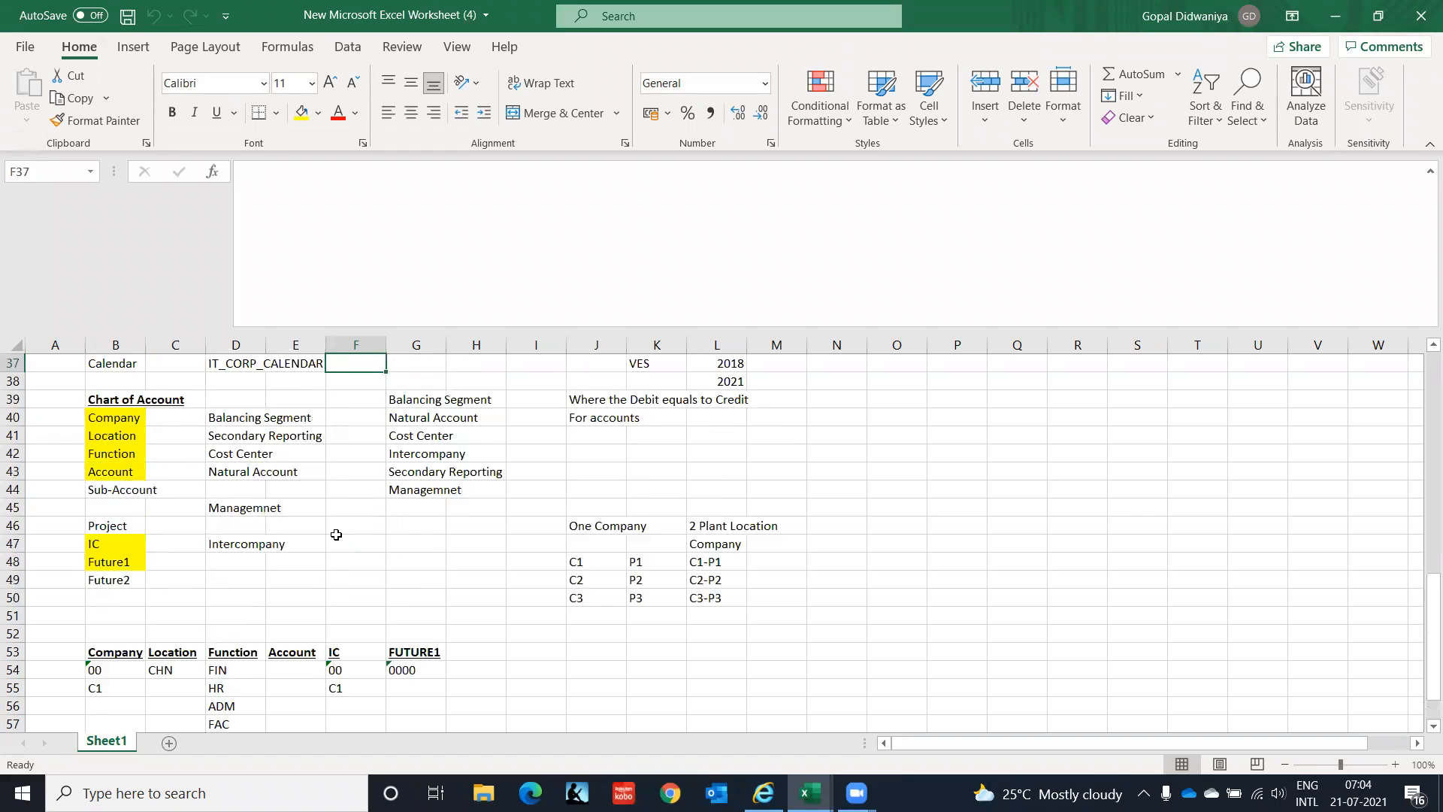
Add a bold, underlined 'Accounts Payable' heading in cell A62.
click(337, 537)
key(Down)
key(Down)
key(Down)
key(Down)
key(Down)
key(Down)
key(Down)
key(Down)
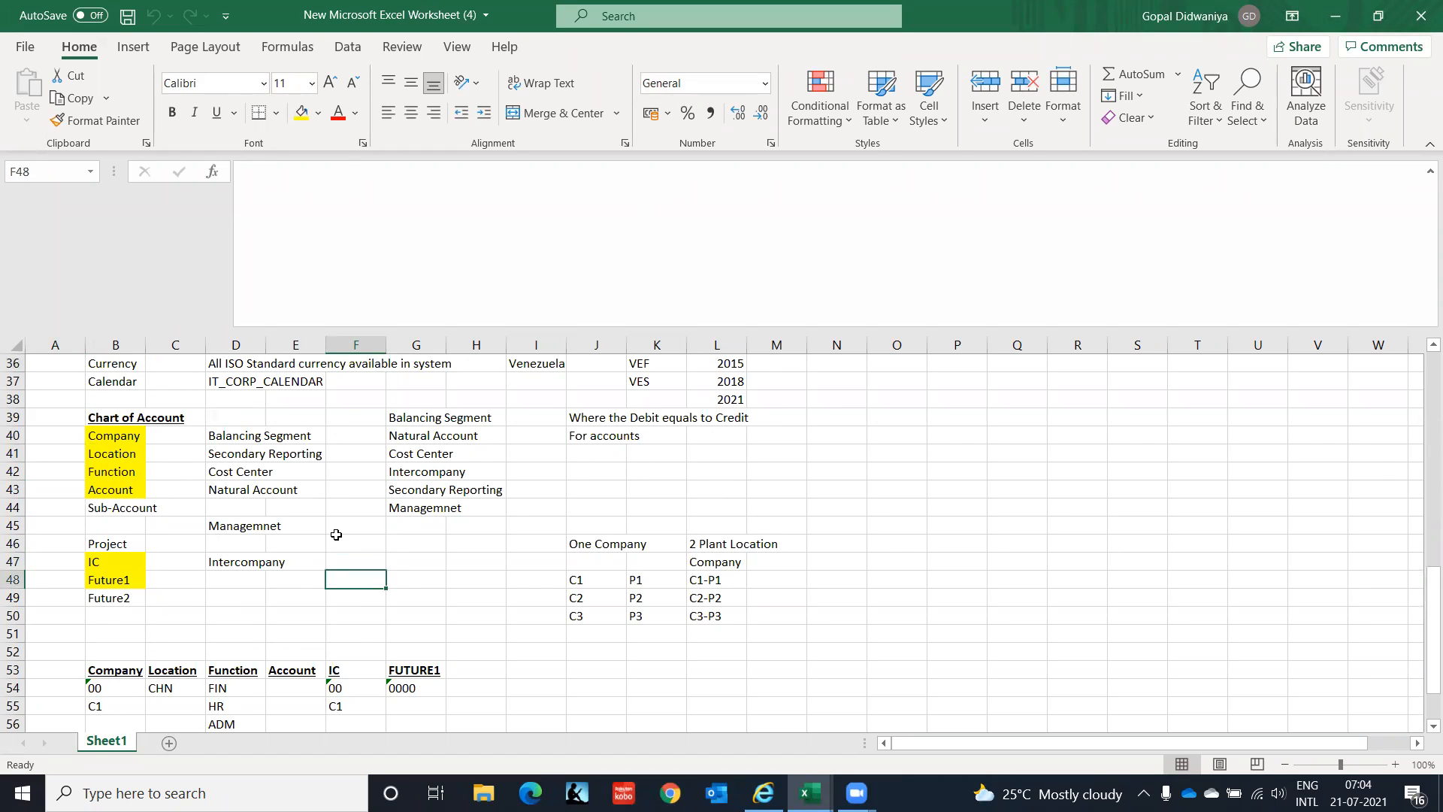
key(Down)
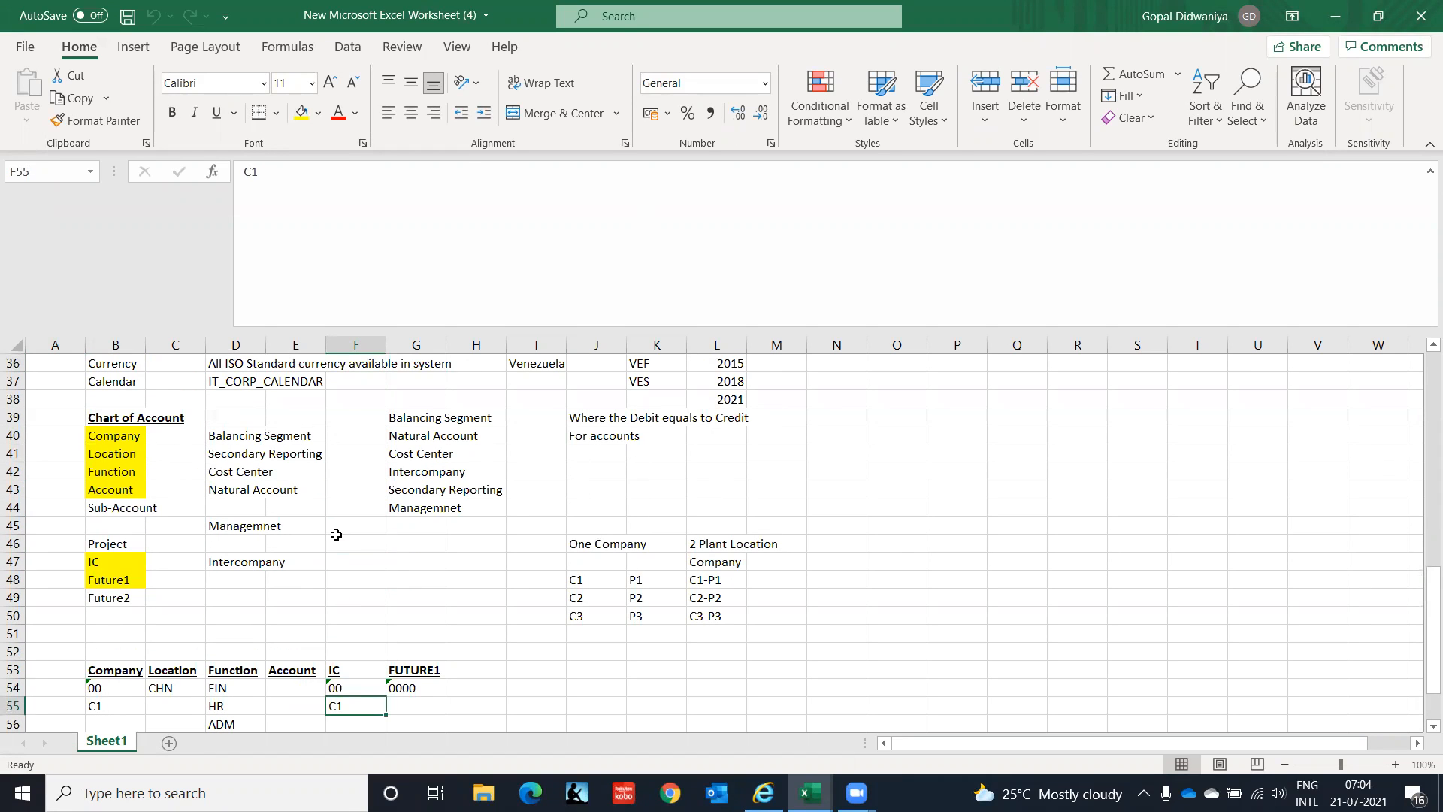
key(Down)
key(Down)
key(Down)
key(Down)
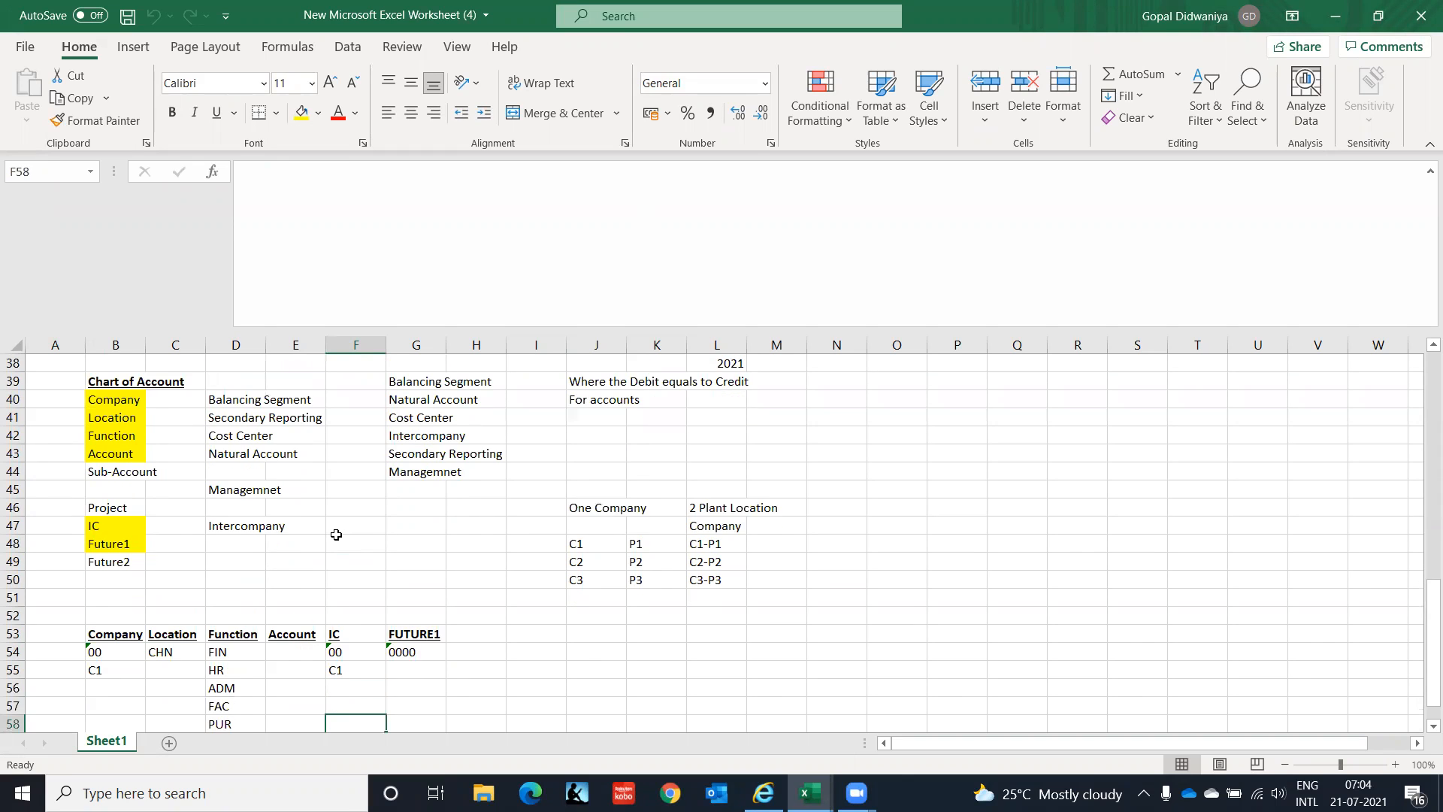
key(Down)
key(Down)
key(Down)
key(Down)
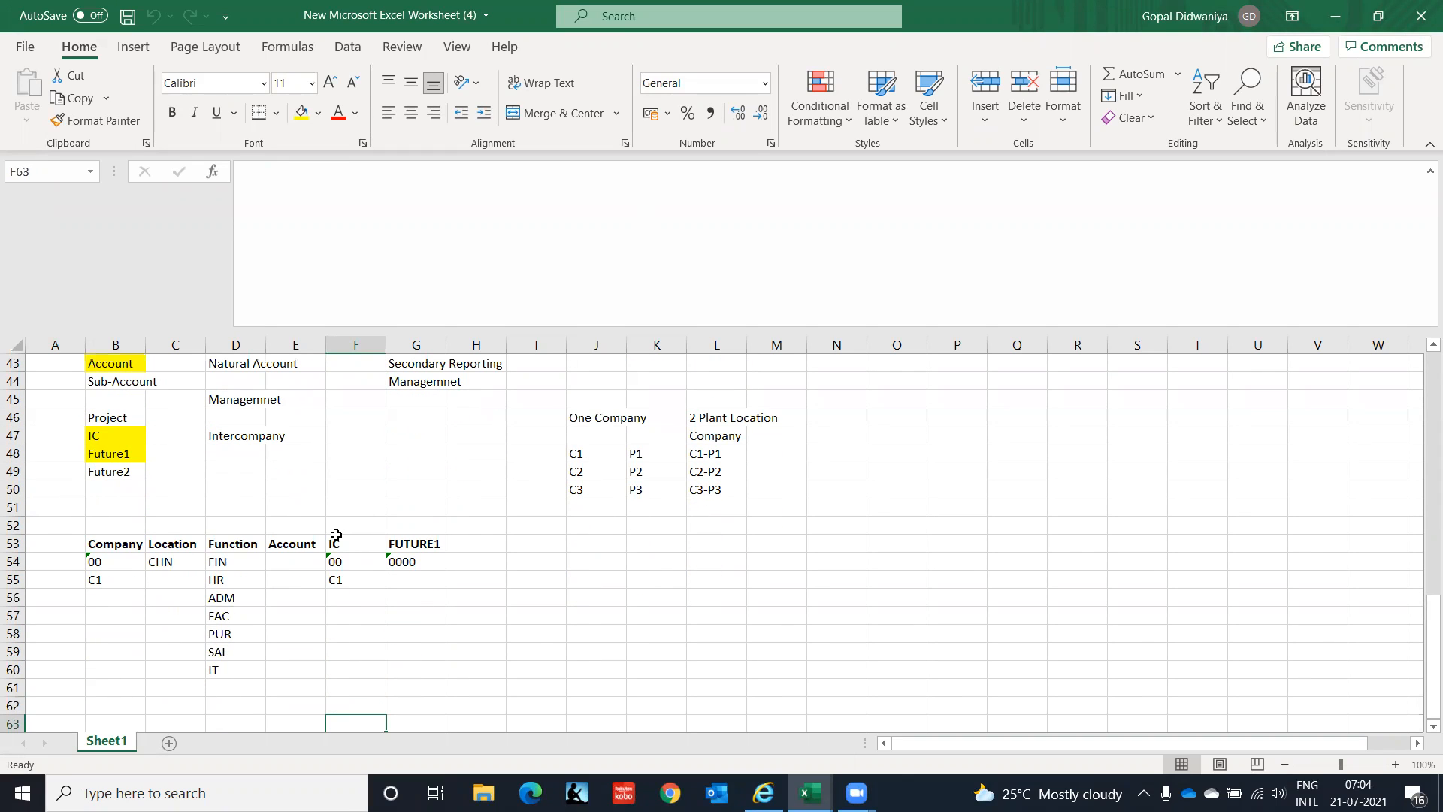
key(Down)
key(Down)
key(Down)
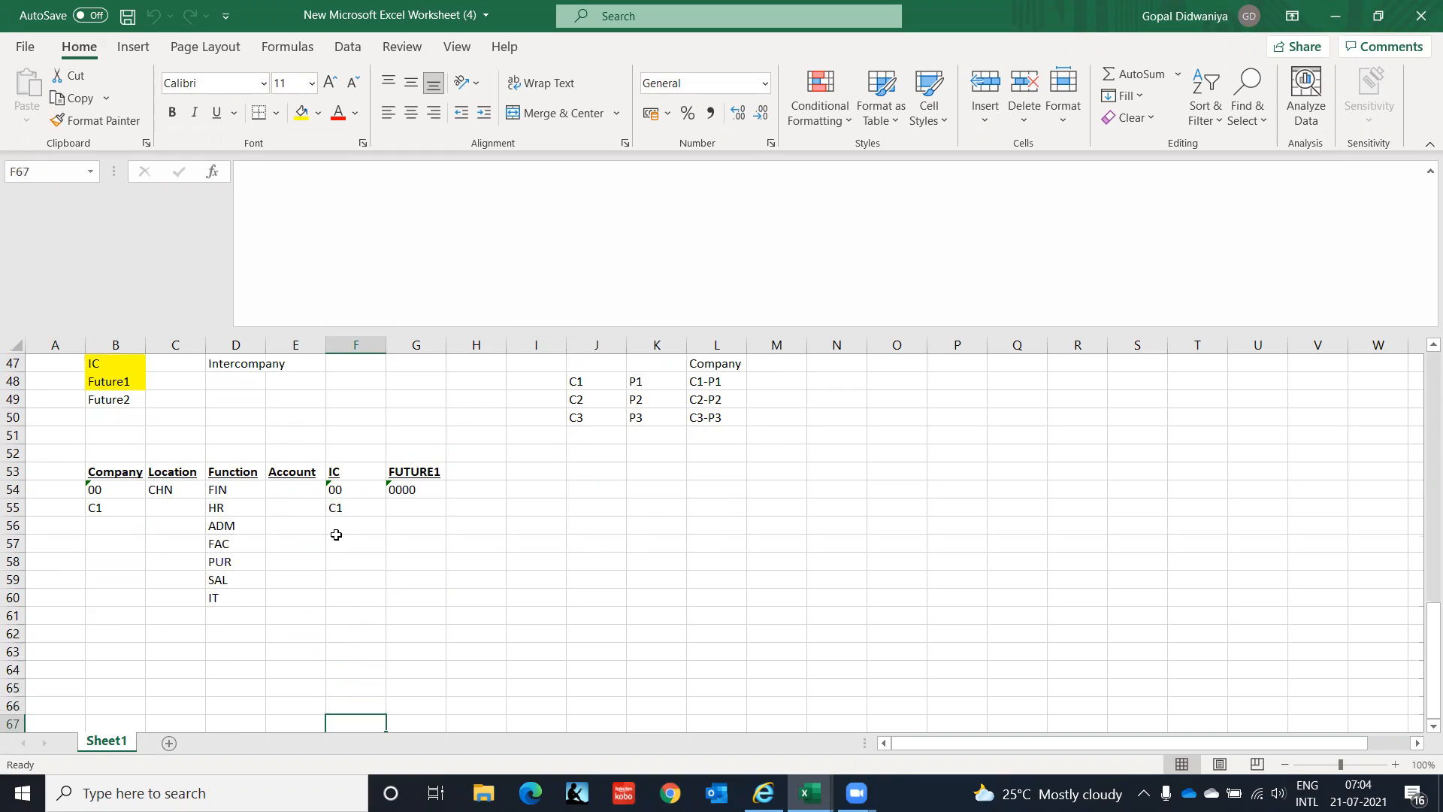
key(Up)
key(Up)
key(Up)
key(Up)
key(Up)
key(Up)
key(Down)
key(Left)
key(Home)
key(Right)
key(Right)
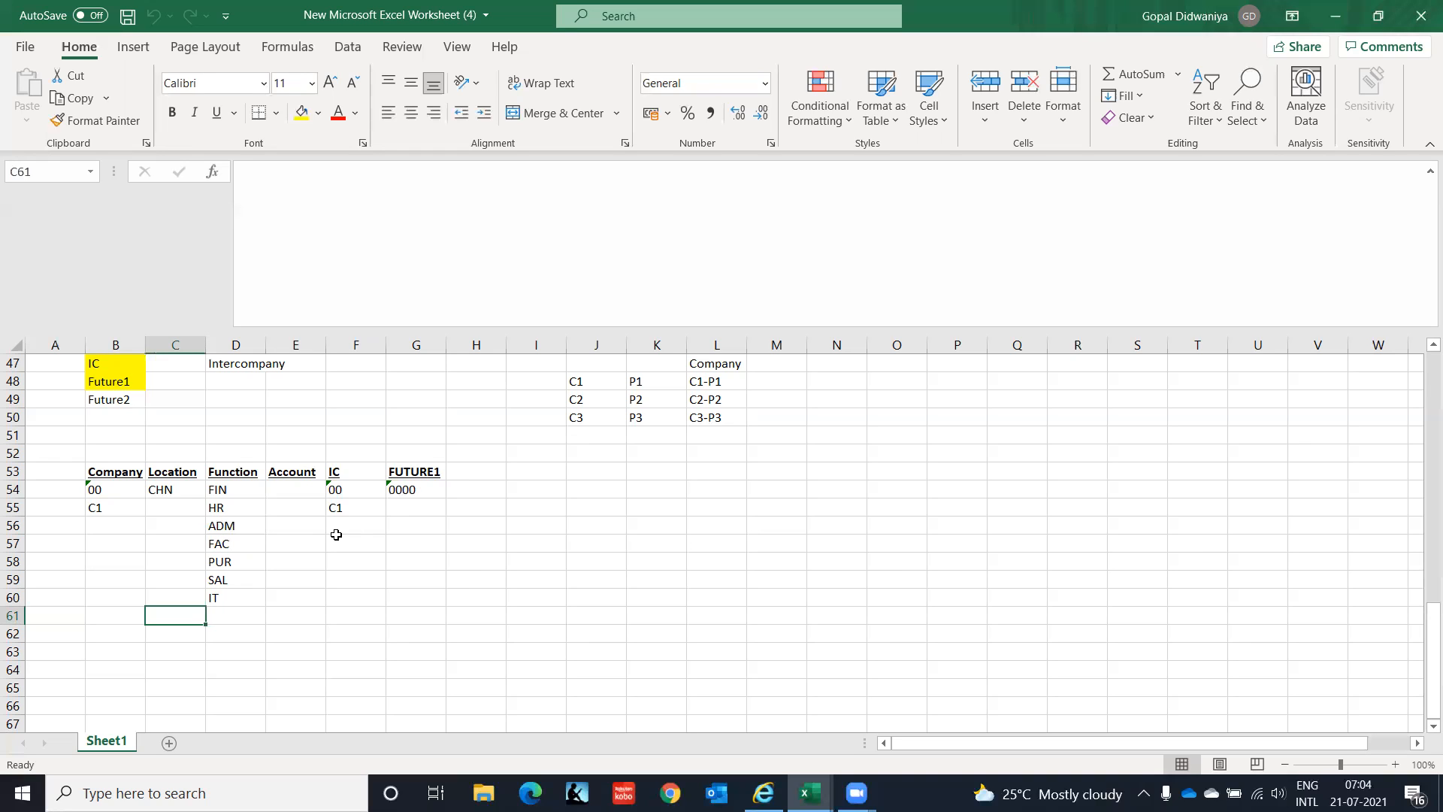
key(Left)
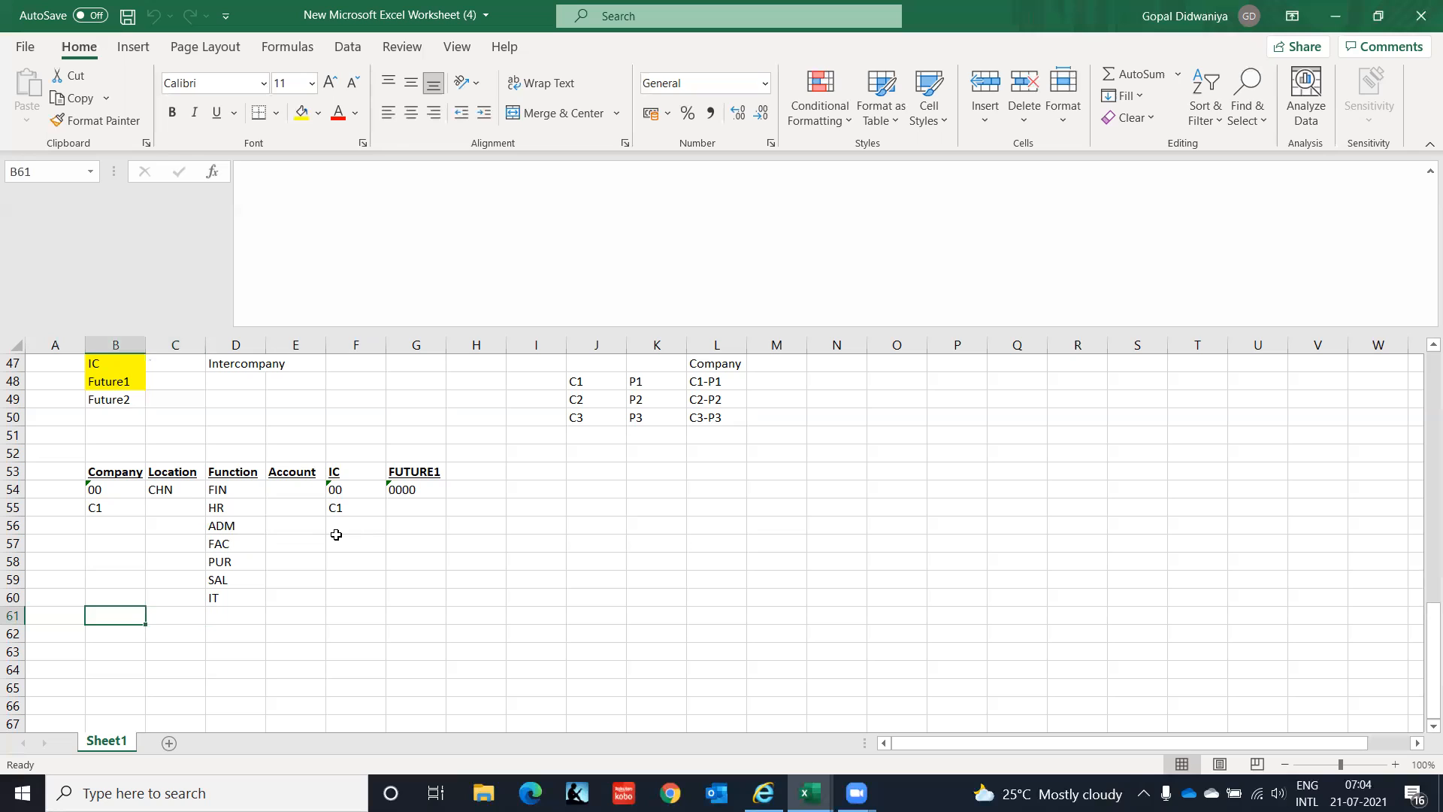
key(Down)
key(Down)
key(Left)
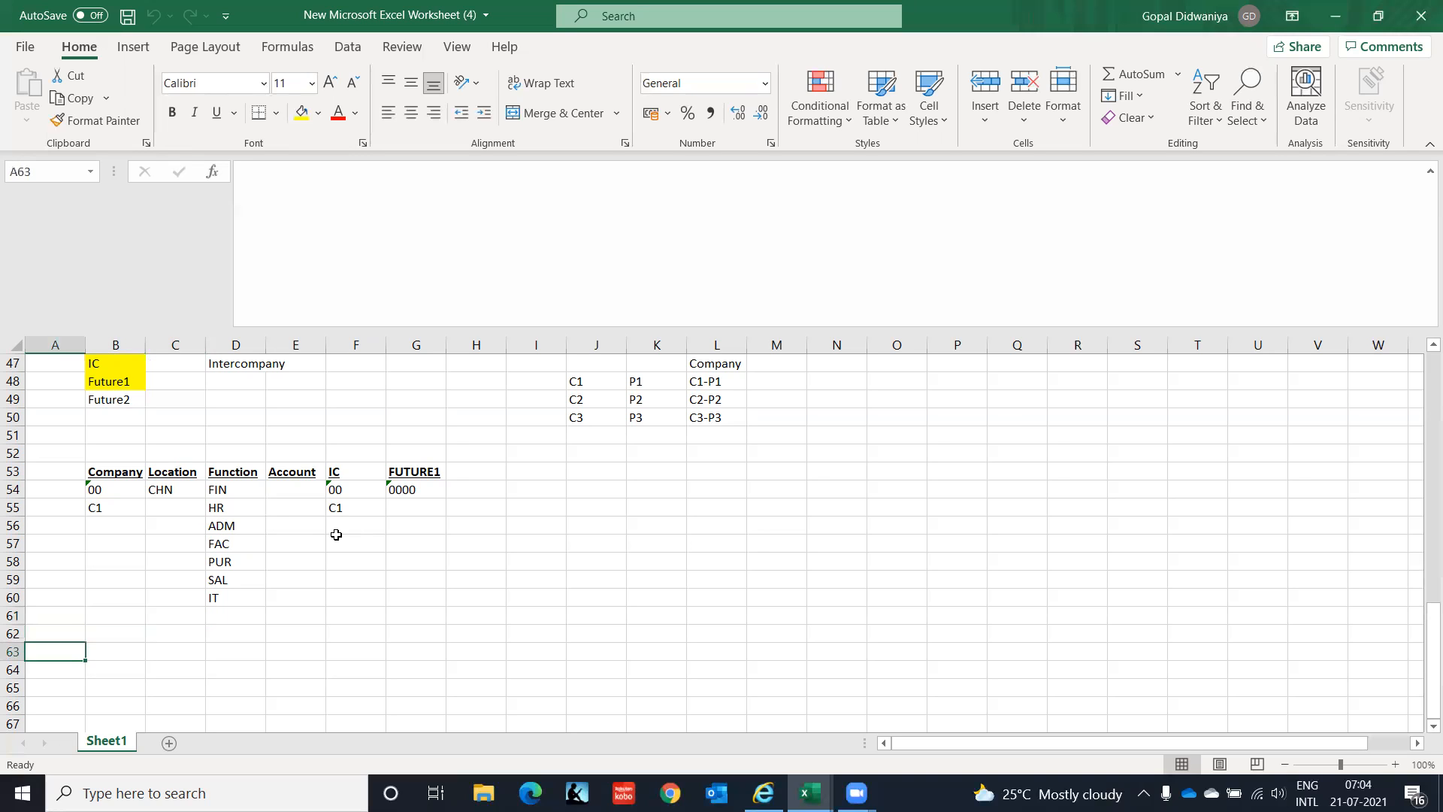
key(Down)
key(Down)
key(Down)
key(Down)
key(Down)
key(Down)
key(Down)
key(Down)
key(Down)
key(Down)
key(Down)
key(Down)
key(Down)
key(Down)
key(Down)
key(Down)
key(Down)
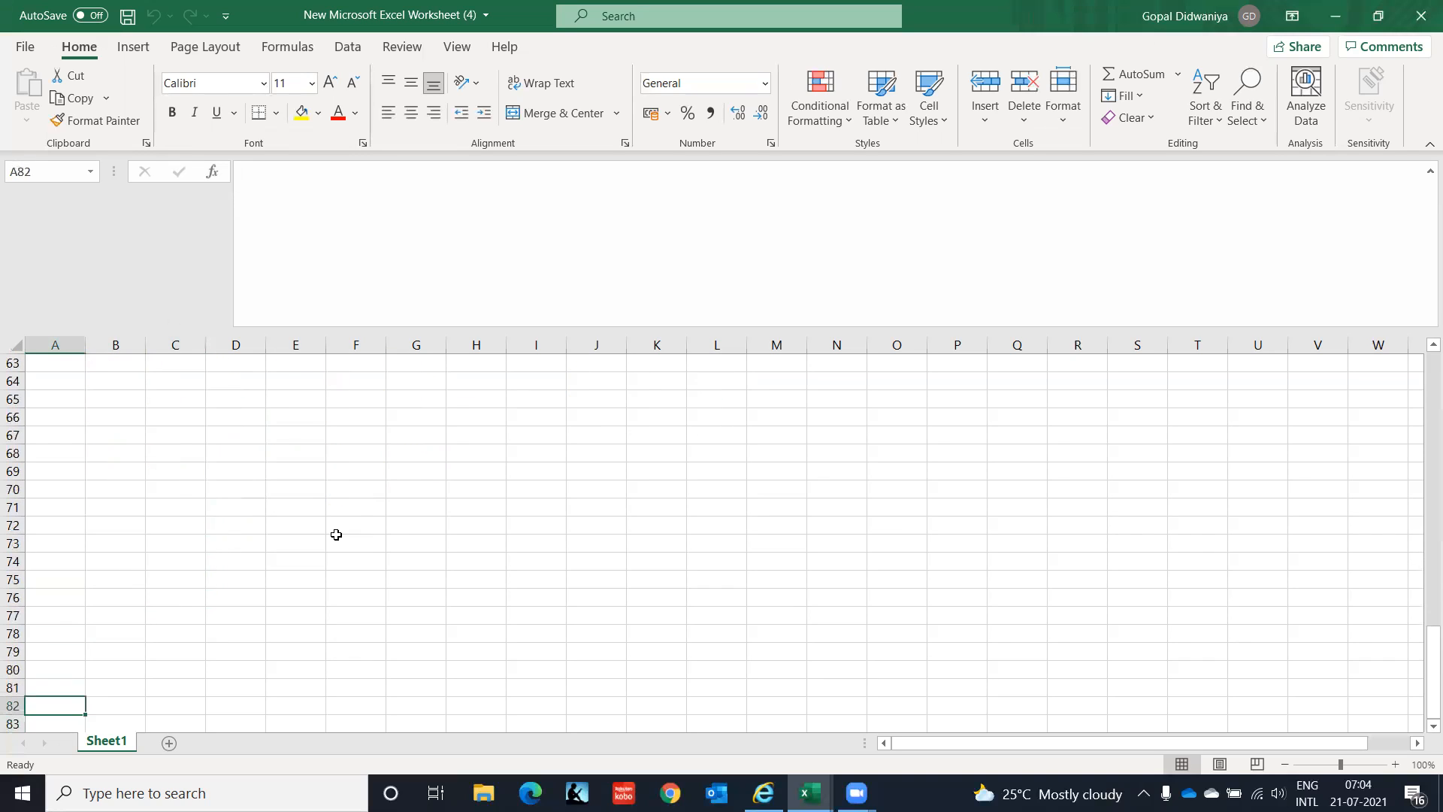
key(Up)
key(Up)
key(Up)
key(Up)
key(Up)
key(Up)
key(Up)
key(Up)
key(Up)
key(Up)
key(Up)
key(Up)
key(Up)
key(Up)
key(Up)
key(Up)
key(Up)
key(Up)
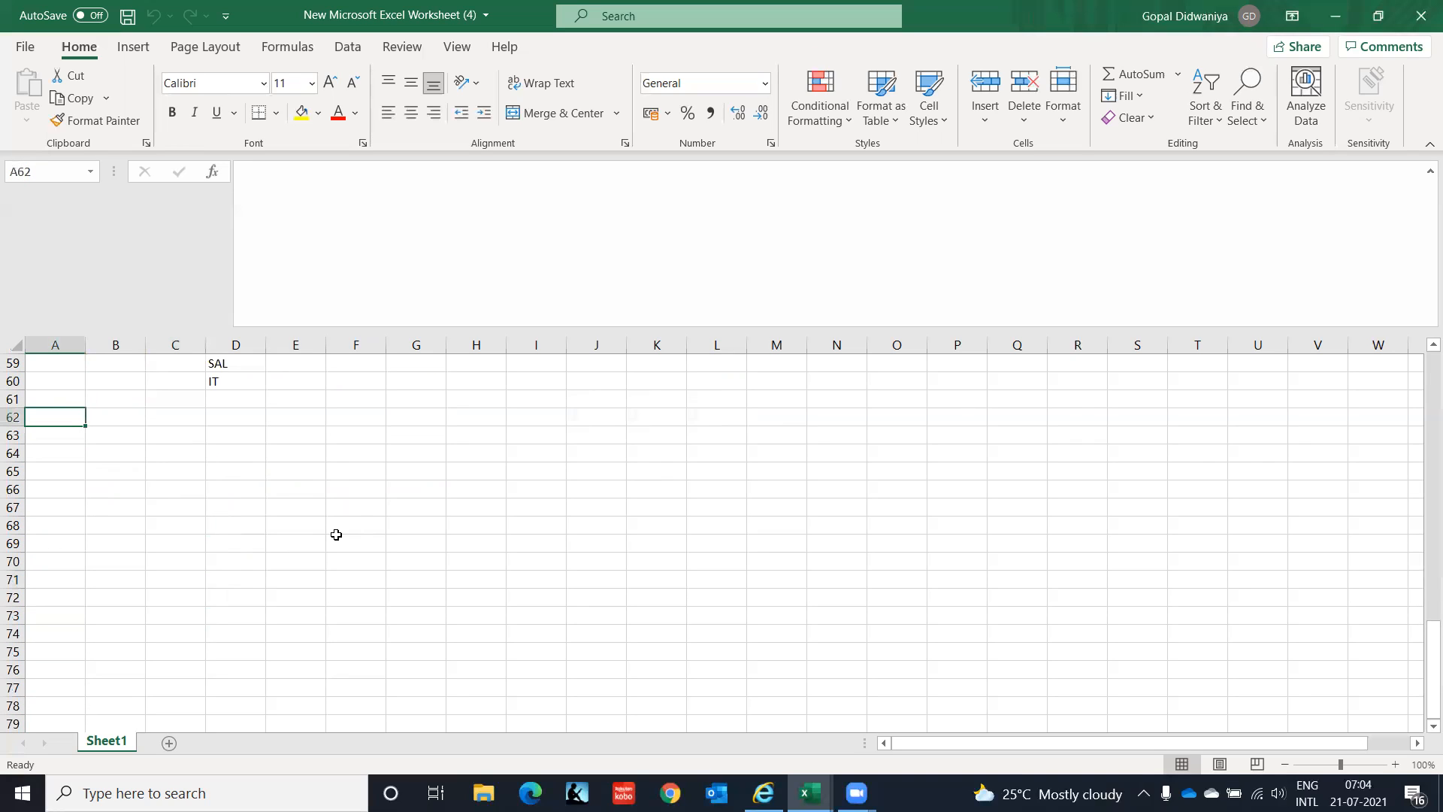
key(ctrl+b)
key(ctrl+u)
text(Ac)
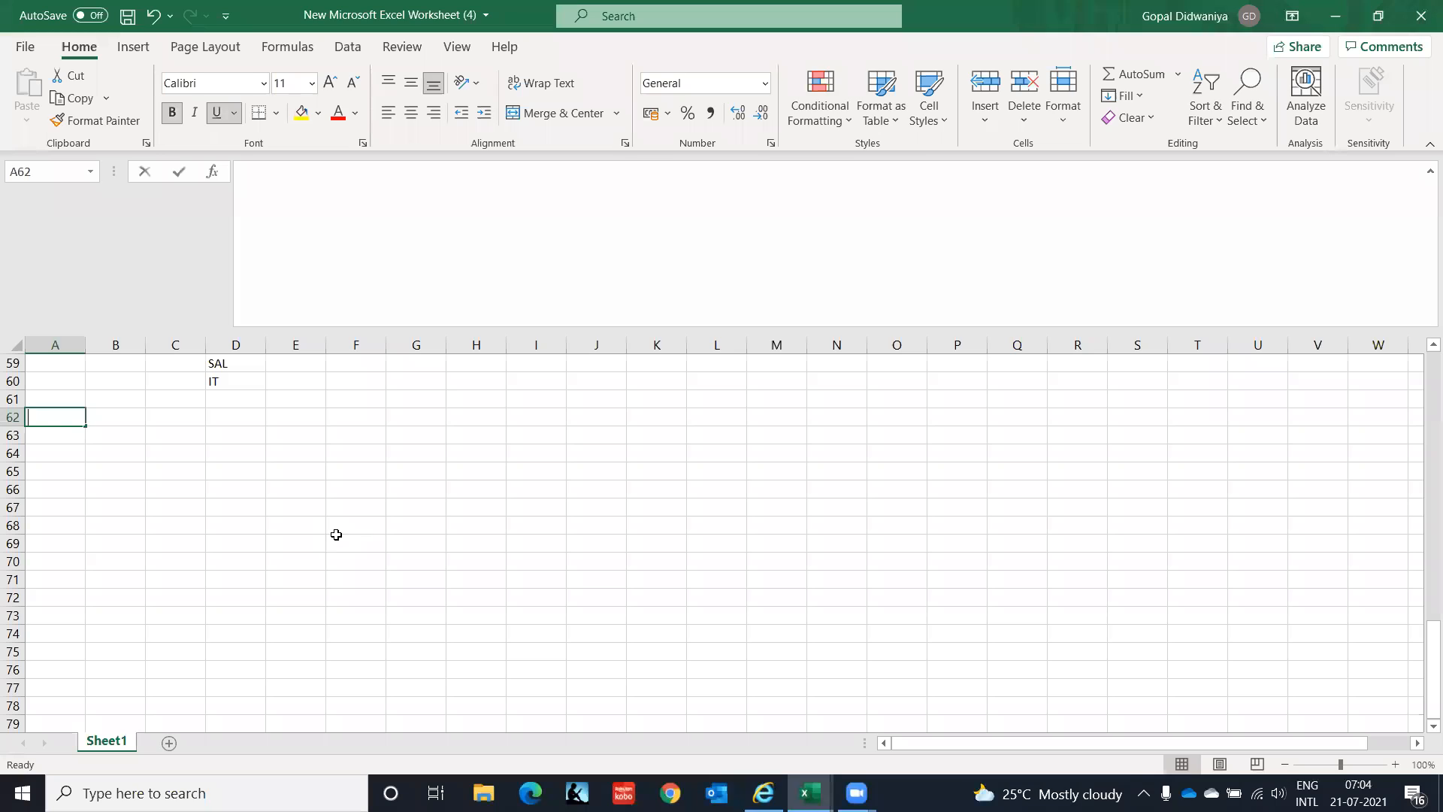
text(counts)
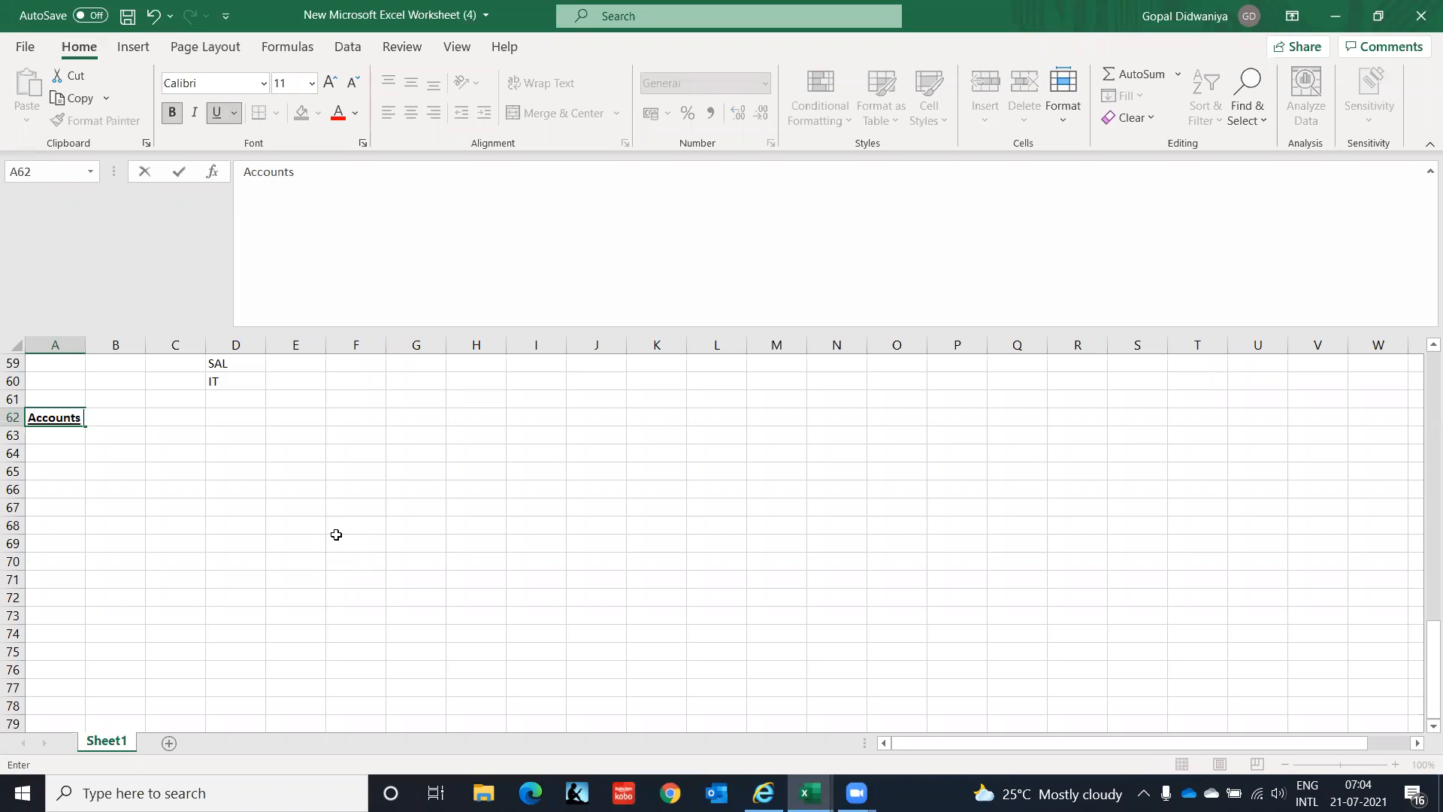
text( Payable)
key(Return)
key(Return)
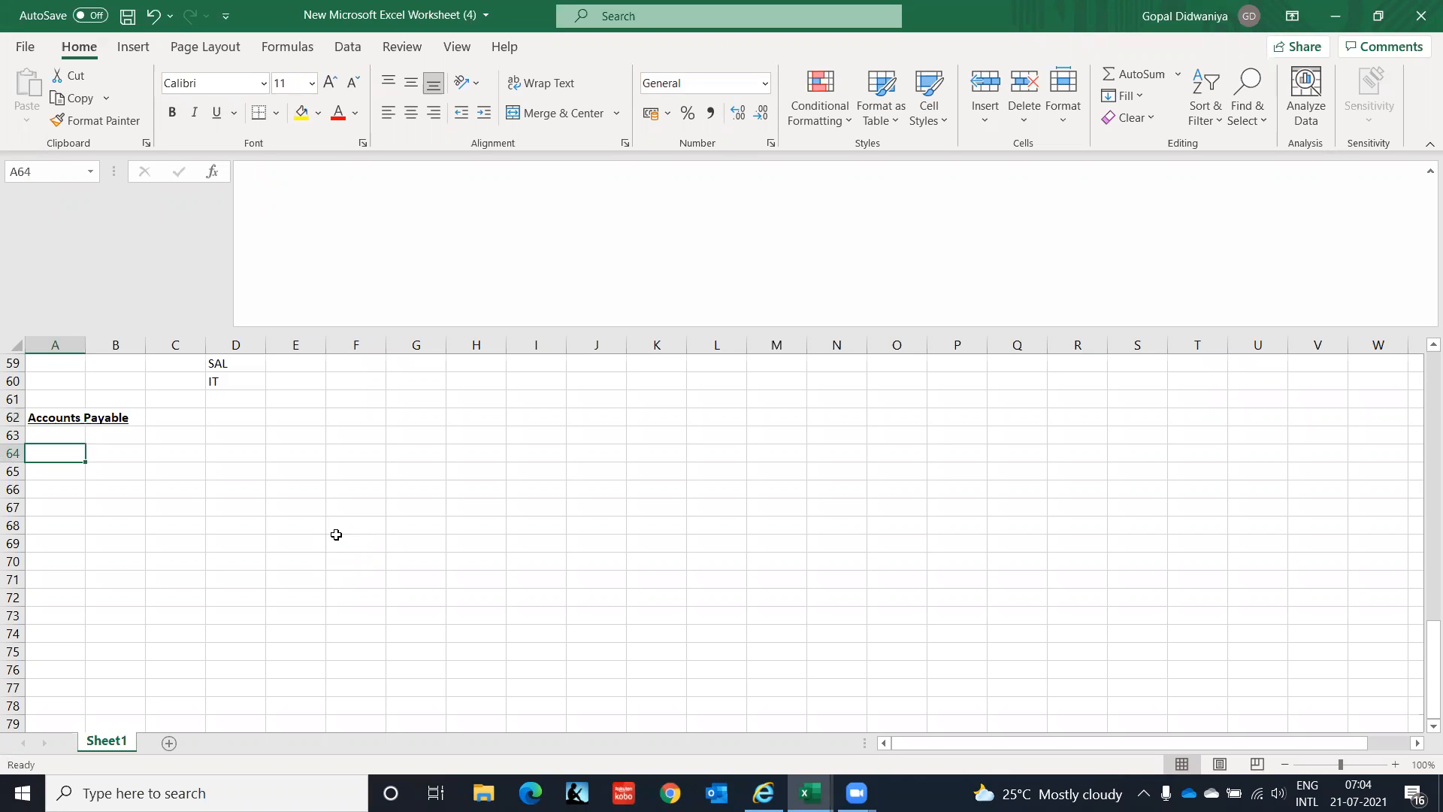
List 'Supplier Creation' and 'Booking of Supplier Invoice' beneath the heading in column B.
key(Right)
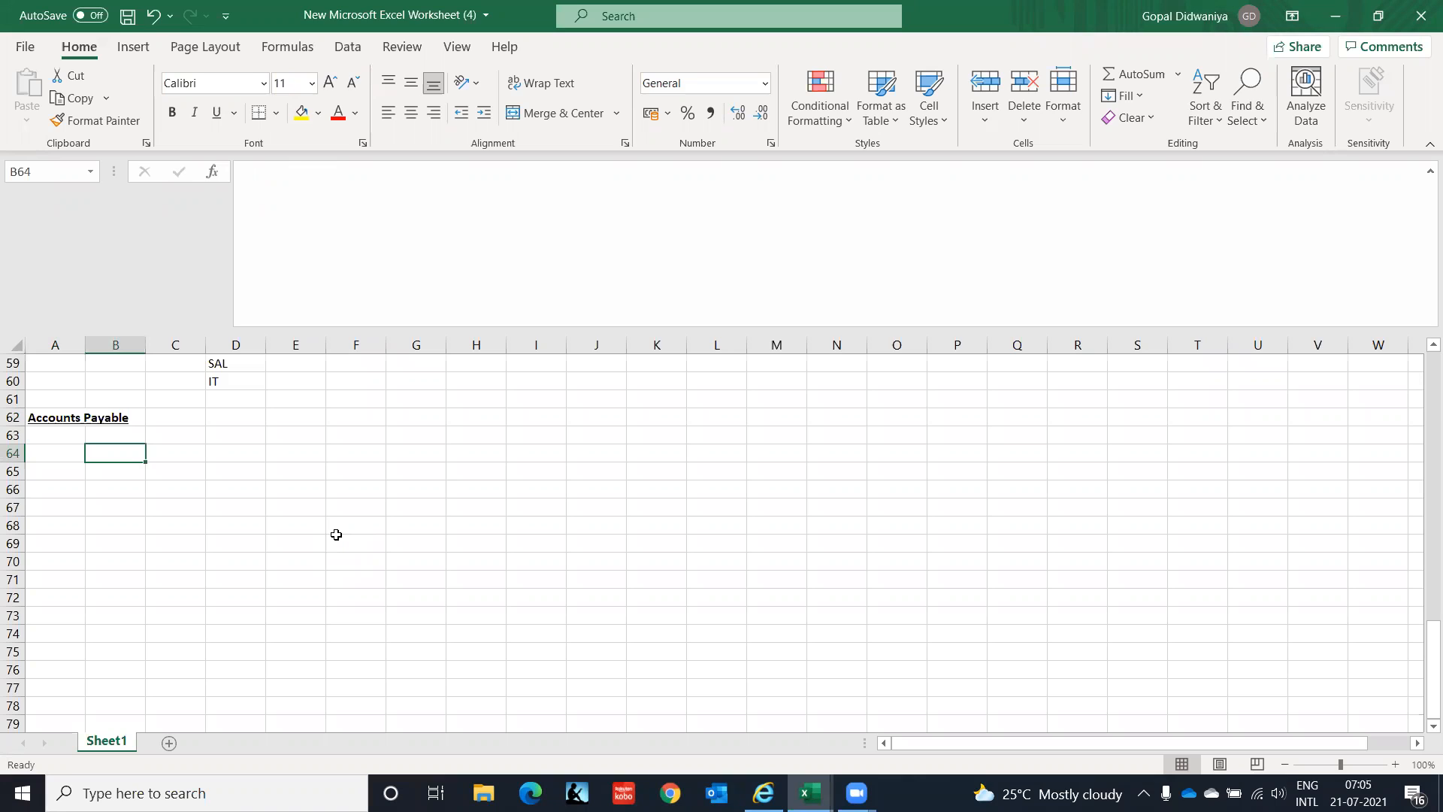
text(Booking)
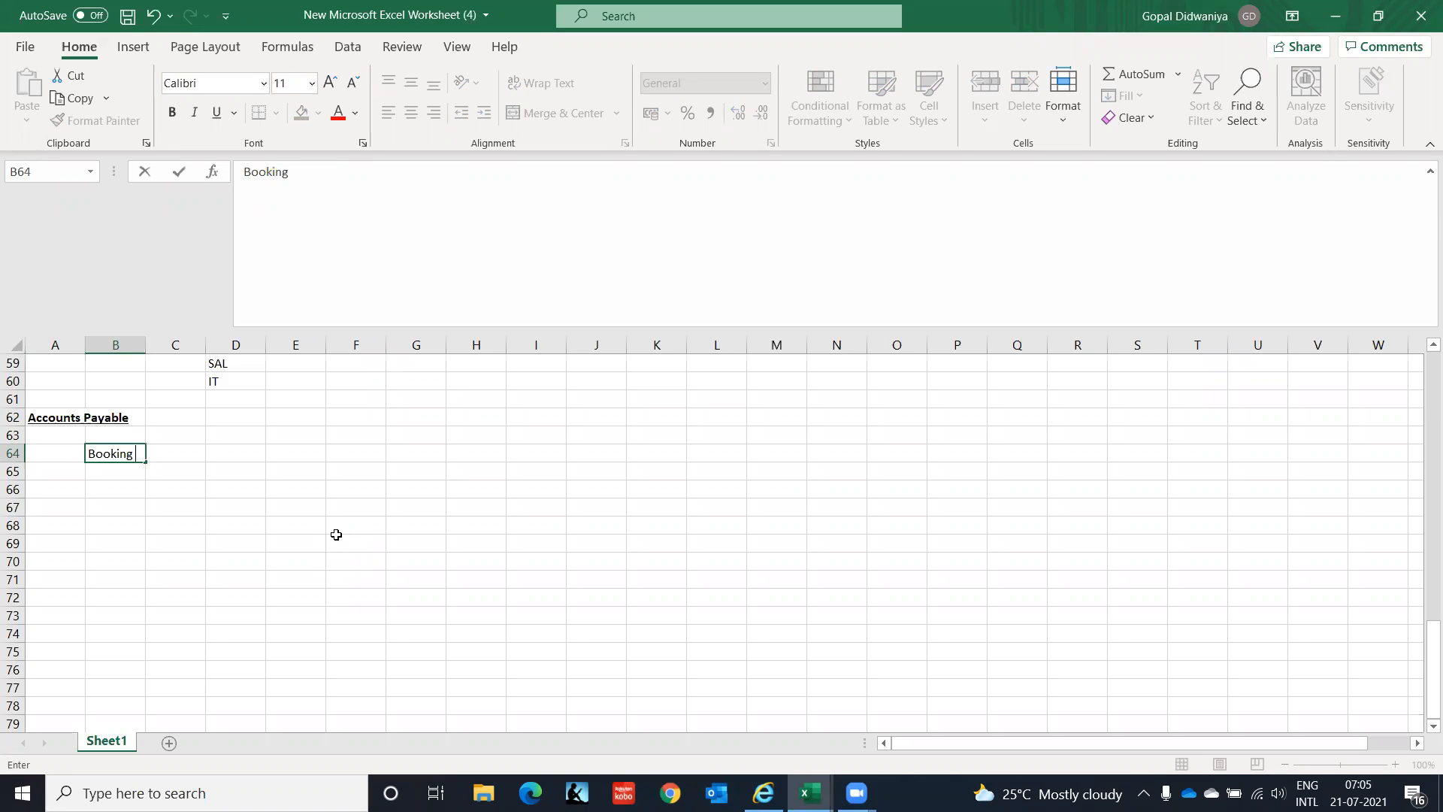
key(BackSpace)
key(BackSpace)
key(BackSpace)
key(BackSpace)
key(BackSpace)
key(BackSpace)
key(BackSpace)
text(Supplier Creation)
key(Return)
text(B)
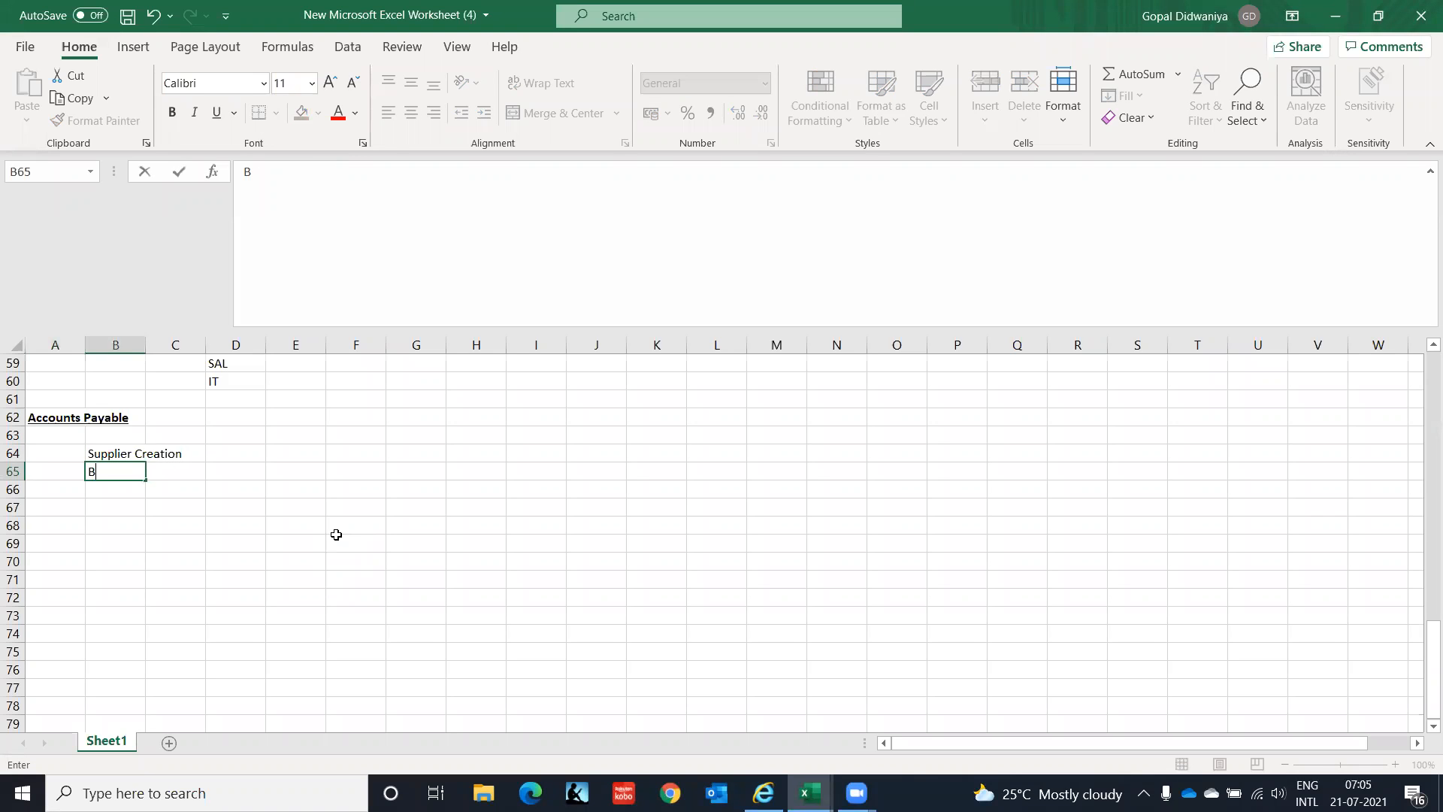
text(ooking of Supplie)
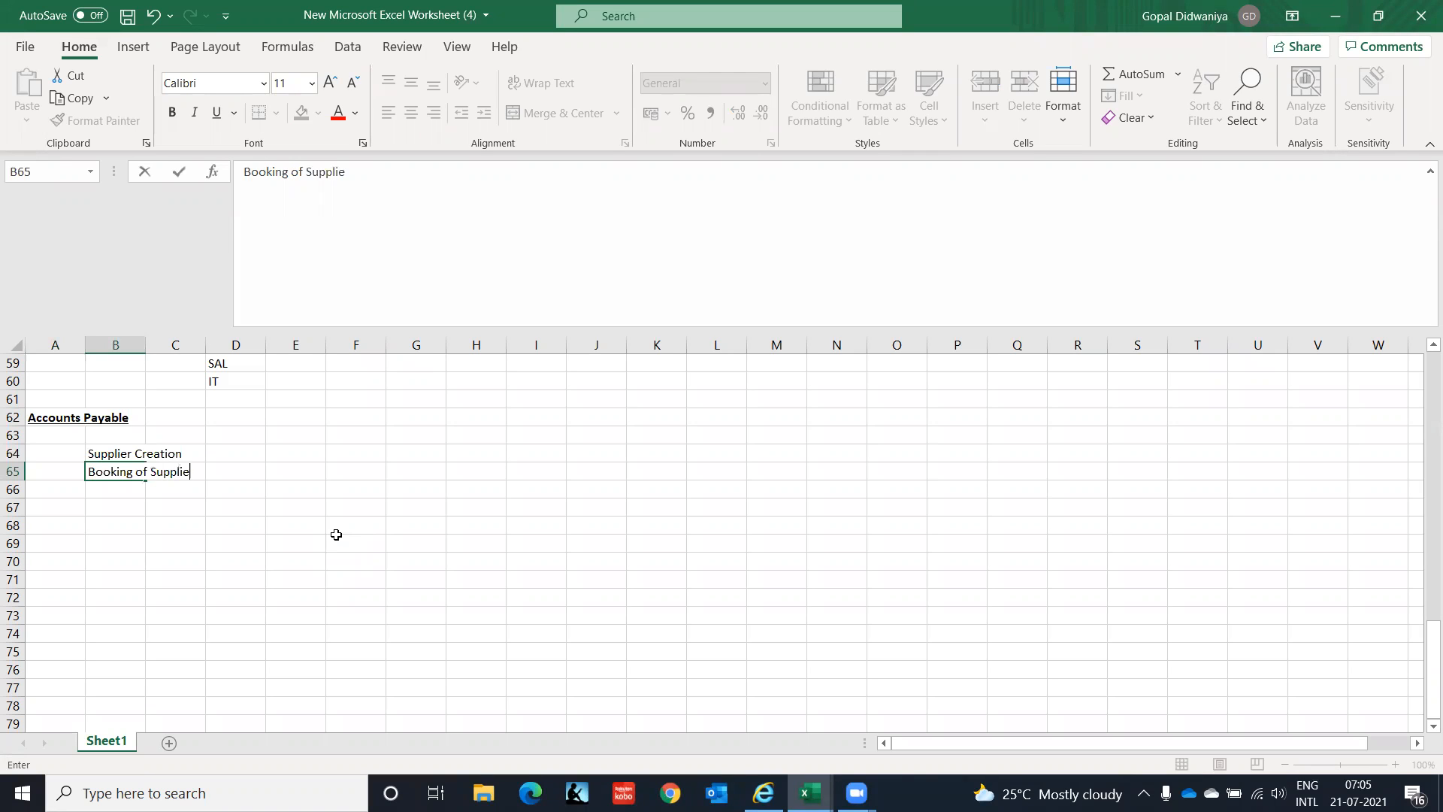
text(r Invoice)
key(Return)
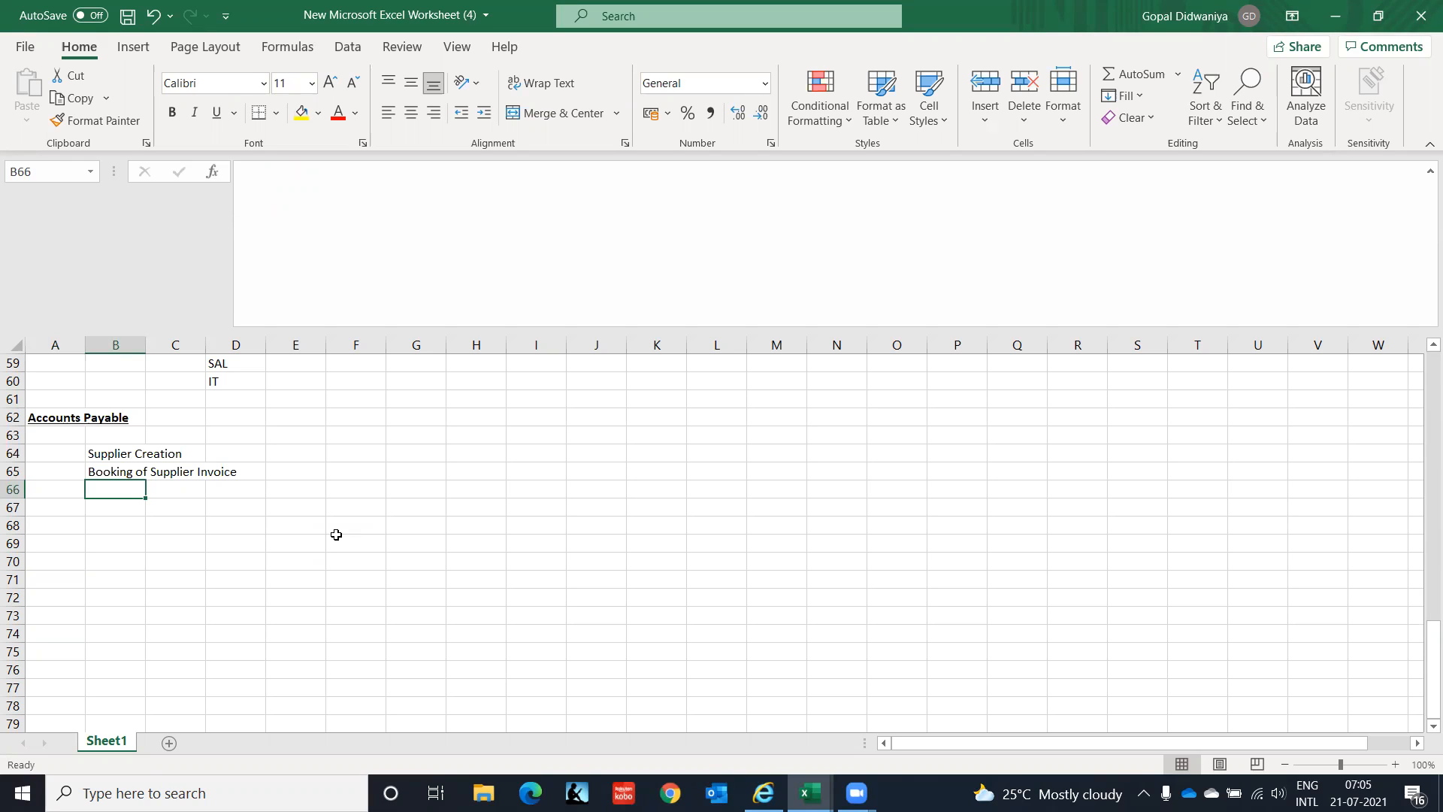
Type 'Processing of Customer Refund' as the next list item in B66.
text(Pro)
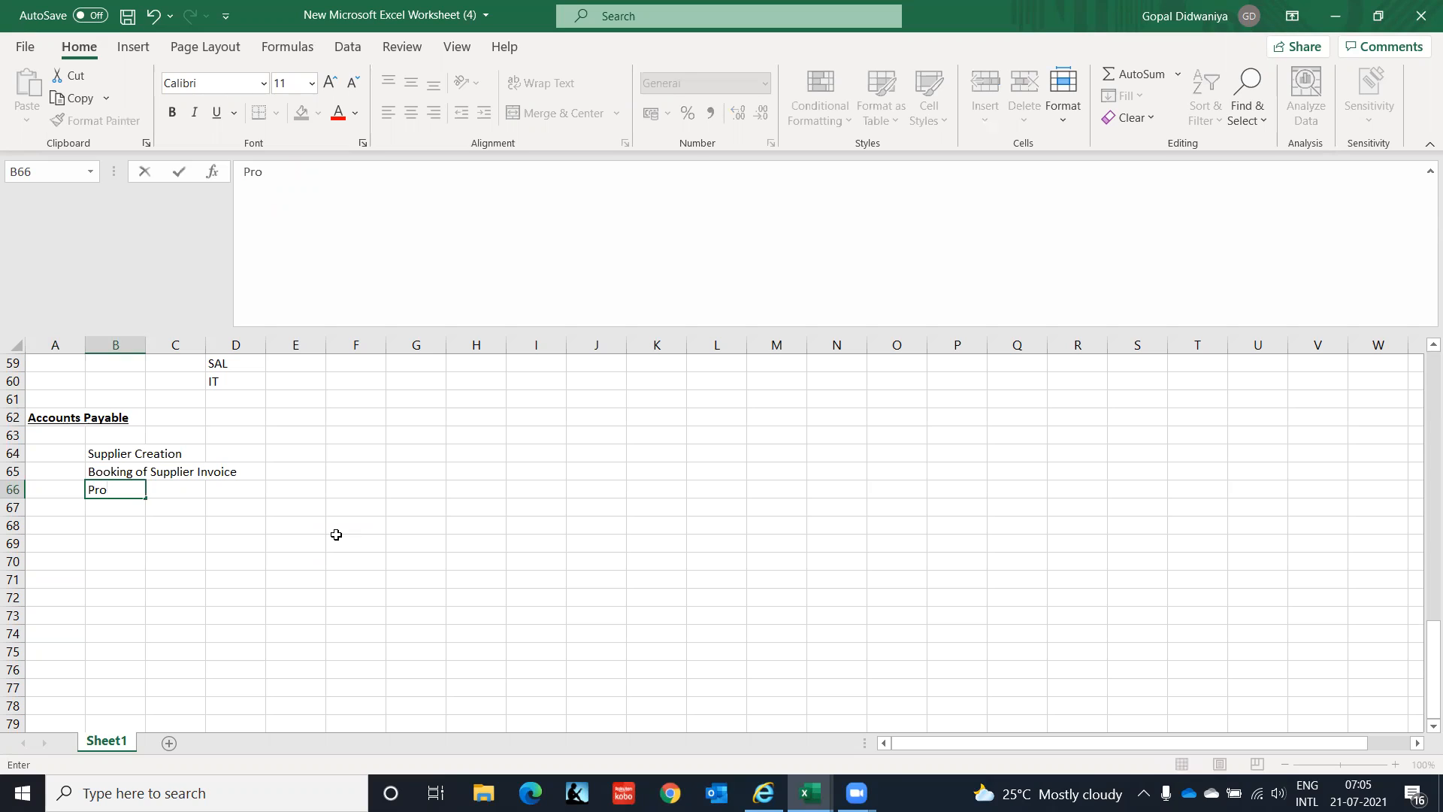
key(BackSpace)
key(BackSpace)
key(BackSpace)
text(Processing of Custome)
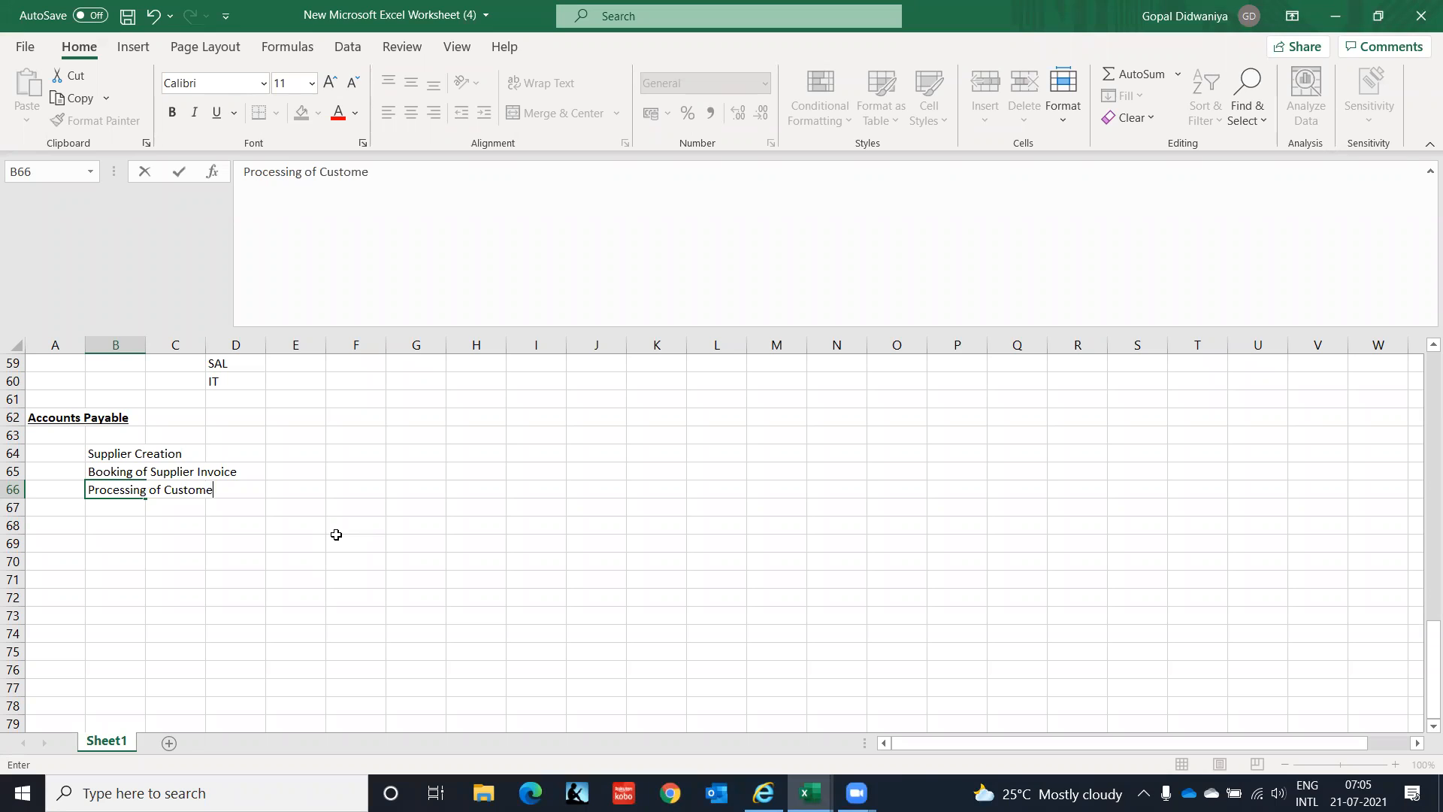
text(r Refund)
Commit 'Processing of Customer Refund' and add 'Payments to Supplier' below it.
key(Return)
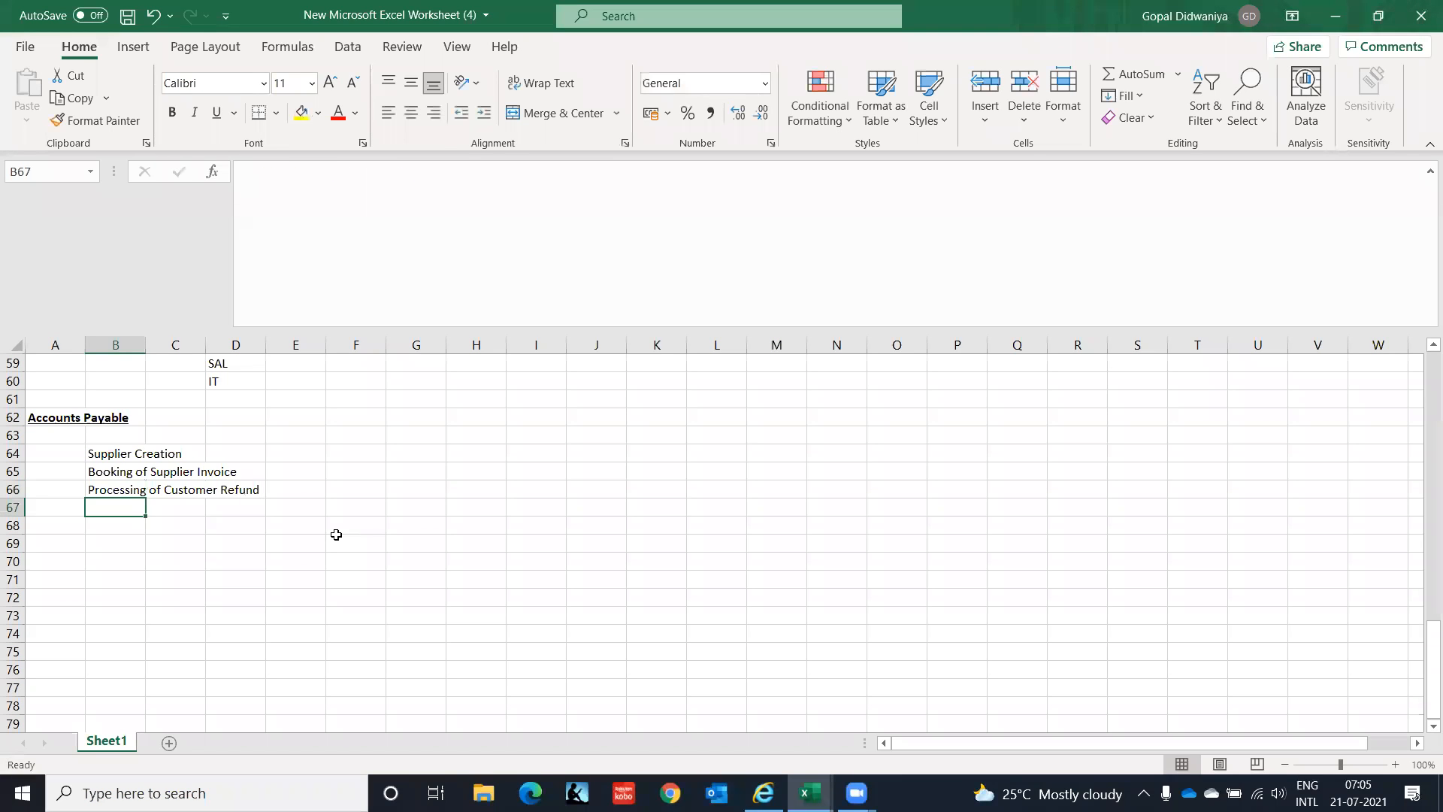
text(Payment)
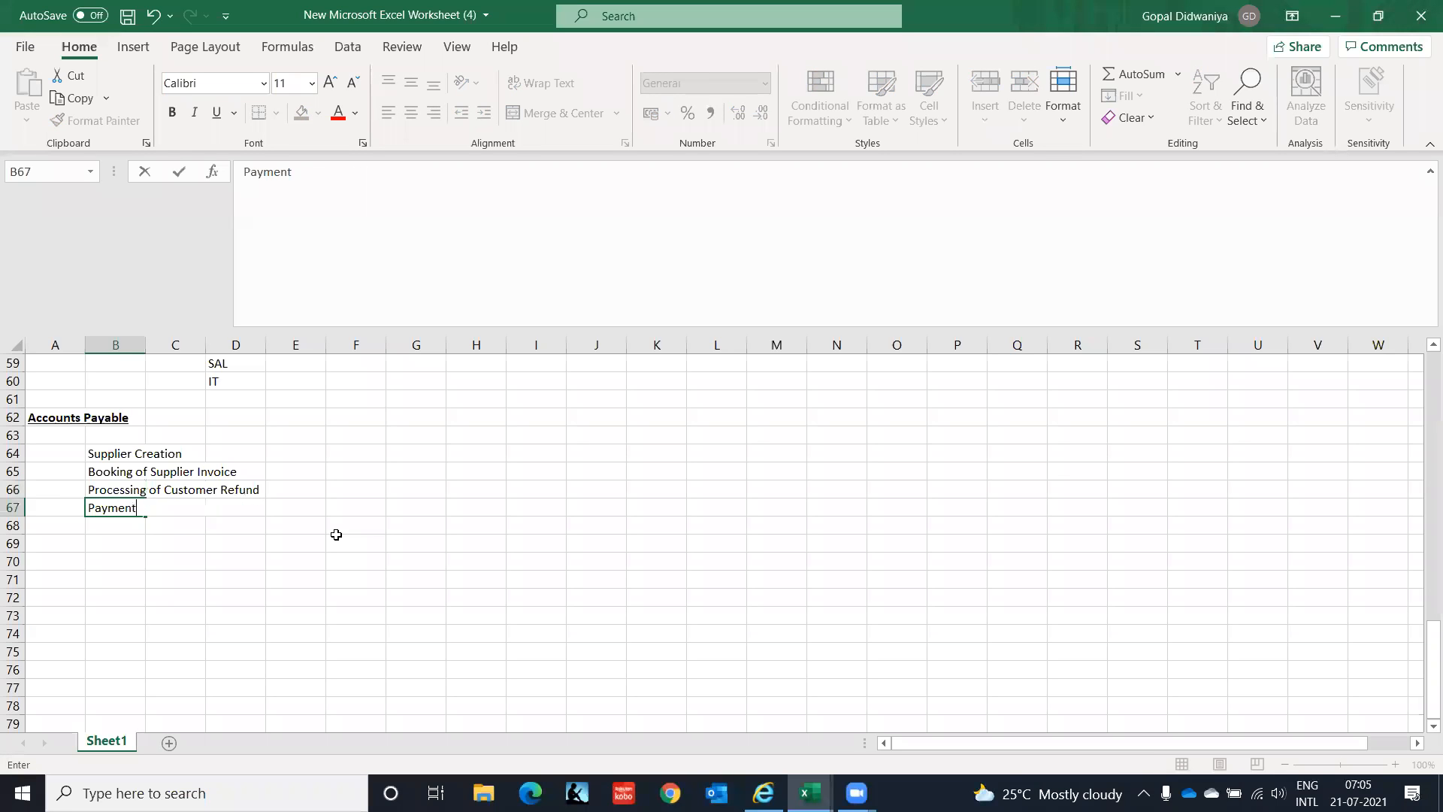
text(s to Supplier)
key(Return)
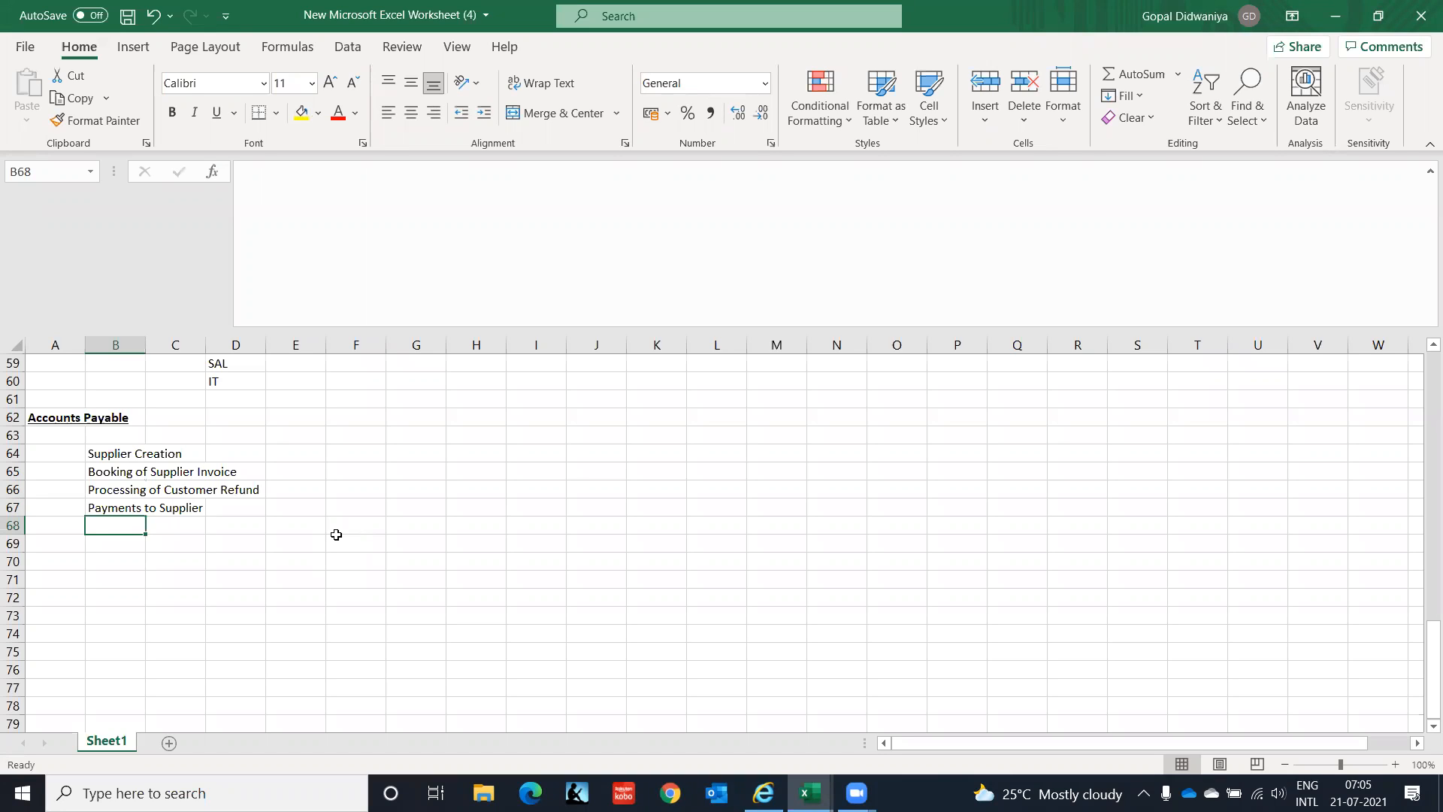
Replace the 'Reporting' entry with 'Employee Expenses' as the final list item.
text(Reporting)
key(Return)
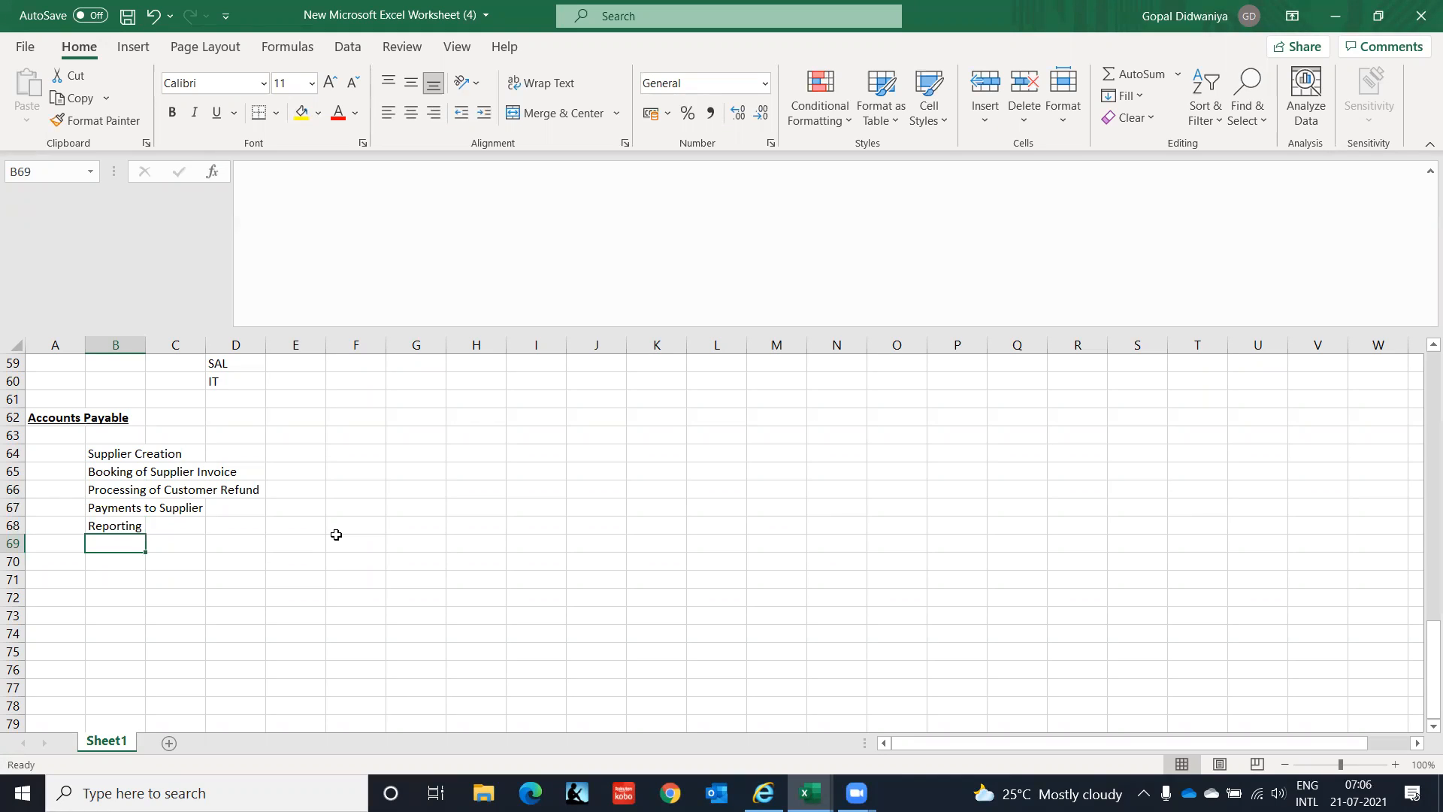
key(Up)
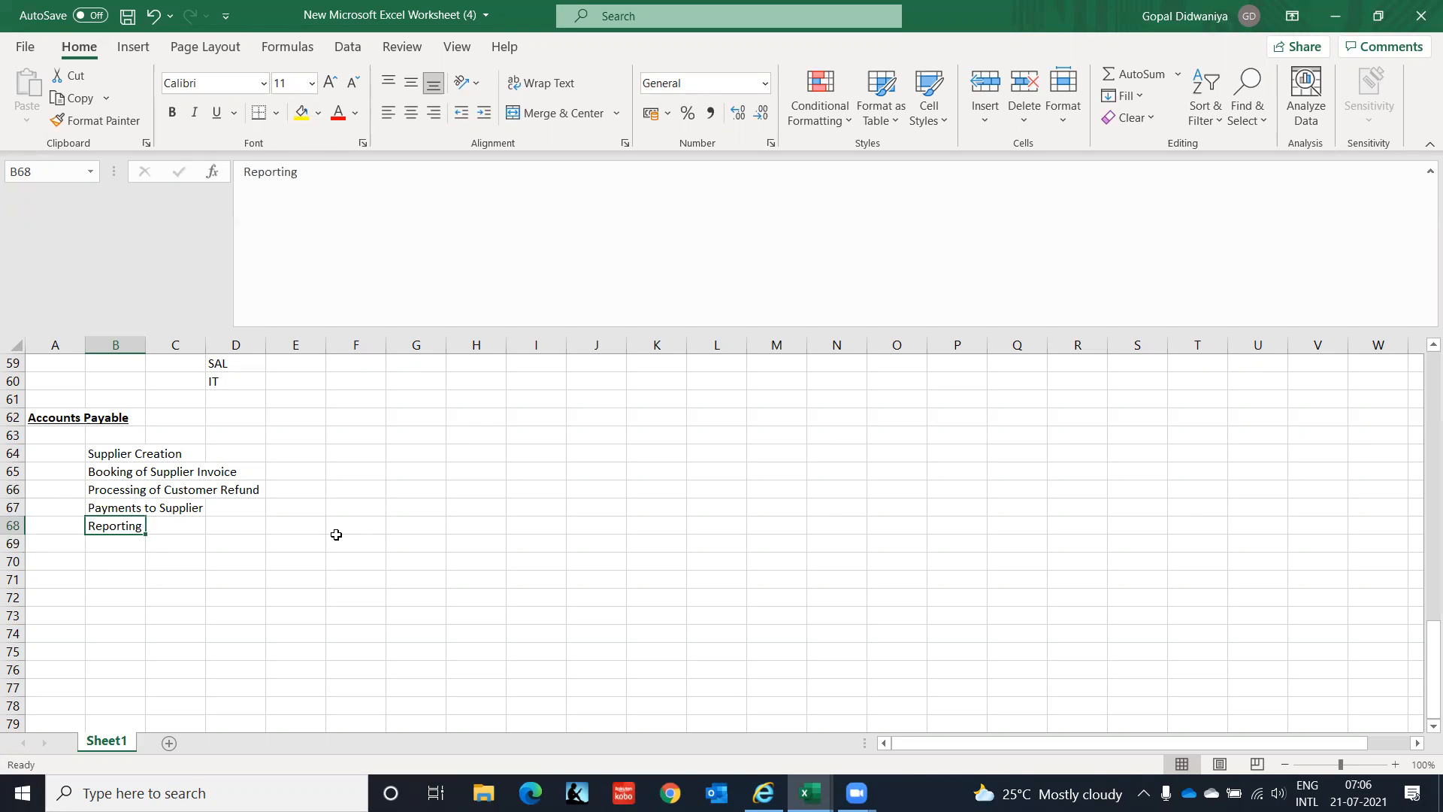
text(Emplo)
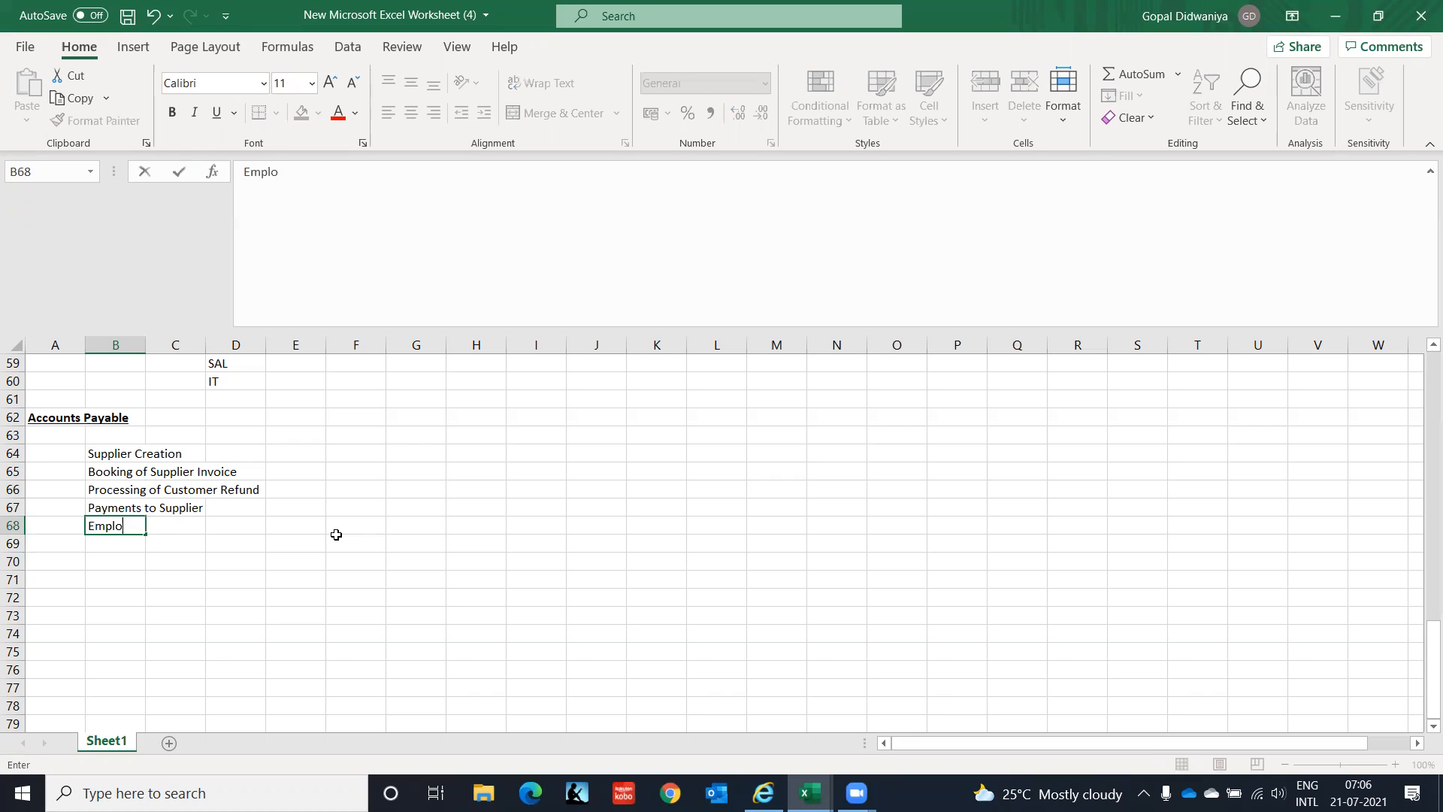
text(yee Expenses)
key(Return)
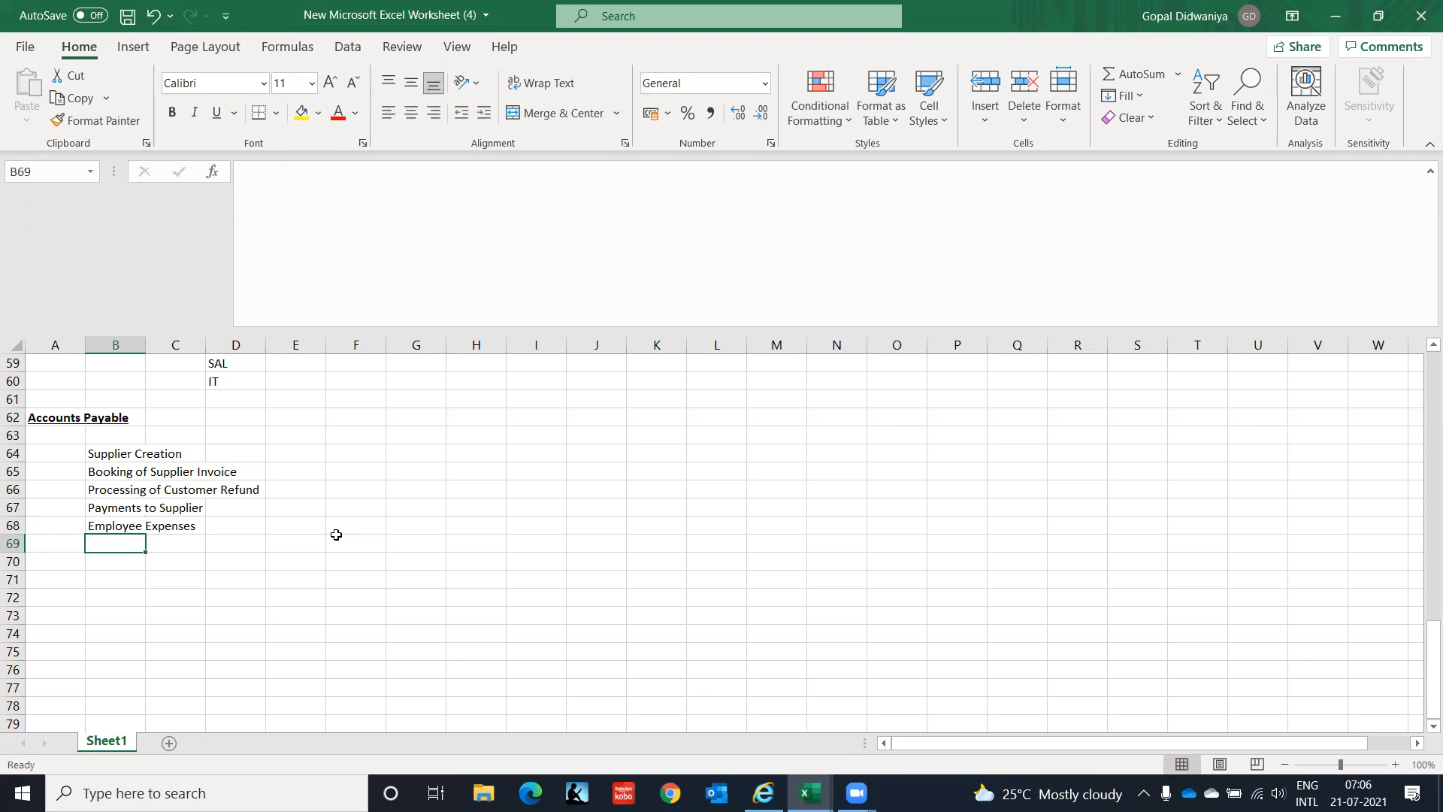
key(Up)
key(Up)
key(Up)
key(Up)
key(Up)
key(Up)
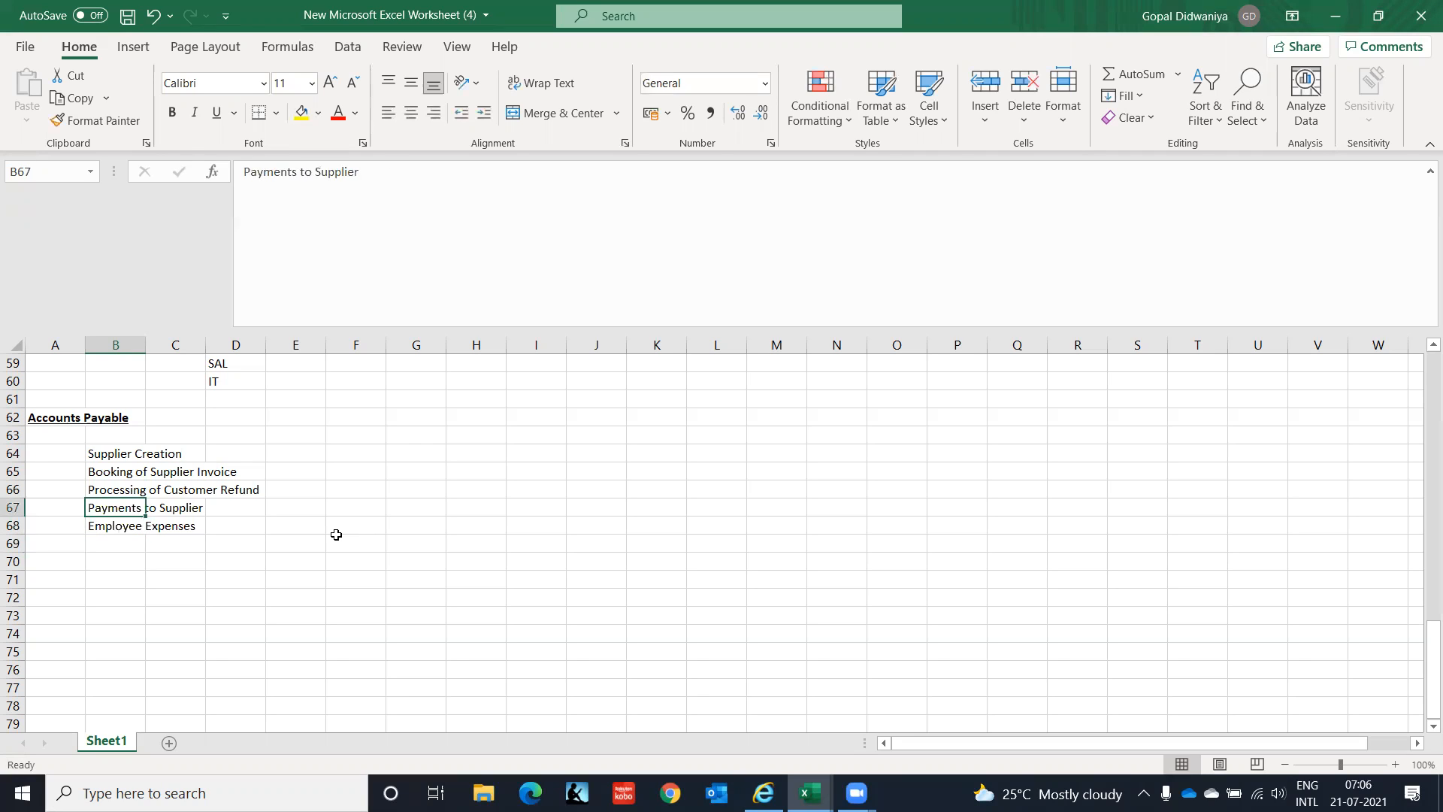
key(Down)
key(Down)
key(Down)
key(Down)
key(Down)
key(Up)
key(Up)
key(Up)
key(Up)
key(Down)
key(Down)
key(Down)
key(Down)
key(Down)
key(Down)
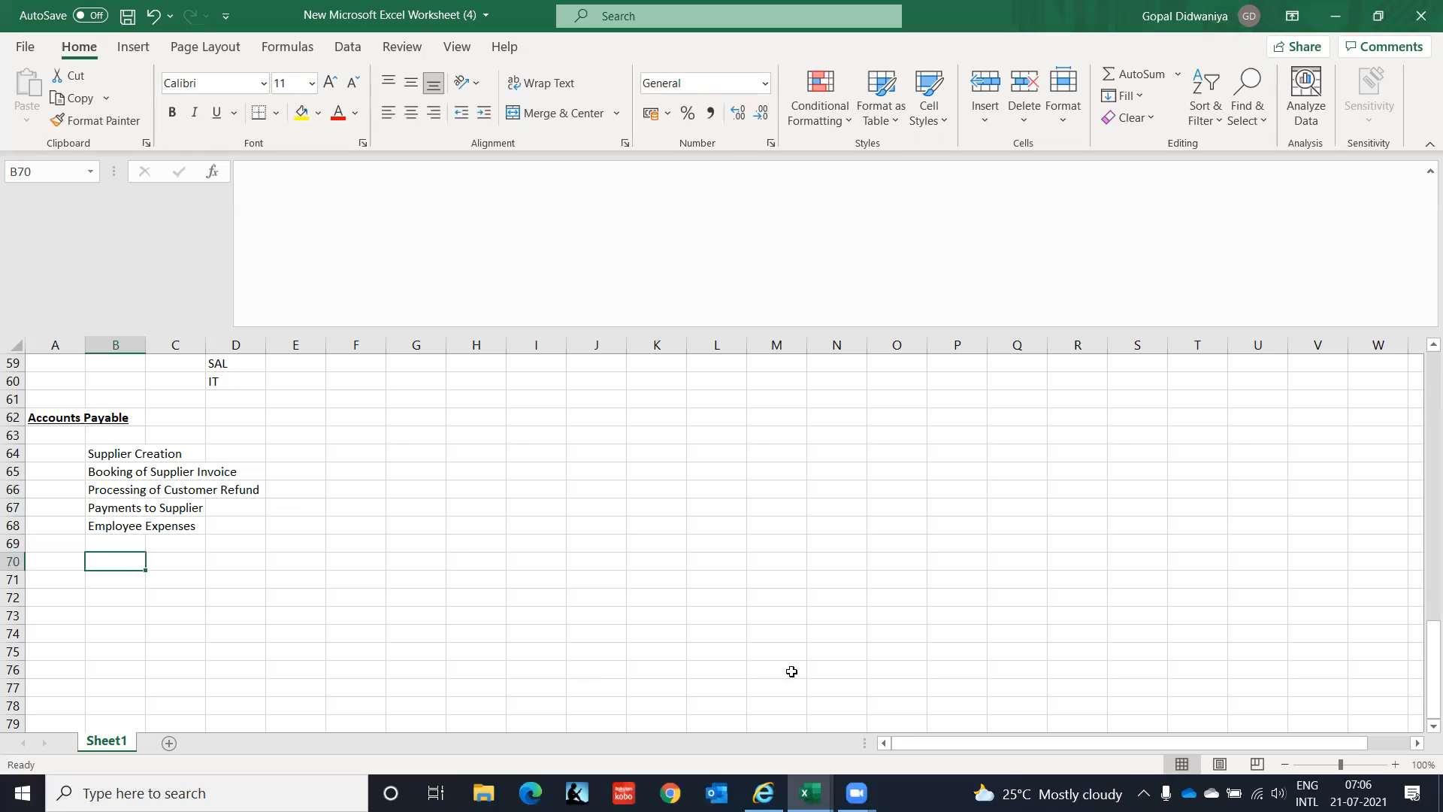
Number step 1 'Create Responsibilities' and step 2 'Update Profile Option' in columns A and B.
mouse_move(763, 792)
key(Left)
text(1)
key(Tab)
text(Create Responsibilities)
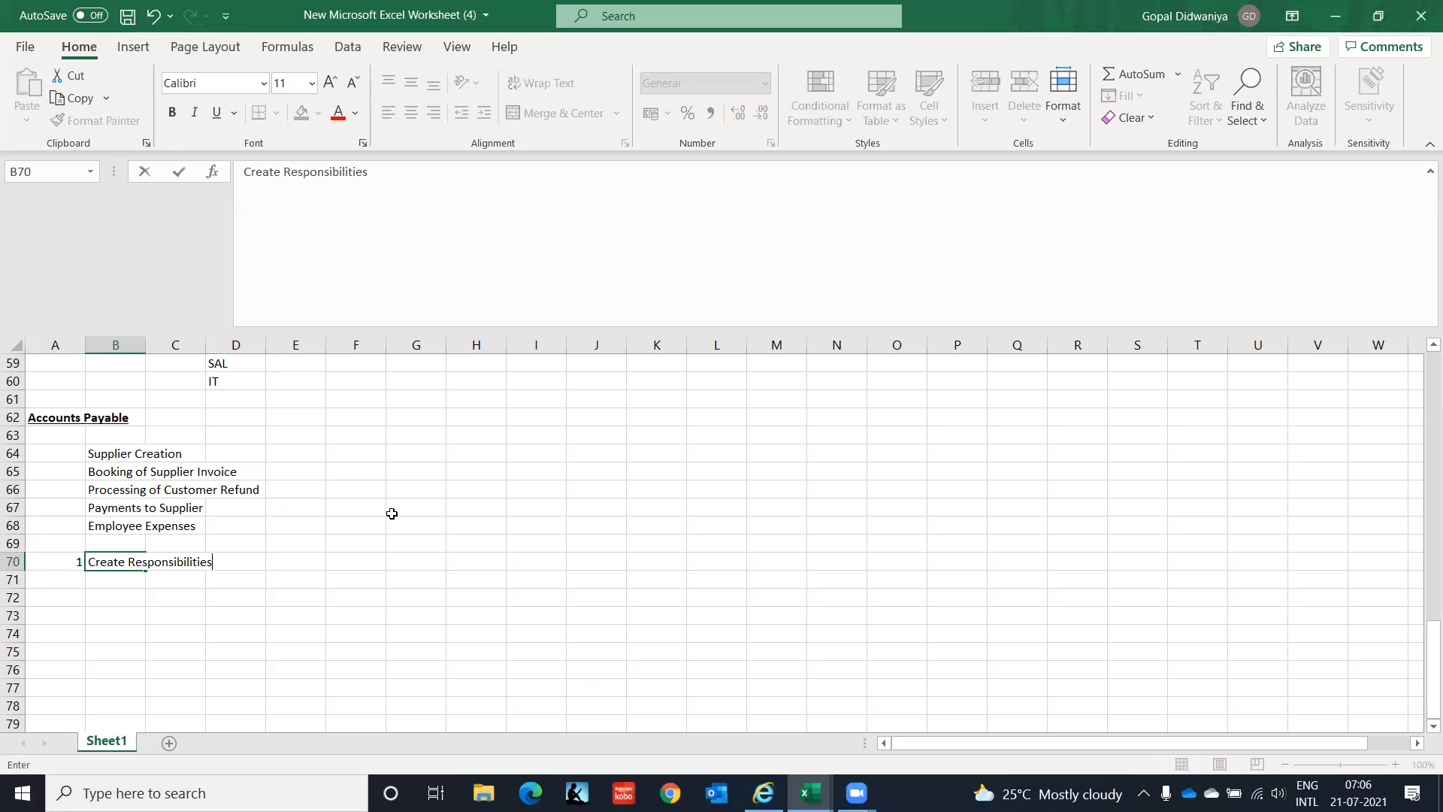
key(Return)
text(2)
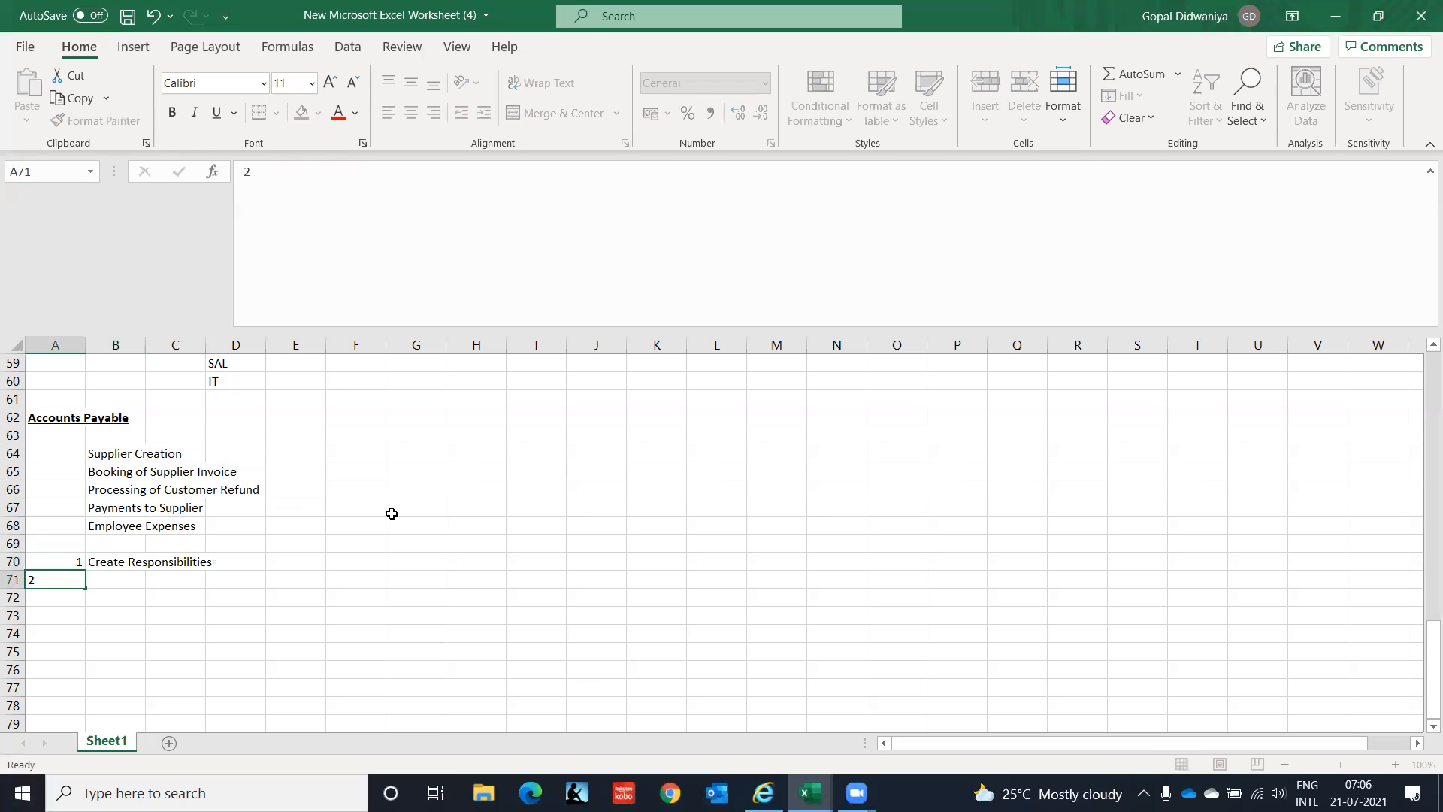
key(Tab)
text(Upda)
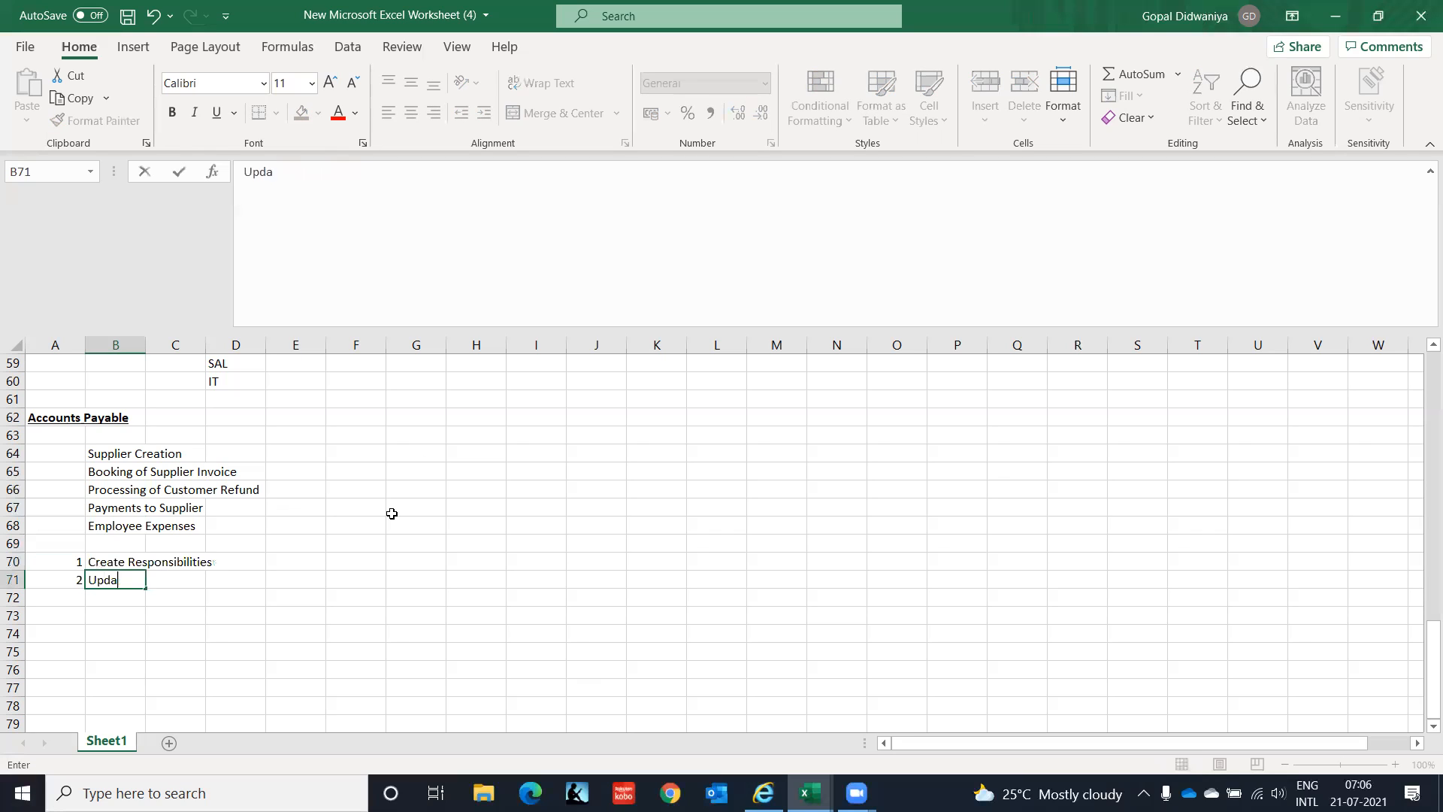
text(te Profile Option)
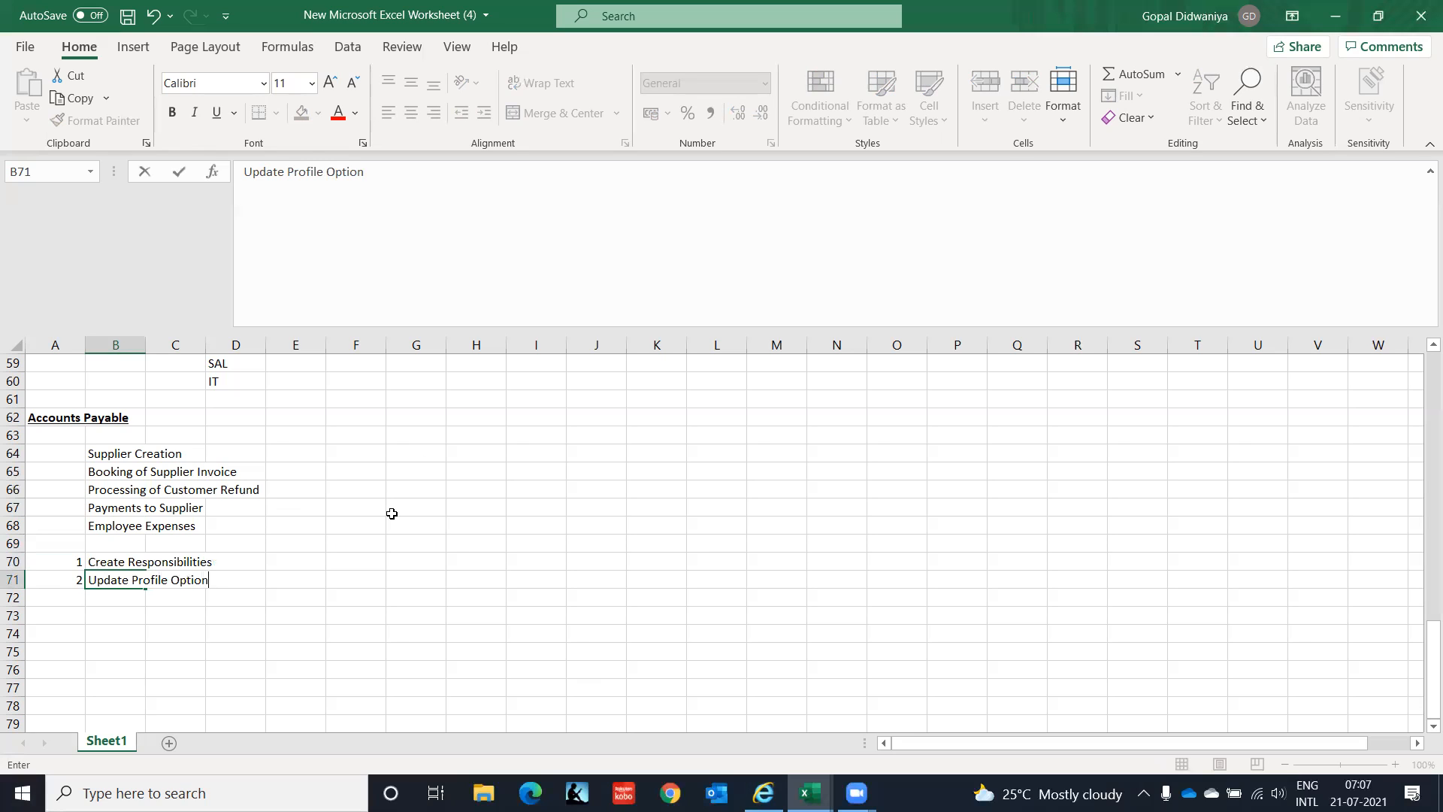
key(Return)
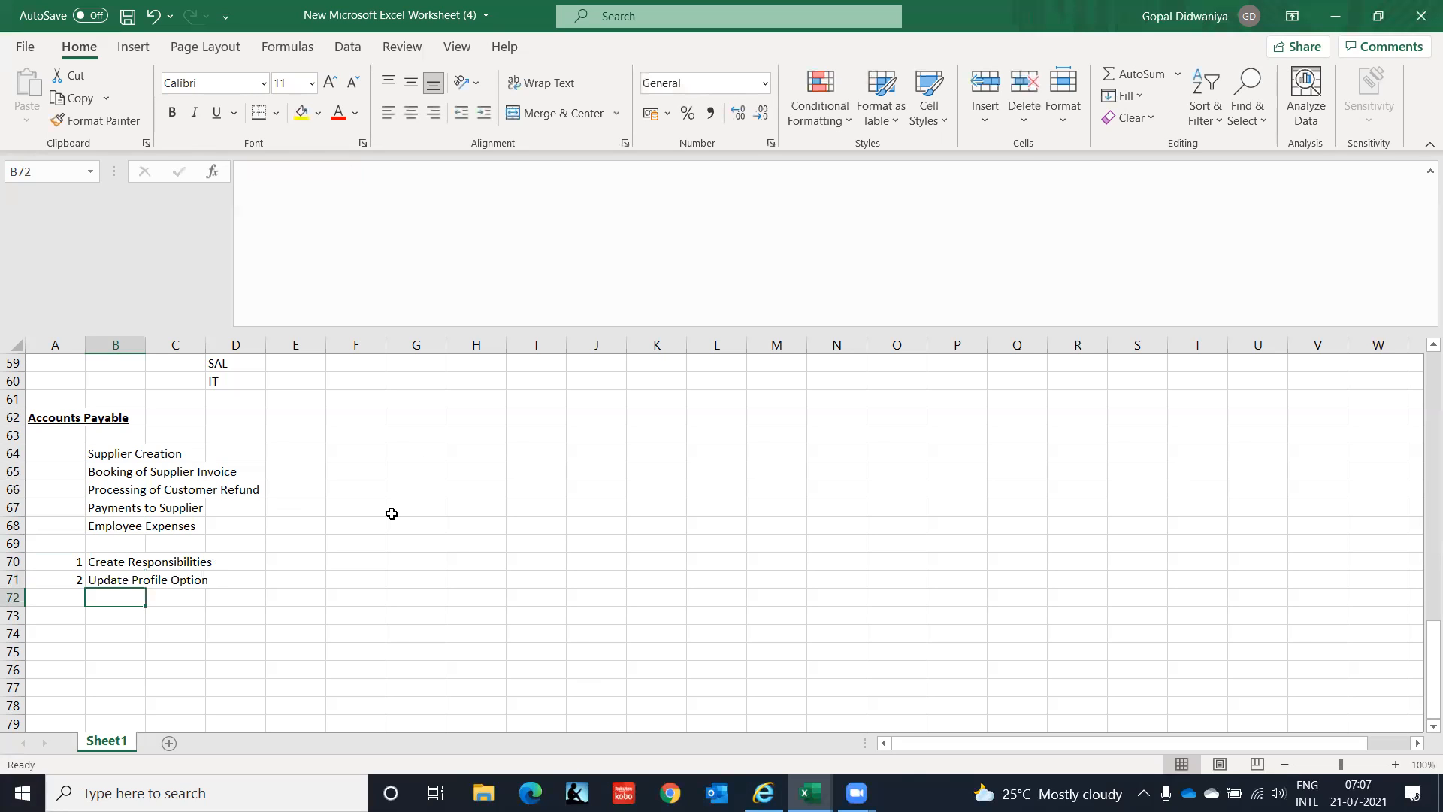
Add step 3 'Payables and Financial Options Setup' and step 4 'Processing Supplier Invoices'.
key(Left)
text(3)
key(Right)
text(P)
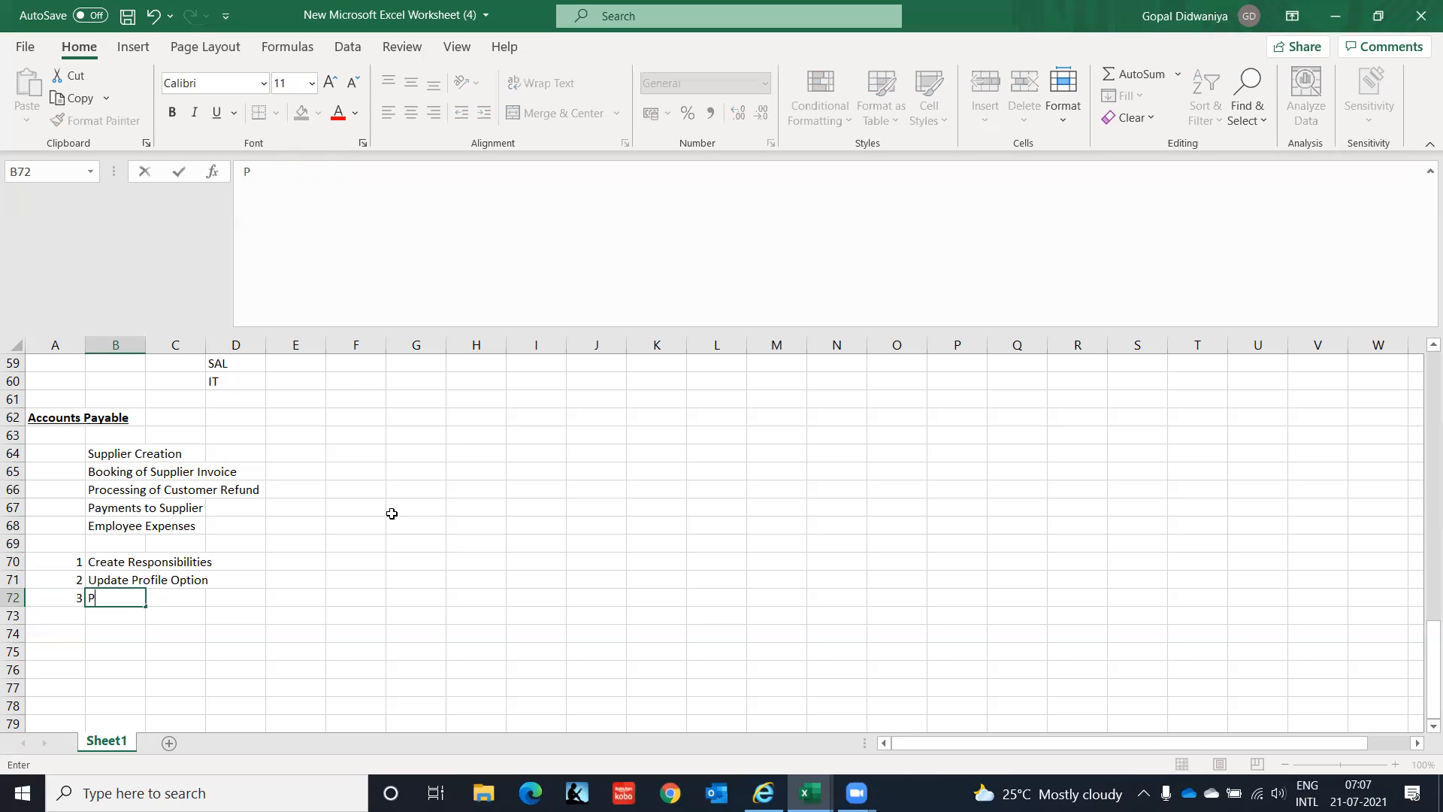
text(ayables and Financial )
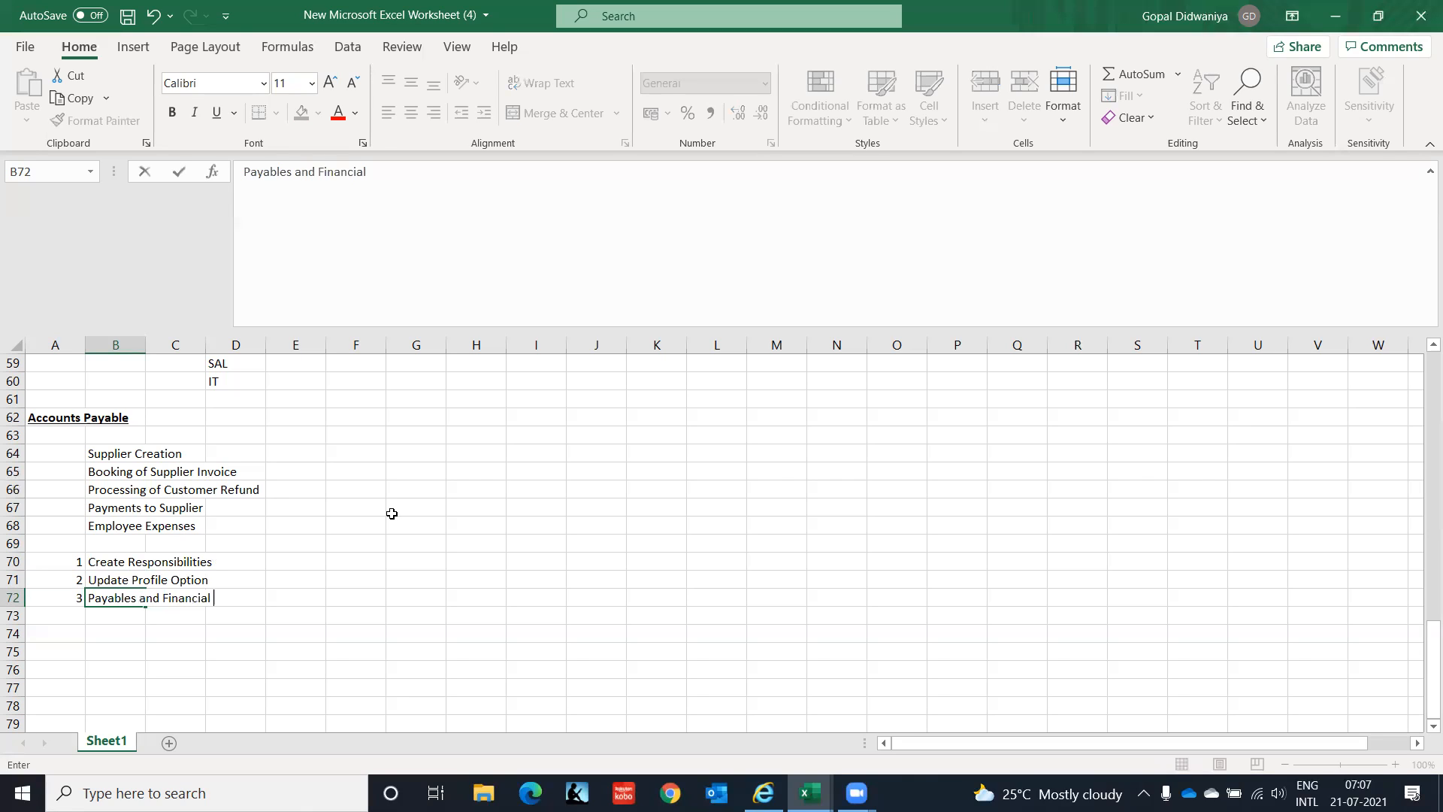
text(Options Setup)
key(Return)
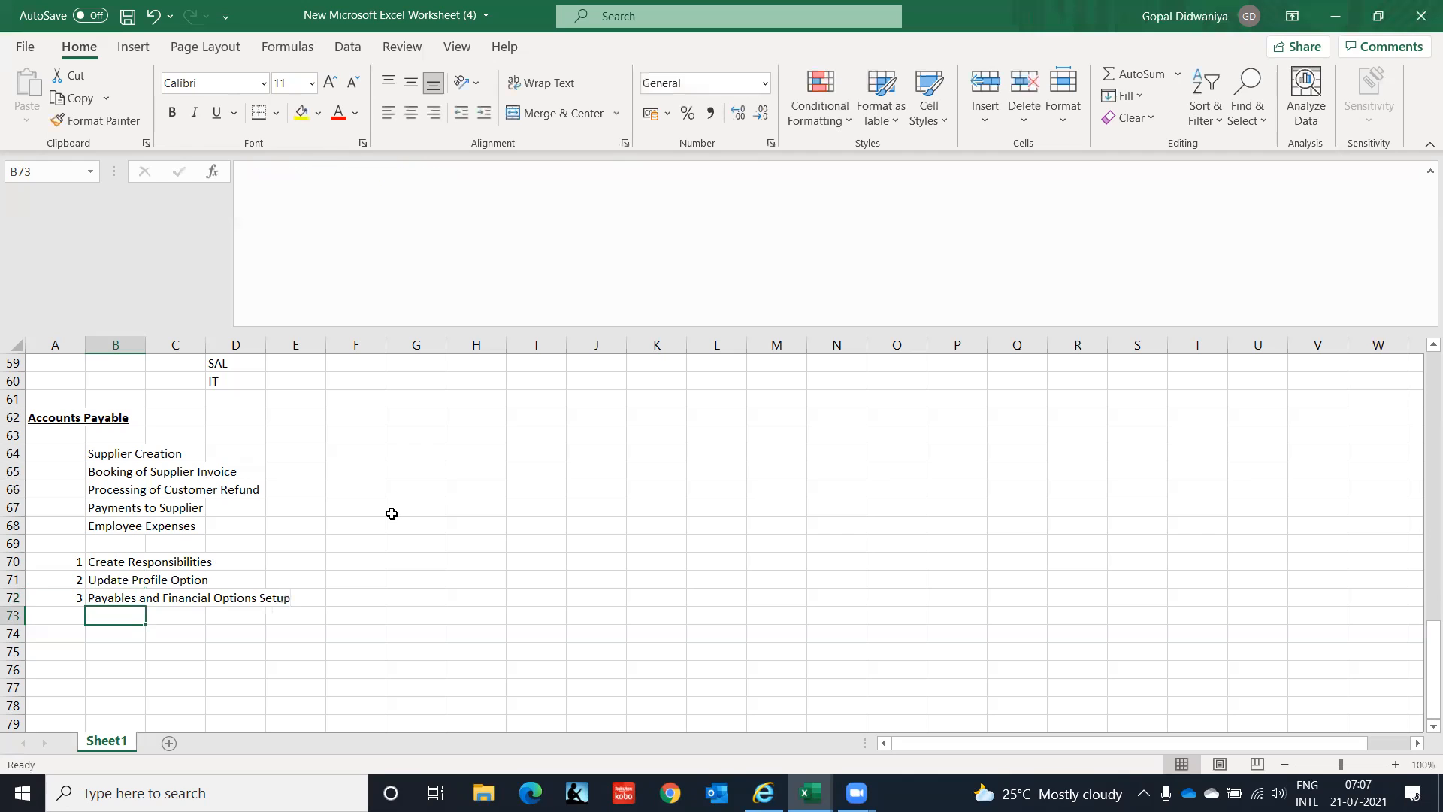
key(Left)
text(4)
key(Tab)
text(P)
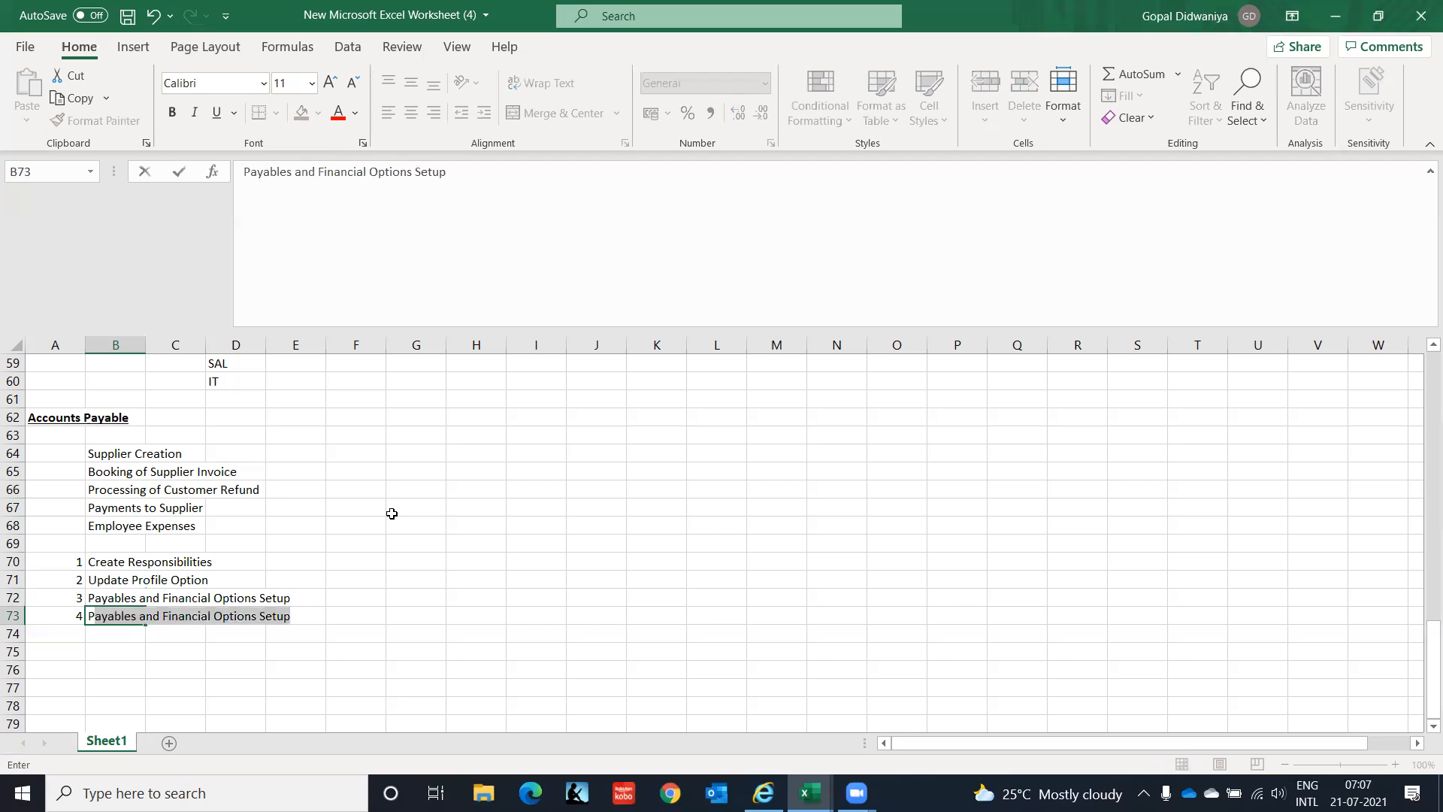
text(rocessi)
text(ng S)
text(li)
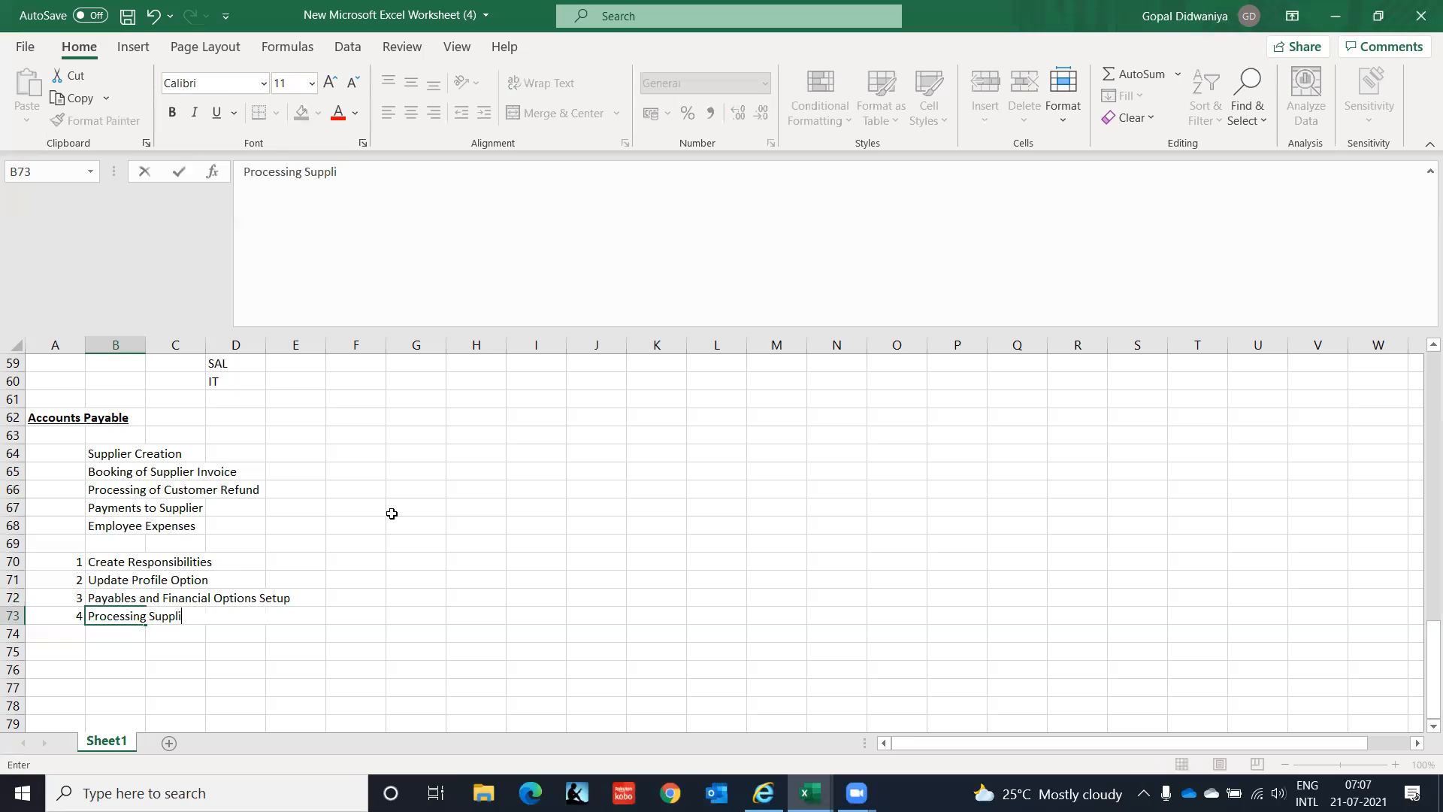
text(er Invoices)
key(Return)
Add step 5 'Bank and Bank Account Setup' and step 6 'Processing Payments'.
key(Left)
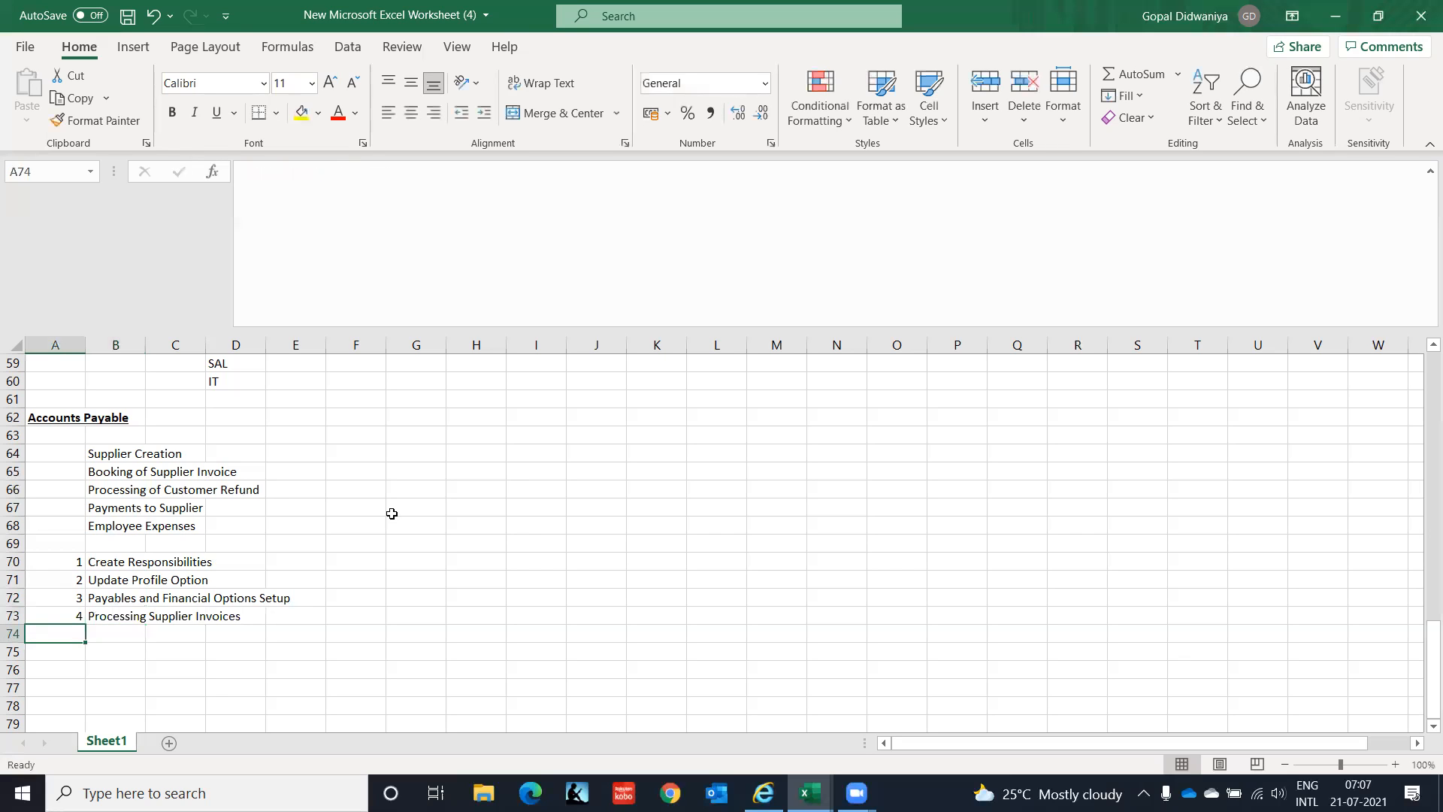
text(5)
key(Tab)
text(Ban)
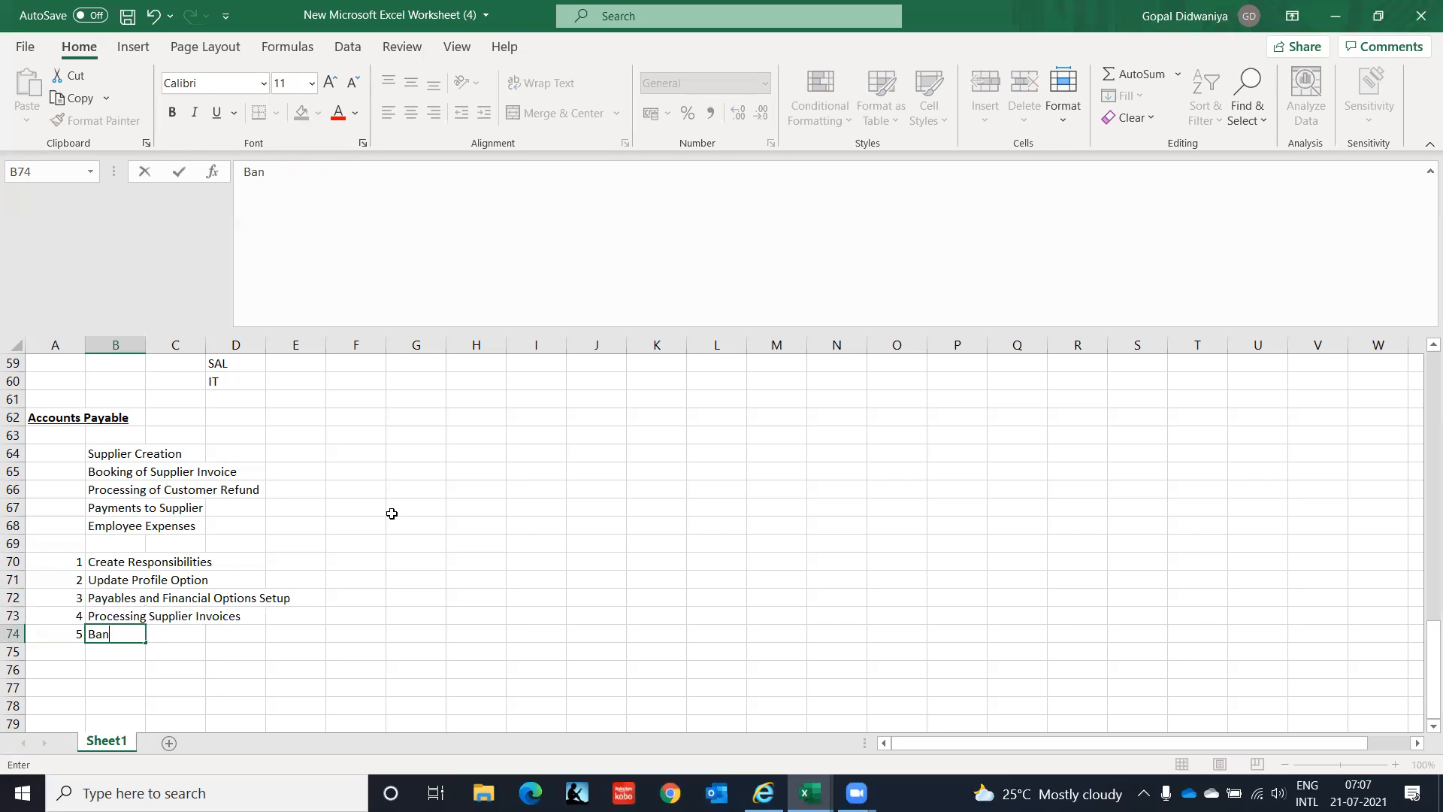
text(k and Bank Account)
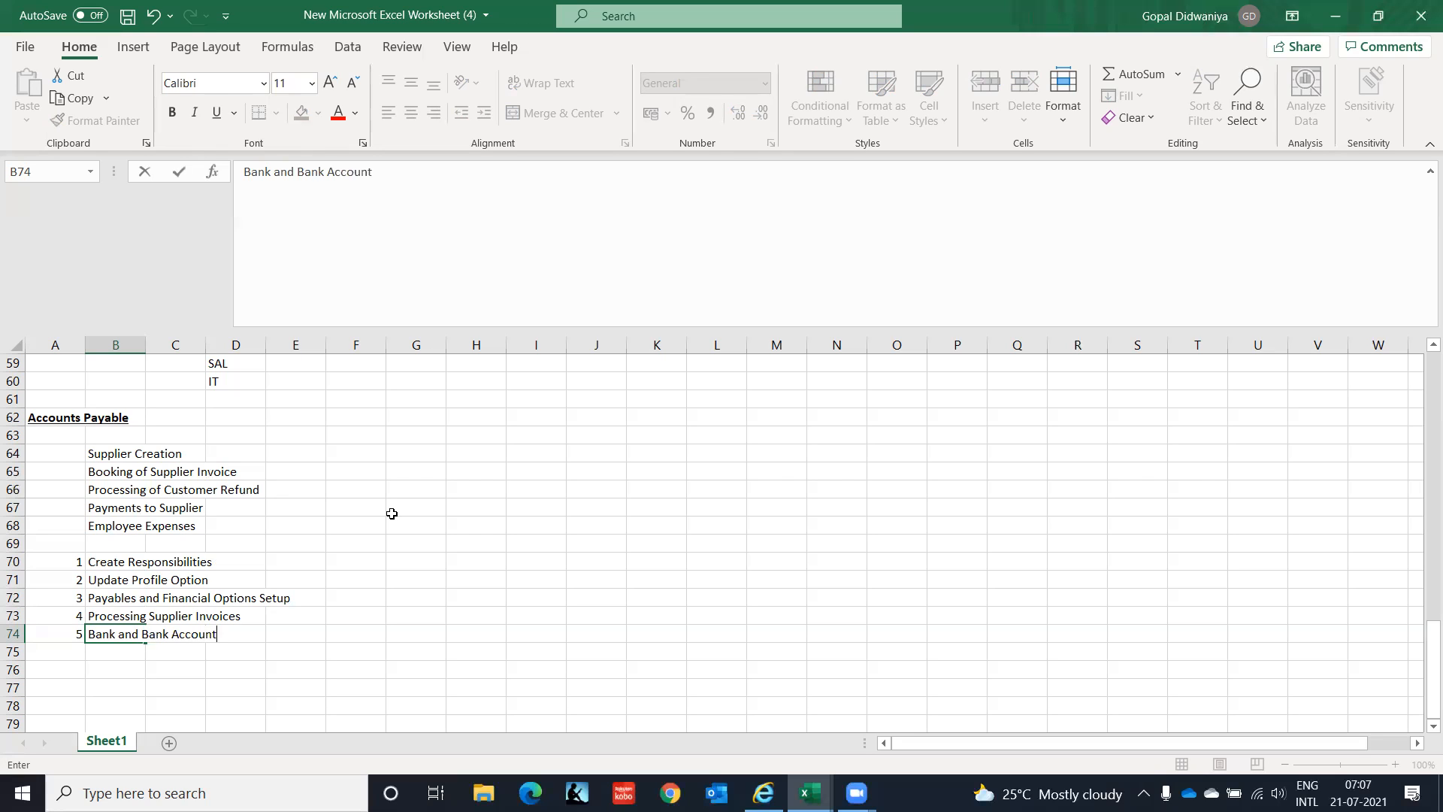
text( Setup)
key(Return)
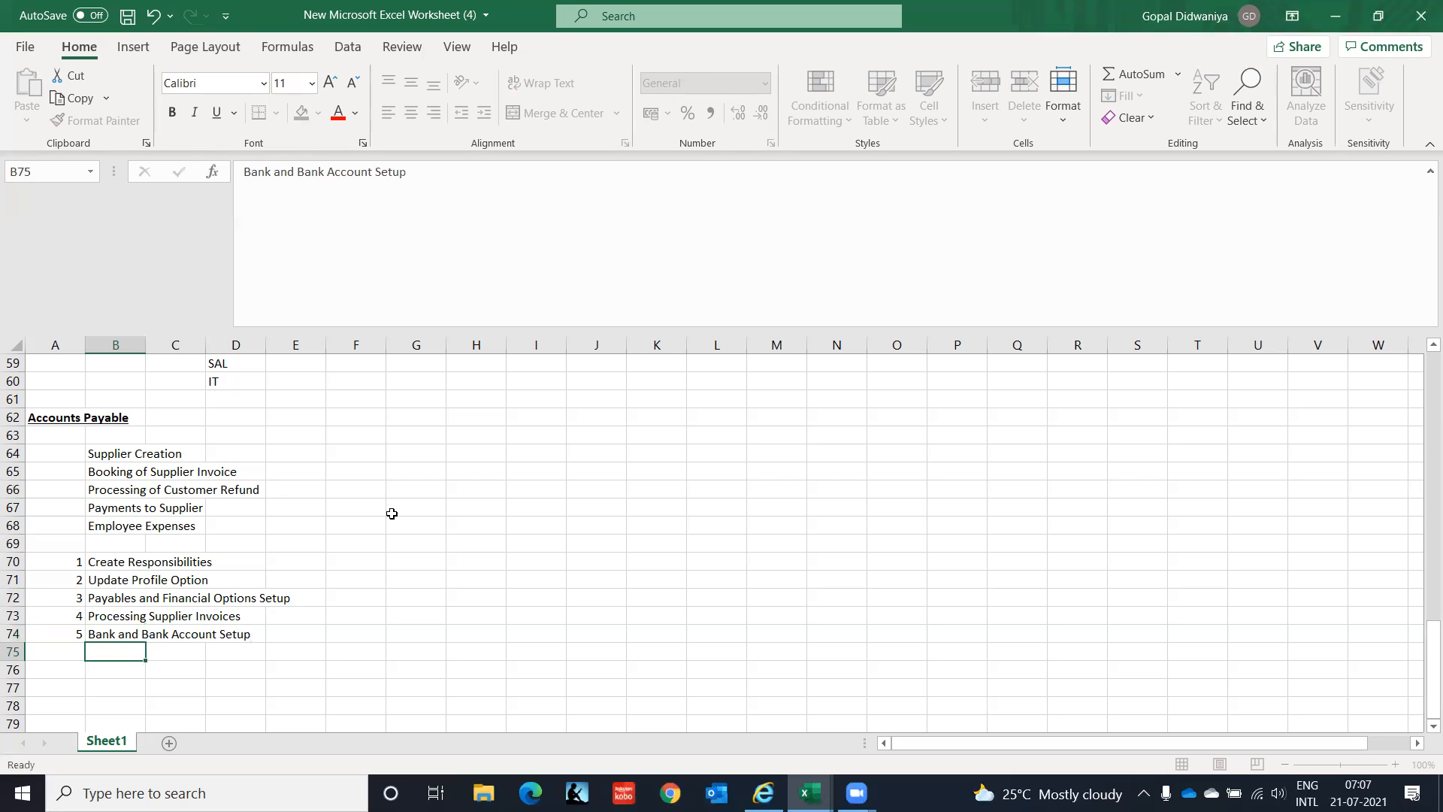
key(Left)
text(6)
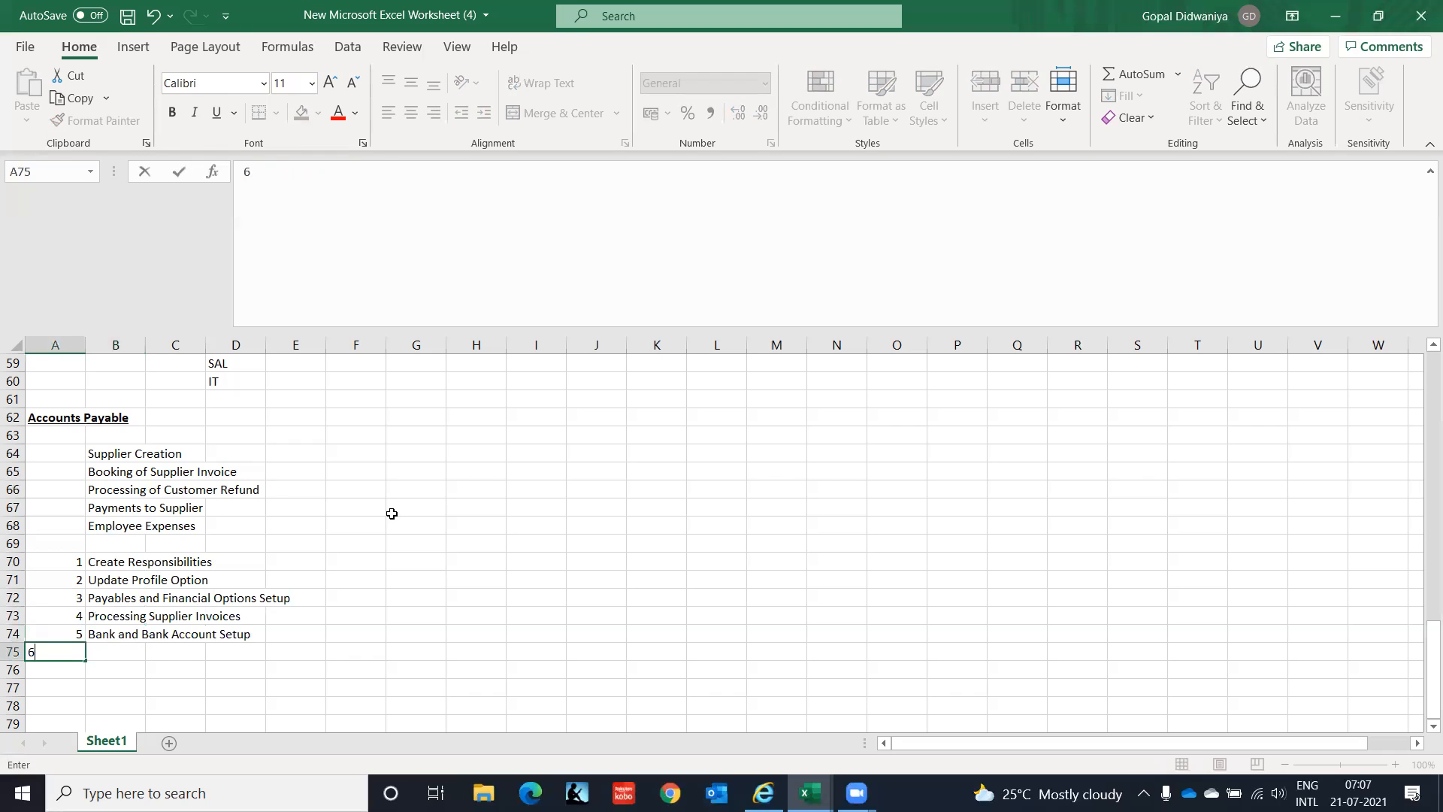
key(Tab)
text(Processing)
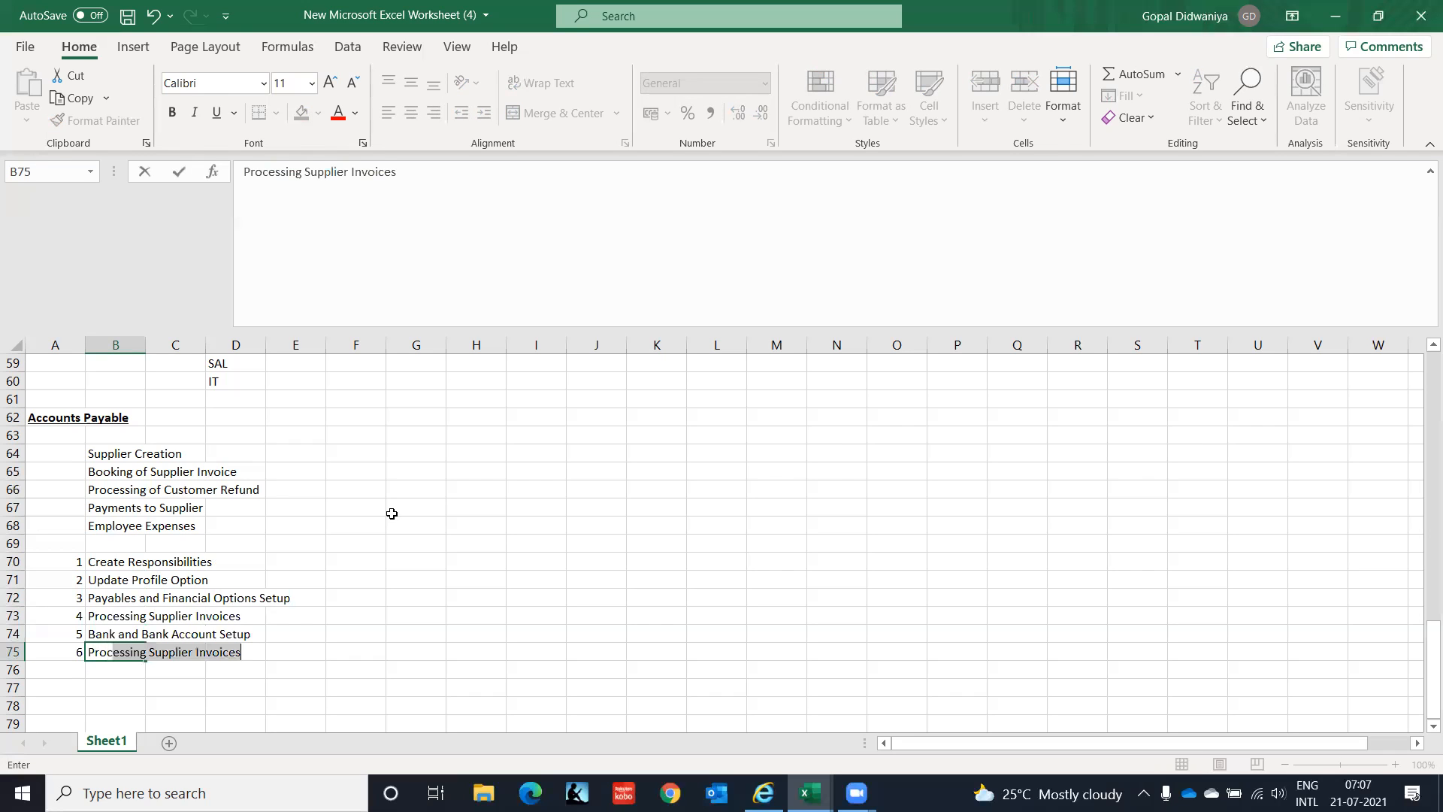
text( Pay)
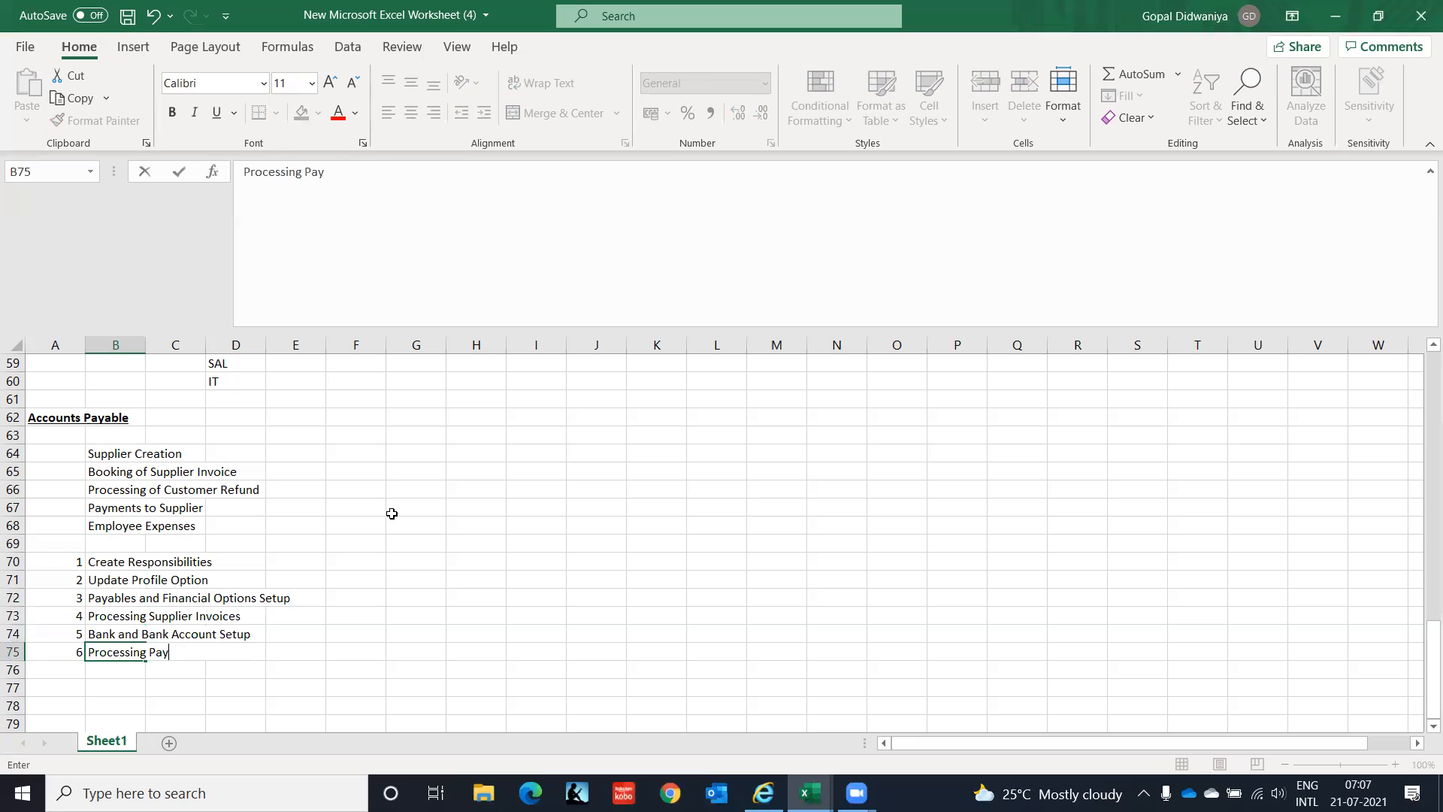
text(ments)
key(Return)
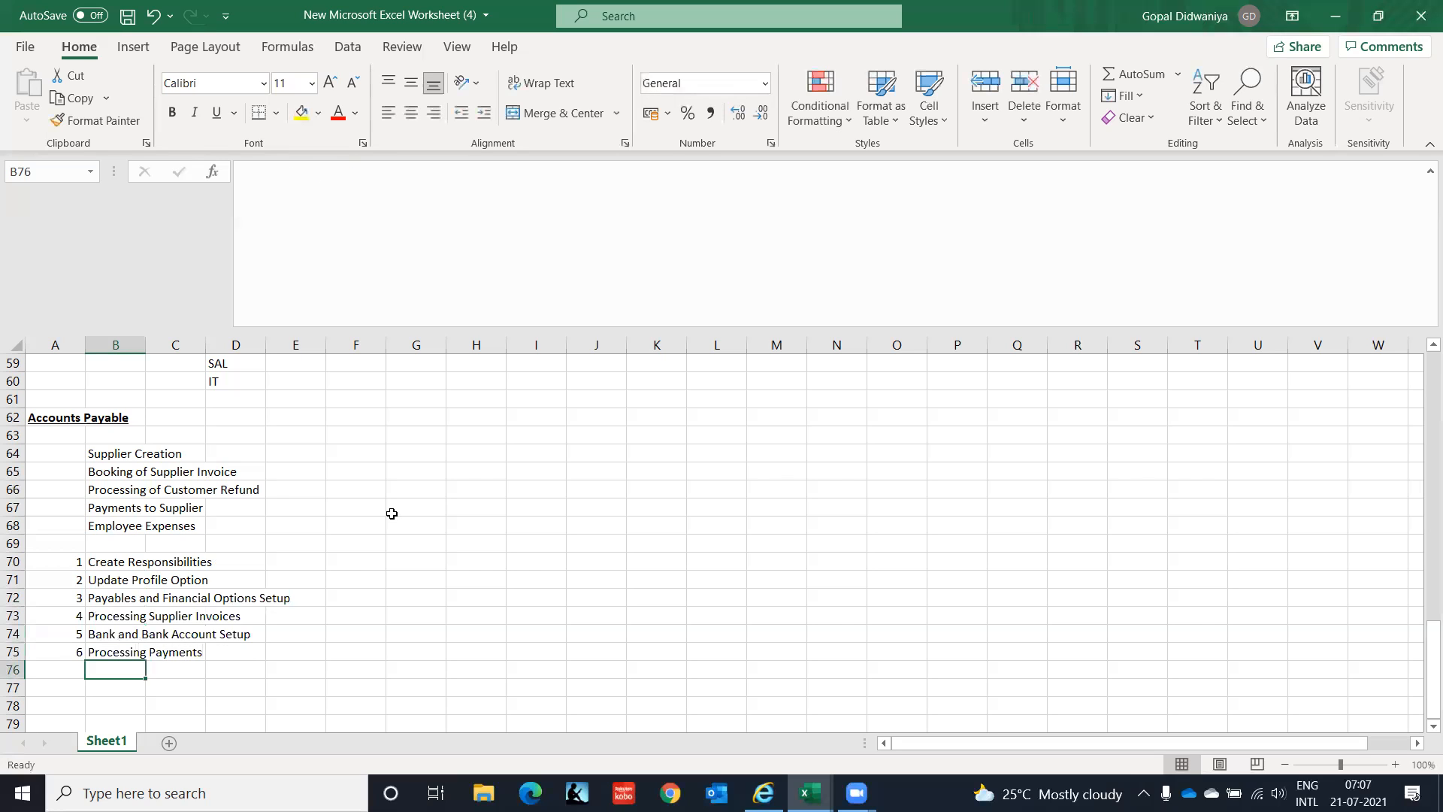
Add step 7 'Supplier Management' to finish the numbered list.
key(Left)
text(7)
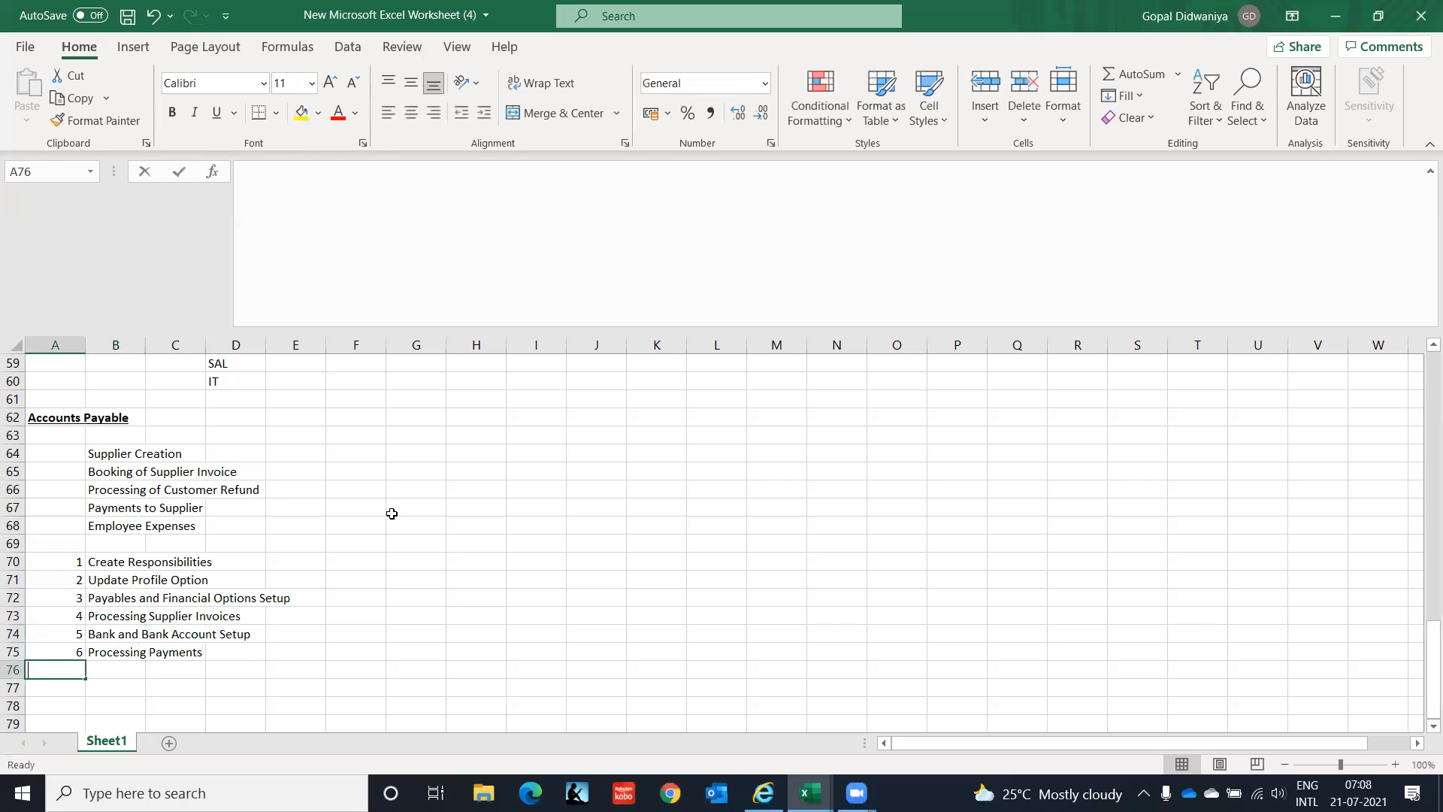
key(Tab)
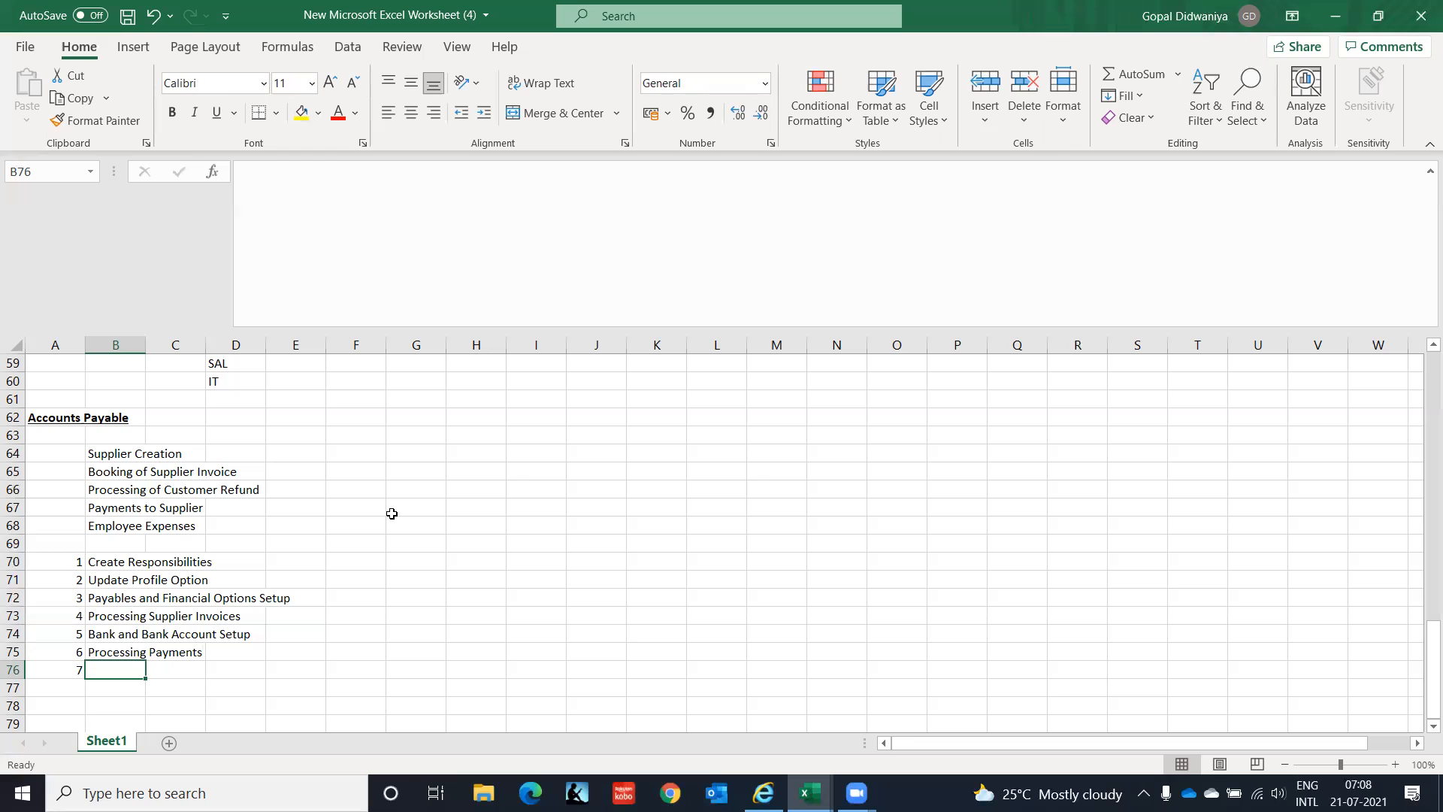
text(Supplie)
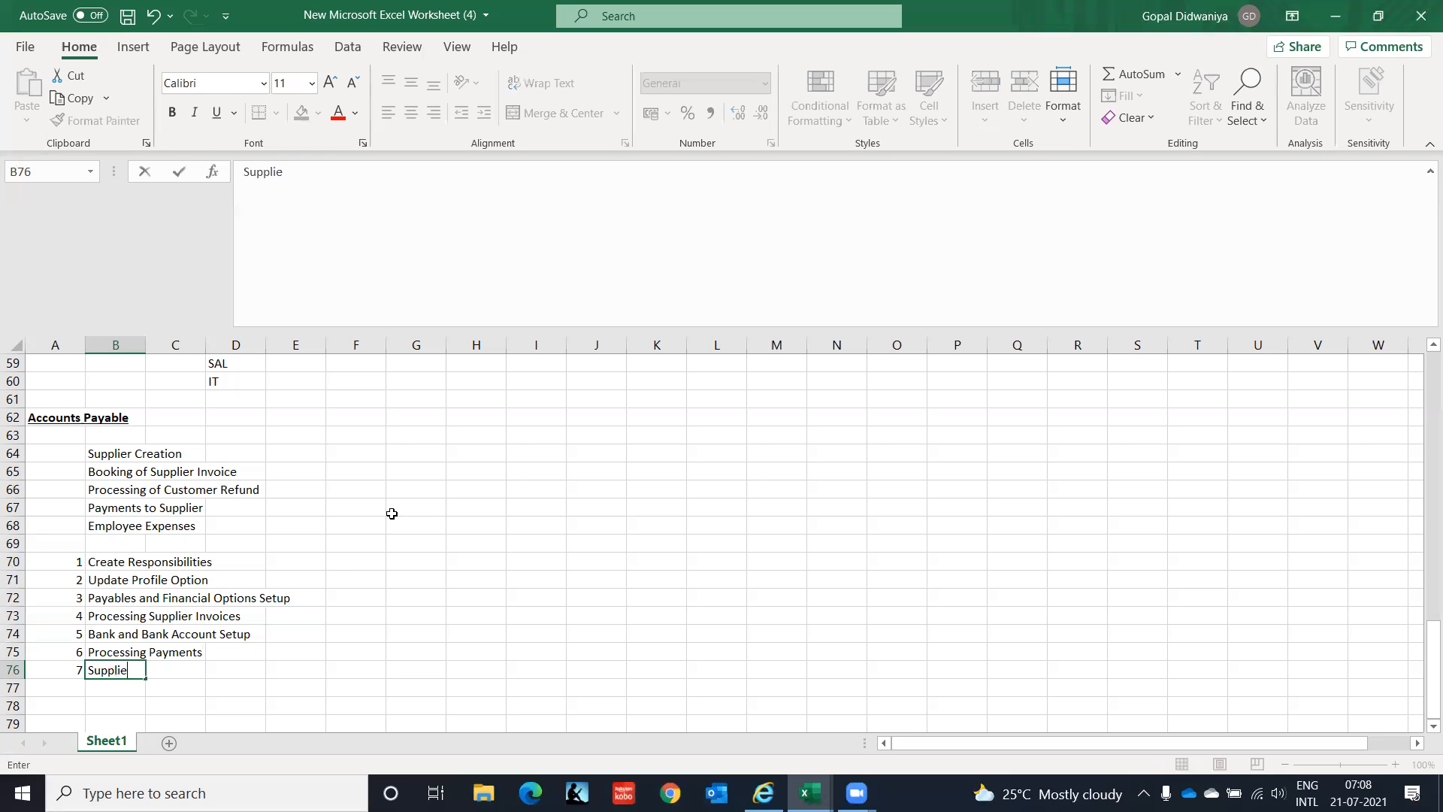
text(r Management)
key(Return)
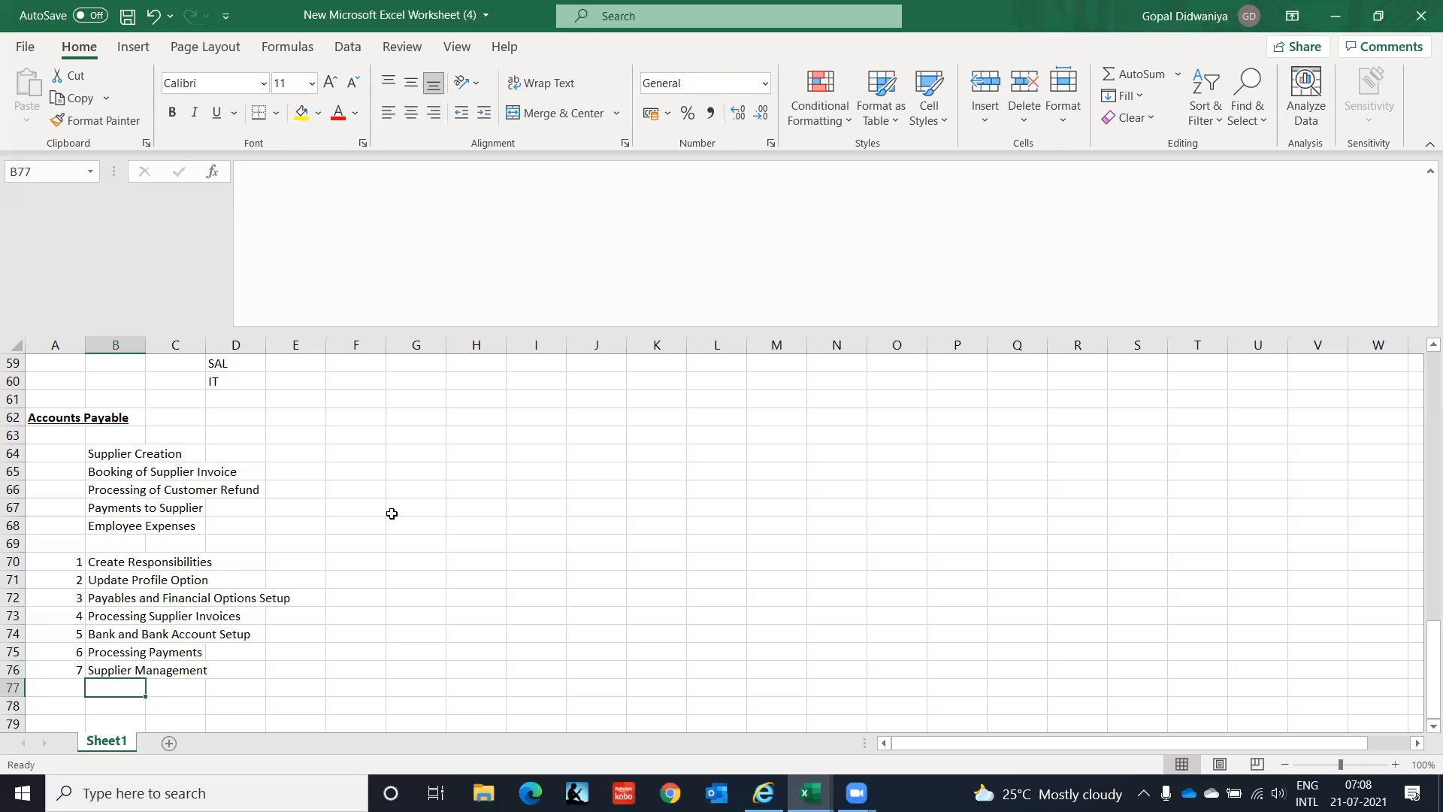
key(Up)
key(Up)
key(Up)
key(Up)
key(Up)
key(Up)
key(Up)
key(Down)
key(Down)
key(Down)
key(Down)
key(Down)
key(Down)
key(Down)
key(Down)
key(Down)
key(Down)
key(Down)
key(Down)
key(Down)
key(Down)
key(Down)
key(Up)
key(Up)
key(Up)
key(Up)
key(Up)
key(Up)
key(Up)
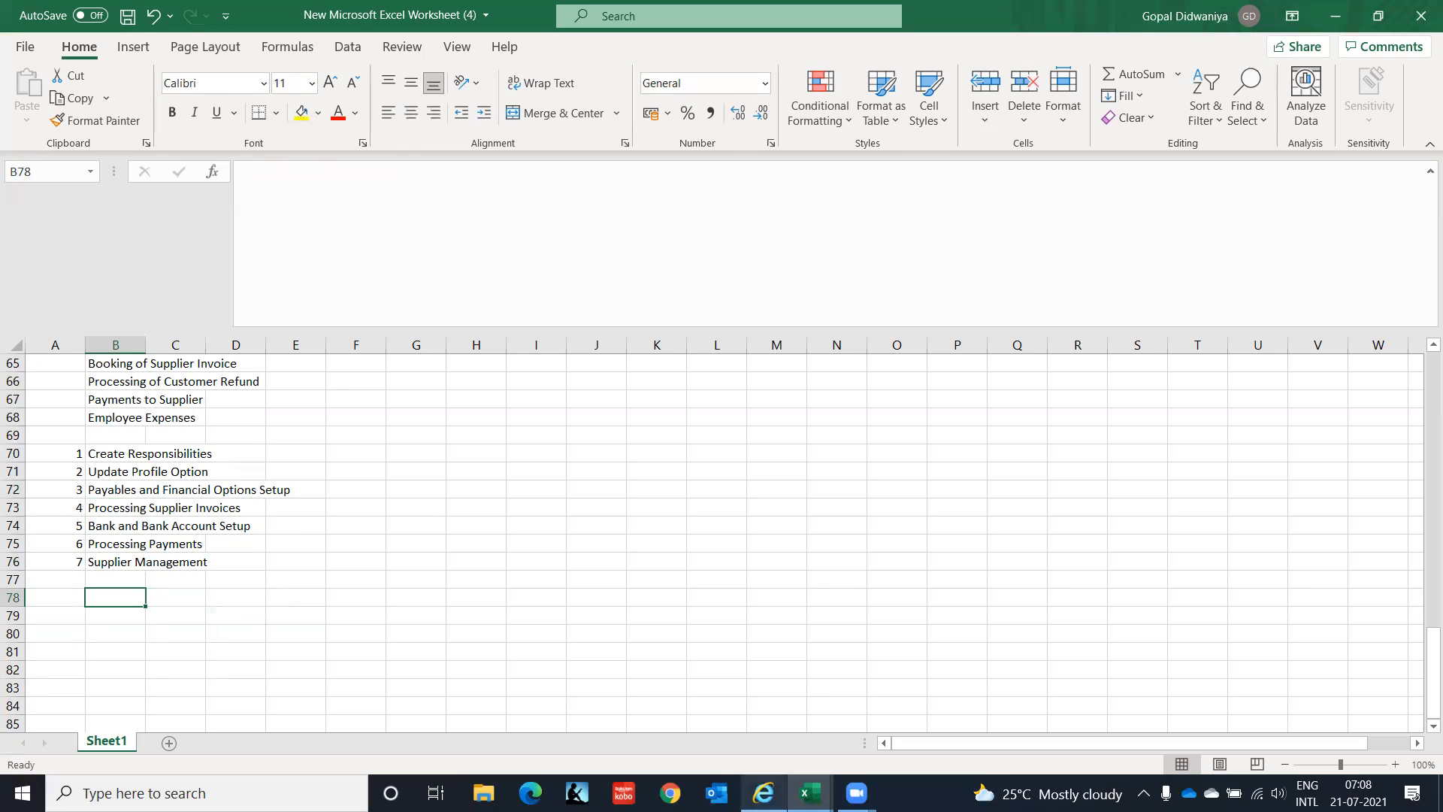
Log in on the Oracle login page with the user name and password.
click(763, 793)
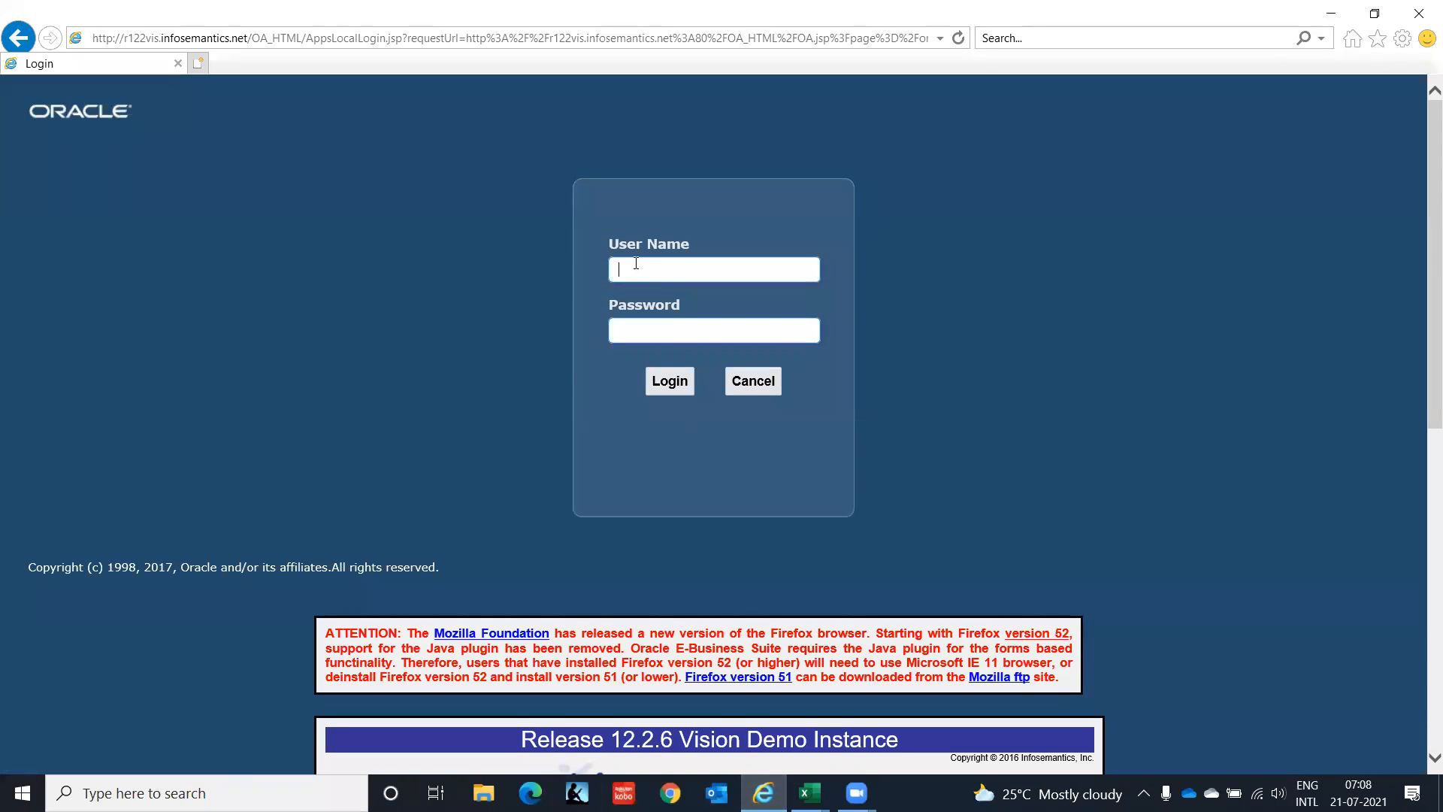
text(gopal.d0908)
key(Tab)
text(•••••••••••)
click(671, 384)
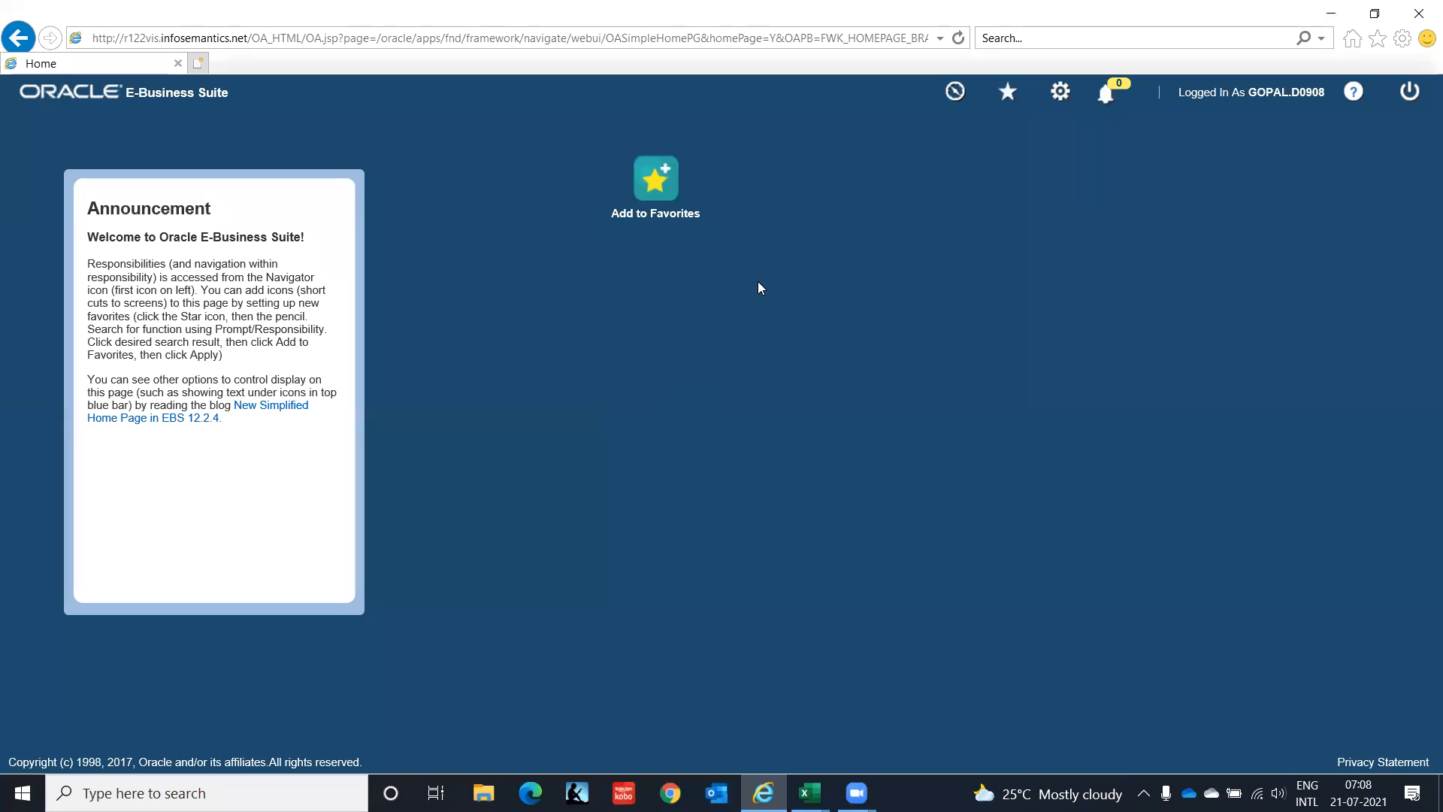
Open System Administrator Vision > Security > Responsibility and accept the security warning to run Forms.
click(954, 94)
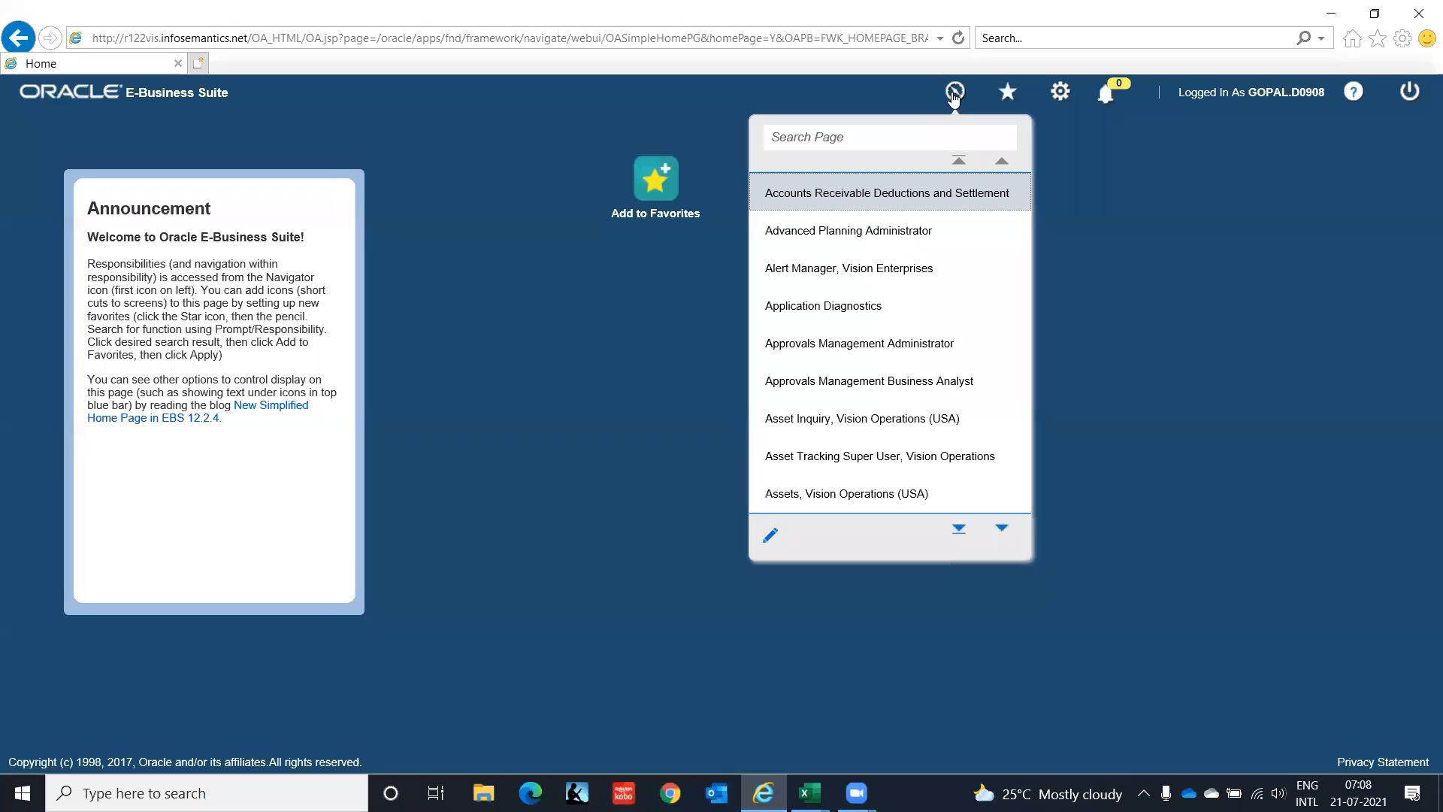
mouse_move(1003, 529)
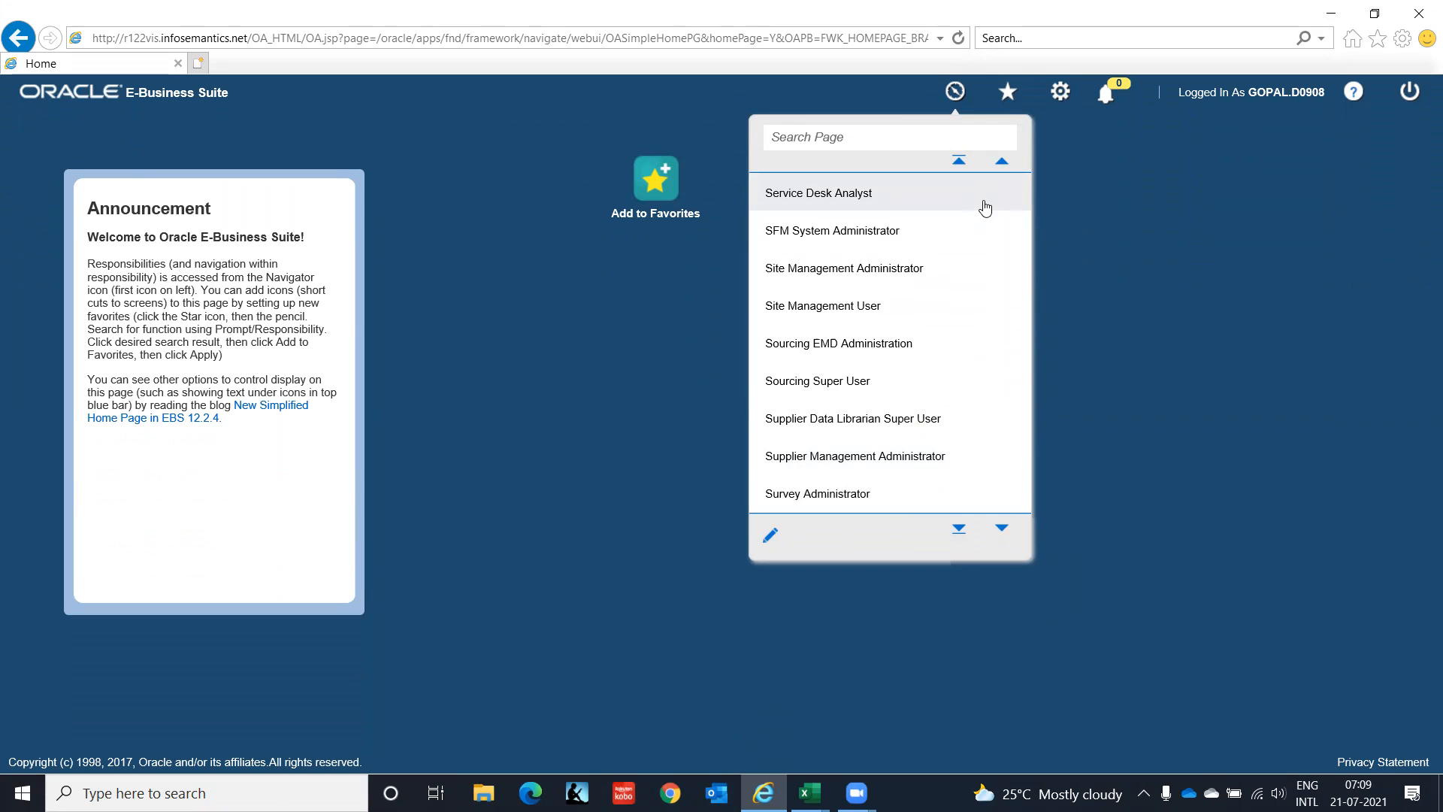
drag(886, 423, 949, 481)
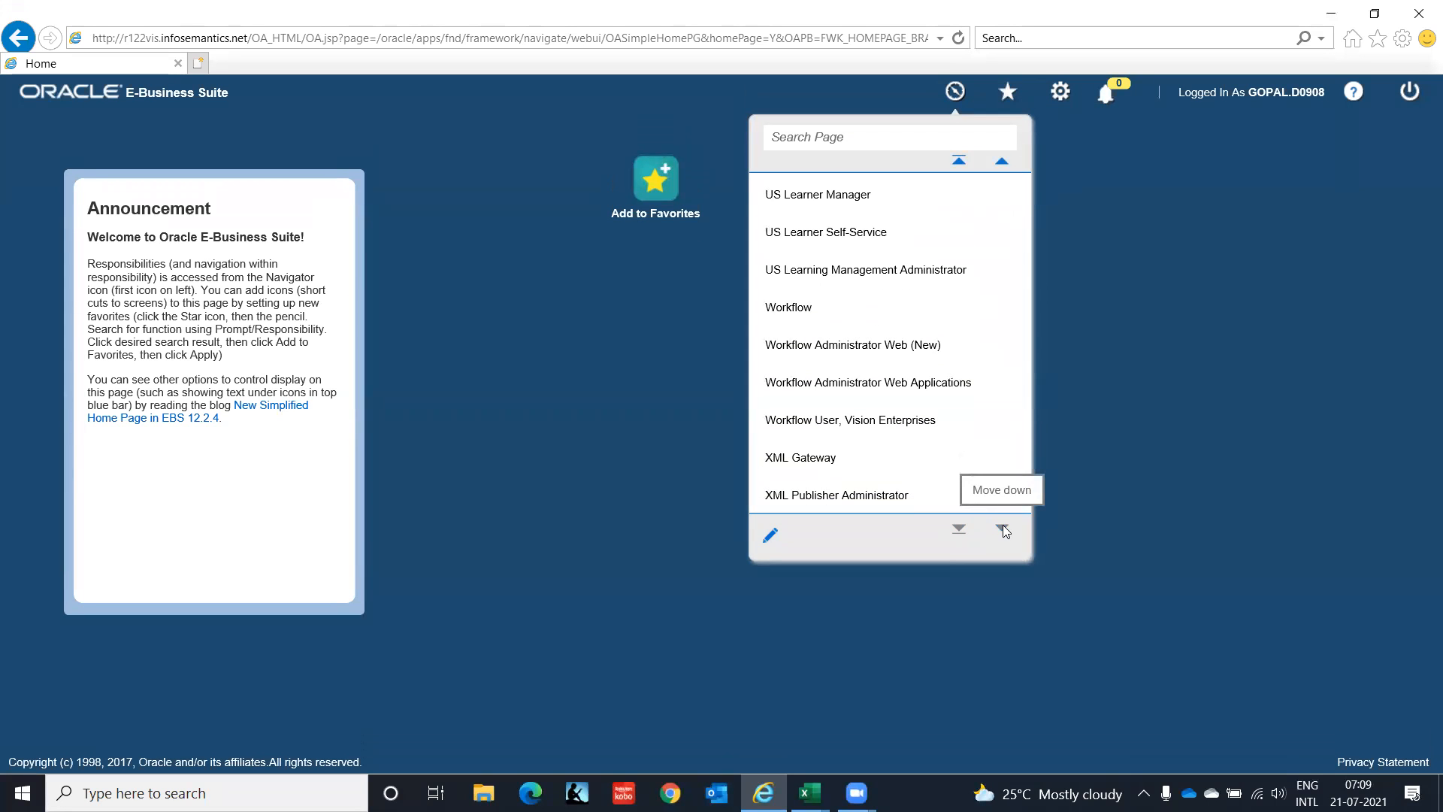
mouse_move(1002, 162)
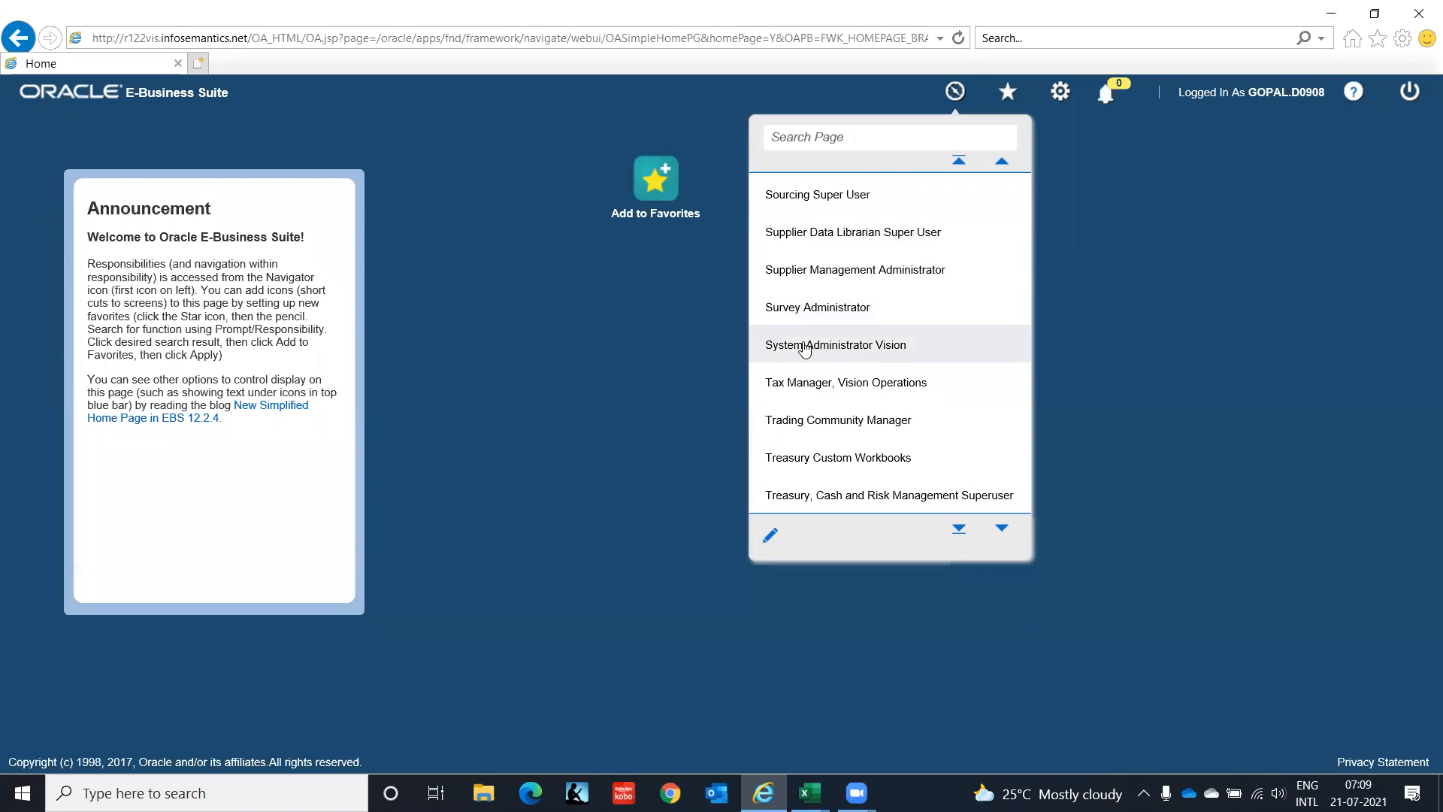
click(802, 348)
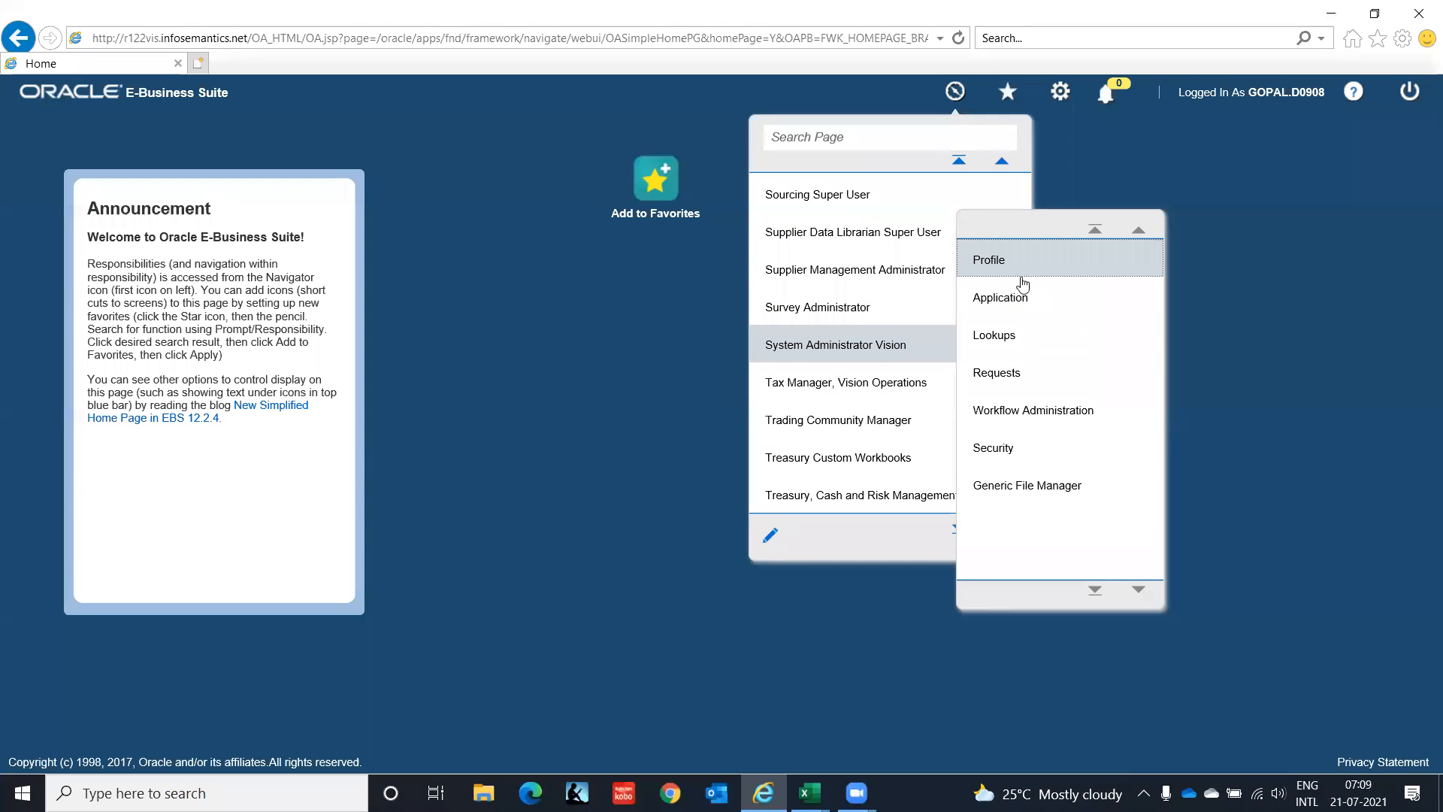
click(987, 455)
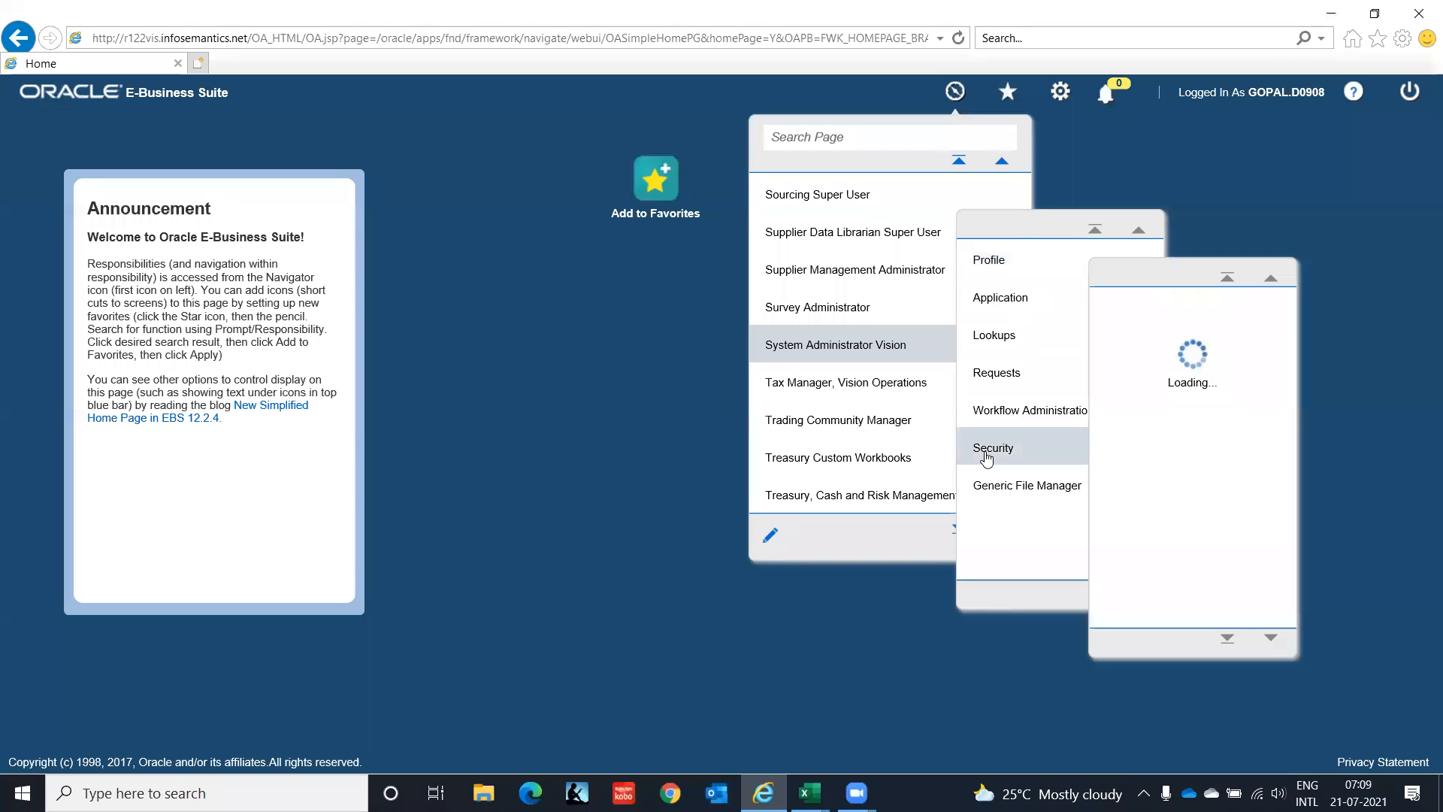
click(1132, 351)
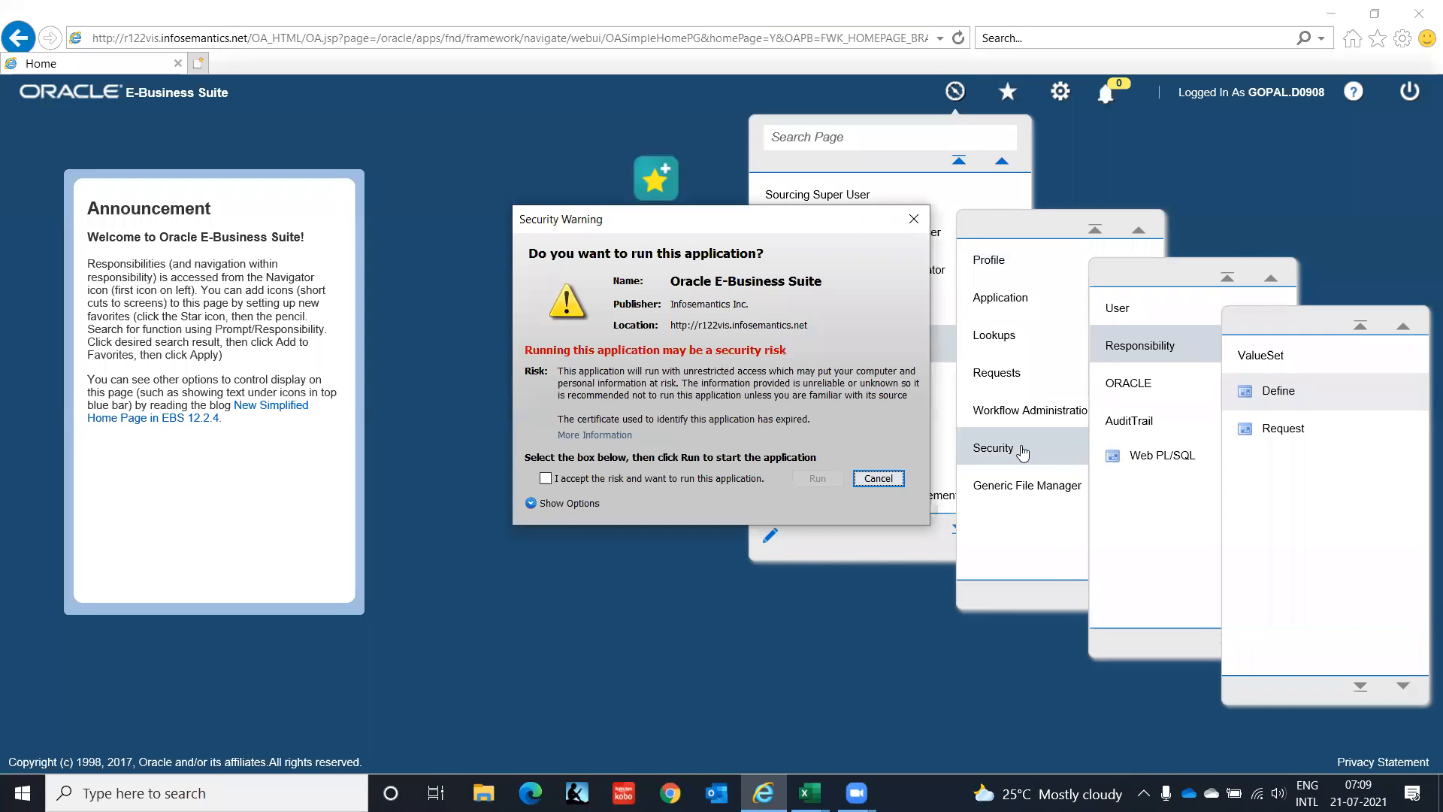
click(574, 479)
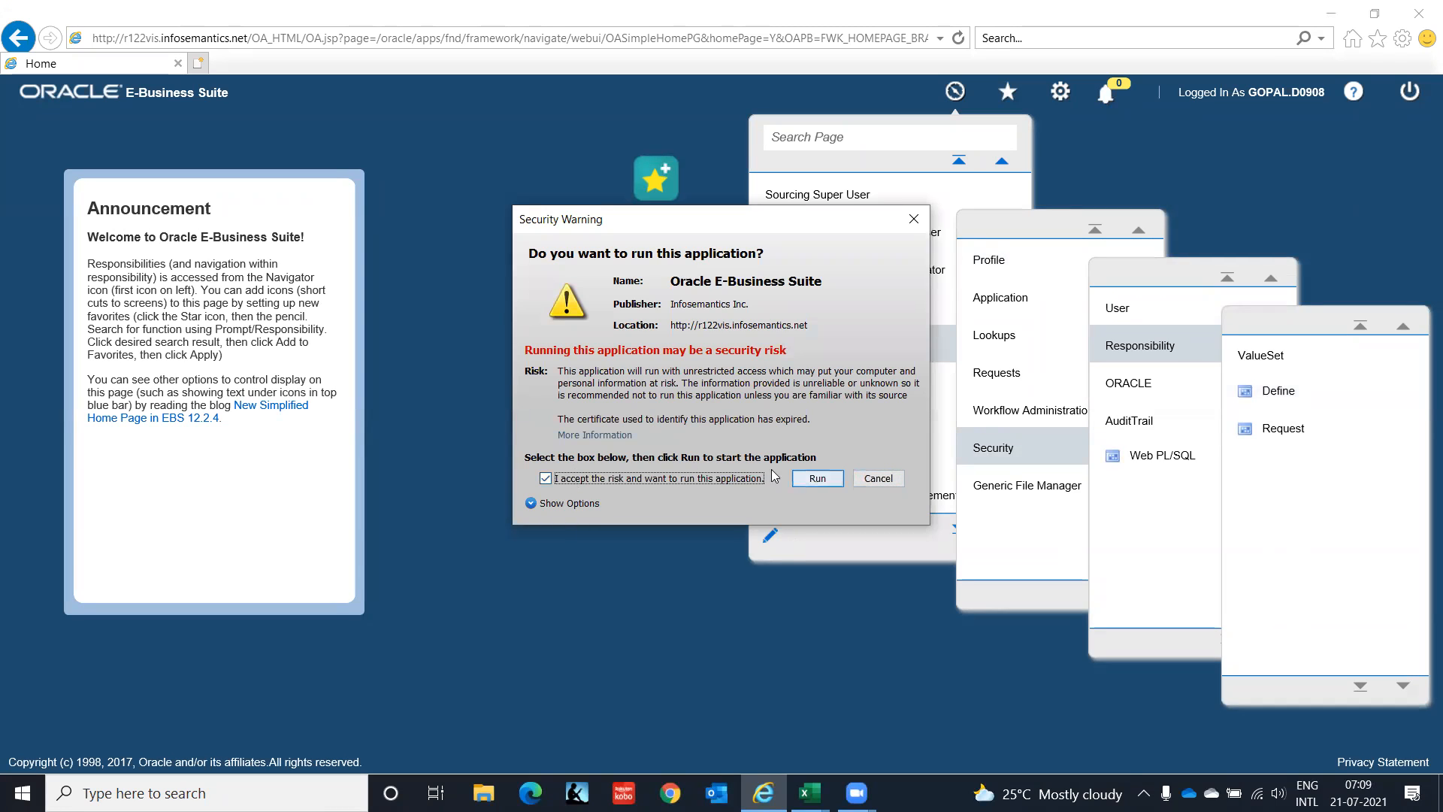
click(817, 479)
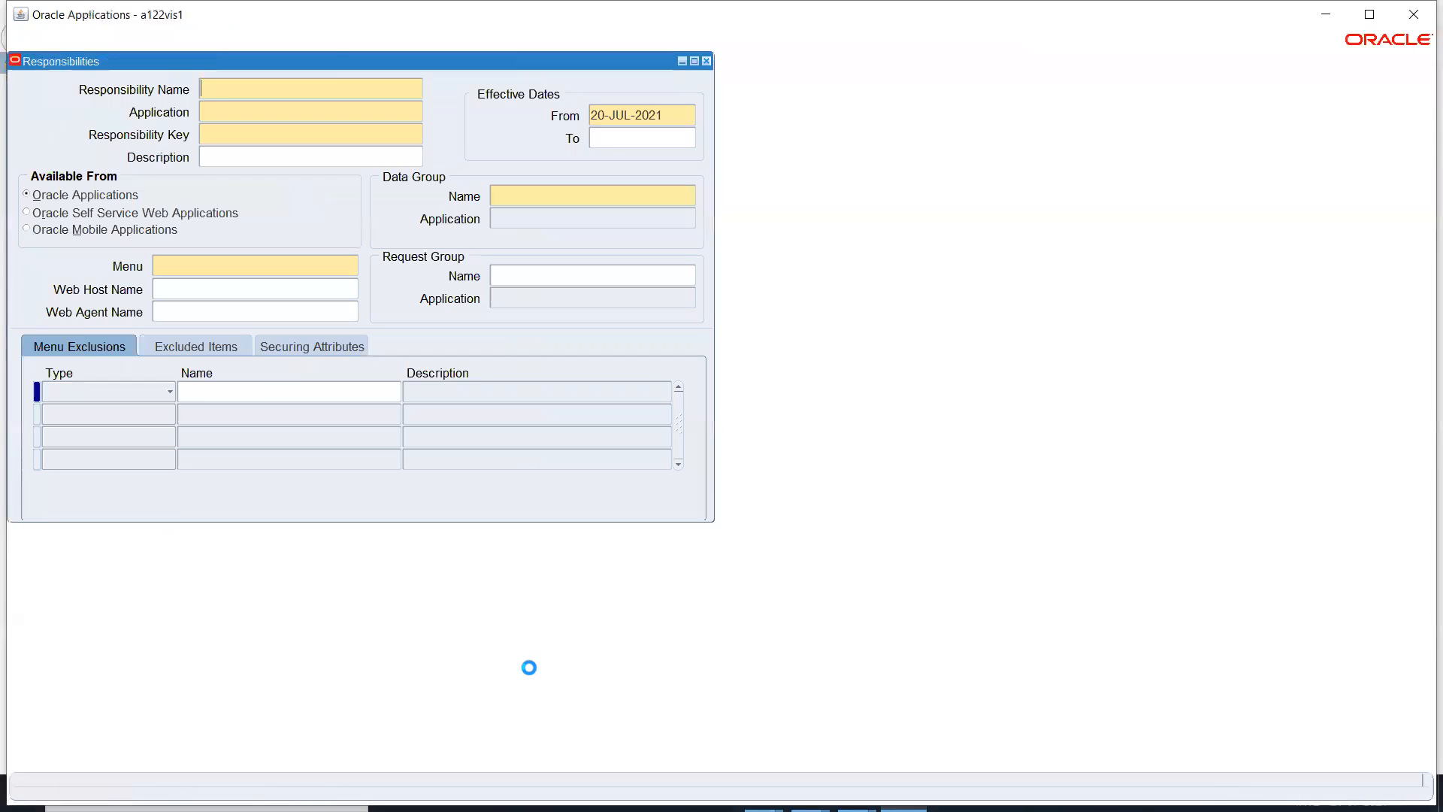
Enter responsibility 'AP Super User IT India' for Payables, key AP_SUPERUSER_IT_INDIA, effective 01-JAN-2000.
click(1369, 13)
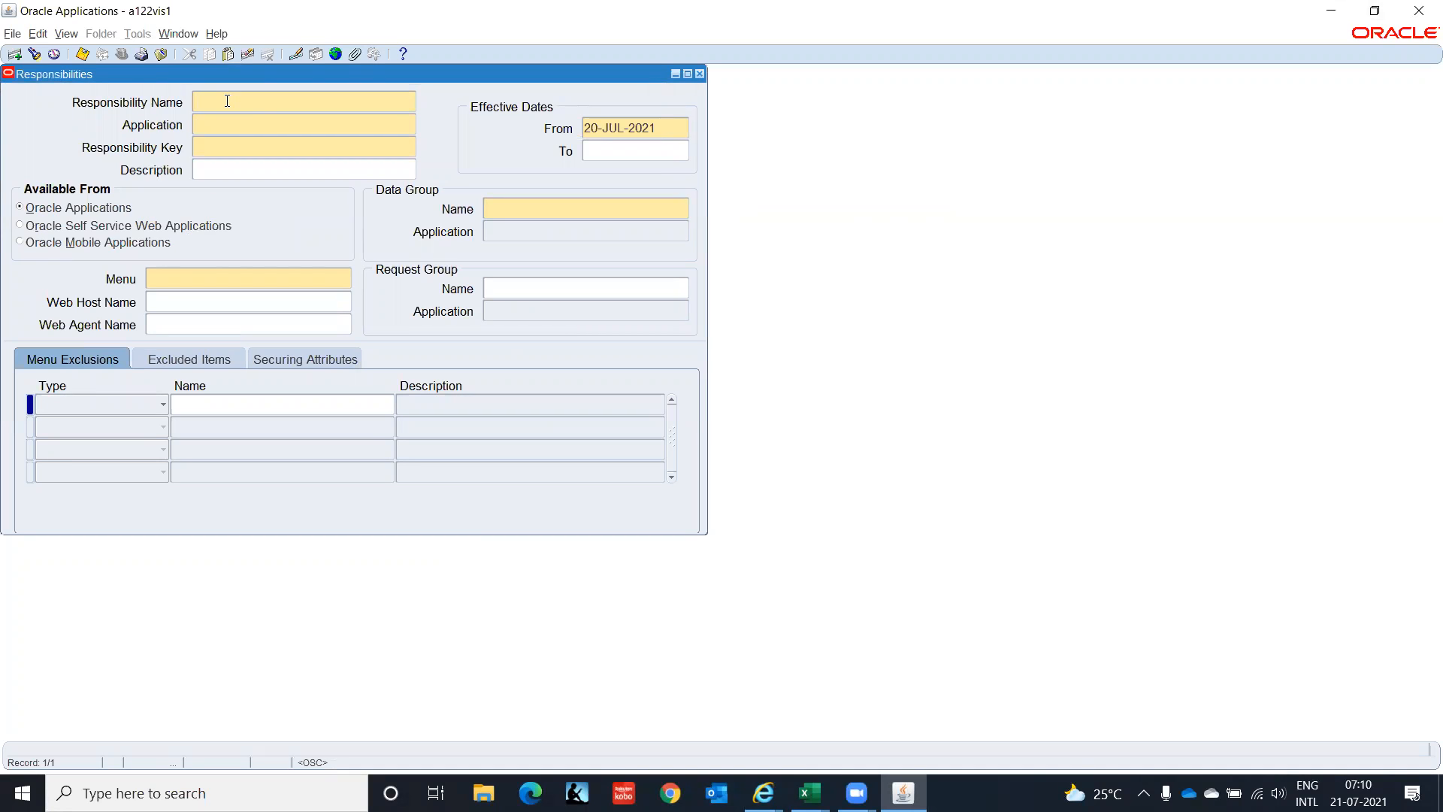
text(AP Super User)
text(IT India)
key(Tab)
text(Pay)
key(Tab)
text(AP_SUPERUSER_IT_INDIA)
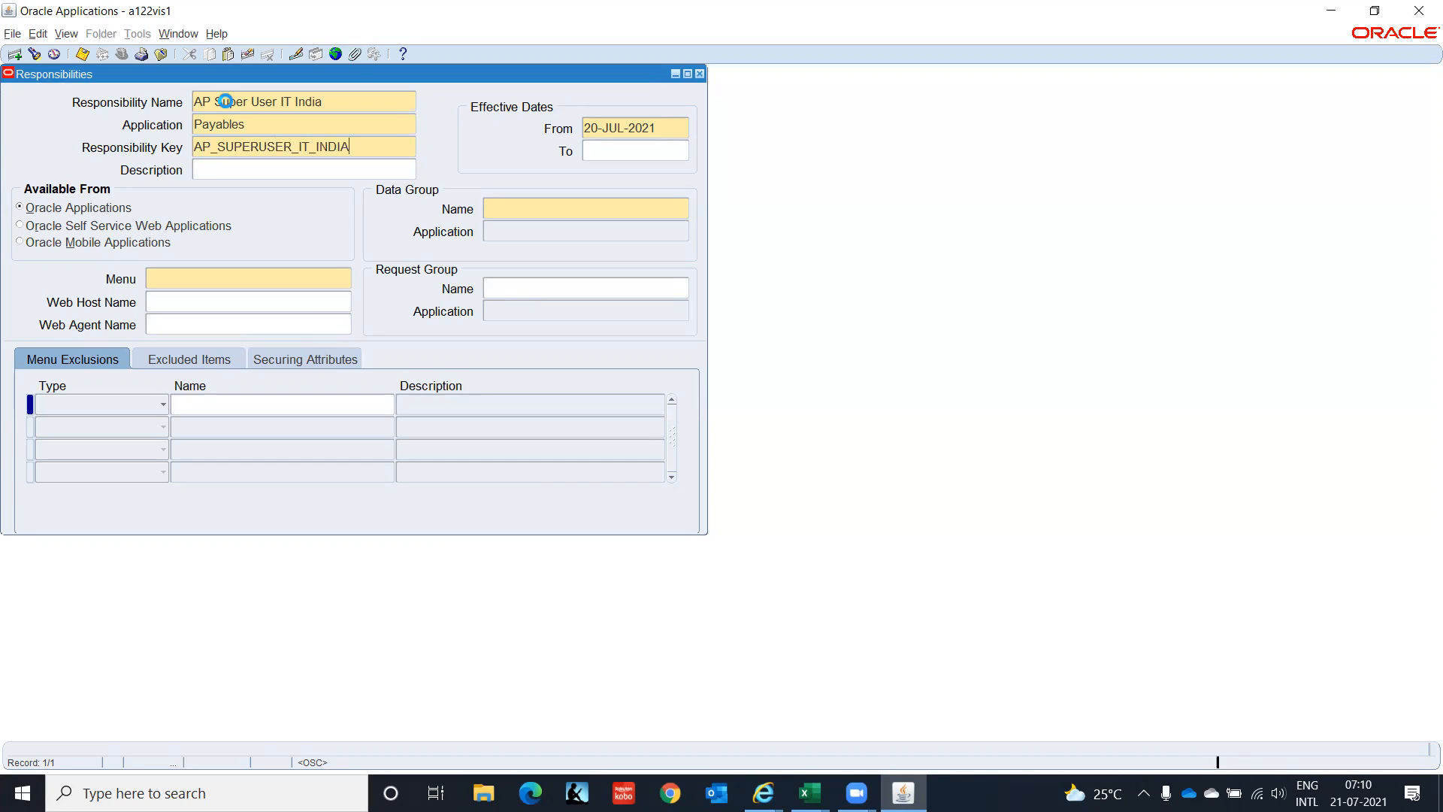
key(Tab)
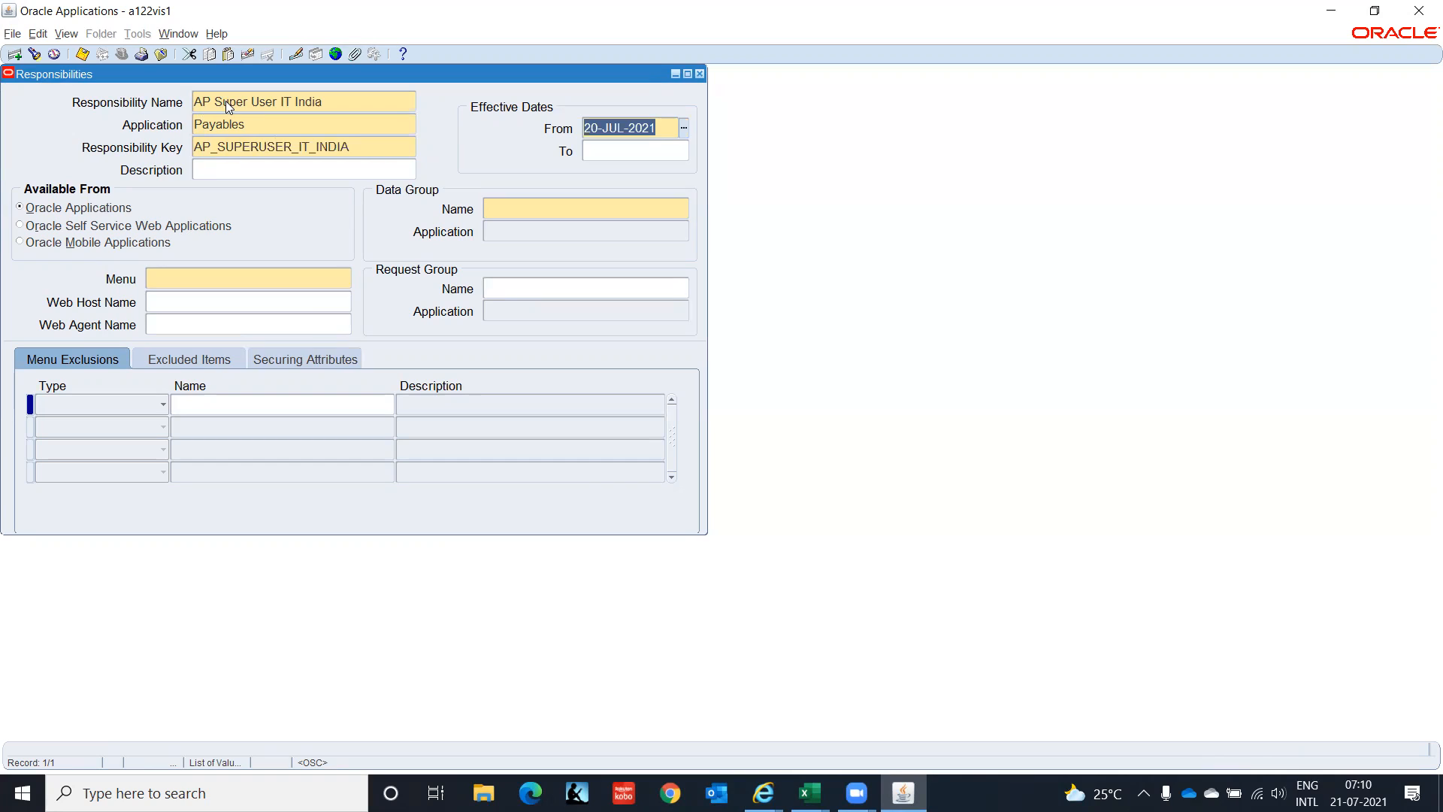
text(01)
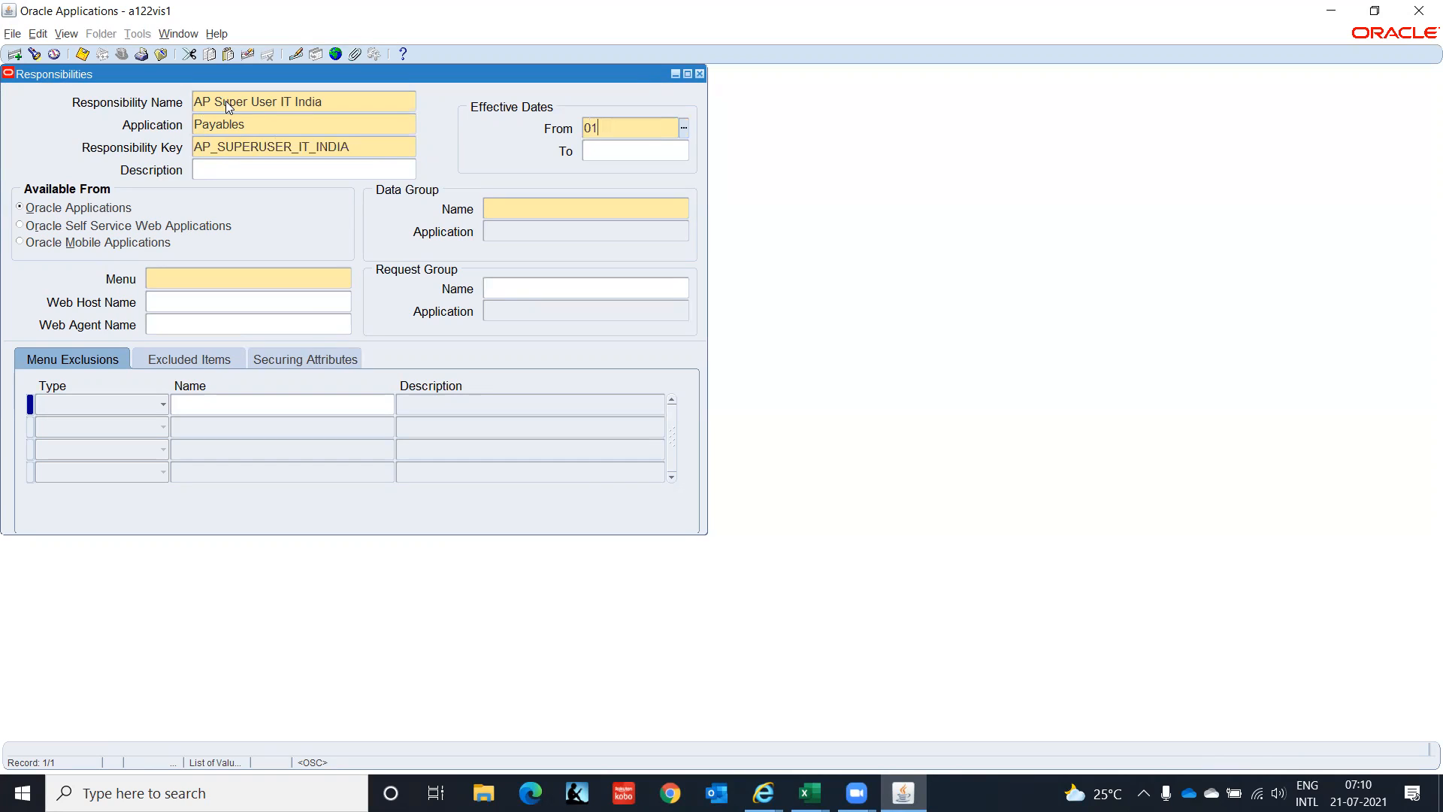
text(JAN2000)
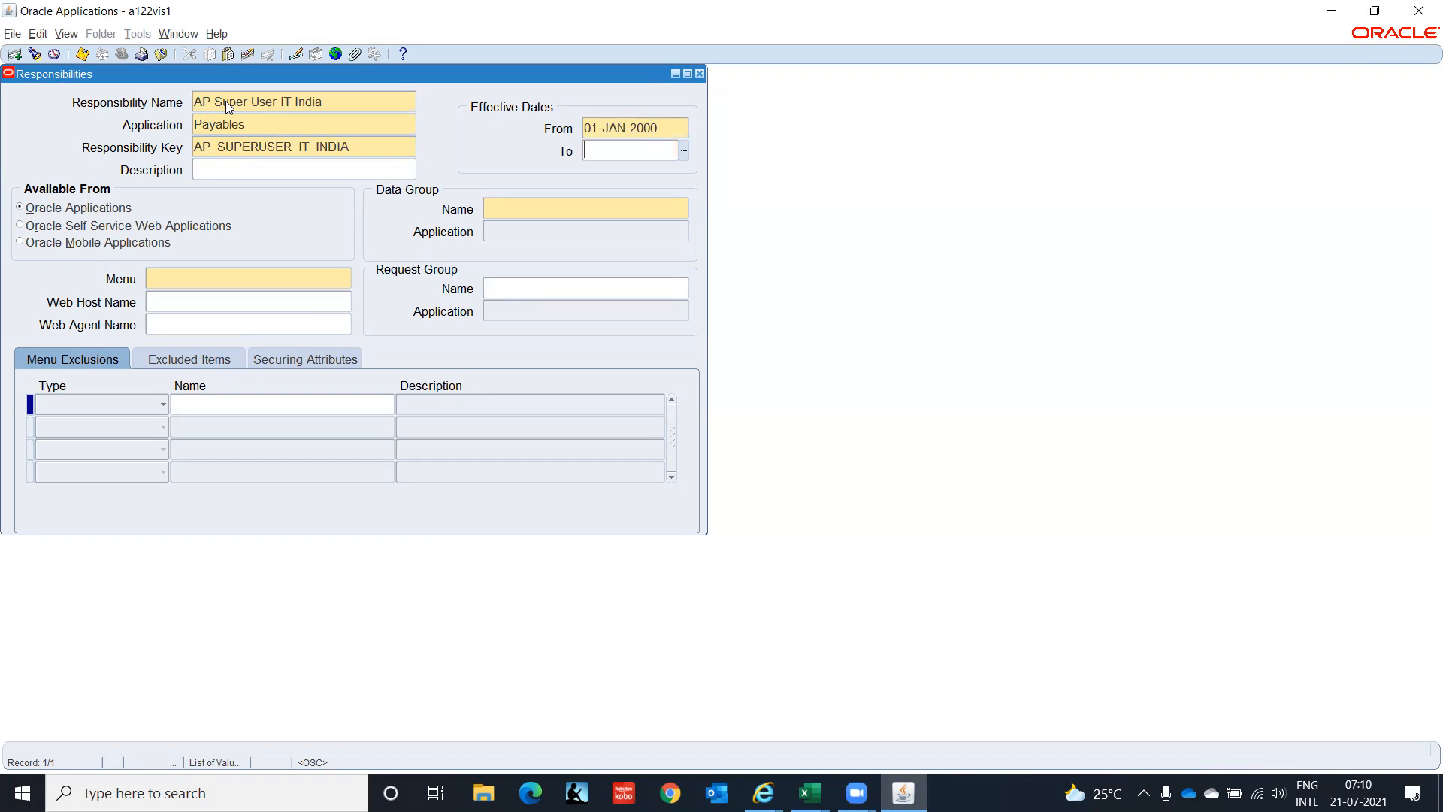
key(Tab)
click(496, 207)
Choose data group Standard with application Payables, then bring up the reference Excel workbook.
text(All Re)
key(Tab)
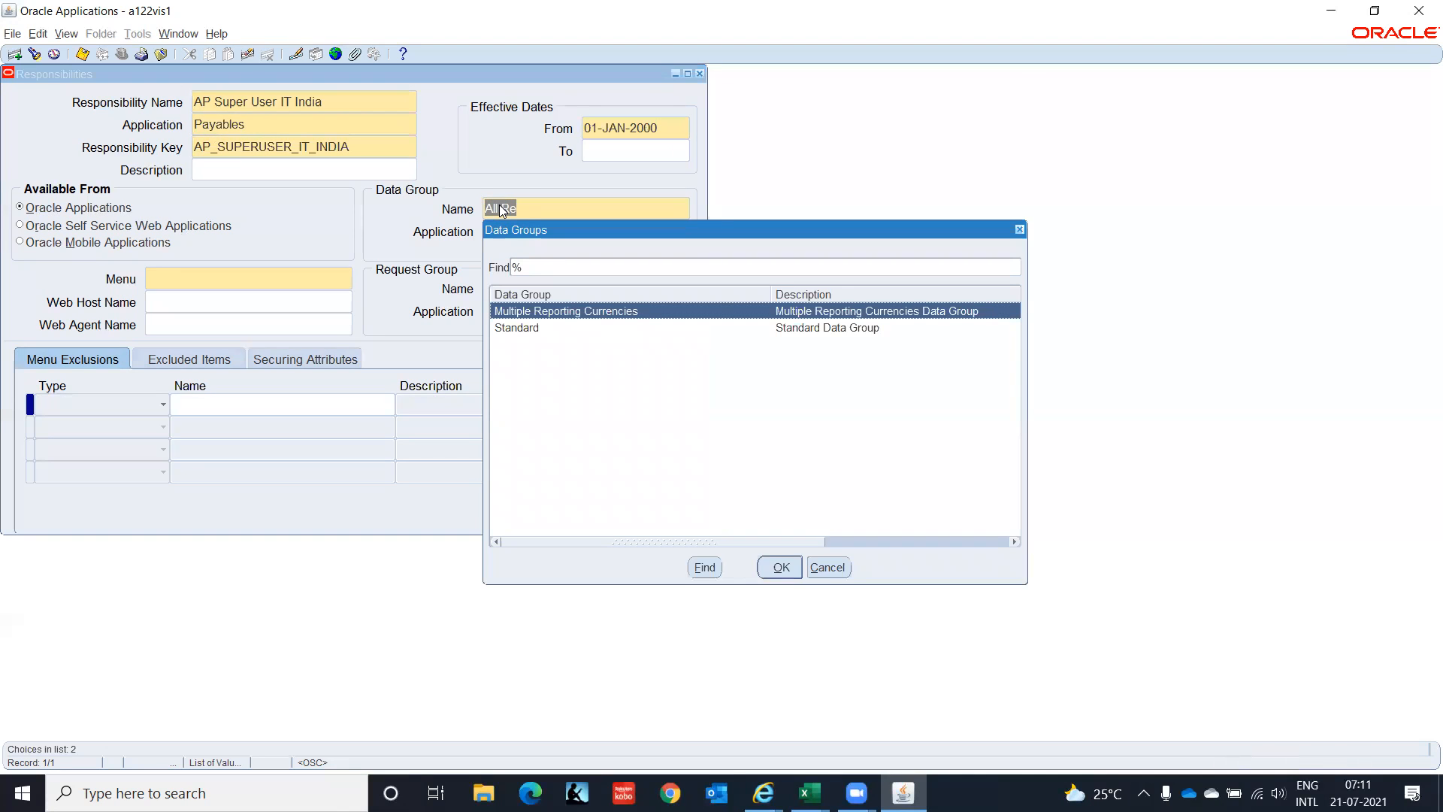
key(Down)
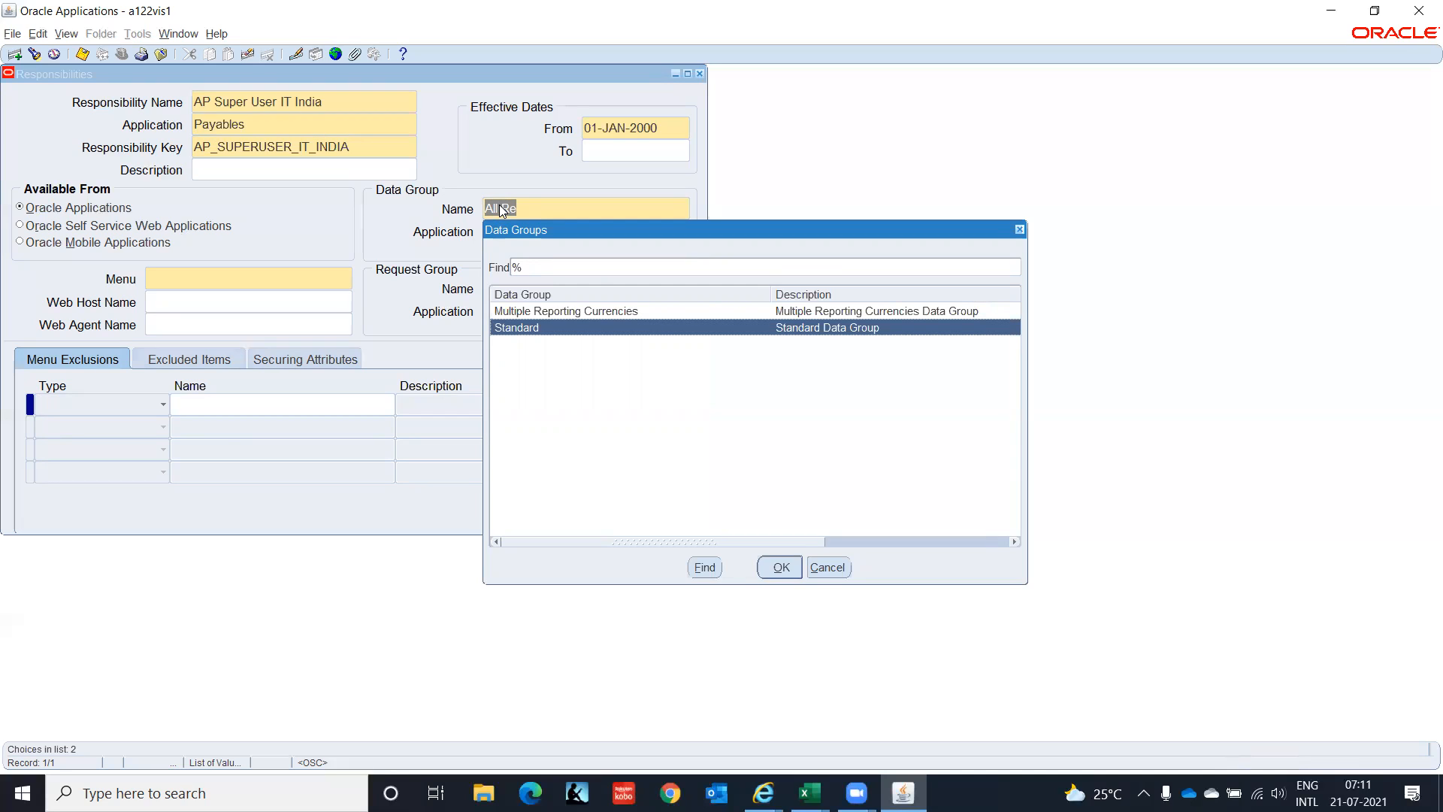
key(Return)
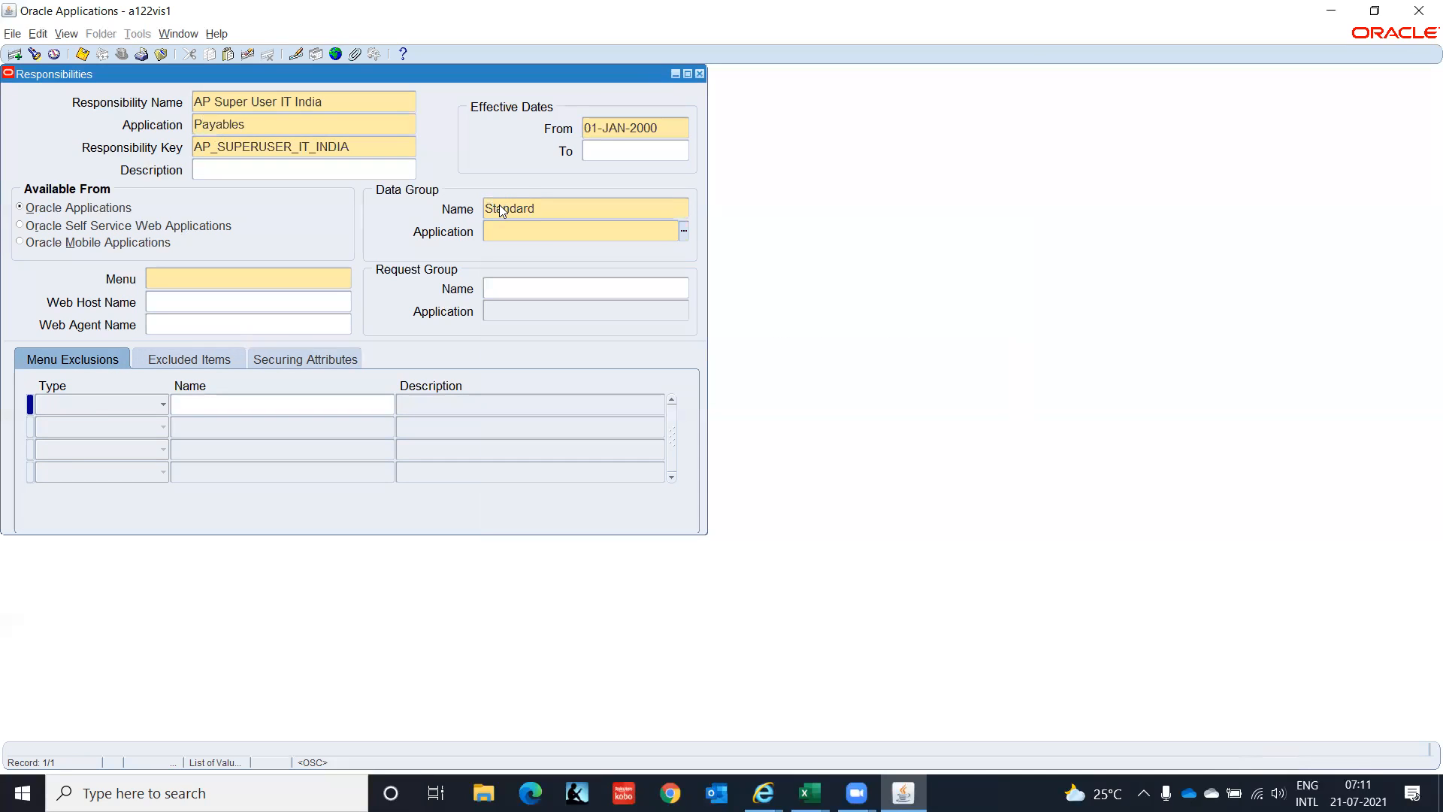
text(Pay)
key(Tab)
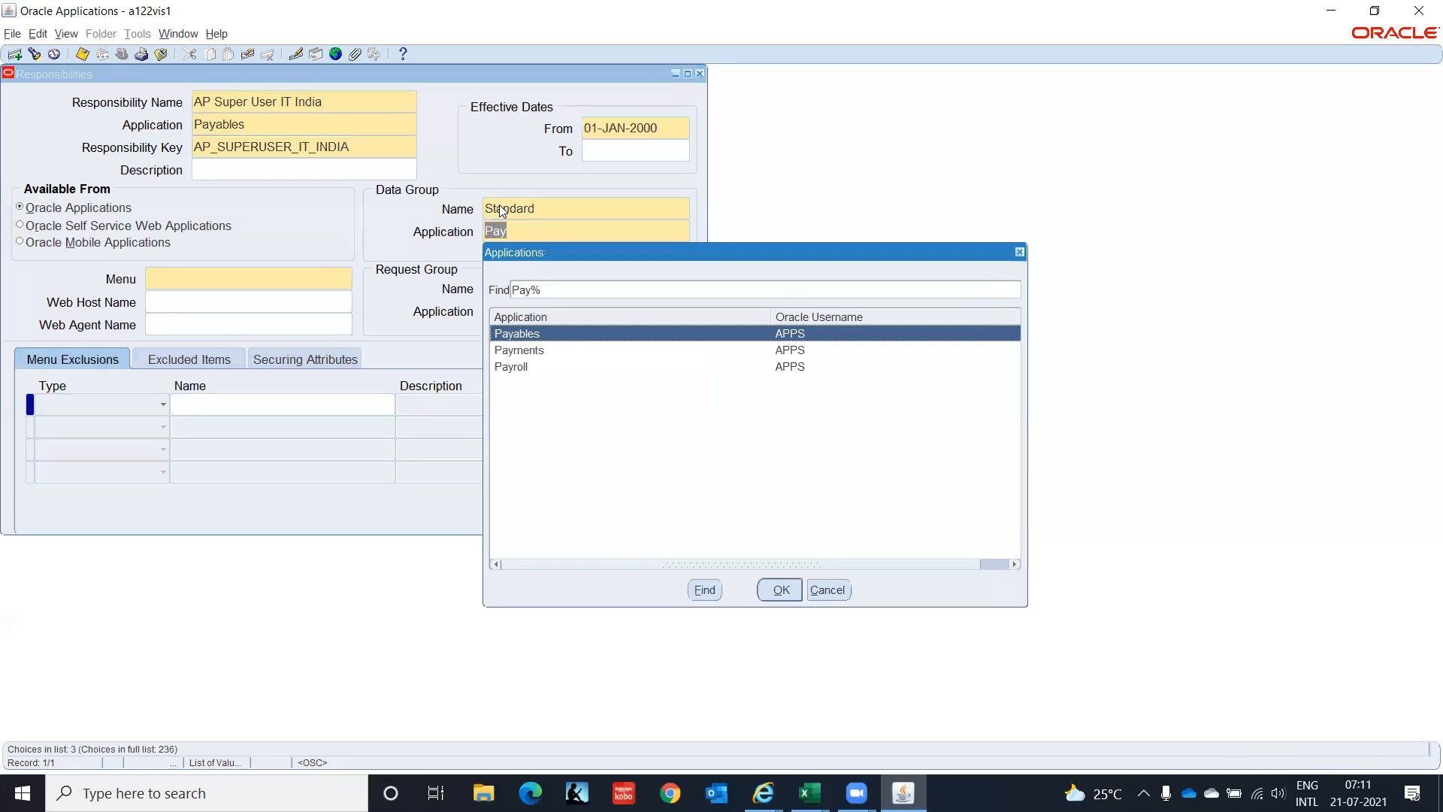
key(Return)
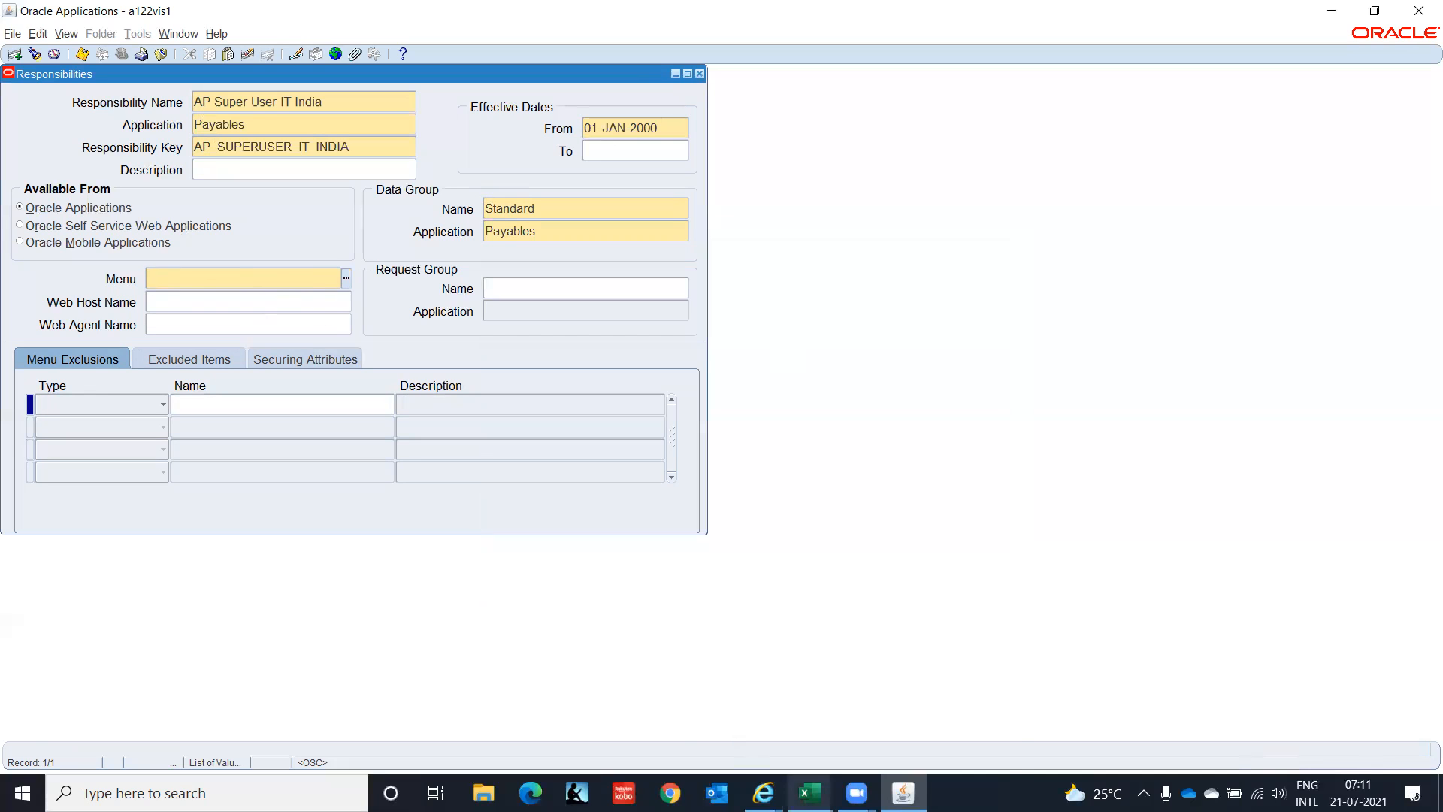
mouse_move(809, 793)
click(685, 719)
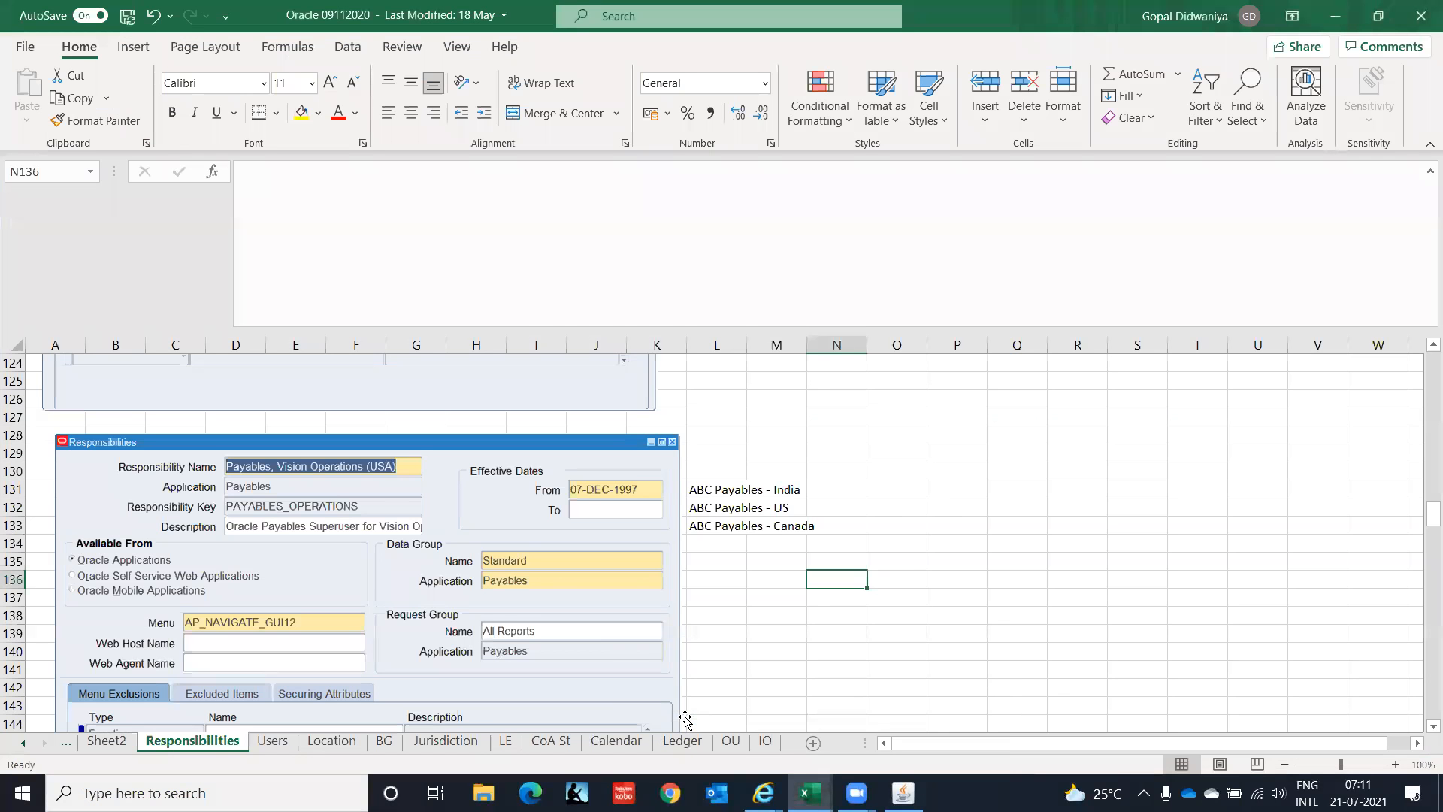
Back in Oracle, enter AP_NAVI in the Menu field to list the AP_NAVIGATE menus.
click(359, 644)
key(alt+Tab)
text(AP_NAVI)
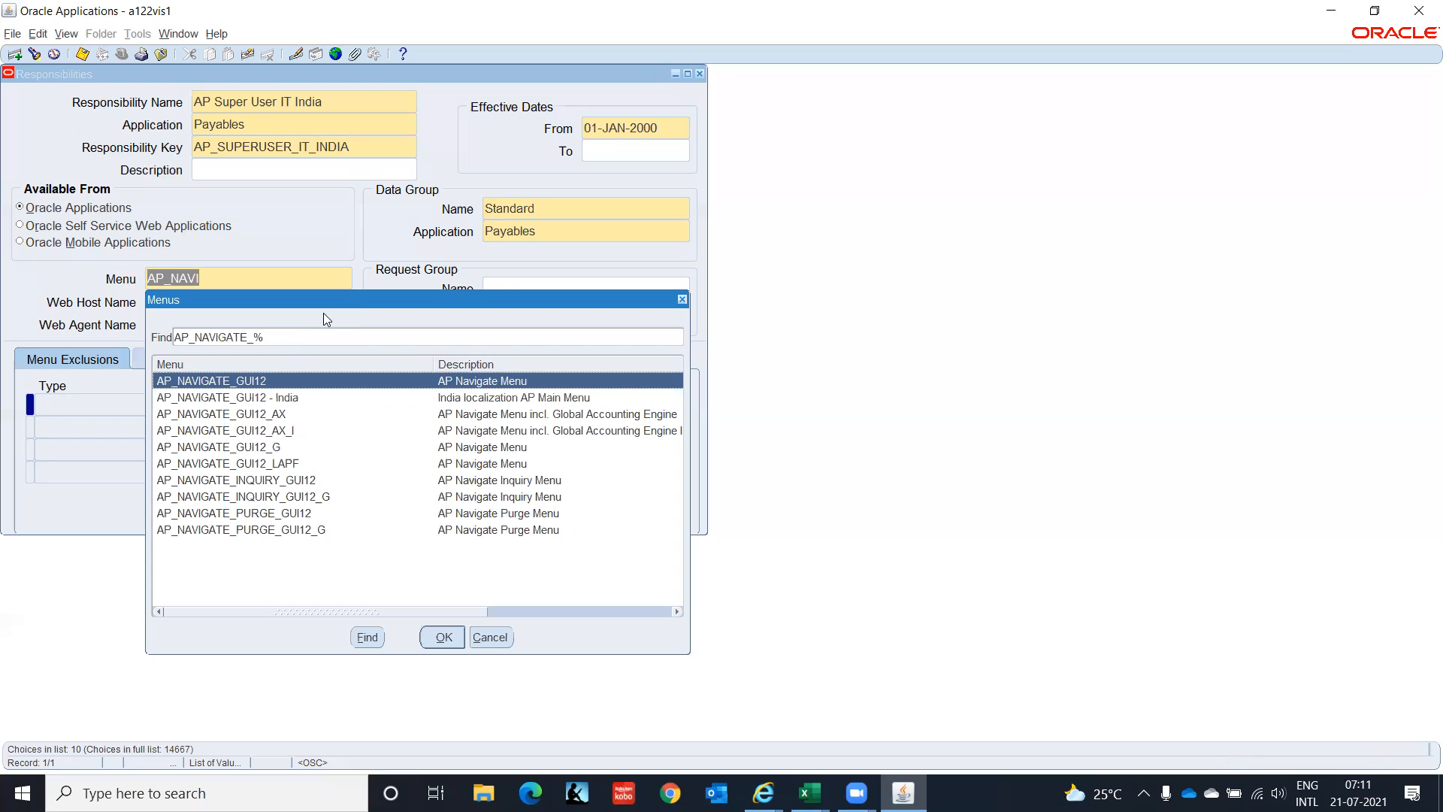
Assign menu AP_NAVIGATE_GUI12 and request group All Reports (Payables), then save the responsibility.
key(Return)
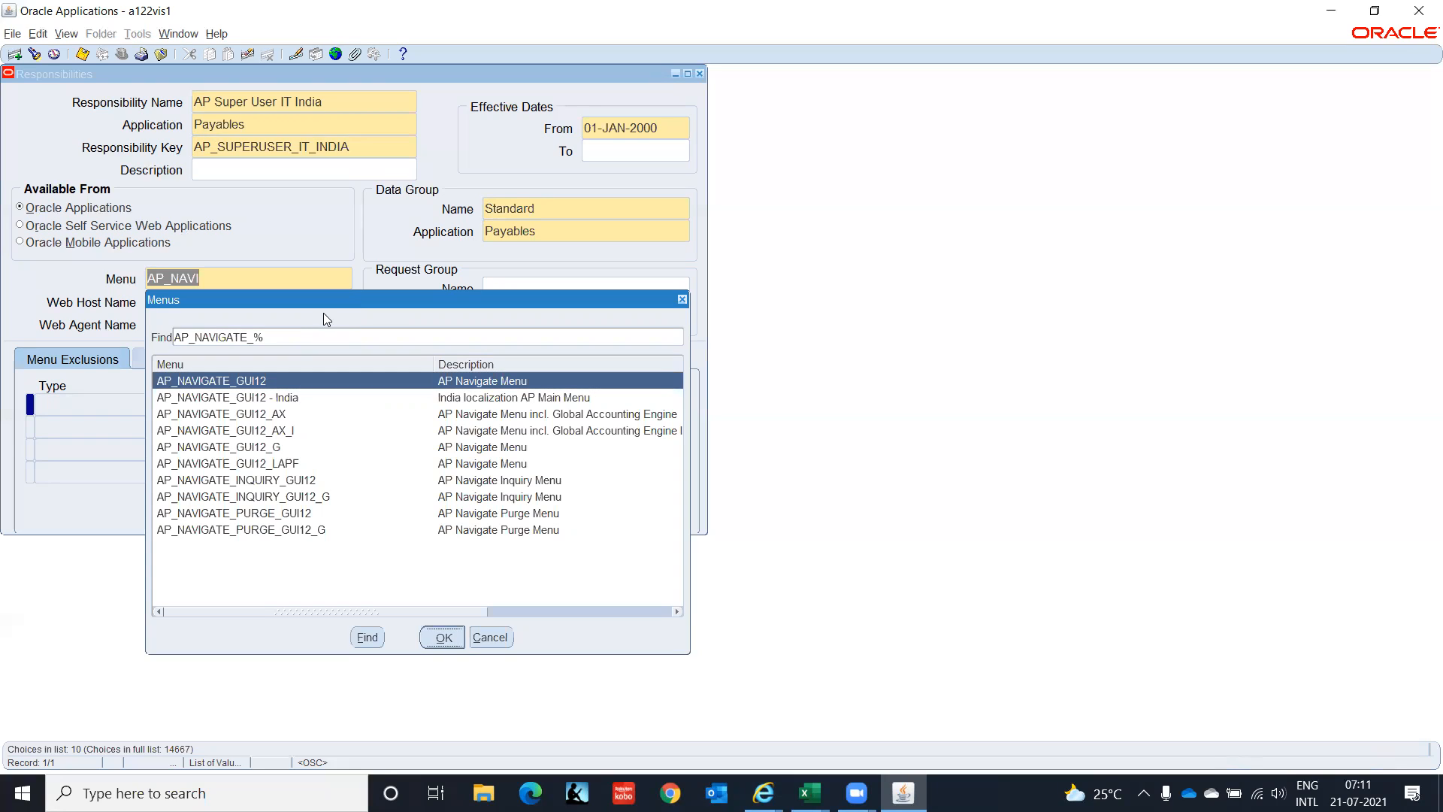
click(537, 284)
text(All)
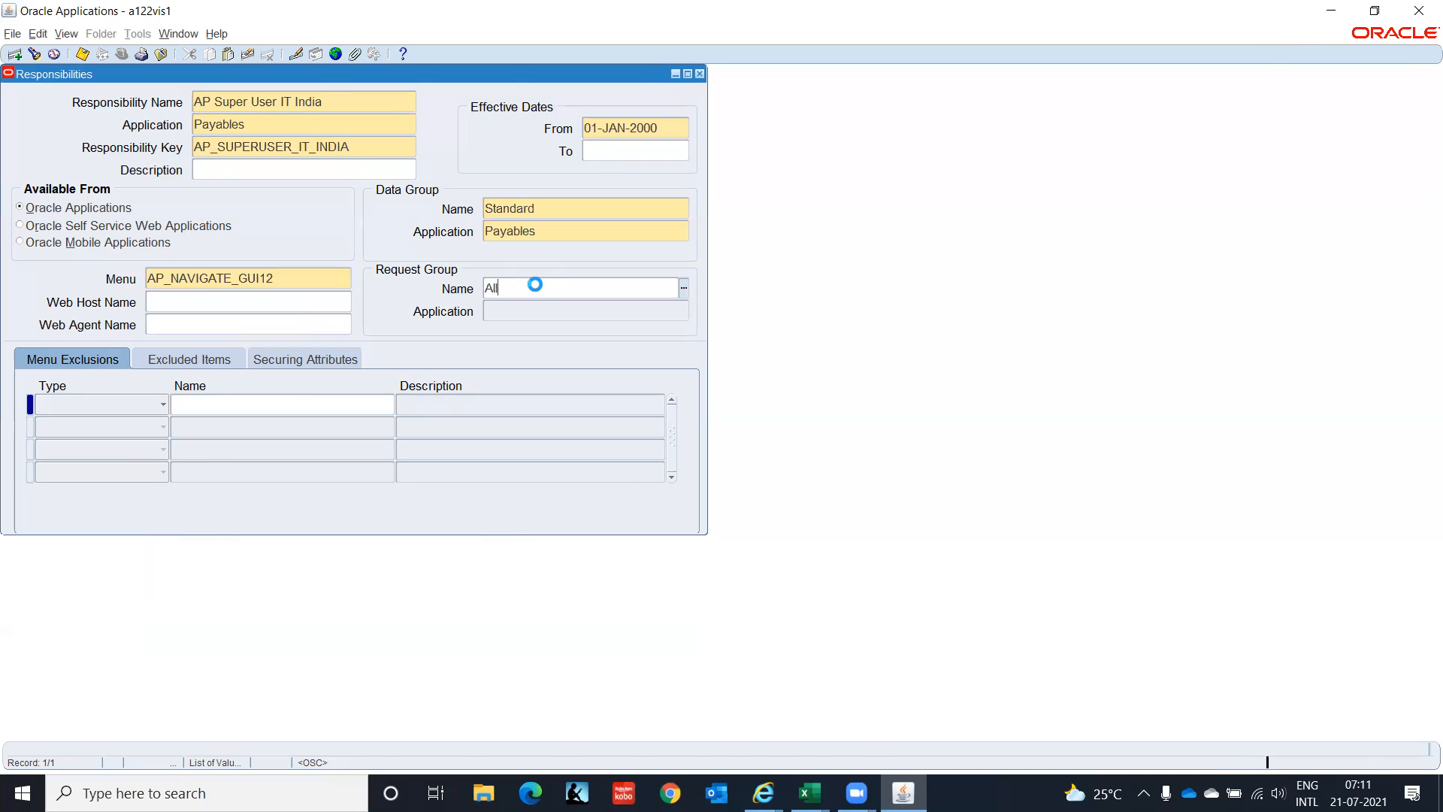
key(alt+Tab)
key(alt+Tab)
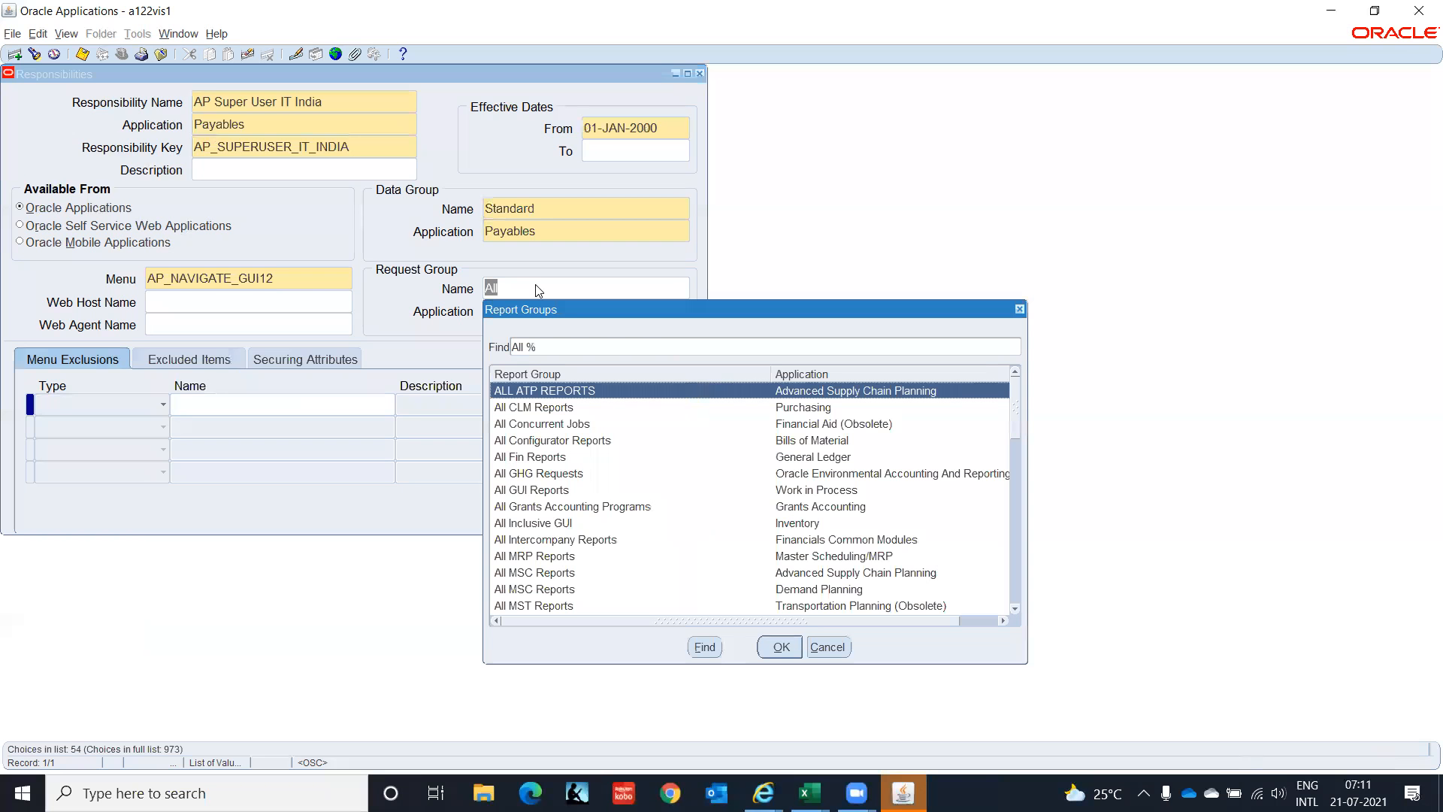
text(reports)
key(Return)
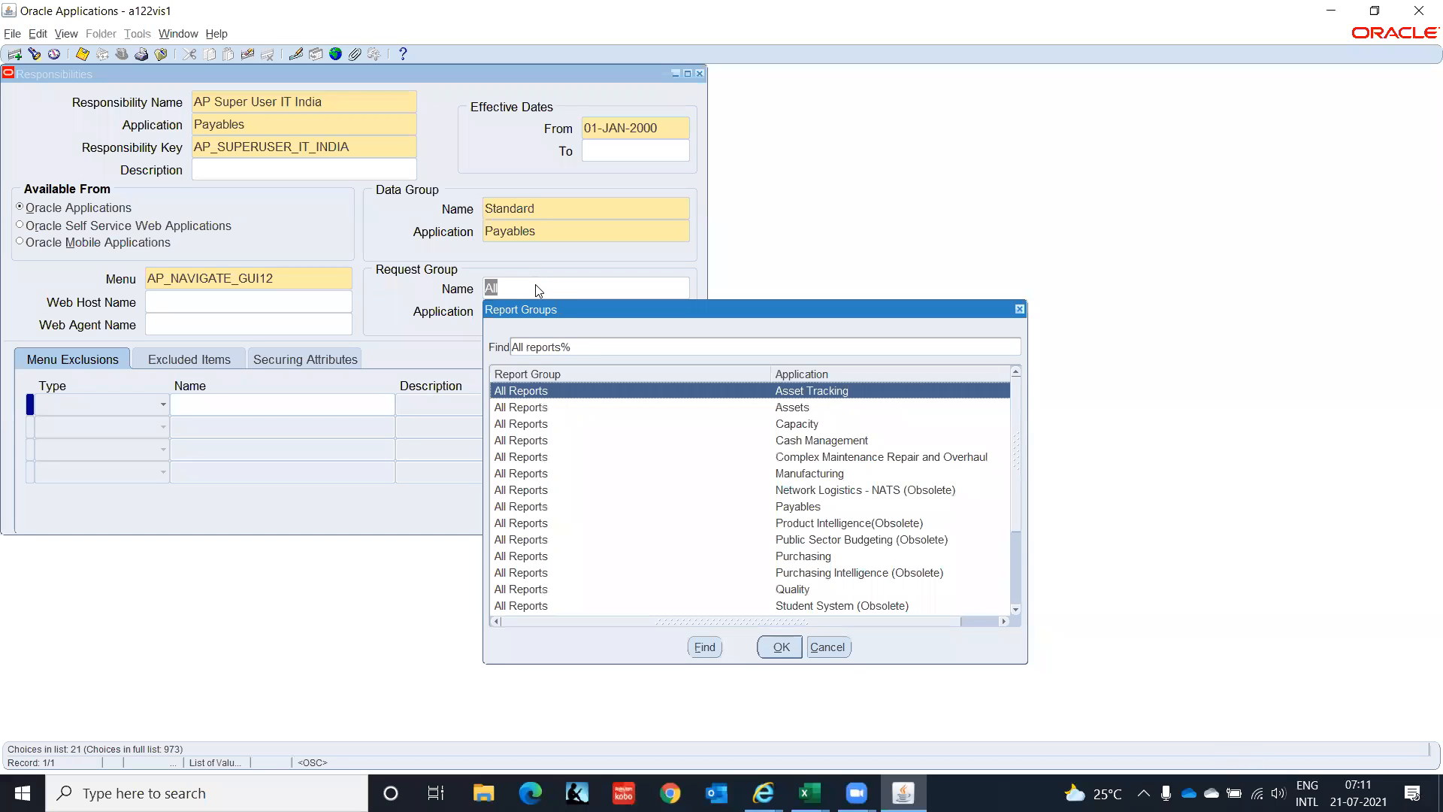
key(Down)
key(Down)
key(Down)
key(Down)
key(Down)
key(Down)
key(Down)
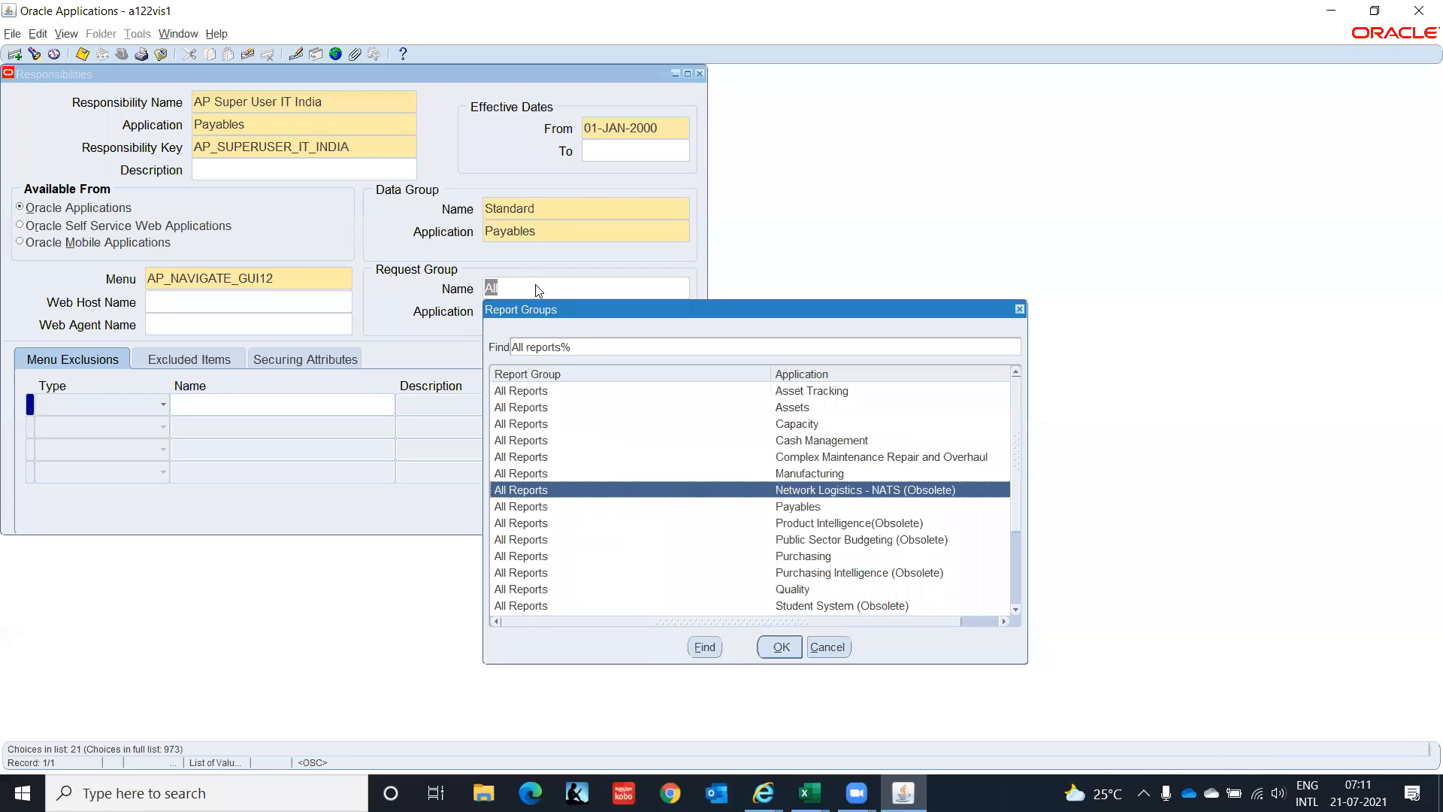
key(Return)
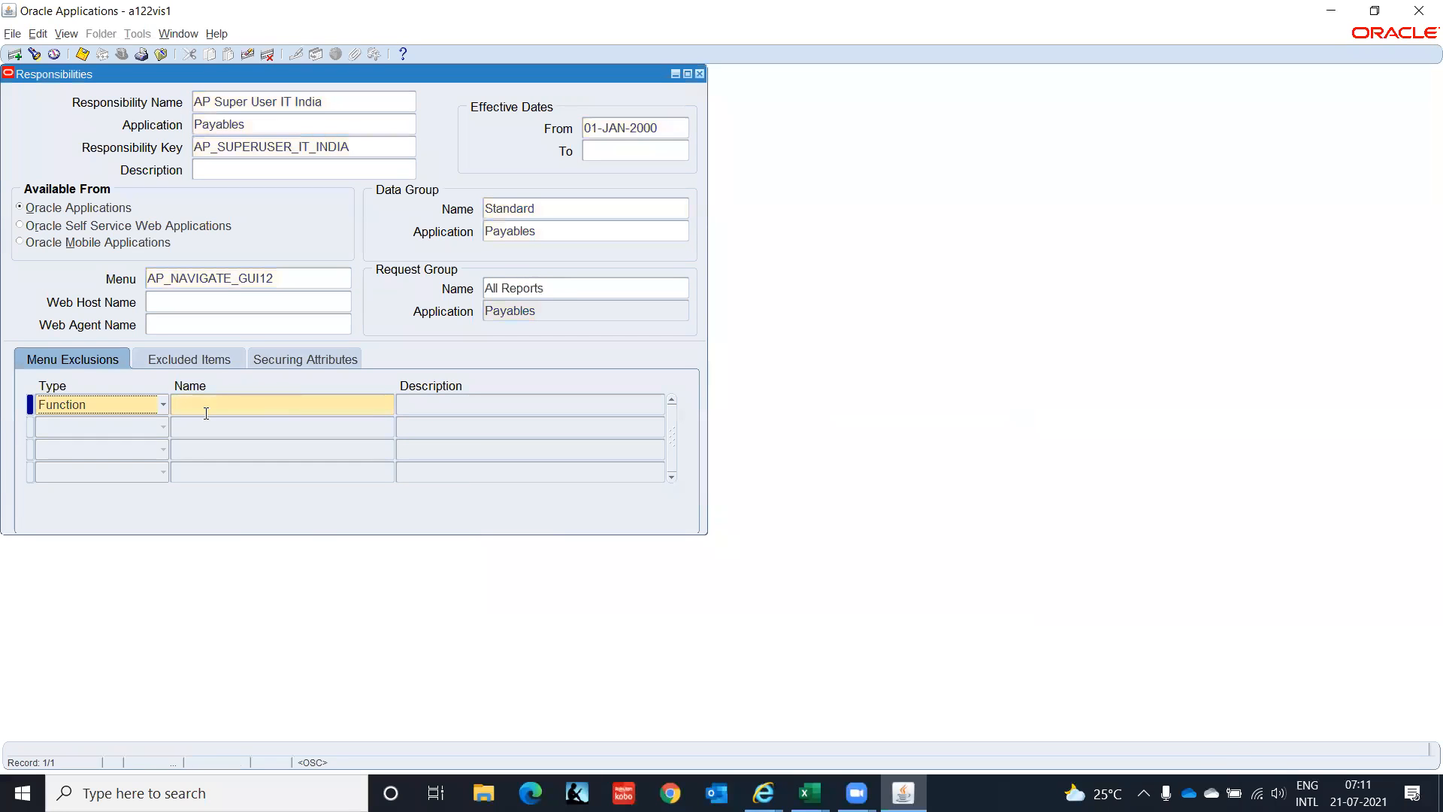
key(ctrl+s)
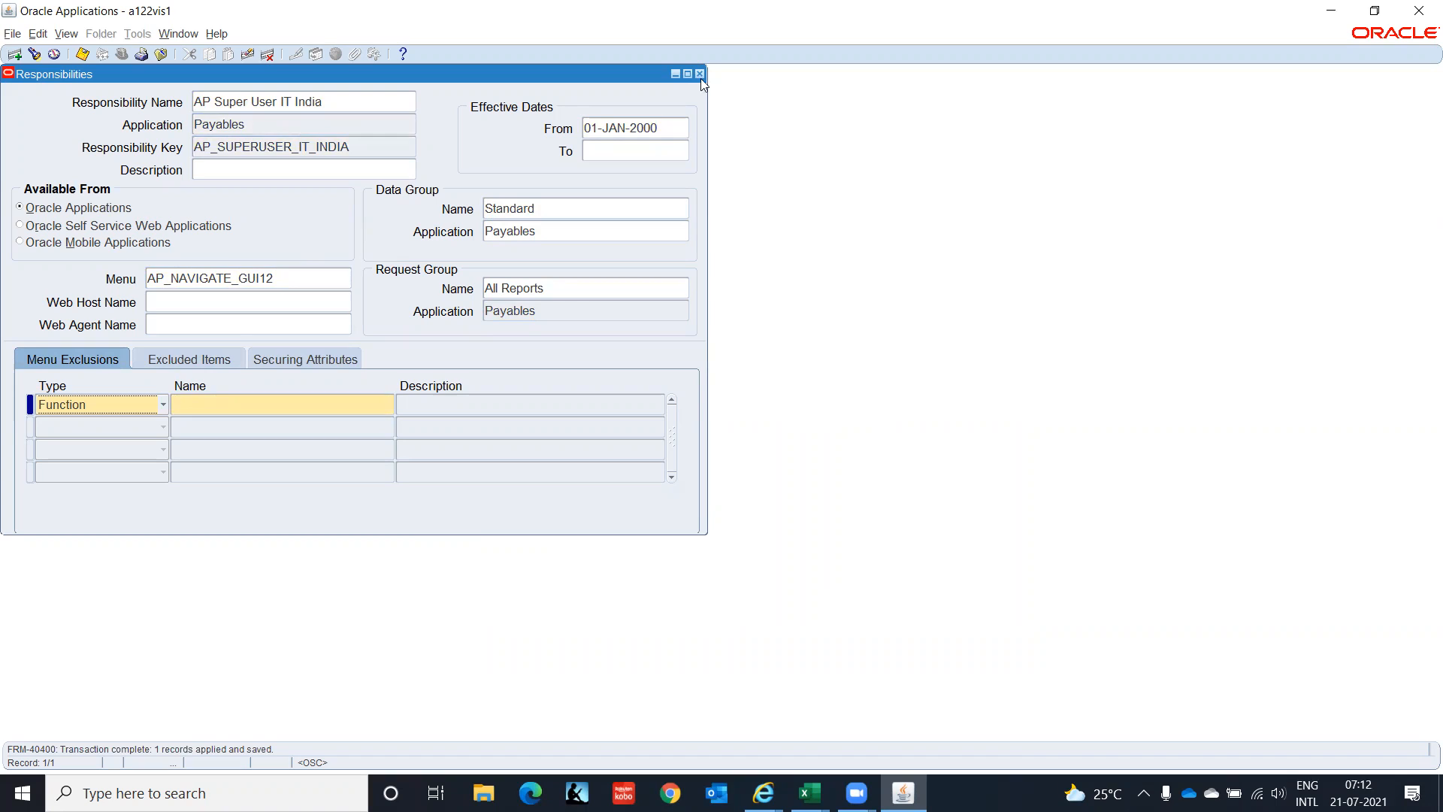
click(398, 106)
key(ctrl+c)
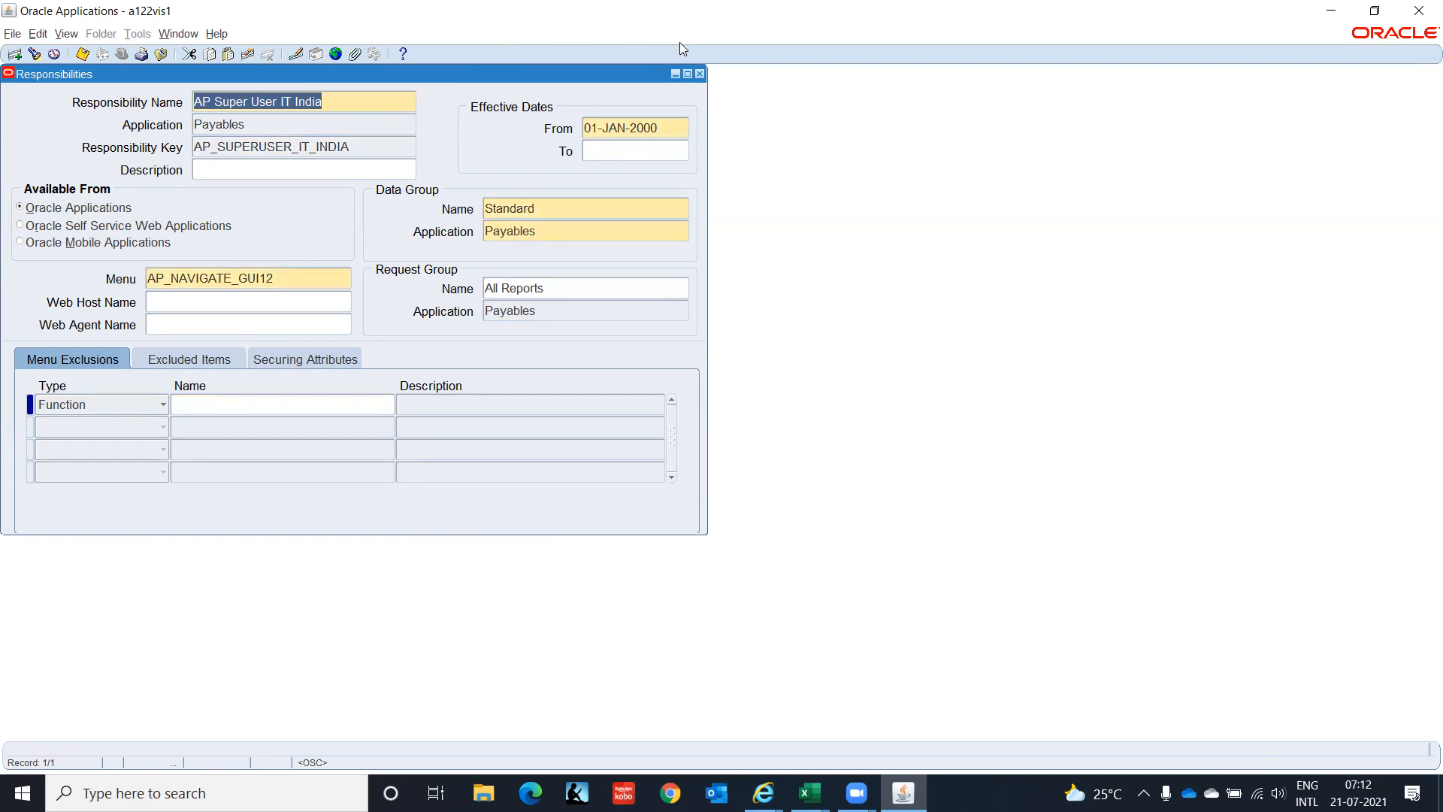
Close the Responsibilities form and query the user's account in Security > User > Define.
click(699, 74)
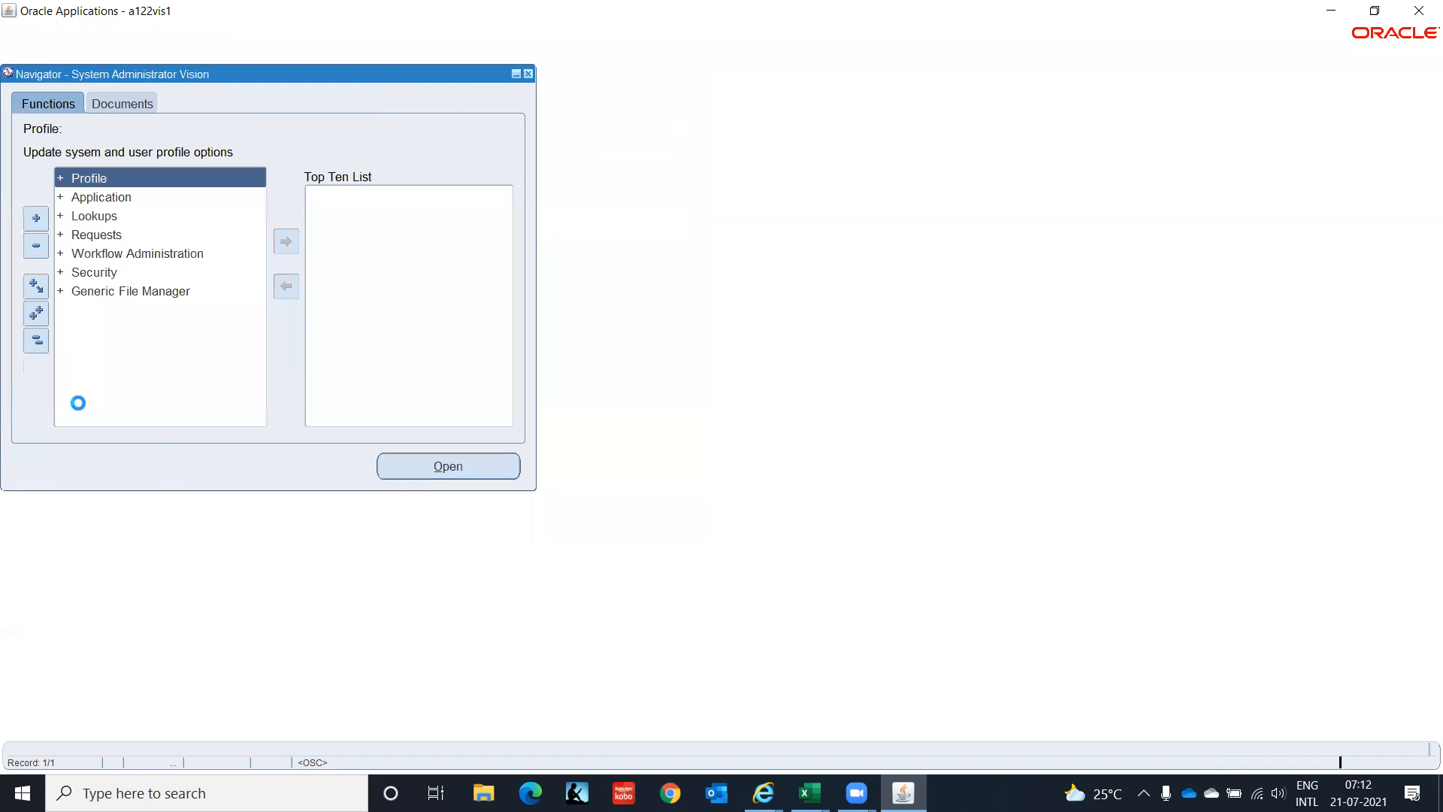
click(95, 280)
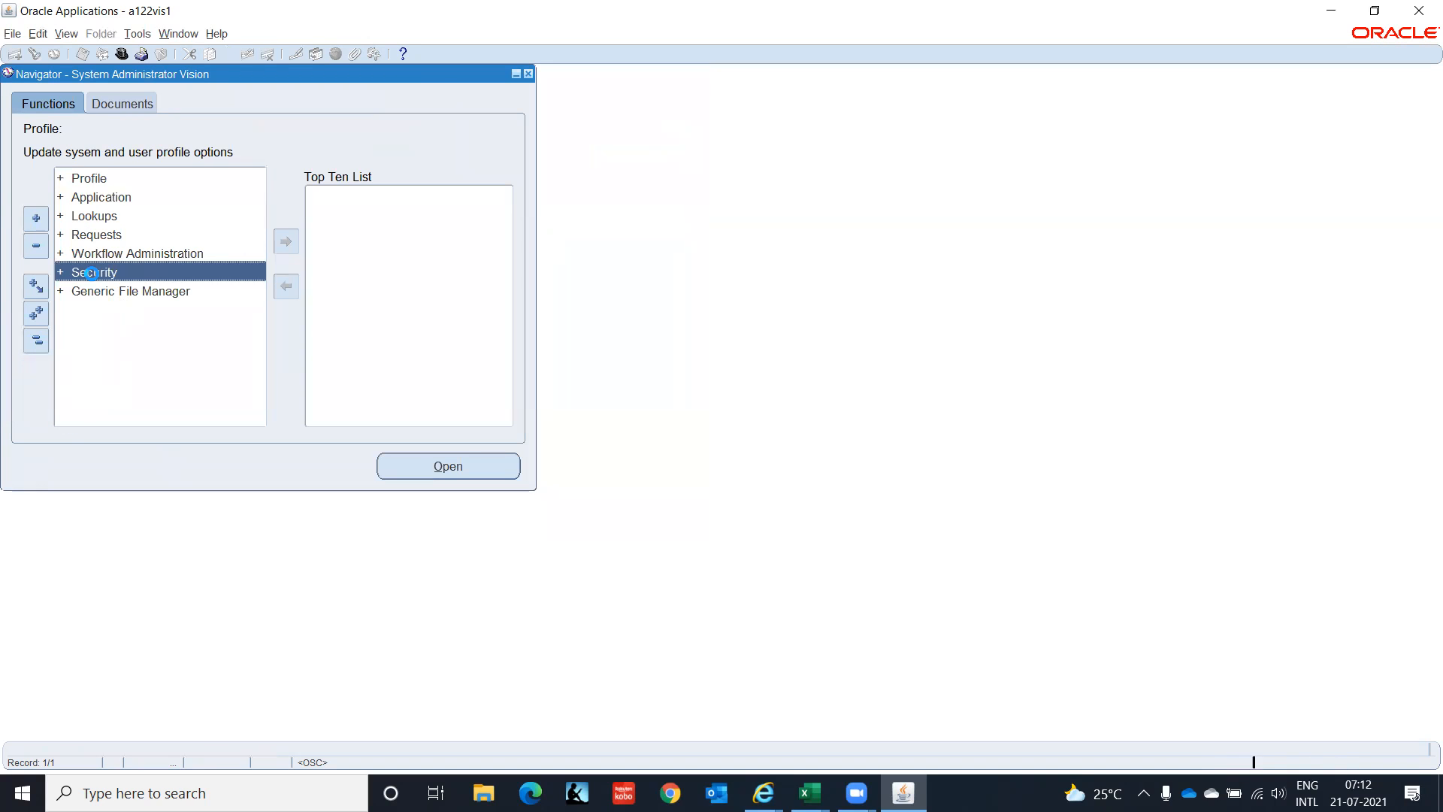
double_click(94, 279)
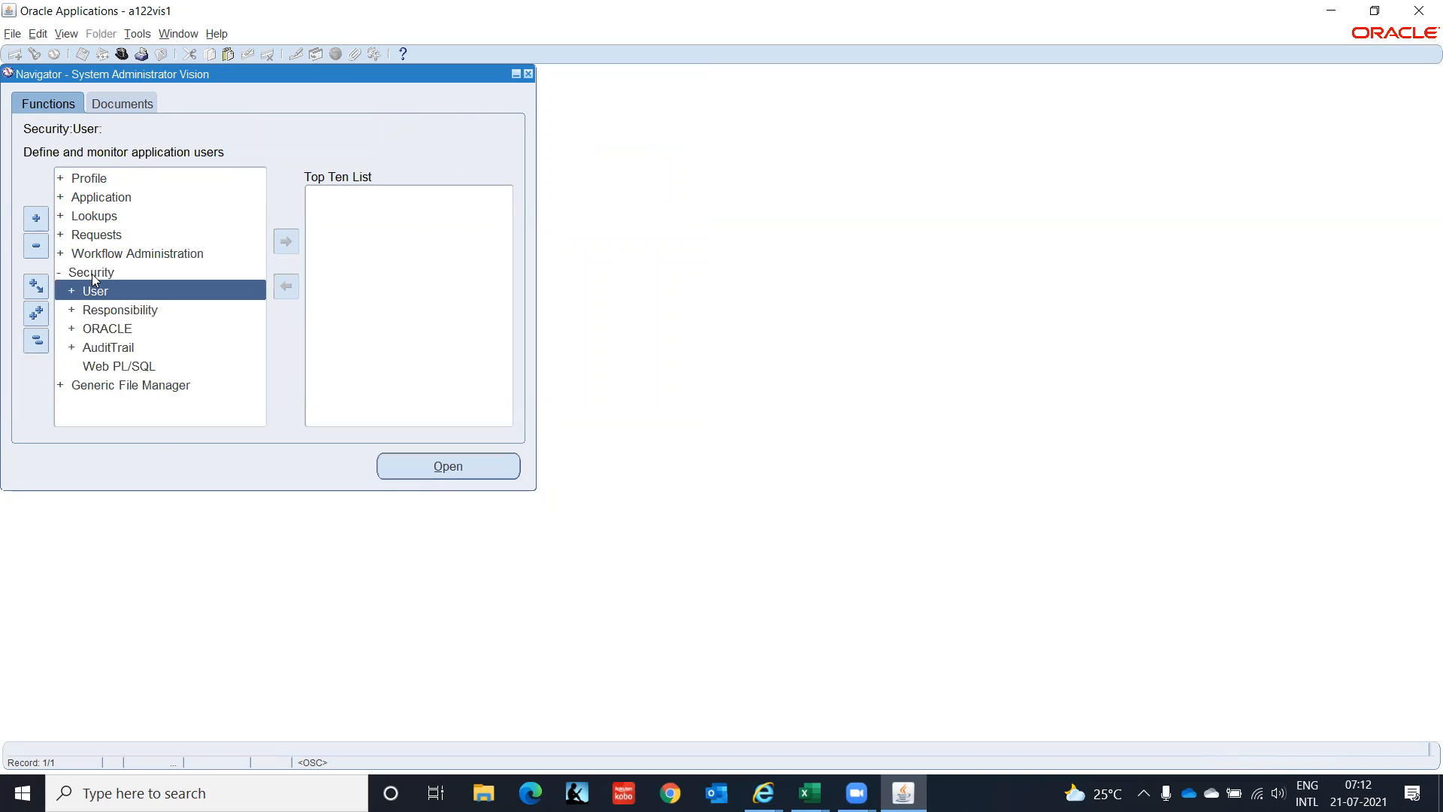
key(Return)
key(Return)
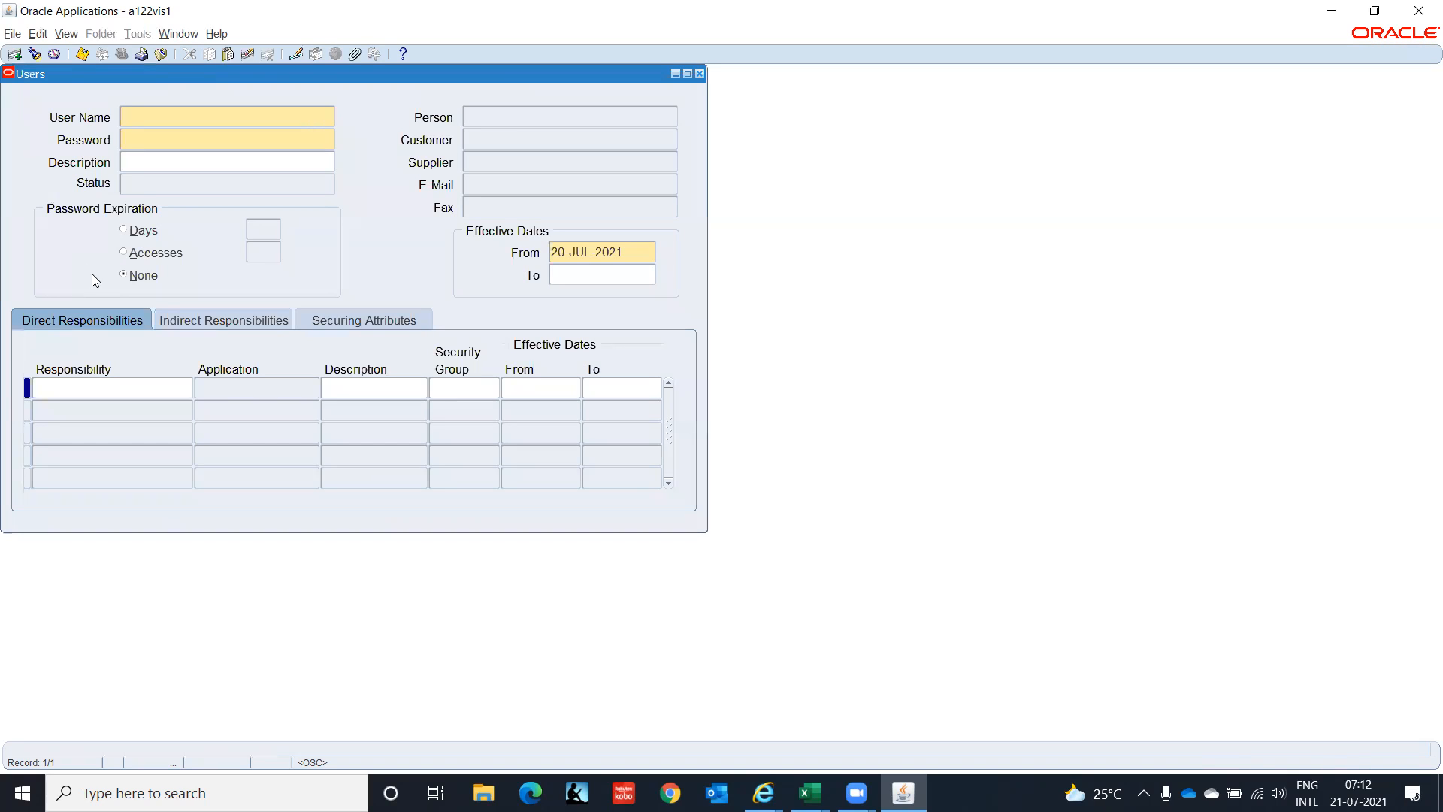
key(F11)
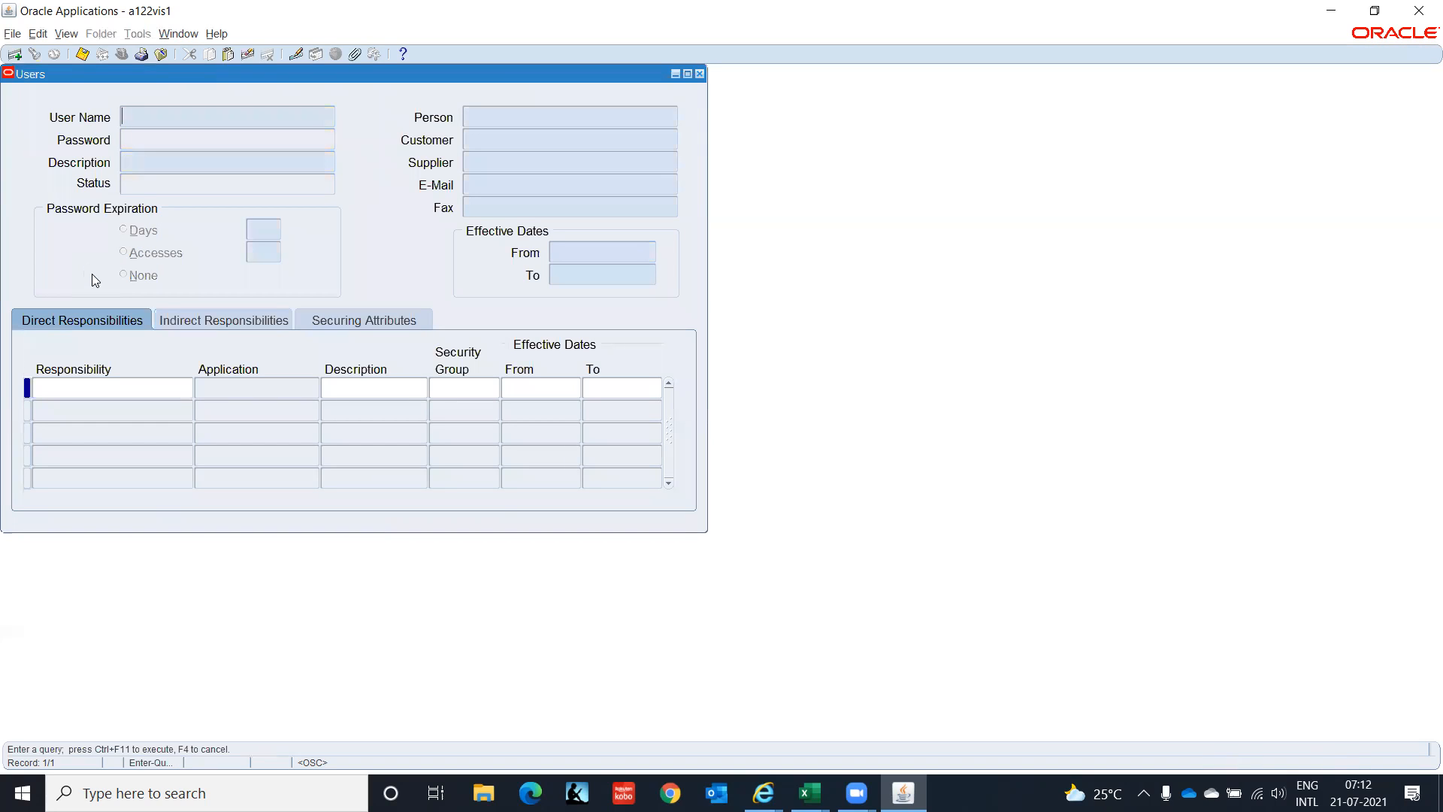
text(GOPAL.D0908)
key(ctrl+F11)
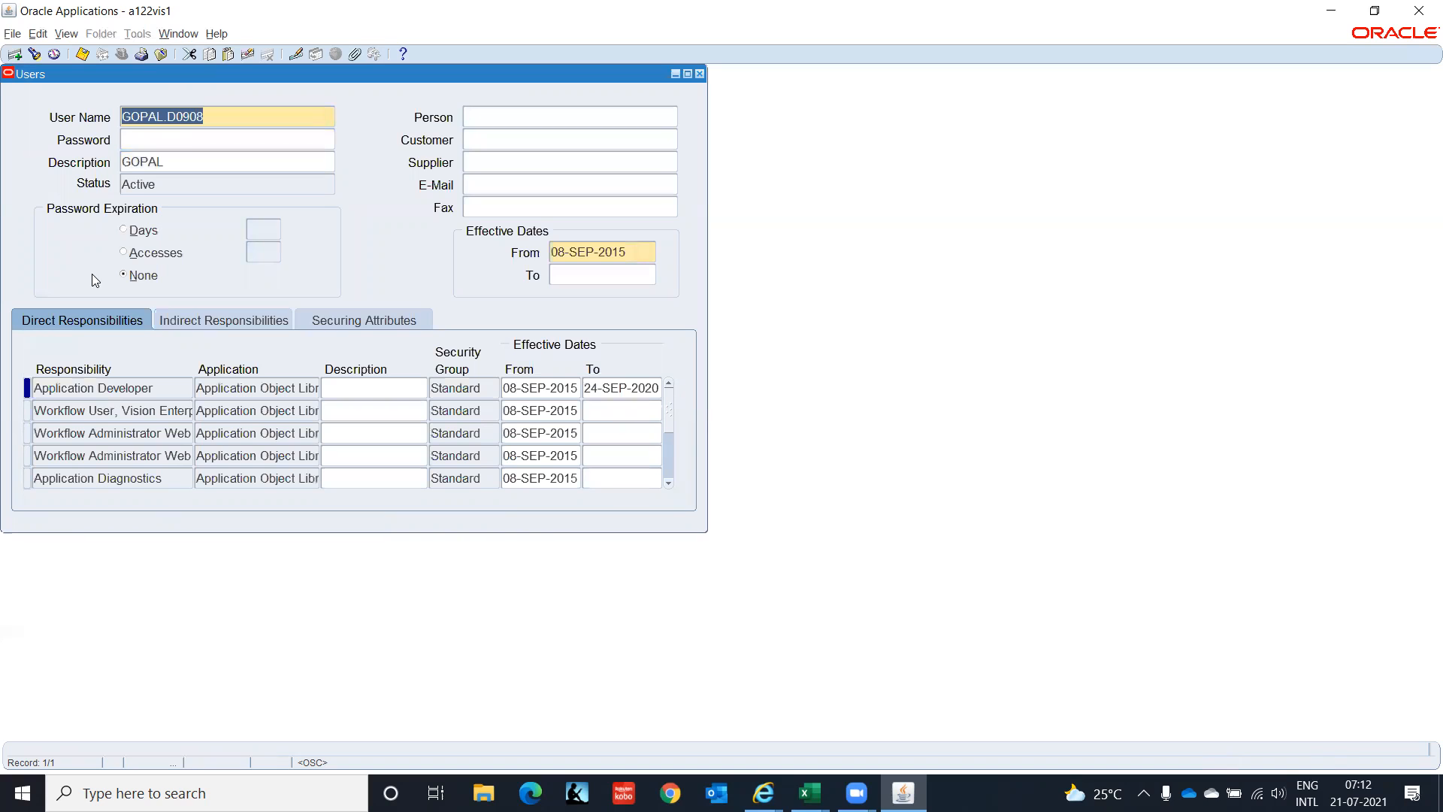
Add the AP Super User IT India responsibility to the user's record.
click(168, 382)
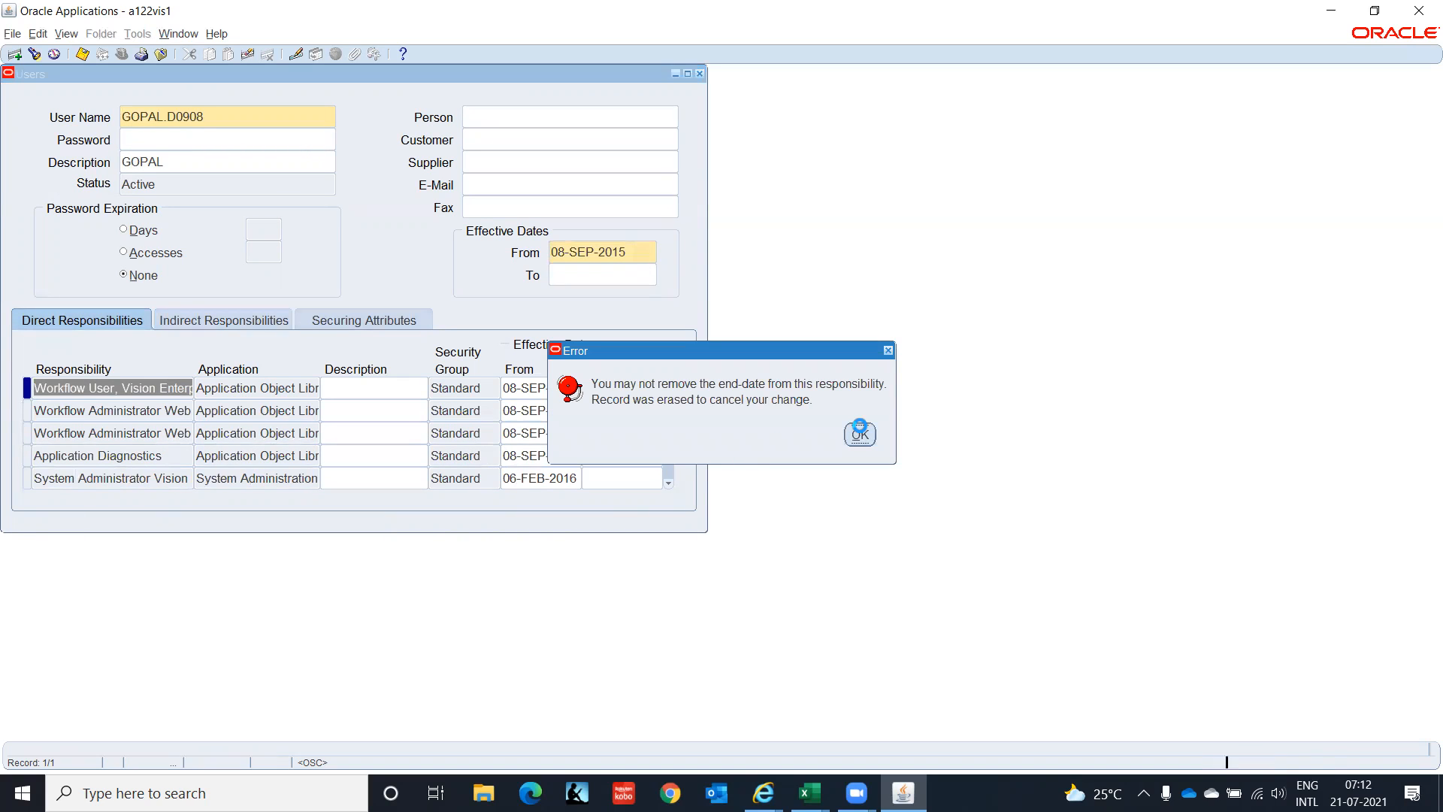
click(861, 433)
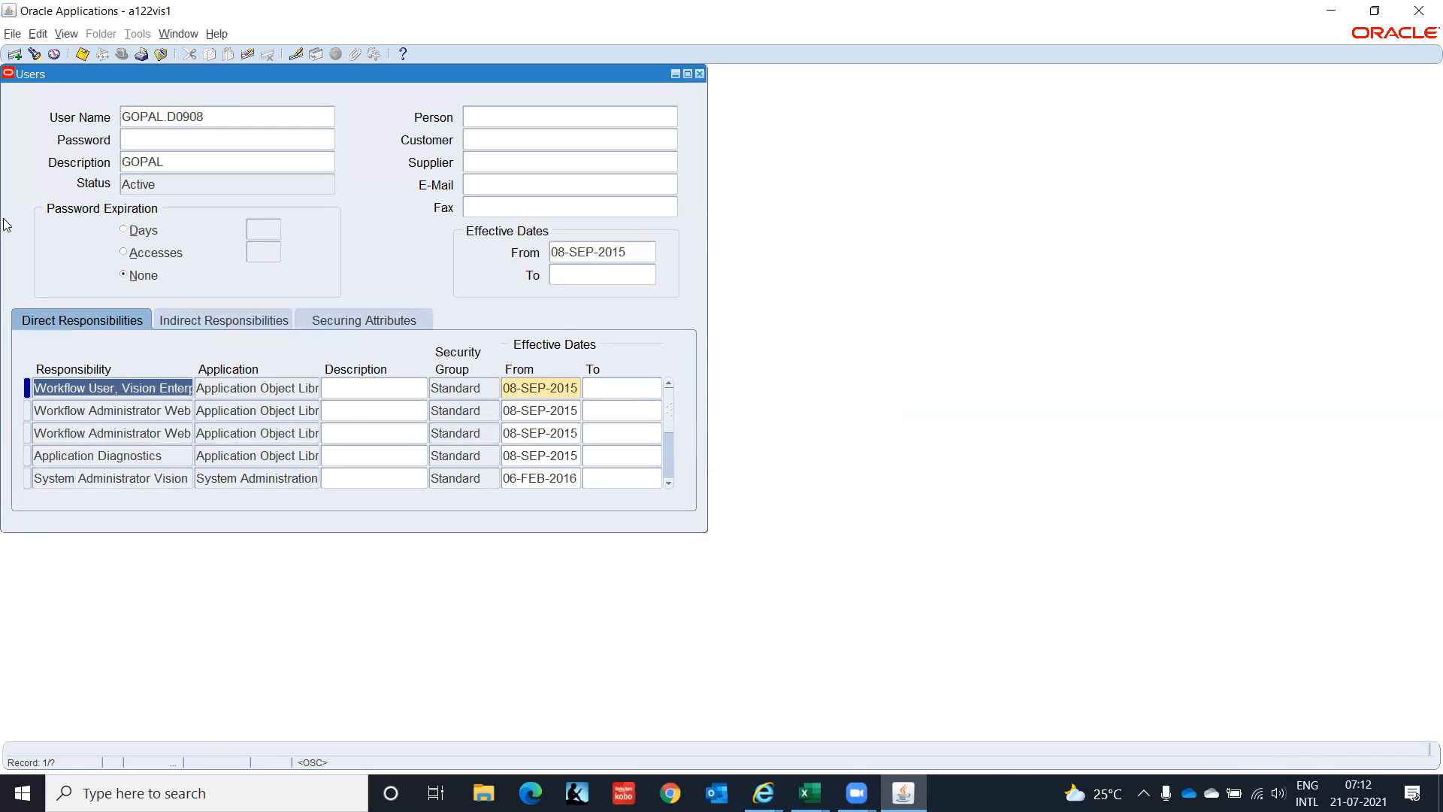
click(14, 54)
key(ctrl+v)
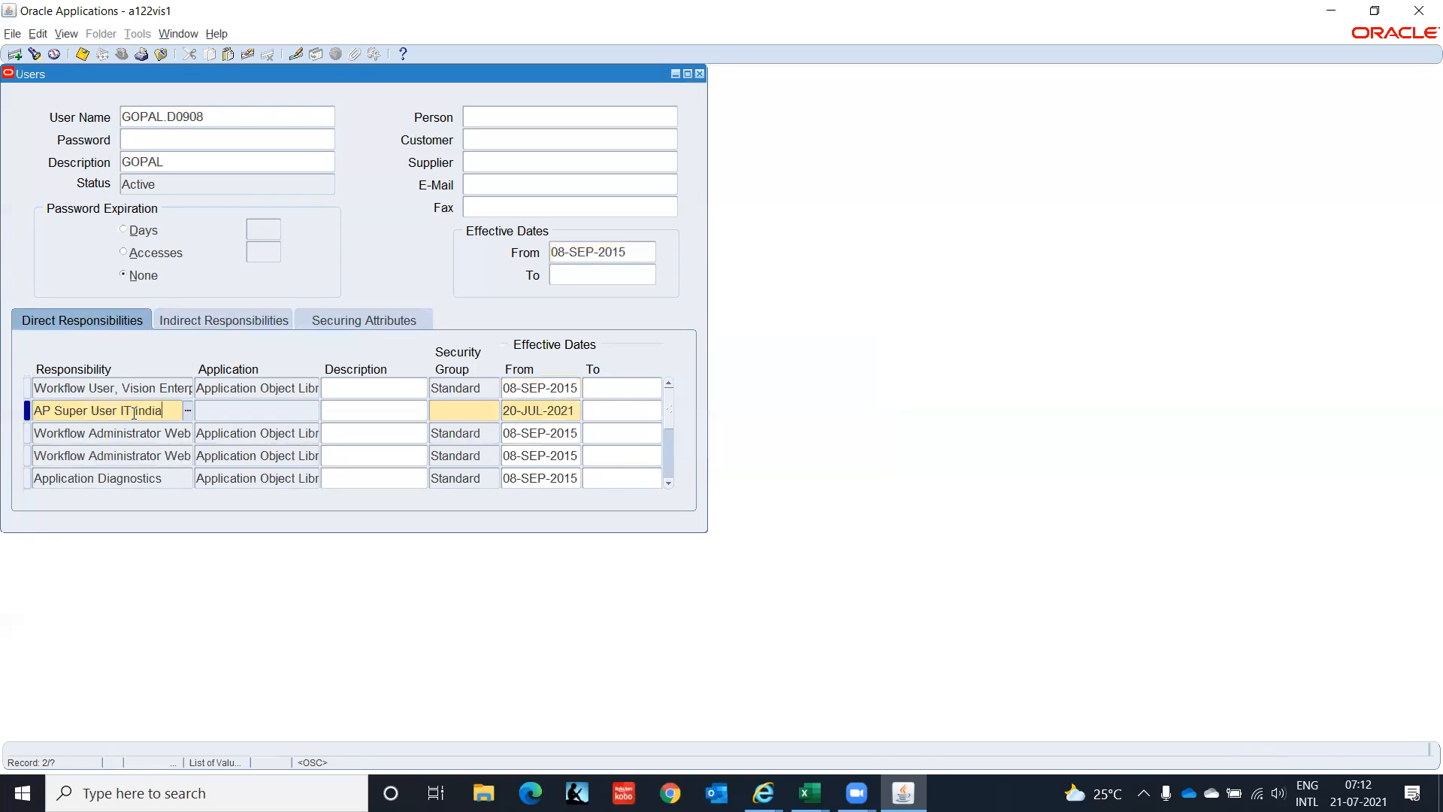
key(Tab)
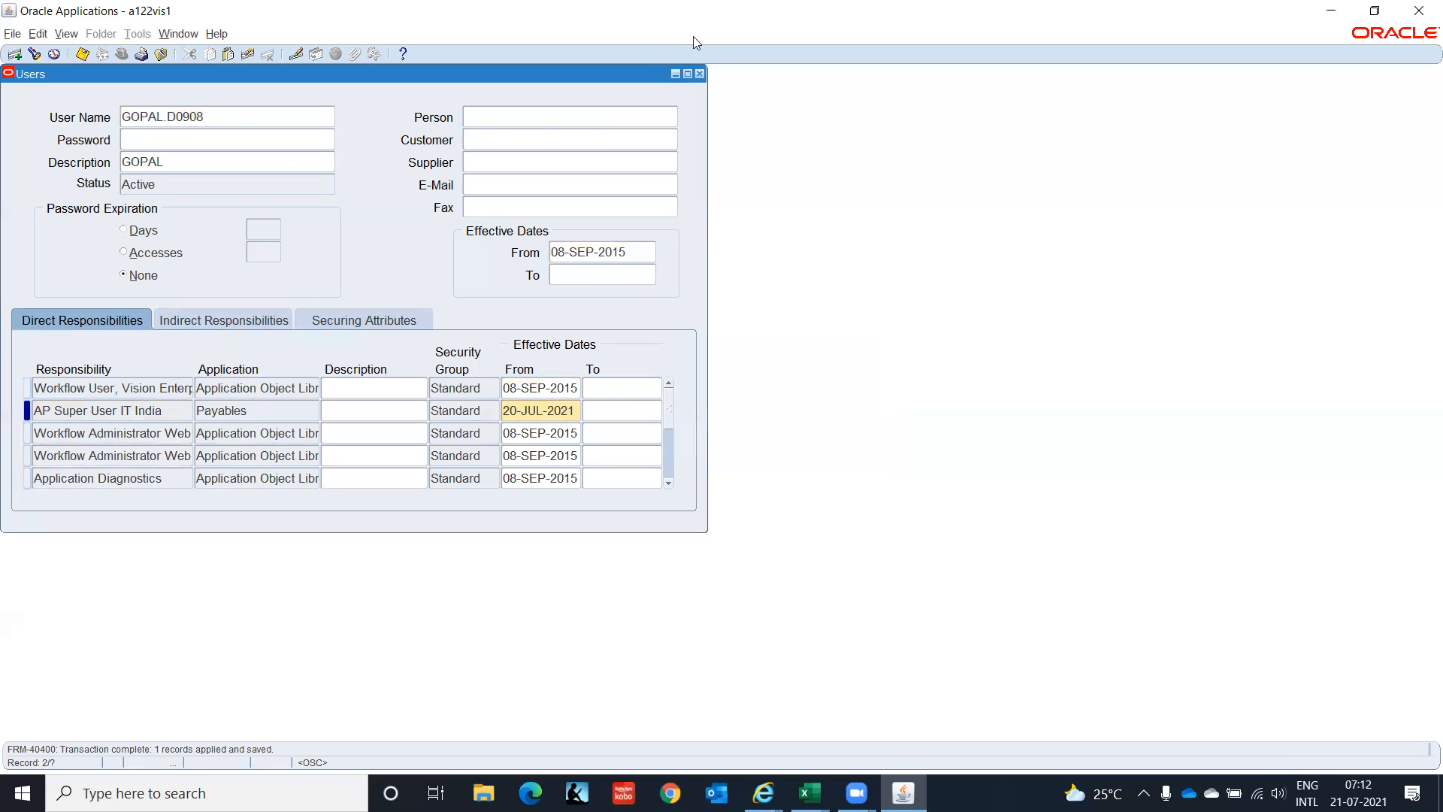
Close the user definition form and collapse the Navigator tree.
click(700, 73)
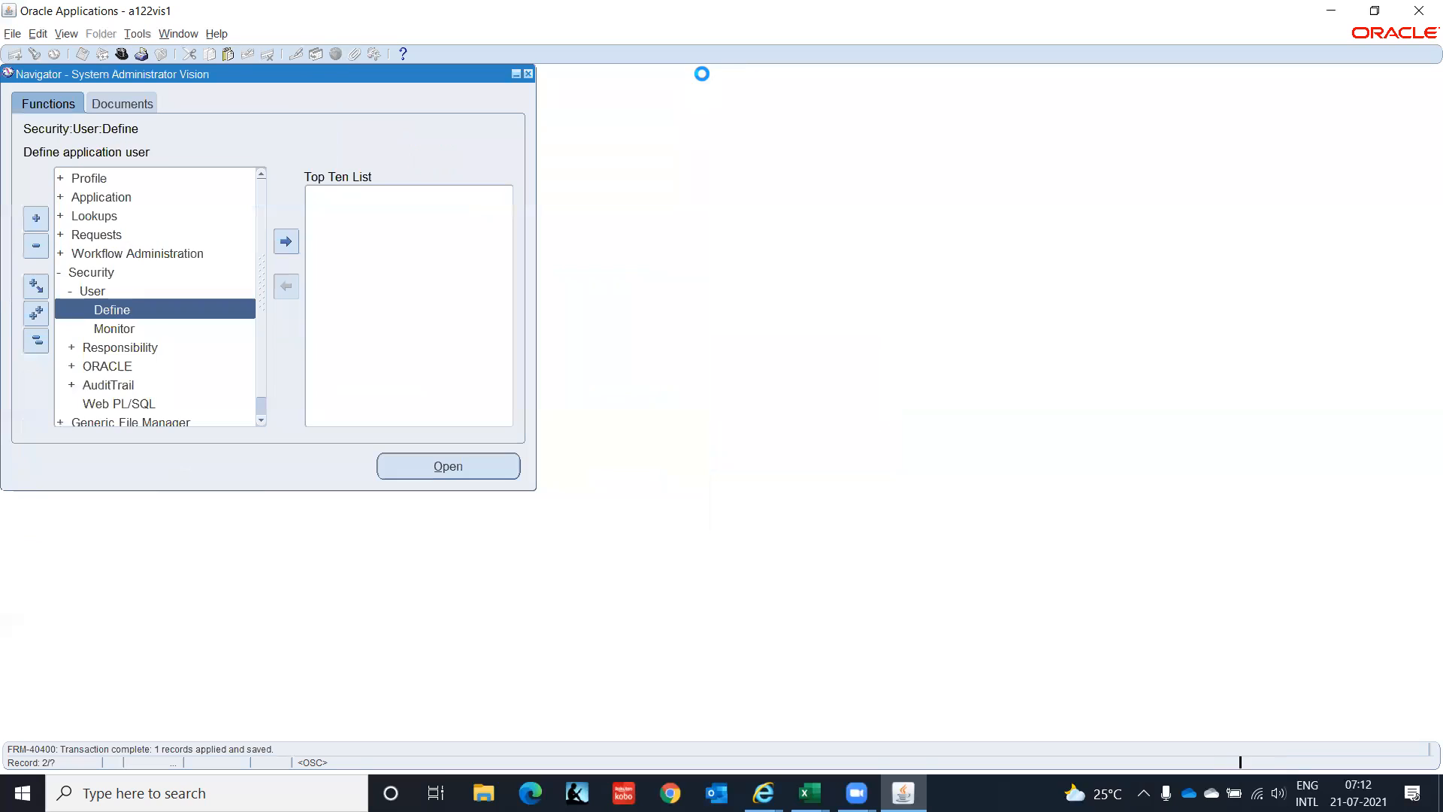
click(38, 344)
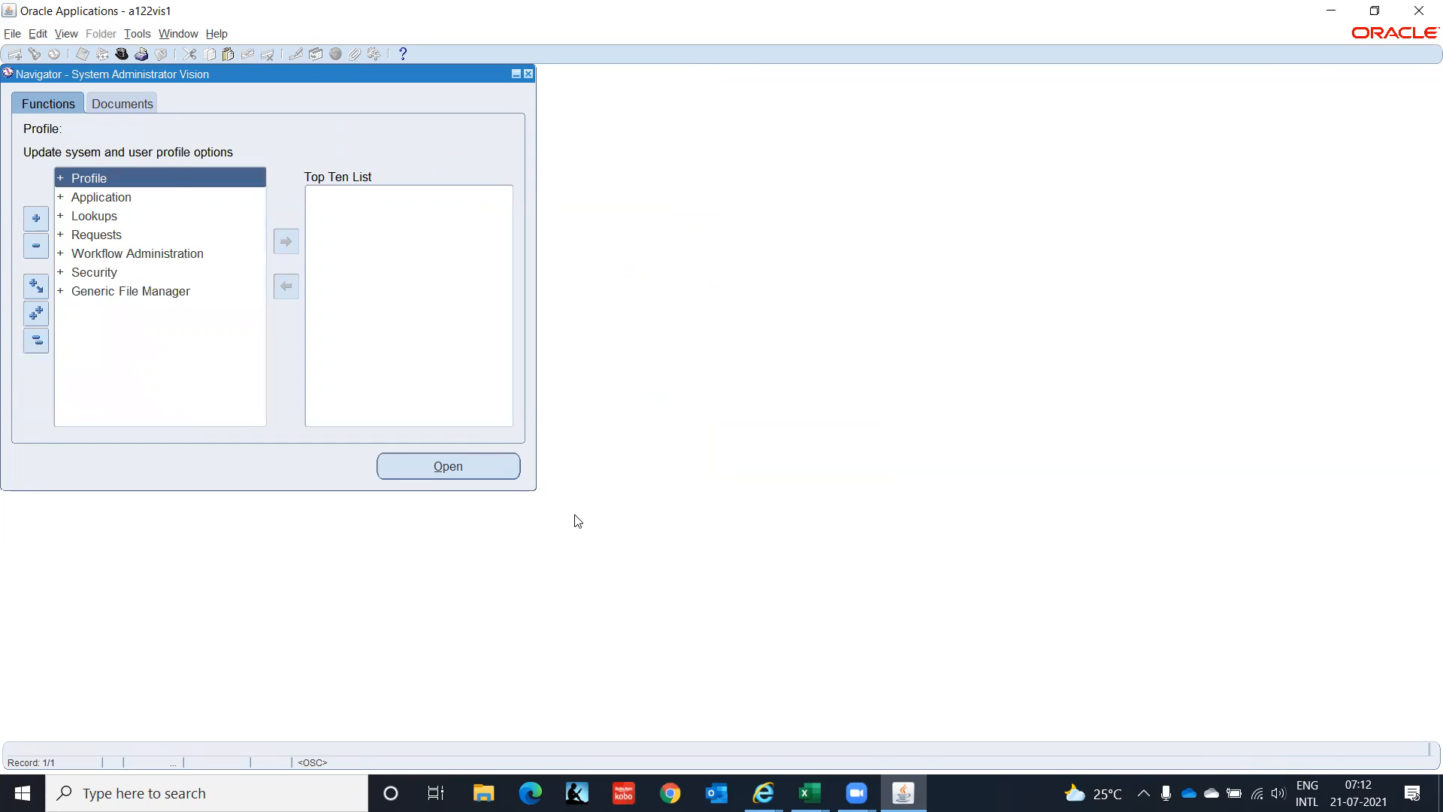
key(alt+Tab)
key(alt+Tab)
key(alt+Tab)
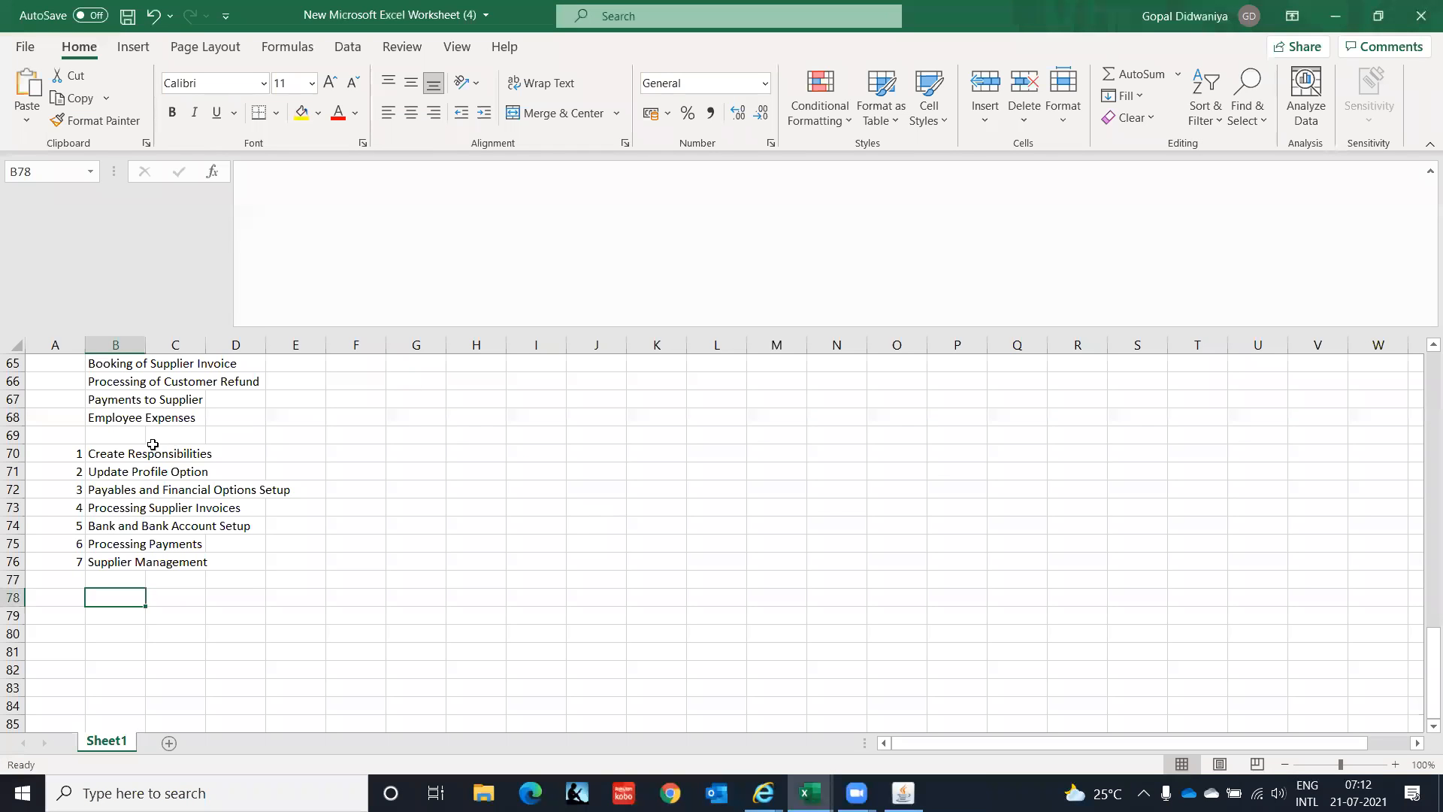
Extend step 1 in B70 to read 'Create Responsibilities and assign it to user'.
click(120, 452)
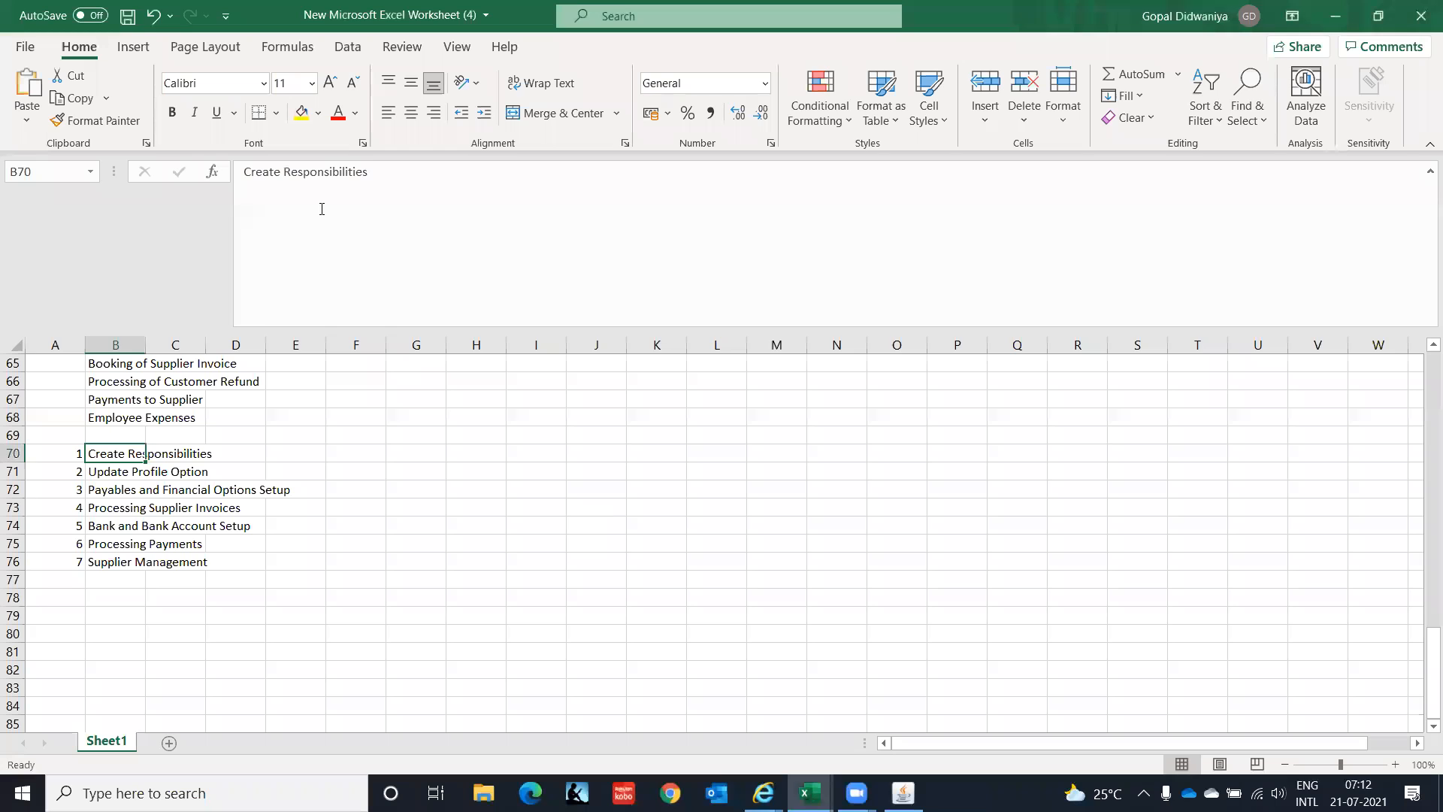
click(374, 172)
text(an)
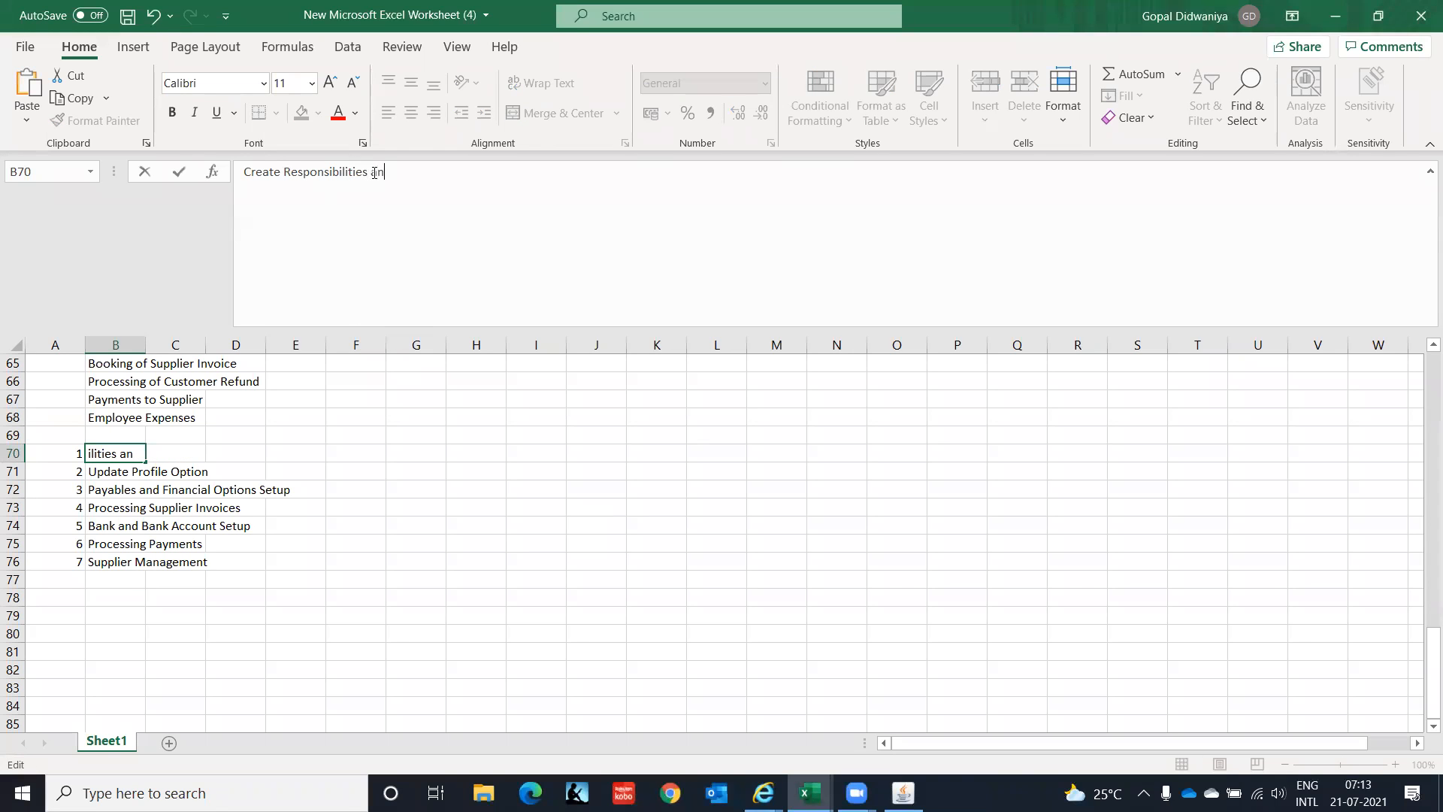
text(d assign it to user)
key(Return)
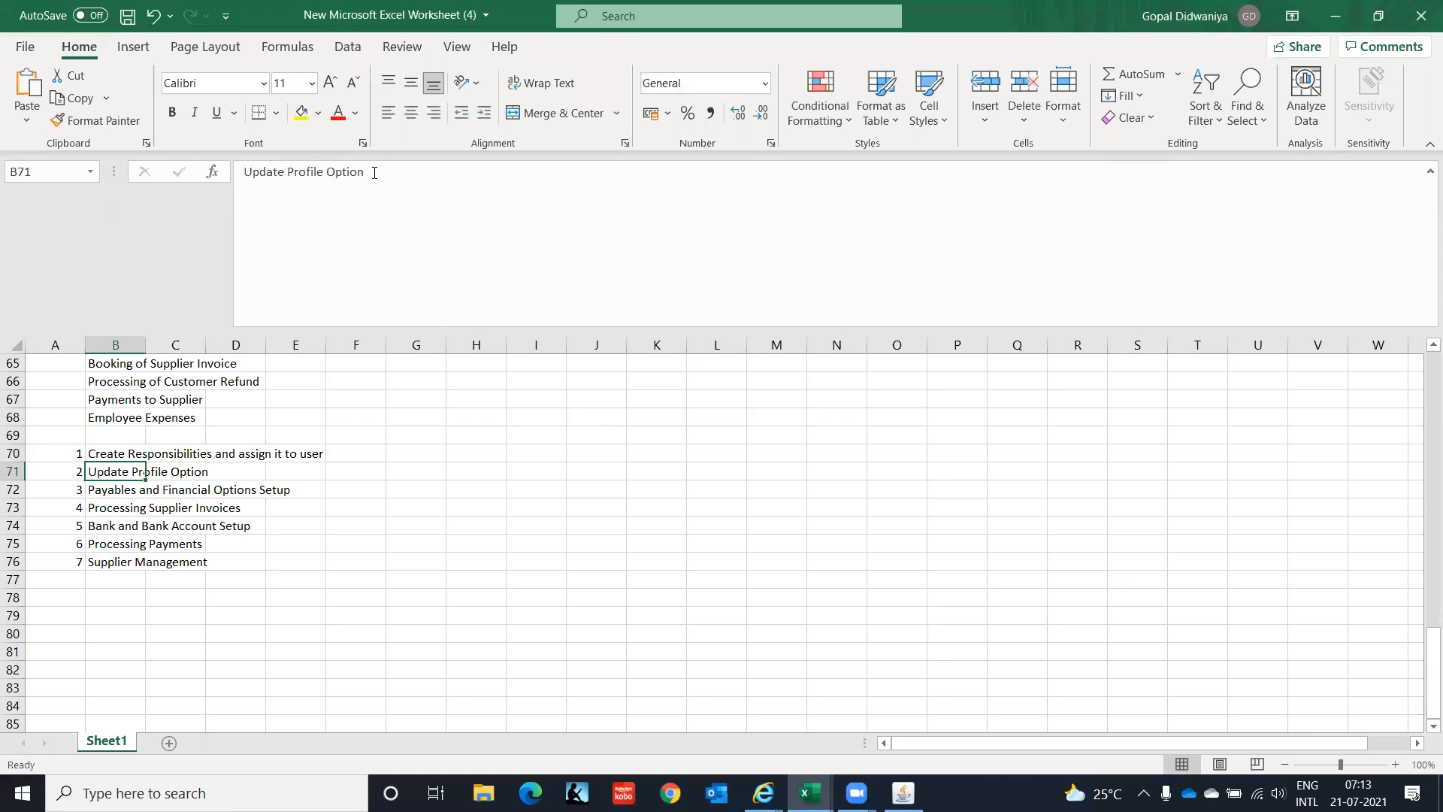
key(Down)
key(Up)
key(alt+Tab)
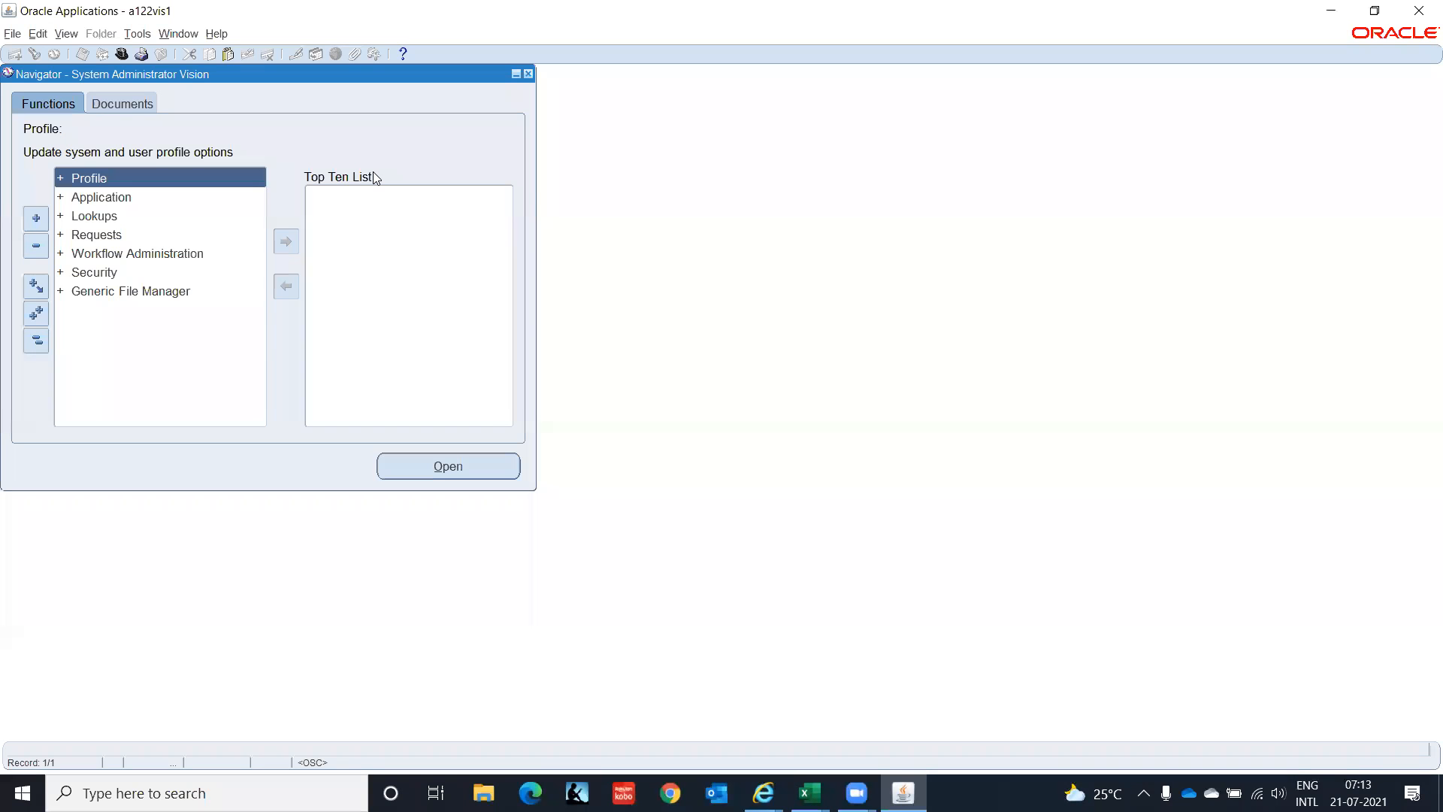
Find HR%Bus% system profile values for the AP Super User IT India responsibility.
key(Return)
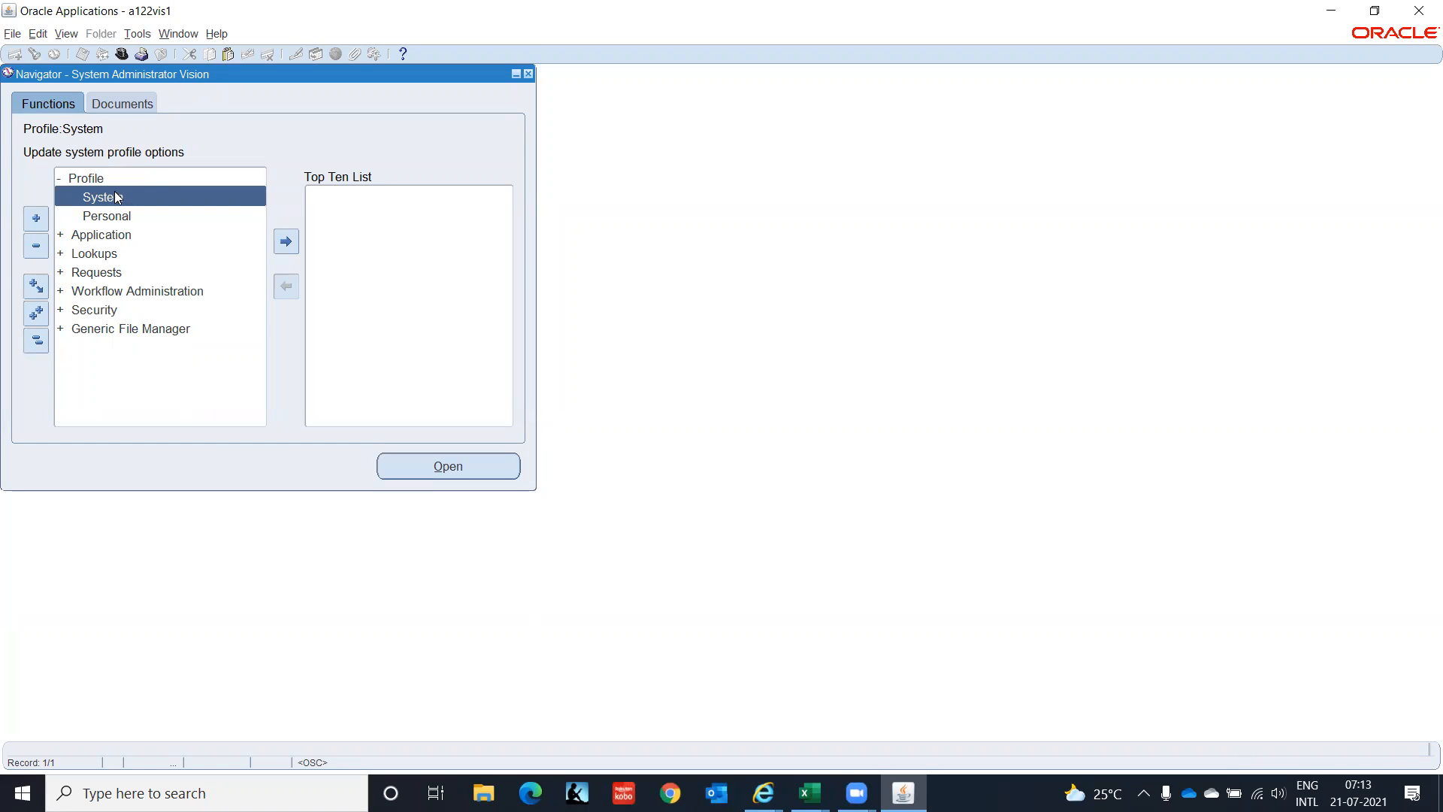
double_click(184, 195)
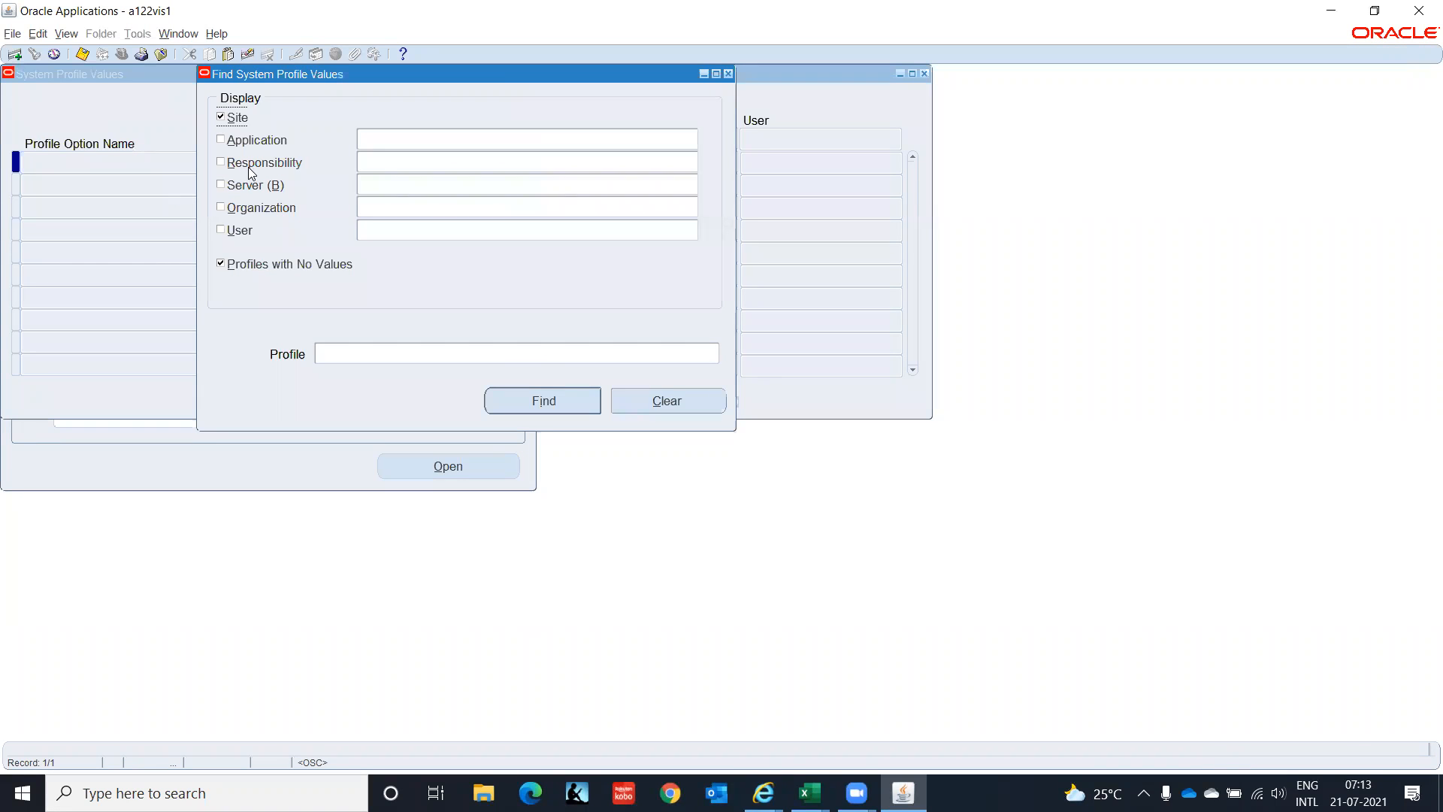
click(222, 163)
key(ctrl+v)
click(353, 351)
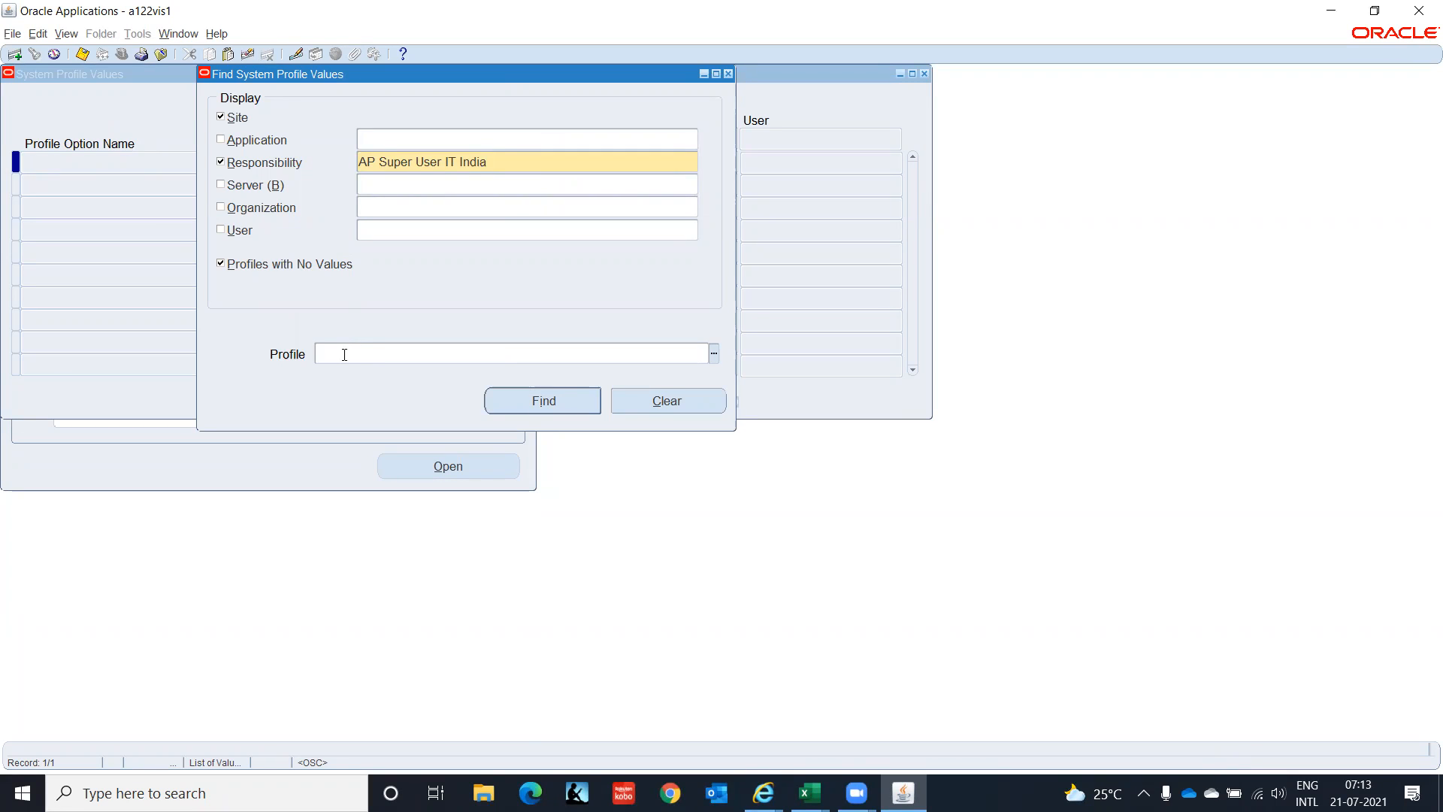
text(HR%Bus%)
click(582, 402)
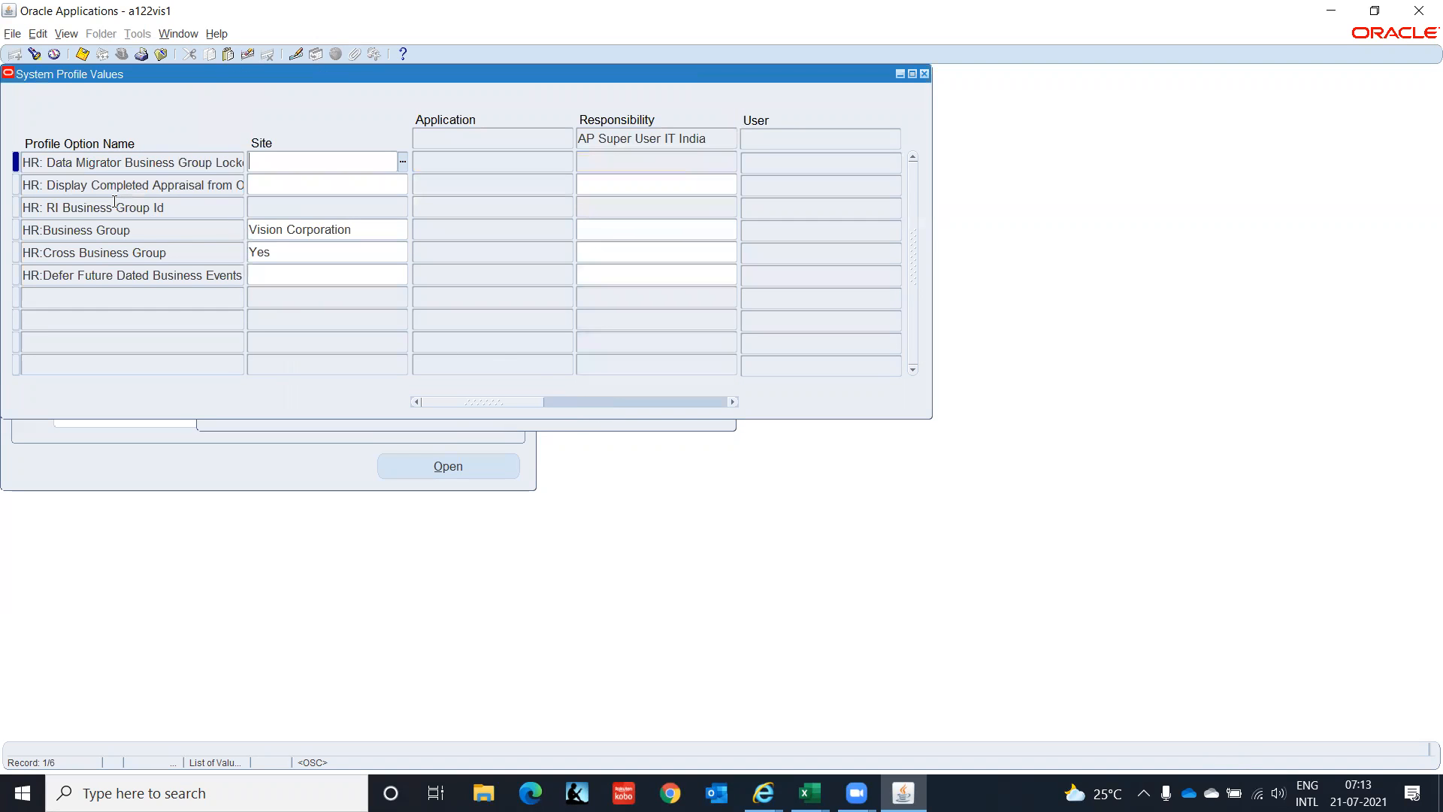
Set HR:Business Group to IT Corporation(India) at responsibility level and save.
click(628, 228)
text(IT Corporation(India)
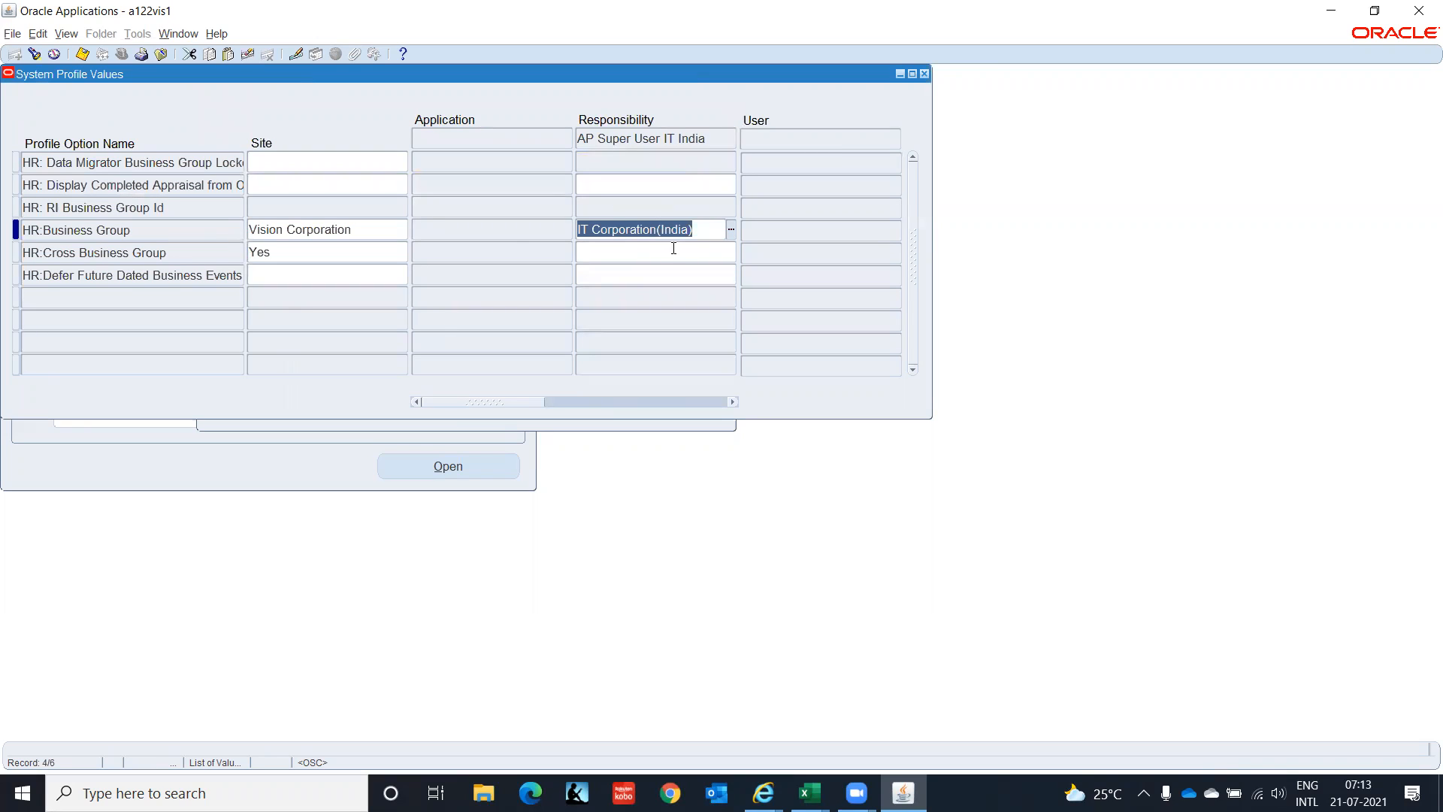
key(ctrl+s)
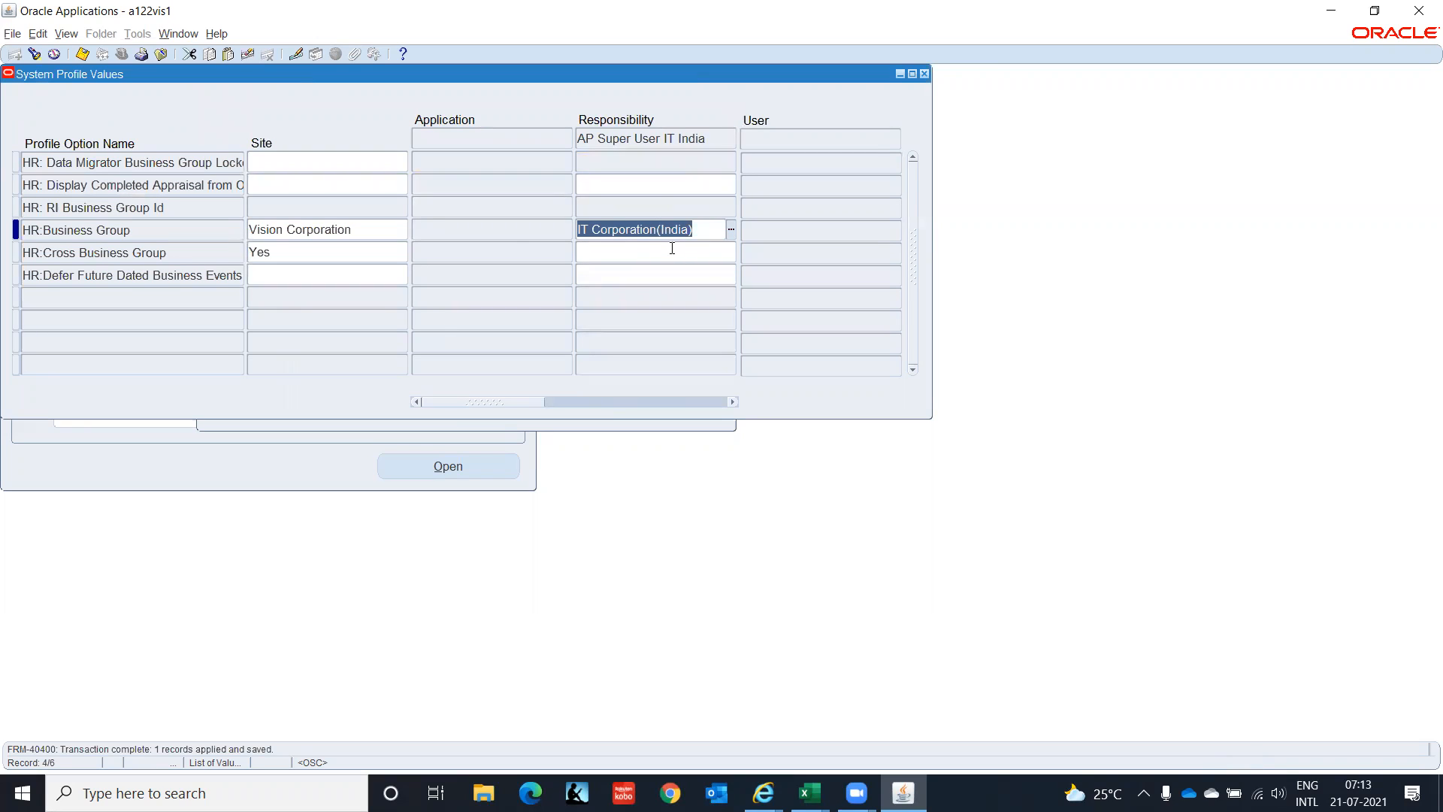
Re-run the profile search with the pattern HR%Secu%.
click(34, 53)
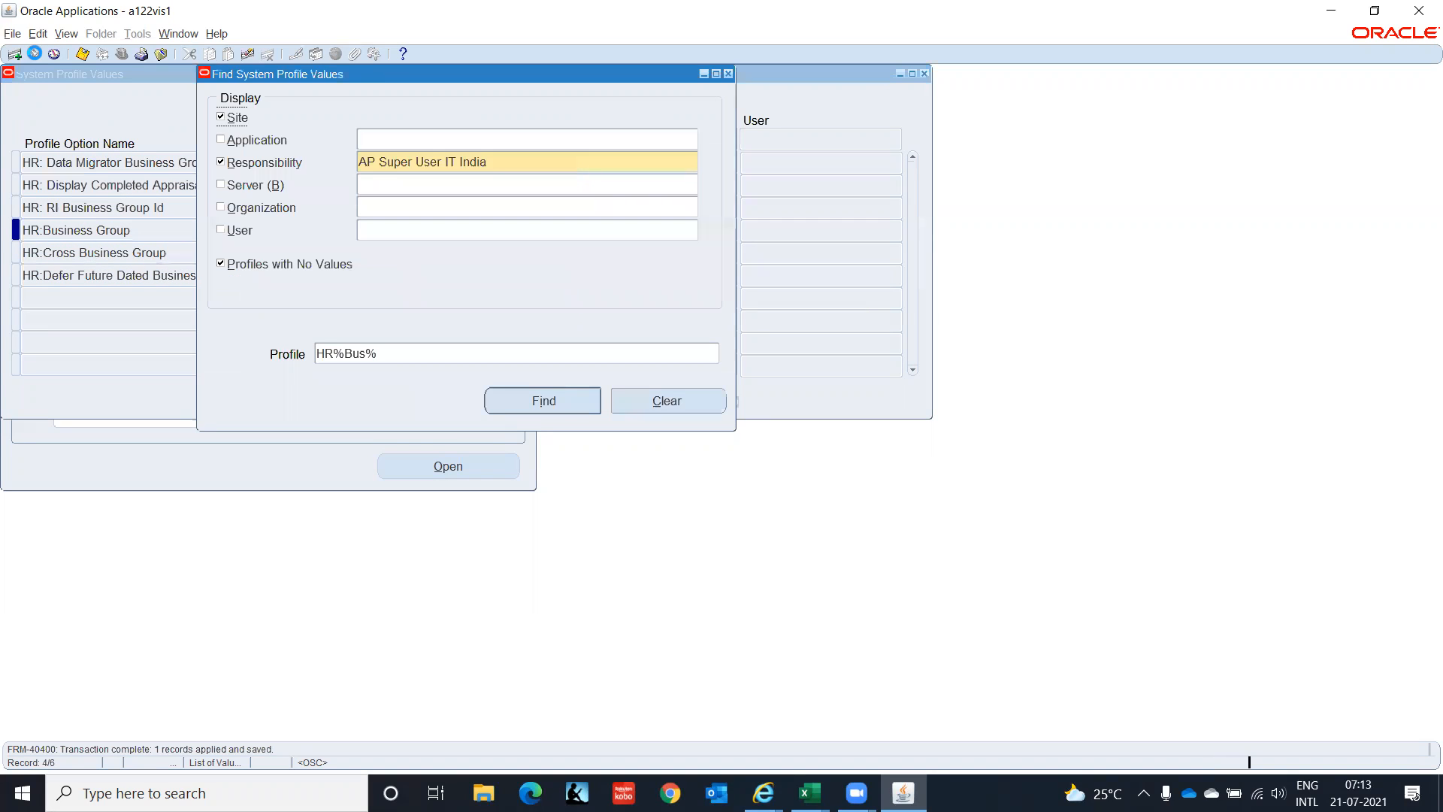
click(399, 353)
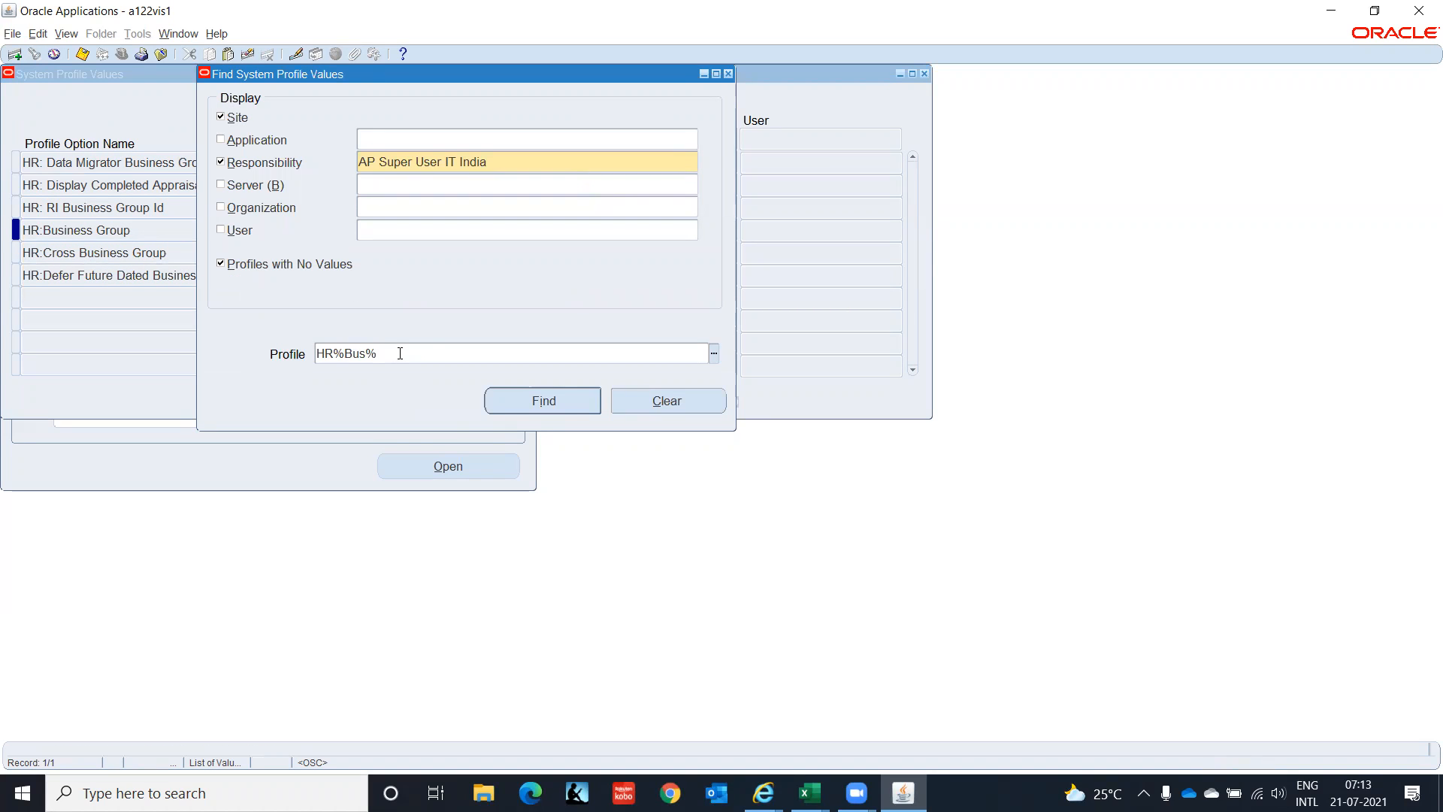
key(BackSpace)
key(BackSpace)
key(BackSpace)
text(Secu)
click(527, 406)
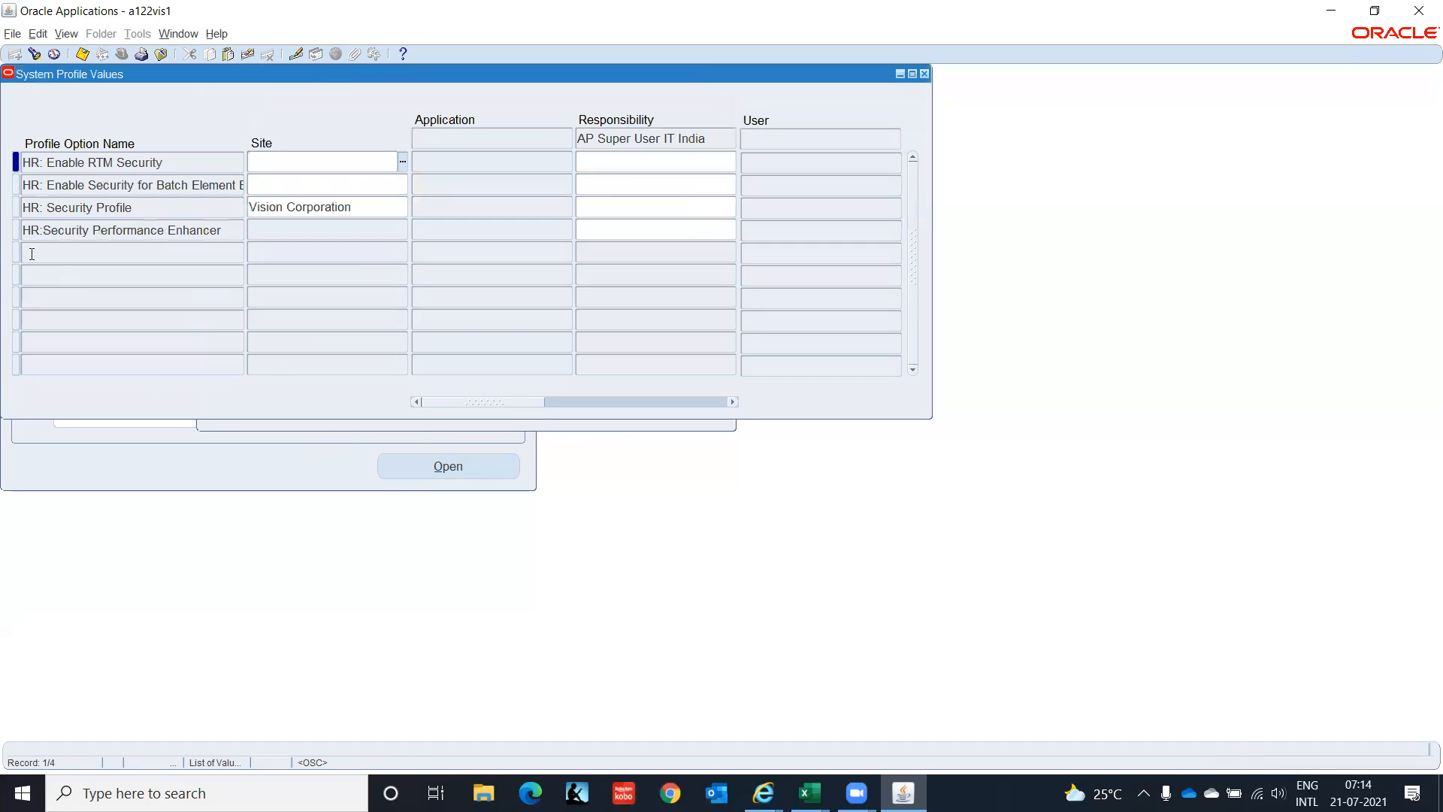
Set HR: Security Profile to IT Corporation(India) at the responsibility level.
click(642, 204)
text(IT Ind)
key(Tab)
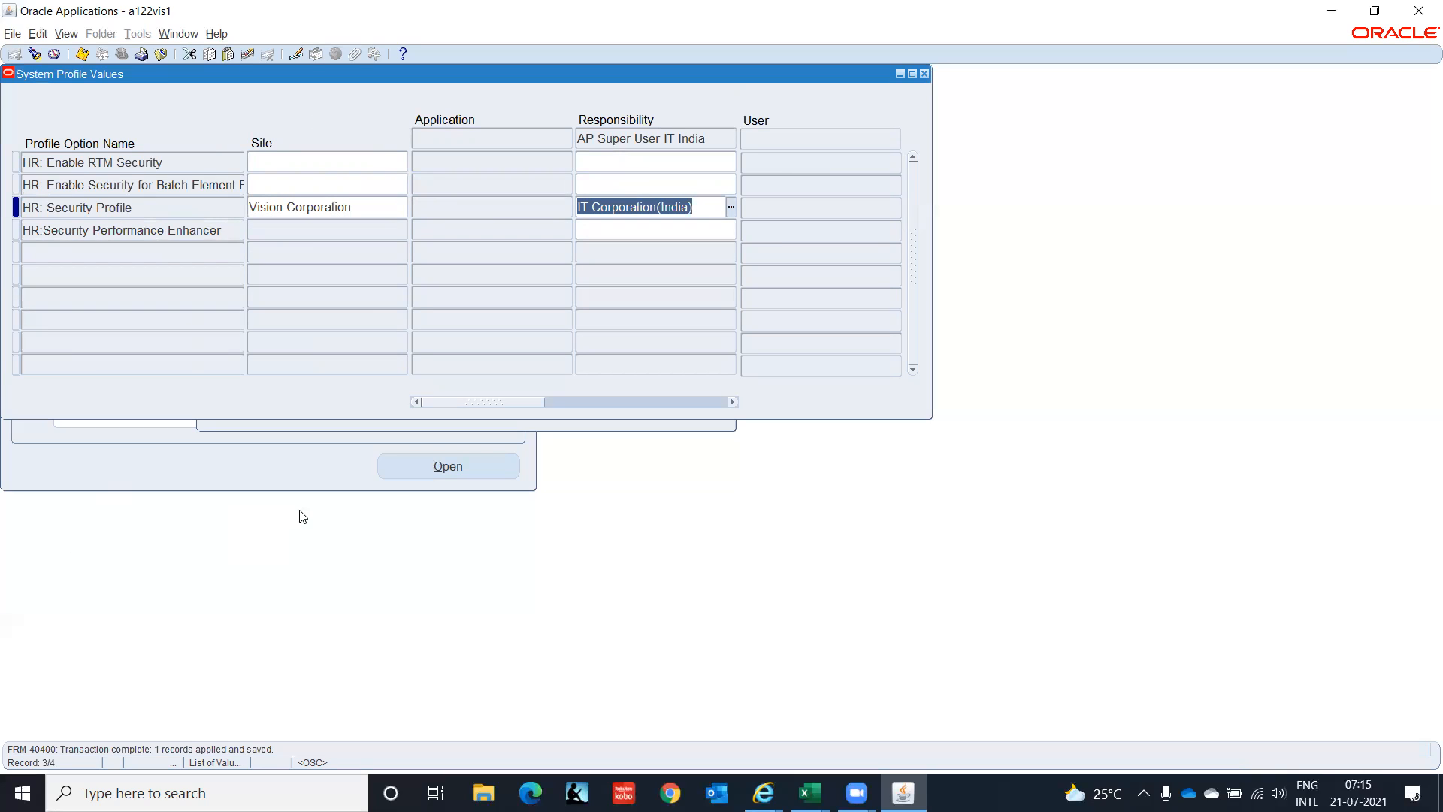
click(809, 793)
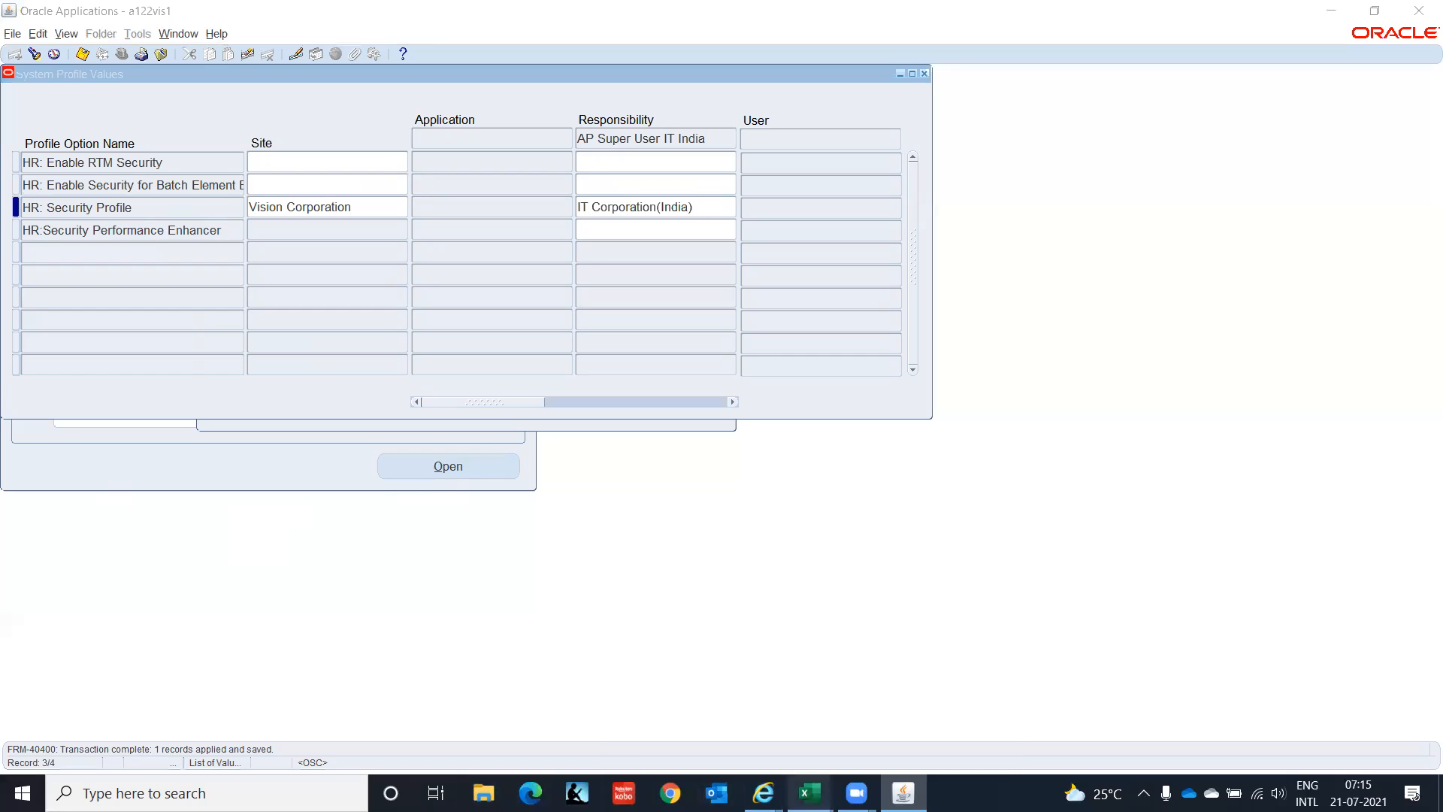
click(926, 703)
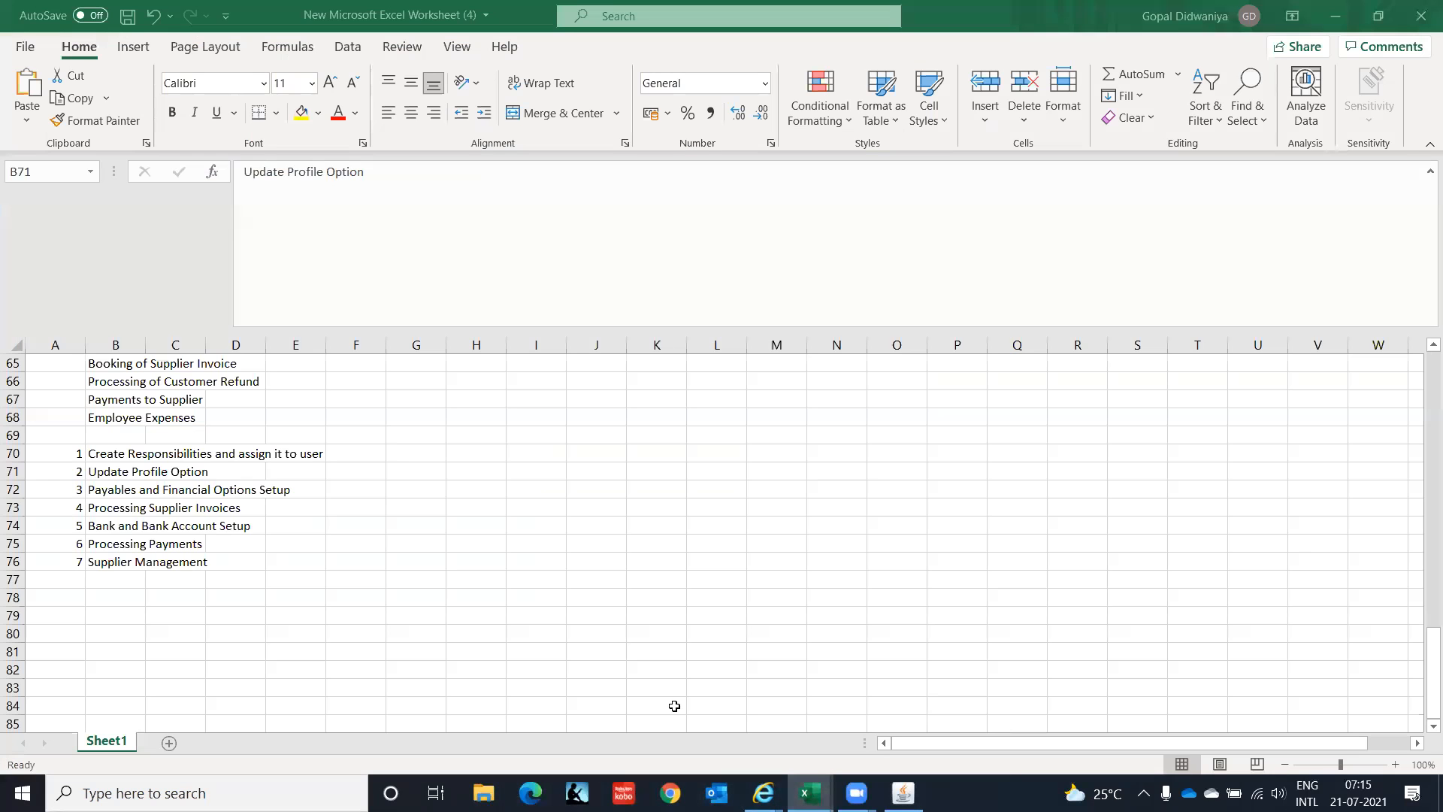
click(286, 479)
key(Up)
key(Up)
key(Up)
key(Up)
key(Up)
key(Up)
key(Up)
key(Up)
key(Up)
key(Up)
key(Up)
key(Up)
key(Up)
key(Up)
key(Up)
key(Up)
key(Up)
key(Up)
key(Up)
key(Up)
key(Up)
key(Up)
key(Up)
key(Up)
key(Up)
key(Up)
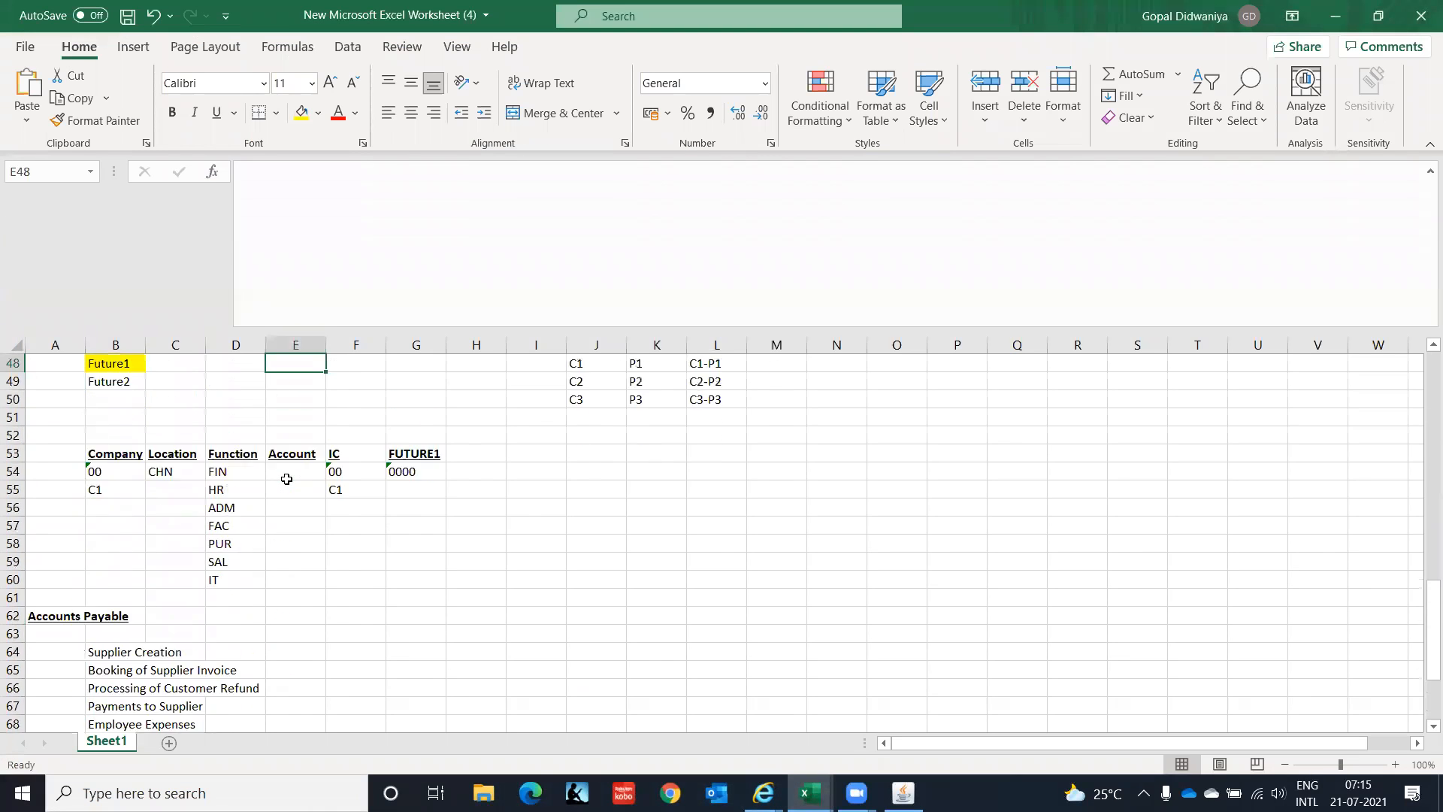
key(Down)
key(Up)
key(Up)
key(Up)
key(Up)
key(Up)
key(Up)
key(Up)
key(Up)
key(Up)
key(Up)
key(Up)
key(Up)
key(Up)
key(Up)
key(Up)
key(Up)
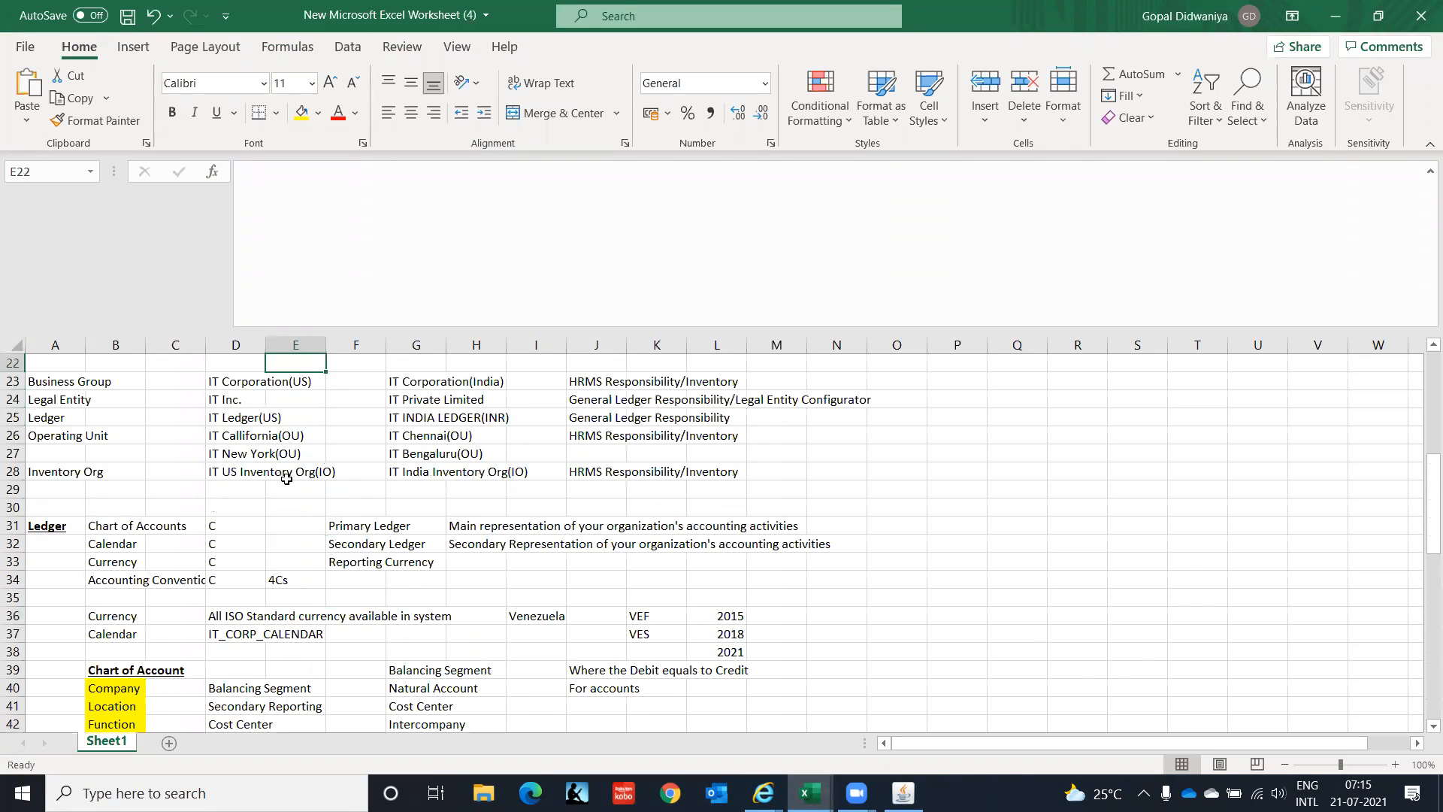
key(Left)
key(Left)
key(Left)
key(Left)
key(Down)
key(Down)
key(Down)
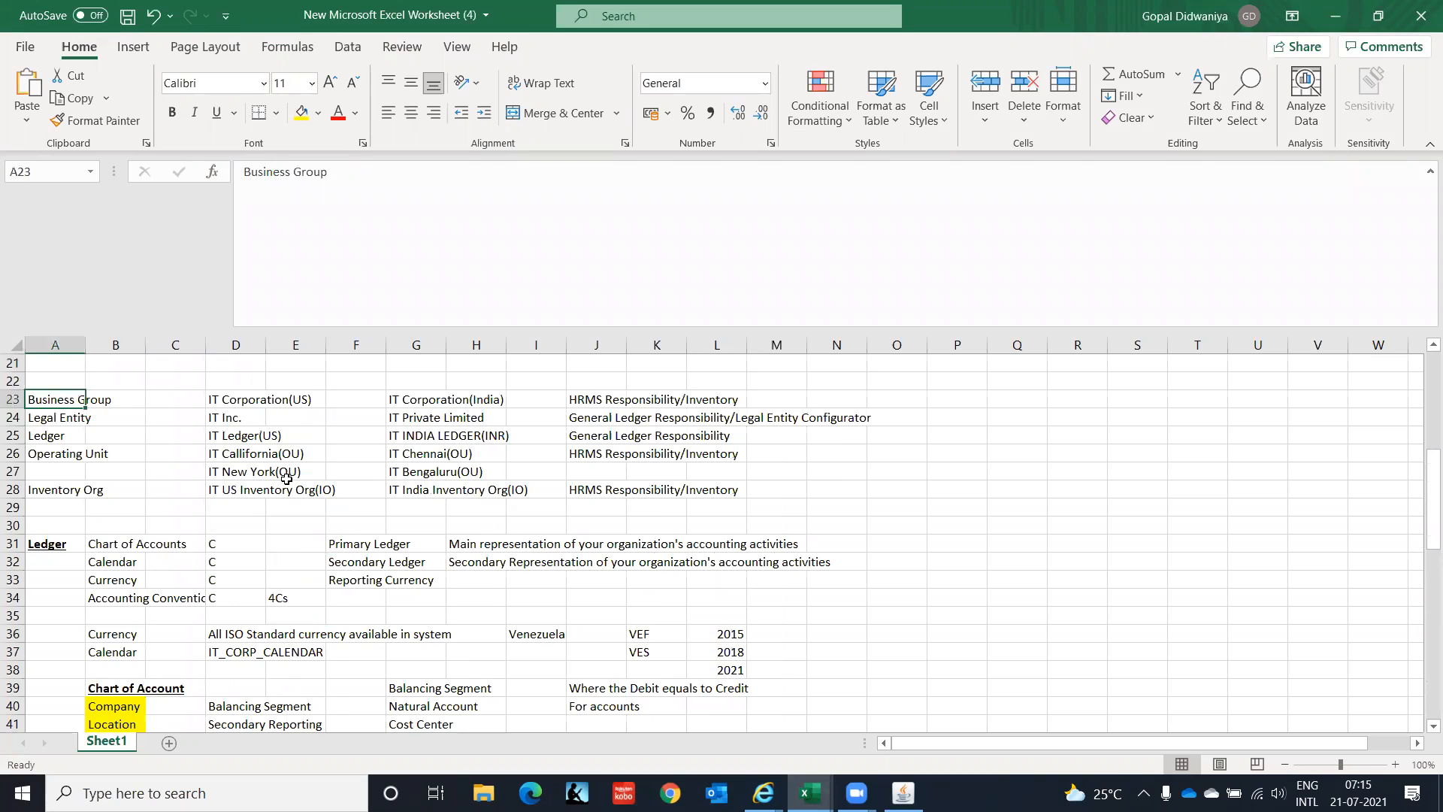
key(Down)
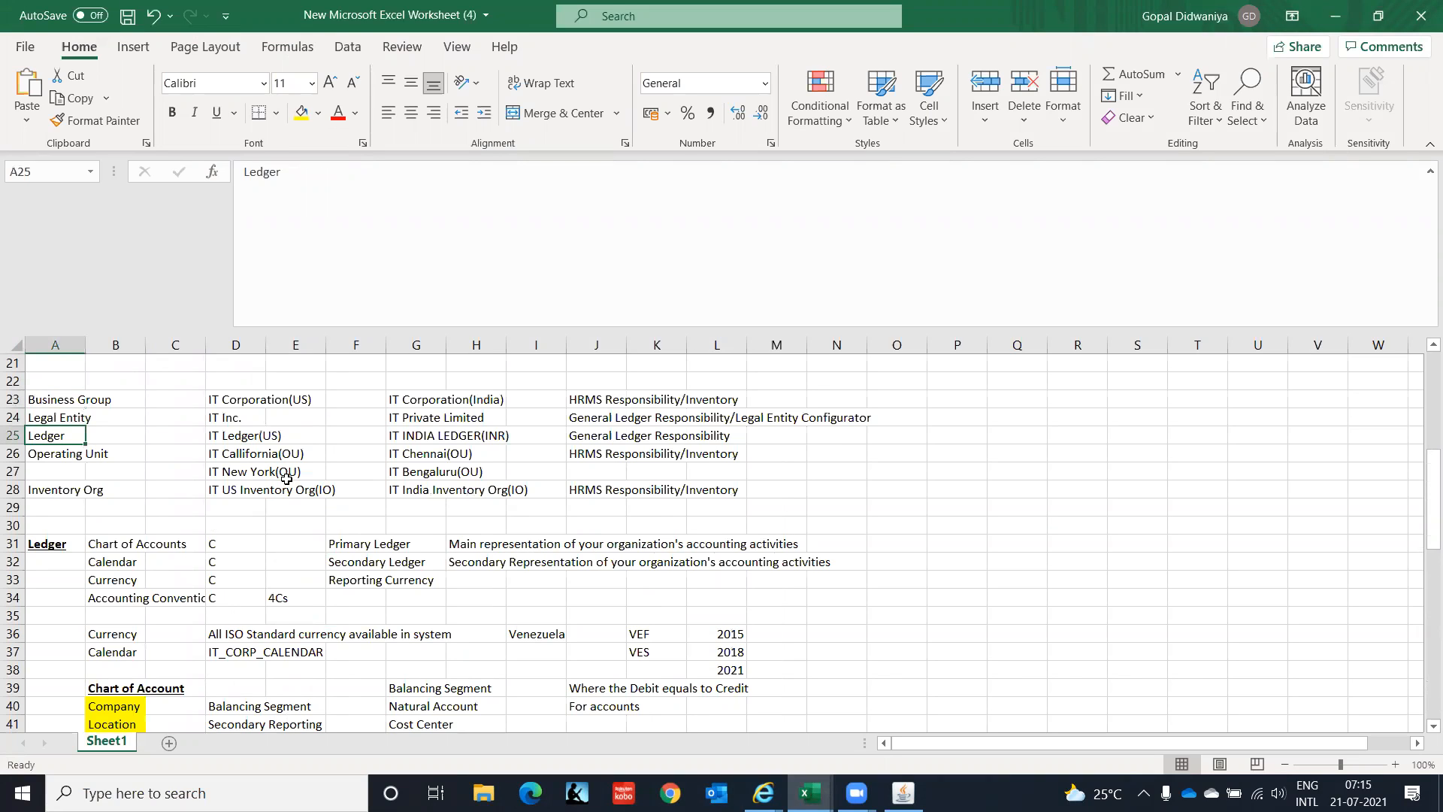
key(Down)
key(Down)
key(Down)
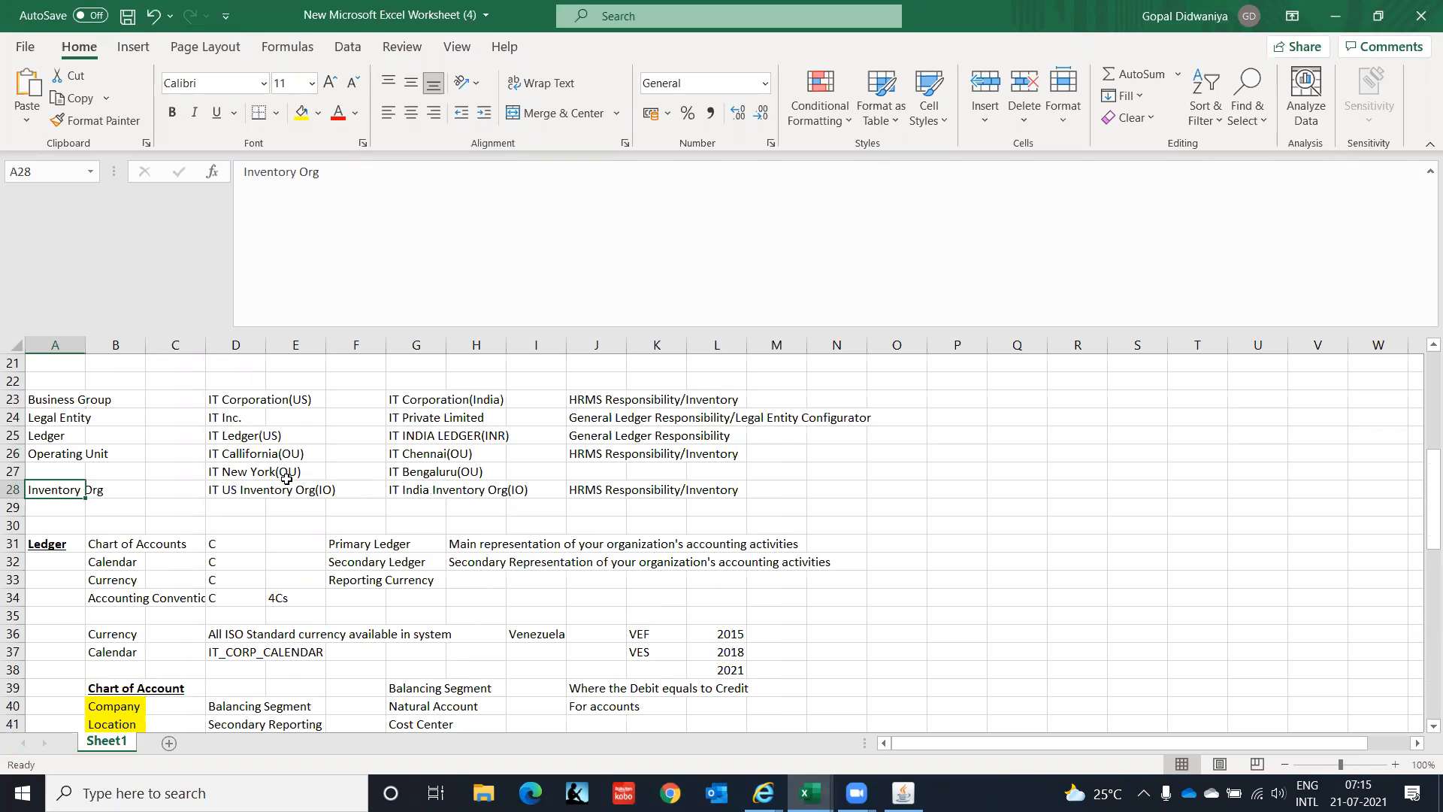
key(Up)
key(Up)
key(Down)
key(Down)
key(Down)
key(Down)
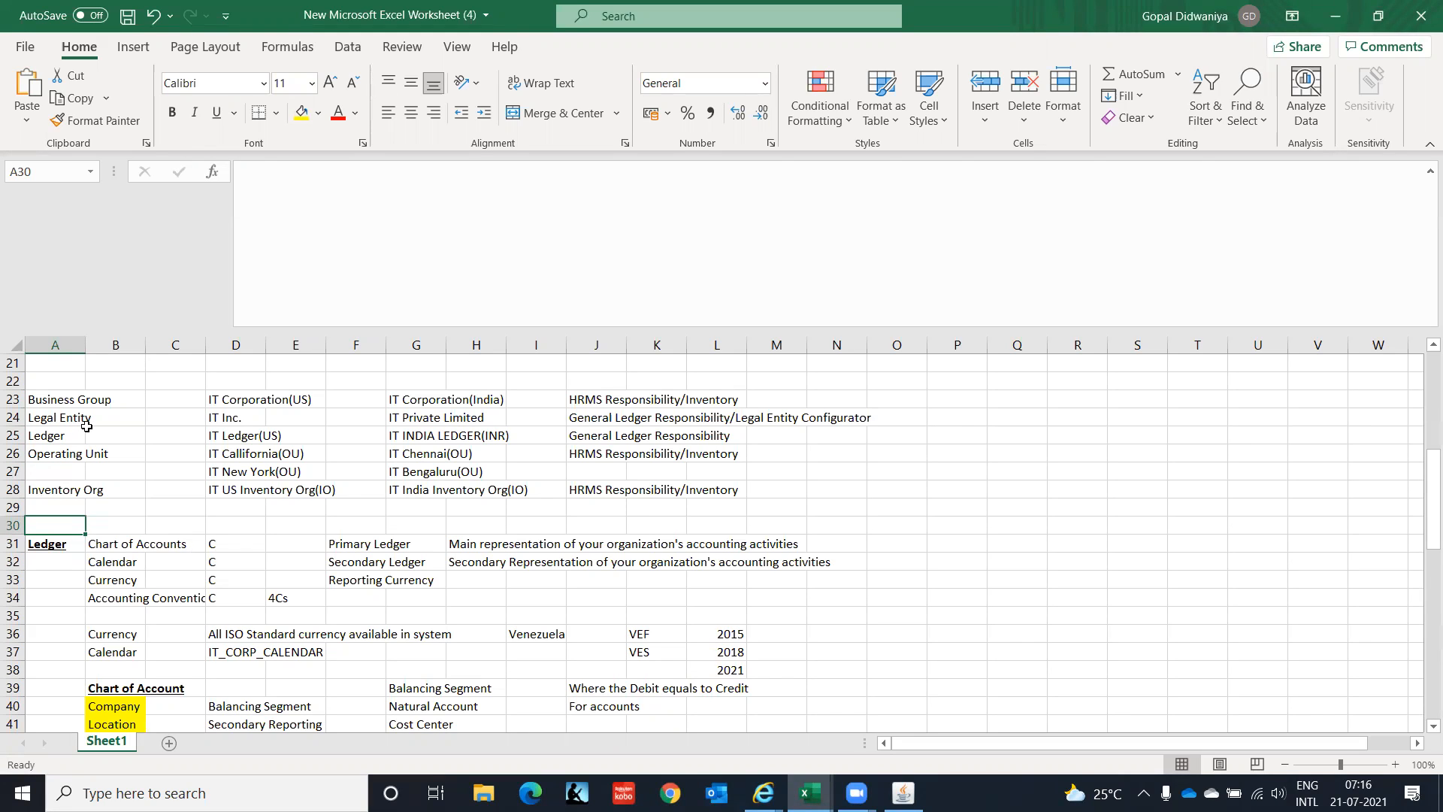
Review the Company row (B40:E40) and the Ledger and Operating Unit labels in the notes.
click(118, 705)
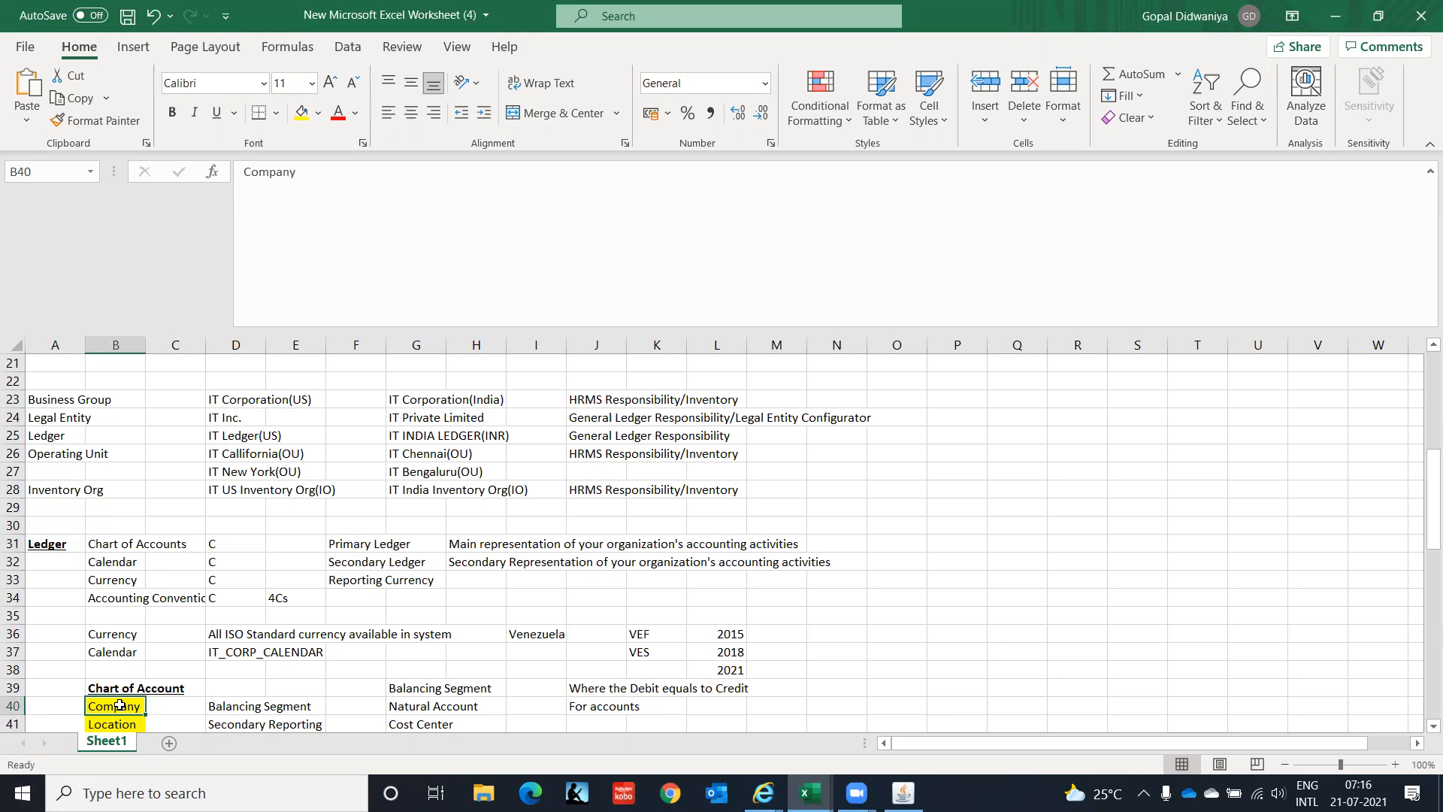
key(shift+Right)
key(shift+Right)
key(shift+Right)
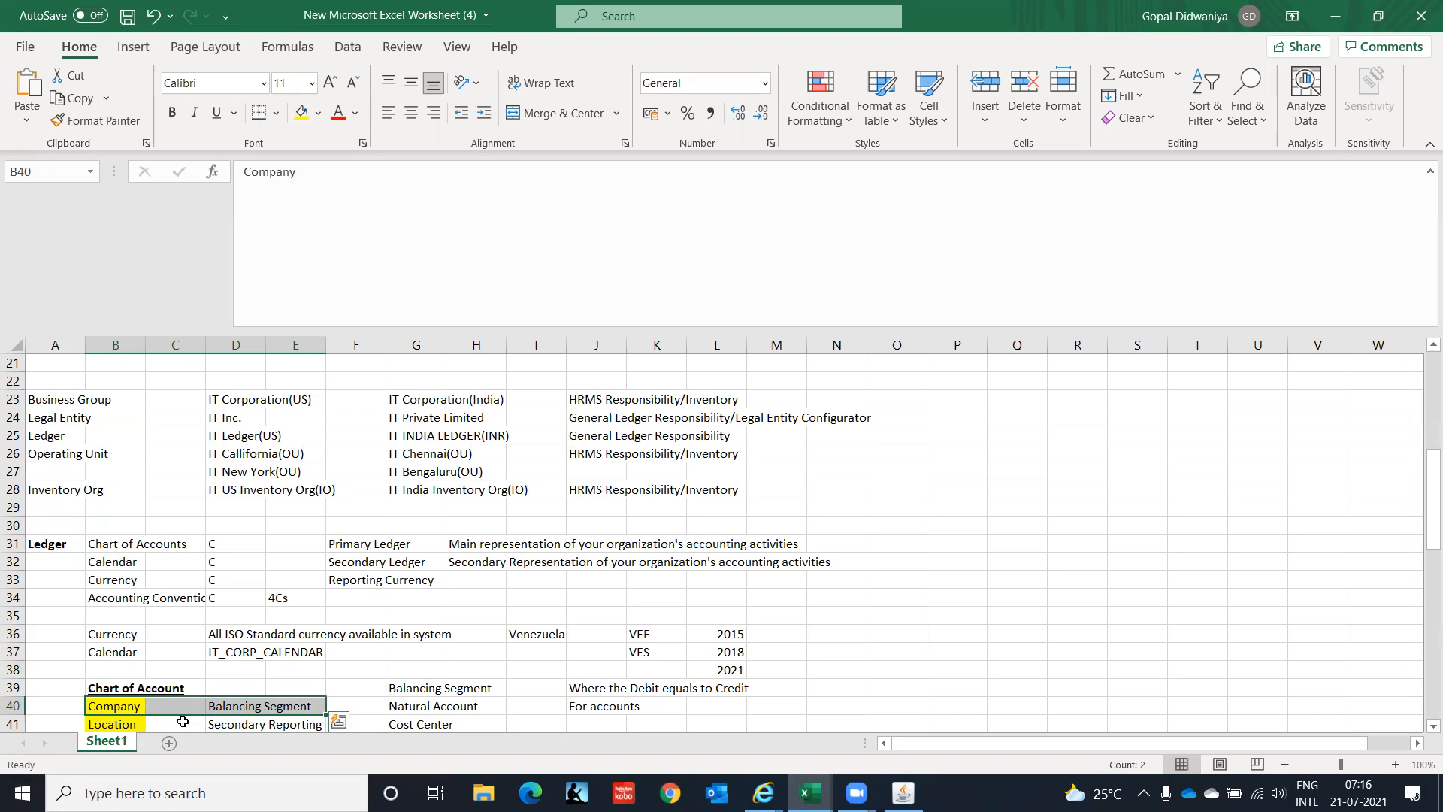
click(52, 435)
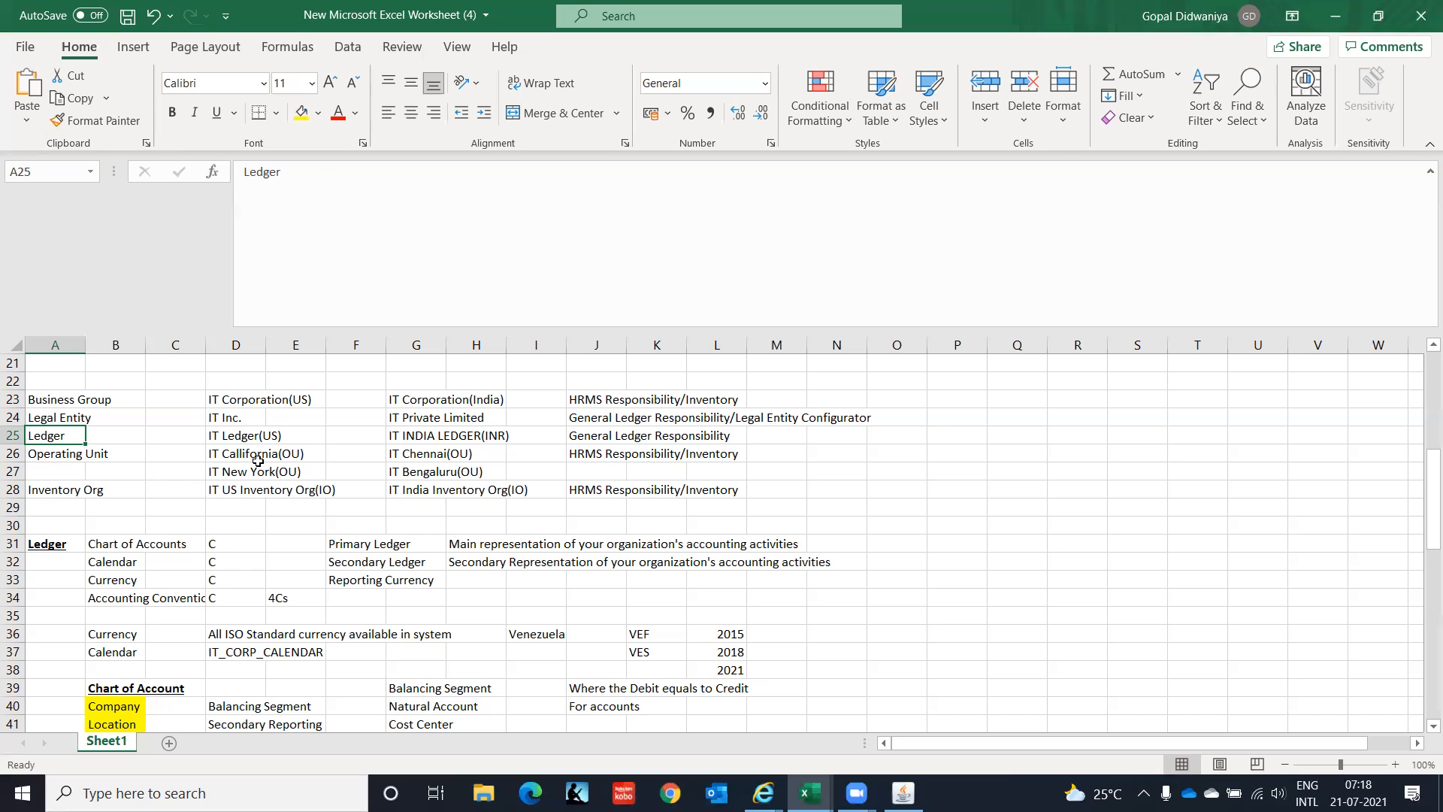
key(Down)
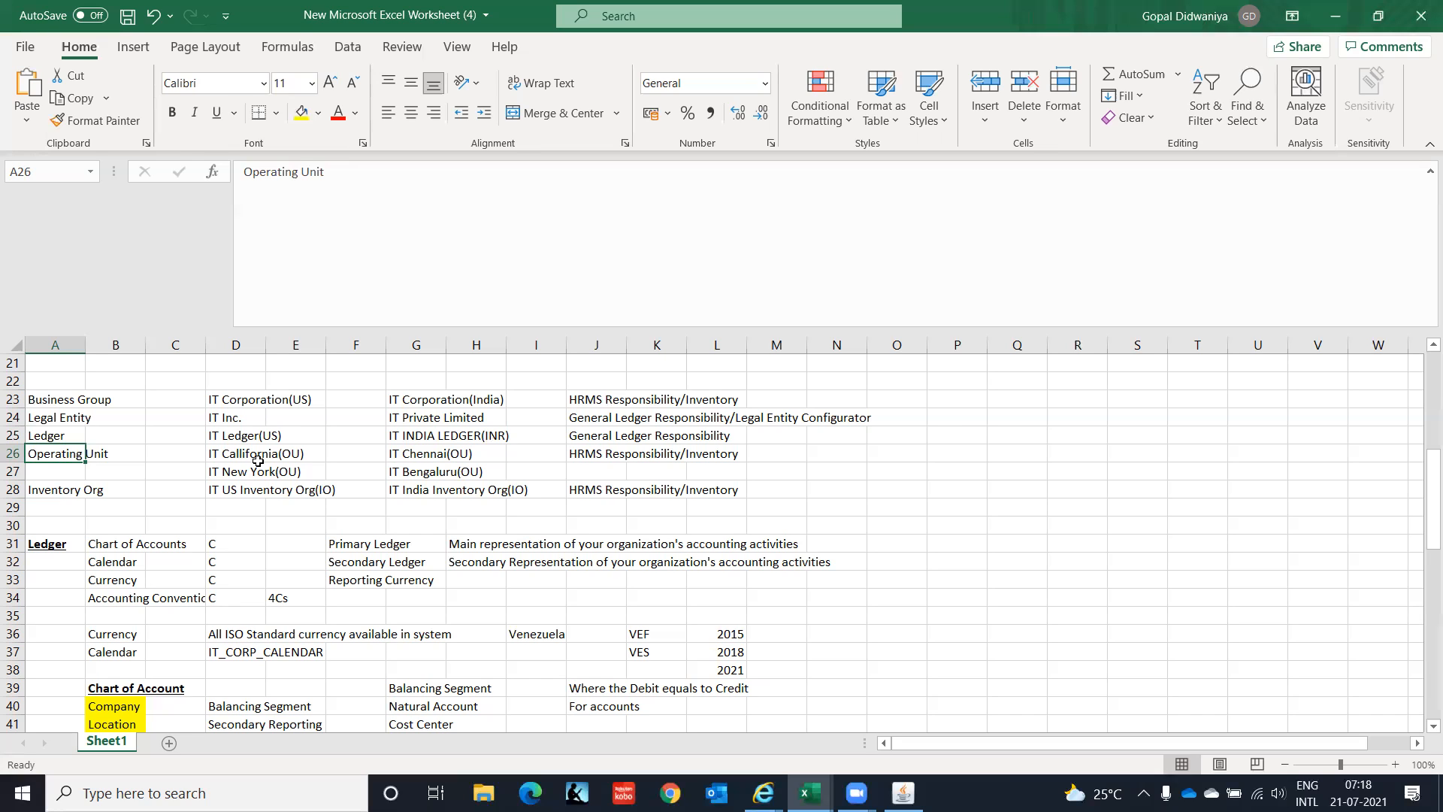
key(Down)
key(Up)
click(902, 793)
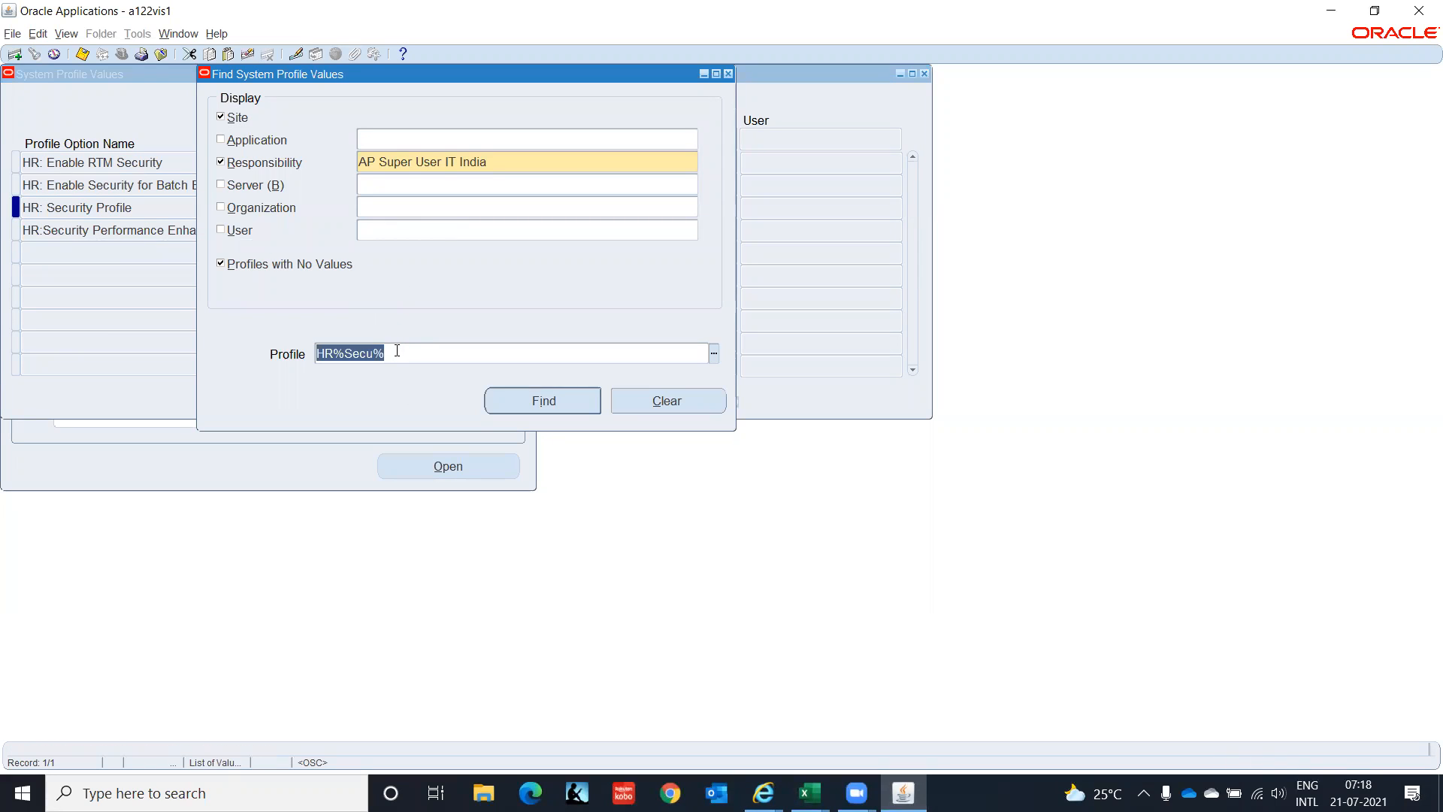
Search profile options matching MO%Op% for AP Super User IT India.
text(MO%Op)
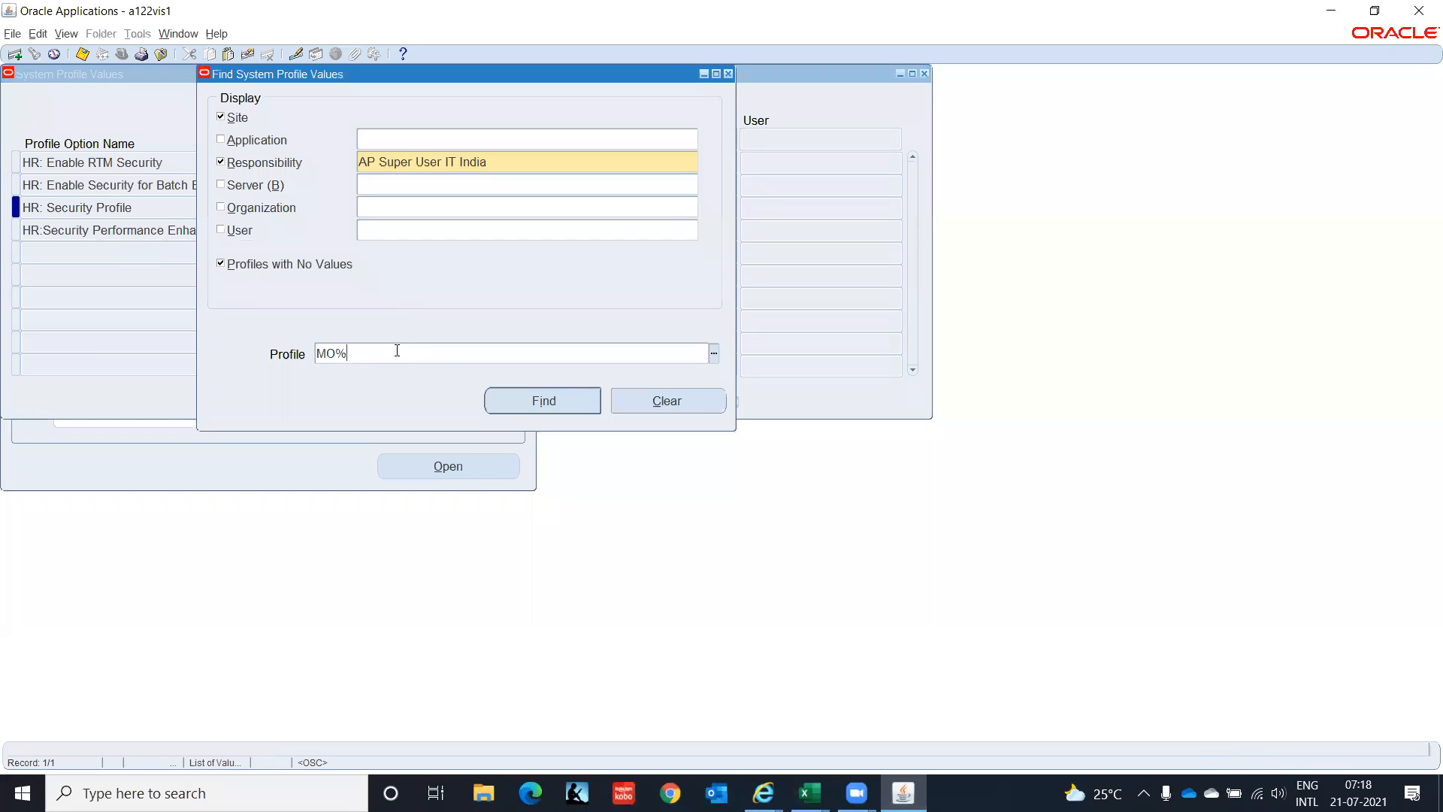
text(%)
click(524, 405)
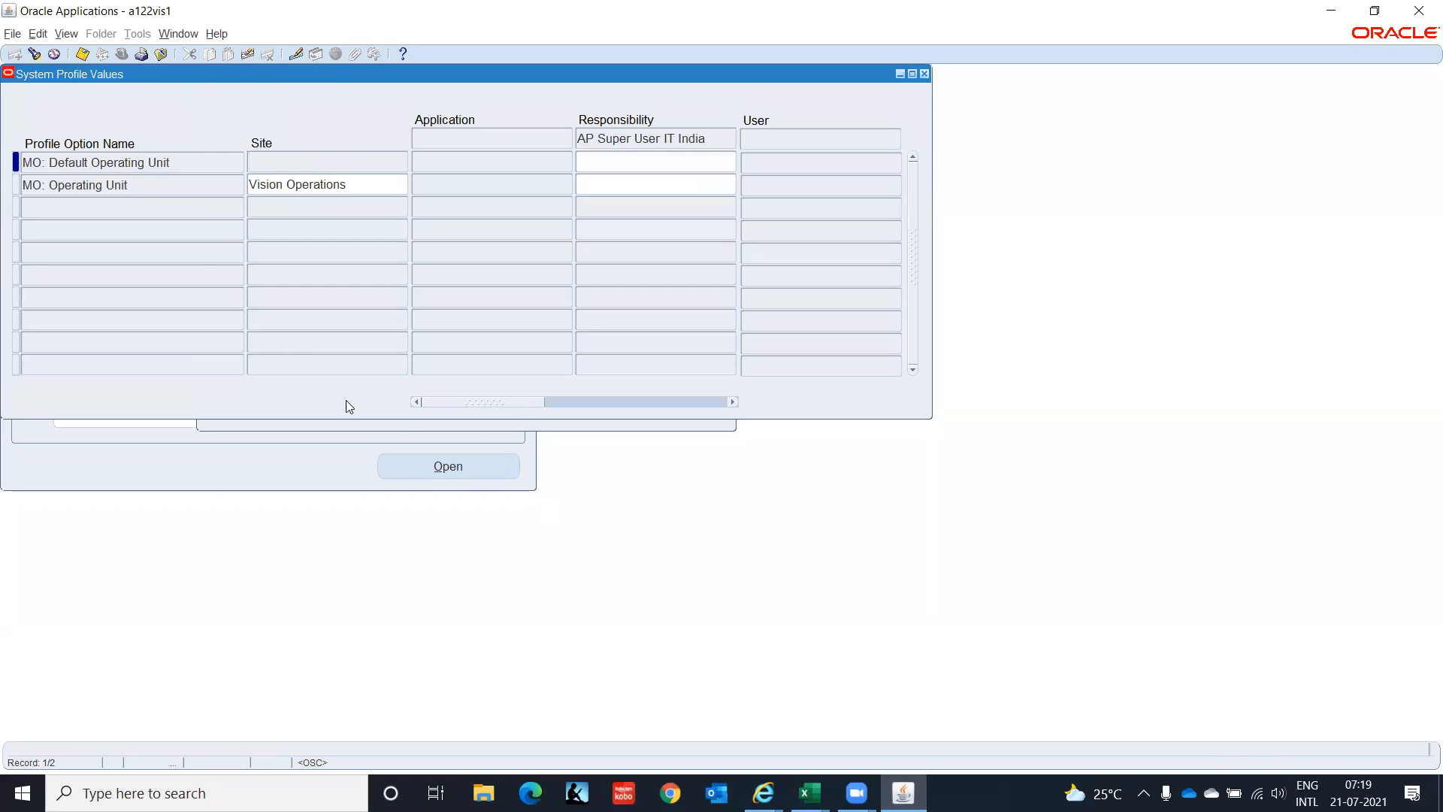
Set MO: Operating Unit to IT Private Limited(OU) at responsibility level and save.
click(629, 184)
text(IT)
key(Tab)
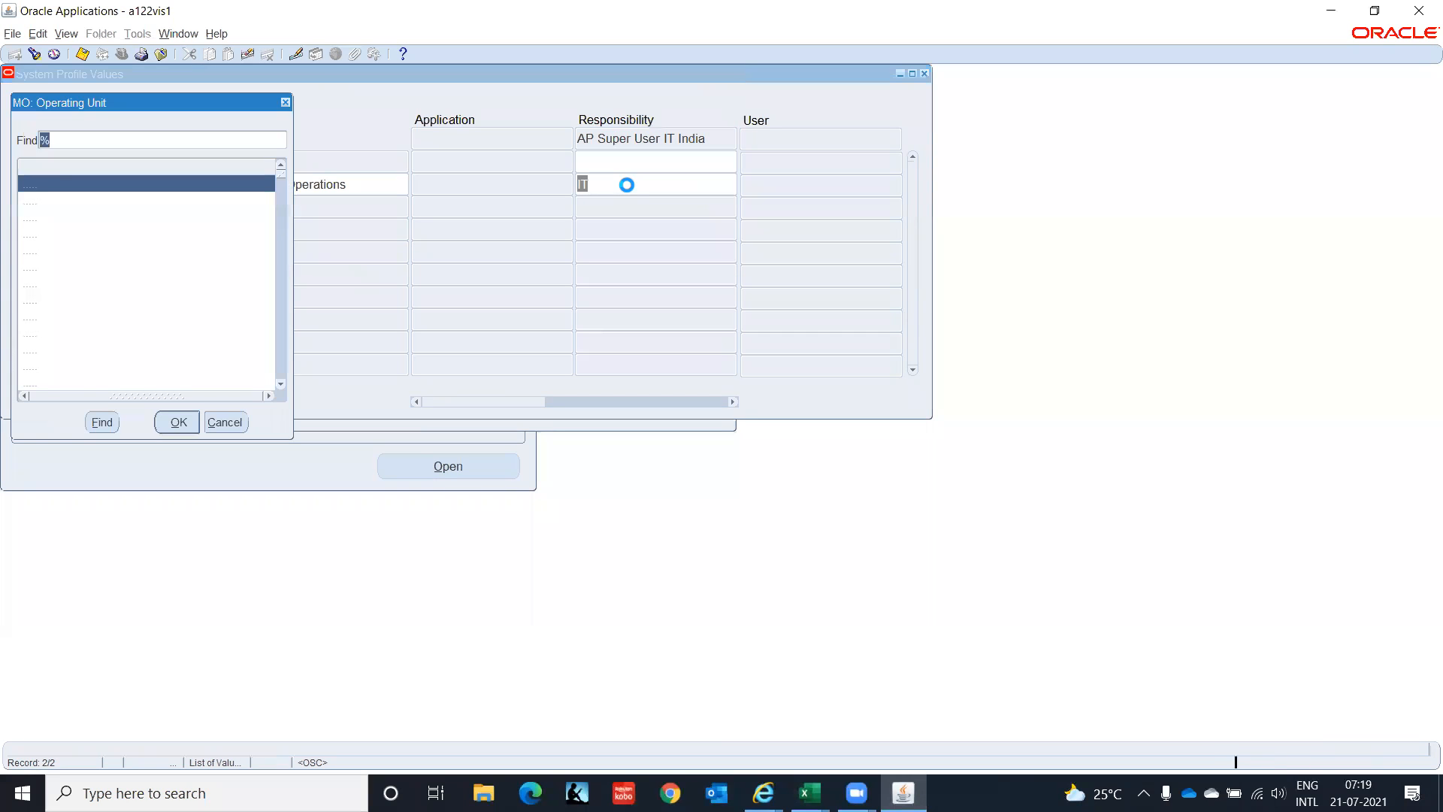
text(i)
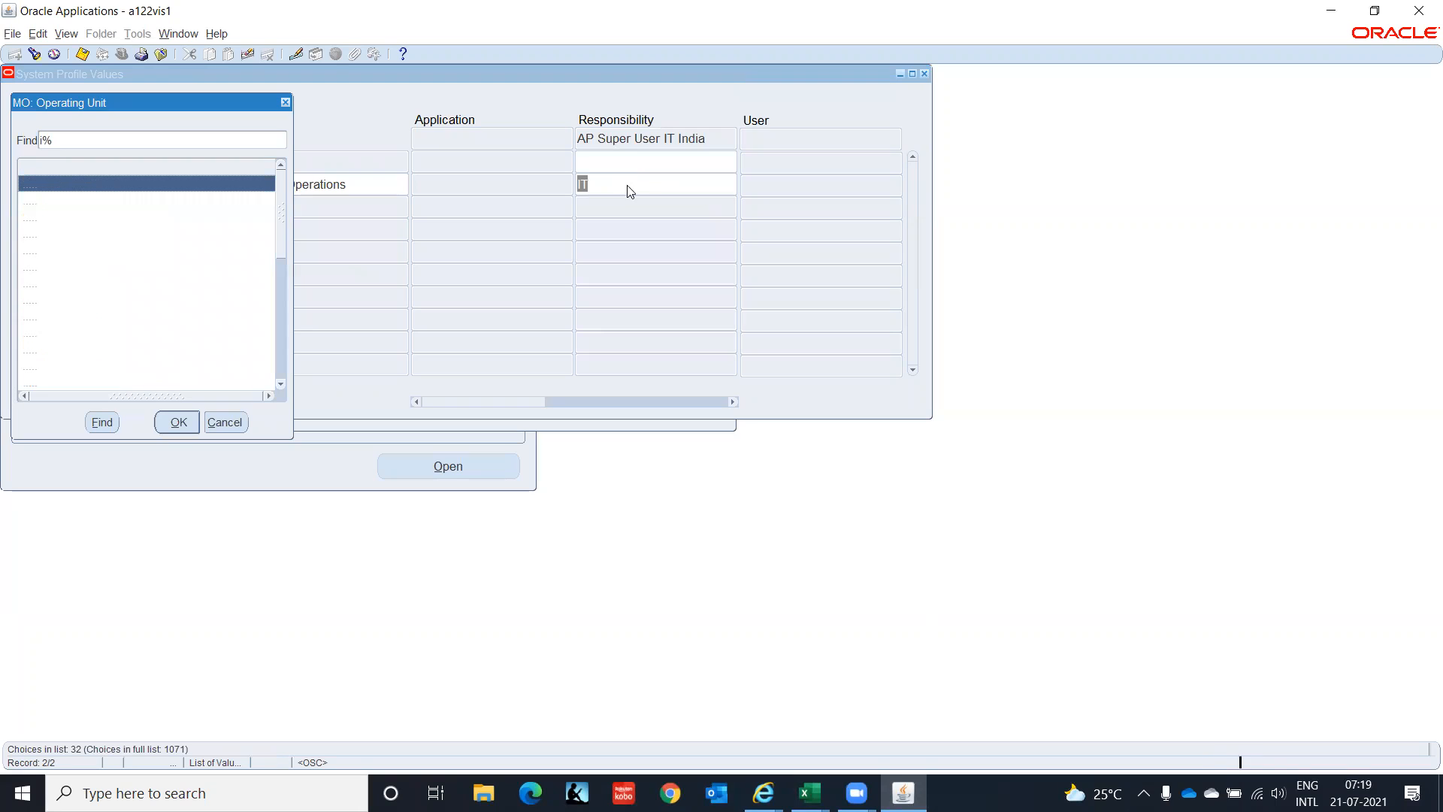
text(t)
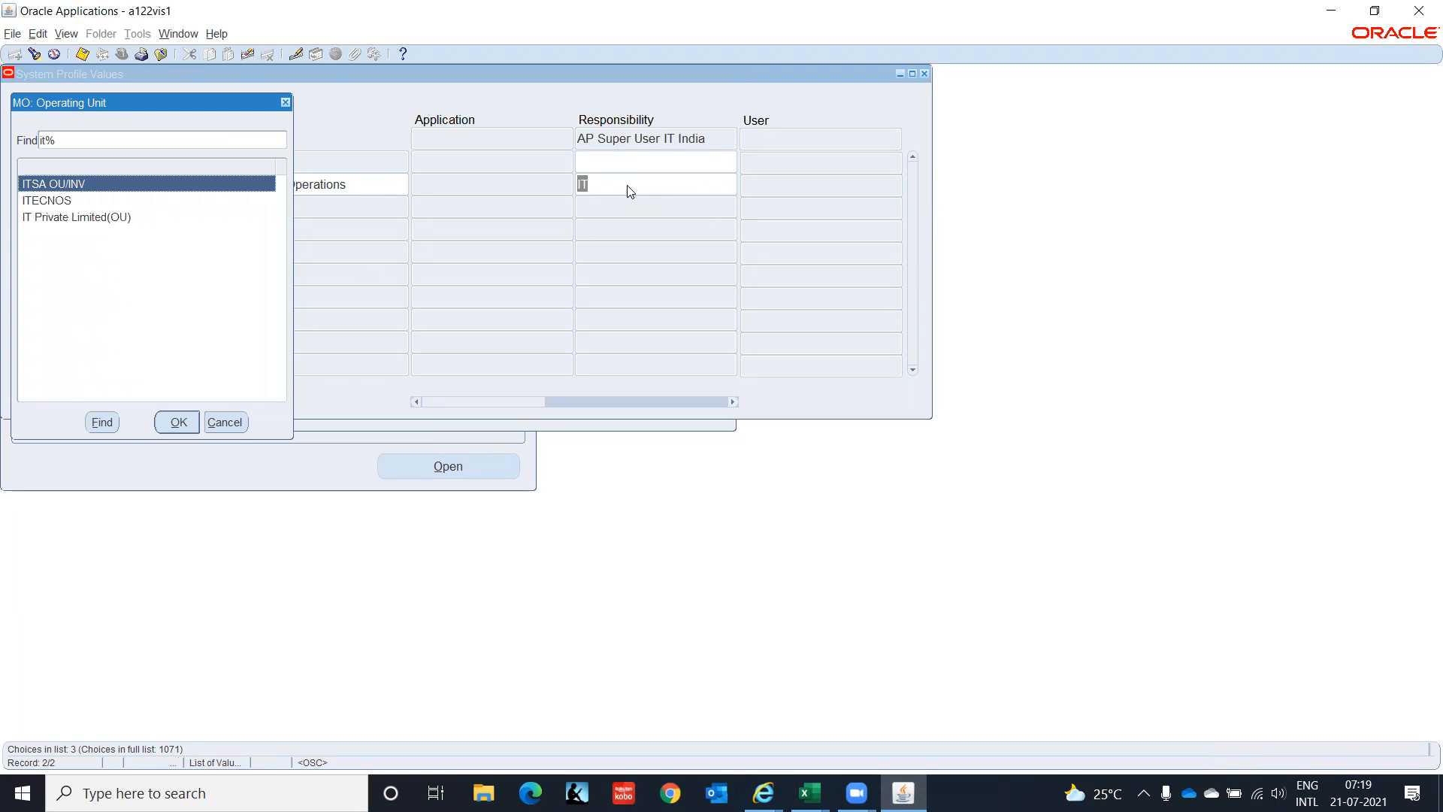
key(Down)
key(Down)
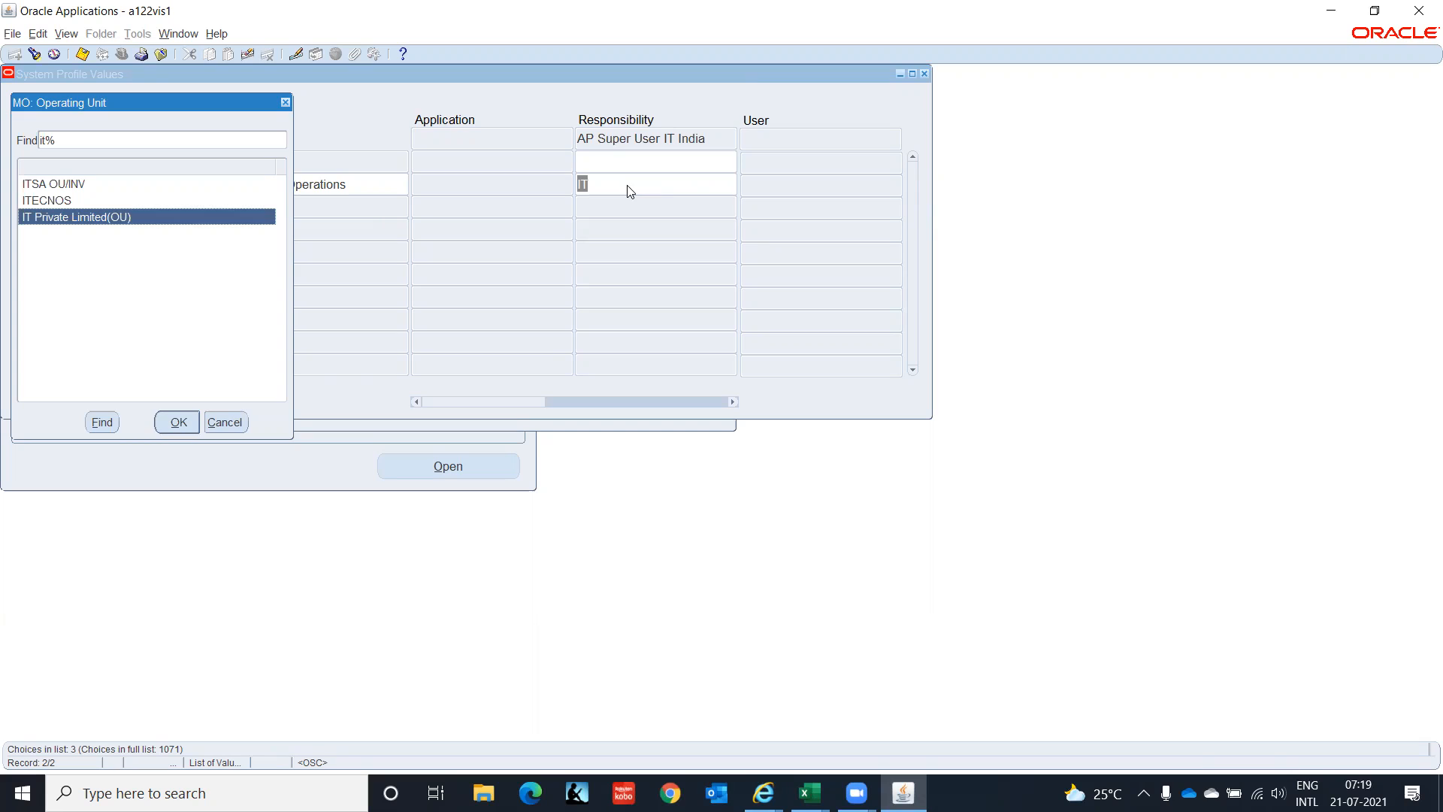
key(Return)
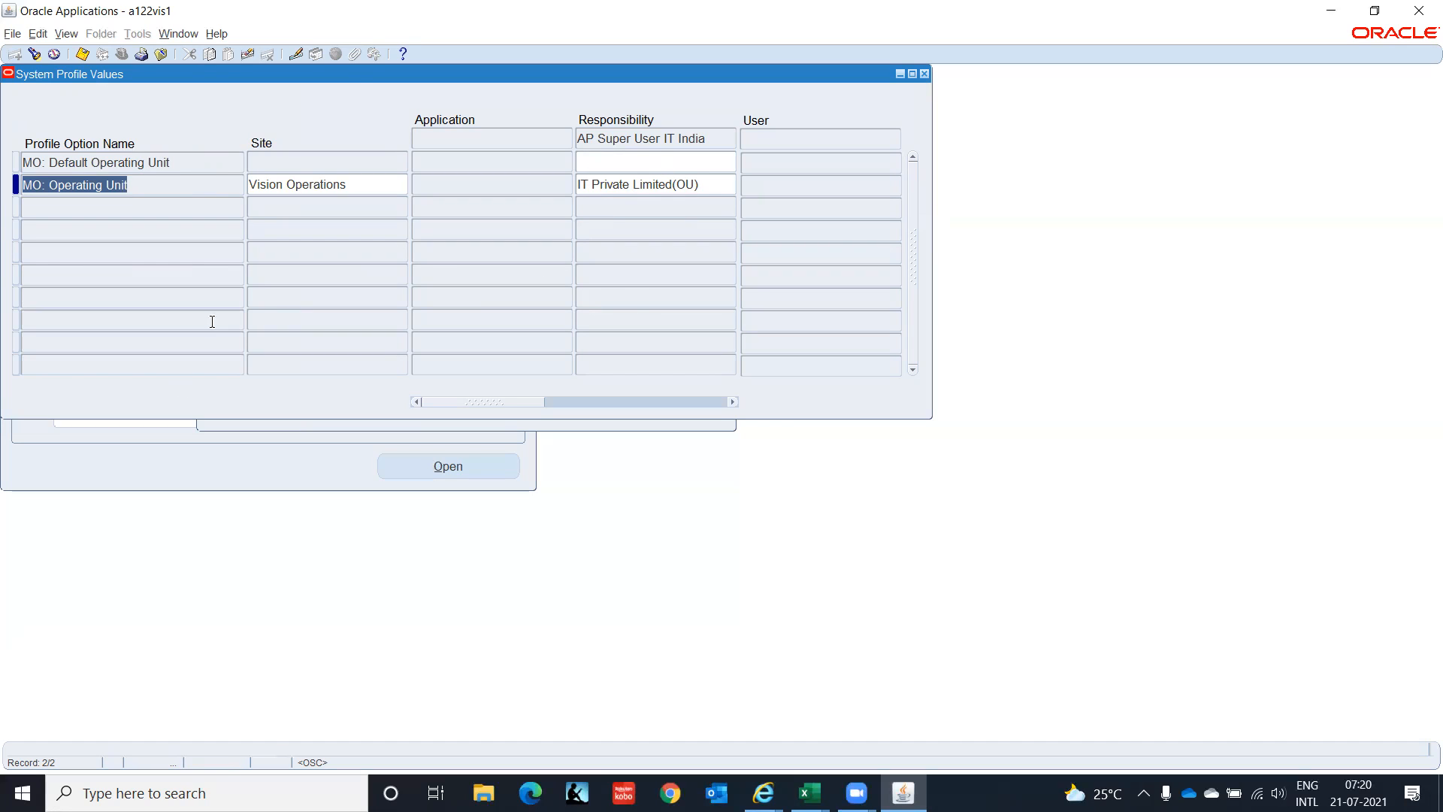
key(ctrl+s)
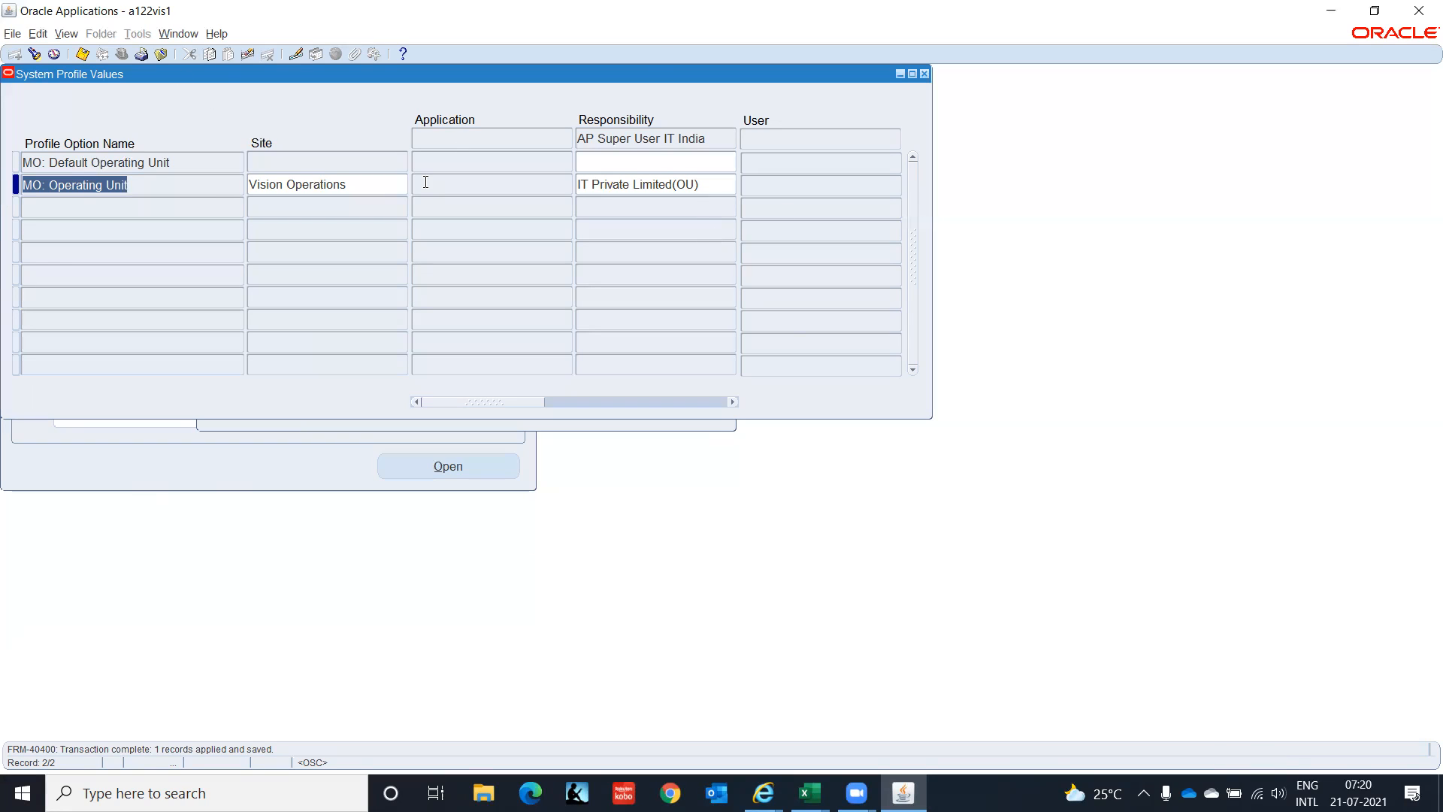
Mark tasks 1 and 2 as Done in F70 and F71 of the tracking spreadsheet.
click(925, 73)
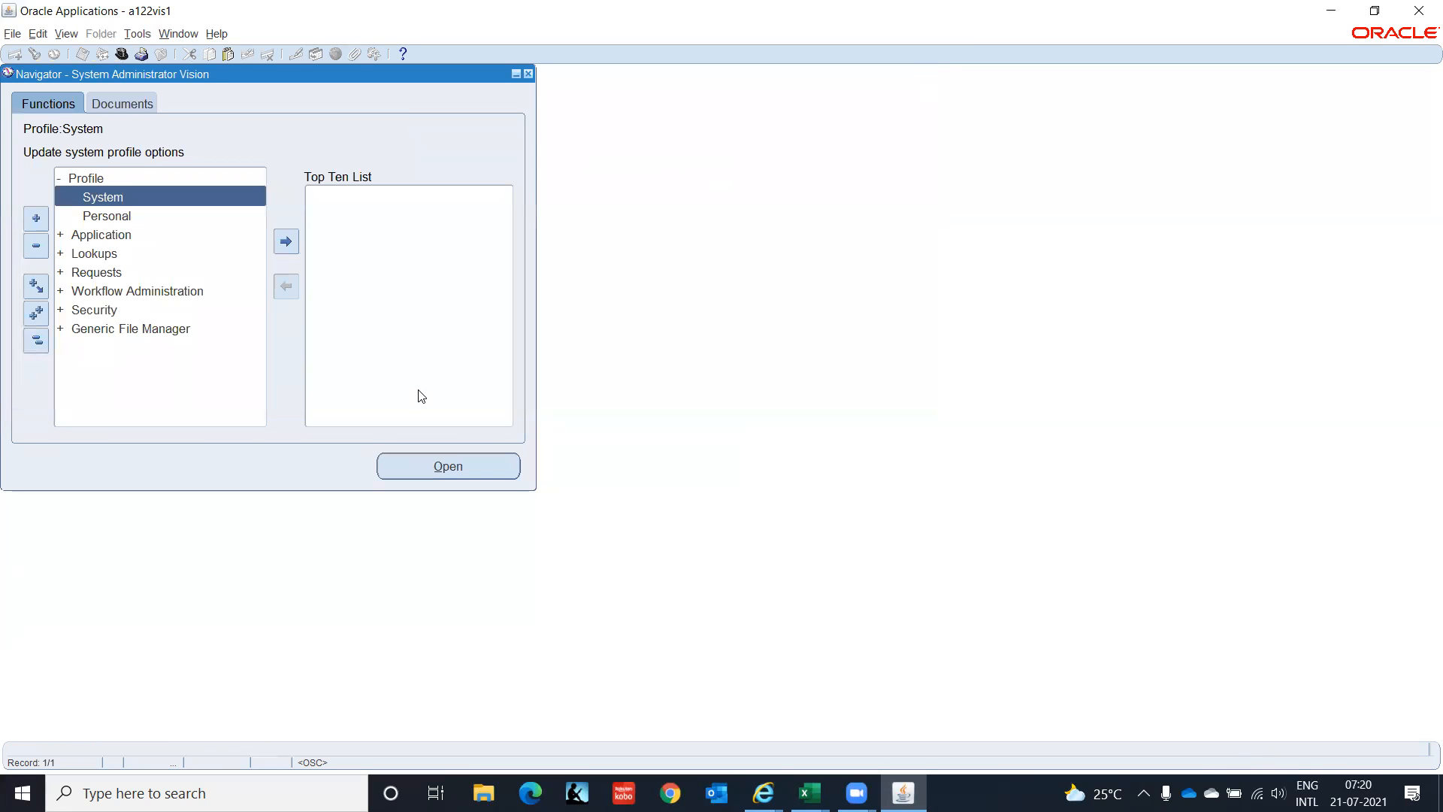
key(alt+Tab)
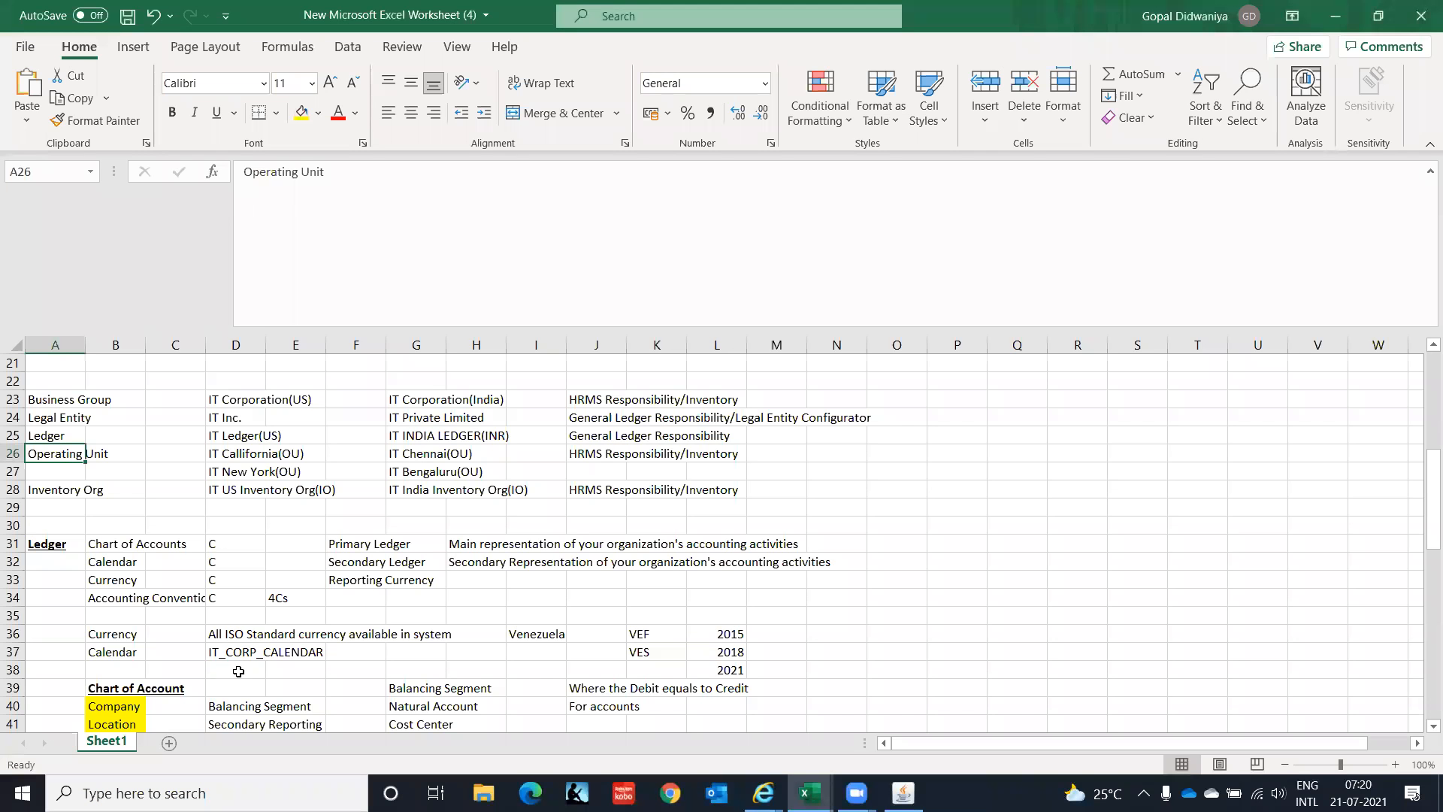
key(Down)
key(Down)
key(Down)
key(Down)
key(Down)
key(Down)
key(Down)
key(Down)
key(Down)
key(Down)
key(Down)
key(Down)
key(Down)
key(Down)
key(Down)
key(Down)
key(Down)
key(Down)
key(Down)
key(Down)
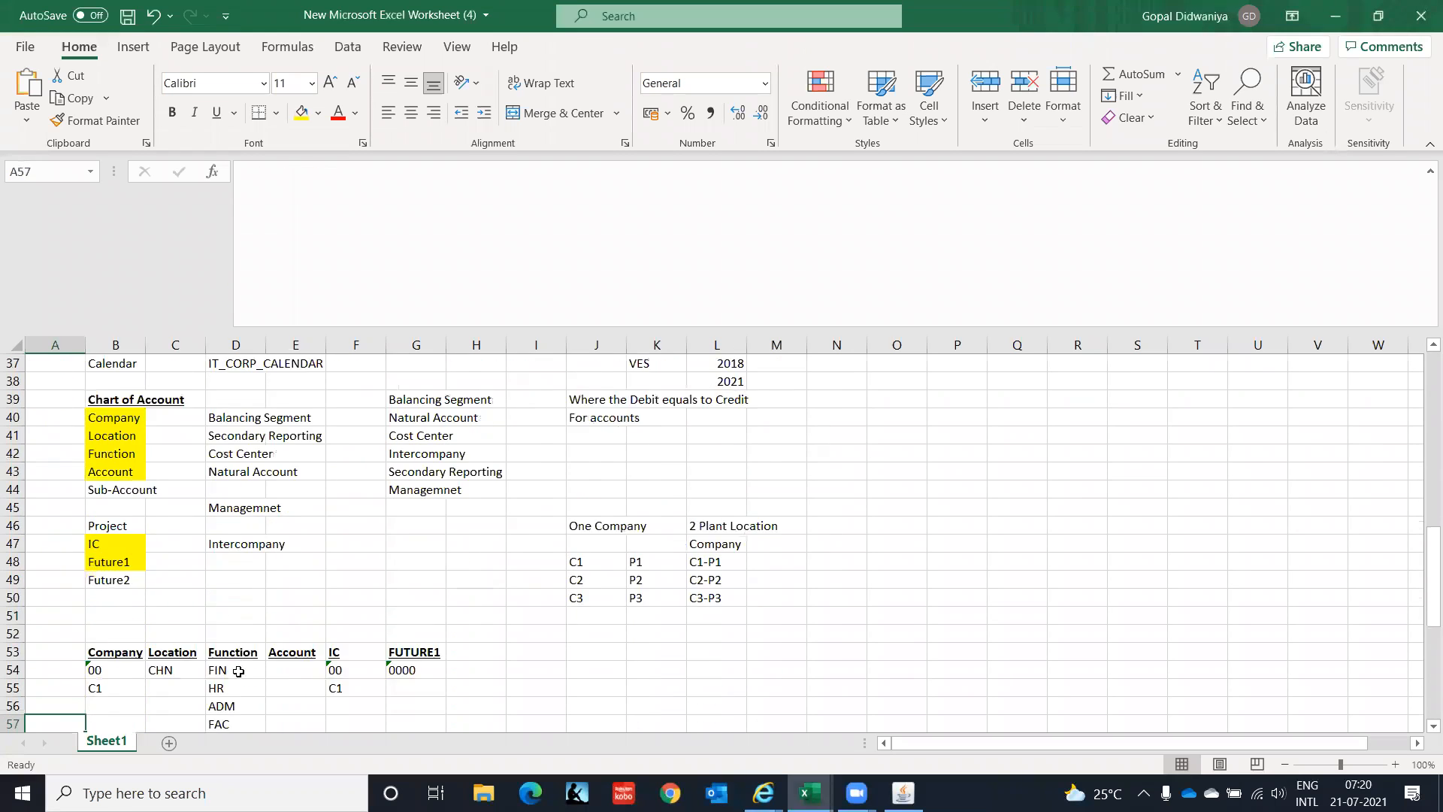
key(Down)
key(Down)
key(Down)
key(Down)
key(Down)
key(Down)
key(Down)
key(Down)
key(Down)
key(Down)
key(Down)
key(Down)
key(Down)
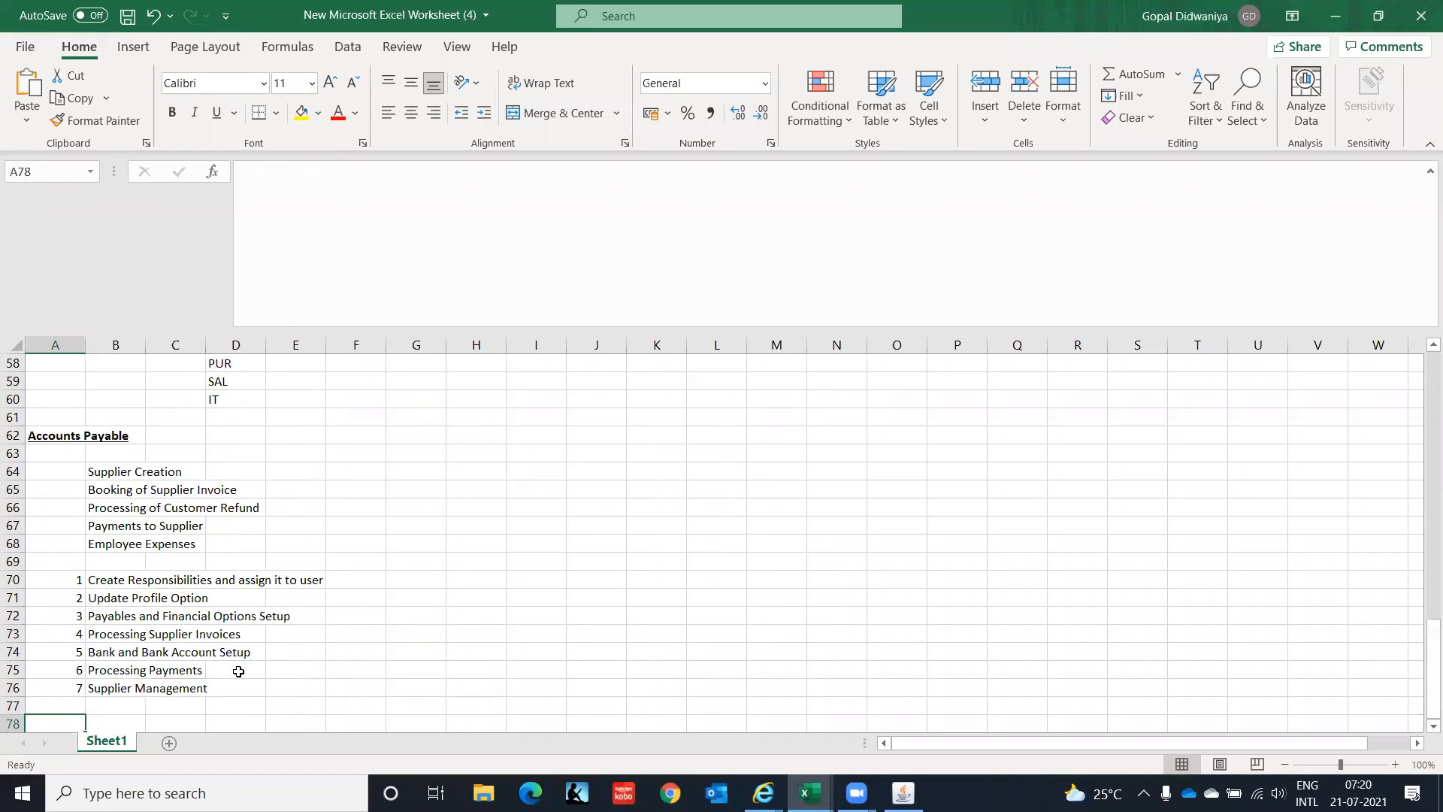
key(Up)
key(Up)
key(Up)
key(Up)
key(Up)
key(Up)
key(Up)
key(Up)
key(Up)
key(Up)
key(Up)
key(Up)
key(Up)
key(Up)
key(Up)
key(Up)
key(Up)
key(Up)
key(Down)
key(Down)
key(Down)
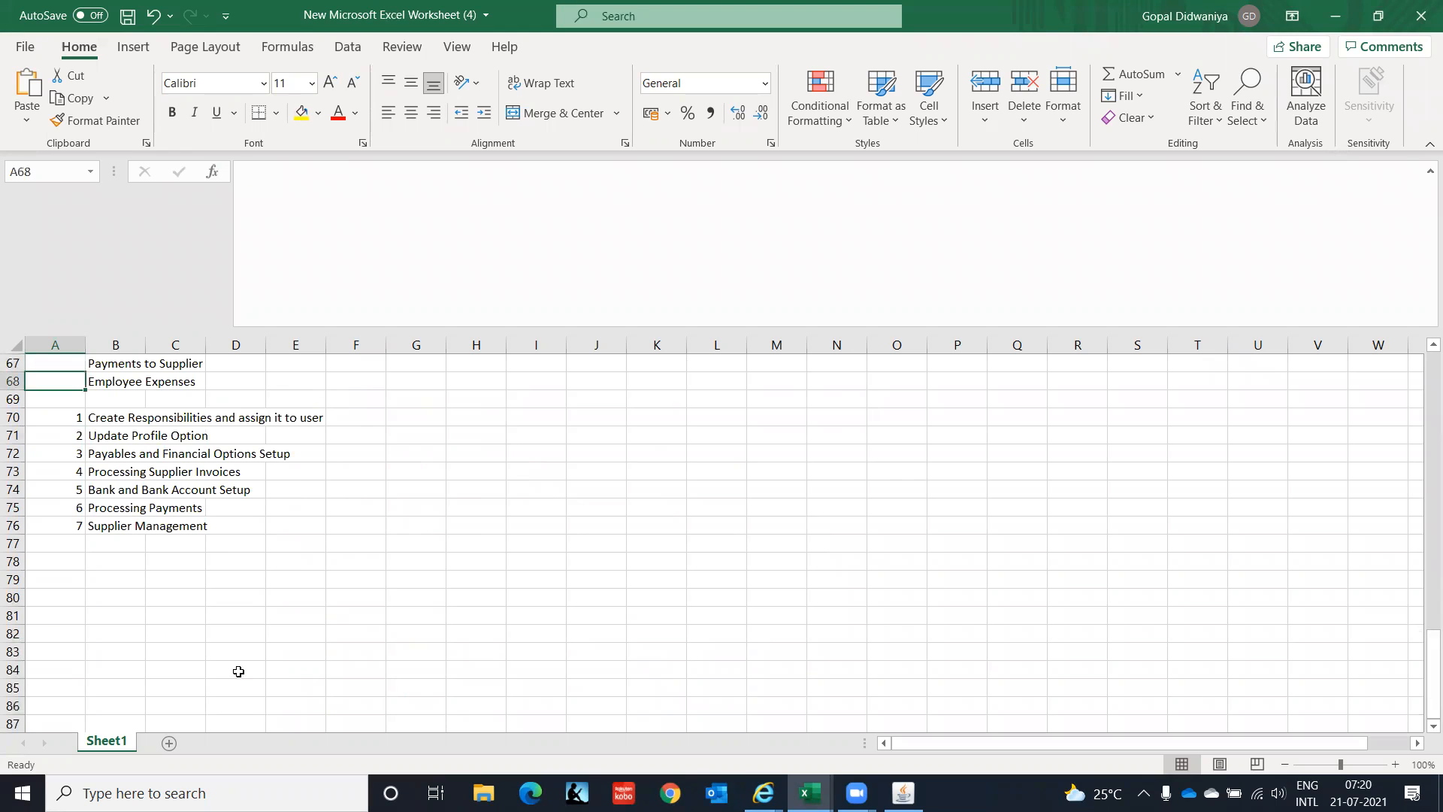
key(Right)
key(Right)
key(Right)
key(Right)
key(Right)
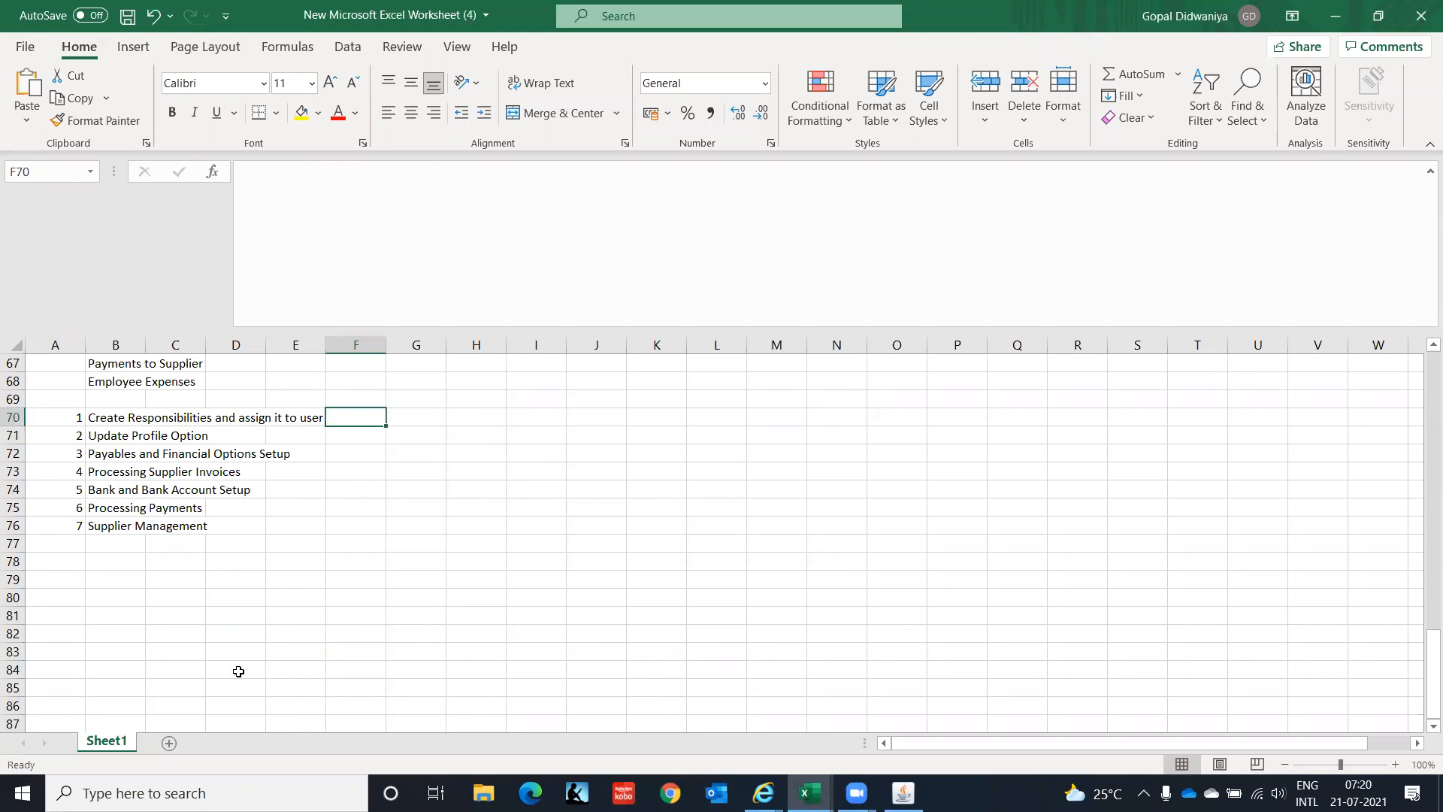
text(Done)
key(Return)
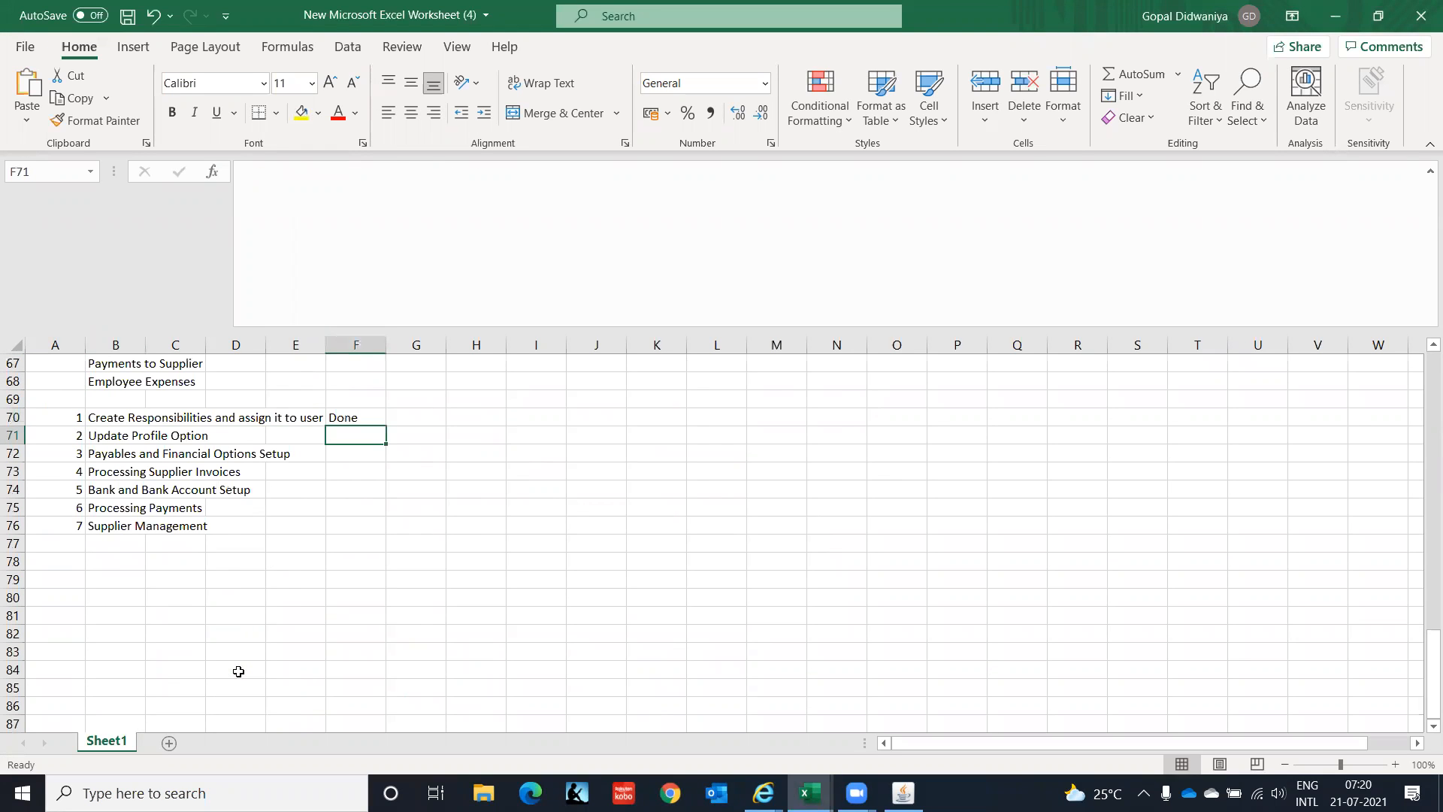
text(Done)
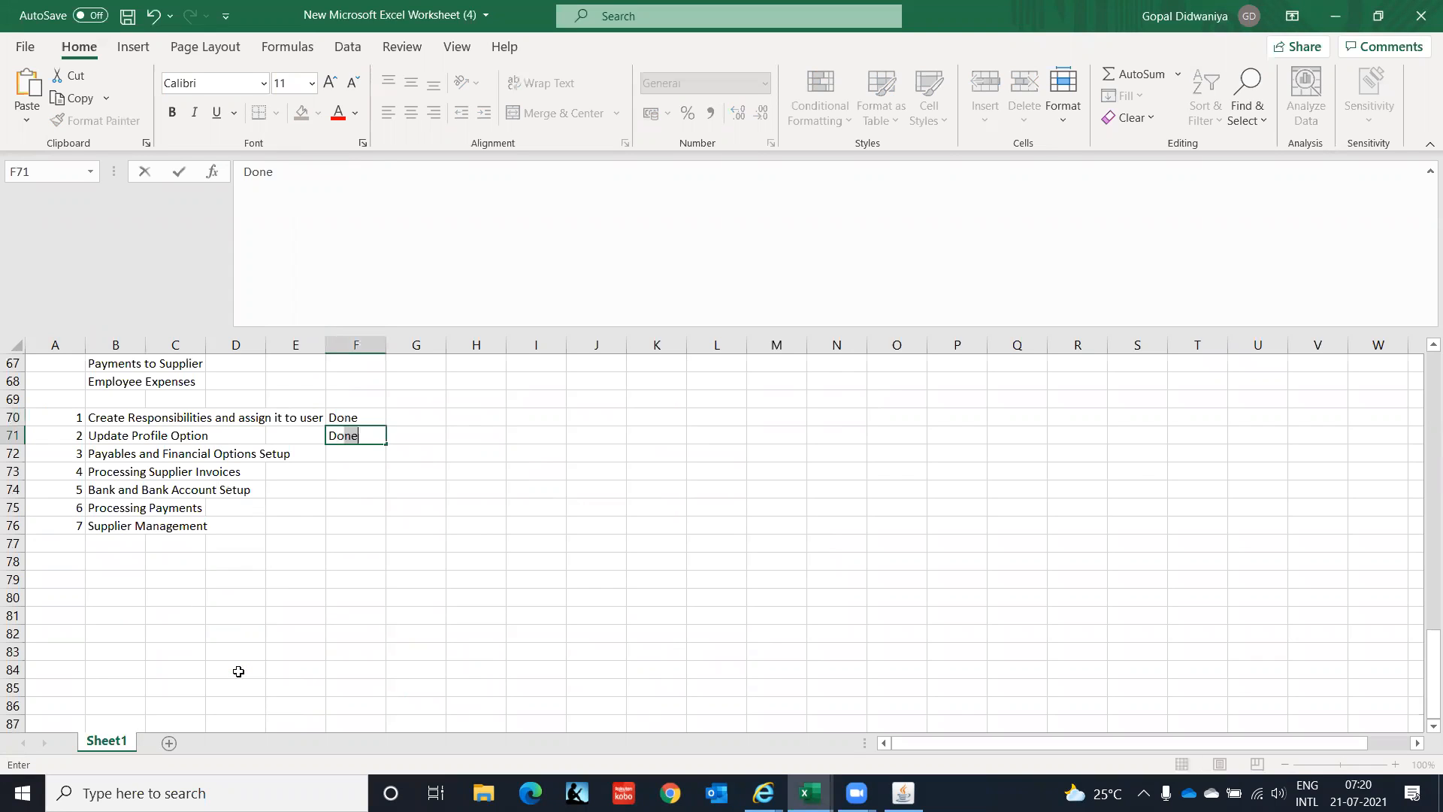
key(Return)
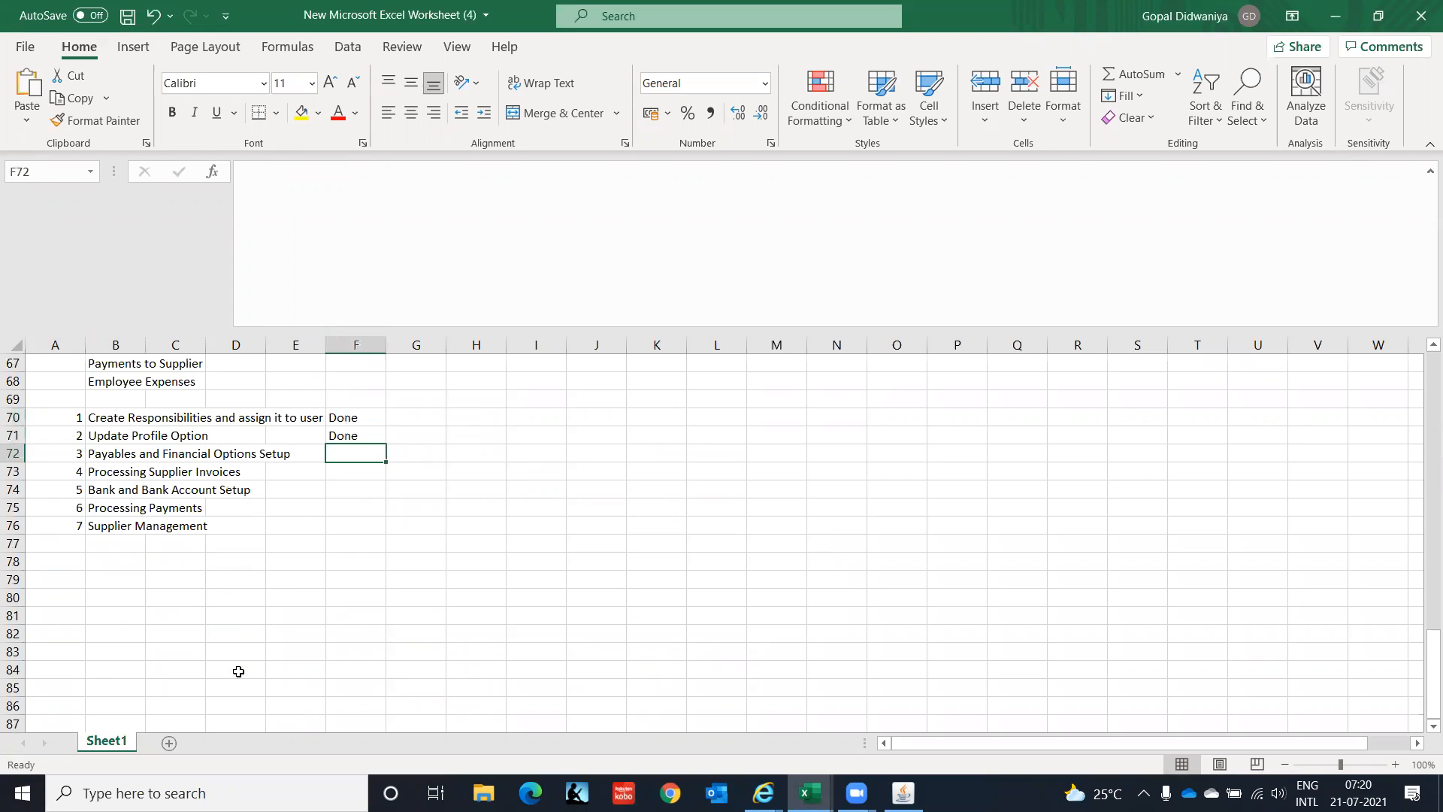
key(alt+Tab)
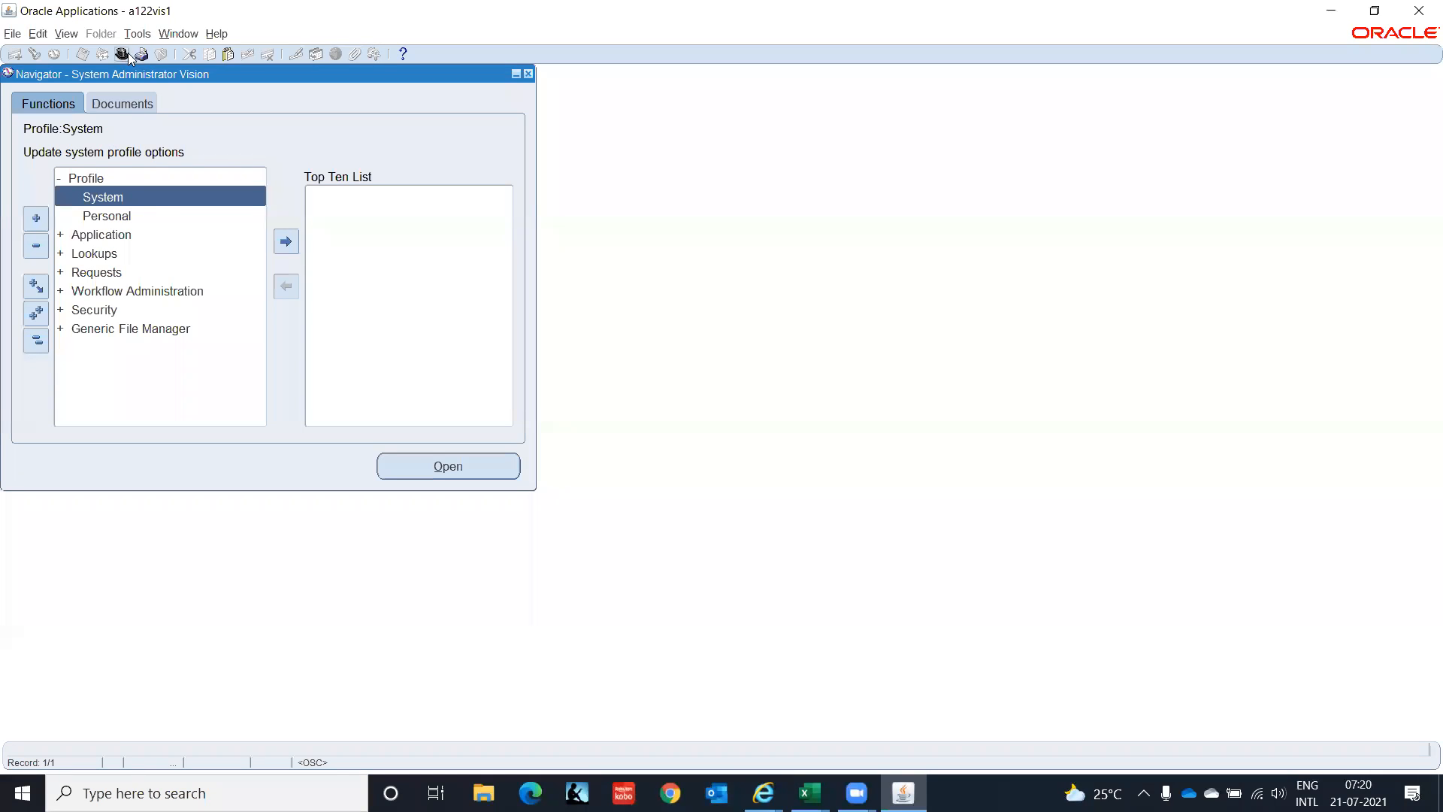
Switch the session to the AP Super User IT India responsibility.
click(120, 55)
key(Down)
key(Up)
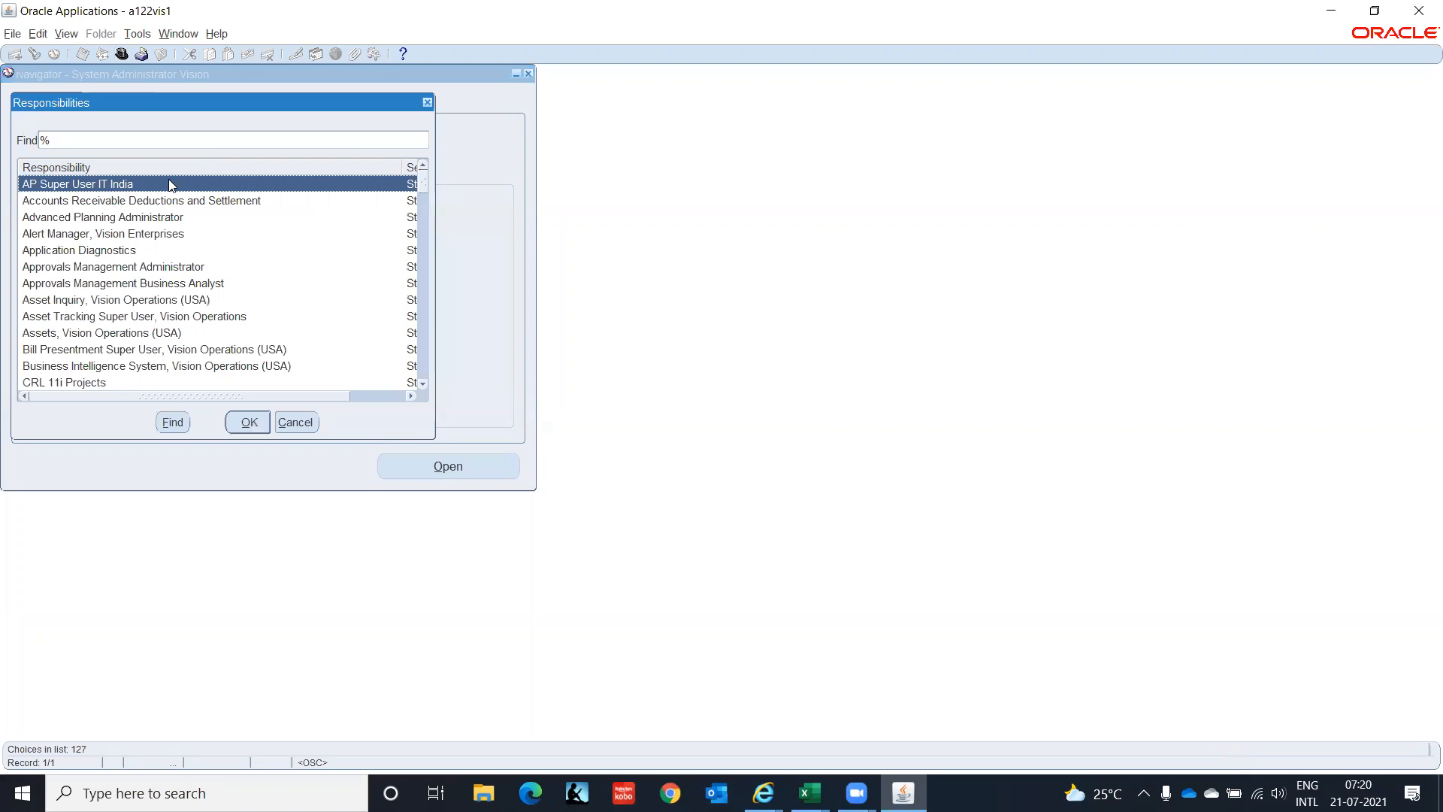
click(250, 424)
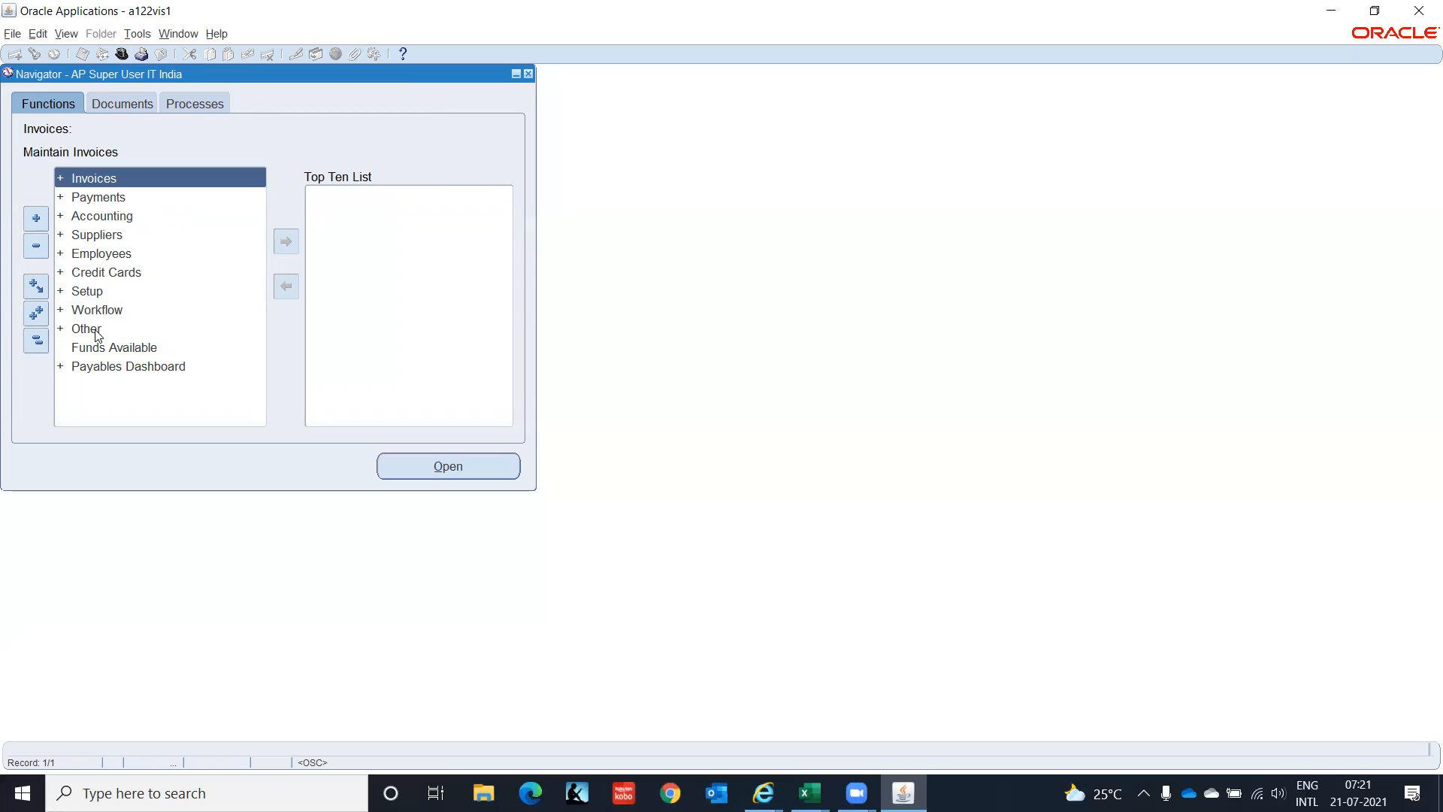
click(67, 373)
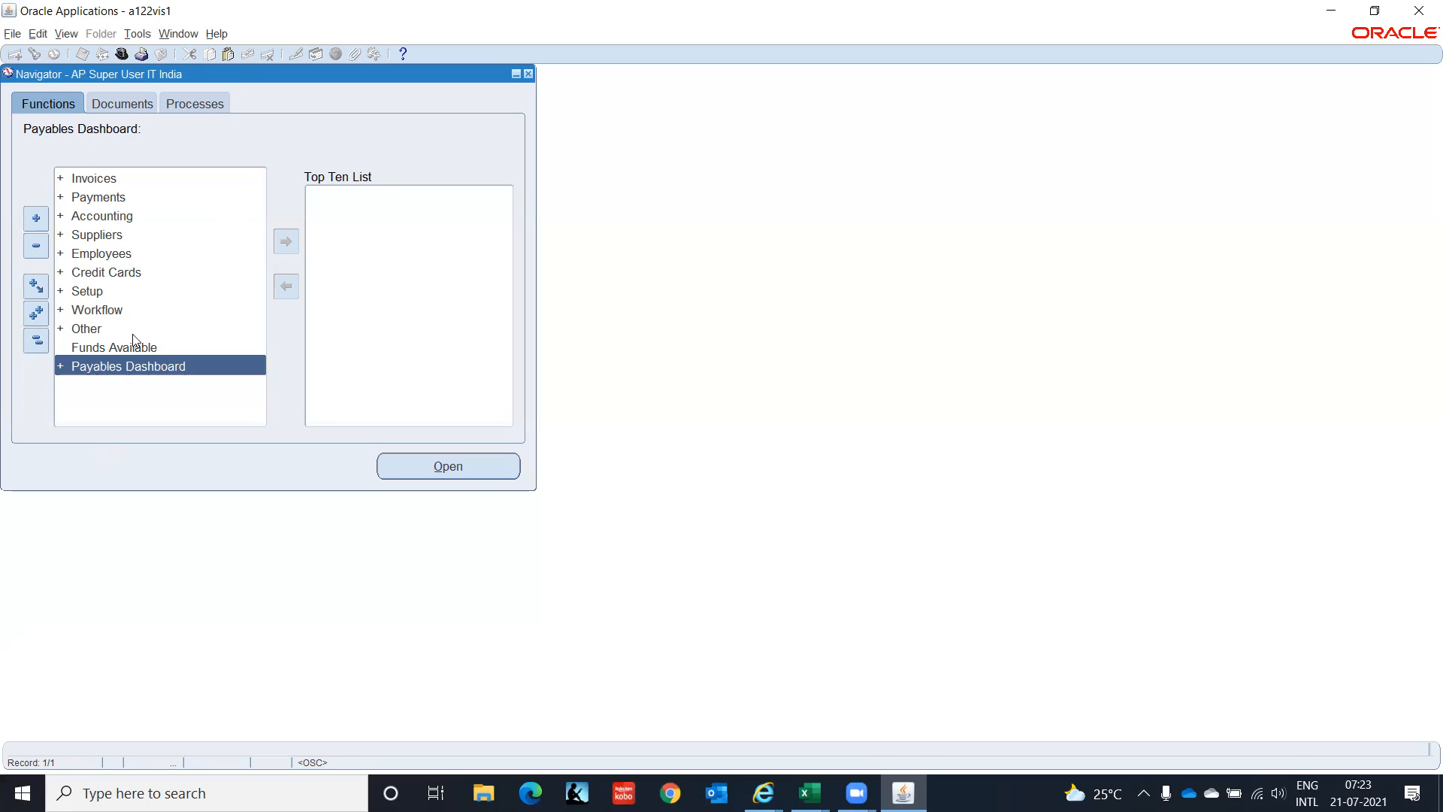
Expand Setup > Options in the Payables Navigator to show Financials Options.
click(81, 294)
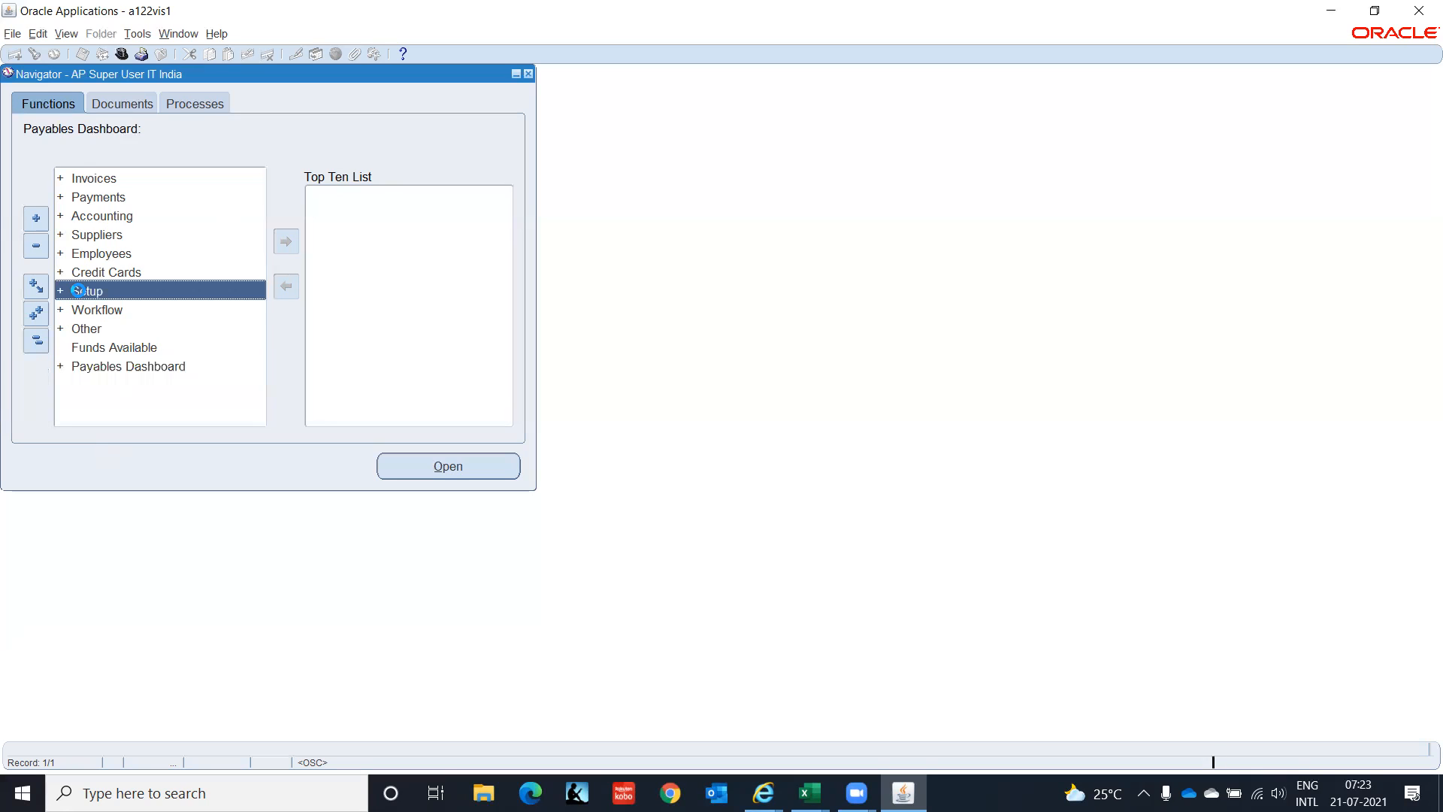
double_click(79, 291)
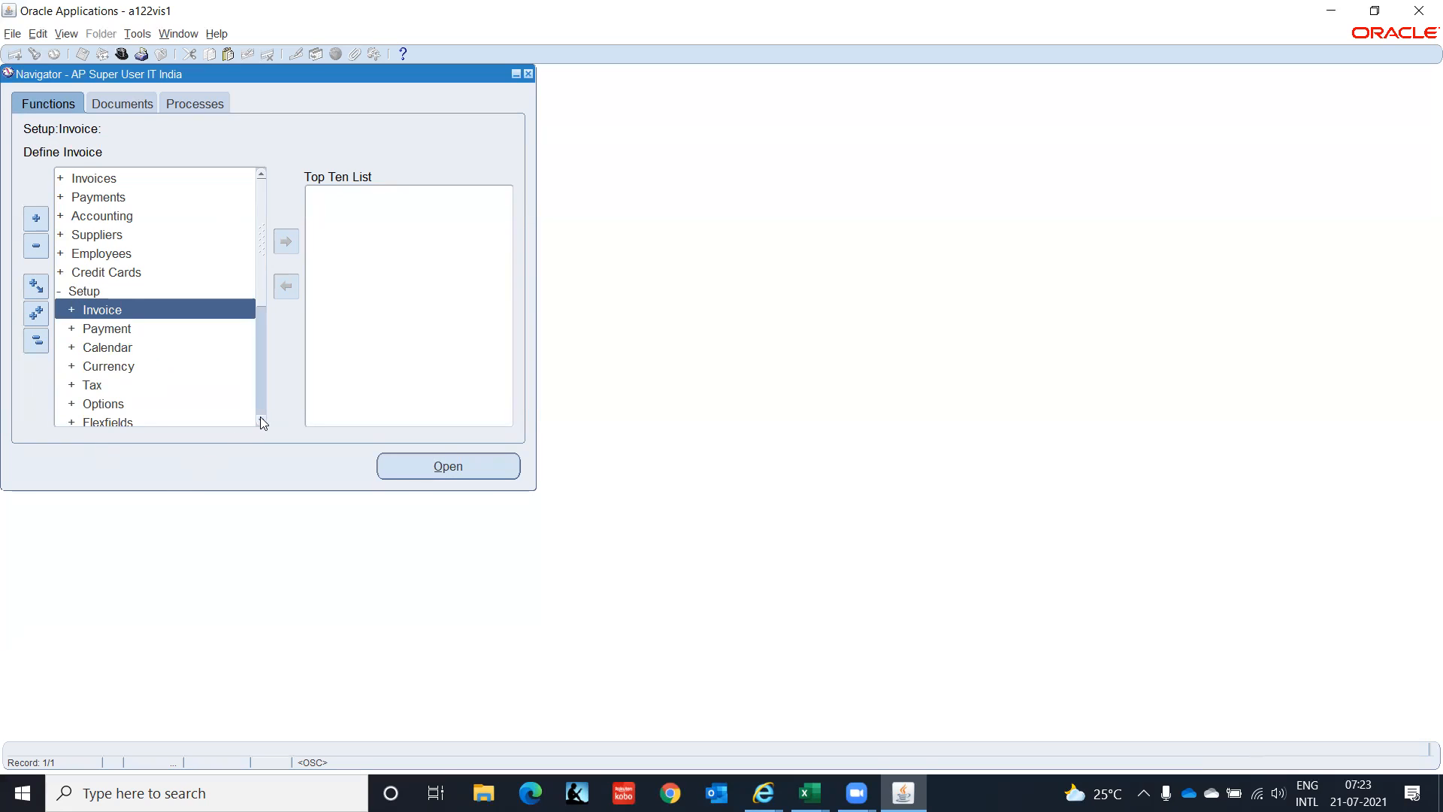
scroll(259, 417, down, 3)
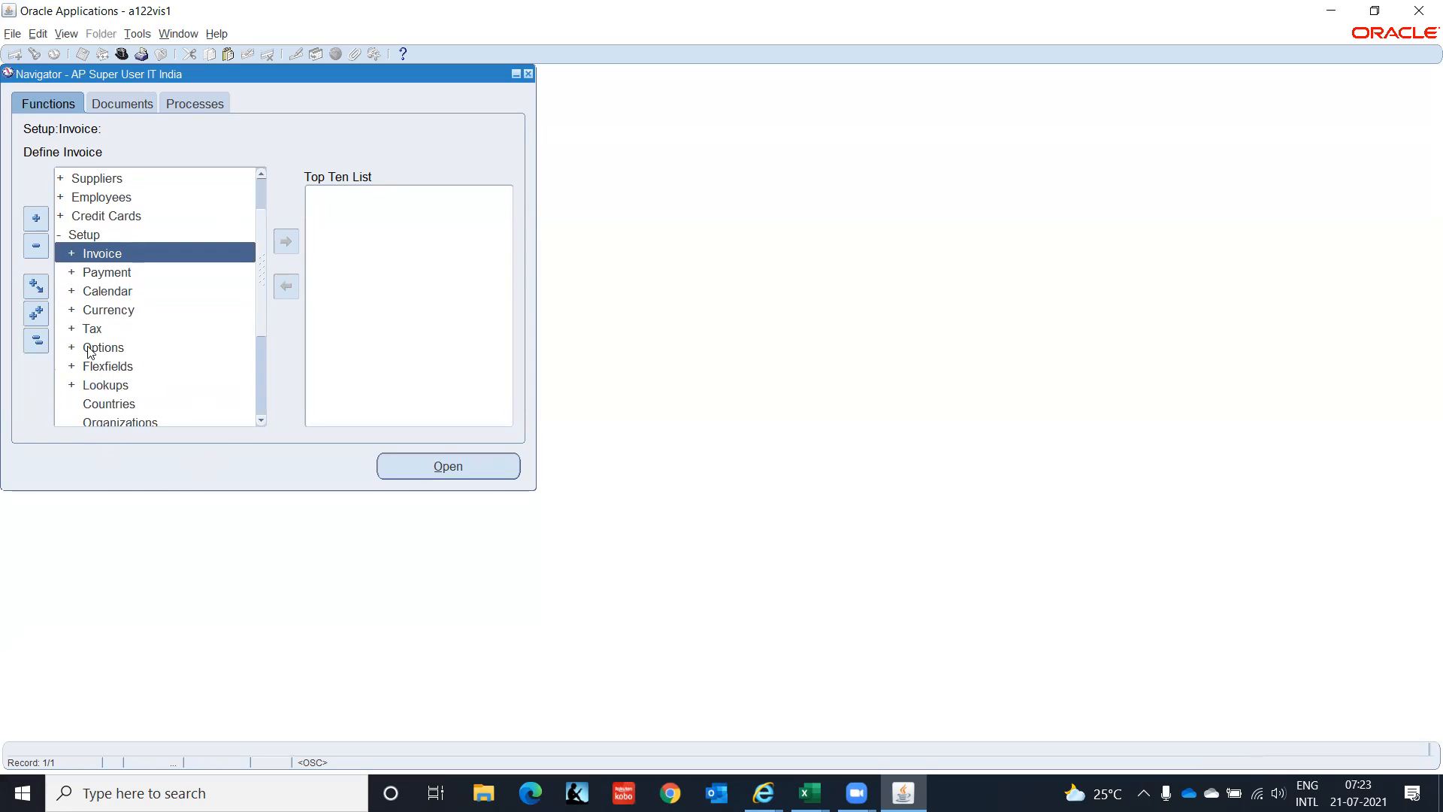
click(87, 349)
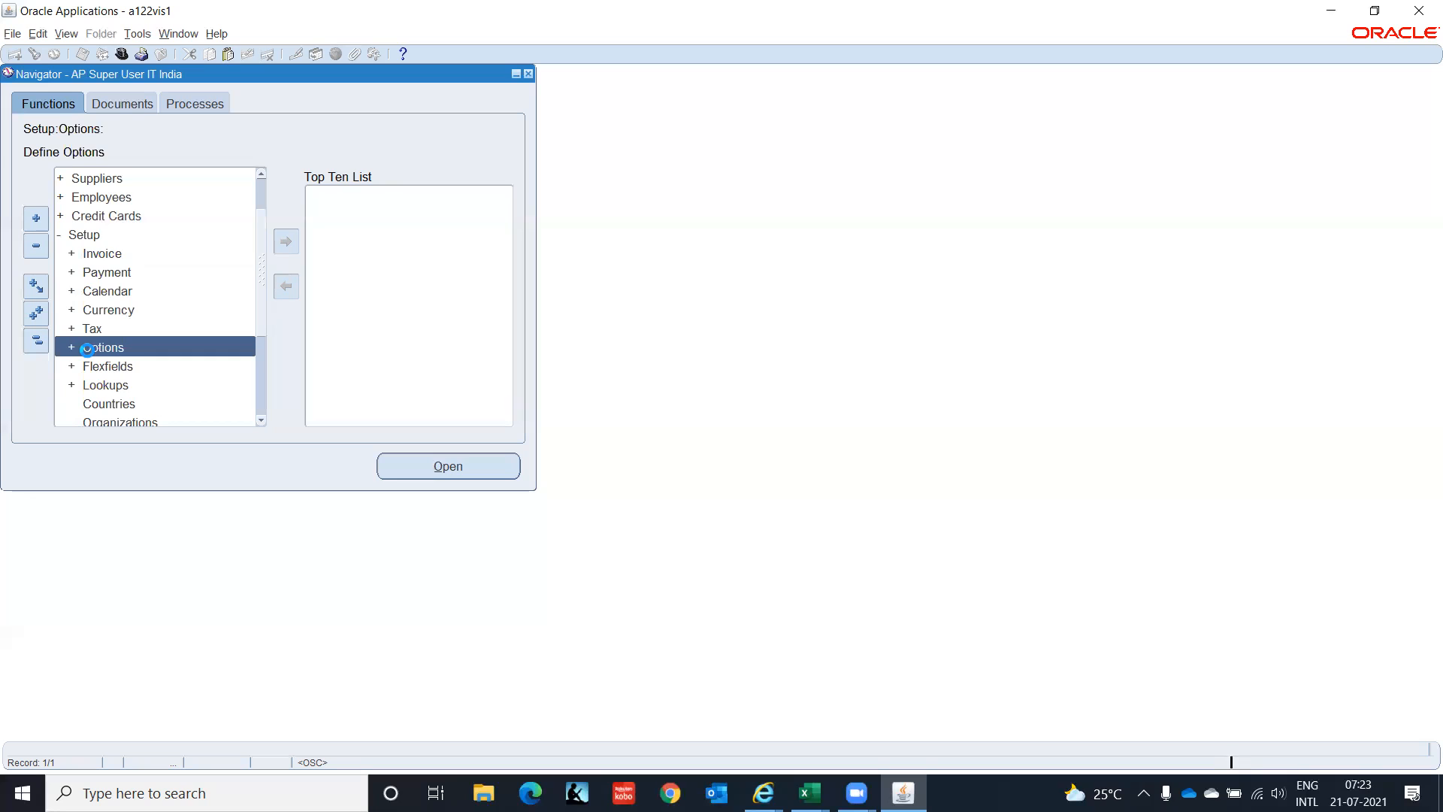
double_click(88, 349)
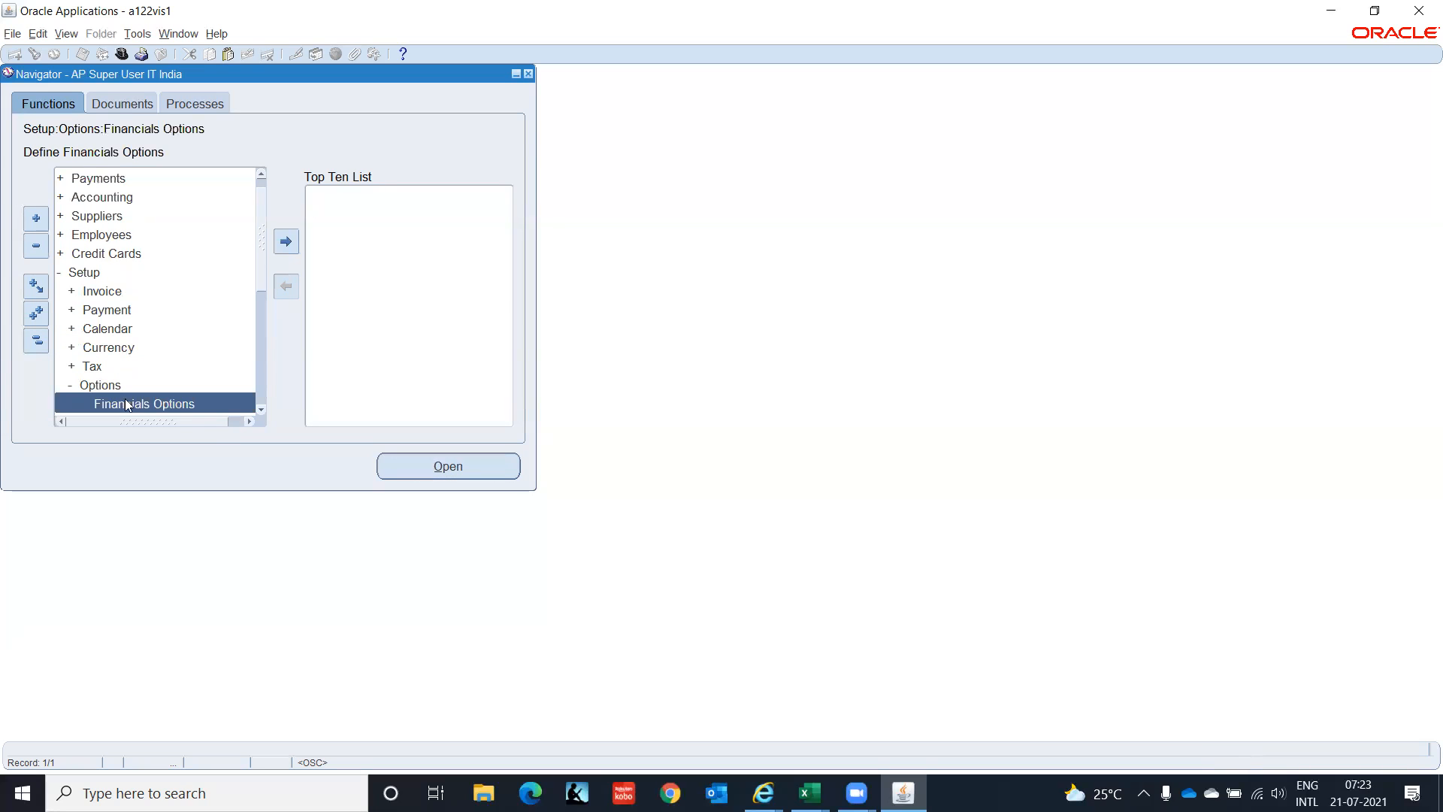
click(261, 411)
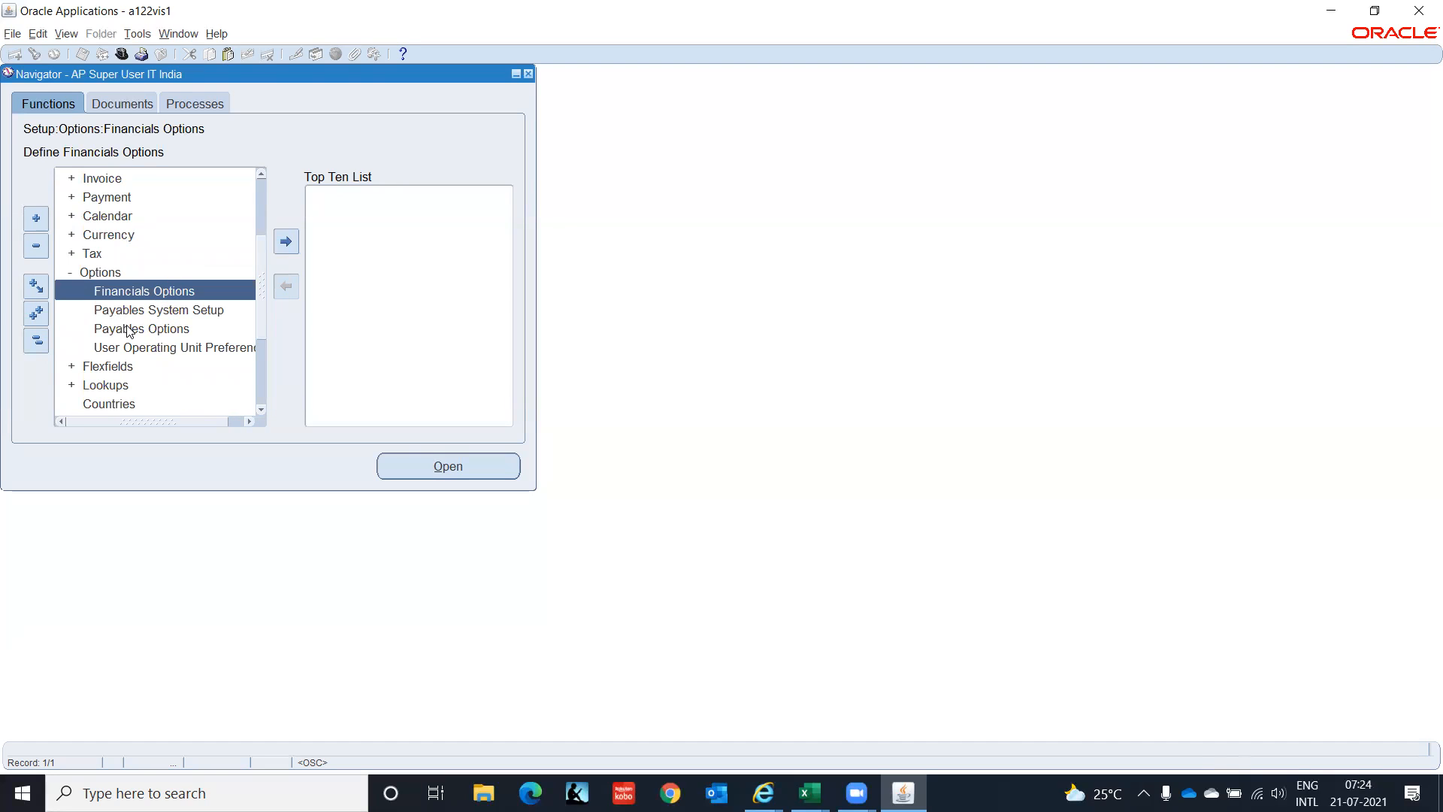
Open Financials Options, enter 1 in Future Periods, and move to the Liability account field.
double_click(161, 293)
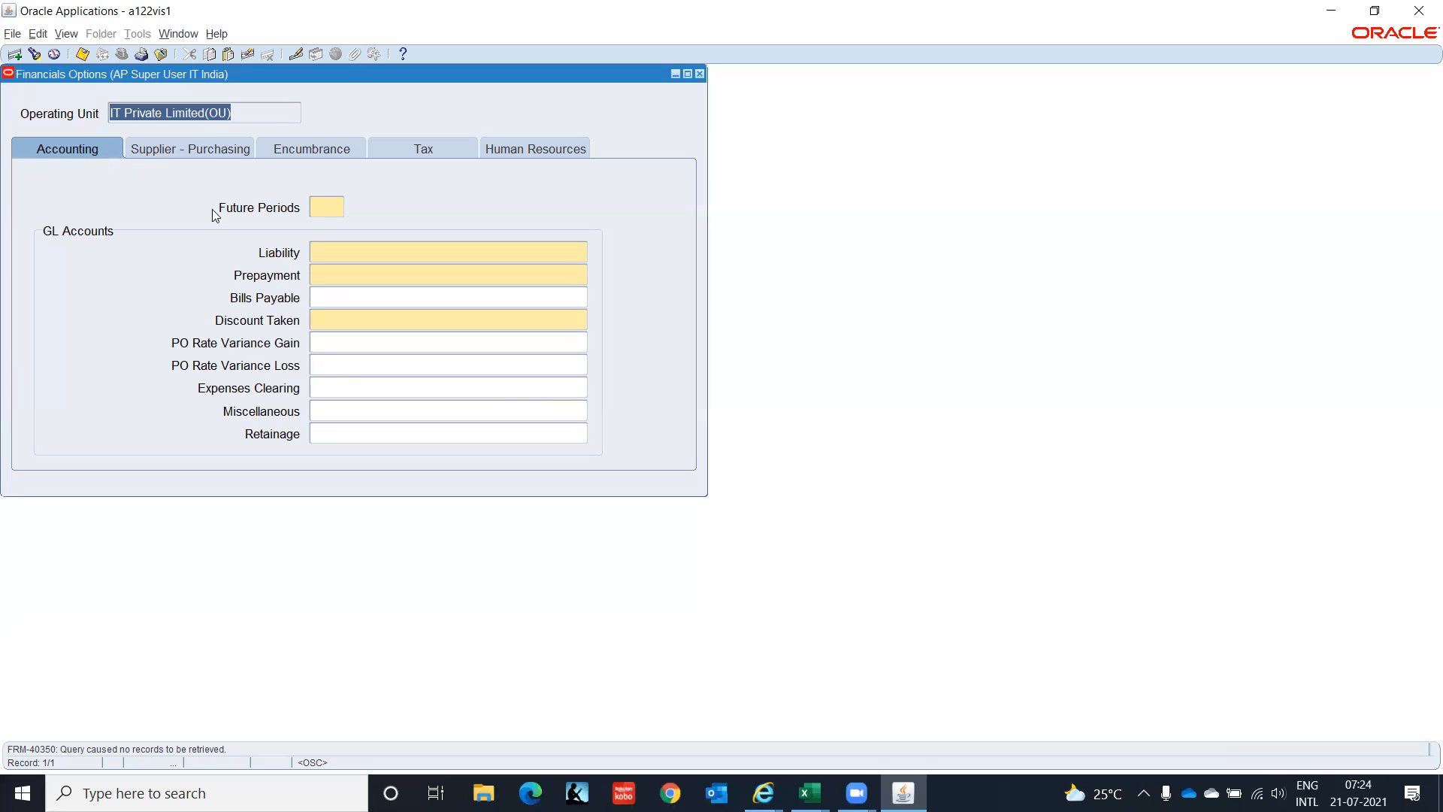
click(323, 207)
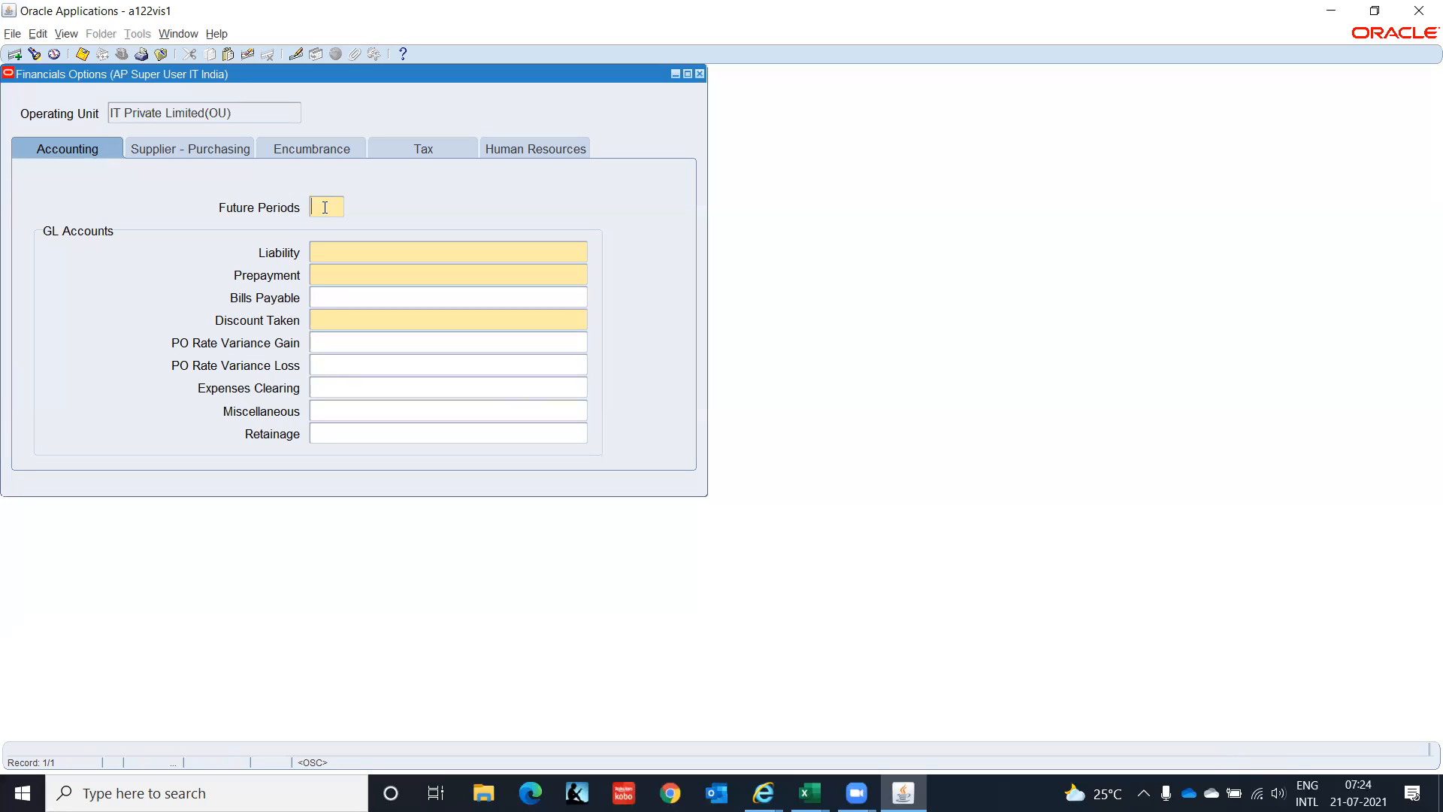
text(1)
click(342, 250)
Enter company C1 and location CHN in the Liability account segments.
click(583, 250)
text(C1)
key(Tab)
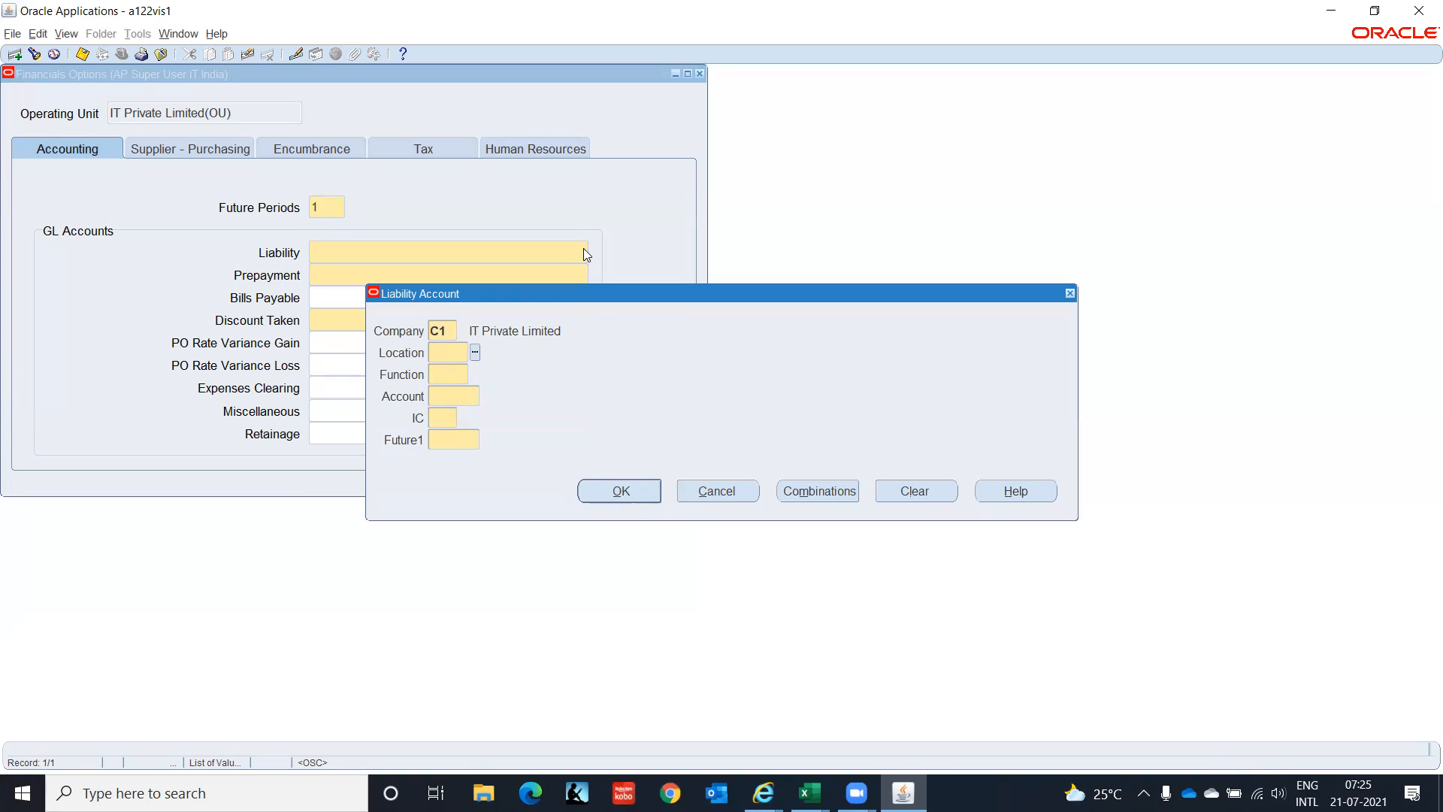
text(CHN)
key(Tab)
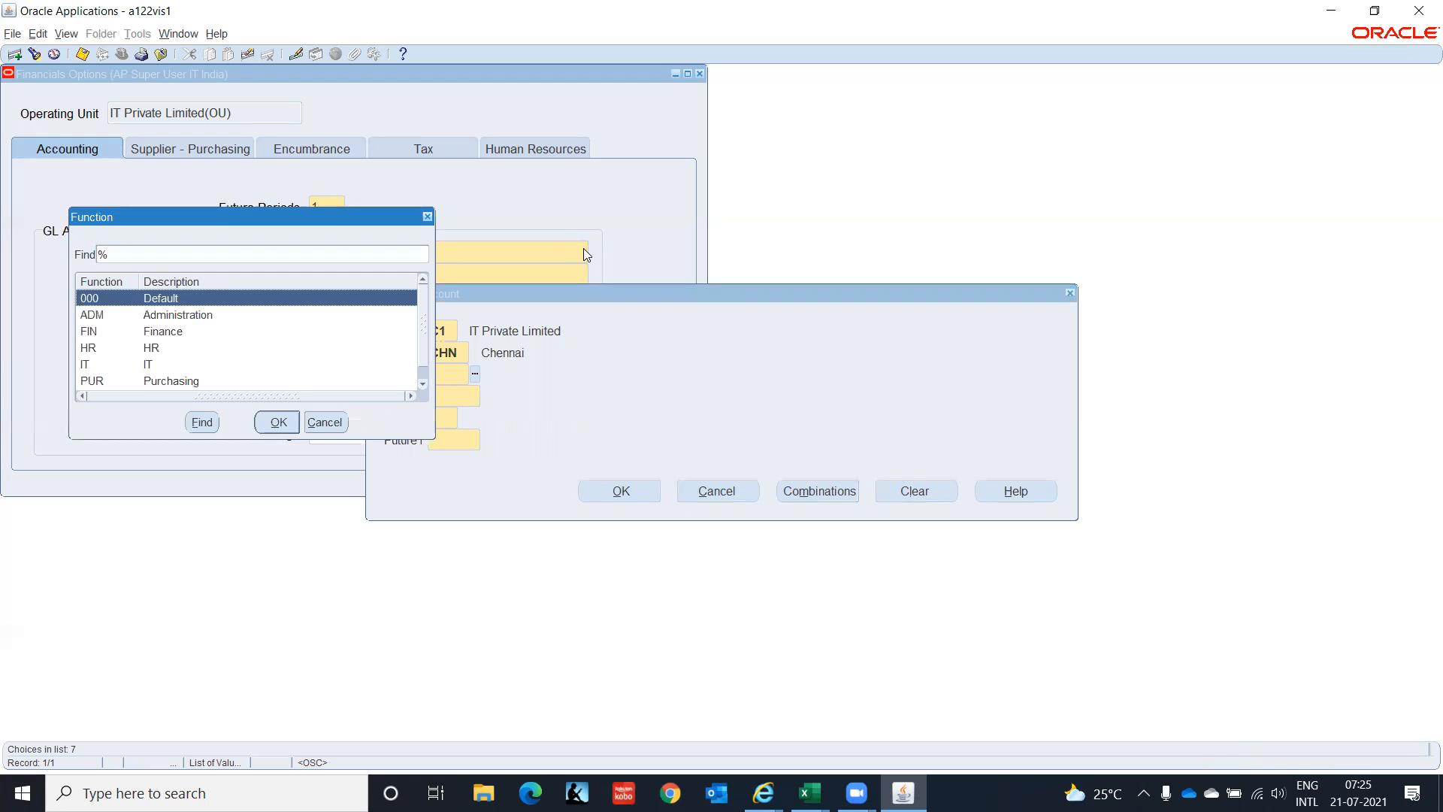
Pick function PUR and account 2210 Accounts Payable, then enter IC 00 and Future1 0000.
key(Down)
key(Down)
key(Down)
key(Down)
key(Down)
key(Down)
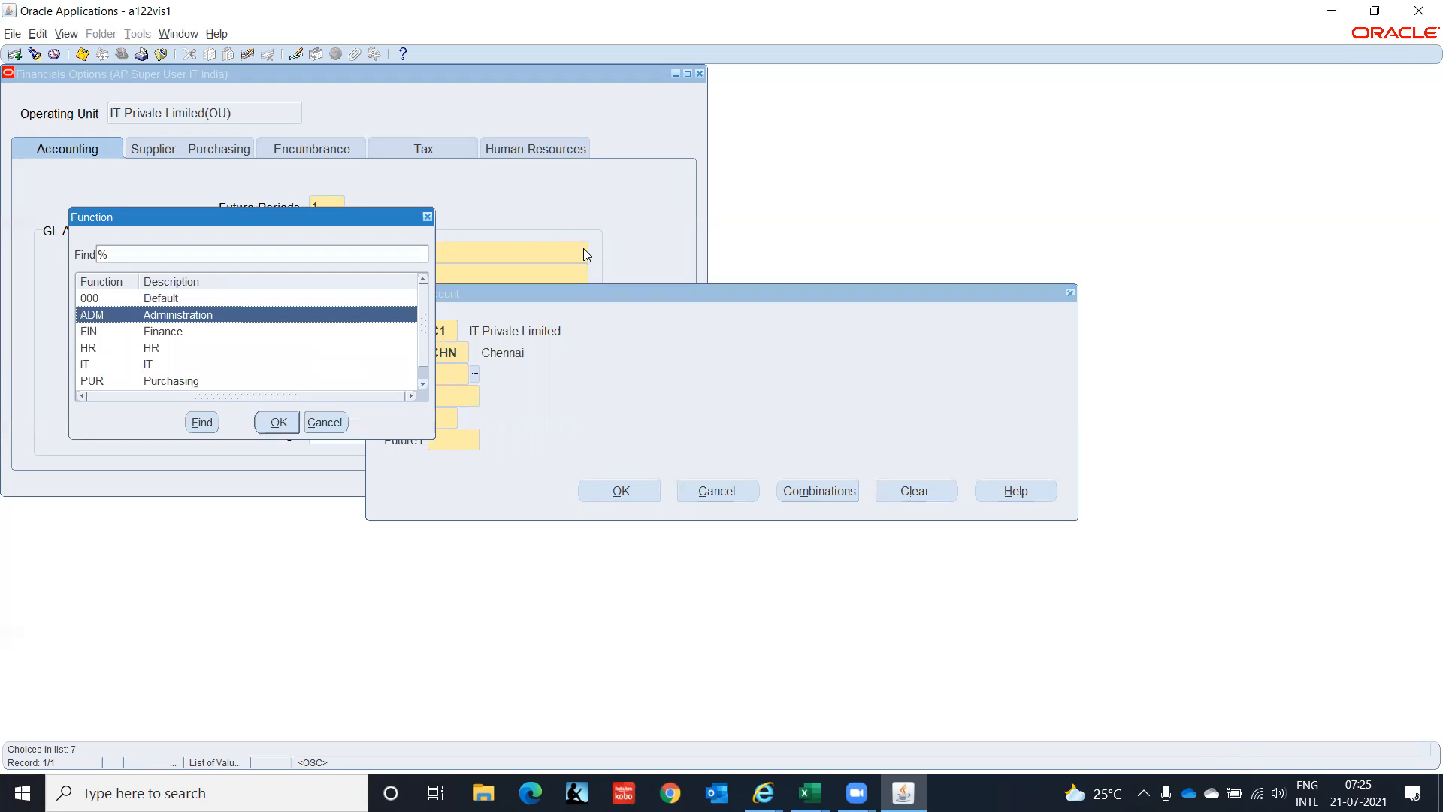
key(Up)
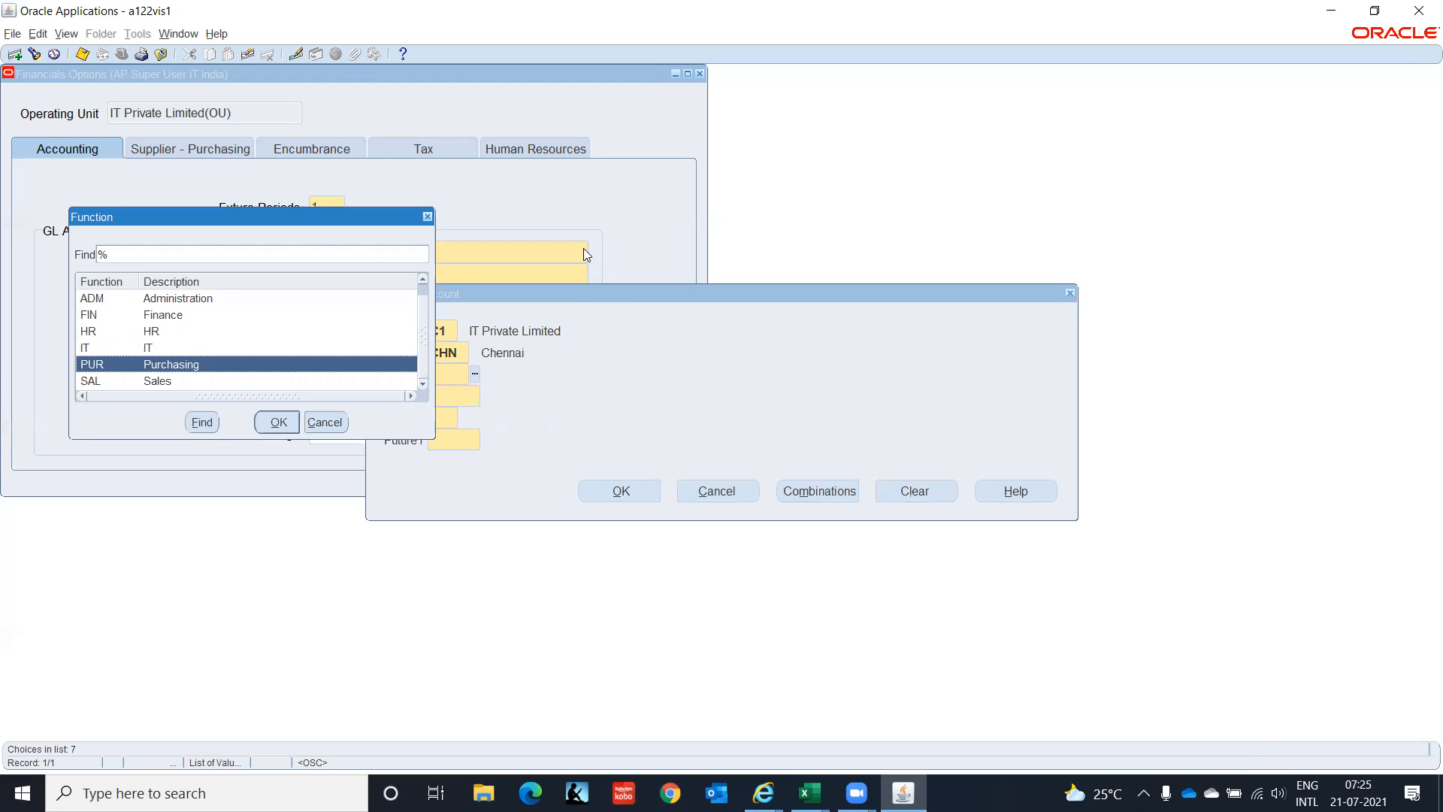
key(Return)
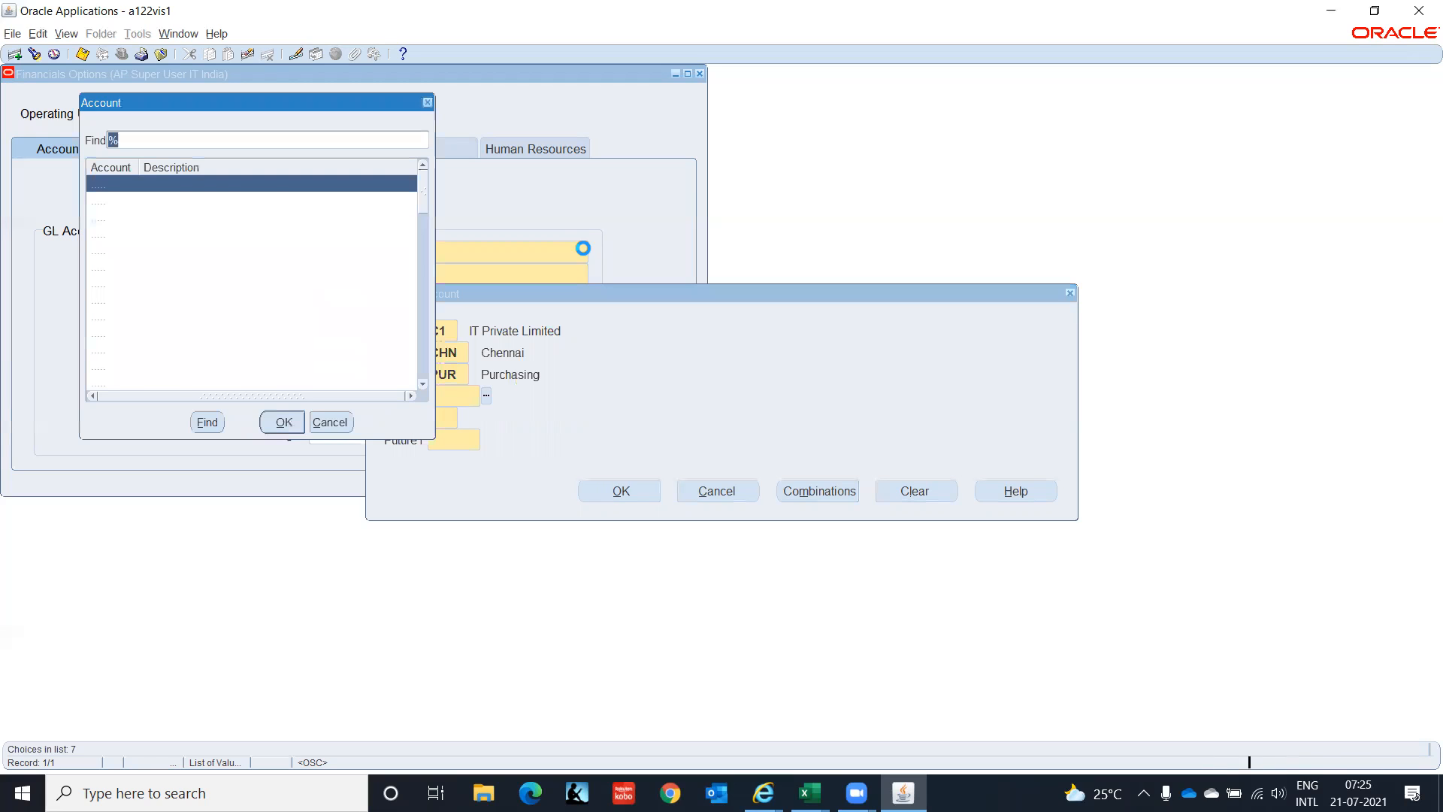
key(Down)
key(Down)
key(Down)
key(Down)
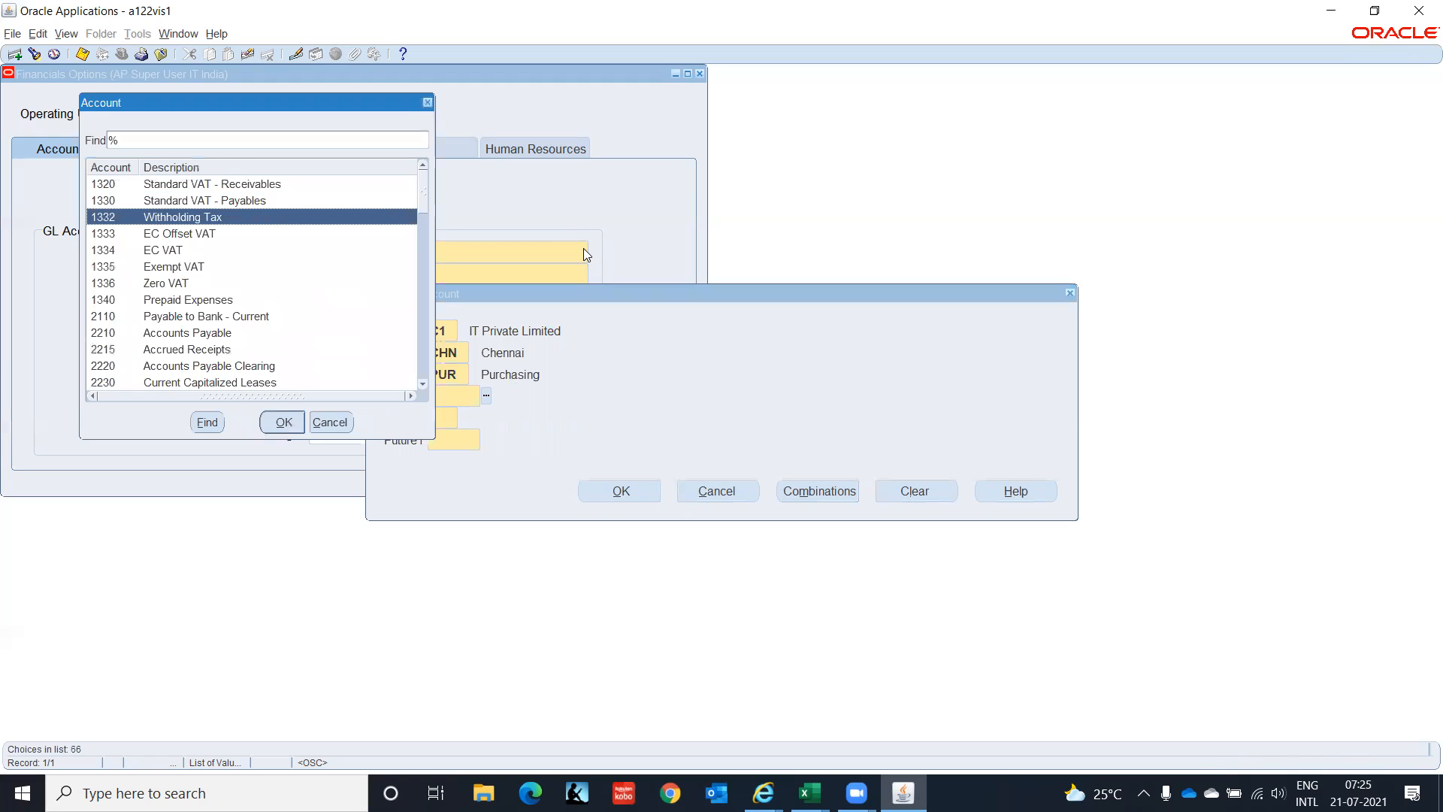
key(Down)
key(Down)
key(Down)
key(Down)
key(Down)
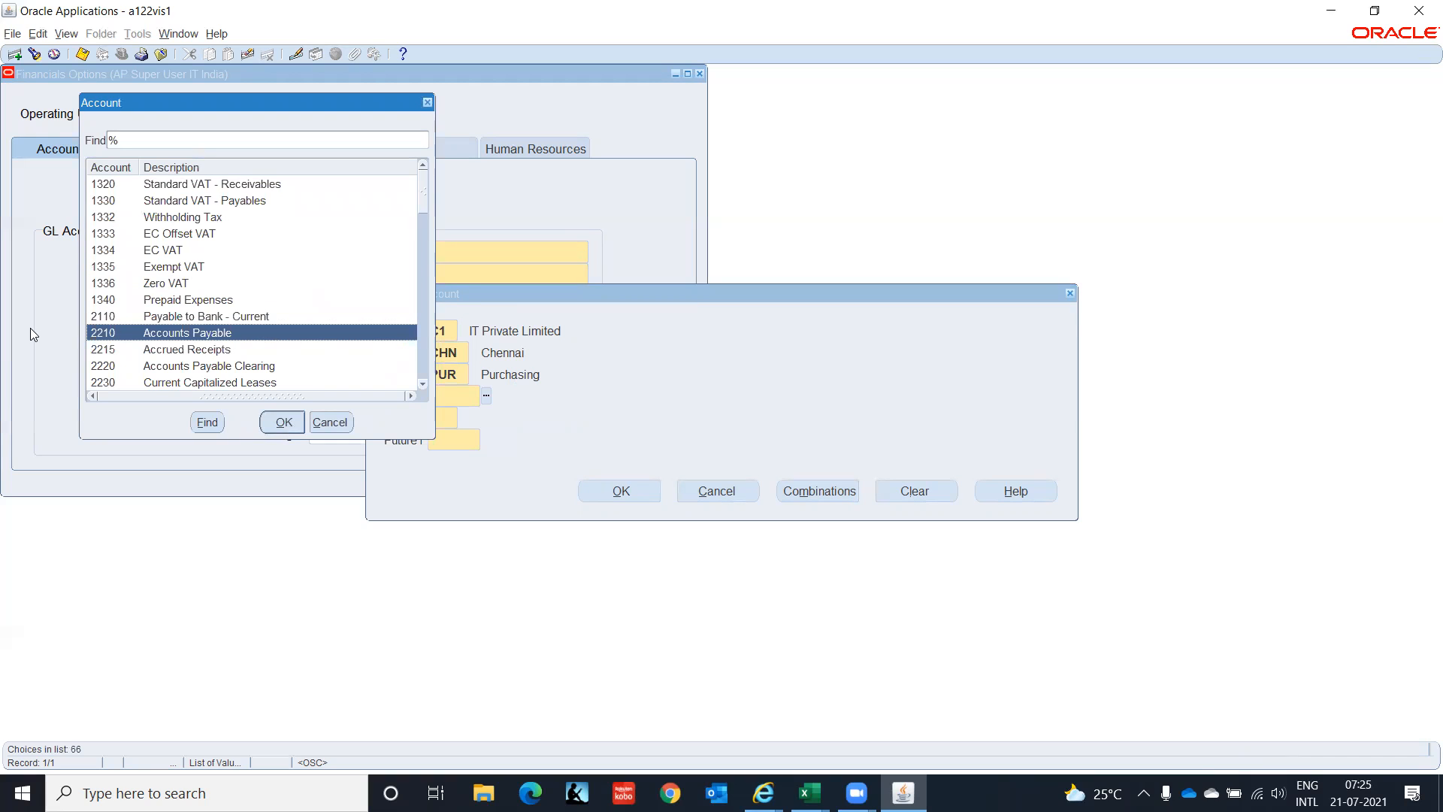
key(Return)
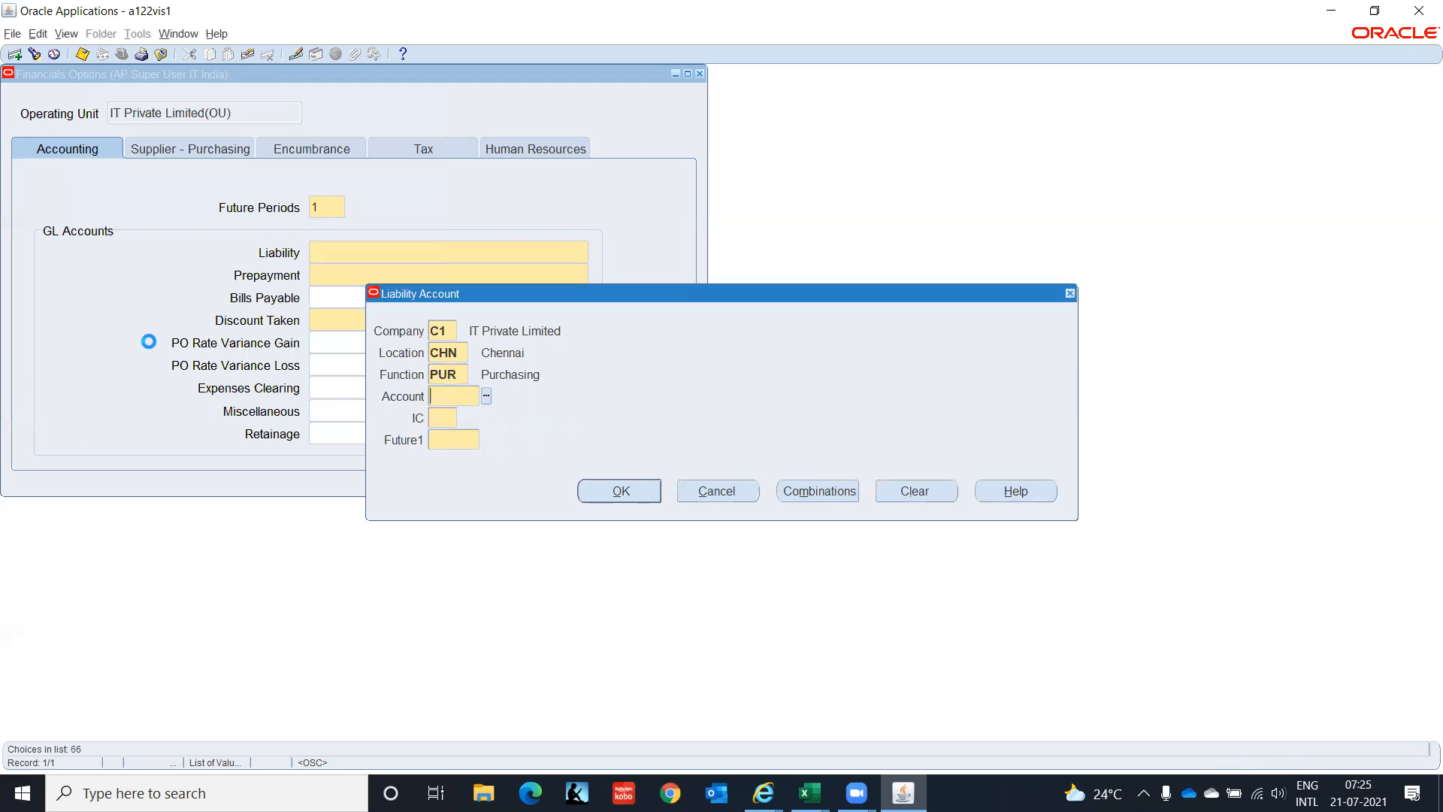
text(00)
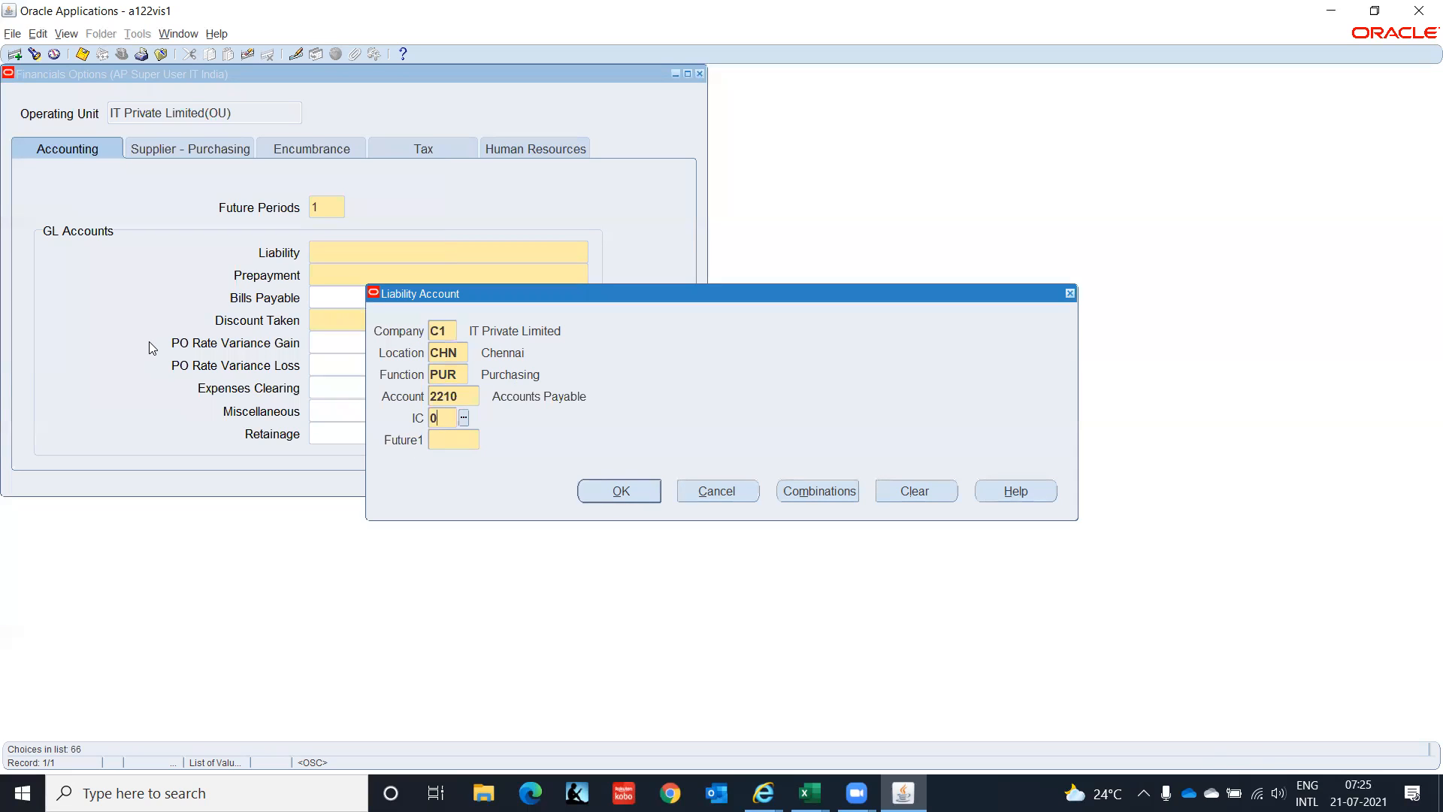
key(Tab)
text(0000)
key(Tab)
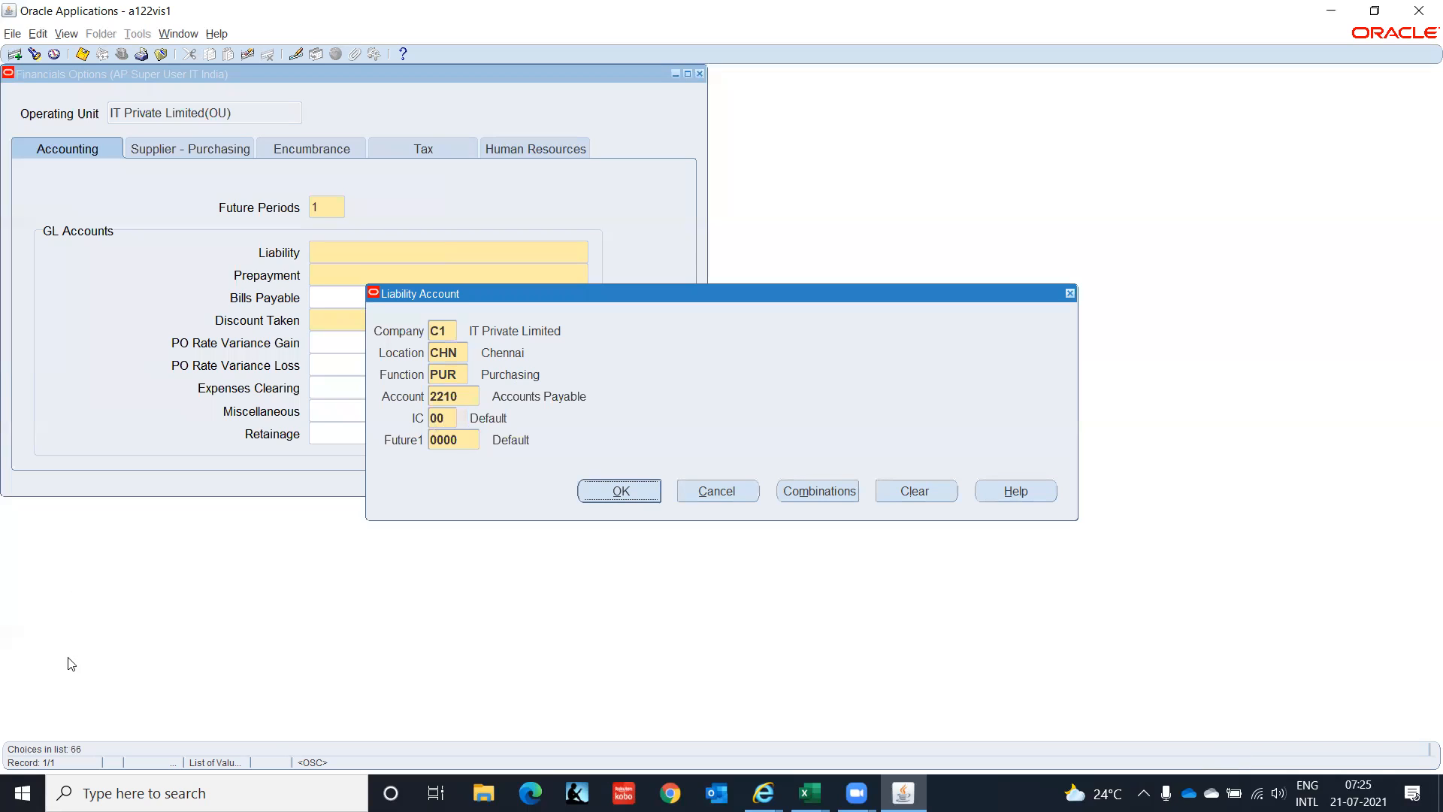
Accept the Liability combination C1.CHN.PUR.2210.00.0000 and start the Prepayment account entry.
click(624, 490)
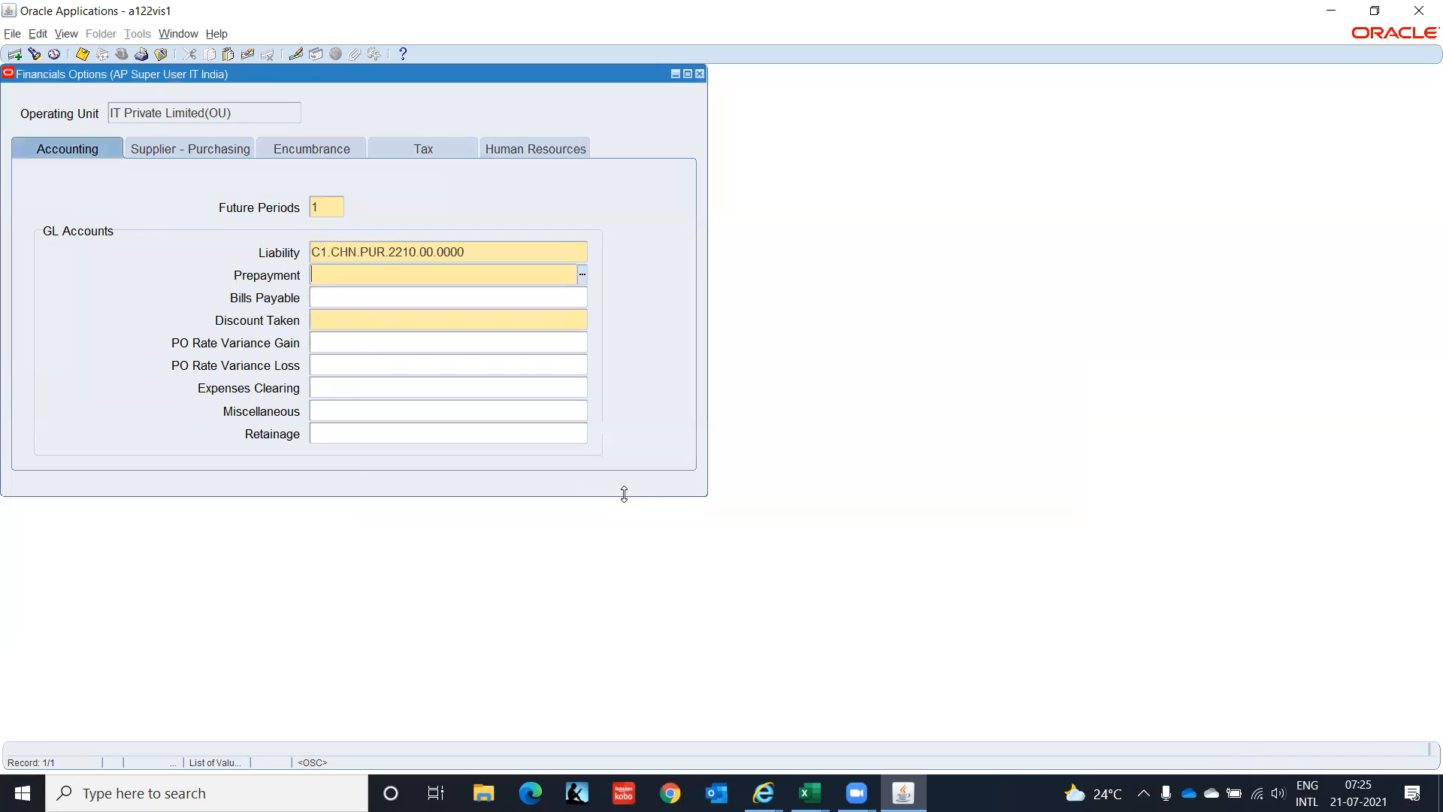
click(585, 275)
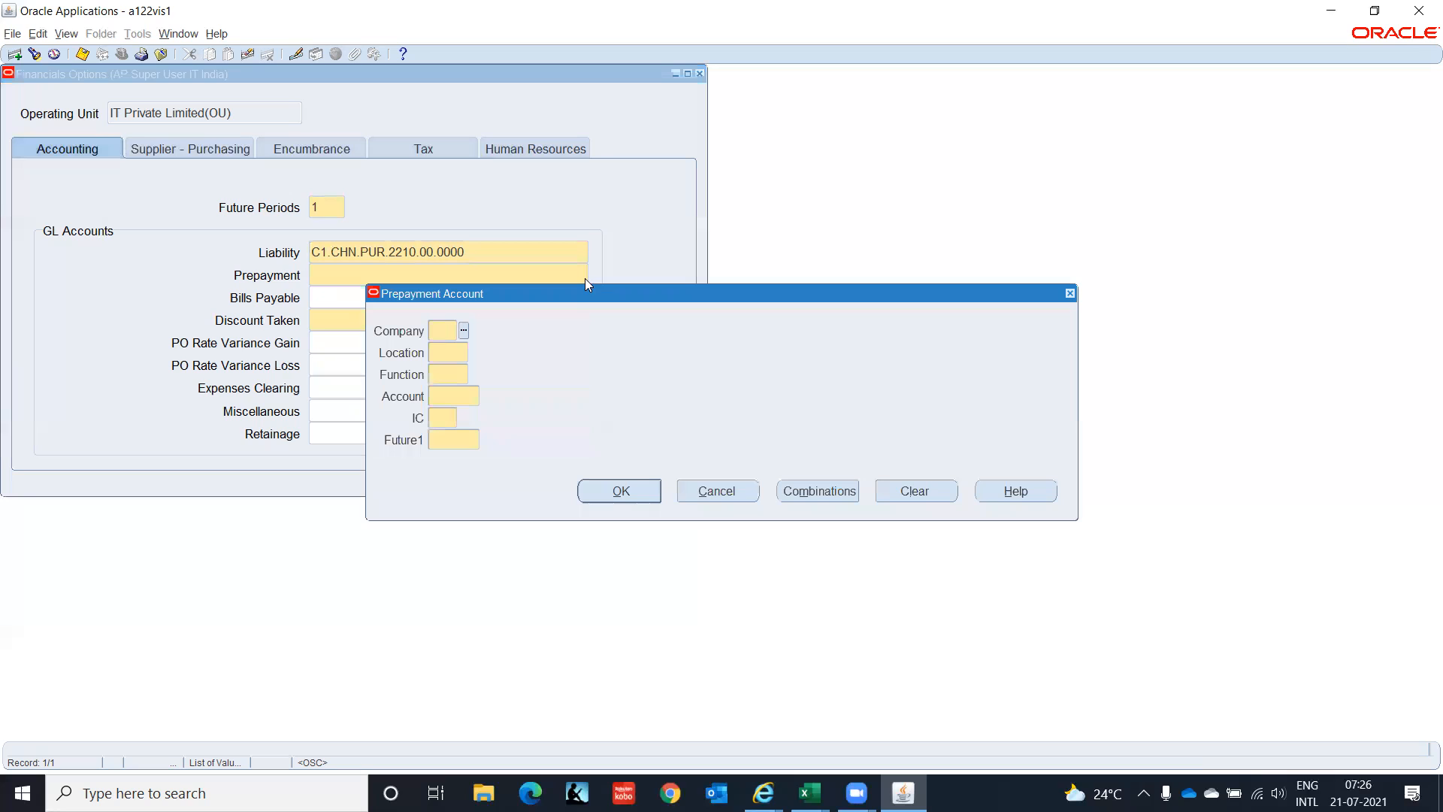
Enter C1, CHN and PUR as the Prepayment account's company, location and function.
text(C1)
key(Tab)
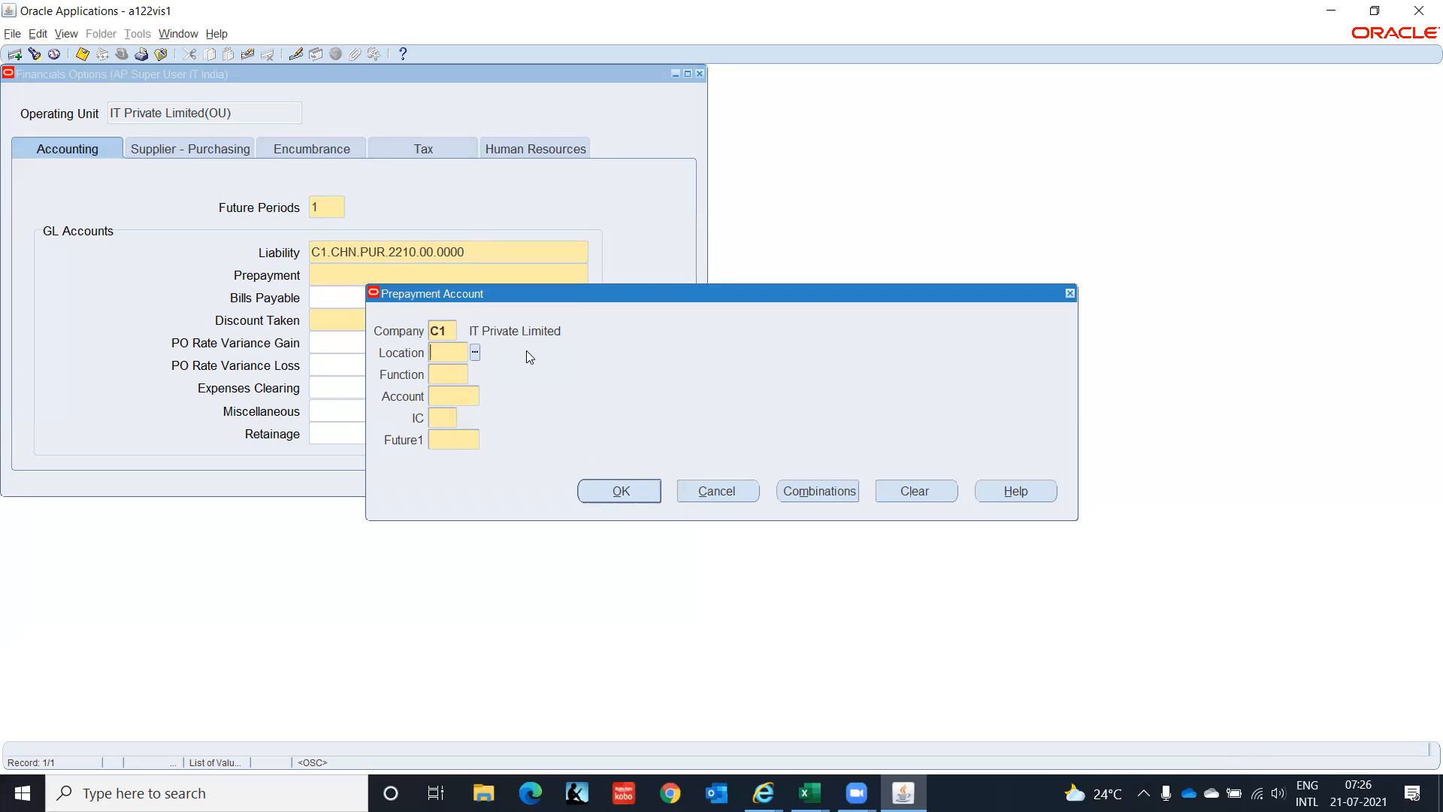
text(CHN)
key(Tab)
text(pur)
key(Tab)
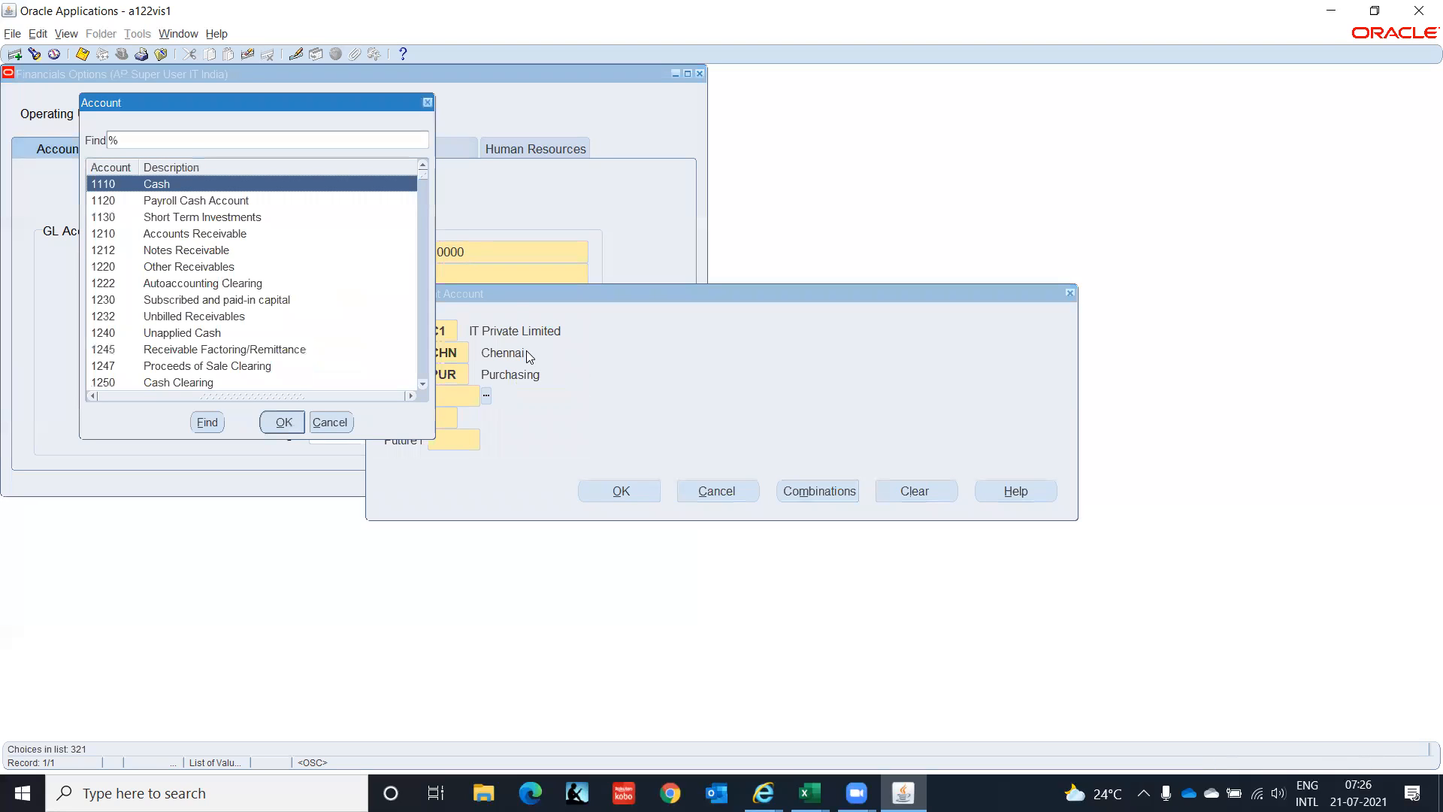
Browse the Account value list from 2410 Accrued Payroll down to 5210 Purchase Price Variance.
key(Down)
key(Down)
key(Down)
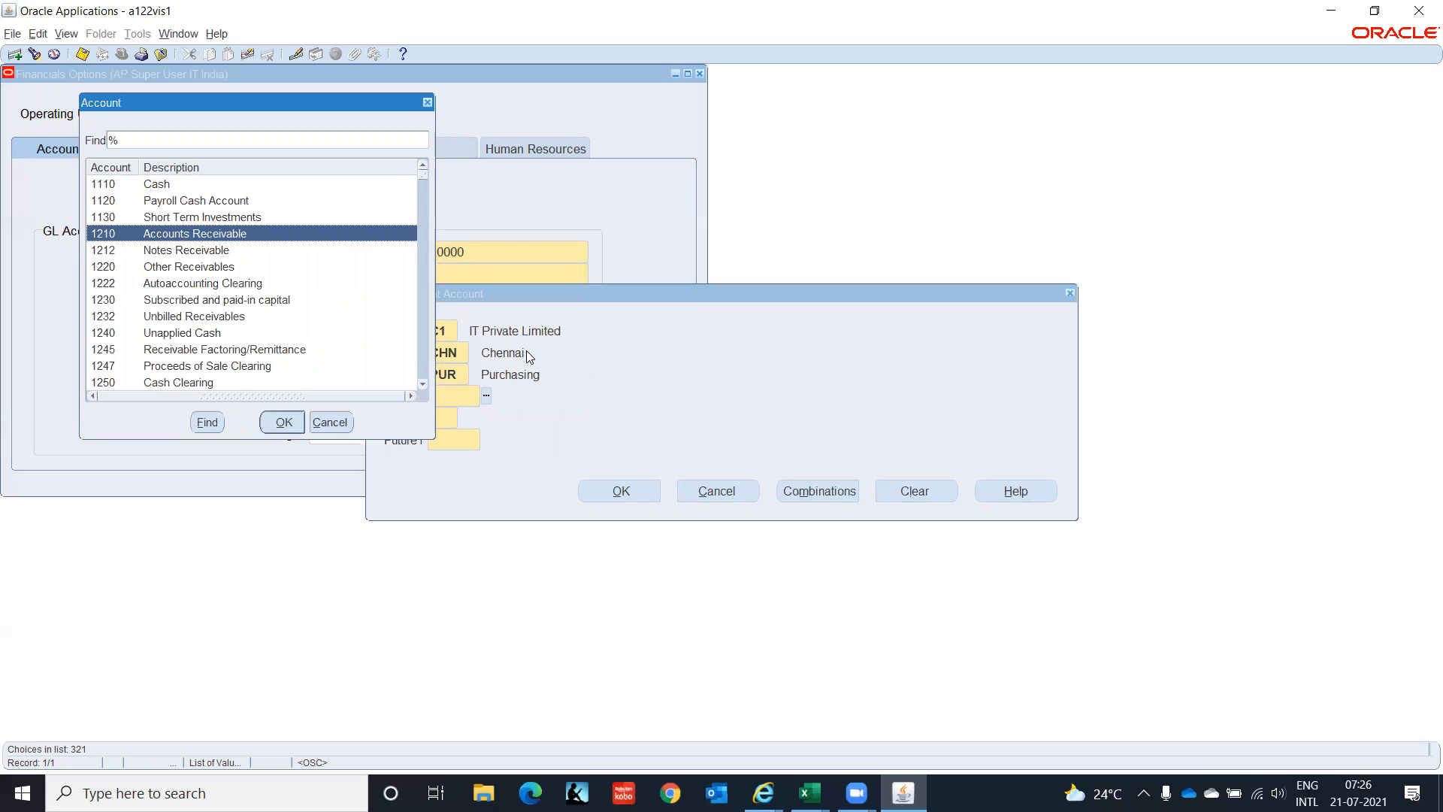
key(Down)
key(Down)
key(Down)
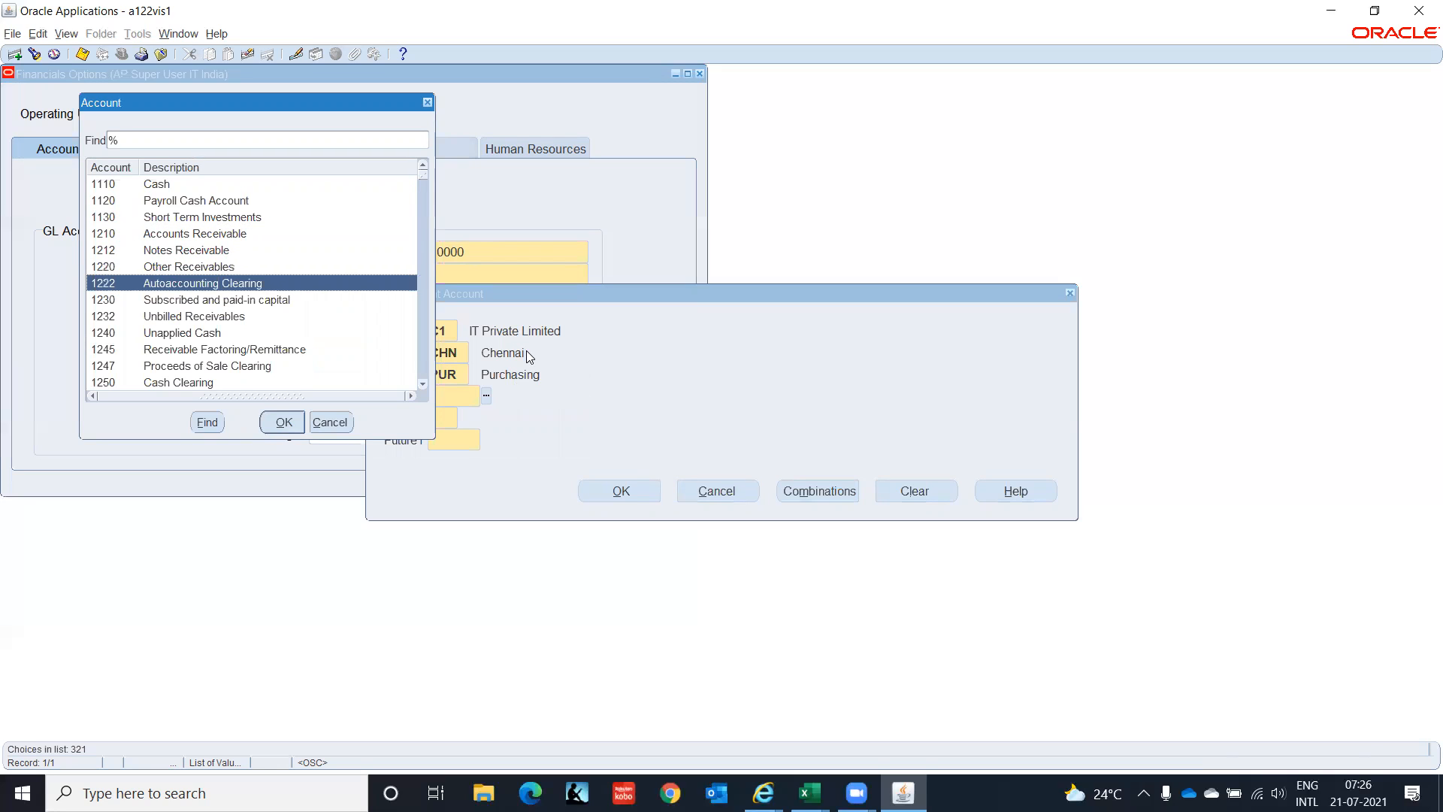
key(Down)
key(Down)
key(Down)
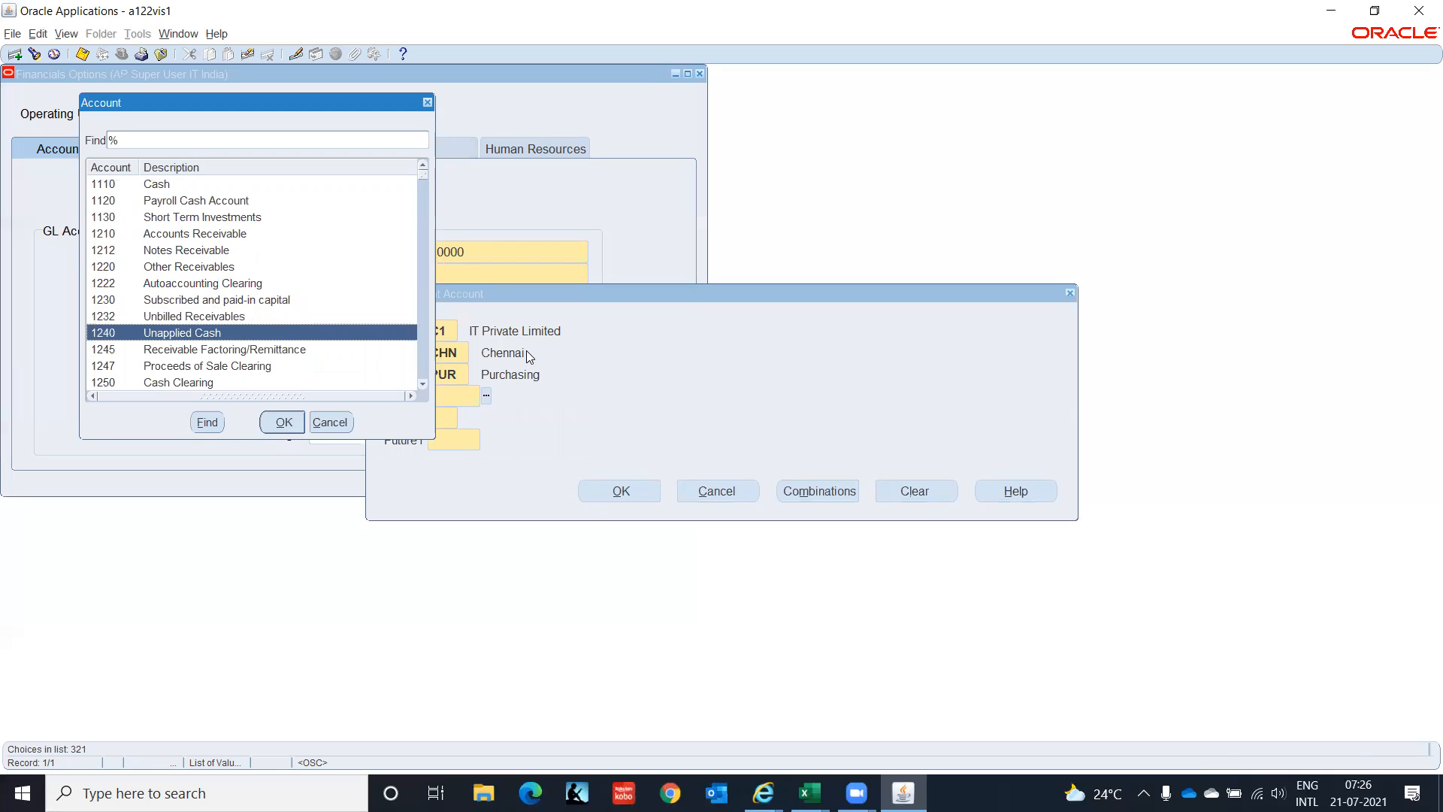
key(Down)
key(Down)
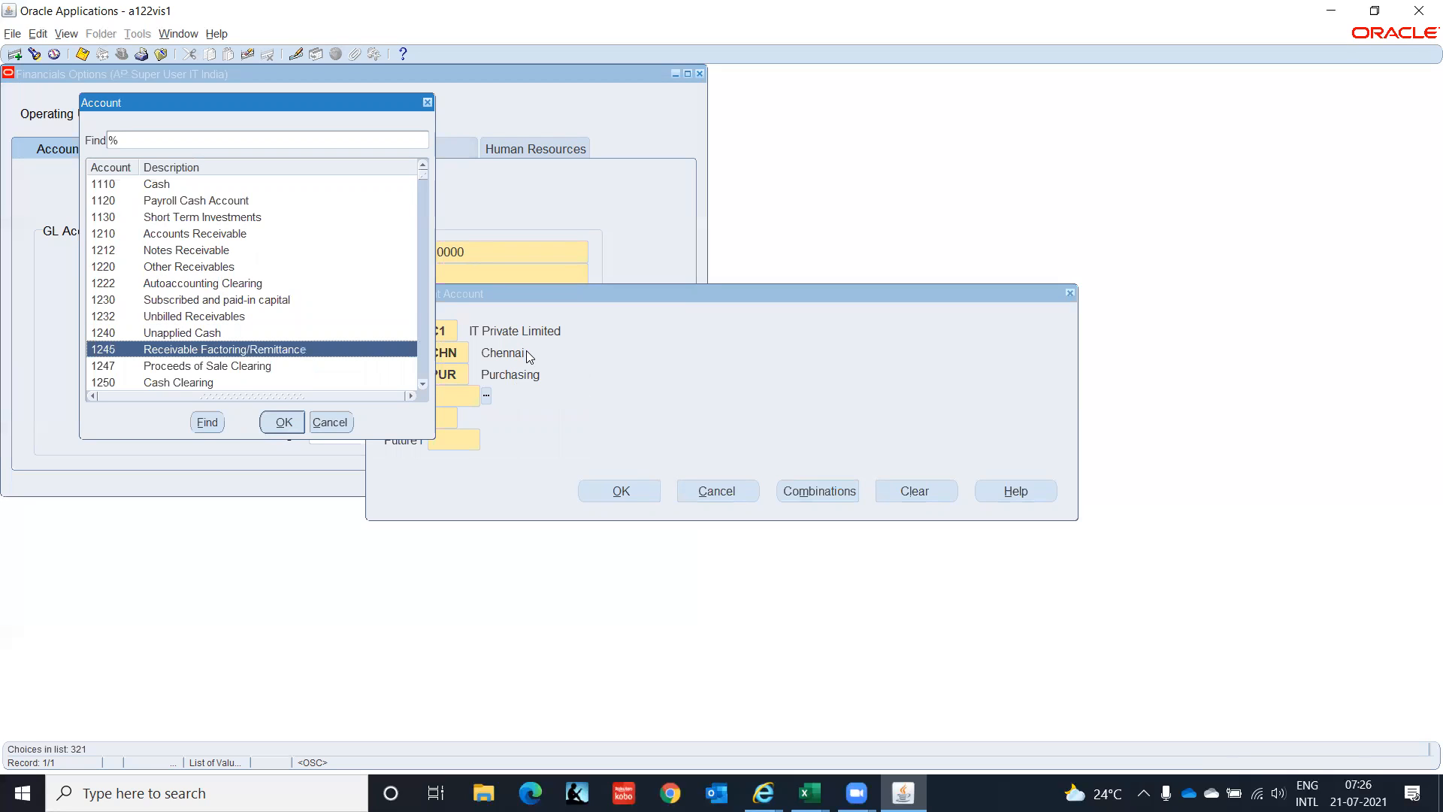
key(Down)
key(Down)
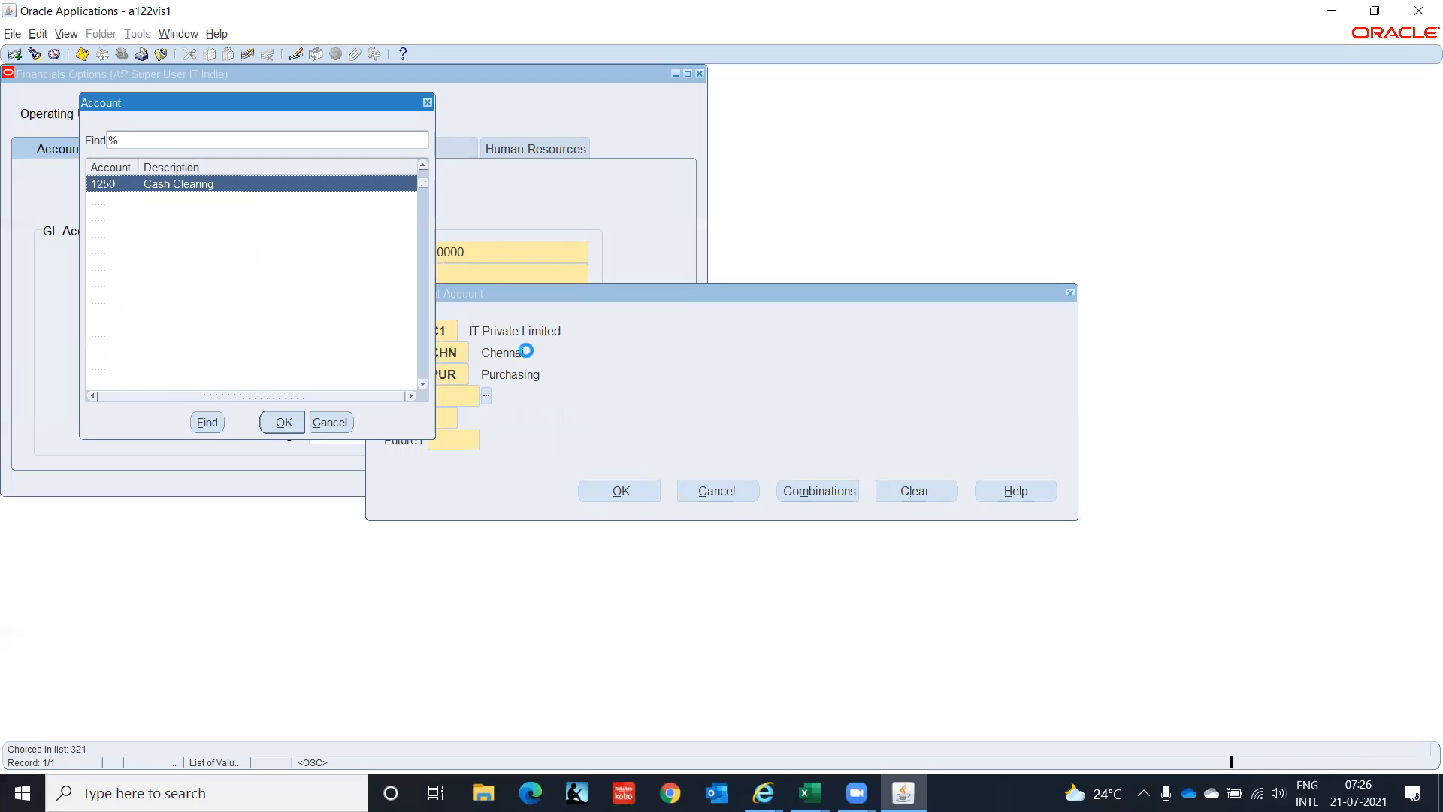
key(Down)
key(Down)
key(Down)
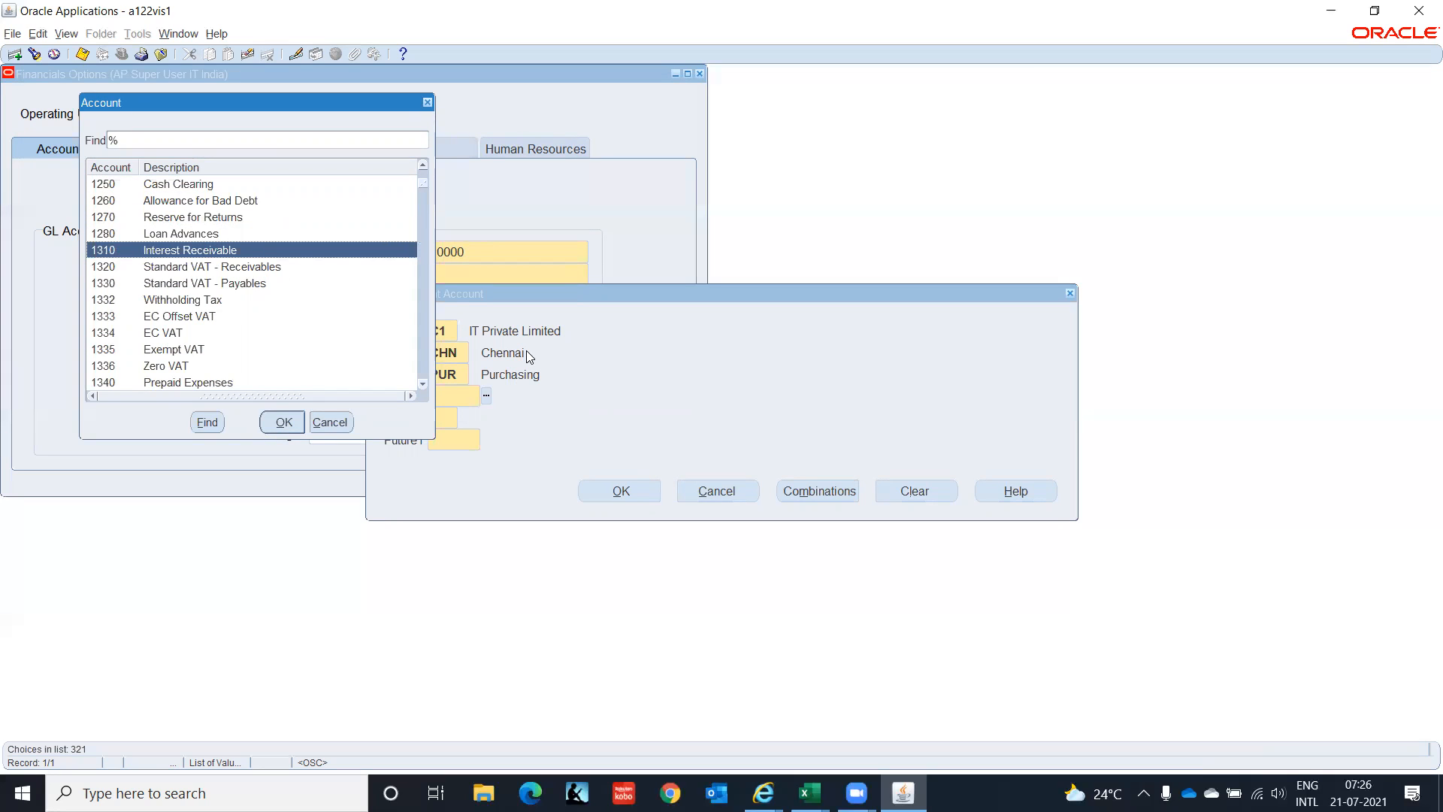
key(Down)
key(Down)
key(Down)
key(Down)
key(Down)
key(Down)
key(Down)
key(Down)
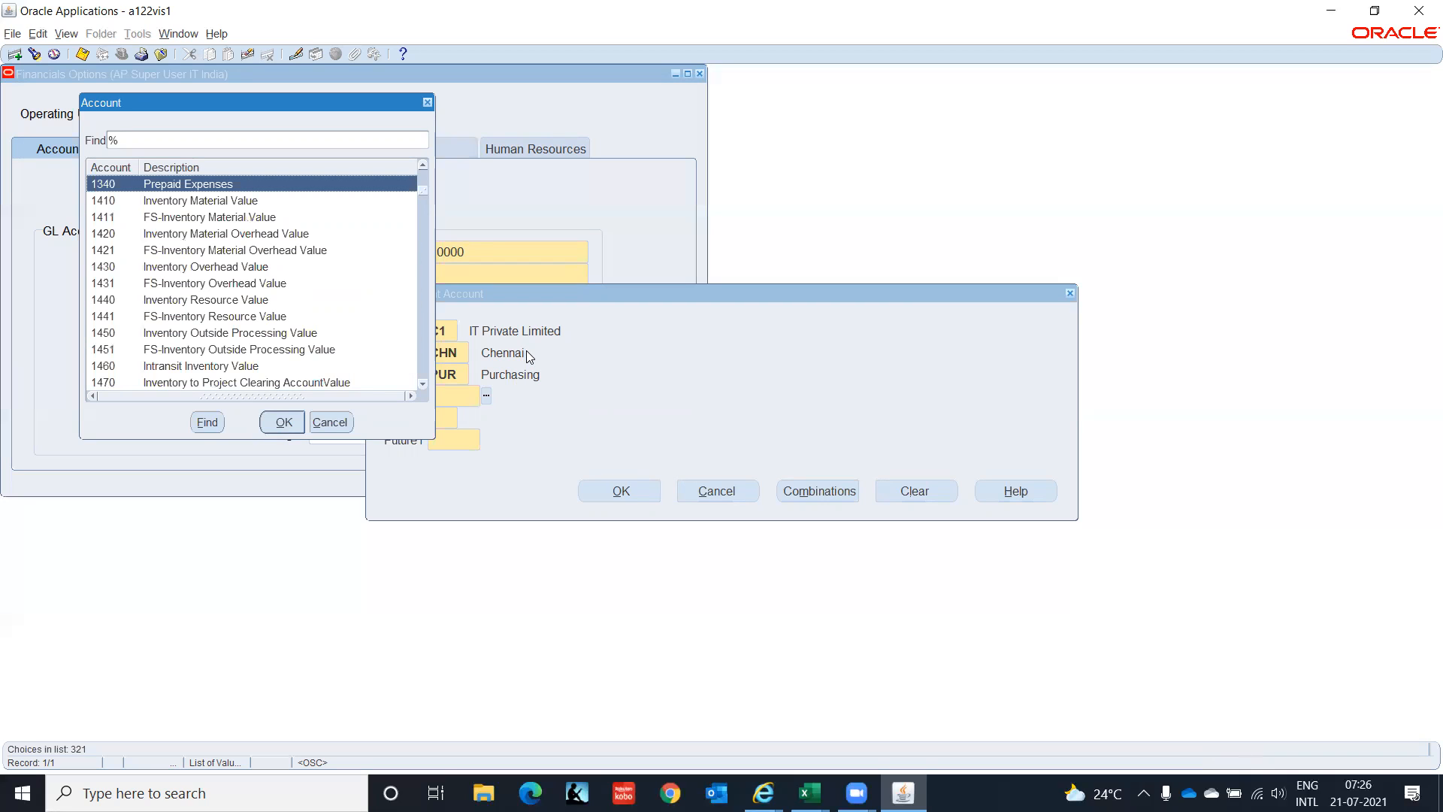
key(Down)
key(Down)
key(Down)
key(Down)
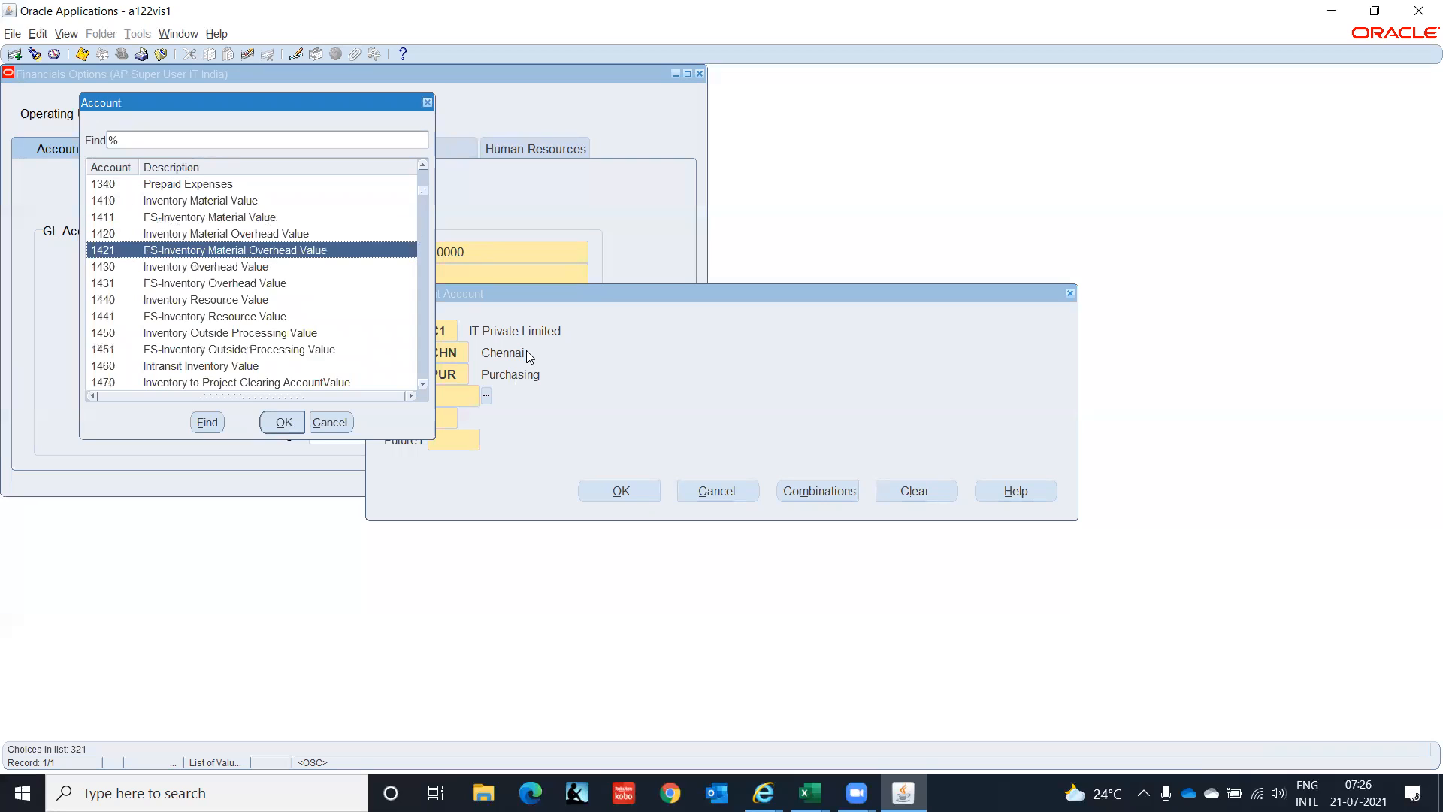
key(Down)
key(Down)
key(Down)
key(Down)
key(Down)
key(Down)
key(Down)
key(Down)
key(Down)
key(Down)
key(Down)
key(Down)
key(Down)
key(Down)
key(Down)
key(Down)
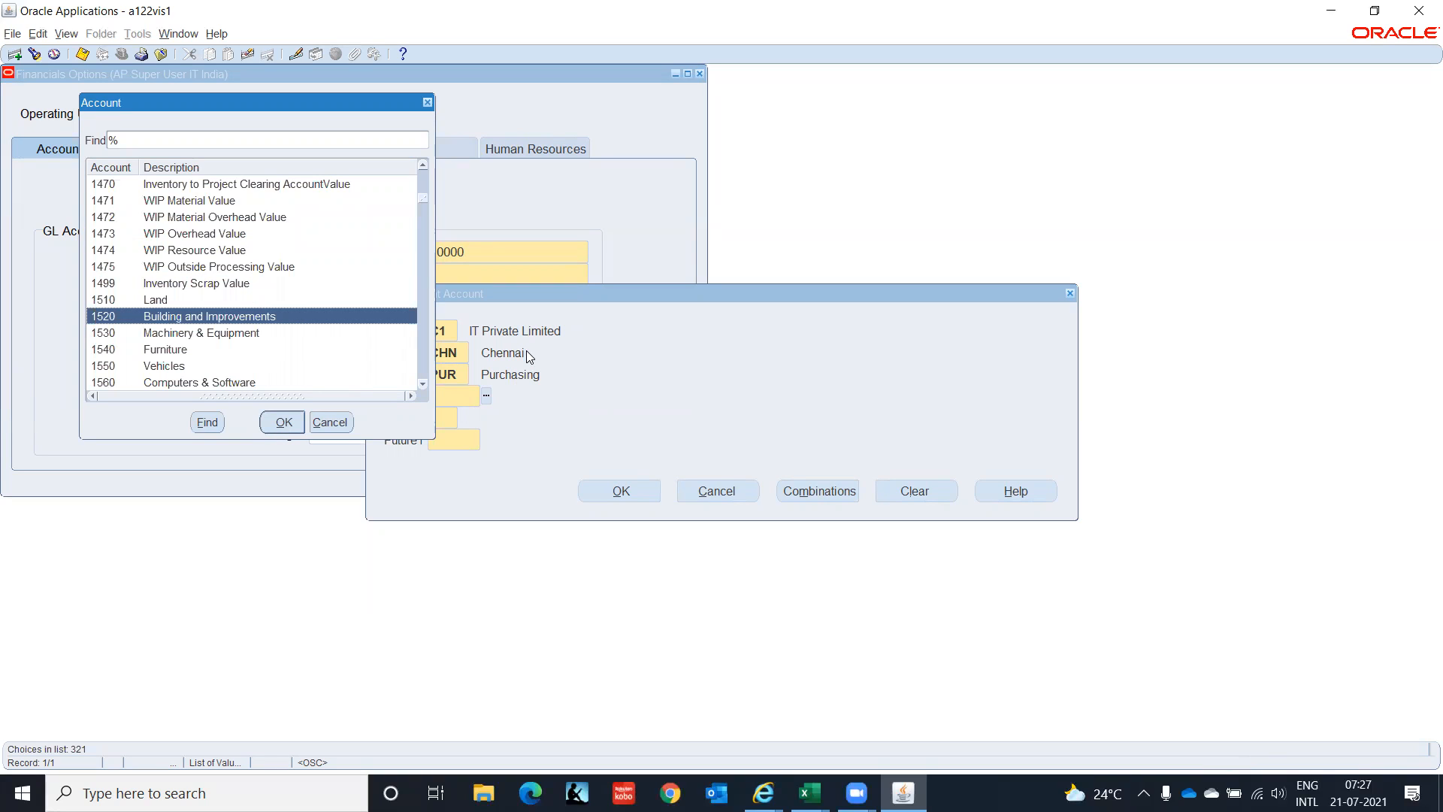
key(Down)
key(Down)
key(Down)
key(Down)
key(Down)
key(Down)
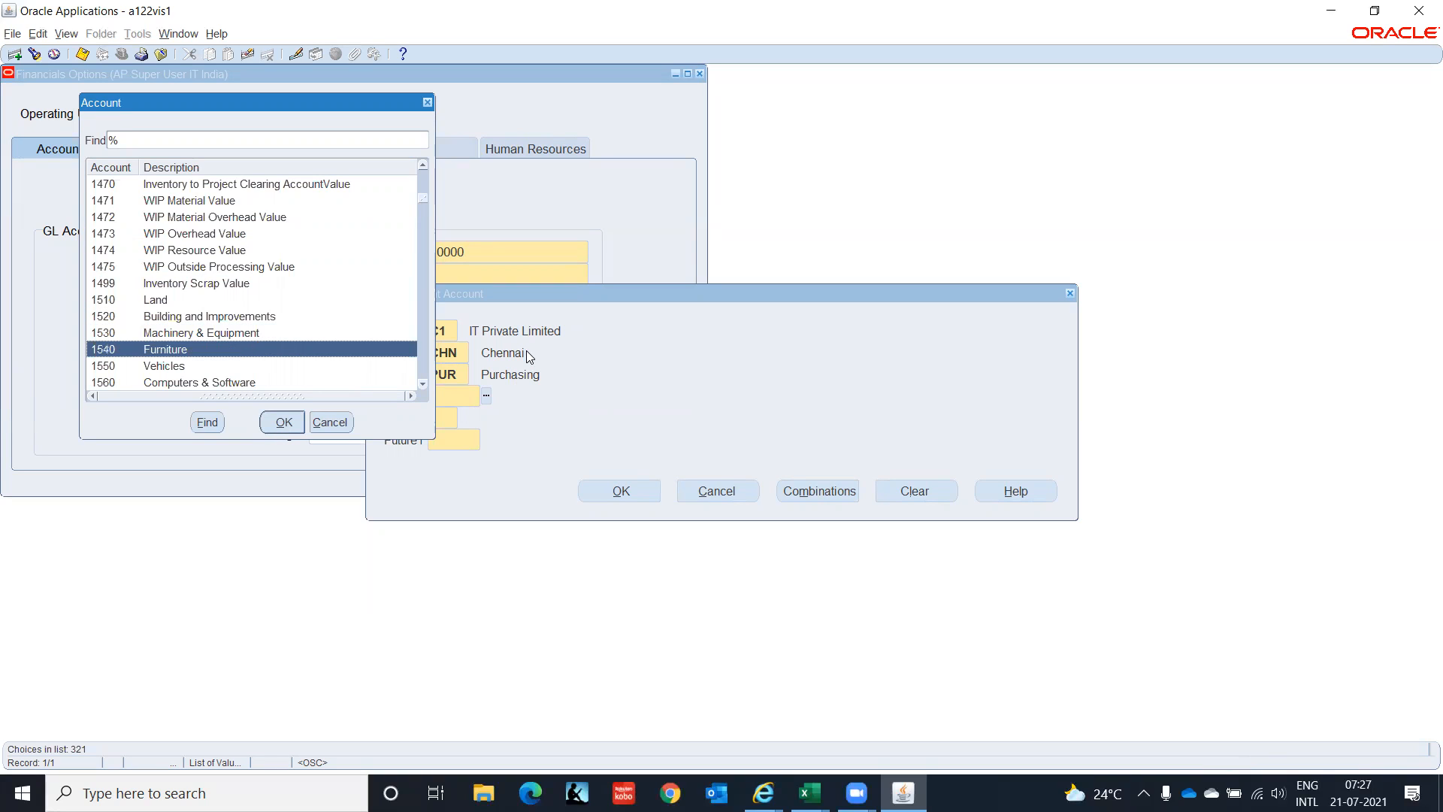
key(Down)
key(Down)
key(Down)
key(Down)
key(Down)
key(Down)
key(Down)
key(Down)
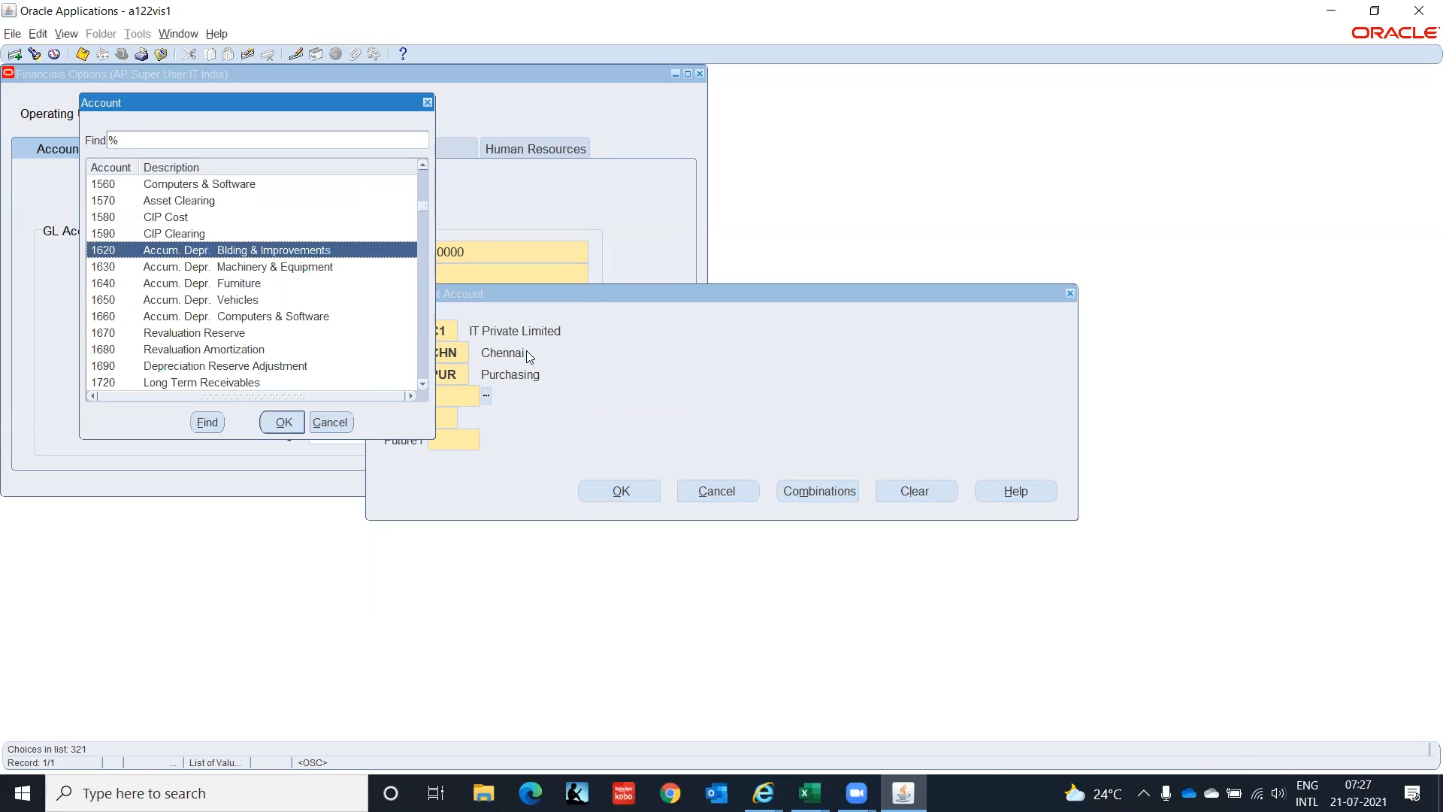
key(Down)
key(Down)
key(Down)
key(Down)
key(Down)
key(Down)
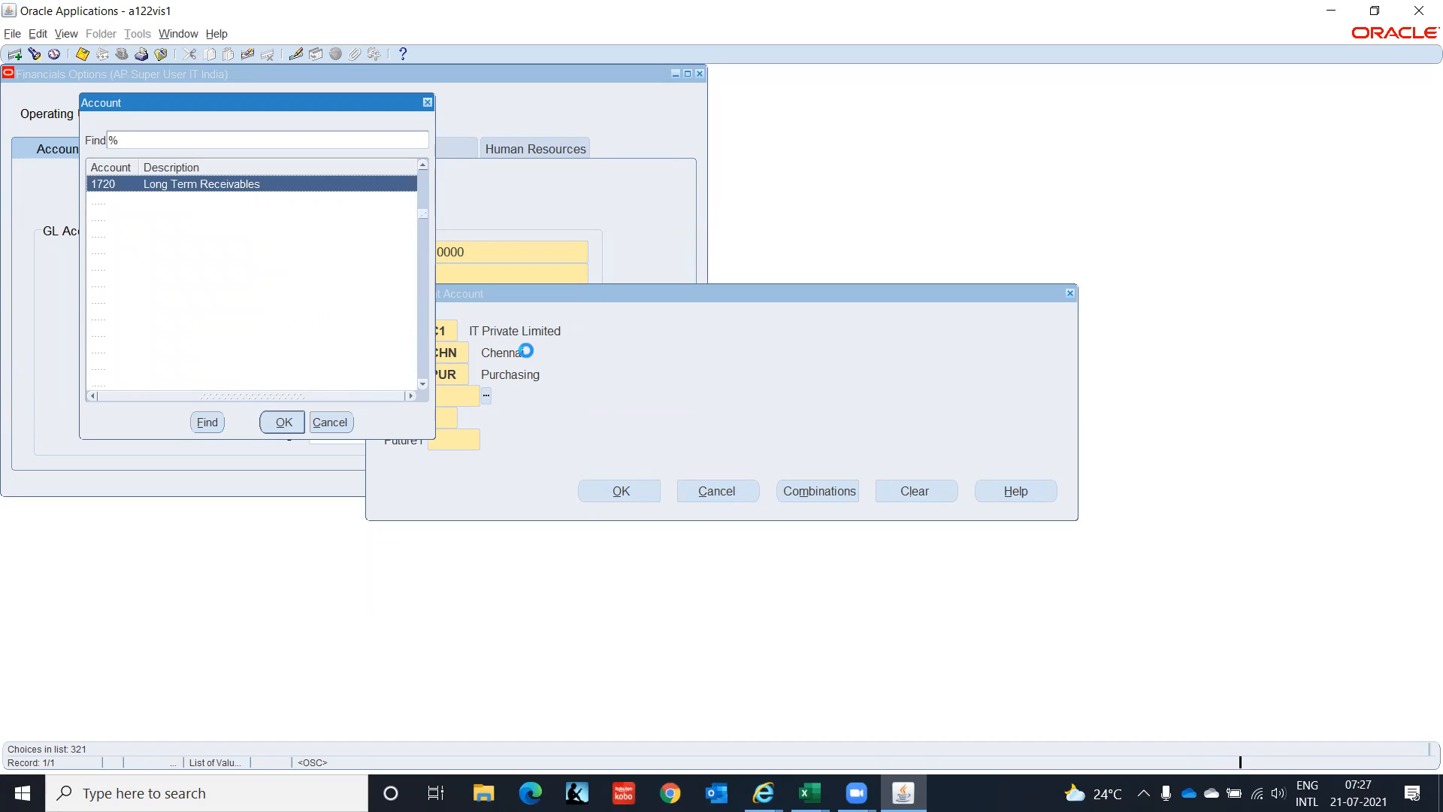
key(Down)
key(Down)
key(Down)
key(Down)
key(Down)
key(Down)
key(Down)
key(Down)
key(Down)
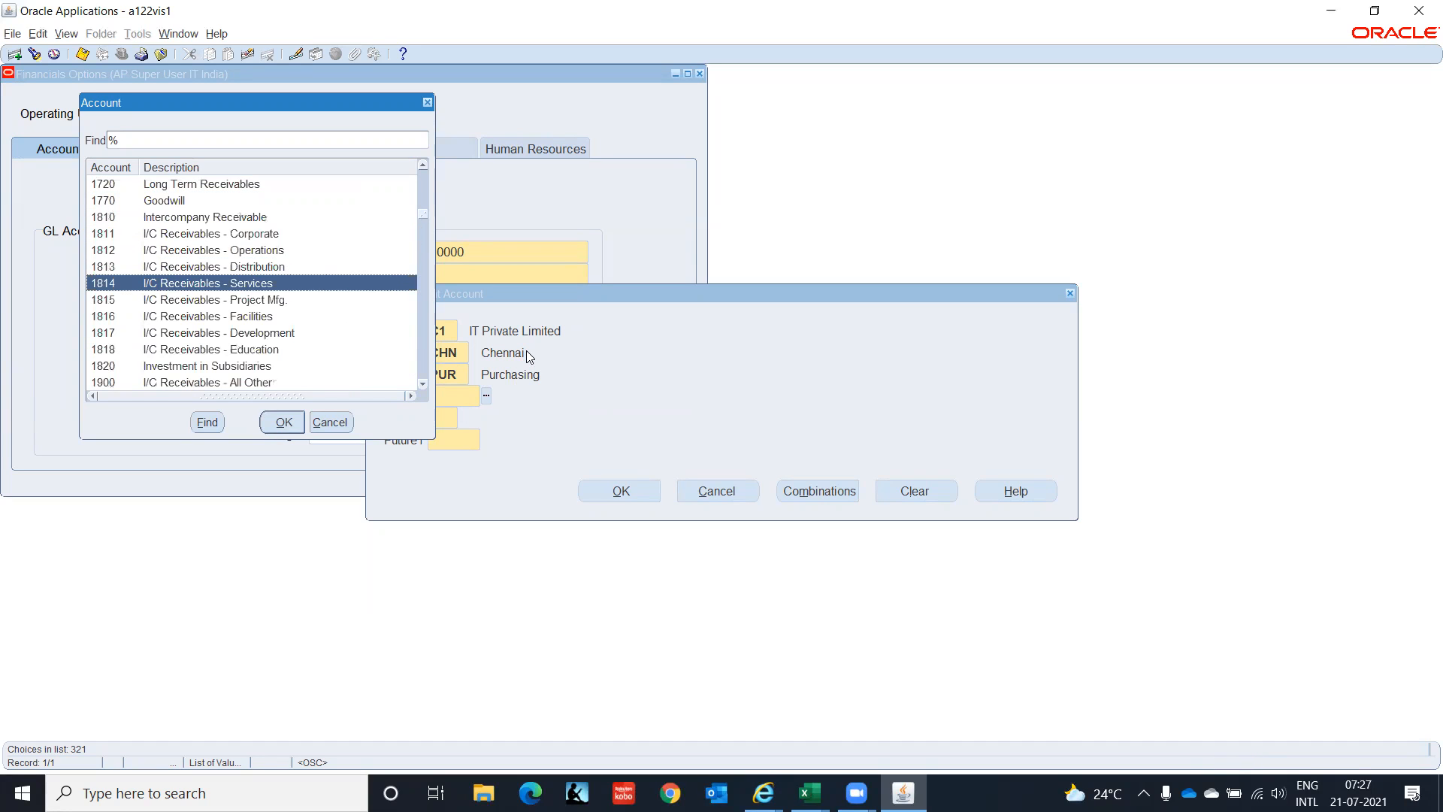
key(Down)
key(Down)
key(Down)
key(Down)
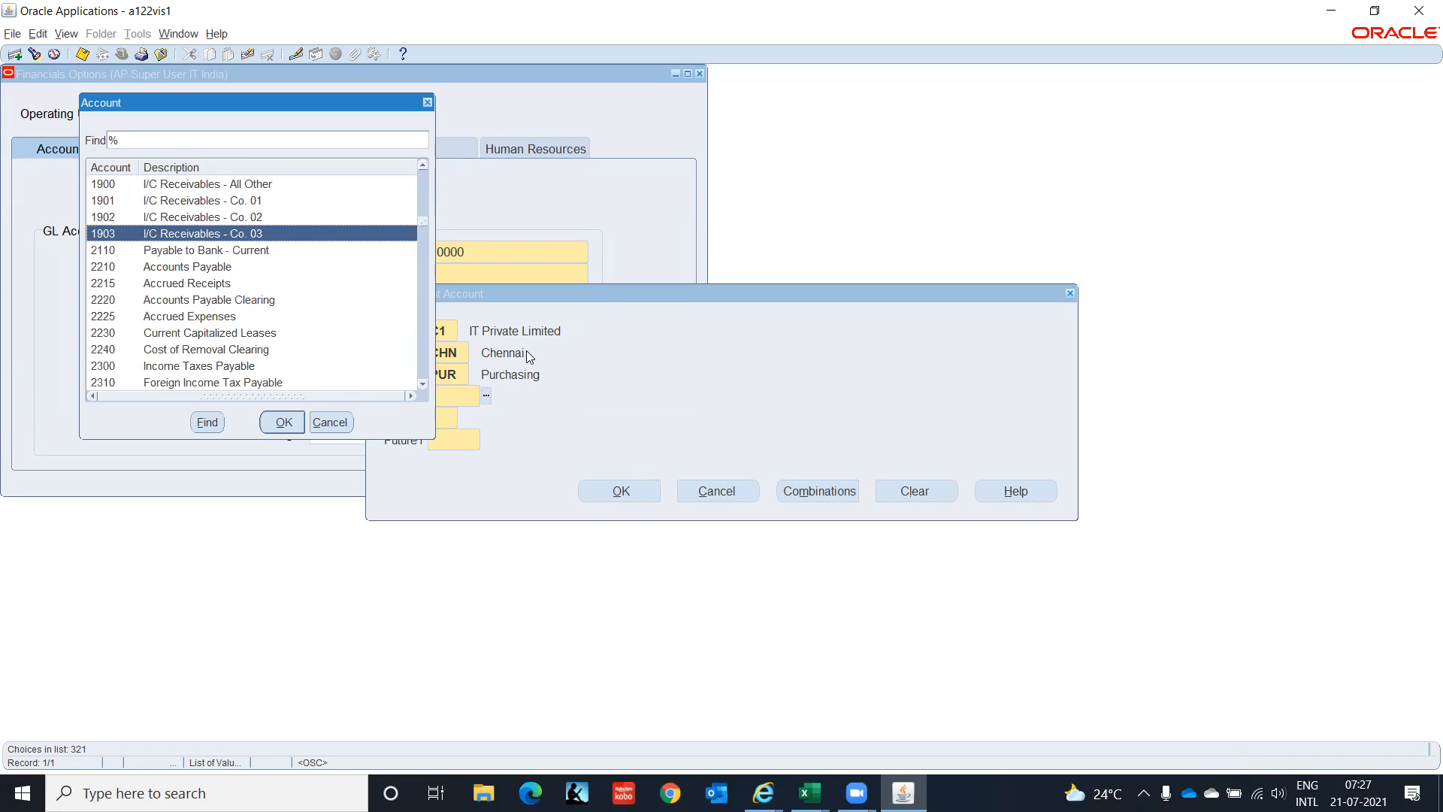
key(Down)
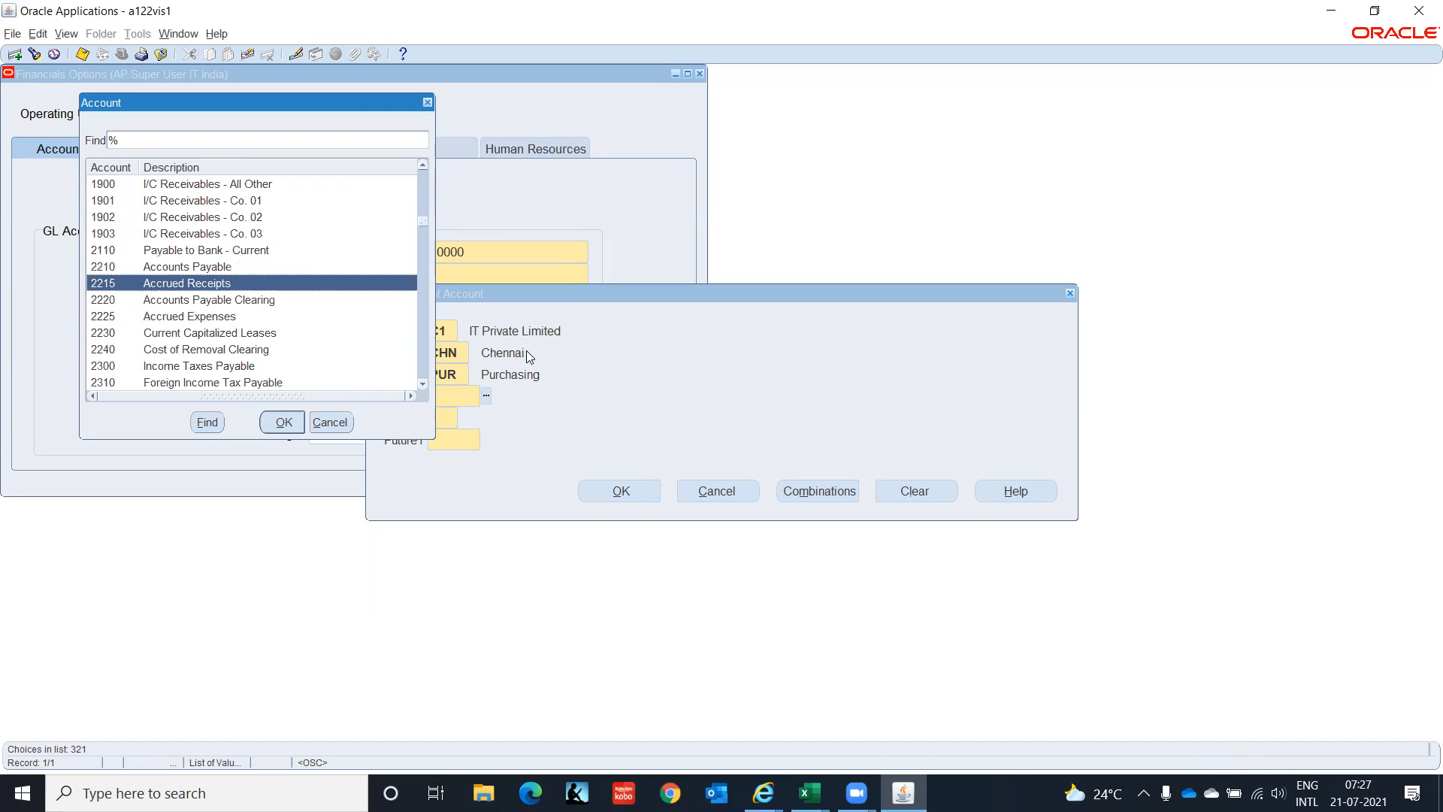
key(Down)
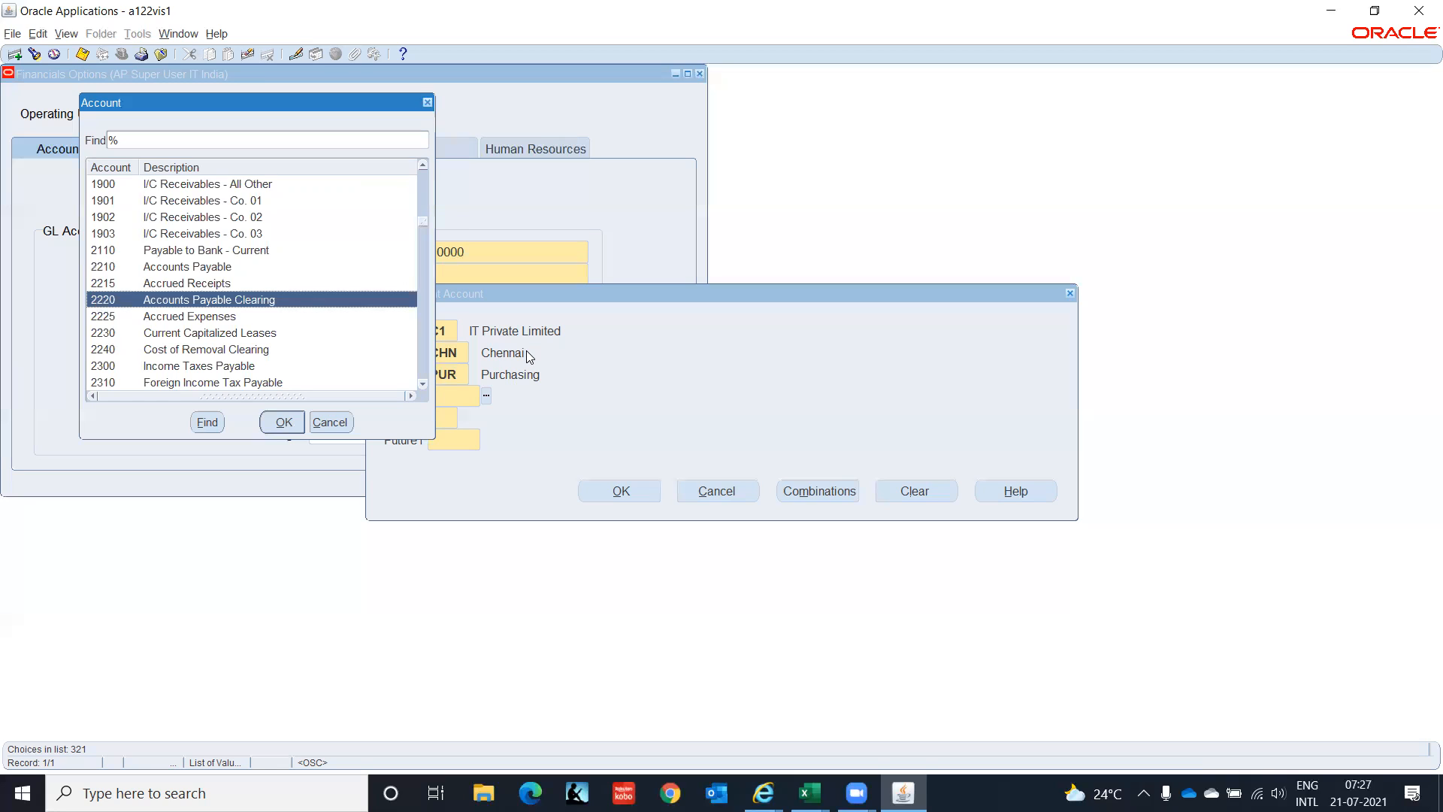
key(Down)
key(Down)
key(Down)
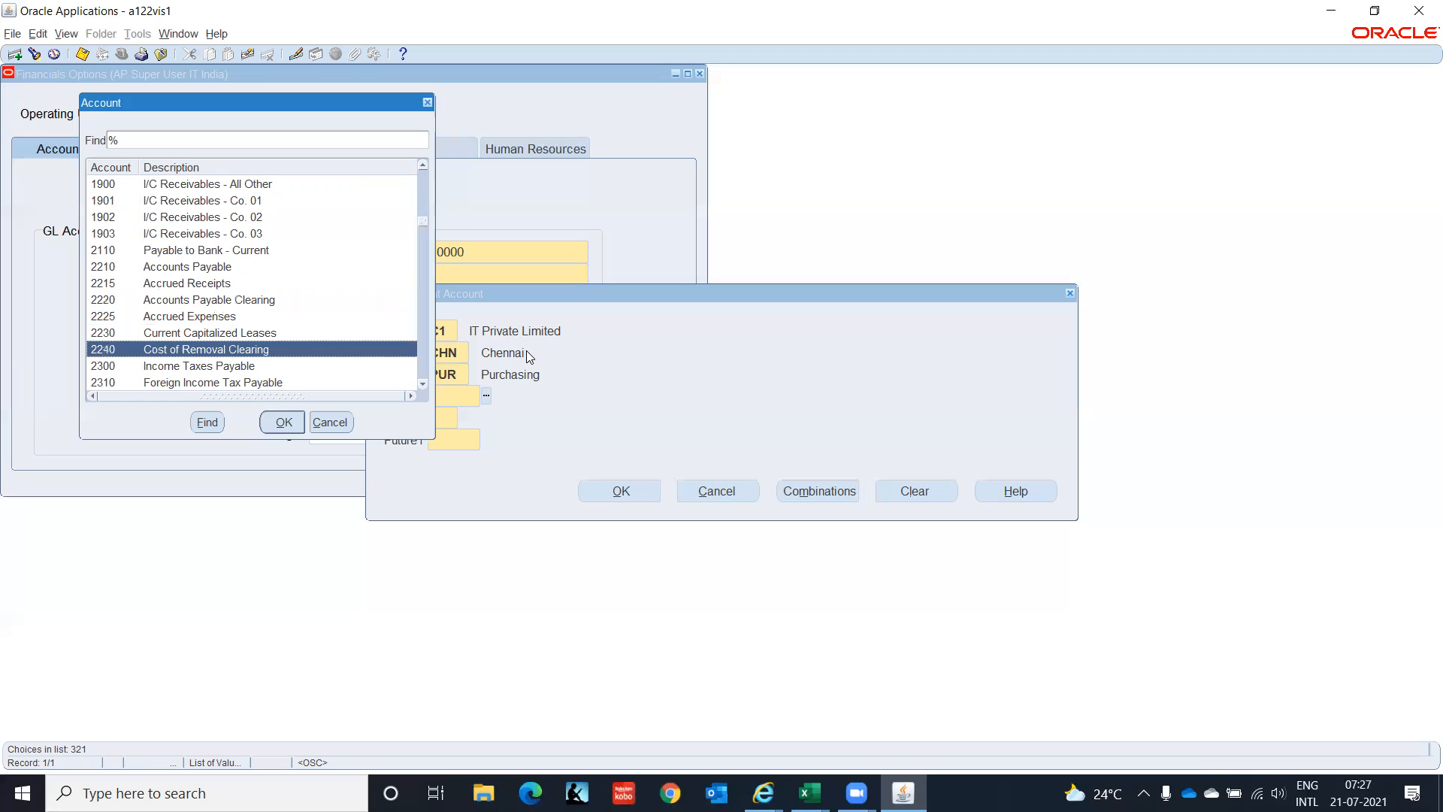
key(Down)
key(Down)
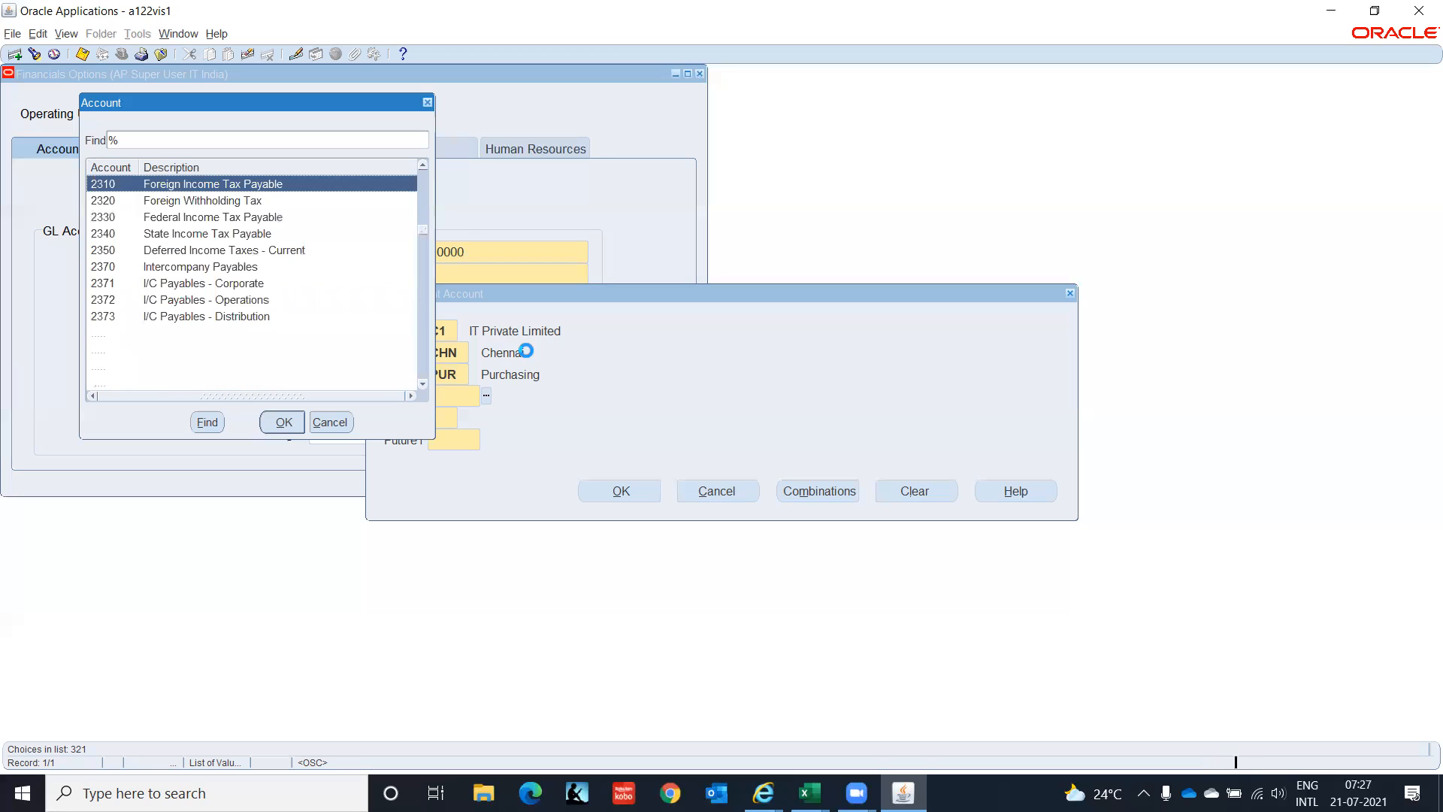
key(Down)
key(Down)
key(Down)
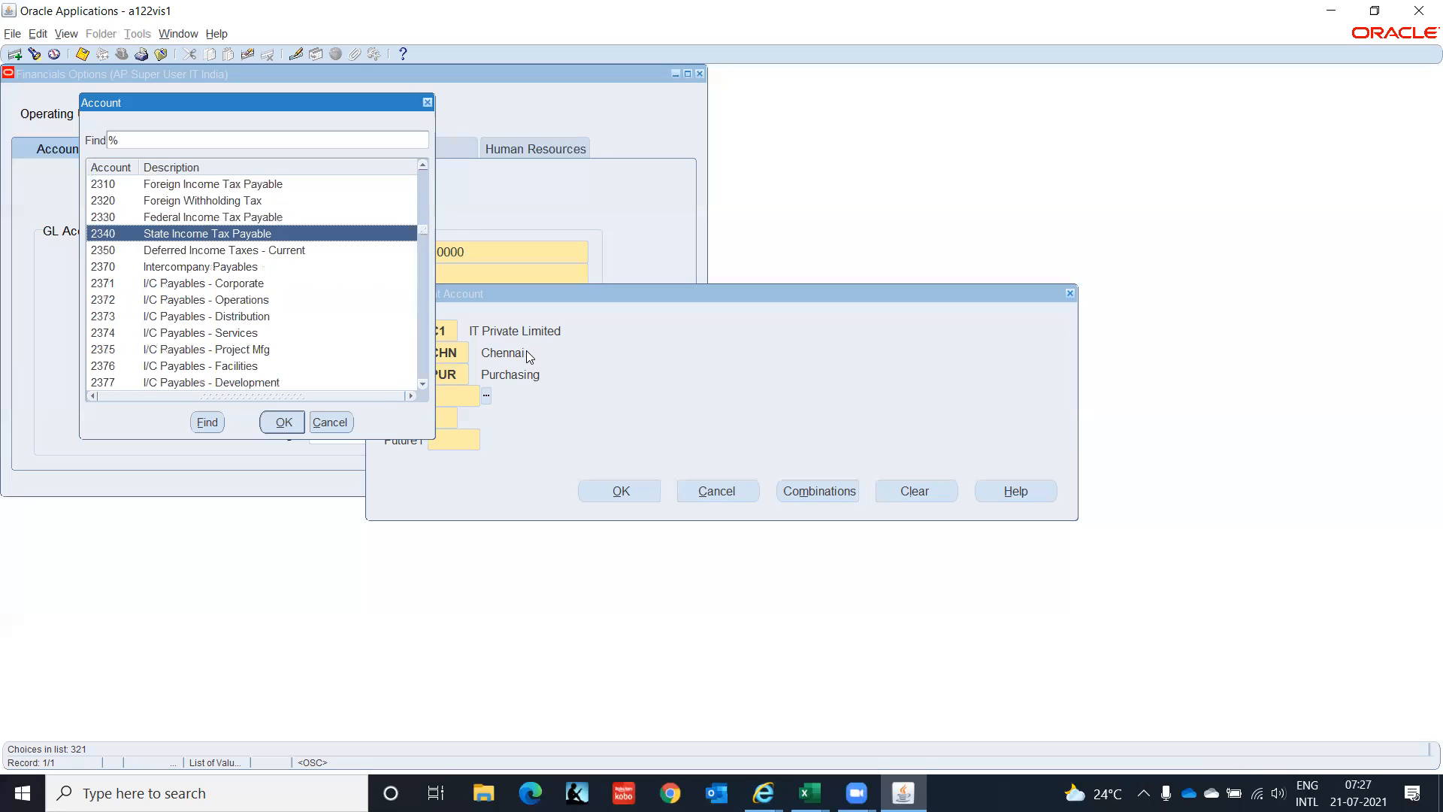
key(Down)
key(Down)
key(Down)
key(Down)
key(Down)
key(Down)
key(Down)
key(Down)
key(Down)
key(Down)
key(Down)
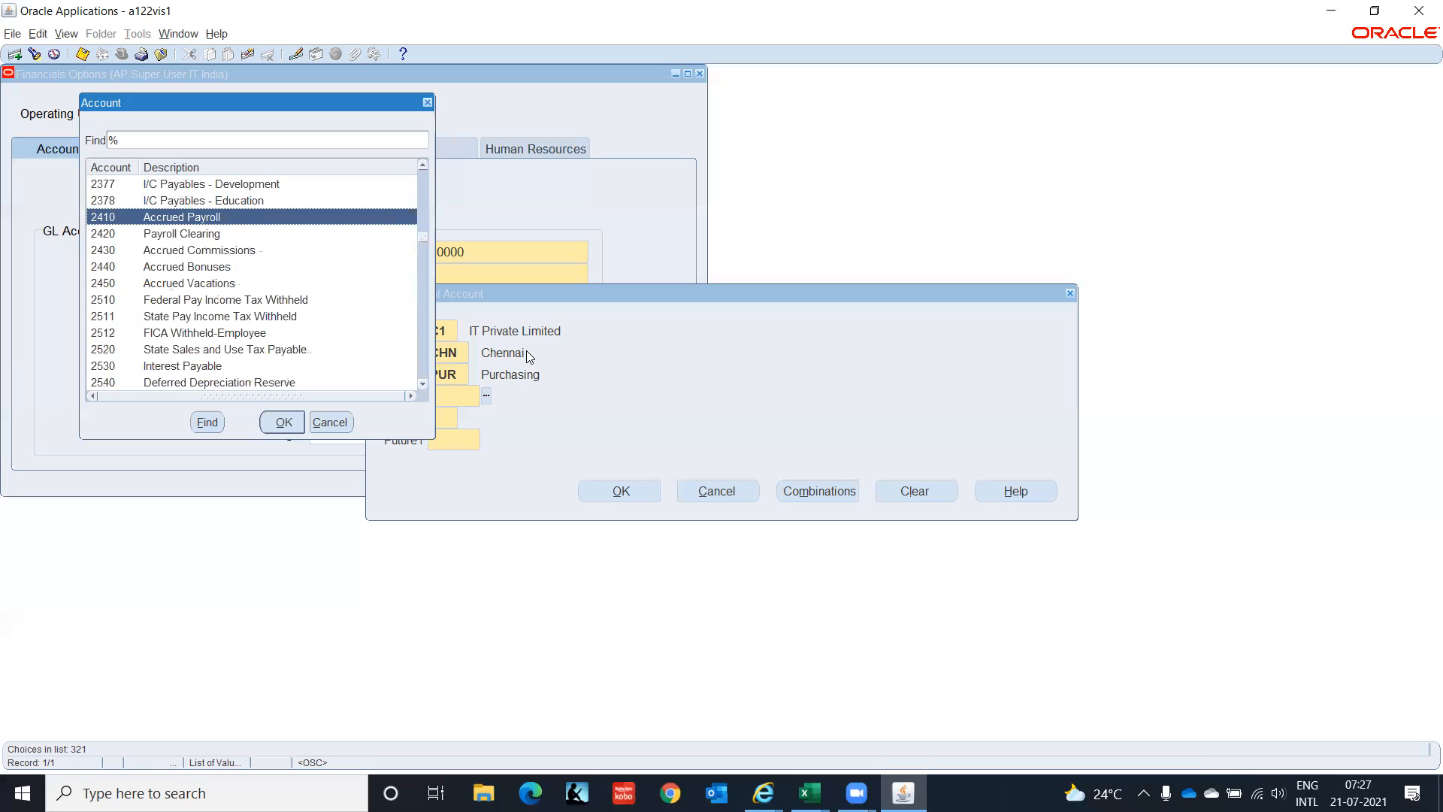
key(Down)
key(Down)
key(Down)
key(Down)
key(Down)
key(Down)
key(Down)
key(Down)
key(Down)
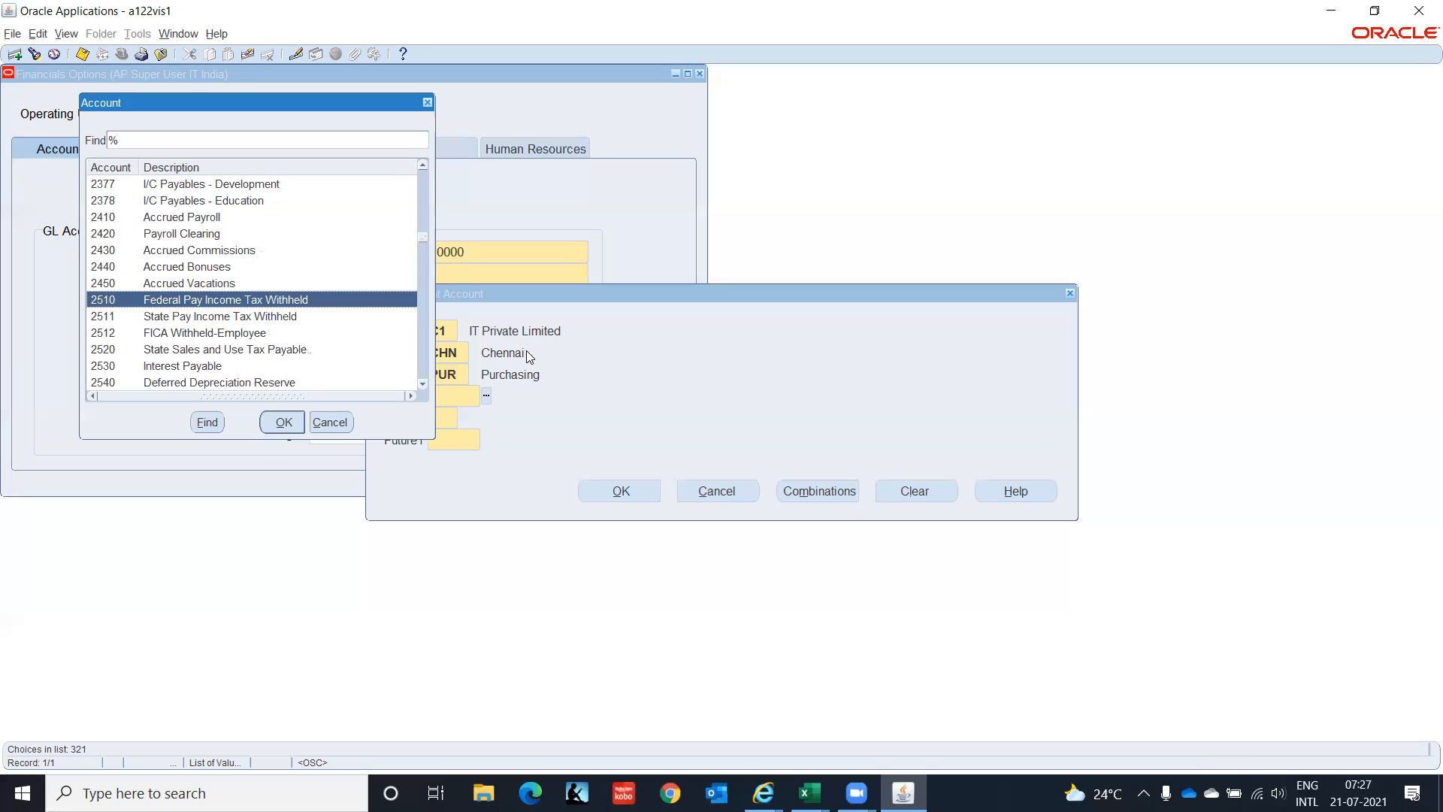
key(Page_Down)
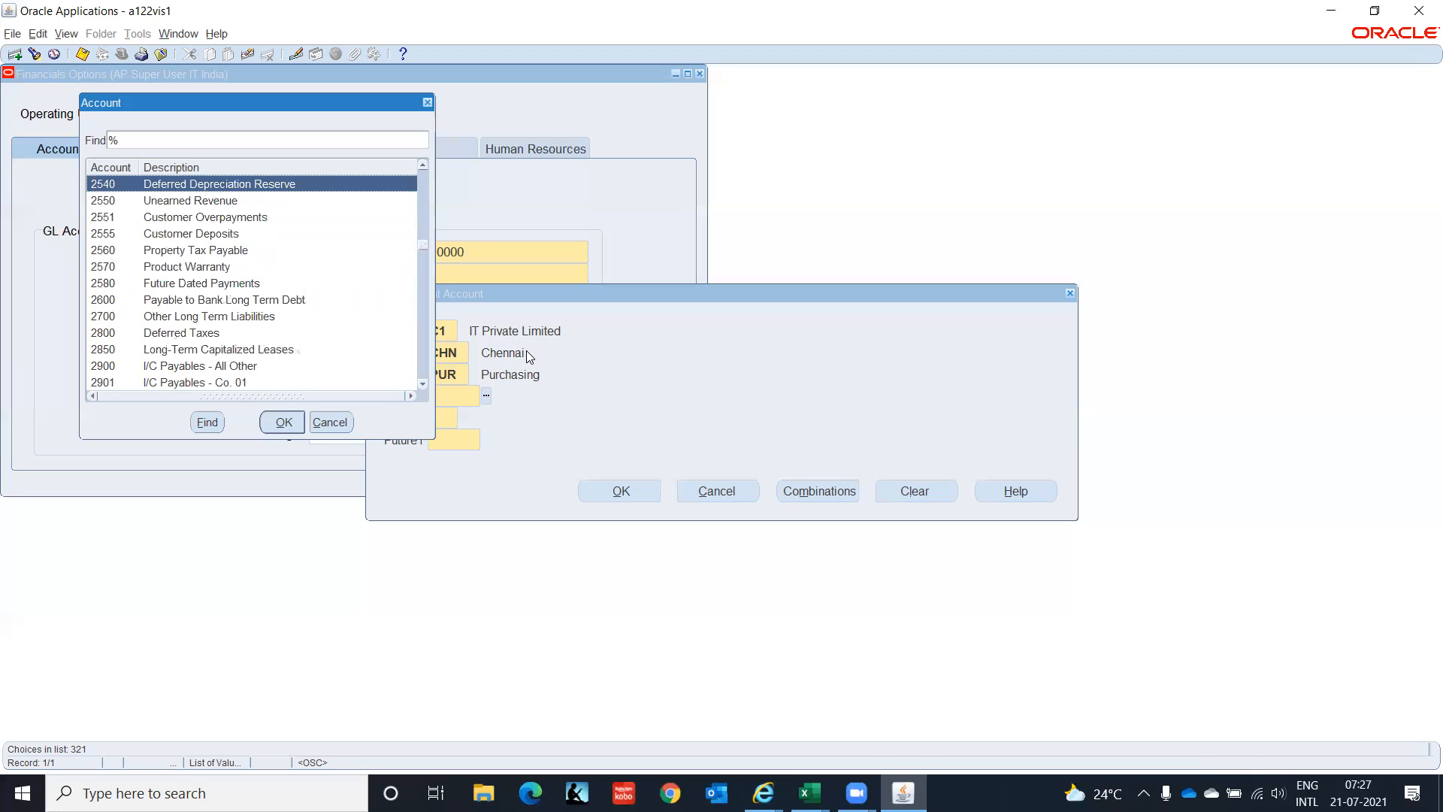
key(Down)
key(Down)
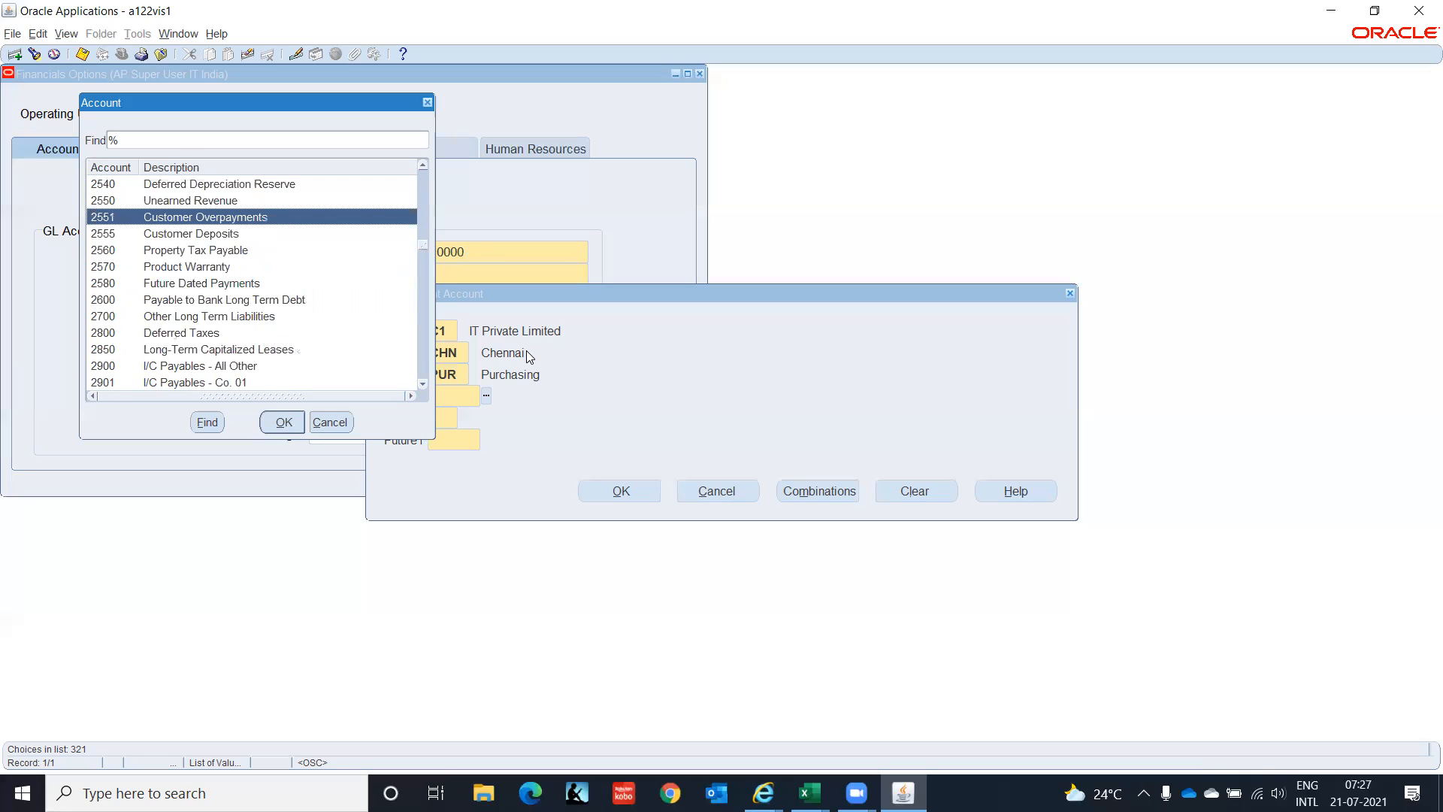
key(Down)
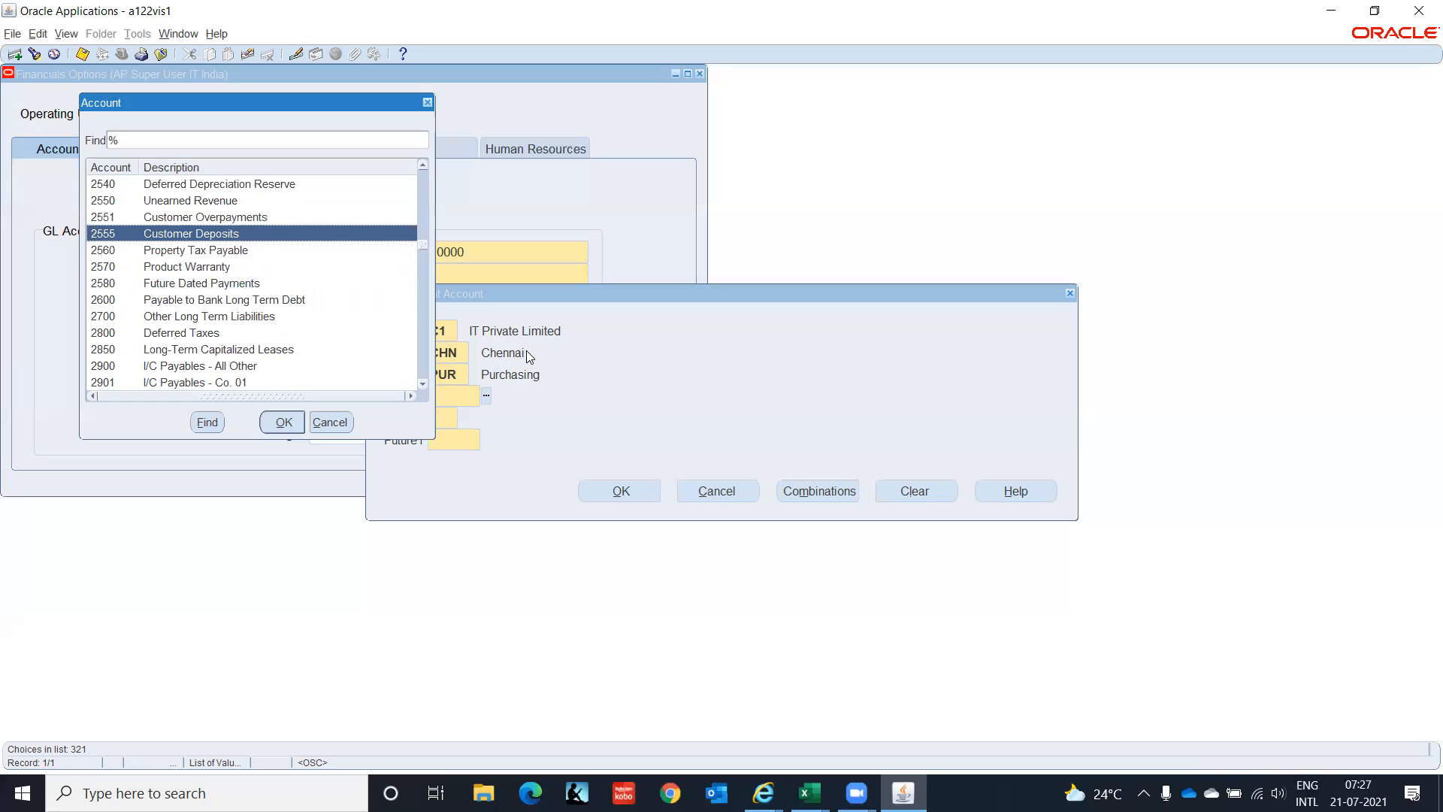
key(Down)
key(Down)
key(Down)
key(Down)
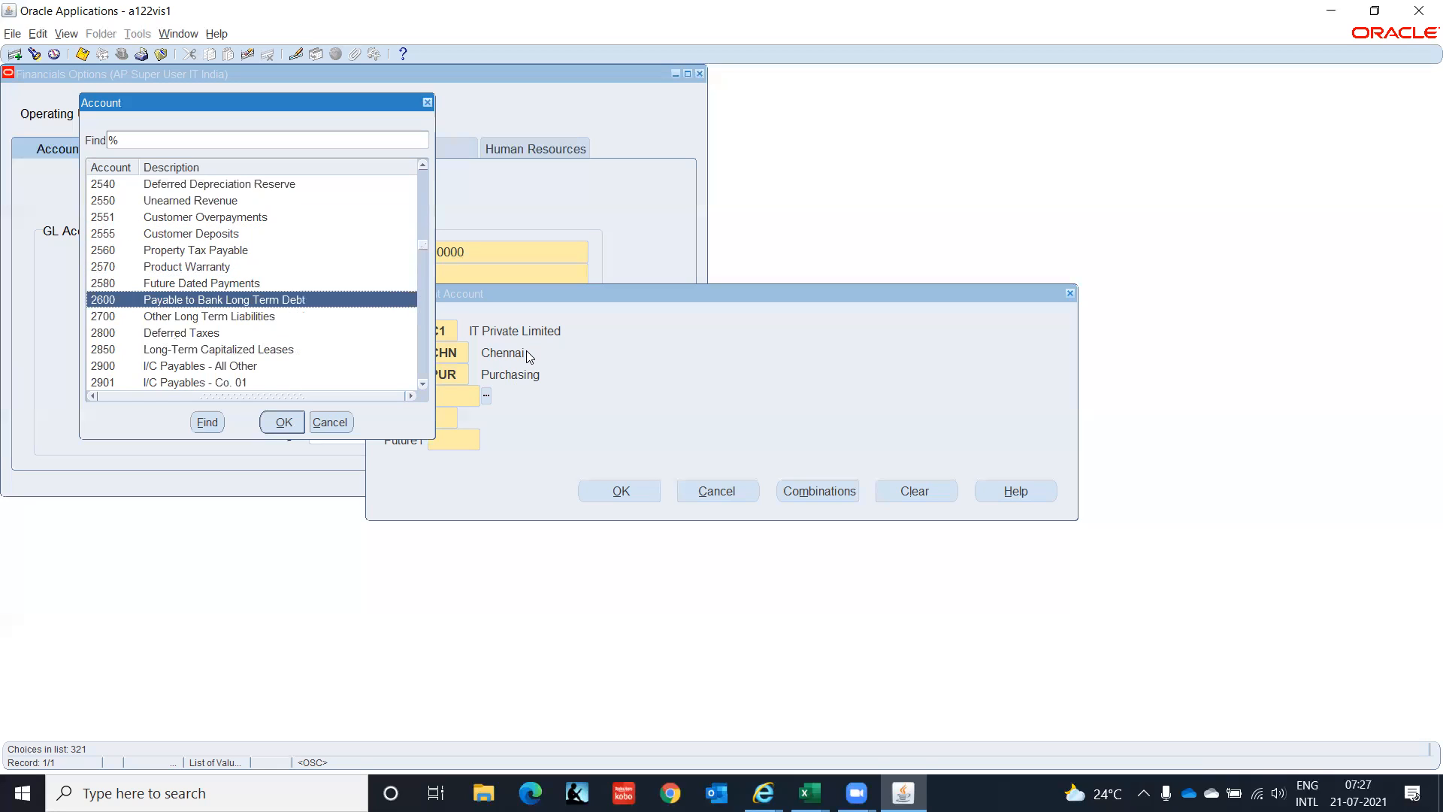
key(Down)
key(Down)
key(Down)
key(Down)
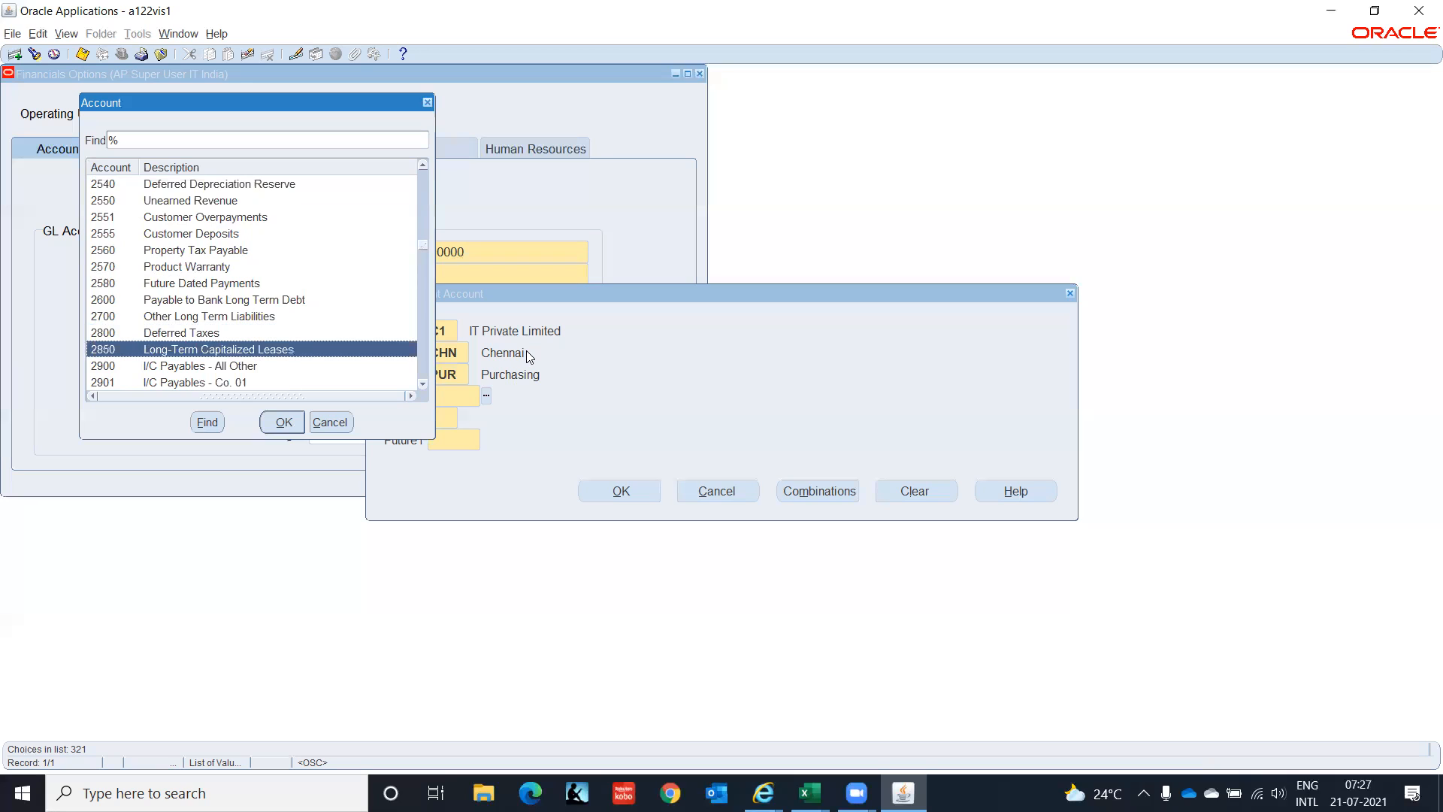
key(Down)
key(Down)
key(Down)
key(Down)
key(Down)
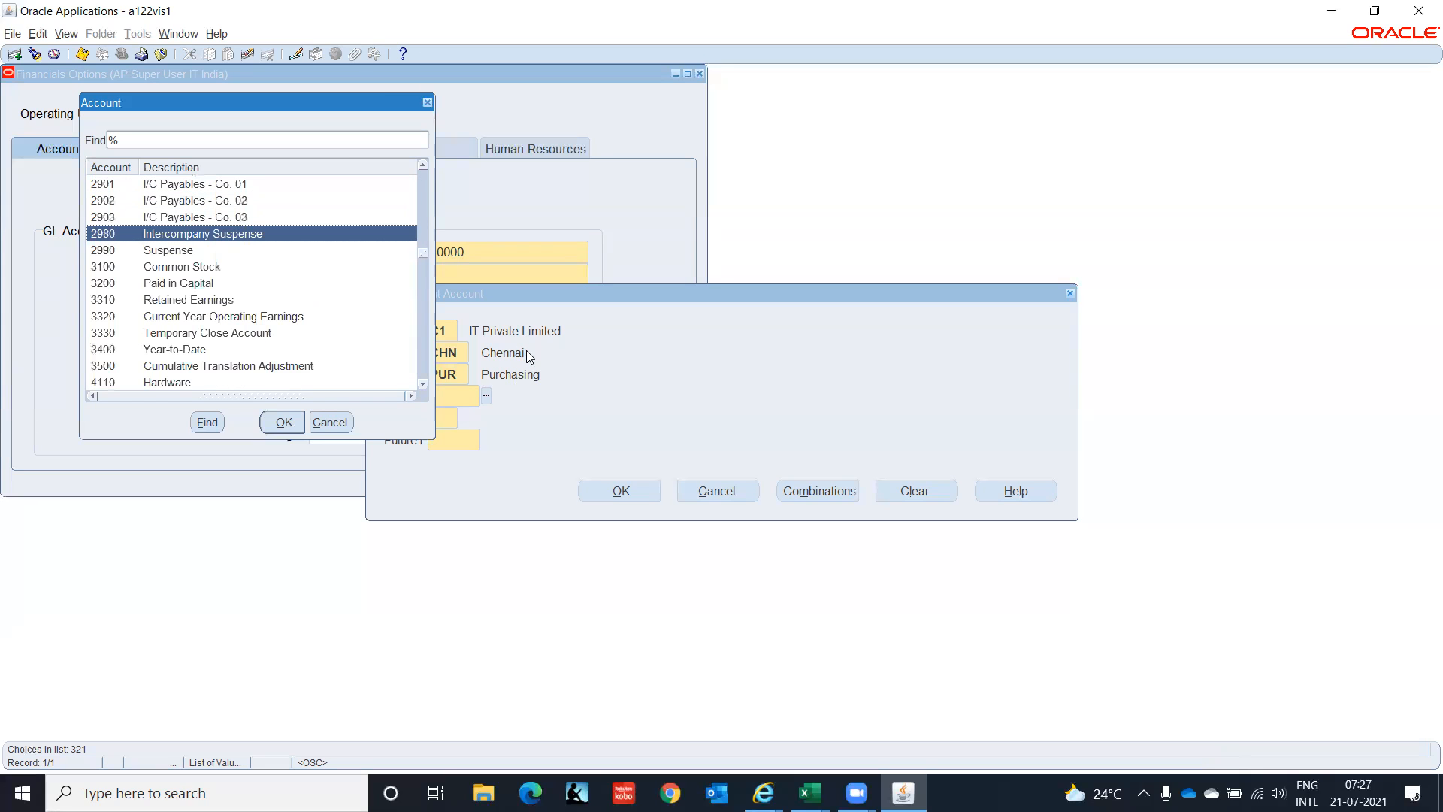
key(Down)
key(Down)
key(Down)
key(Down)
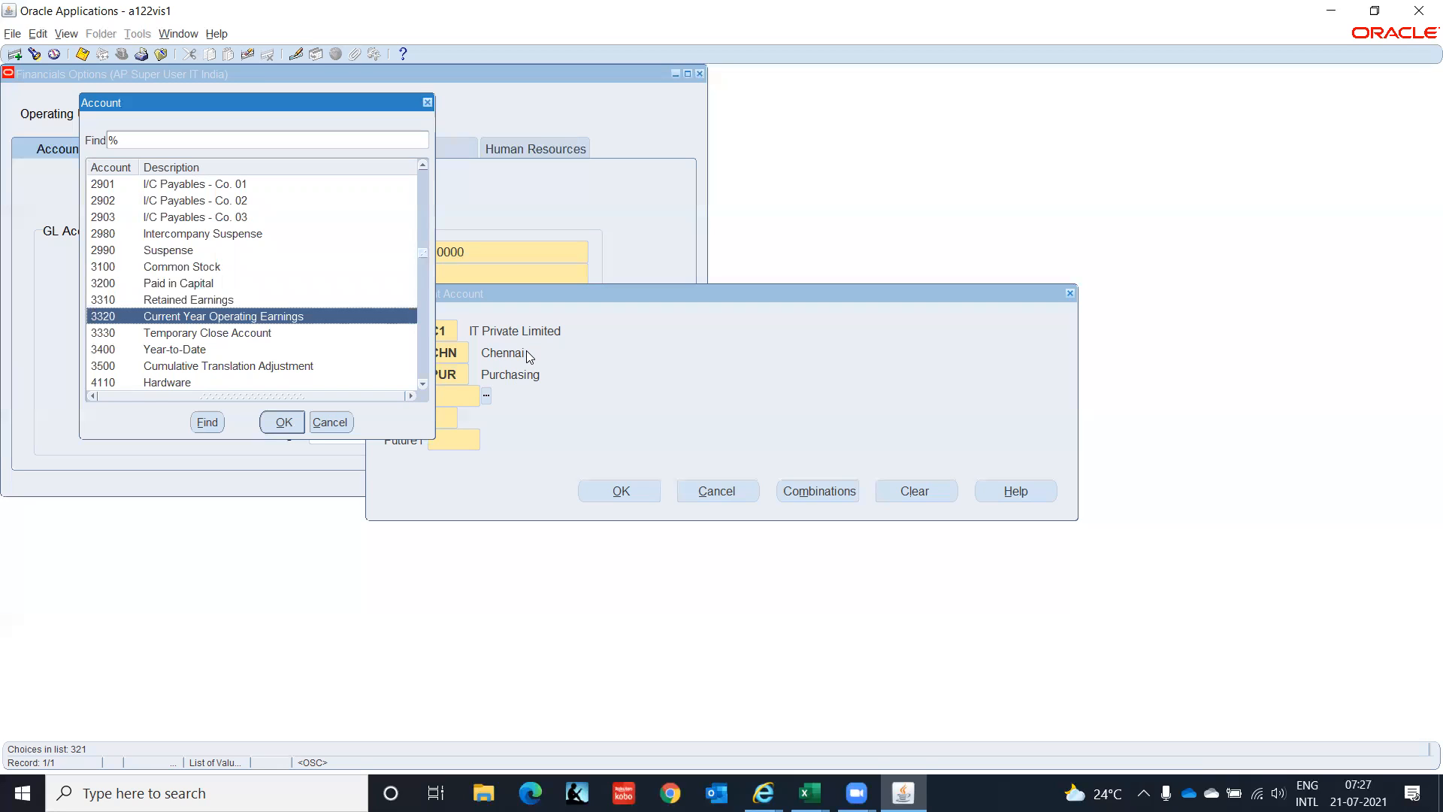
key(Down)
key(Down)
key(Down)
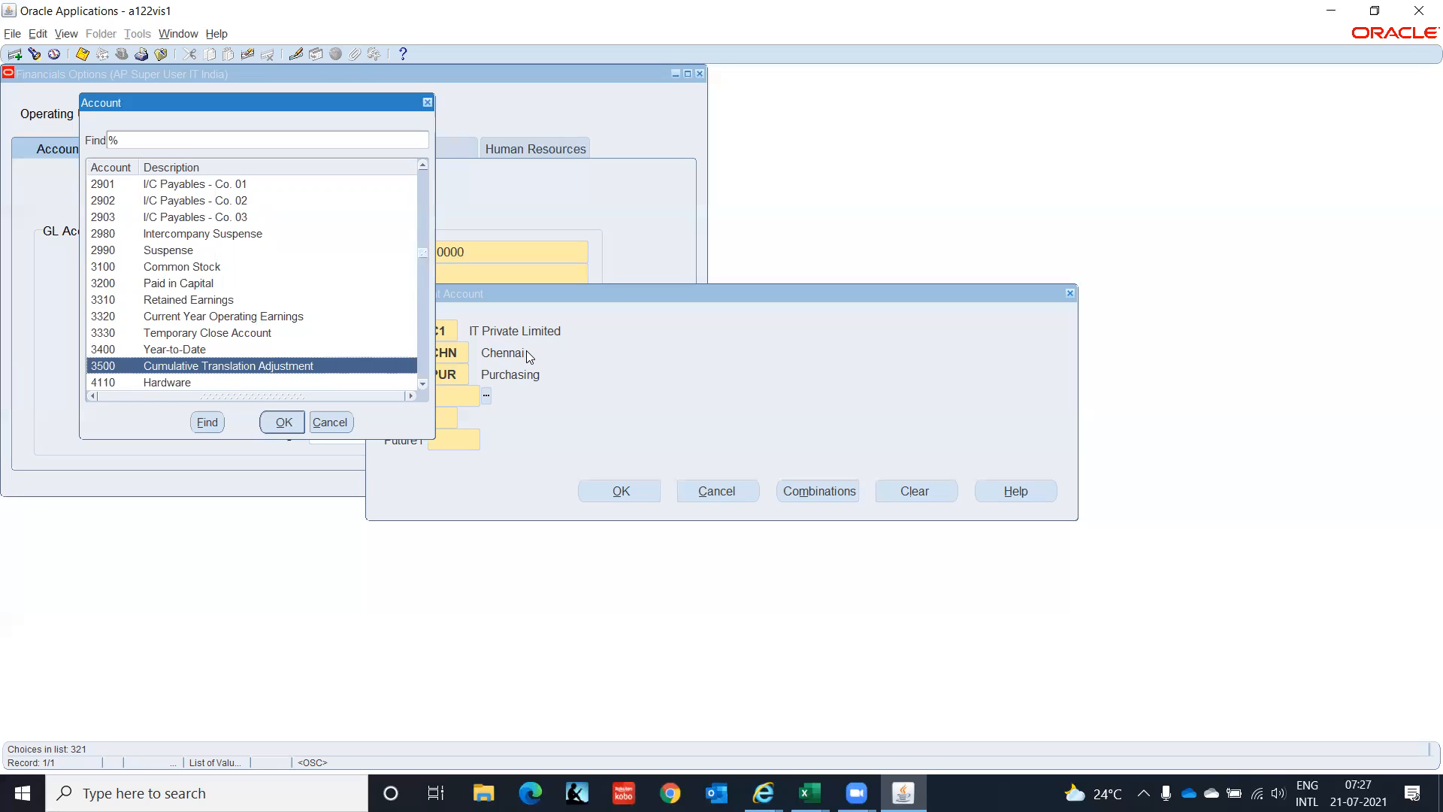
key(Down)
key(Down)
key(Down)
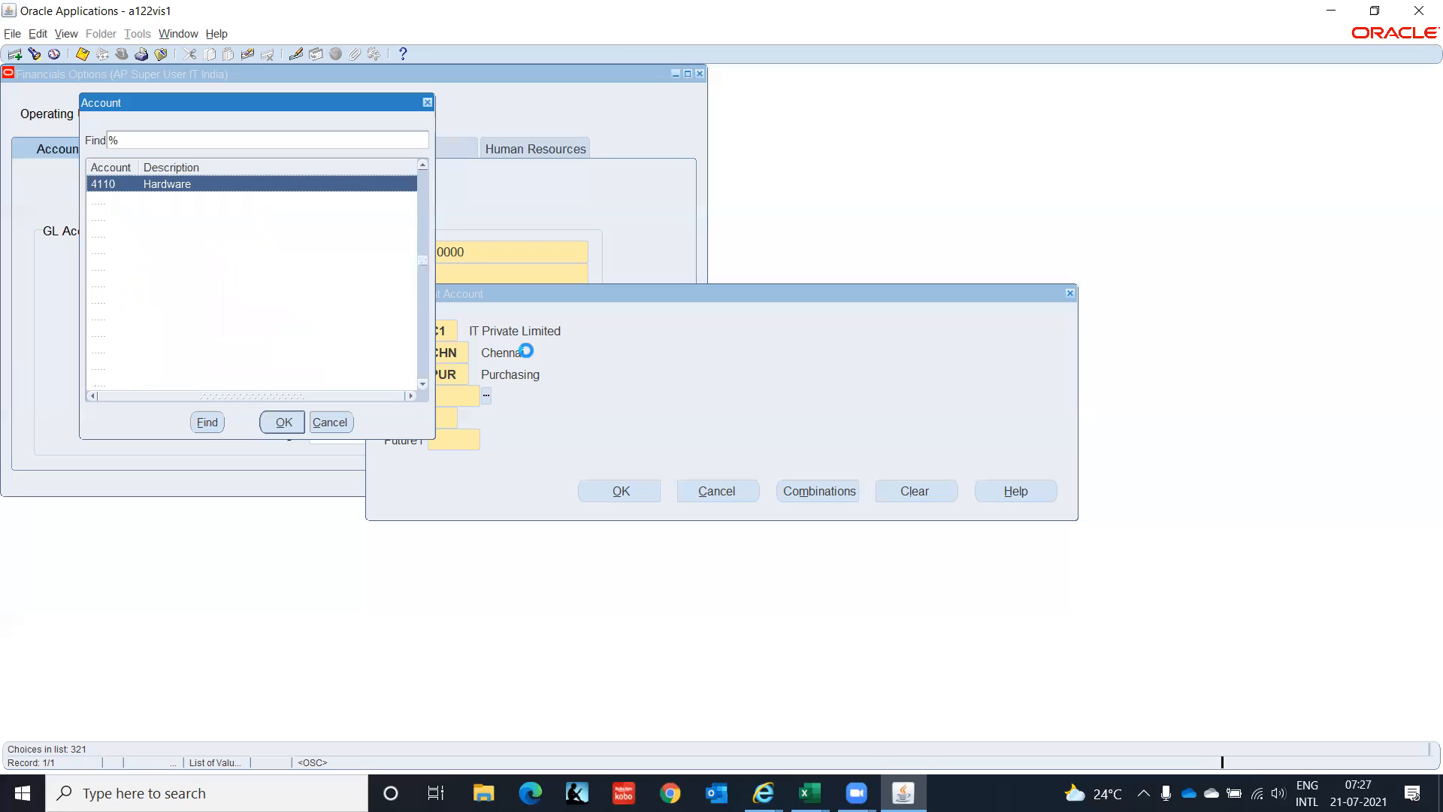
key(Down)
key(Down)
key(Down)
key(Down)
key(Down)
key(Down)
key(Down)
key(Down)
key(Down)
key(Down)
key(Down)
key(Down)
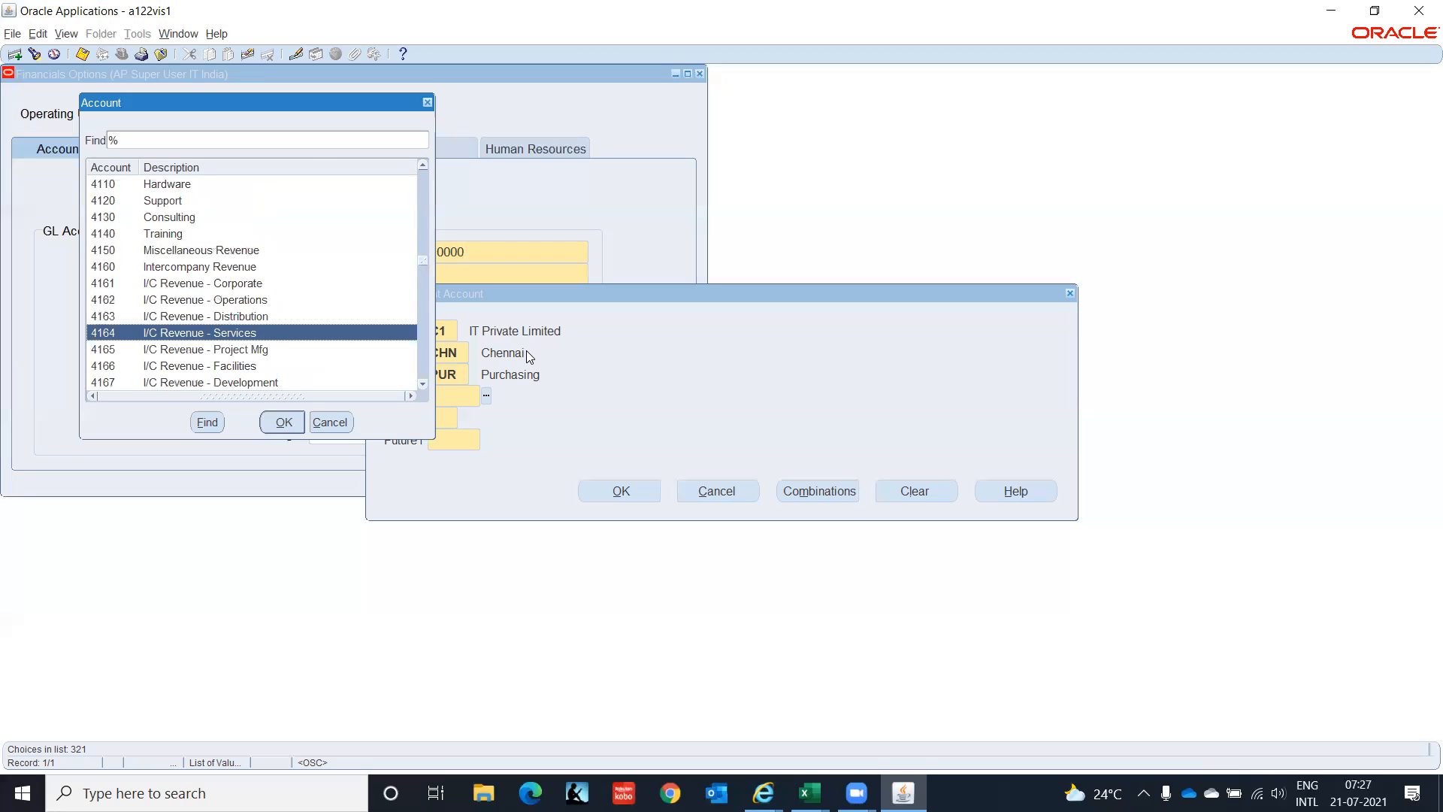
key(Down)
key(Down)
key(Down)
key(Down)
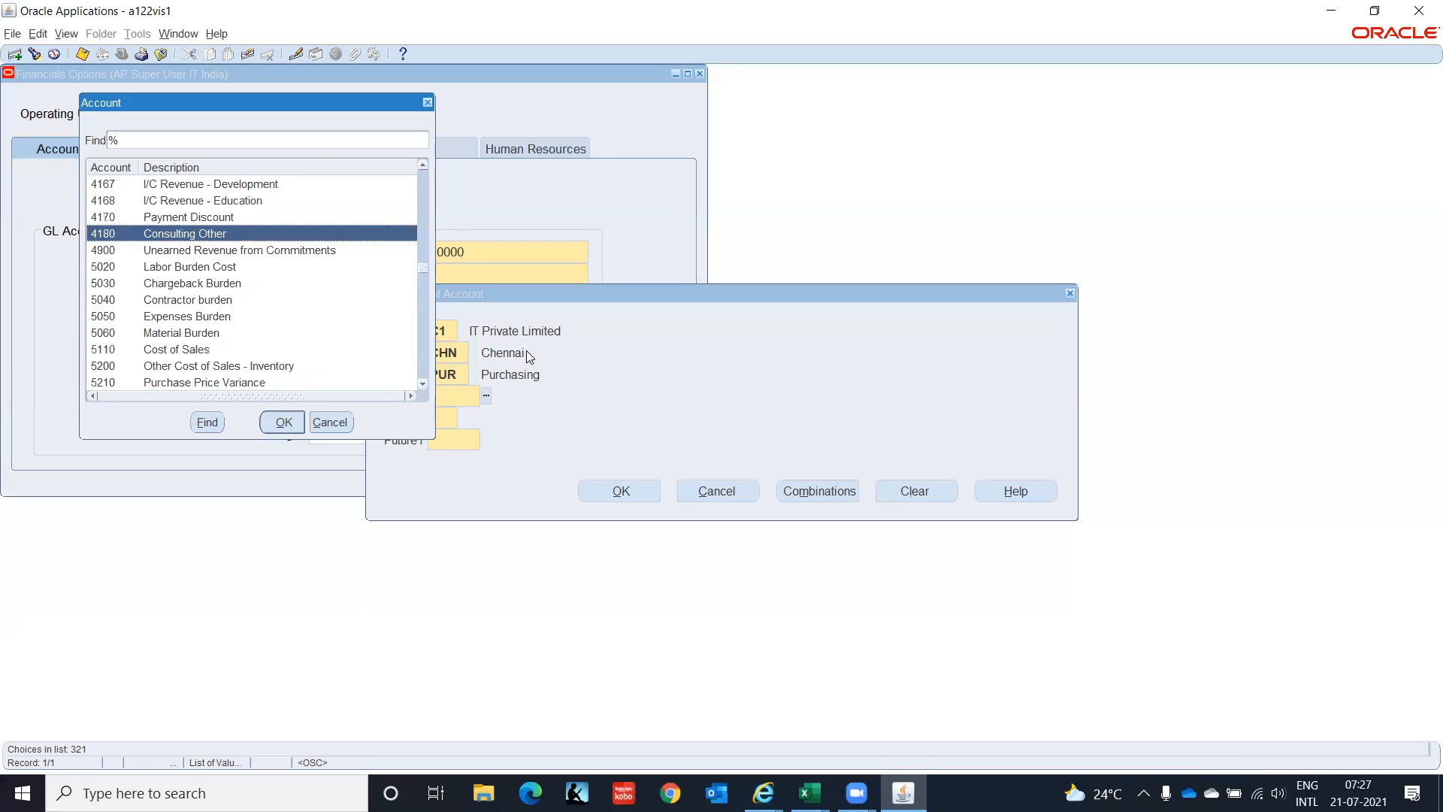
key(Down)
key(Down)
key(Down)
key(Down)
key(Down)
key(Down)
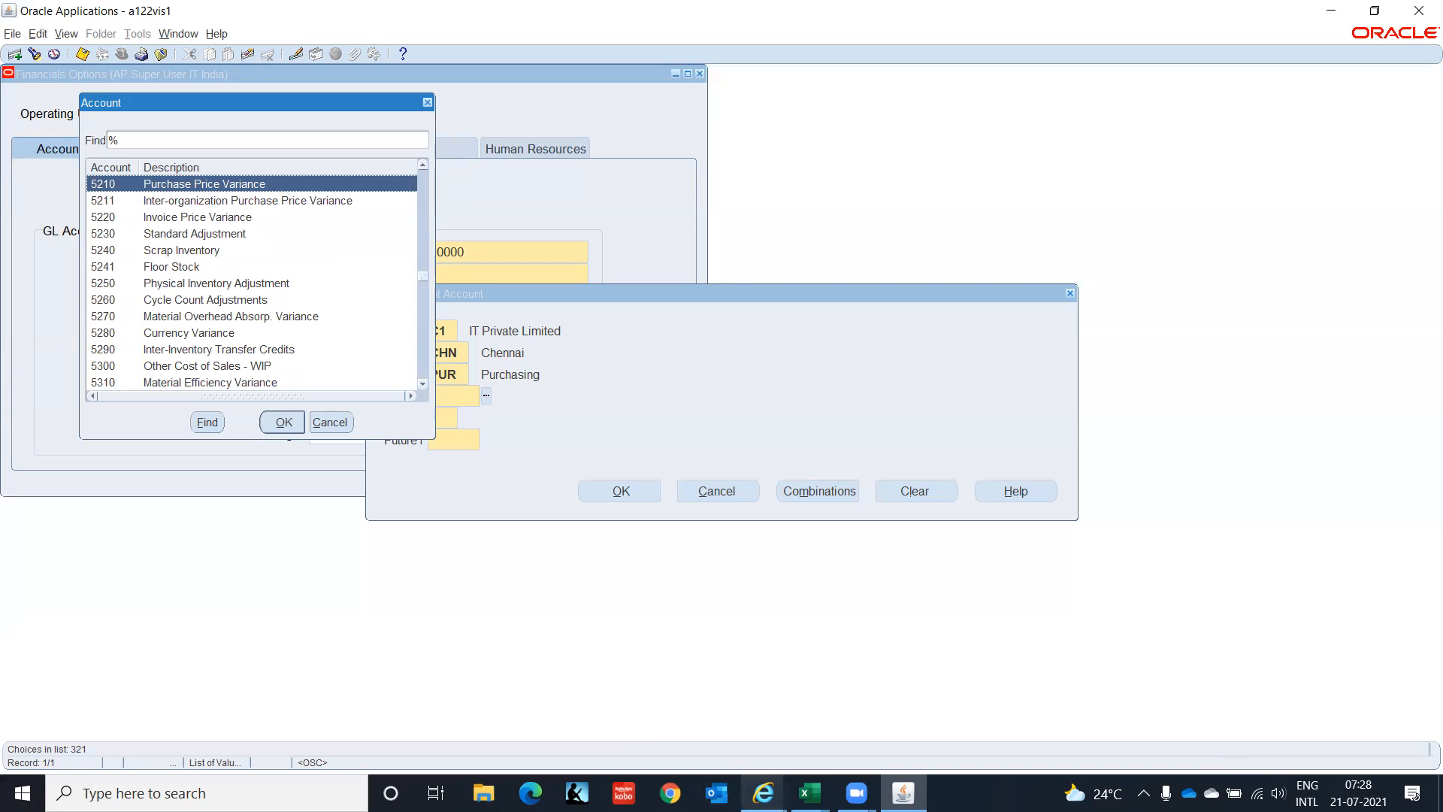
Switch to the Oracle 09112020 workbook and open its CoA St sheet.
click(806, 789)
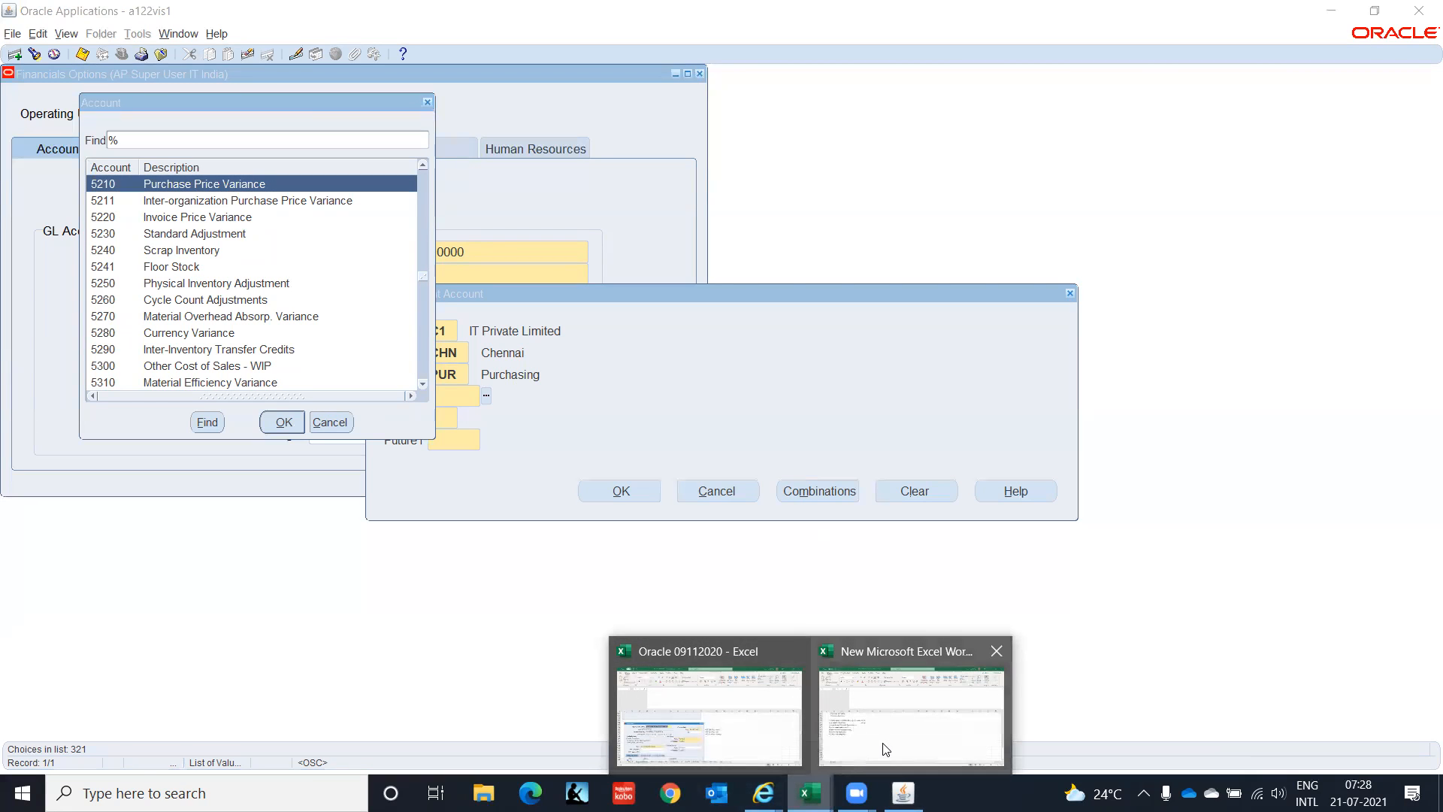
click(881, 707)
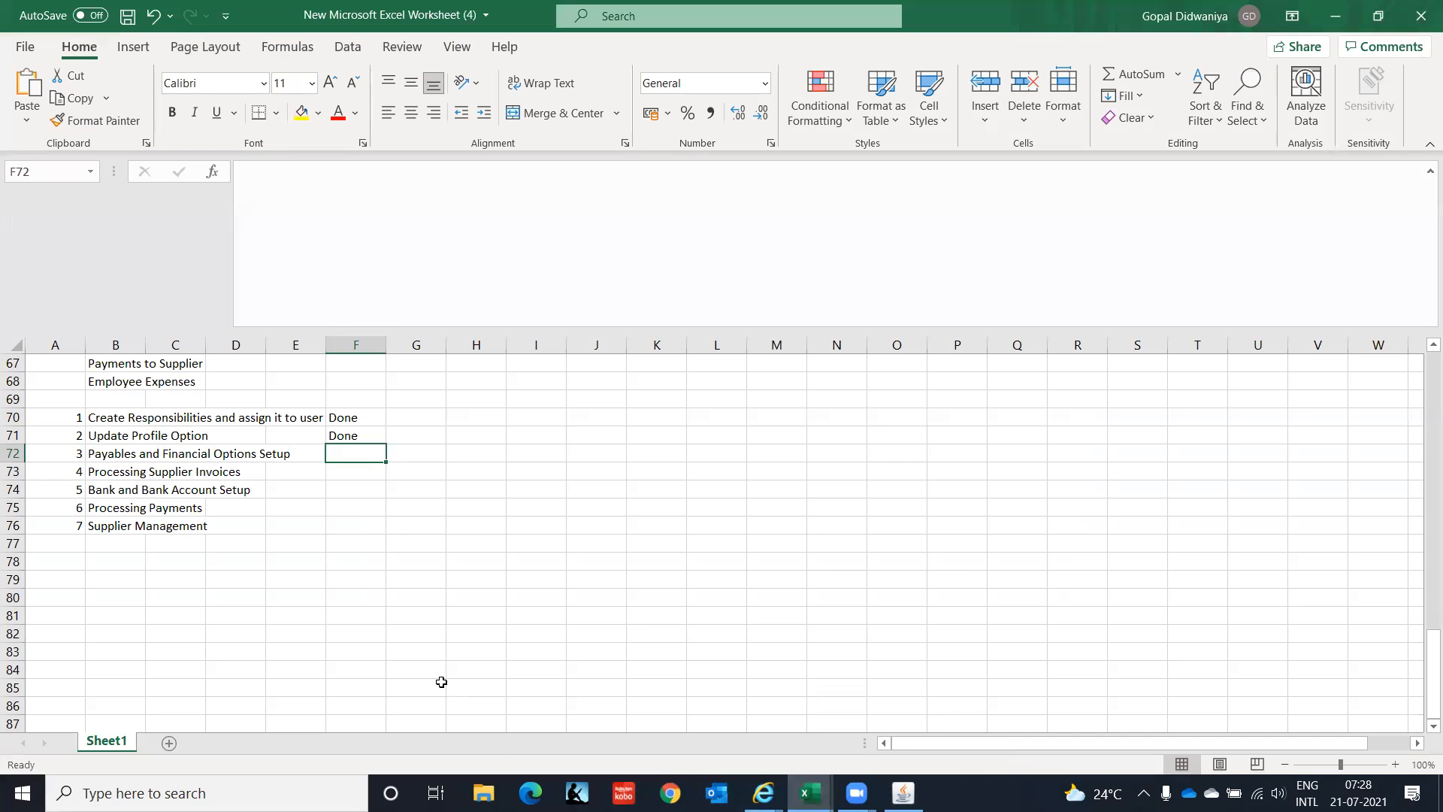
click(808, 791)
click(769, 772)
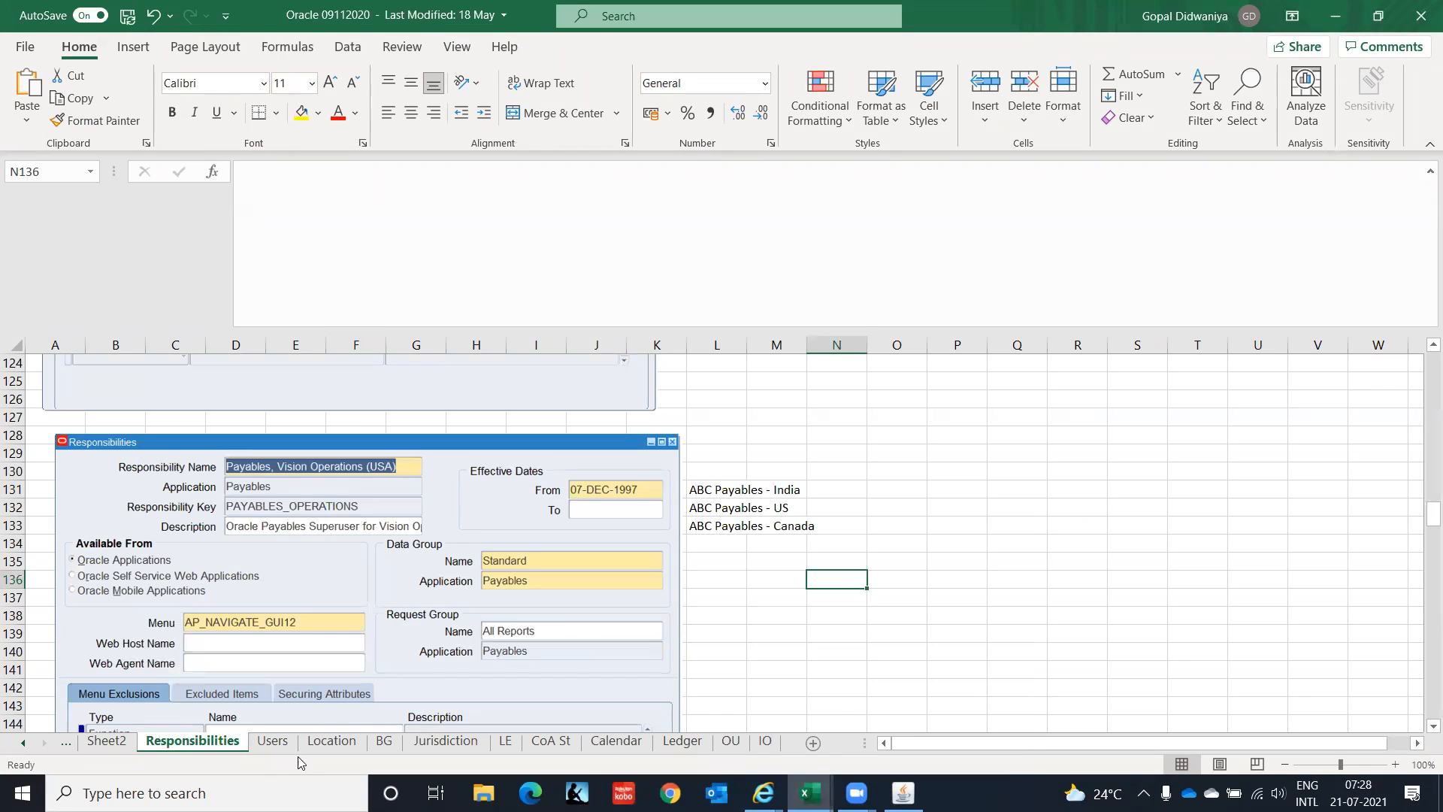
click(551, 741)
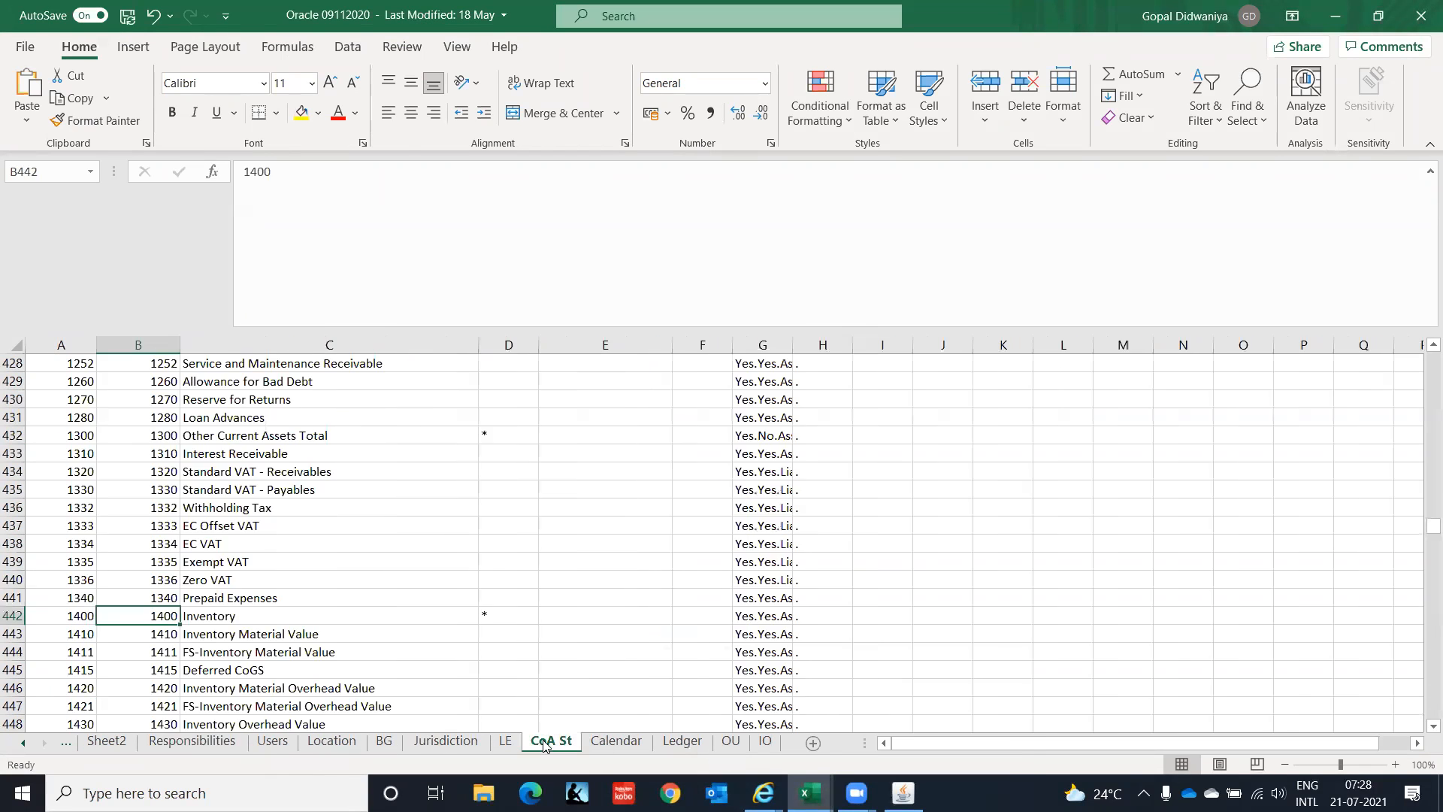
click(338, 485)
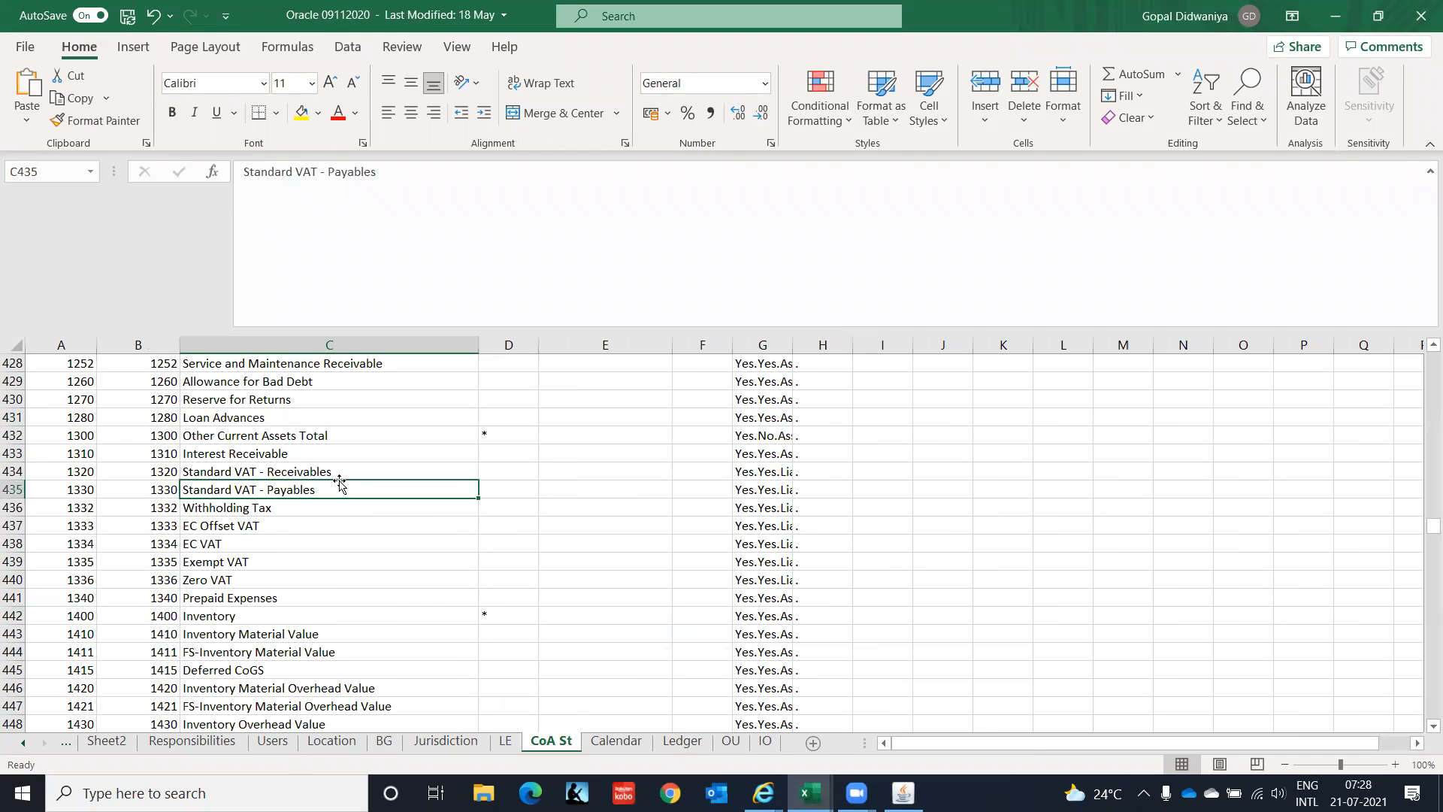
Search the chart of accounts for 'advance', finding Loan Advances and Rent in Advance.
key(ctrl+f)
text(a)
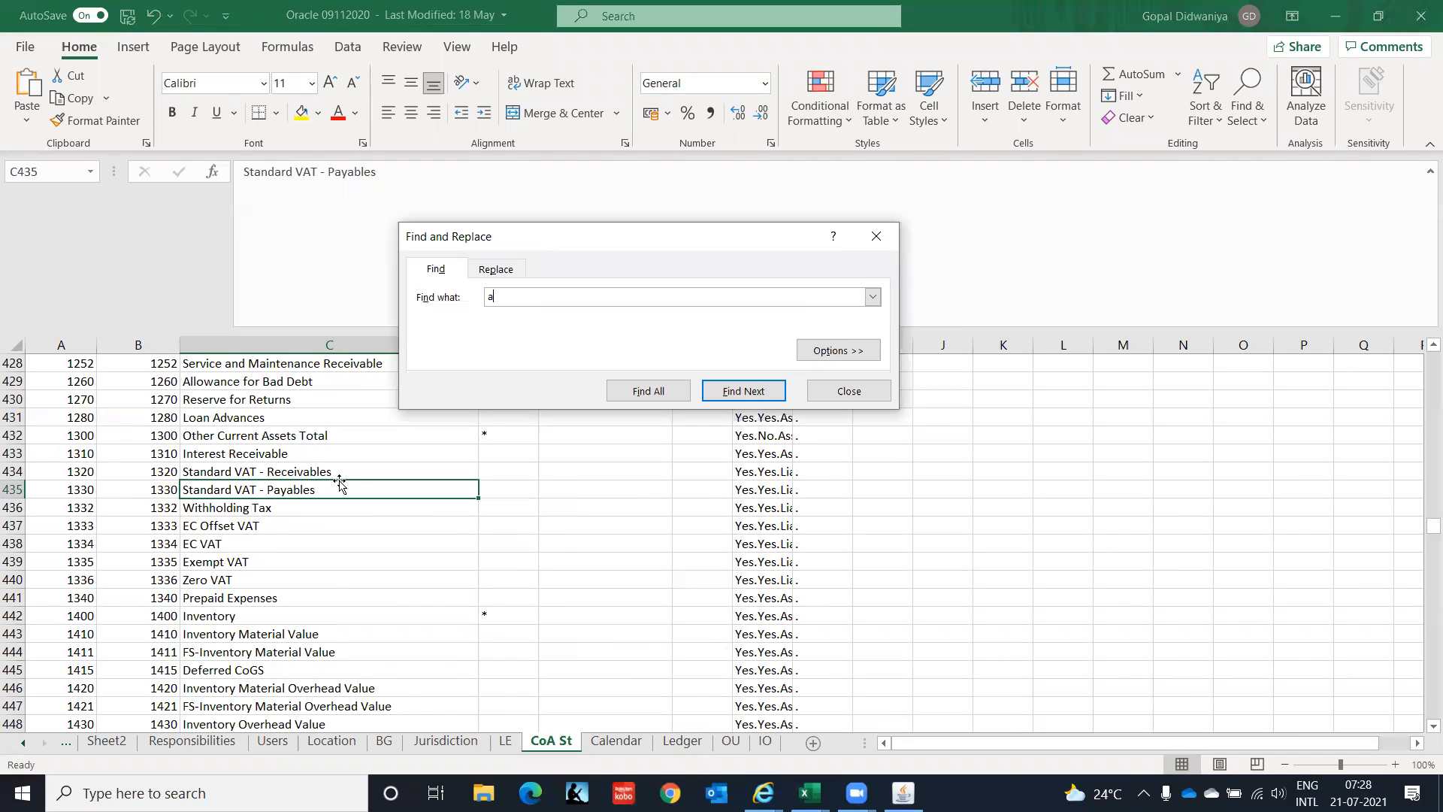
text(dvance)
key(Return)
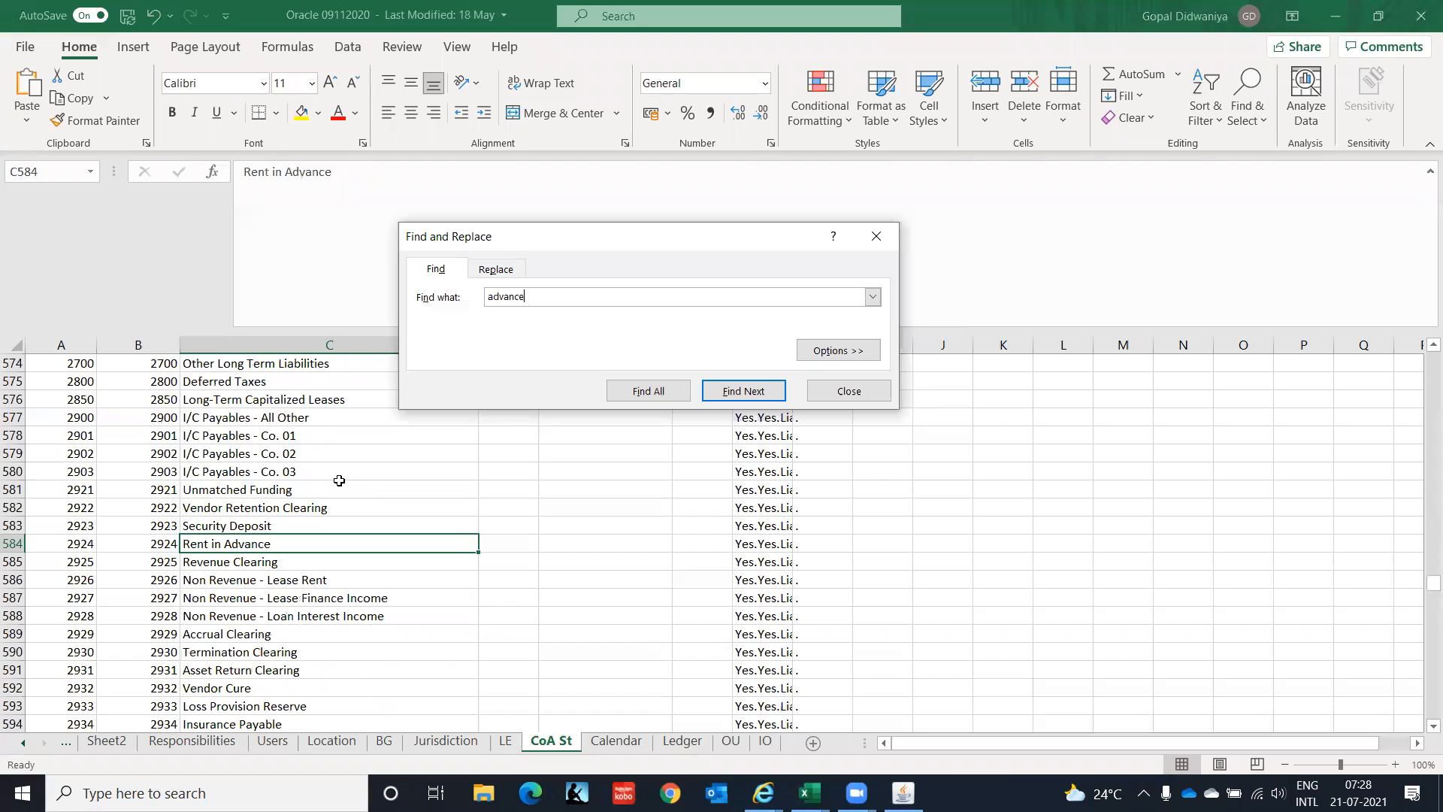
key(Return)
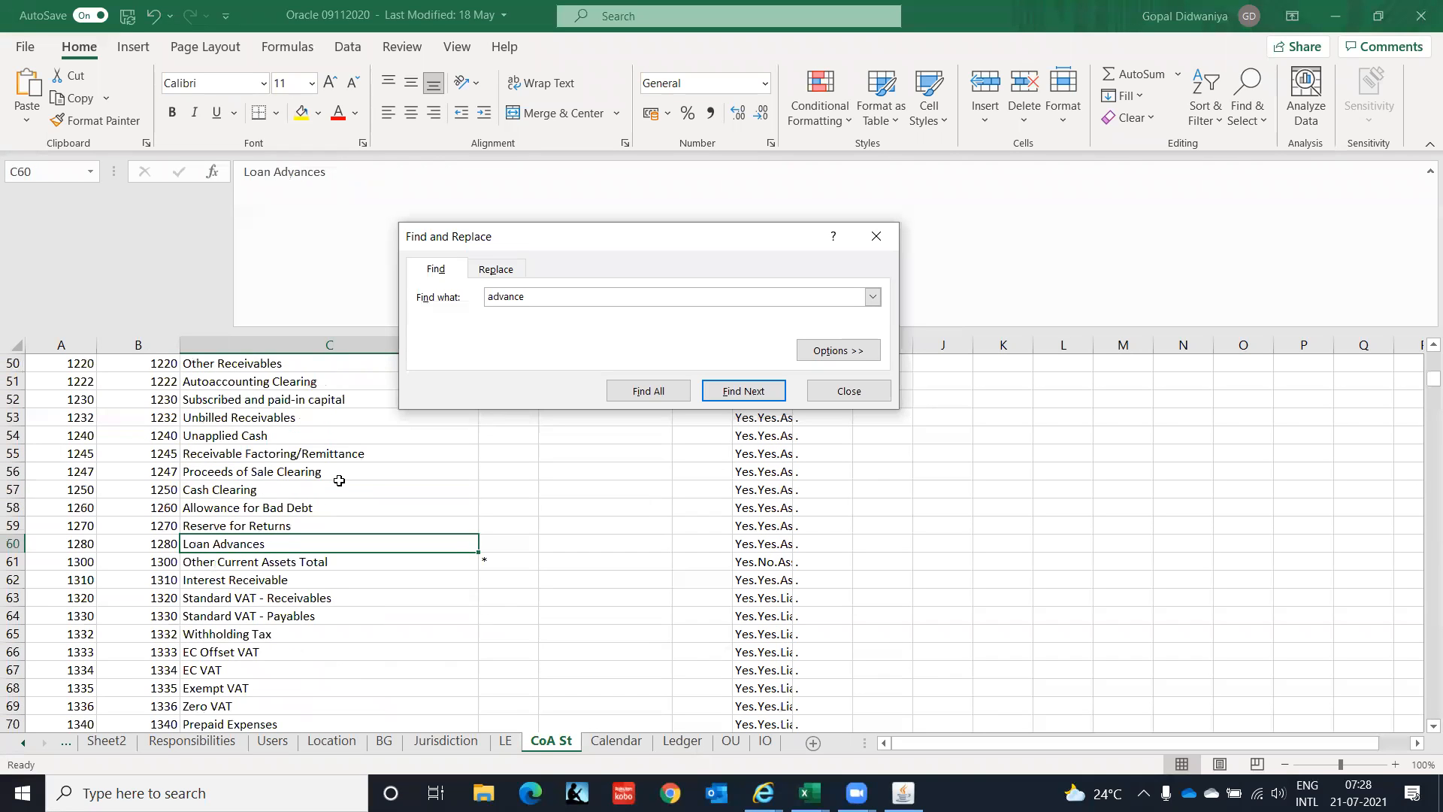
key(Return)
key(Return)
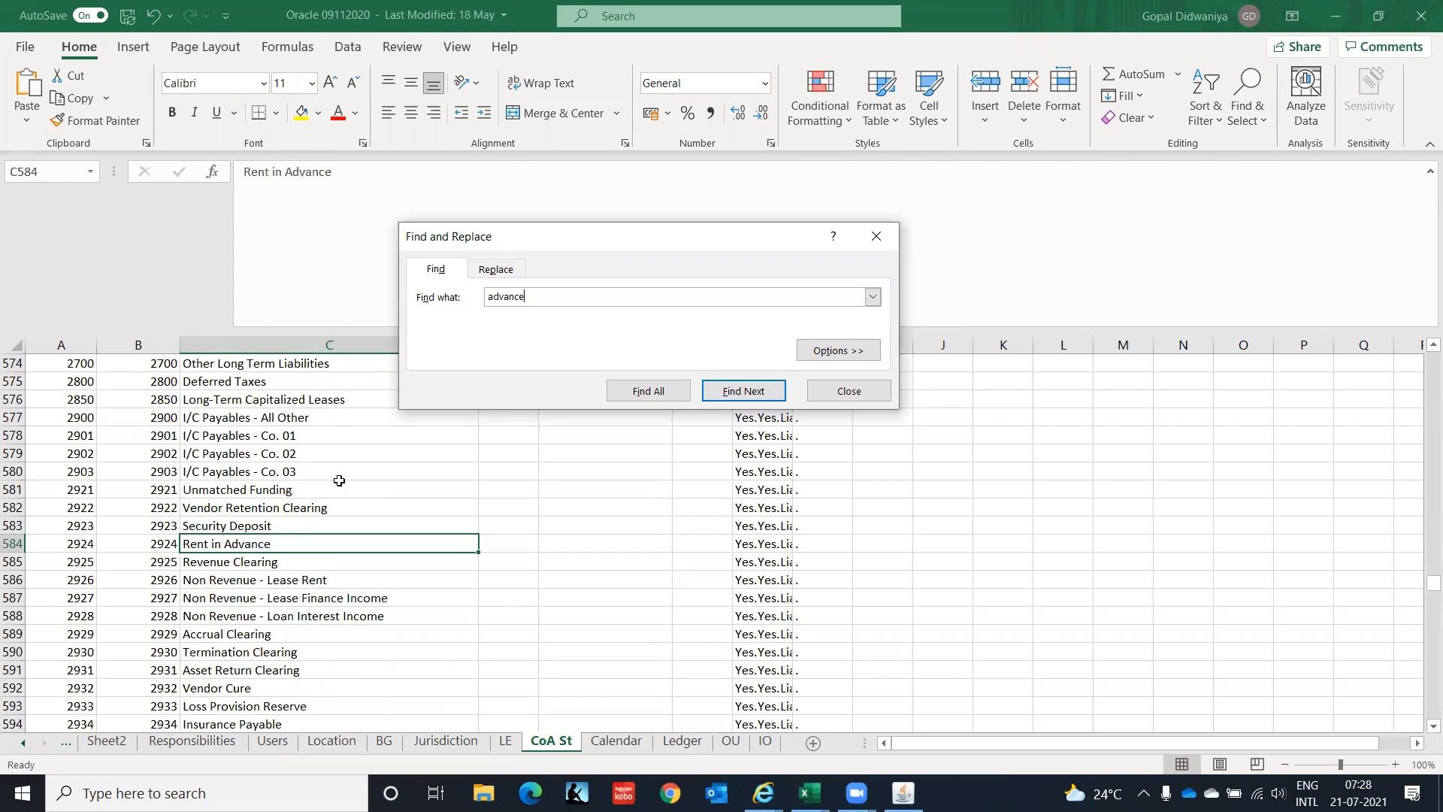
key(Return)
key(Return)
key(Return)
drag(528, 296, 393, 297)
text(supplier)
key(Return)
key(Return)
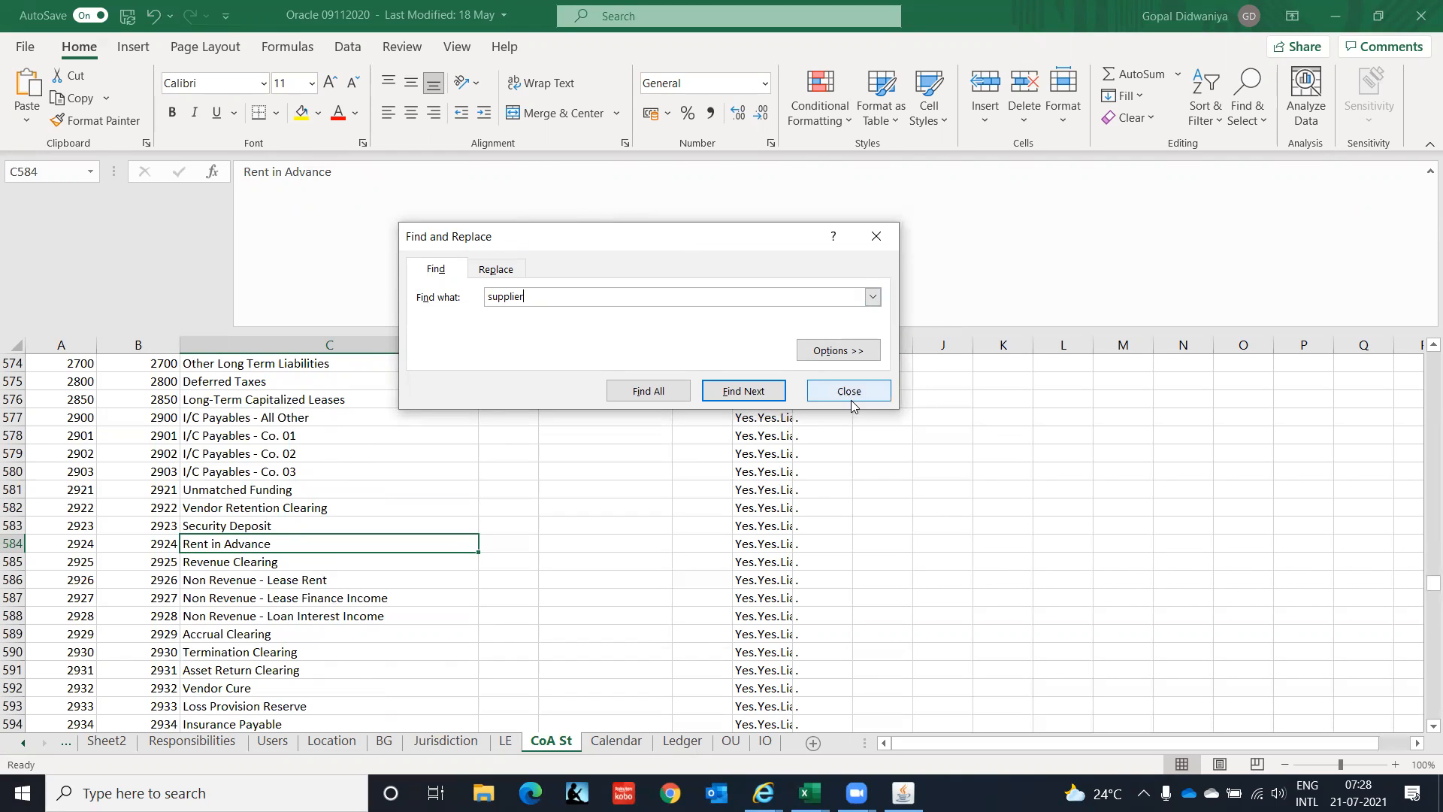
click(852, 398)
Page up to the receivable accounts and review them from Unapplied Cash to Standard VAT - Receivables.
click(285, 491)
key(Page_Up)
key(Page_Up)
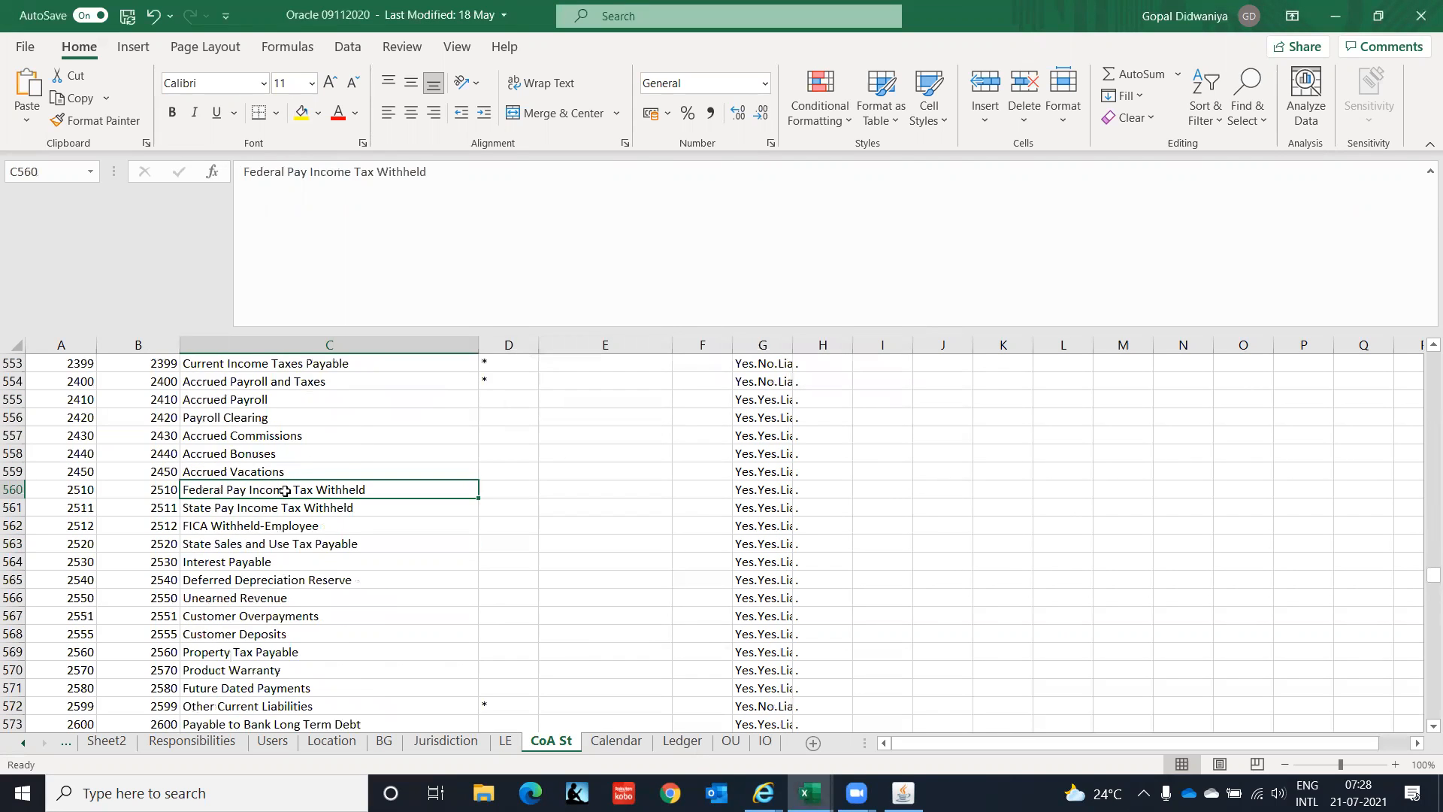
key(Page_Up)
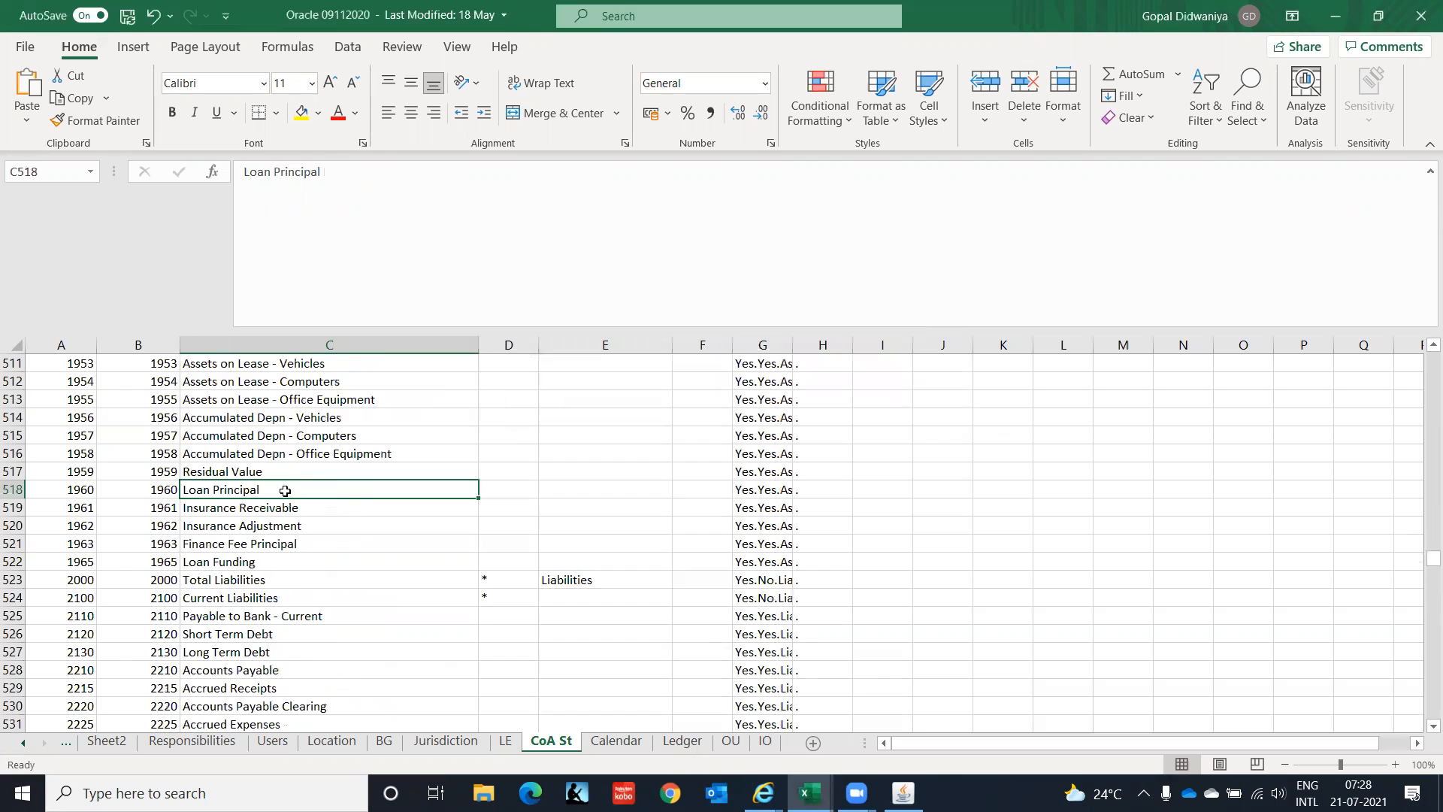
key(Page_Up)
key(Page_Up)
key(Page_Up)
key(Page_Up)
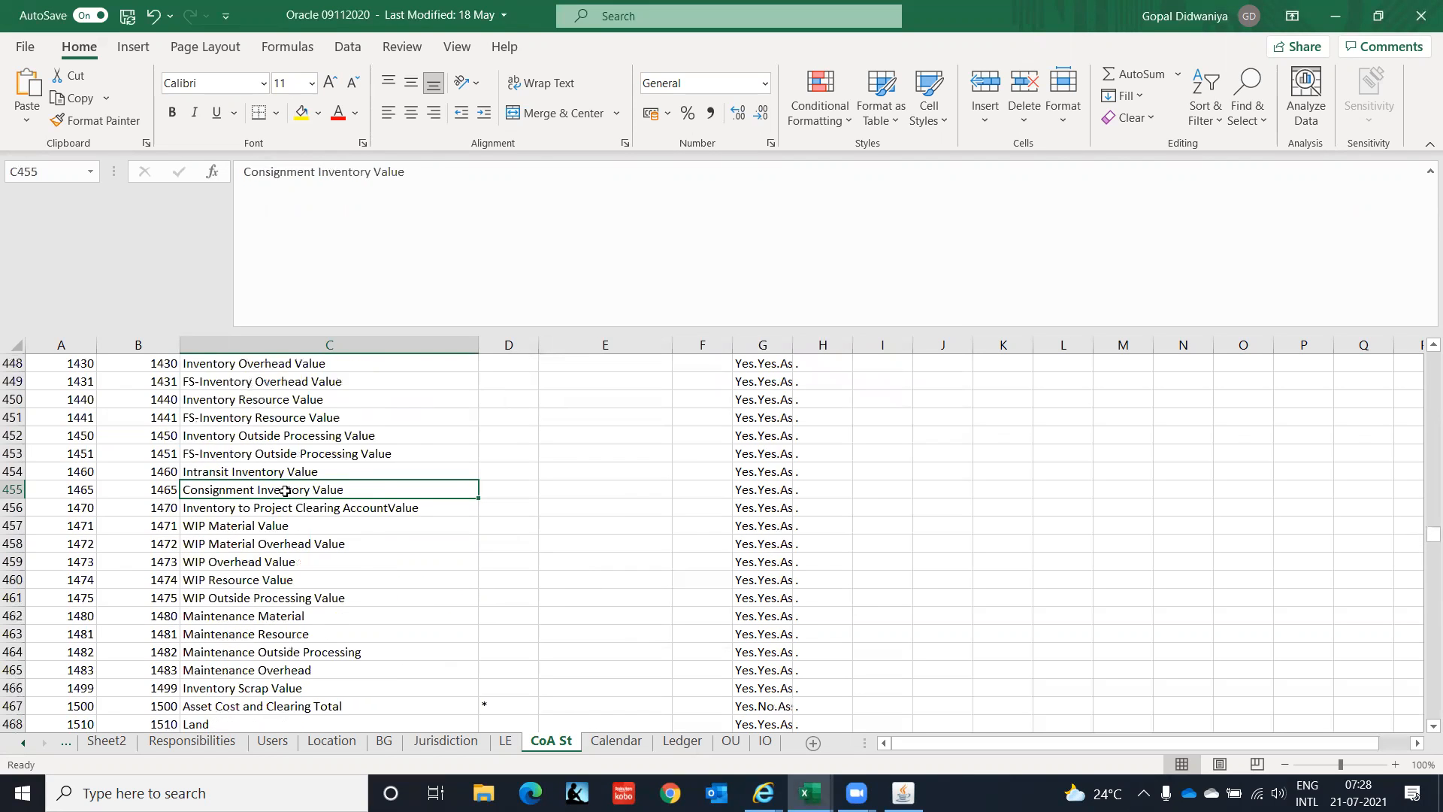
key(Page_Up)
key(Page_Up)
key(Down)
key(Down)
key(Down)
key(Down)
key(Down)
key(Down)
key(Down)
key(Down)
key(Down)
key(Down)
key(Down)
key(Down)
key(Down)
key(Down)
key(Down)
key(Down)
key(Down)
key(Down)
key(Down)
key(Down)
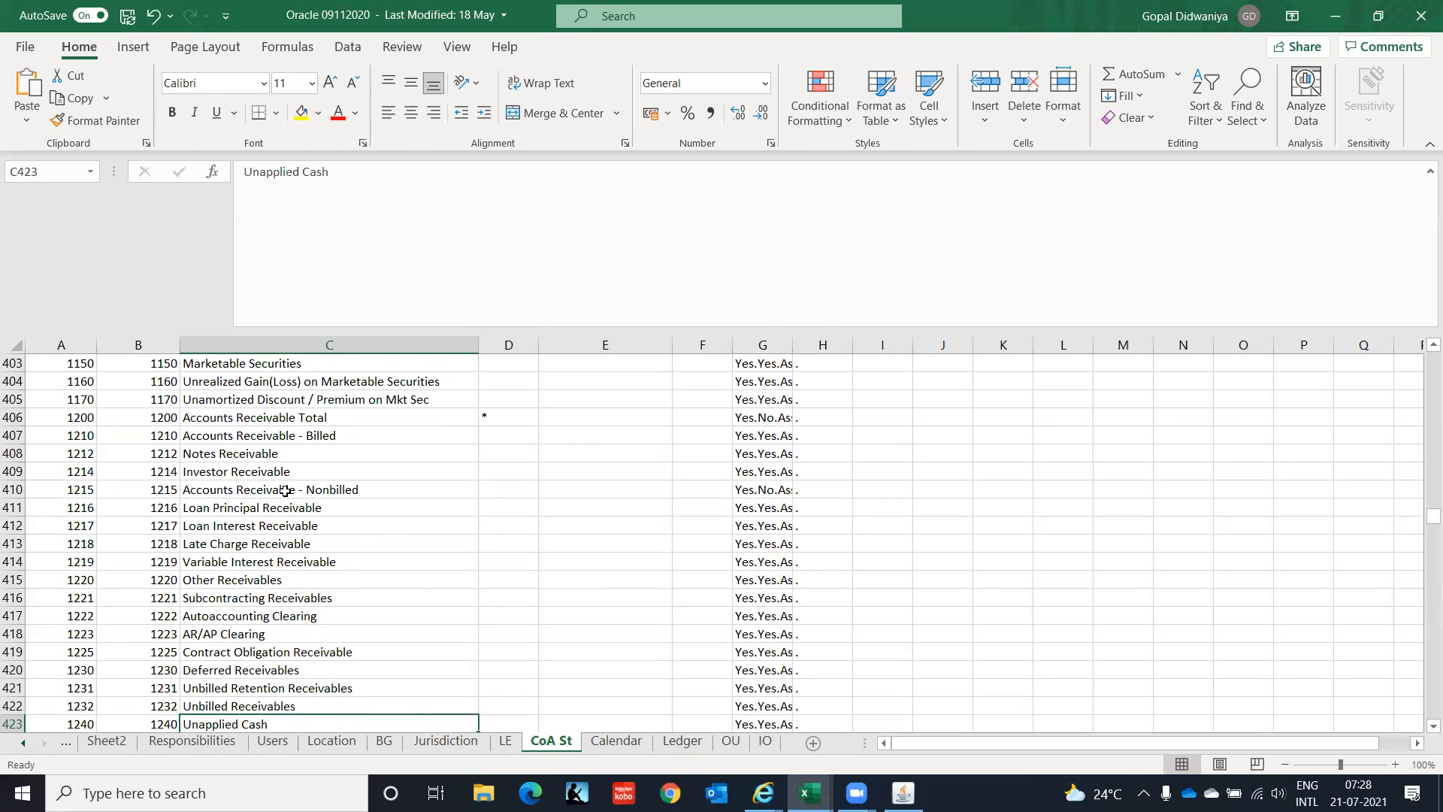
key(Up)
key(Up)
key(Up)
key(Up)
key(Up)
key(Up)
key(Up)
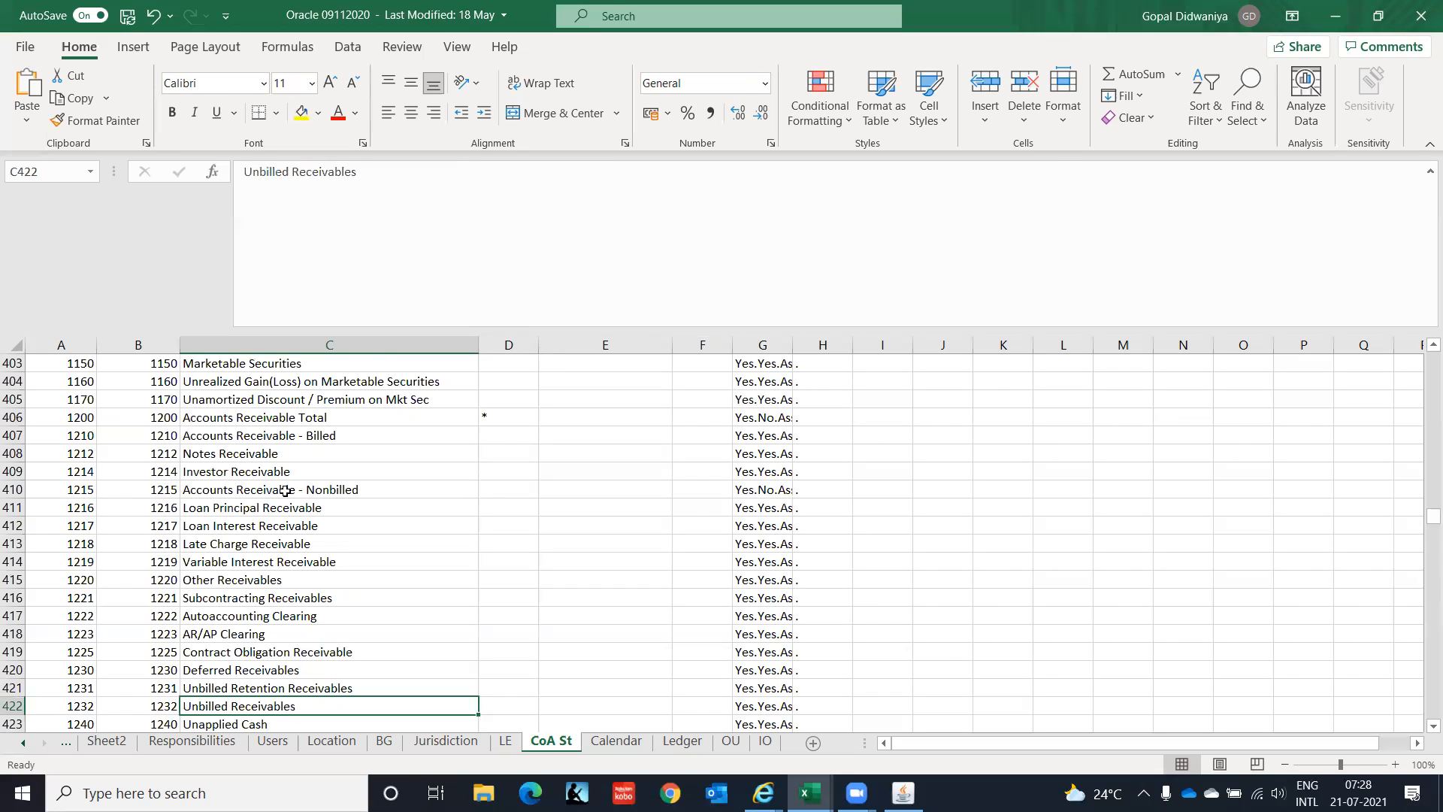
key(Up)
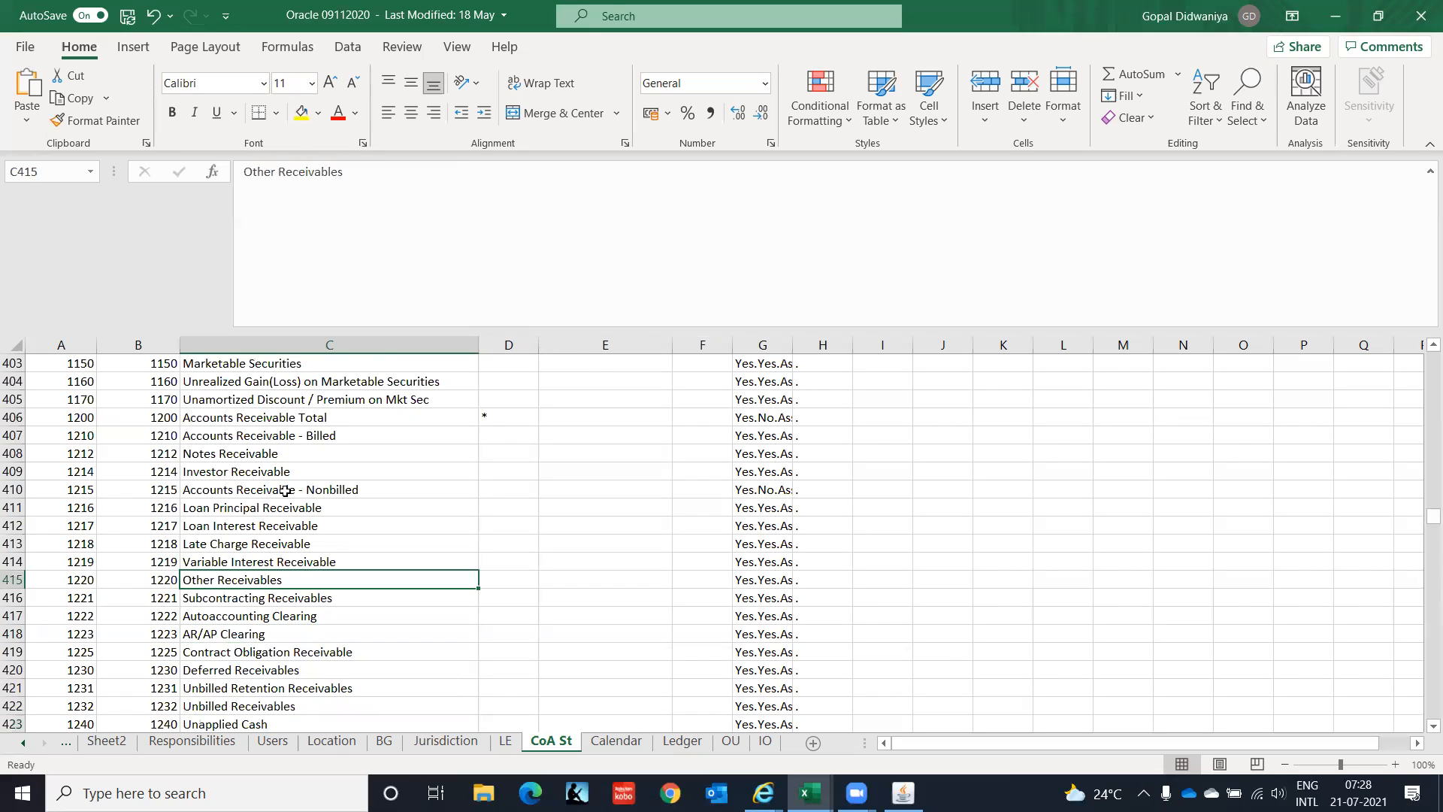
key(Down)
key(Down)
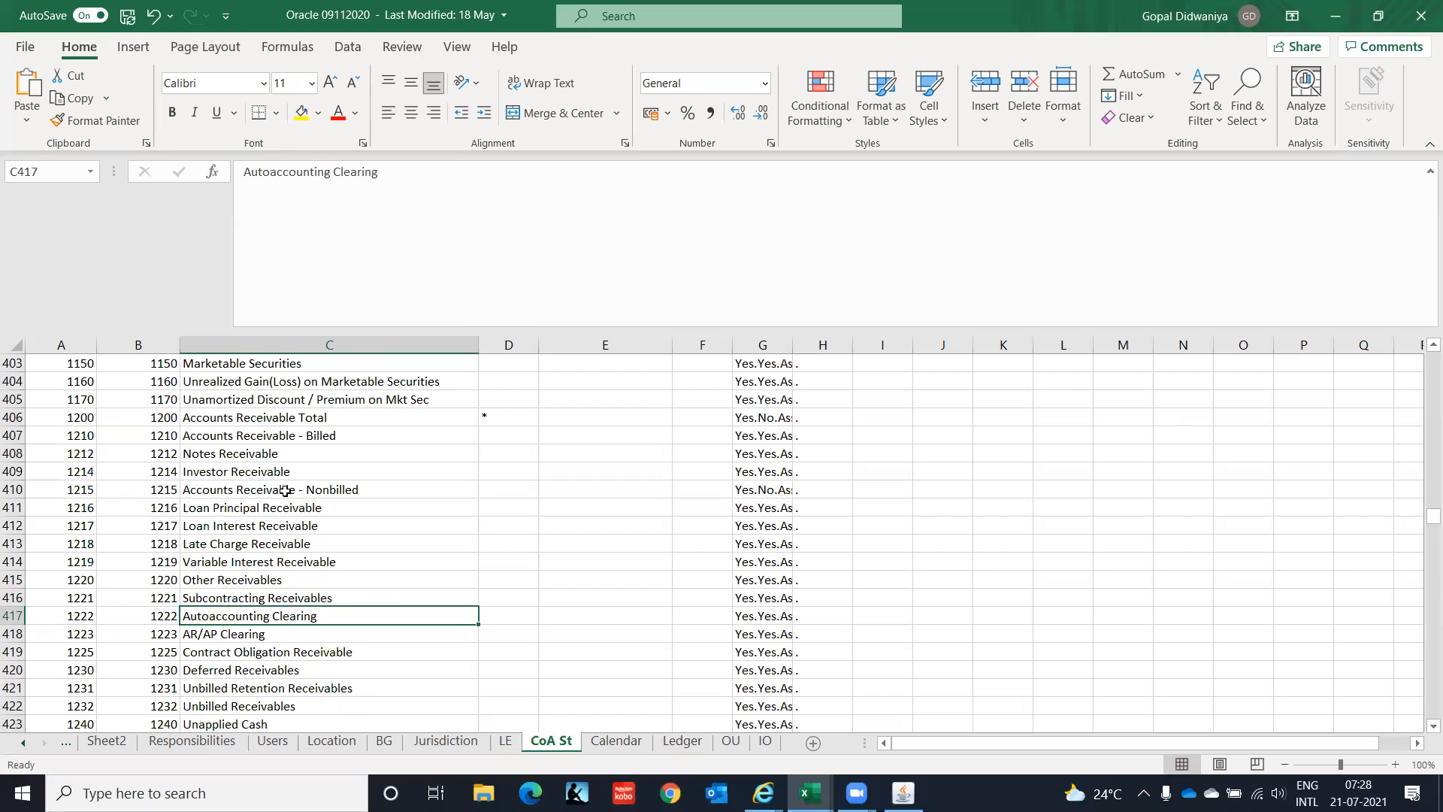
key(Down)
key(Down)
key(Down)
key(Down)
key(Down)
key(Down)
key(Down)
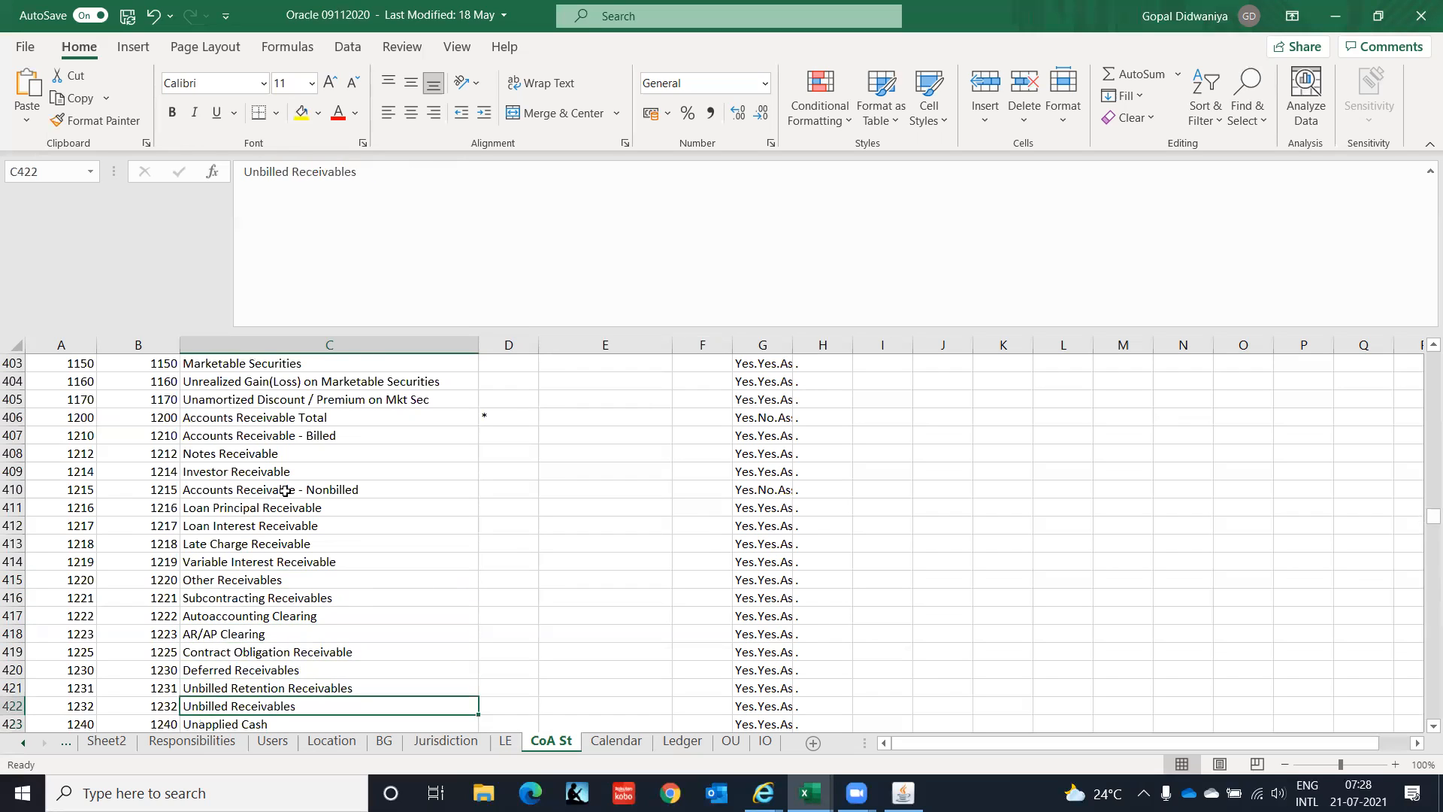
key(Down)
key(Down)
key(Down)
key(Down)
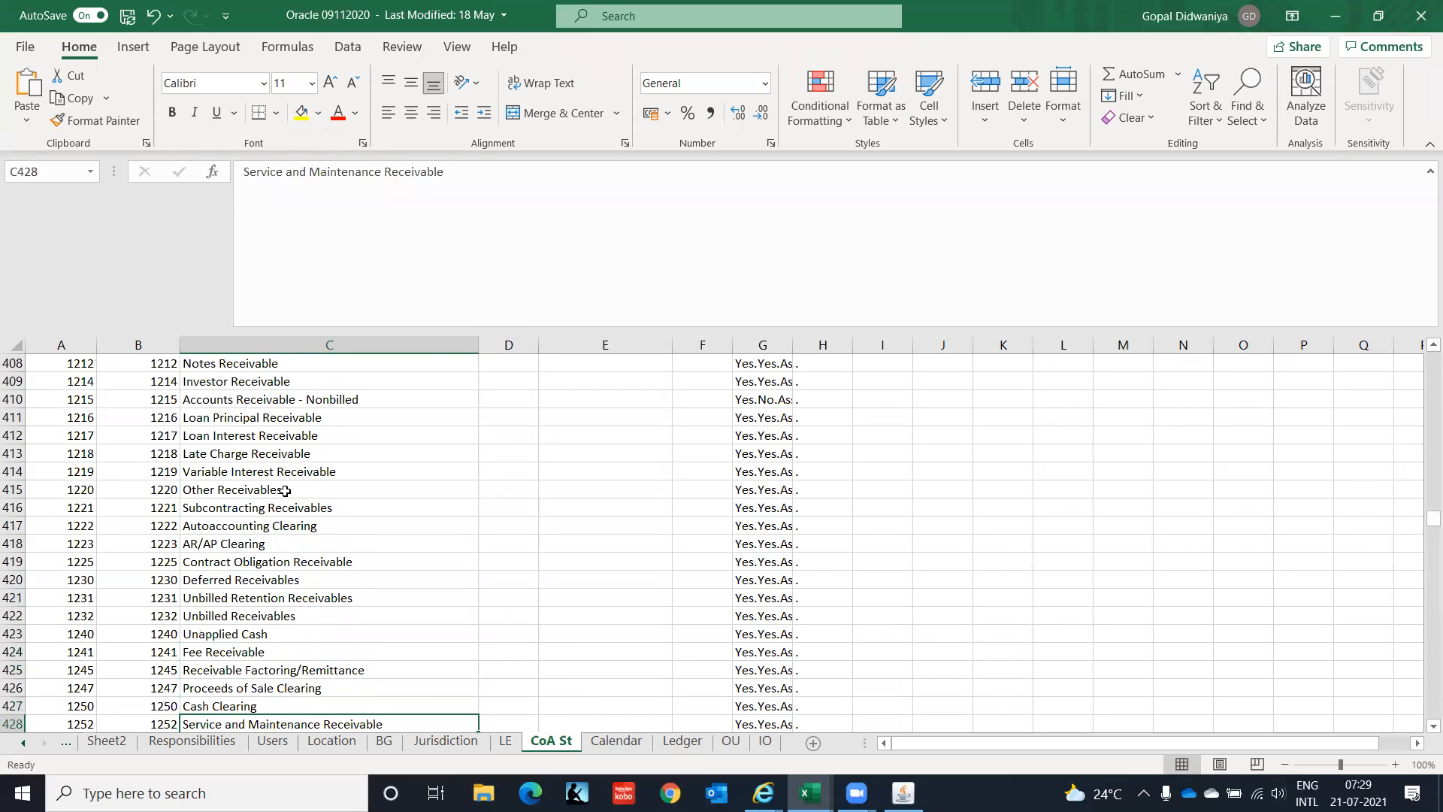
key(Up)
key(Up)
key(Up)
key(Up)
key(Up)
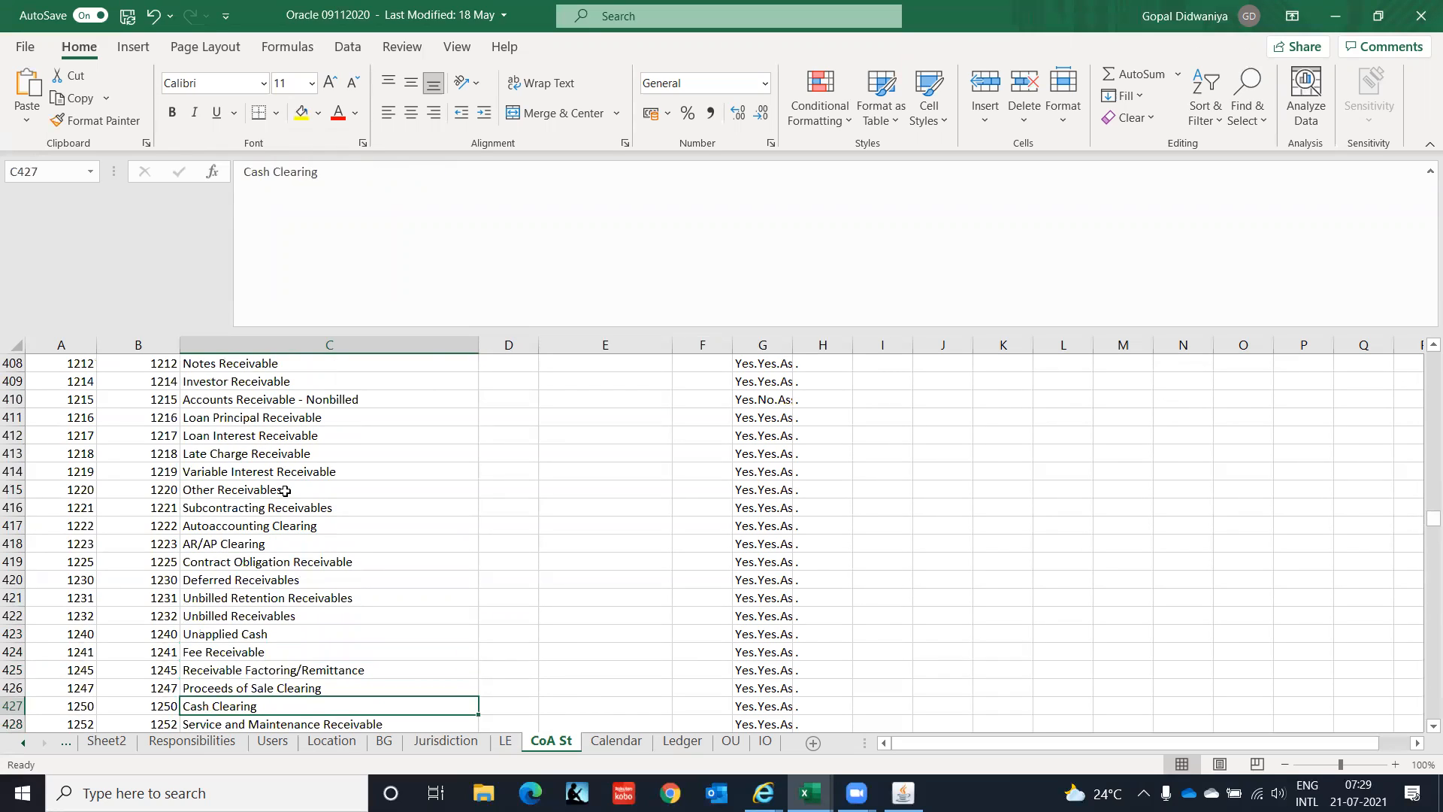
key(Up)
key(Up)
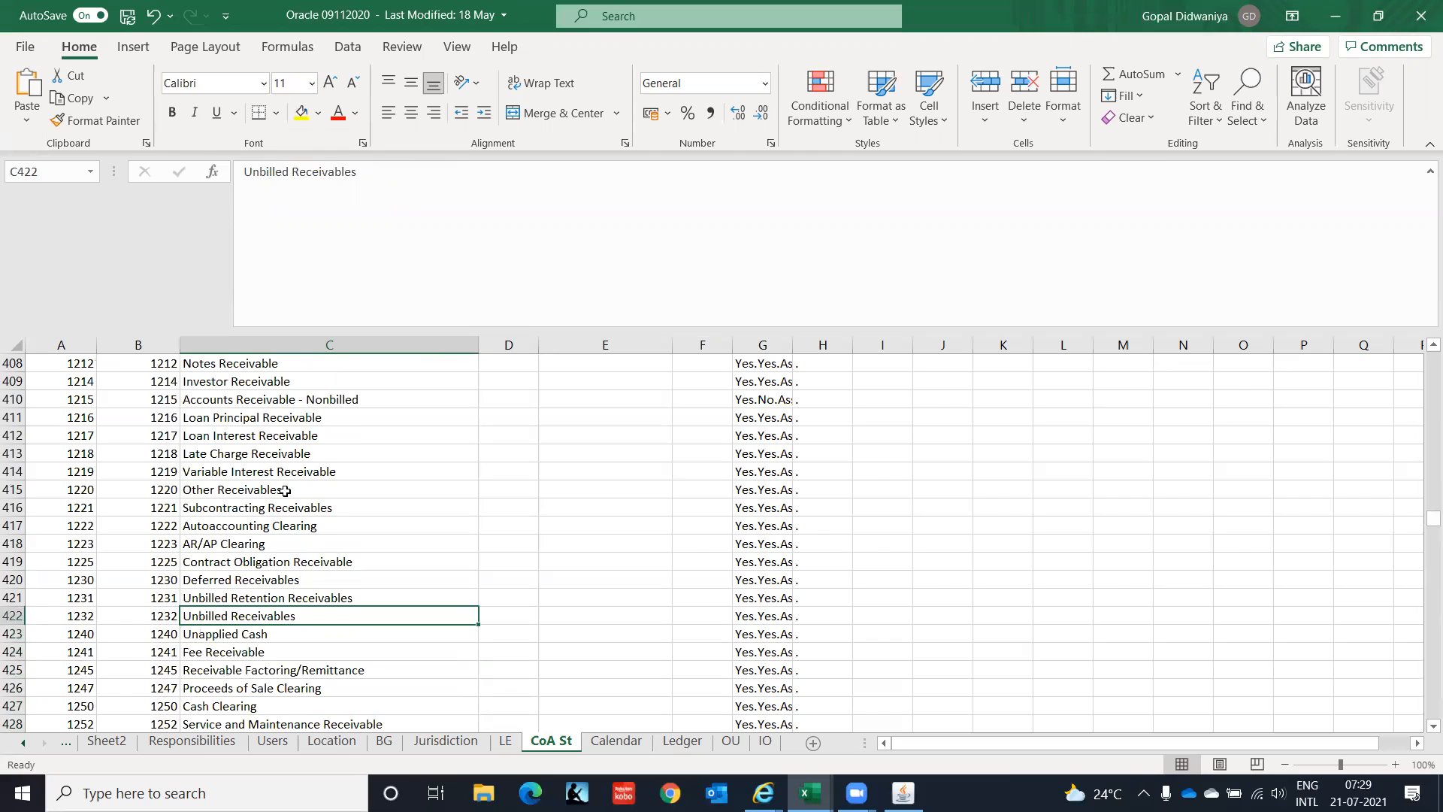
key(Down)
key(Down)
key(Down)
key(Down)
key(Down)
key(Down)
key(Down)
key(Down)
key(Down)
key(Down)
key(Down)
key(Down)
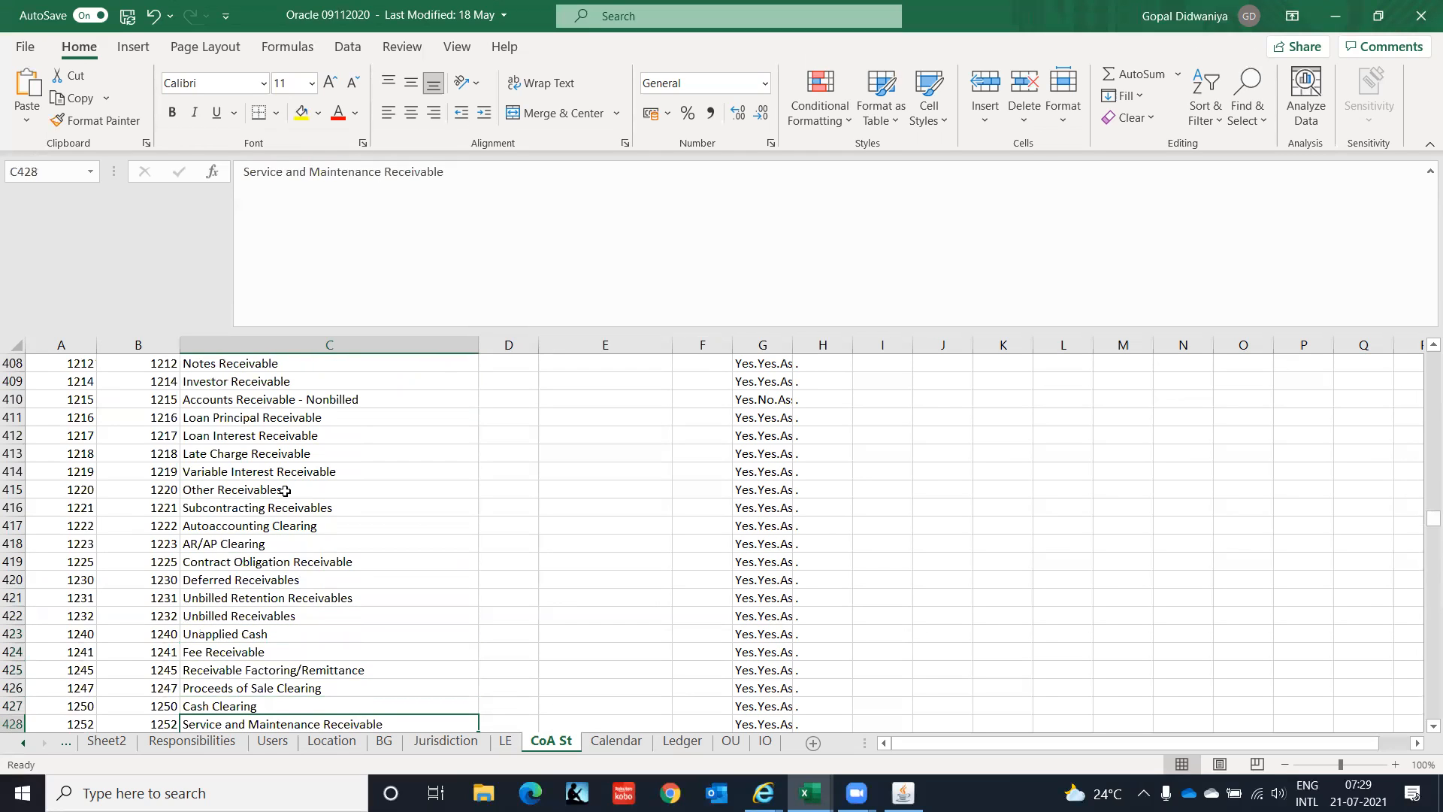
key(Down)
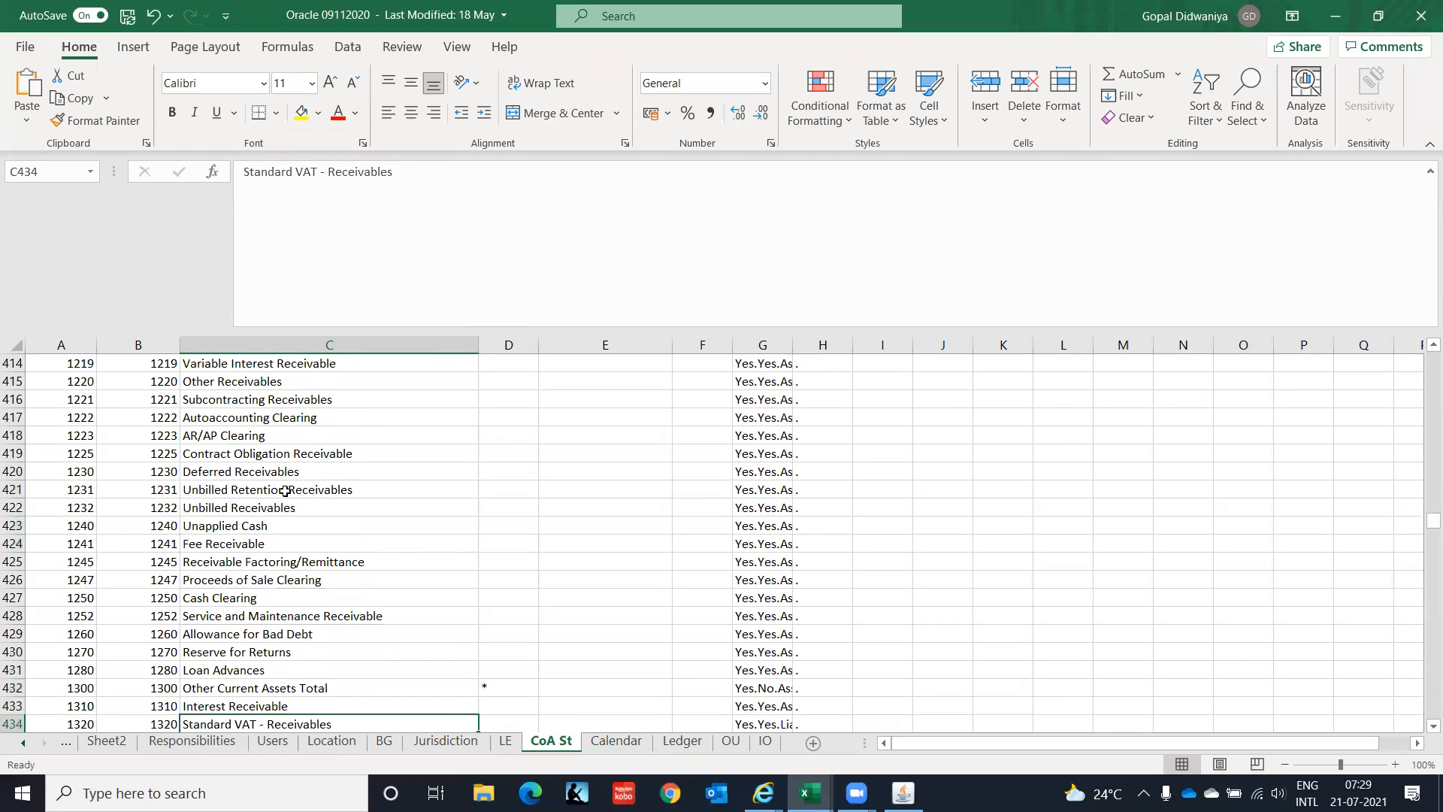
Scroll down through asset accounts into liabilities to 2210 Accounts Payable, then return to Oracle.
key(Down)
key(Down)
key(Down)
key(Down)
key(Down)
key(Down)
key(Down)
key(Down)
key(Down)
key(Down)
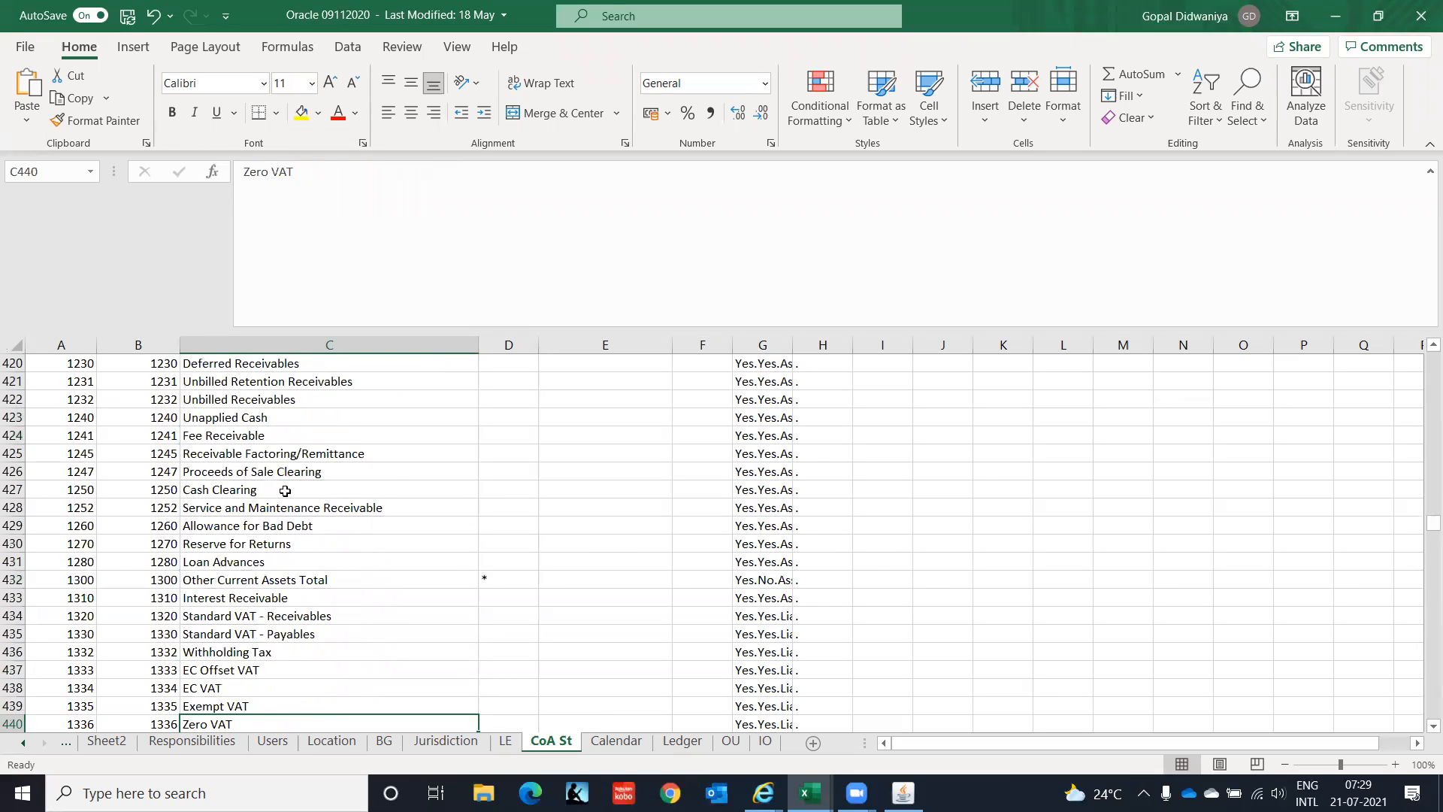
key(Down)
key(Down)
key(Down)
key(Down)
key(Down)
key(Down)
key(Down)
key(Down)
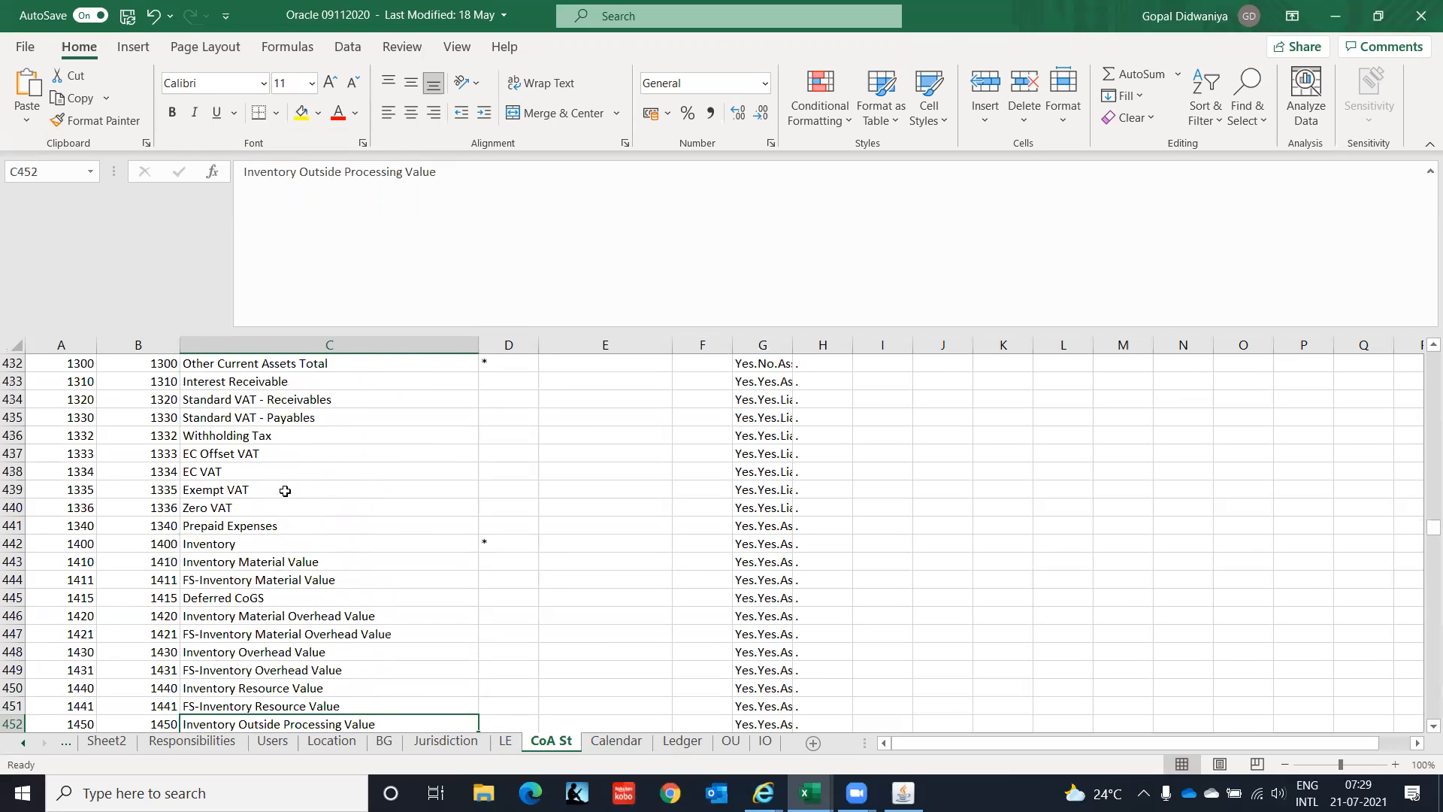
key(Down)
key(Down)
key(Down)
key(Down)
key(Down)
key(Down)
key(Down)
key(Down)
key(Down)
key(Down)
key(Down)
key(Down)
key(Down)
key(Down)
key(Down)
key(Down)
key(Down)
key(Down)
key(Down)
key(Down)
key(Down)
key(Down)
key(Down)
key(Down)
key(Down)
key(Down)
key(Down)
key(Down)
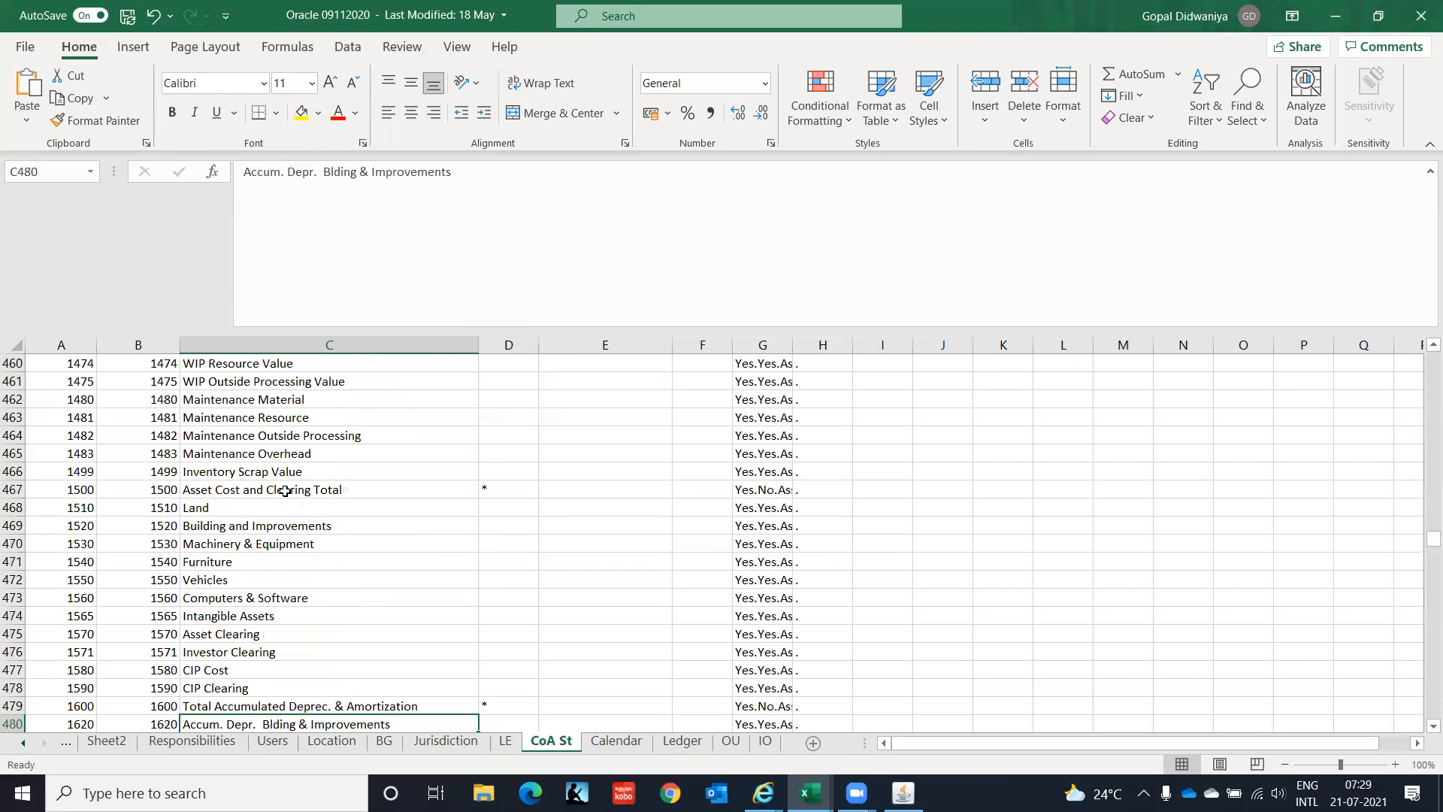
key(Down)
key(Down)
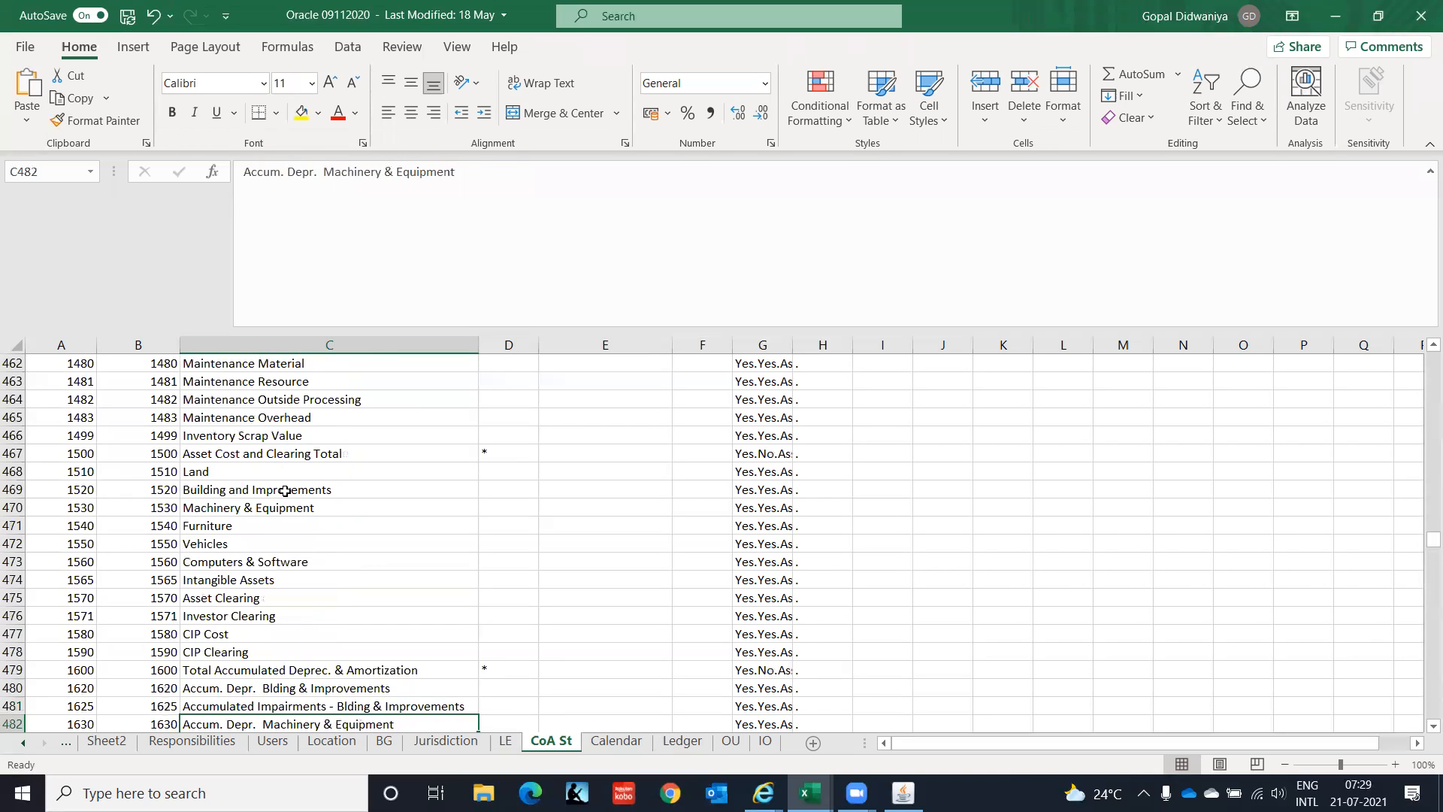
key(Down)
key(Down)
key(Down)
key(Down)
key(Down)
key(Down)
key(Down)
key(Down)
key(Down)
key(Down)
key(Down)
key(Down)
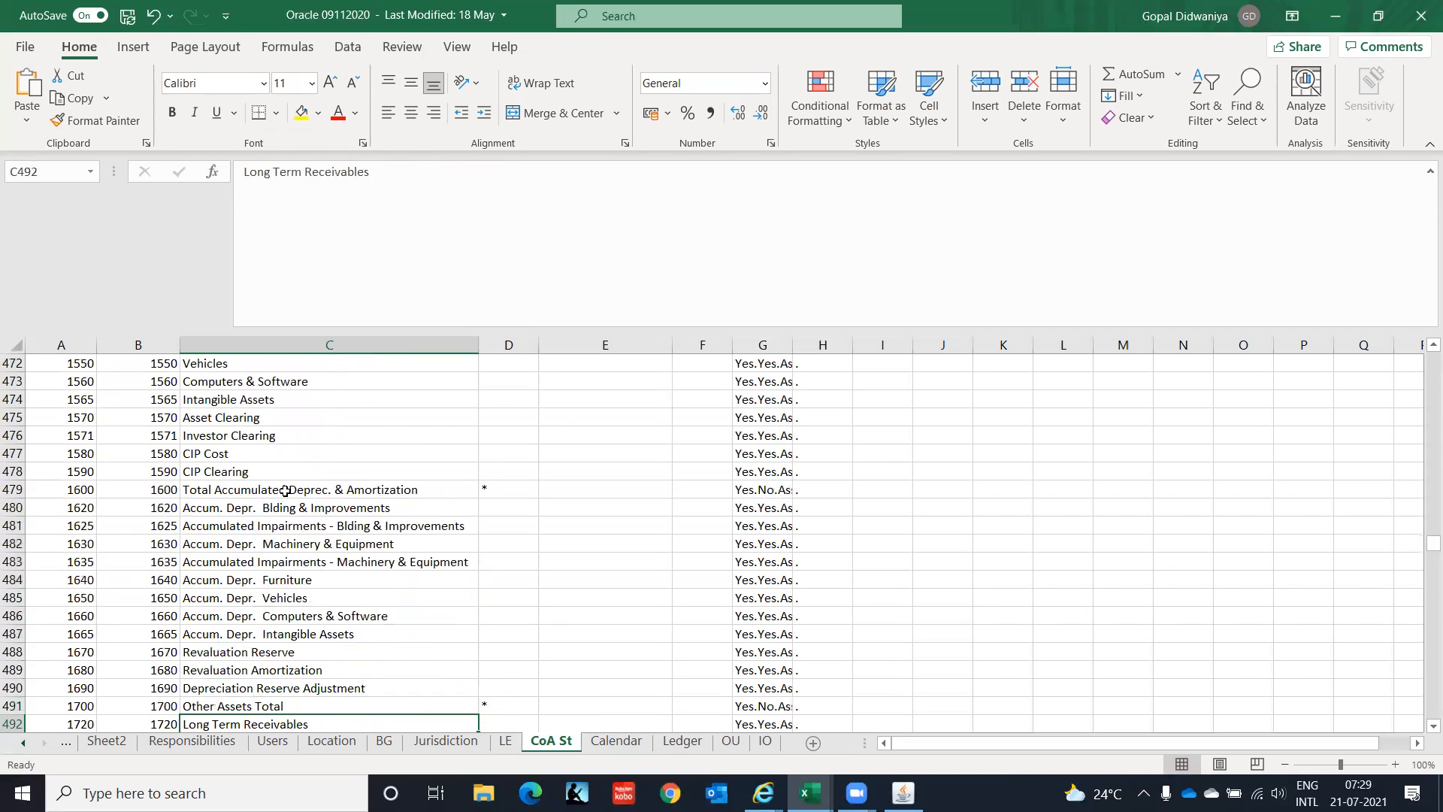
key(Down)
key(Down)
key(Down)
key(Down)
key(Down)
key(Down)
key(Down)
key(Down)
key(Down)
key(Down)
key(Down)
key(Down)
key(Down)
key(Down)
key(Down)
key(Down)
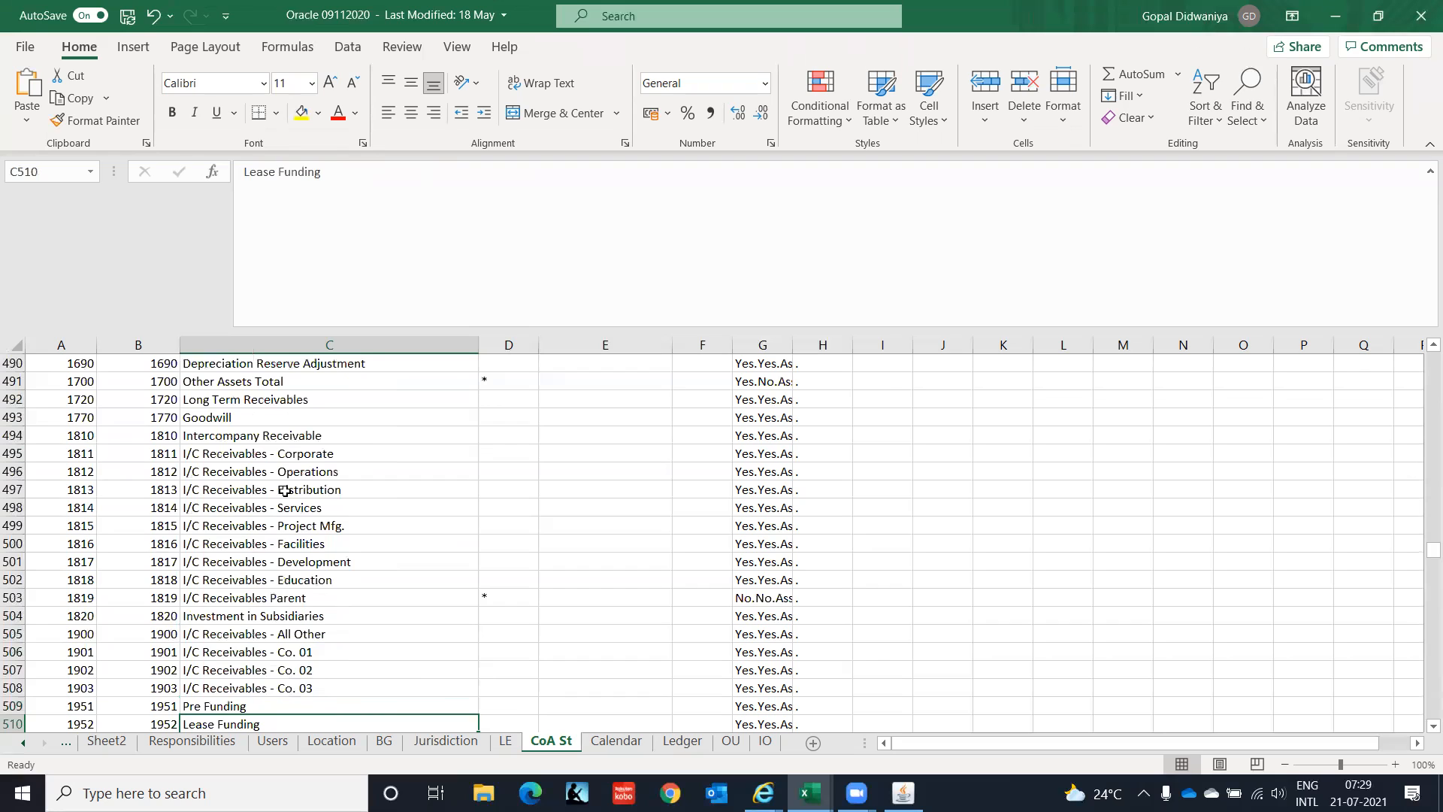
key(Down)
key(Down)
key(Down)
key(Down)
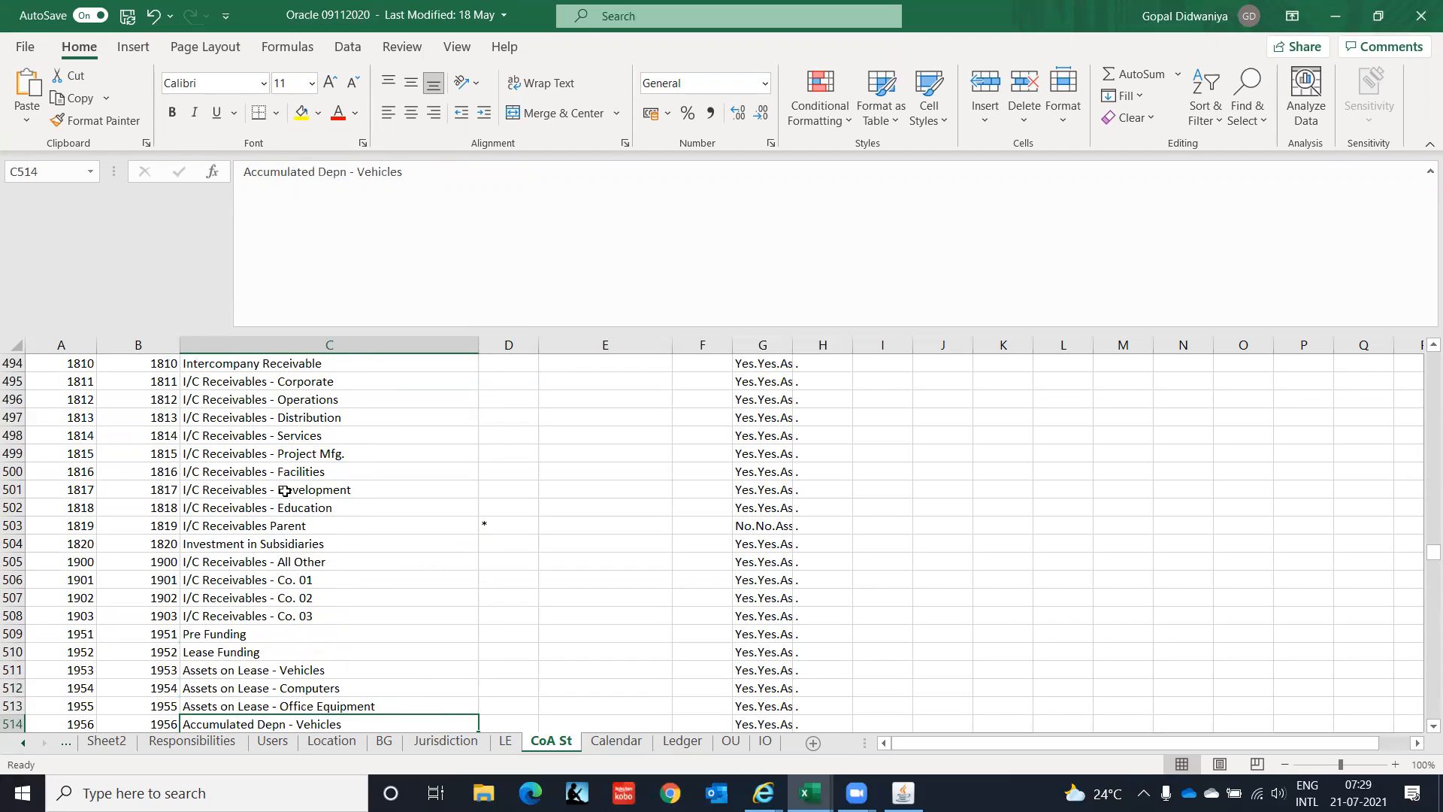
key(Down)
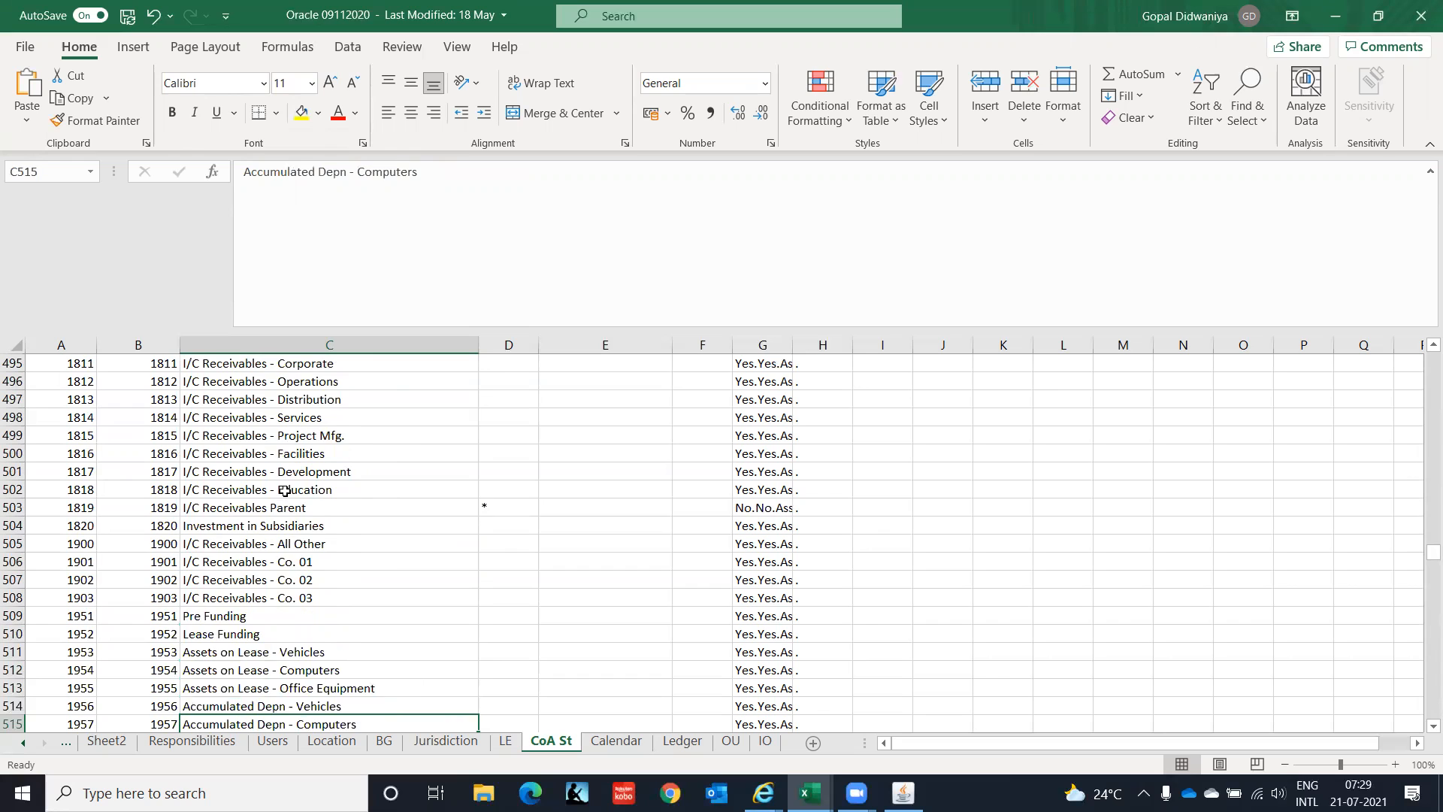
key(Down)
key(Down)
key(Down)
key(Down)
key(Down)
key(Down)
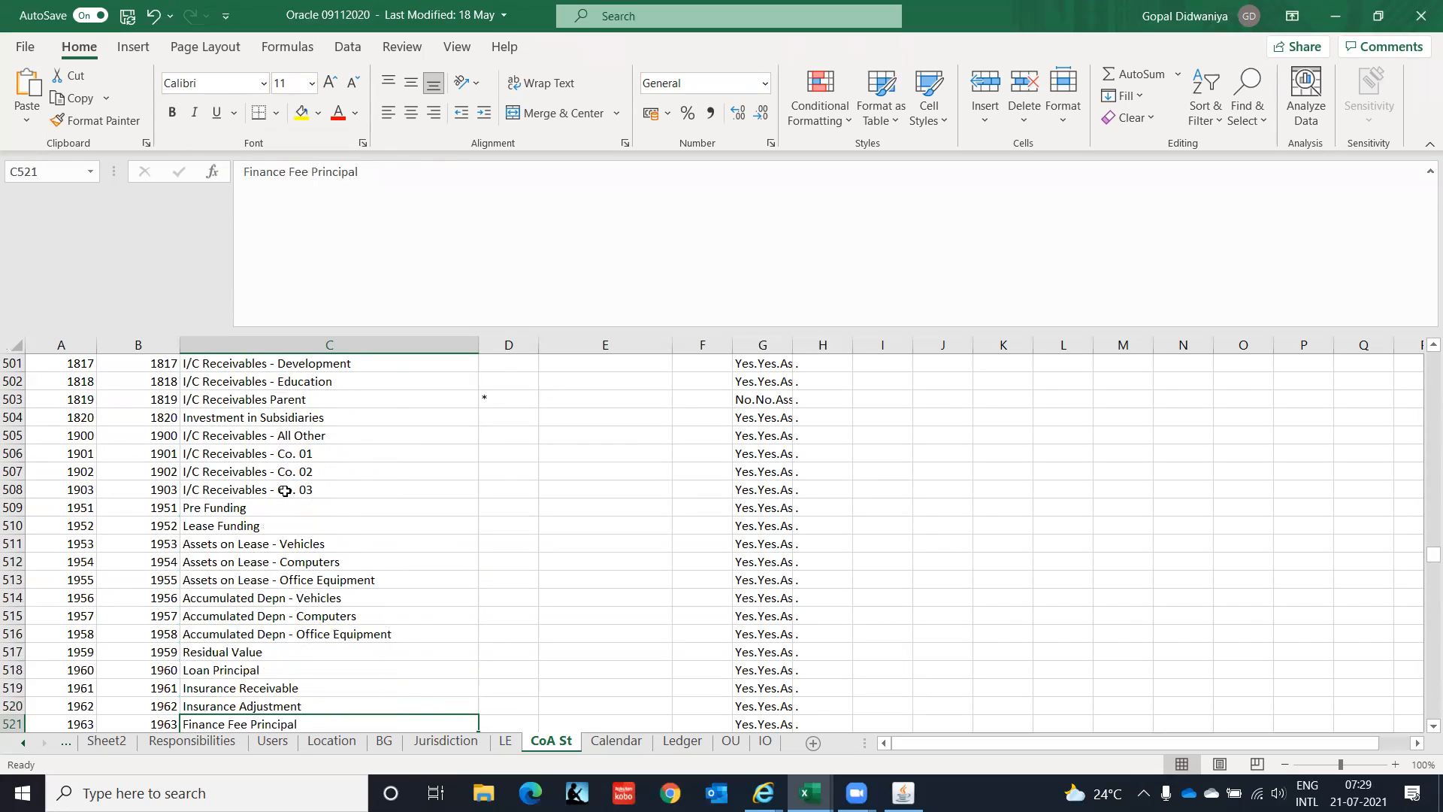
key(Down)
key(Down)
key(Down)
key(Down)
key(Down)
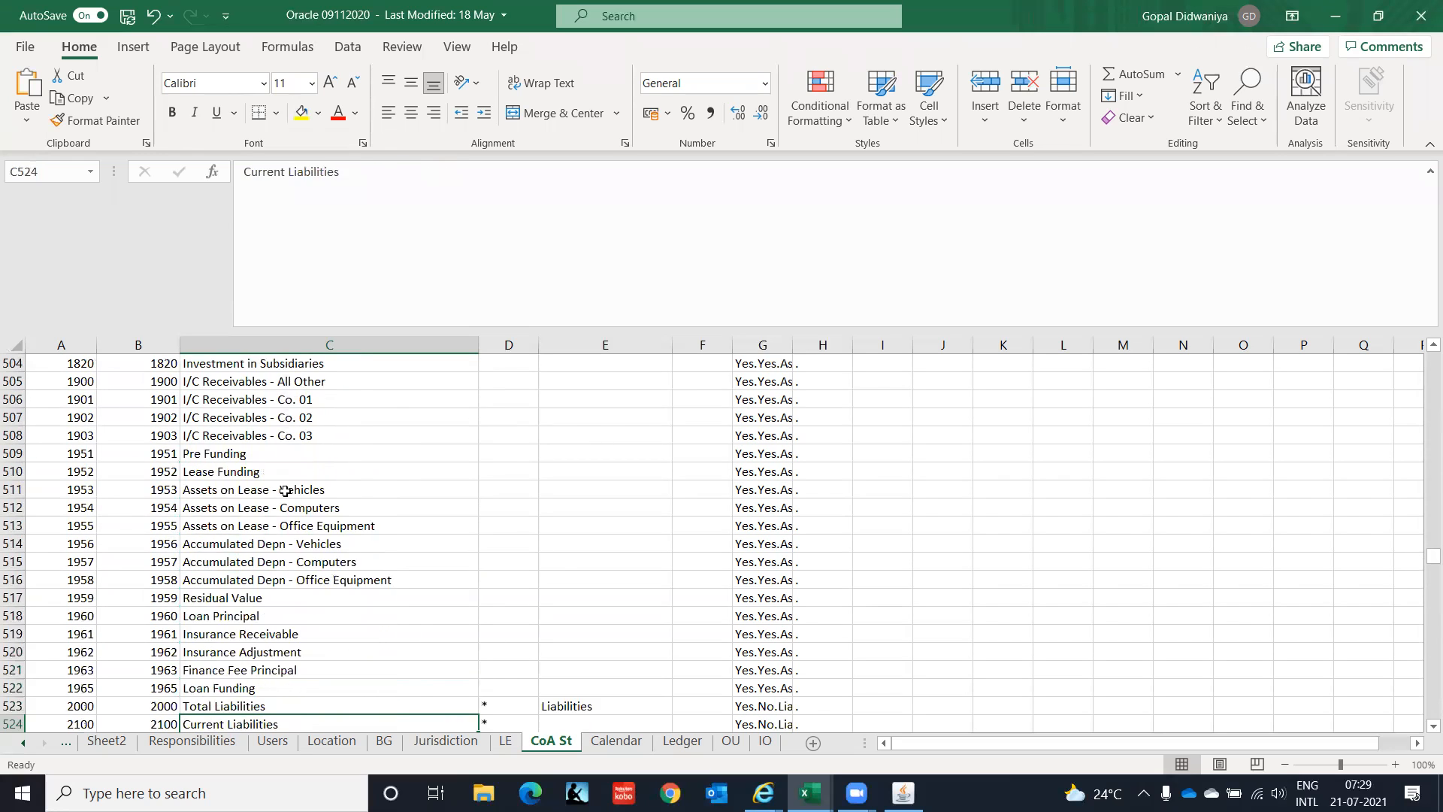
key(Down)
key(Down)
key(Down)
key(Down)
key(Down)
key(Down)
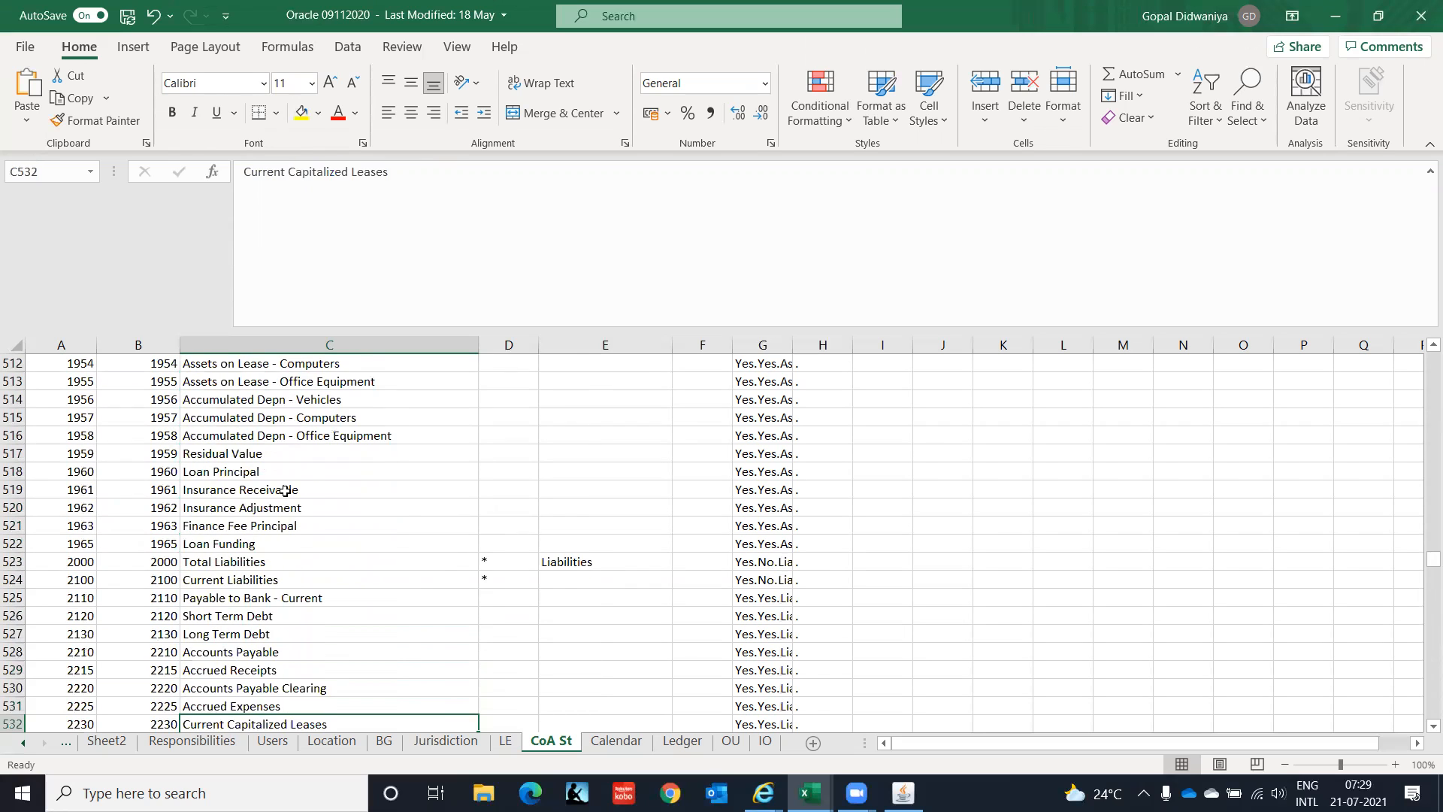
key(Down)
key(Down)
key(Up)
key(Up)
key(Up)
key(Up)
key(Up)
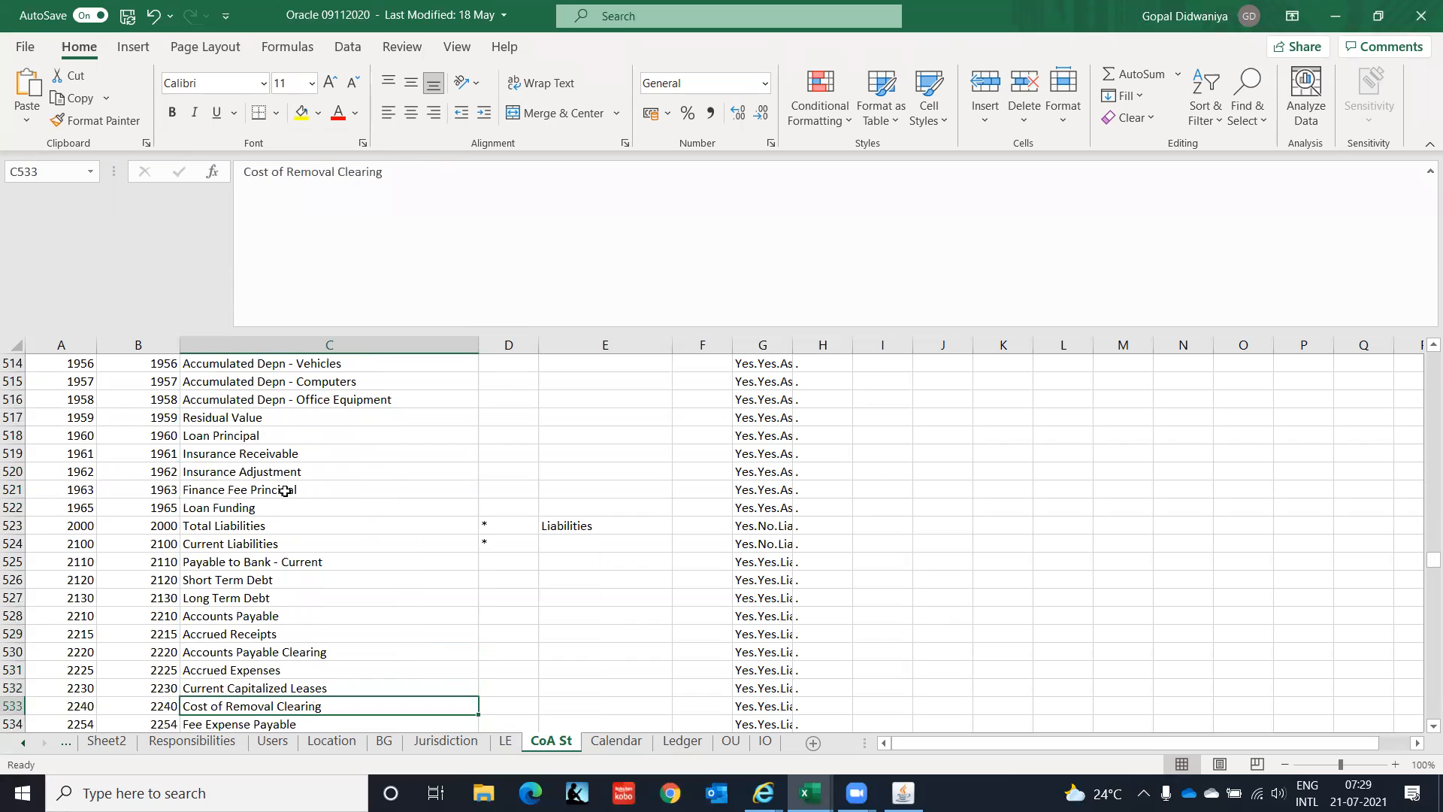
key(Up)
key(Up)
key(Up)
key(Down)
key(Down)
key(Down)
key(Down)
key(Down)
key(Down)
key(Down)
key(Down)
key(Down)
key(Down)
key(Down)
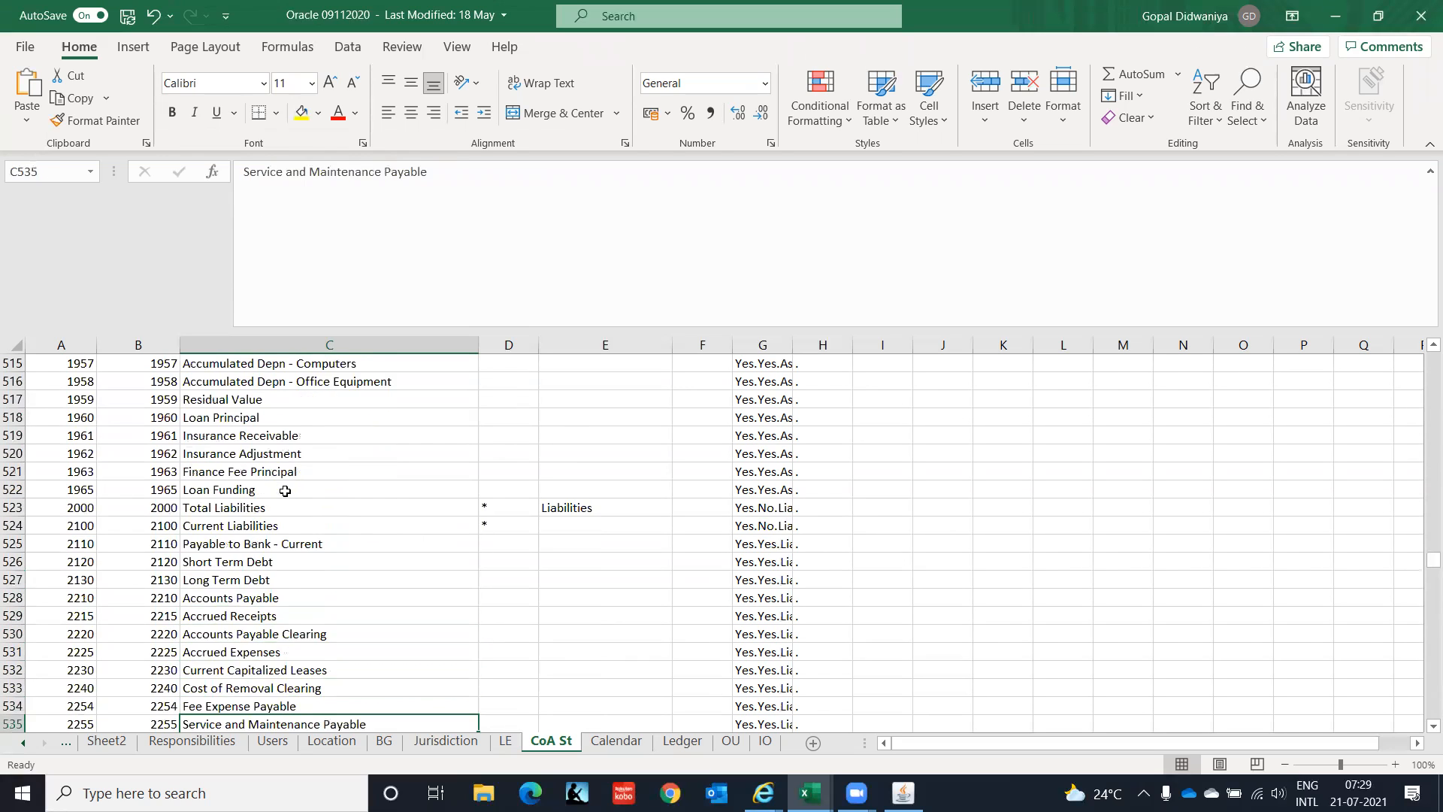
key(Down)
key(Down)
key(Down)
key(Down)
key(Down)
key(Down)
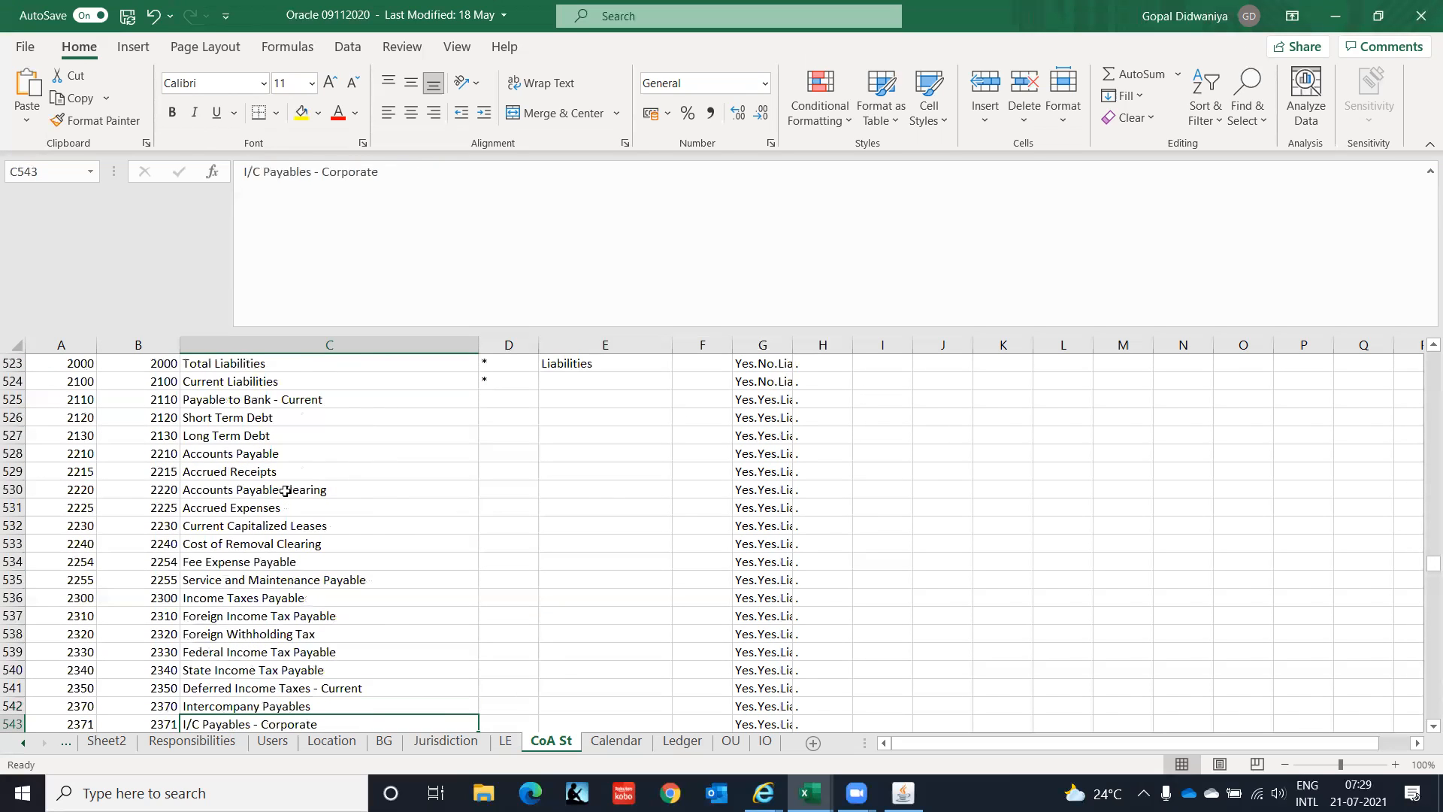
key(alt+Tab)
key(alt+Tab)
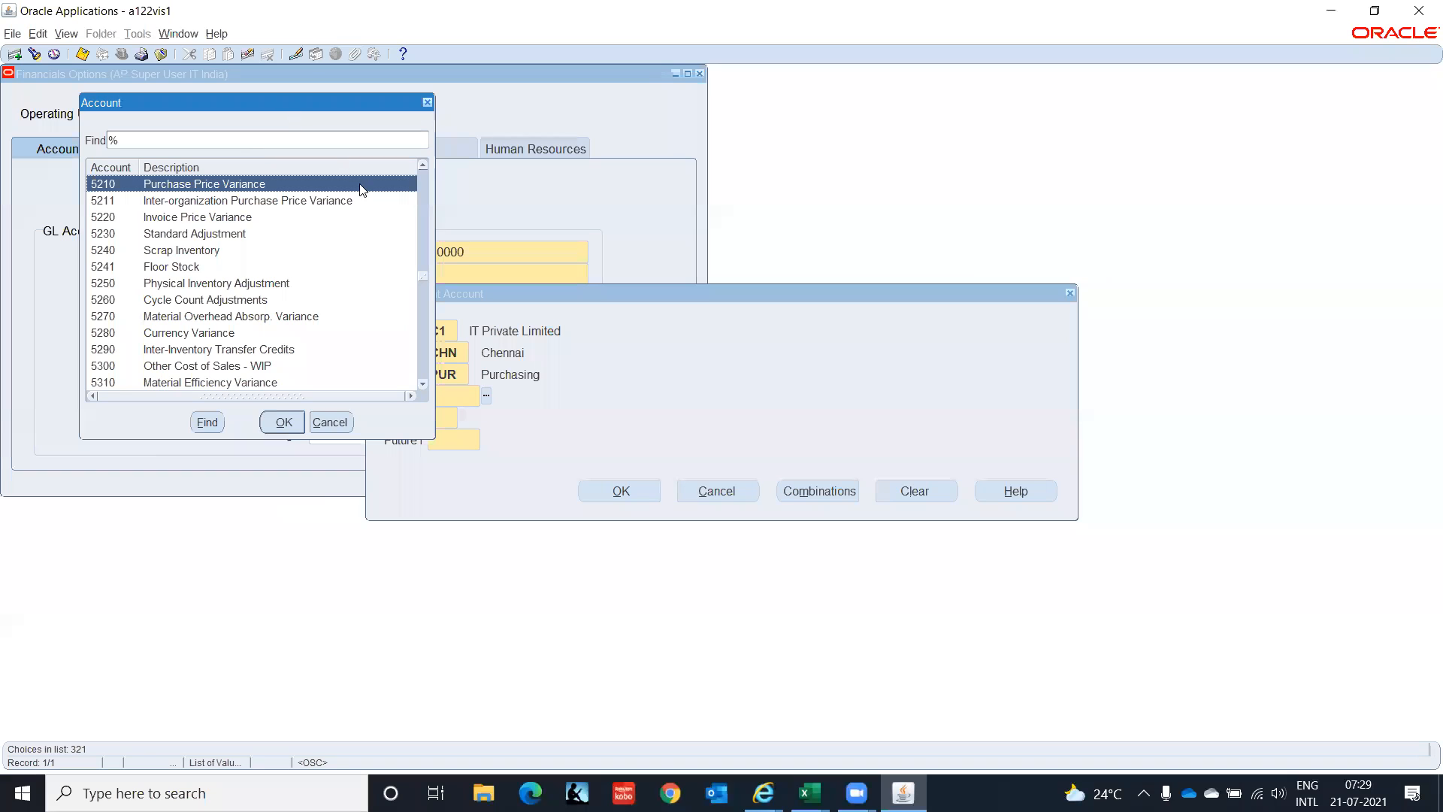
Dismiss the account list and complete Prepayment with 2210, 00 and 0000, giving C1.CHN.PUR.2210.00.0000.
click(338, 421)
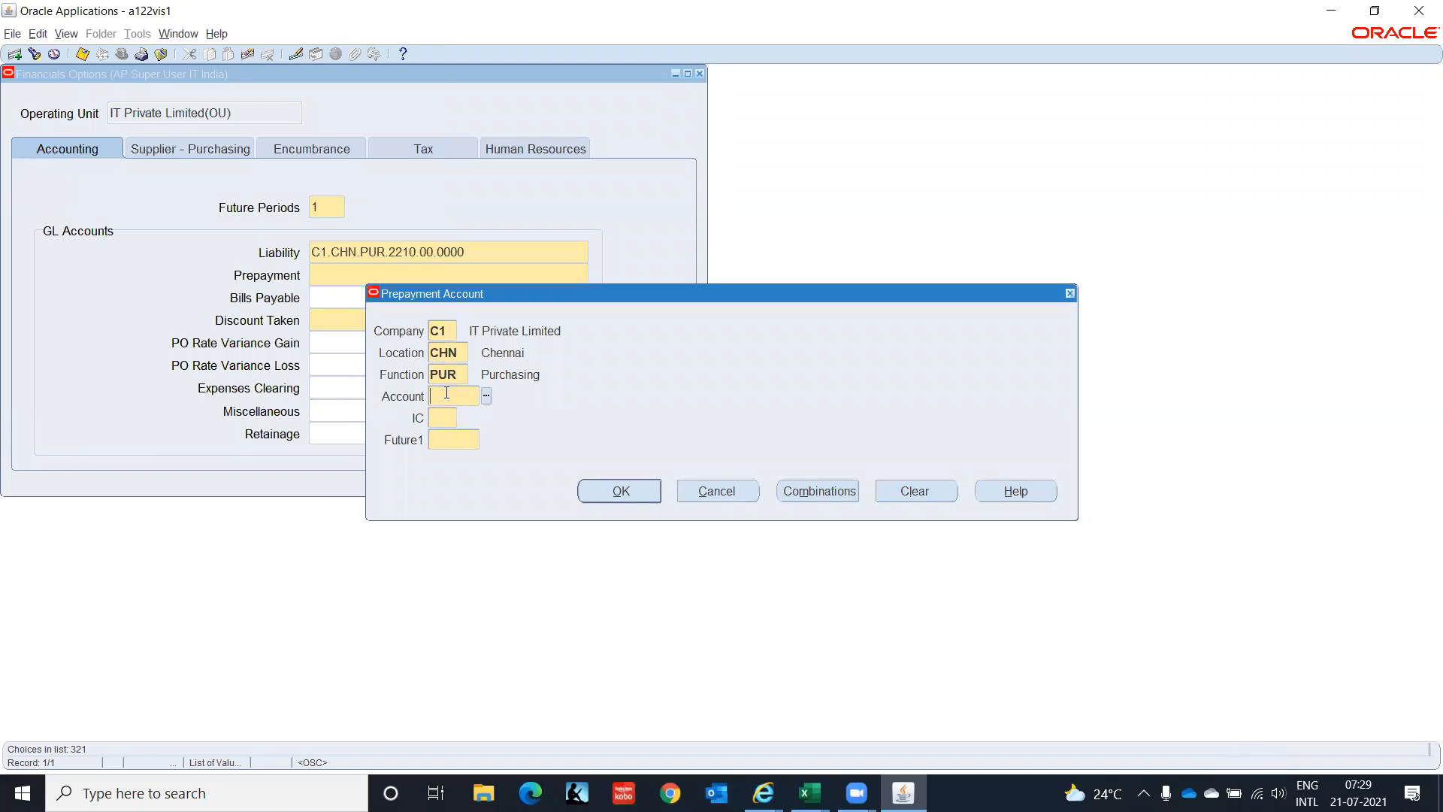
text(2210)
key(Tab)
text(00)
key(Tab)
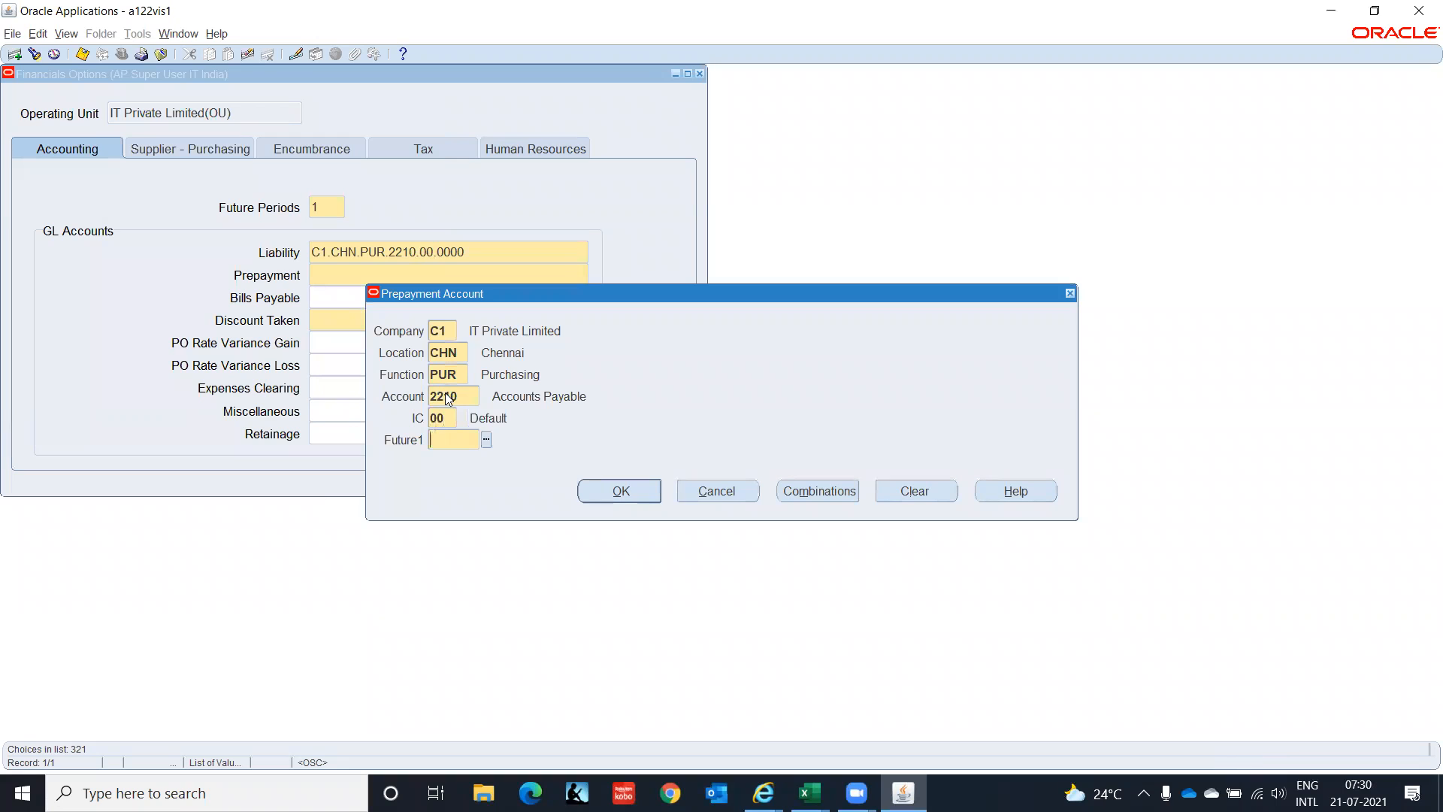
text(0000)
key(Tab)
key(Return)
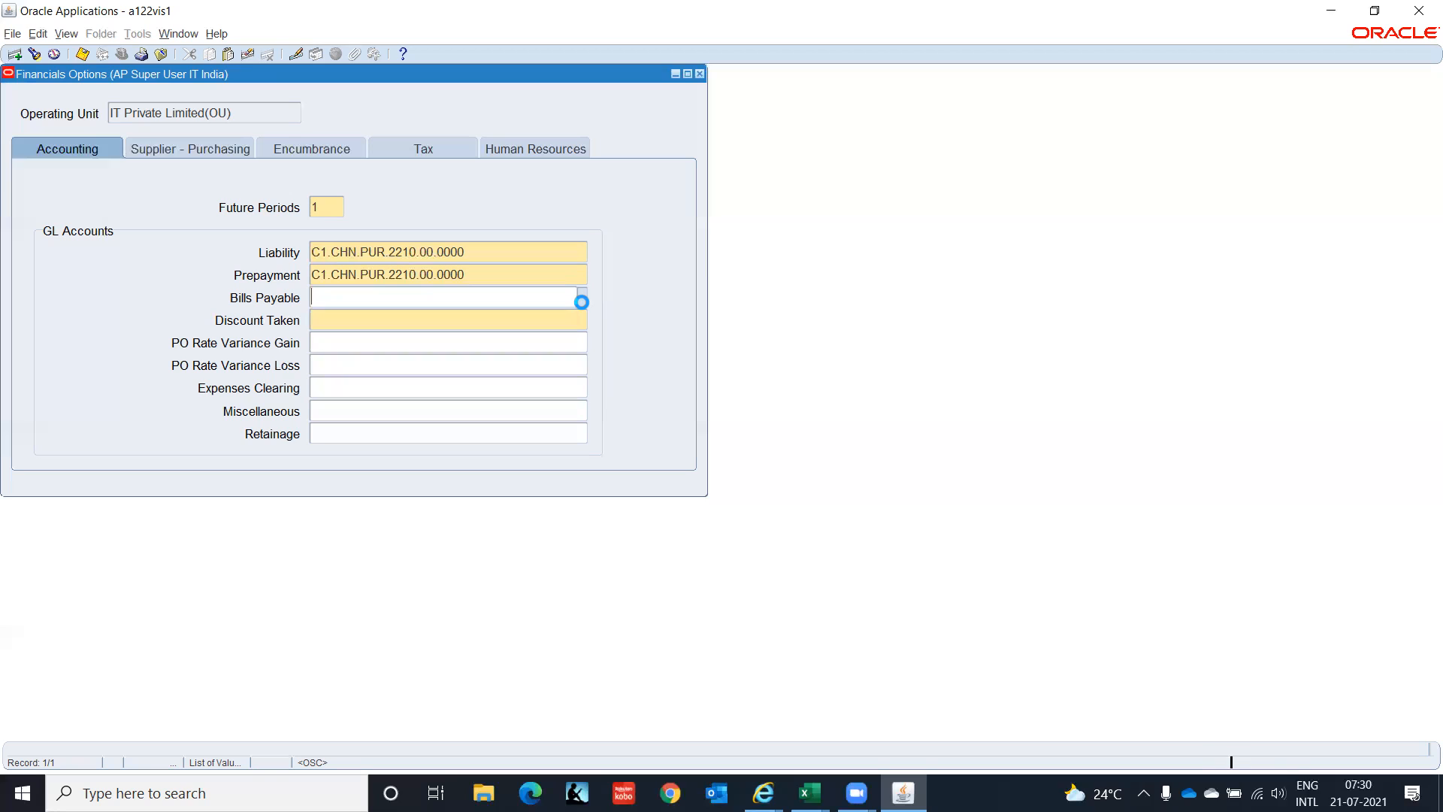
Enter Bills Payable segments C1 and CHN, correcting the function segment from 000 to PUR.
text(C1)
key(Tab)
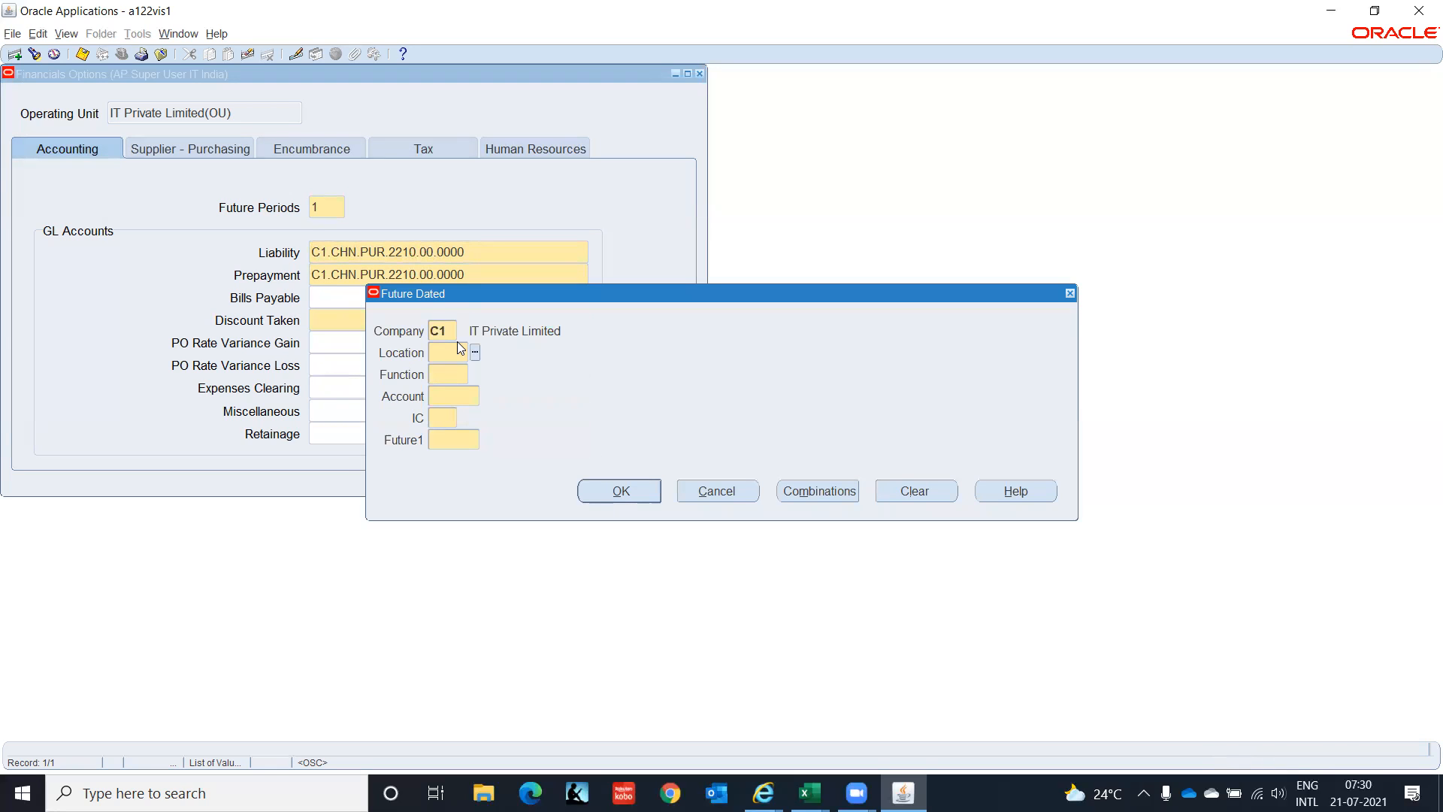
text(CHN)
key(Tab)
text(000)
key(Tab)
text(0)
key(BackSpace)
click(457, 375)
text(PUR)
key(Tab)
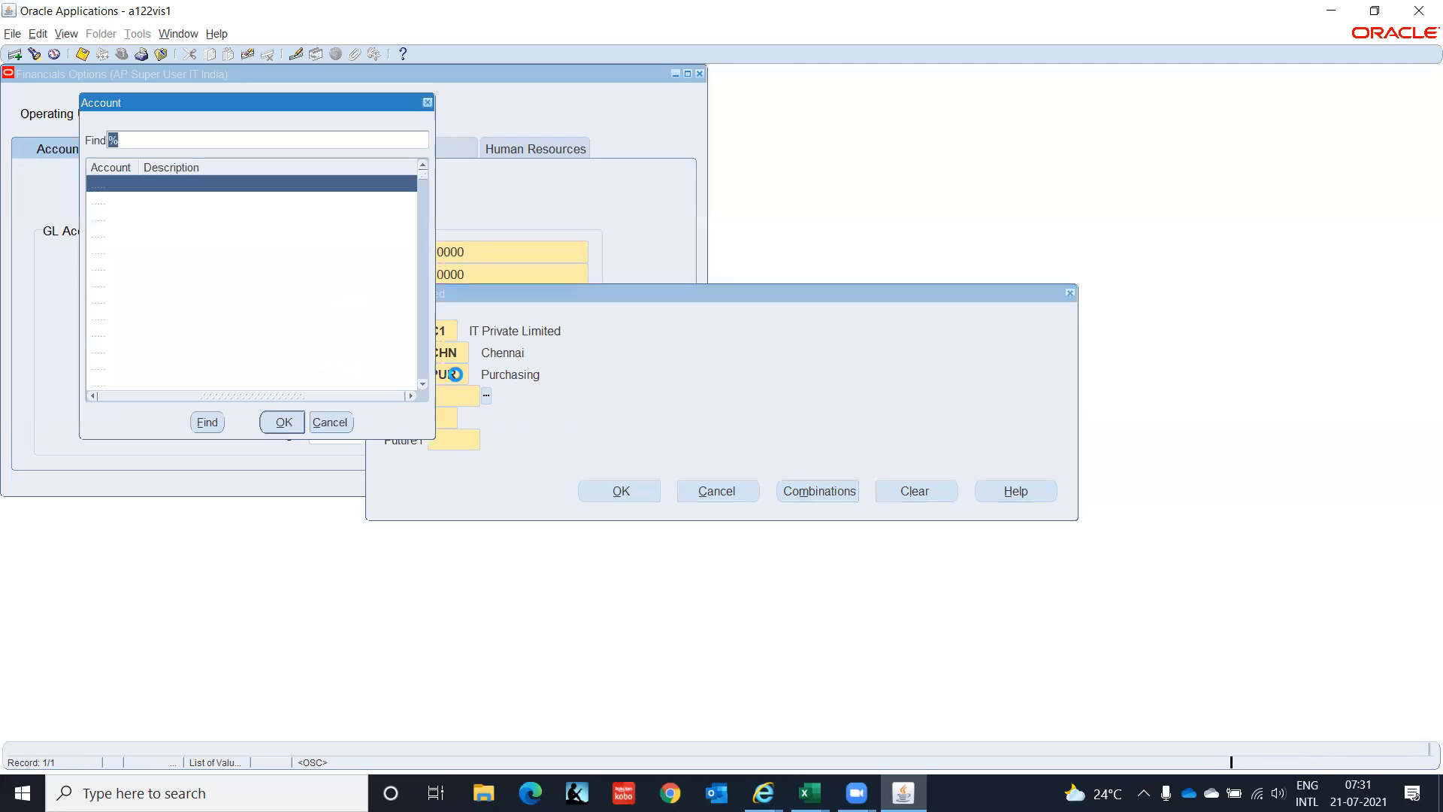
Search accounts with Pay% and pick 2580 Future Dated Payments as the account segment.
key(Down)
key(Down)
key(Down)
key(Down)
key(Down)
key(Down)
key(Down)
key(Down)
key(Down)
key(Down)
key(Down)
key(Down)
key(Down)
key(Down)
key(Down)
key(Down)
key(Down)
key(Down)
key(Down)
key(Down)
key(Down)
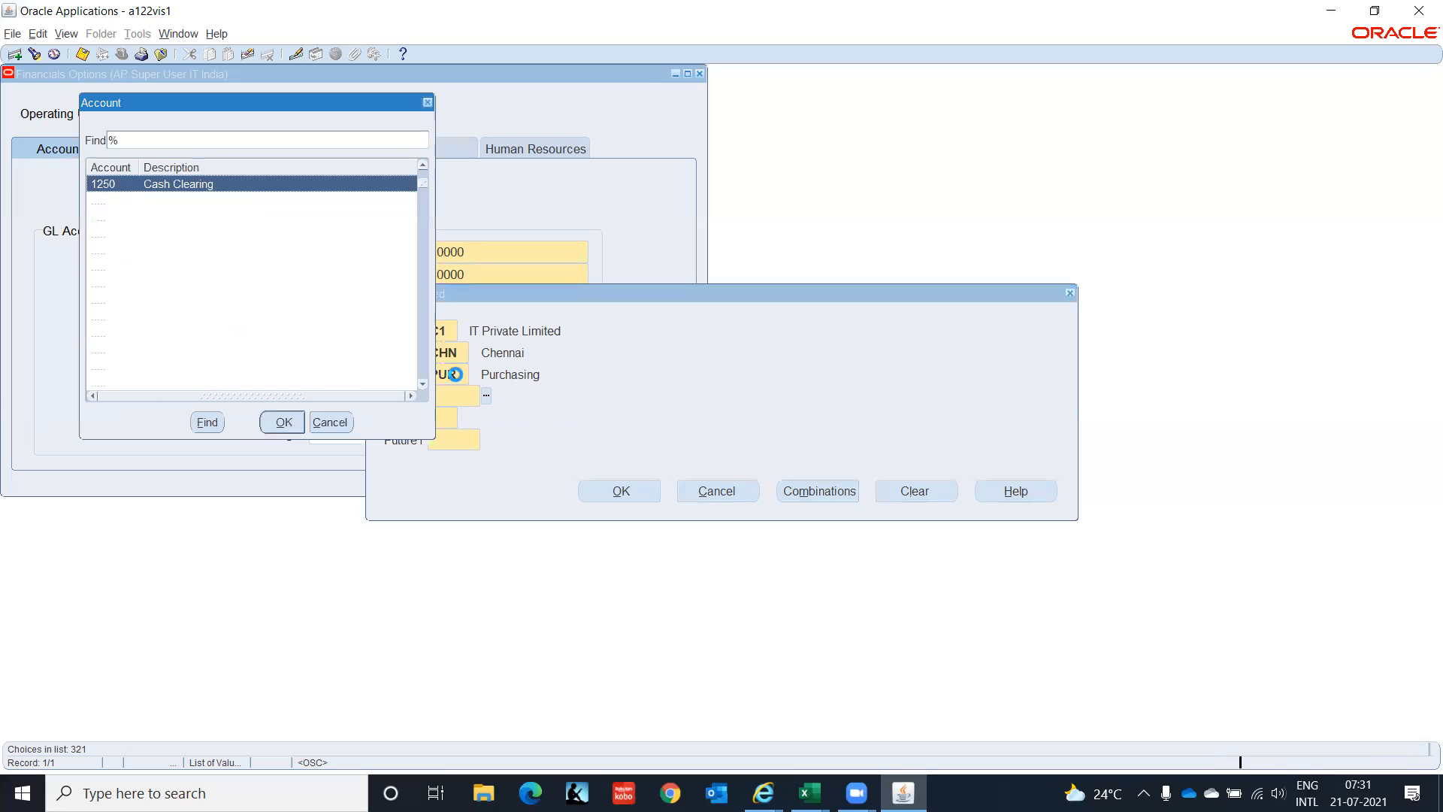
key(Down)
key(Down)
key(Down)
key(Down)
key(Down)
key(Down)
key(Down)
key(Down)
key(Down)
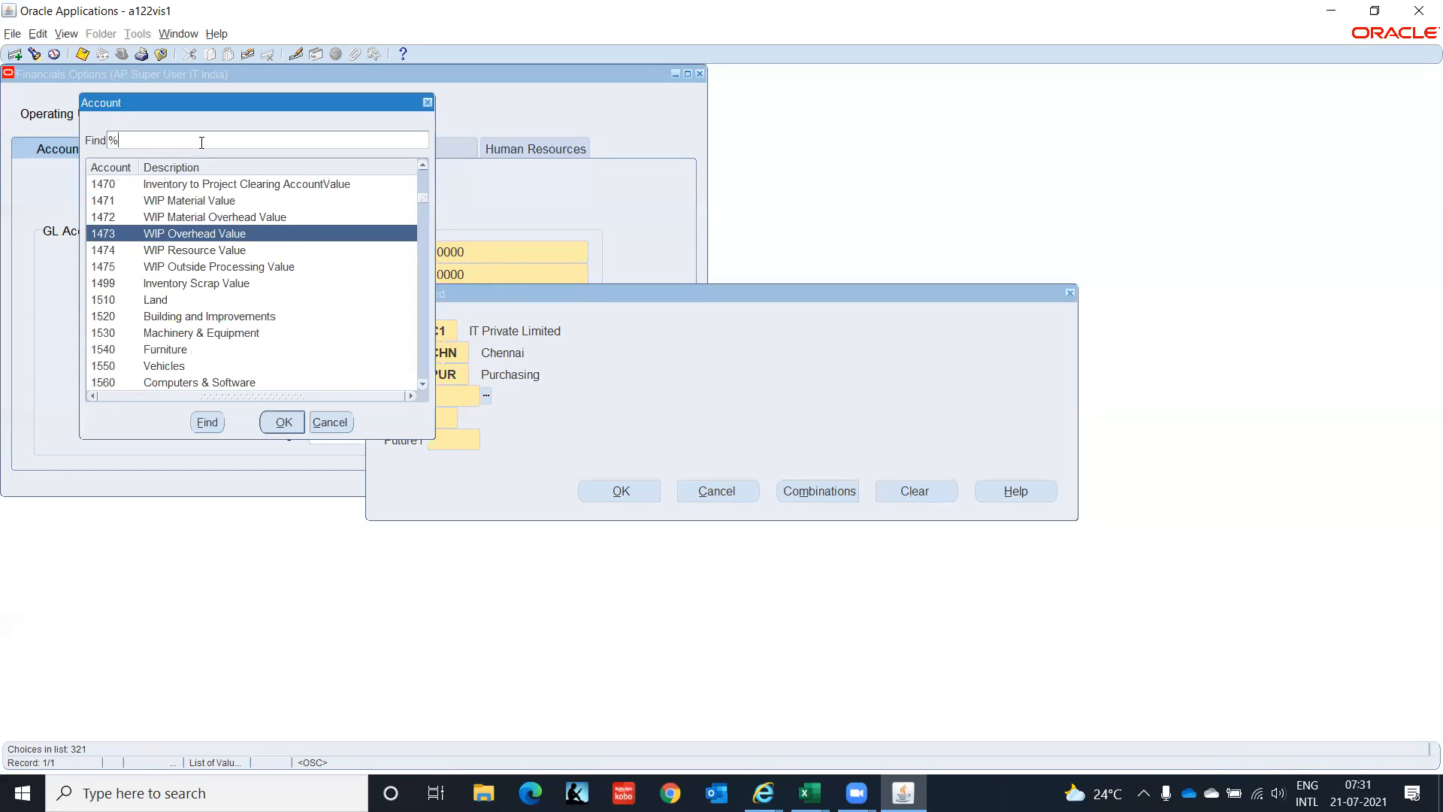
text(Pay%)
key(Return)
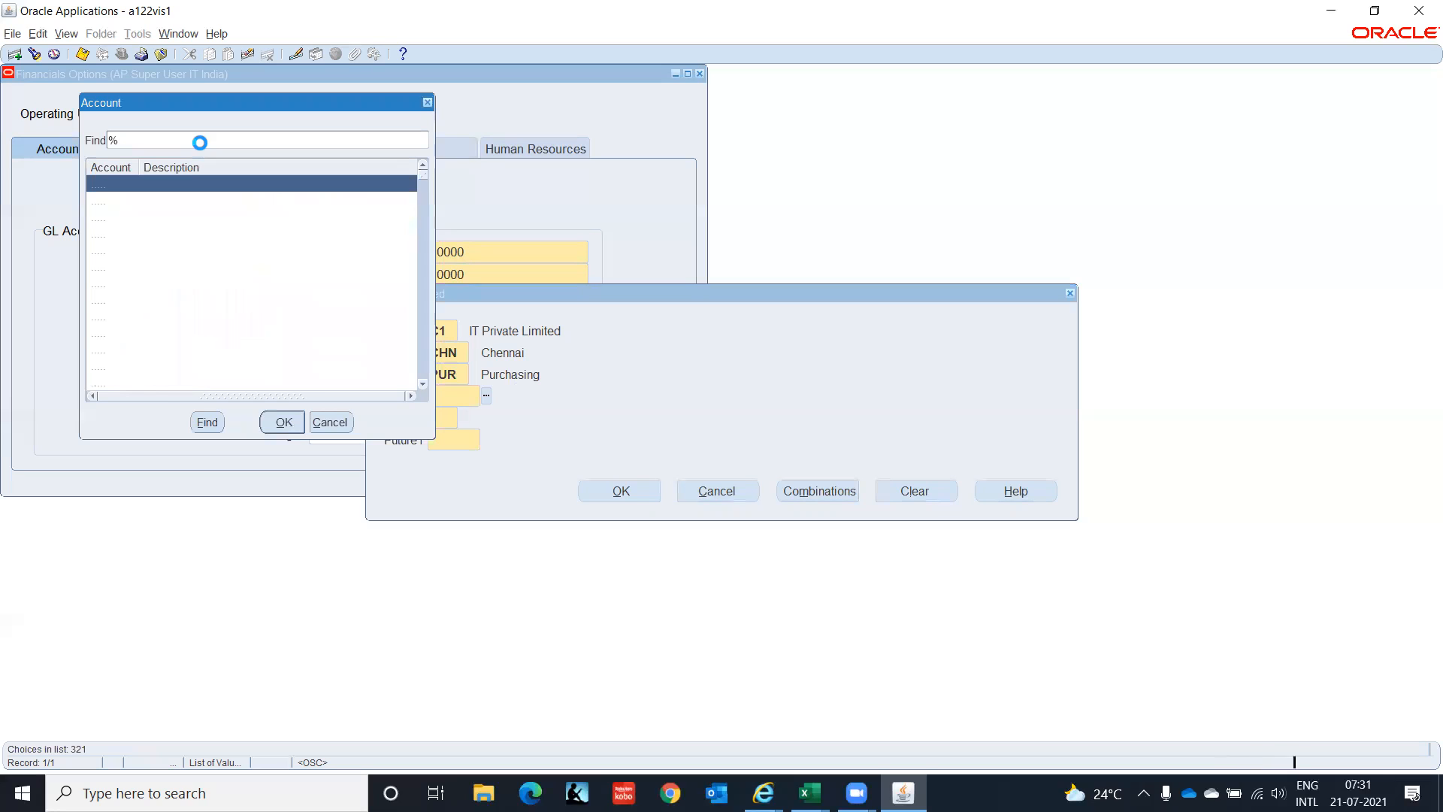
key(Down)
key(Down)
key(Down)
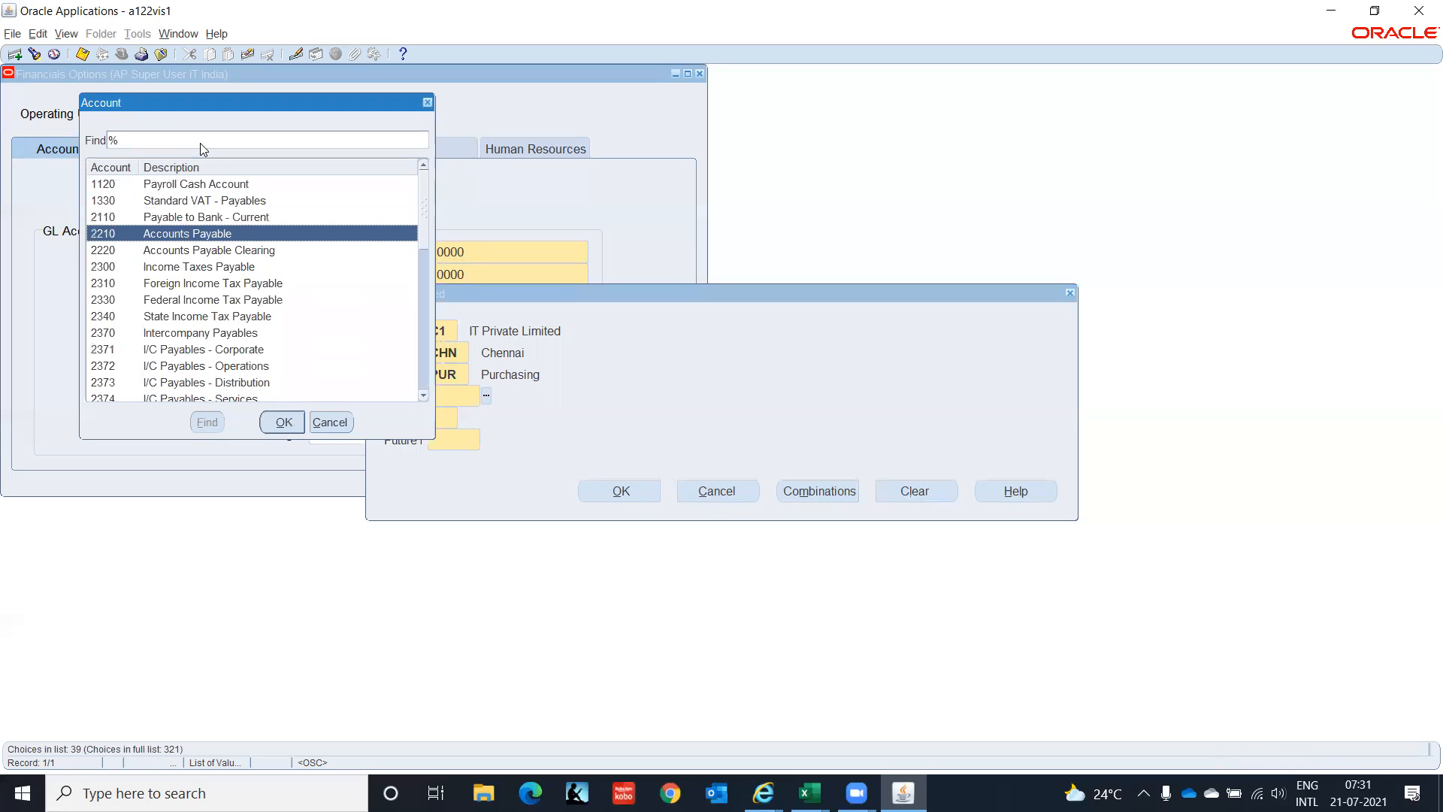
key(Down)
key(Down)
key(Down)
key(Down)
key(Down)
key(Down)
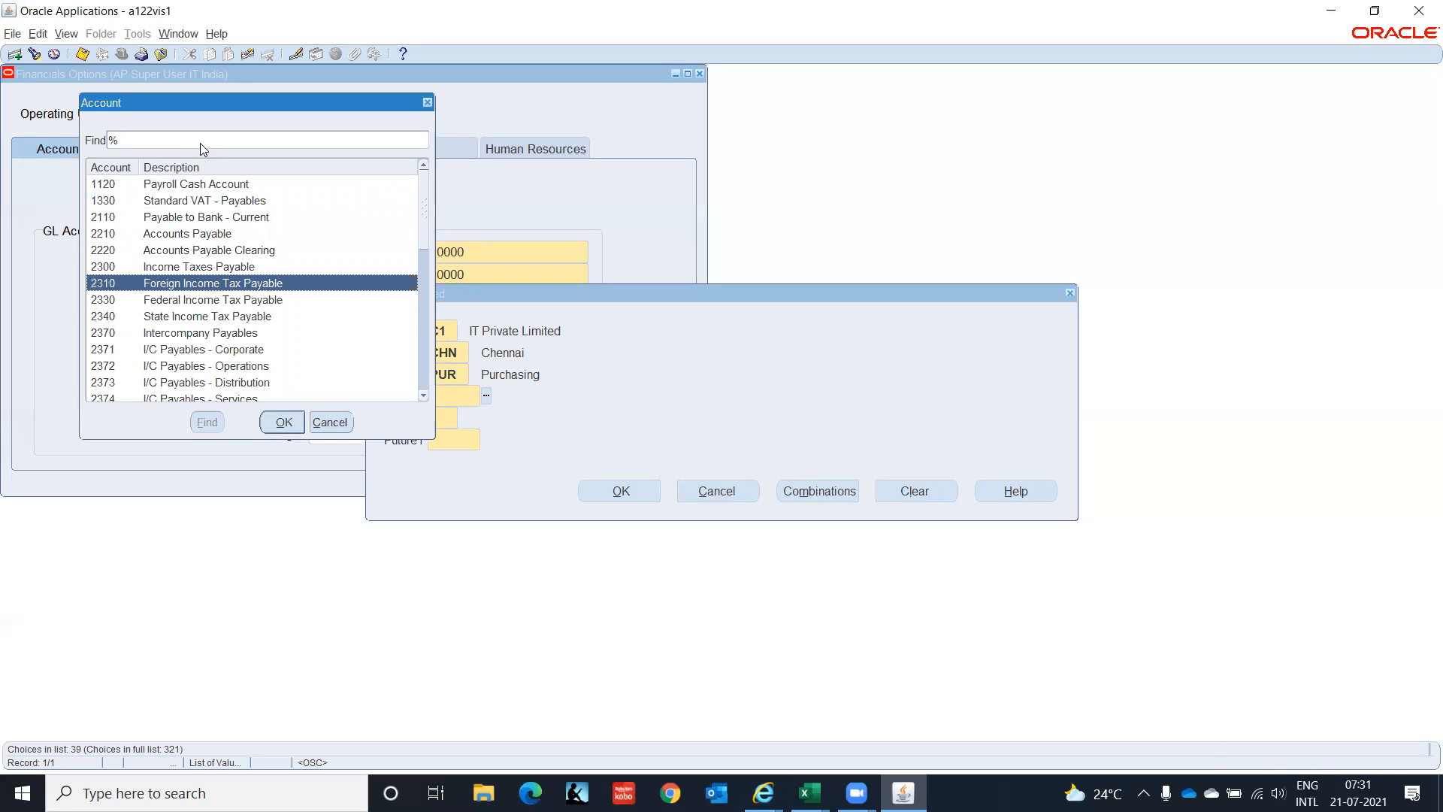
key(Down)
key(Down)
key(Down)
key(Down)
key(Down)
key(Down)
key(Down)
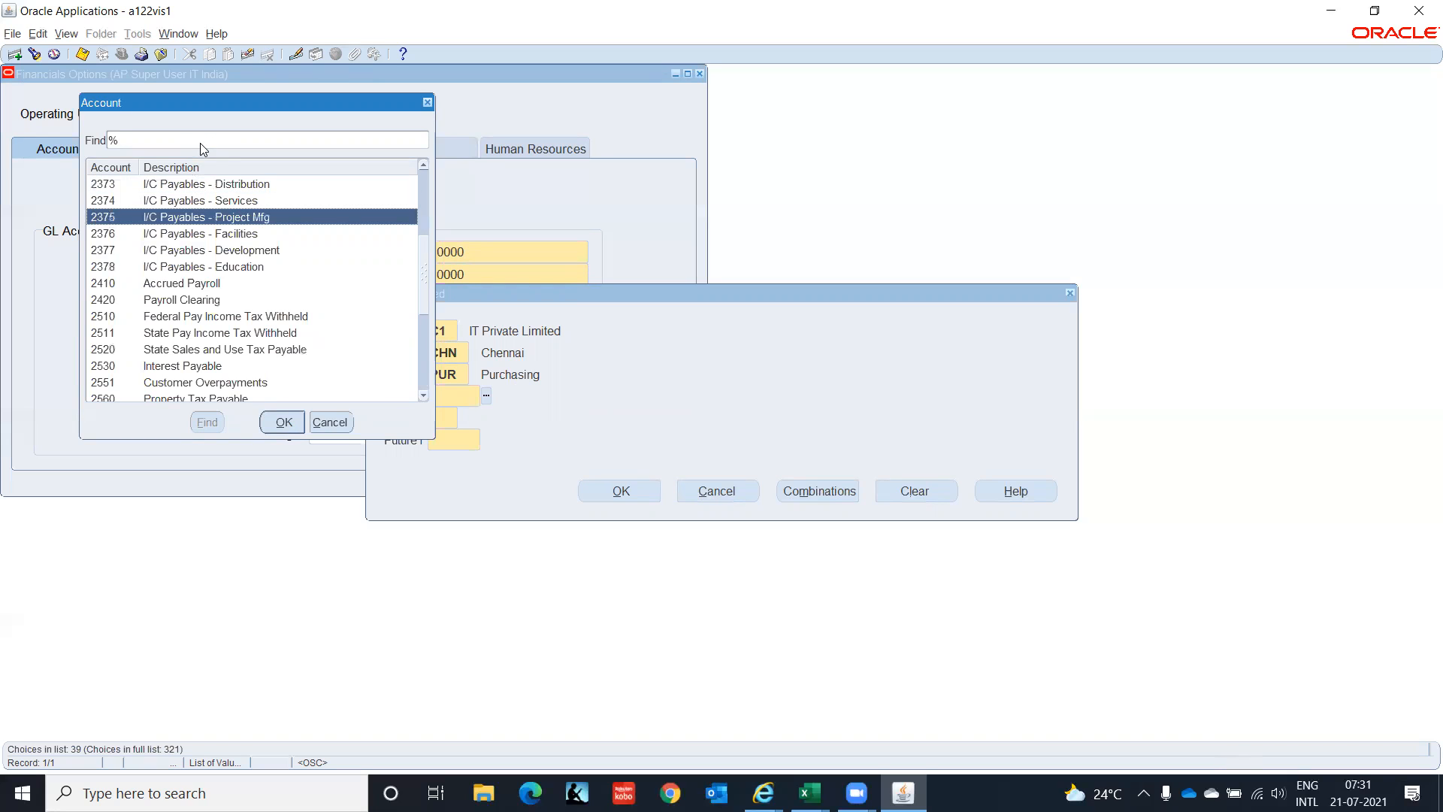
key(Down)
key(Down)
key(Down)
key(Down)
key(Down)
key(Down)
key(Down)
key(Down)
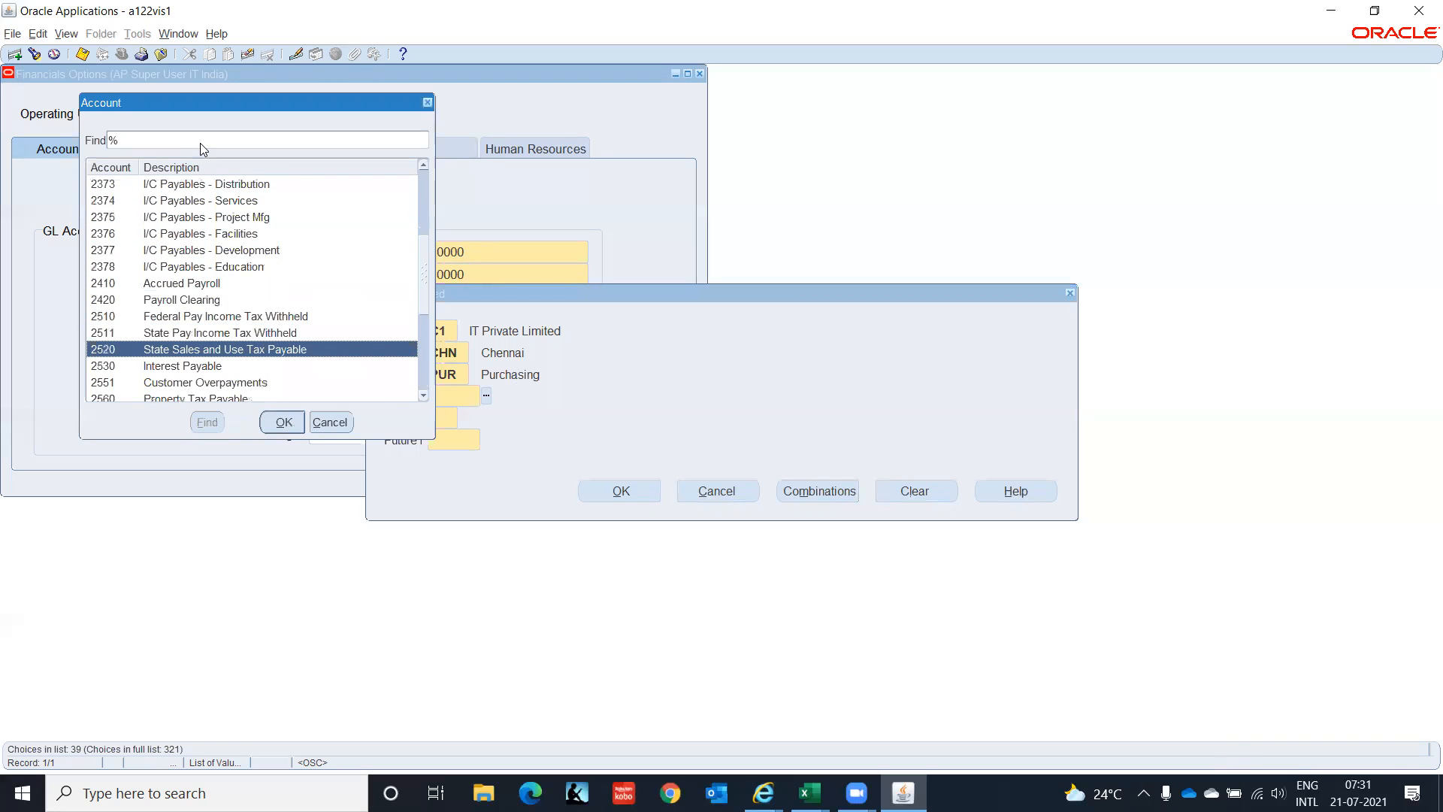
key(Down)
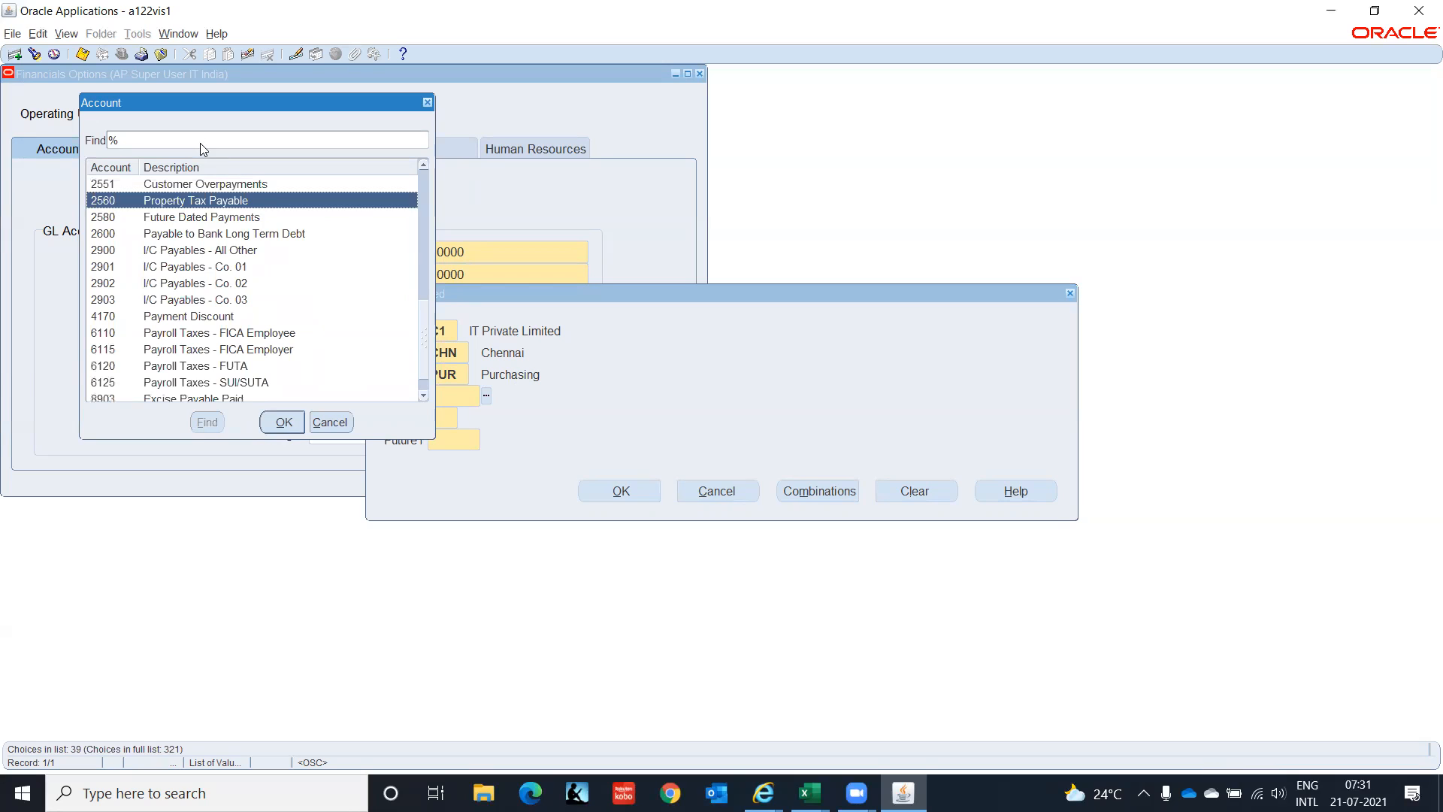
key(Down)
key(Down)
key(Down)
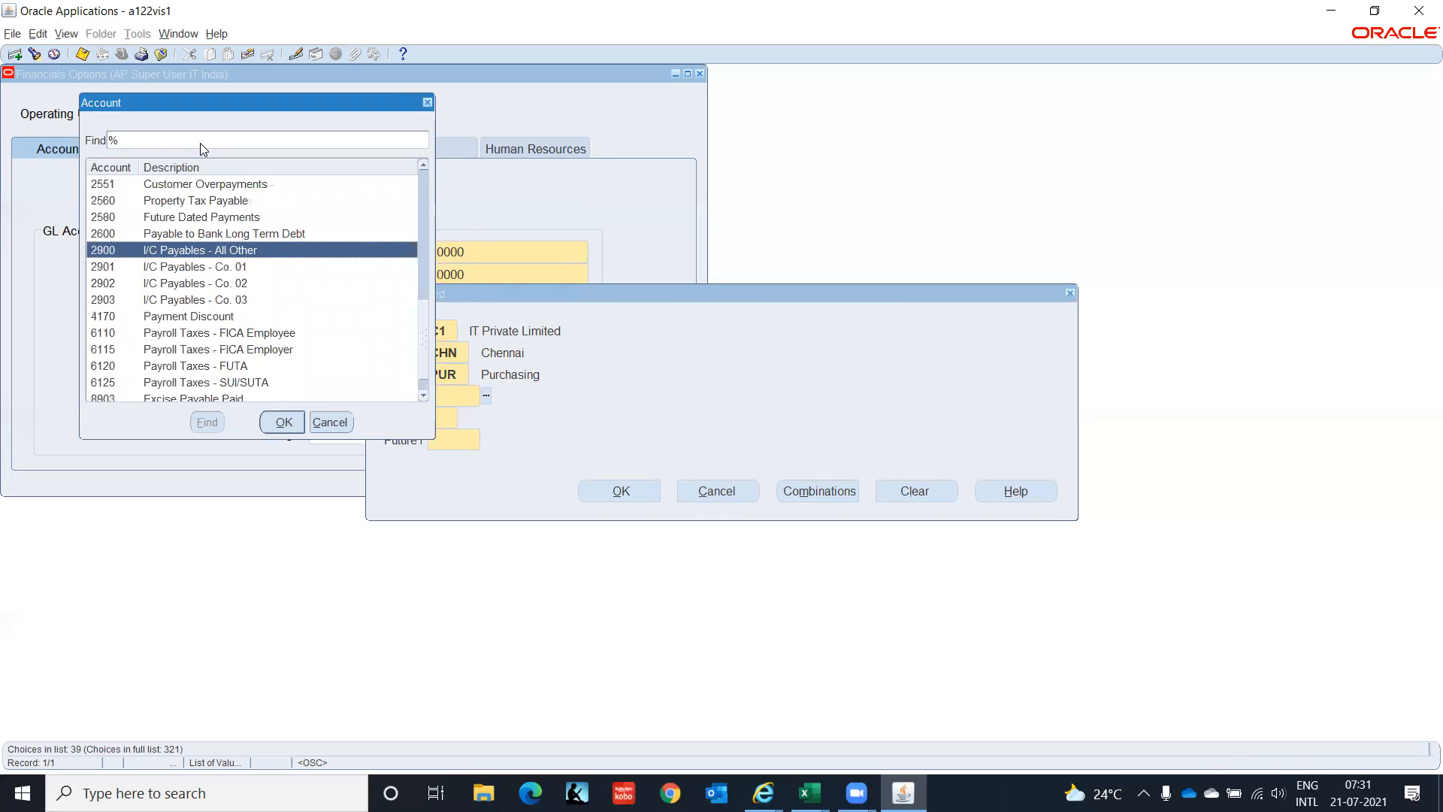
key(Up)
key(Up)
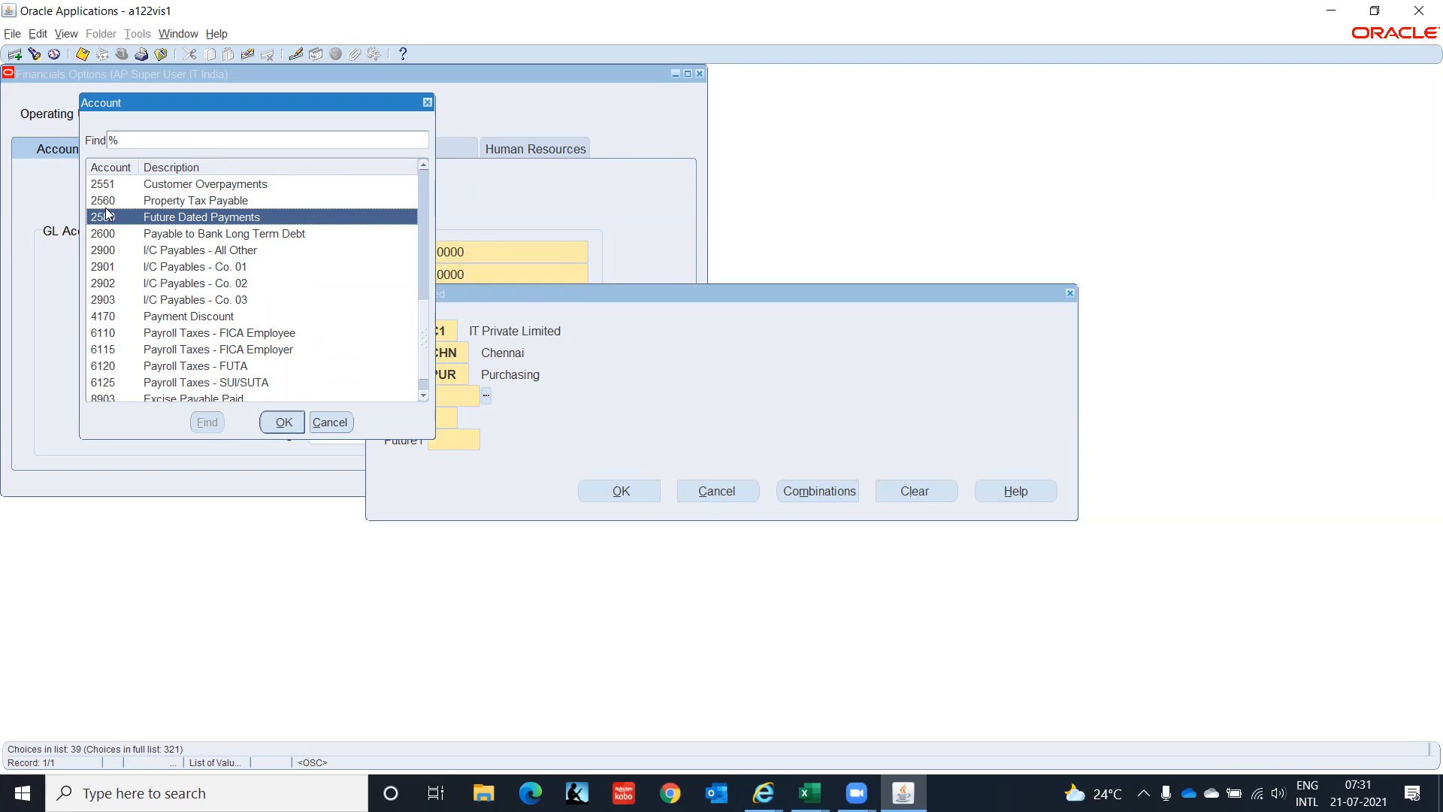
click(275, 422)
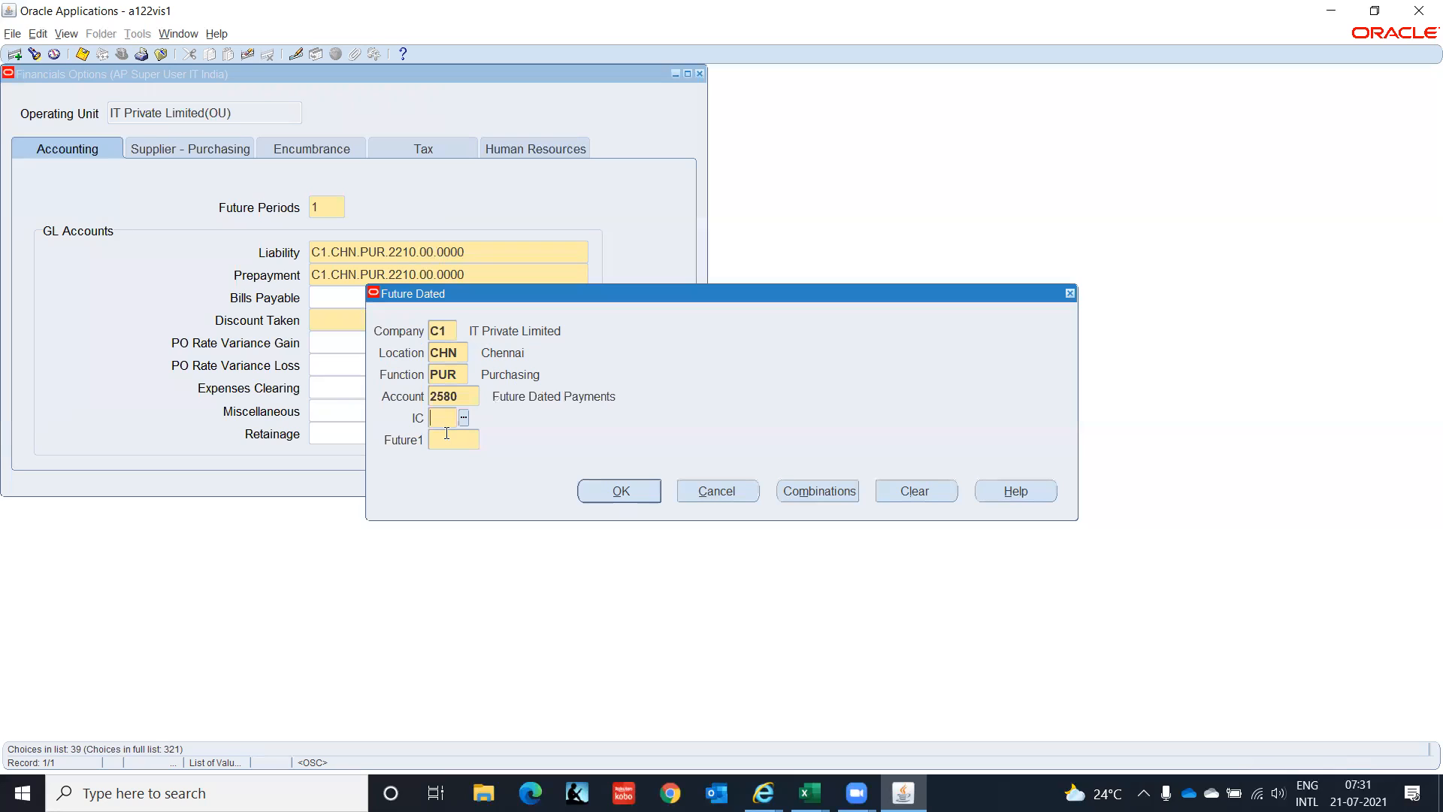
Finish with 00 and 0000, applying C1.CHN.PUR.2580.00.0000 to Bills Payable.
text(00)
key(Tab)
text(0000)
key(Tab)
click(615, 499)
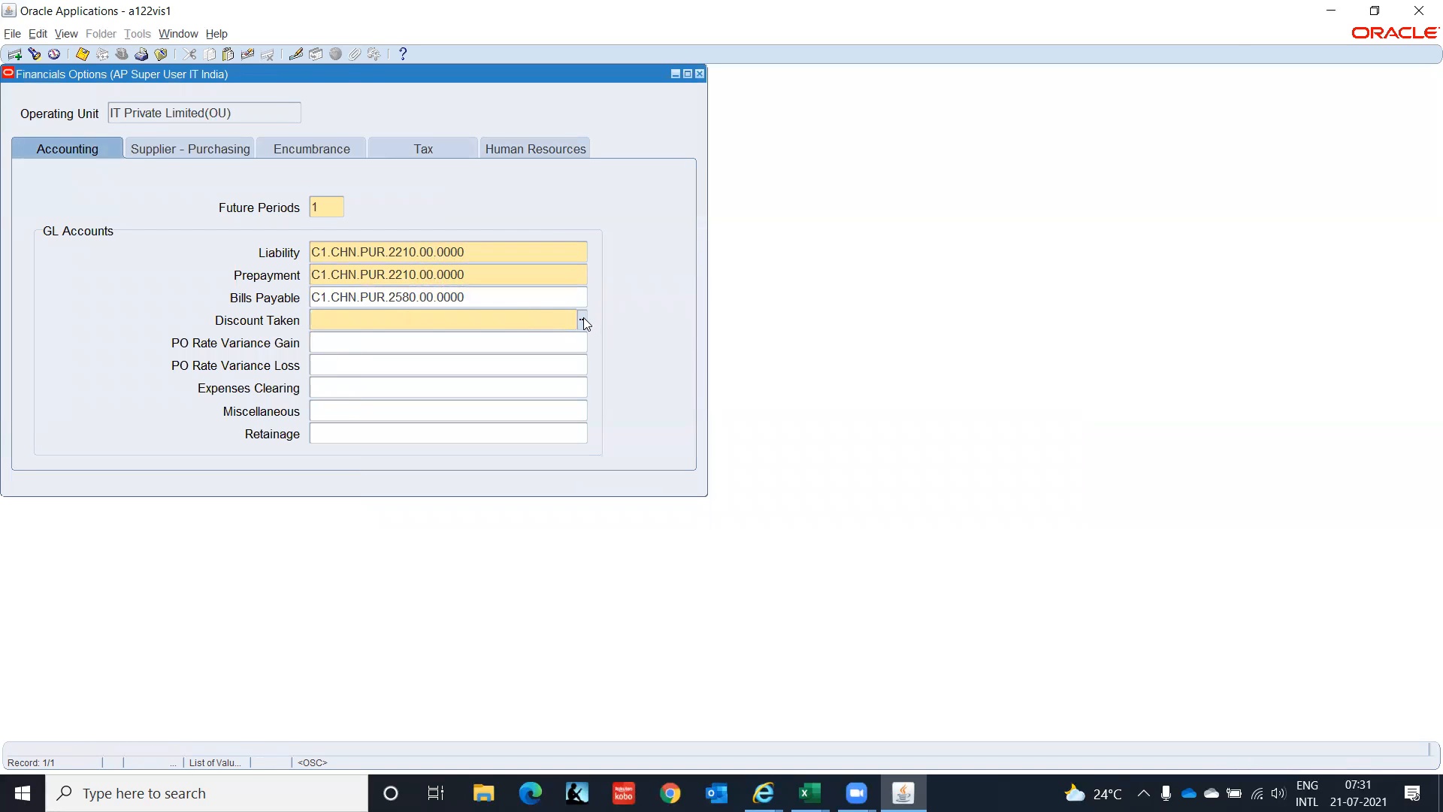
Open the Discount Taken account and enter segments C1, CHN and PUR.
click(583, 321)
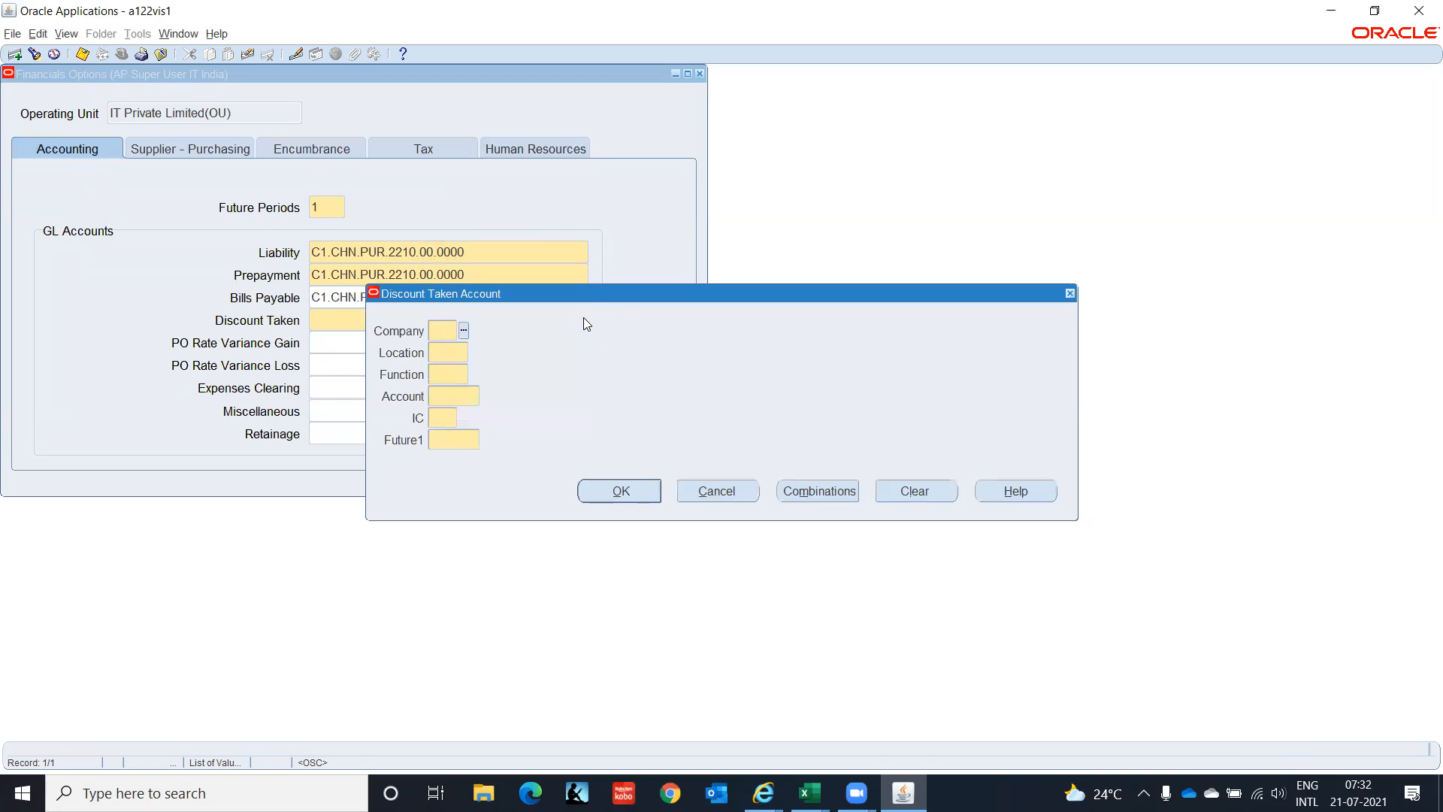
text(c1)
key(Tab)
text(chn)
key(Tab)
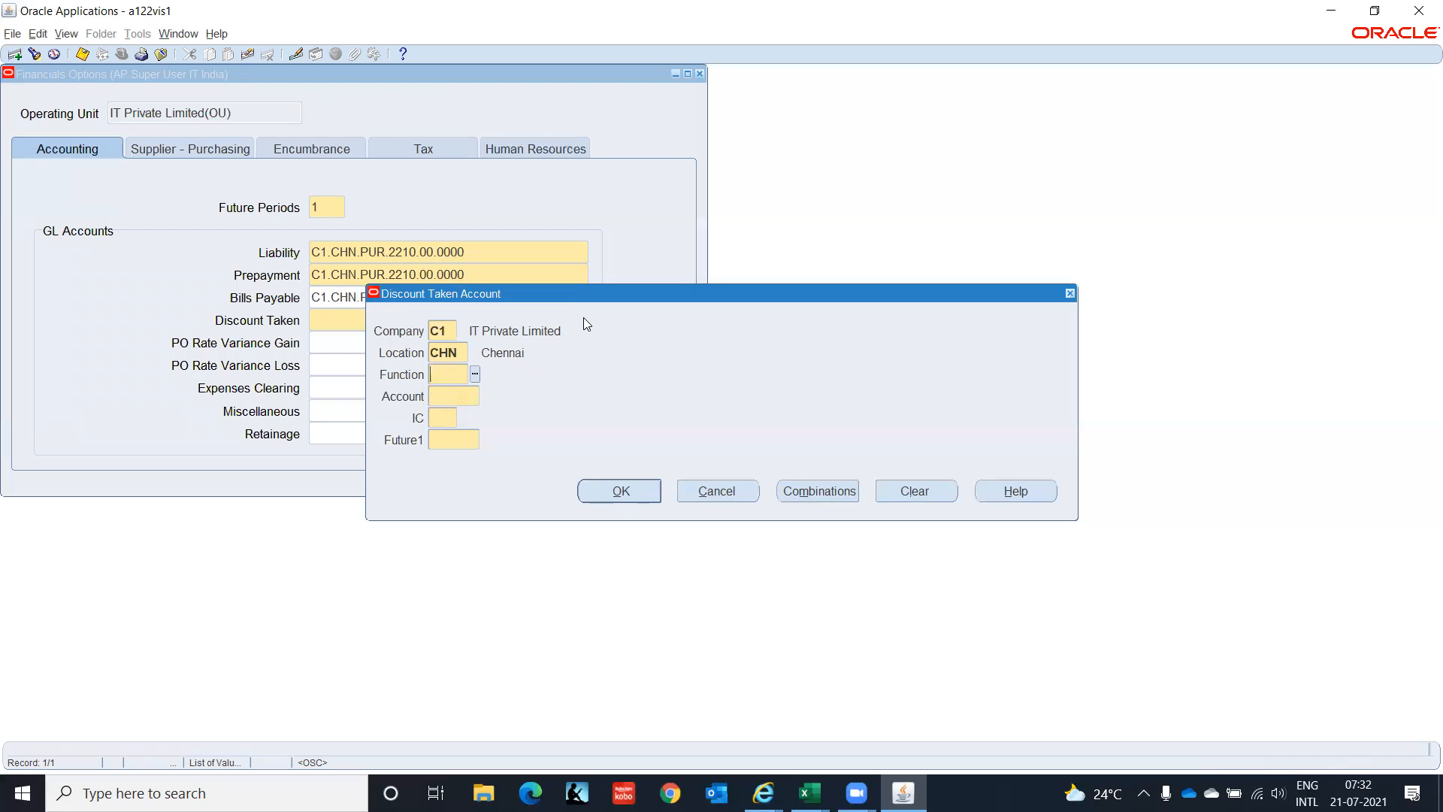
text(pur)
key(Tab)
Filter the account list with Disc% and pick 7825 Discounts Taken (Earned).
key(ctrl+l)
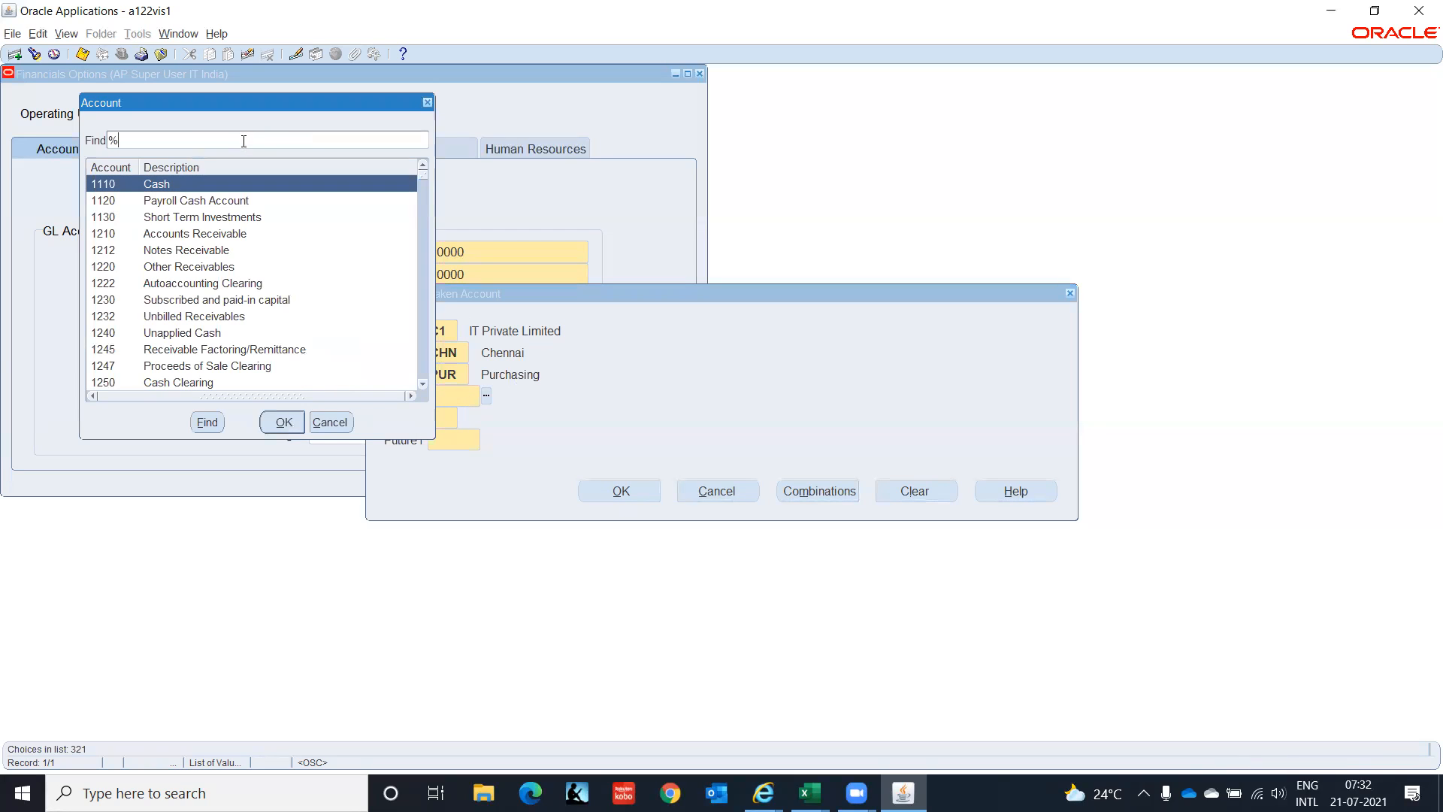
text(Disc%)
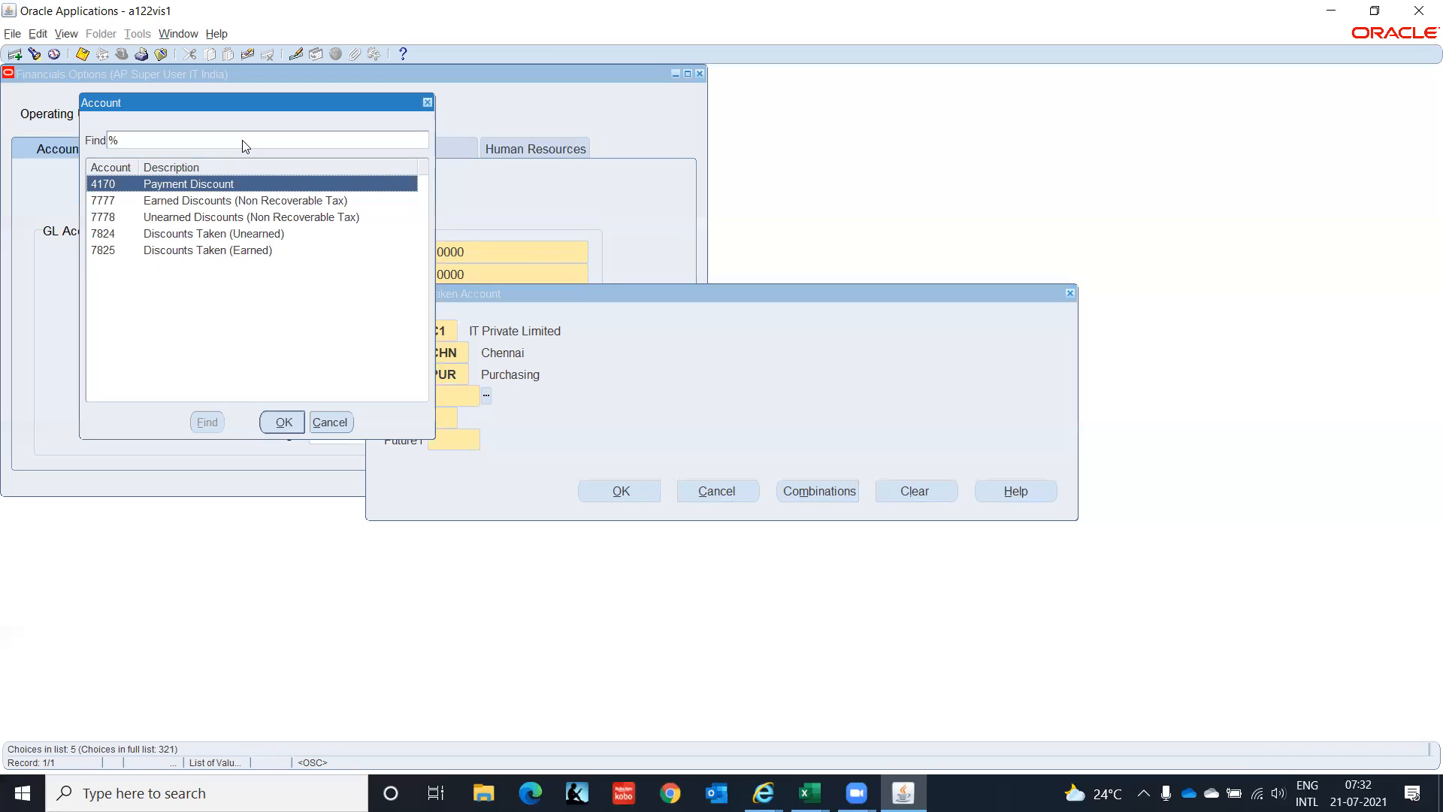
key(Down)
key(Down)
key(Down)
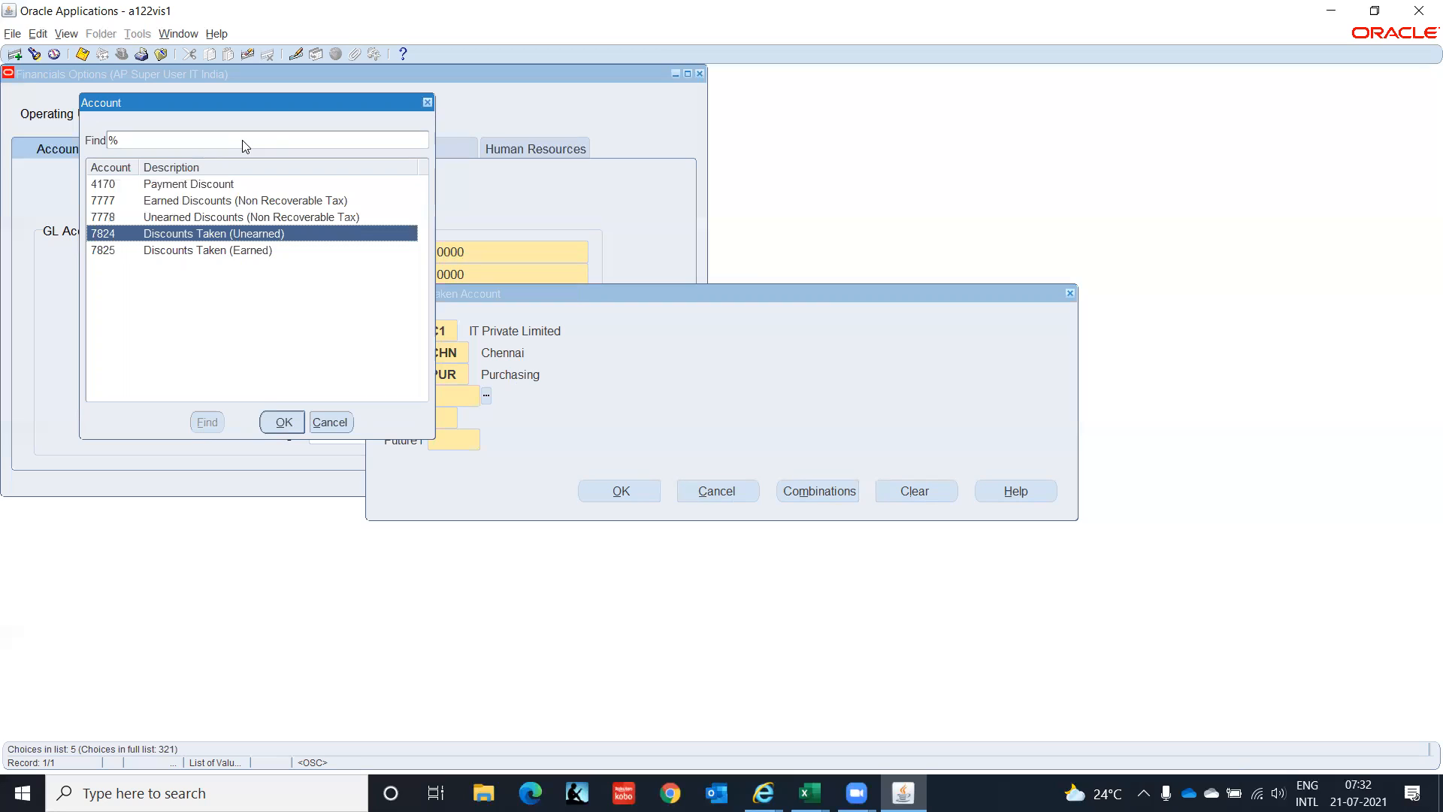
key(Down)
key(Up)
key(Down)
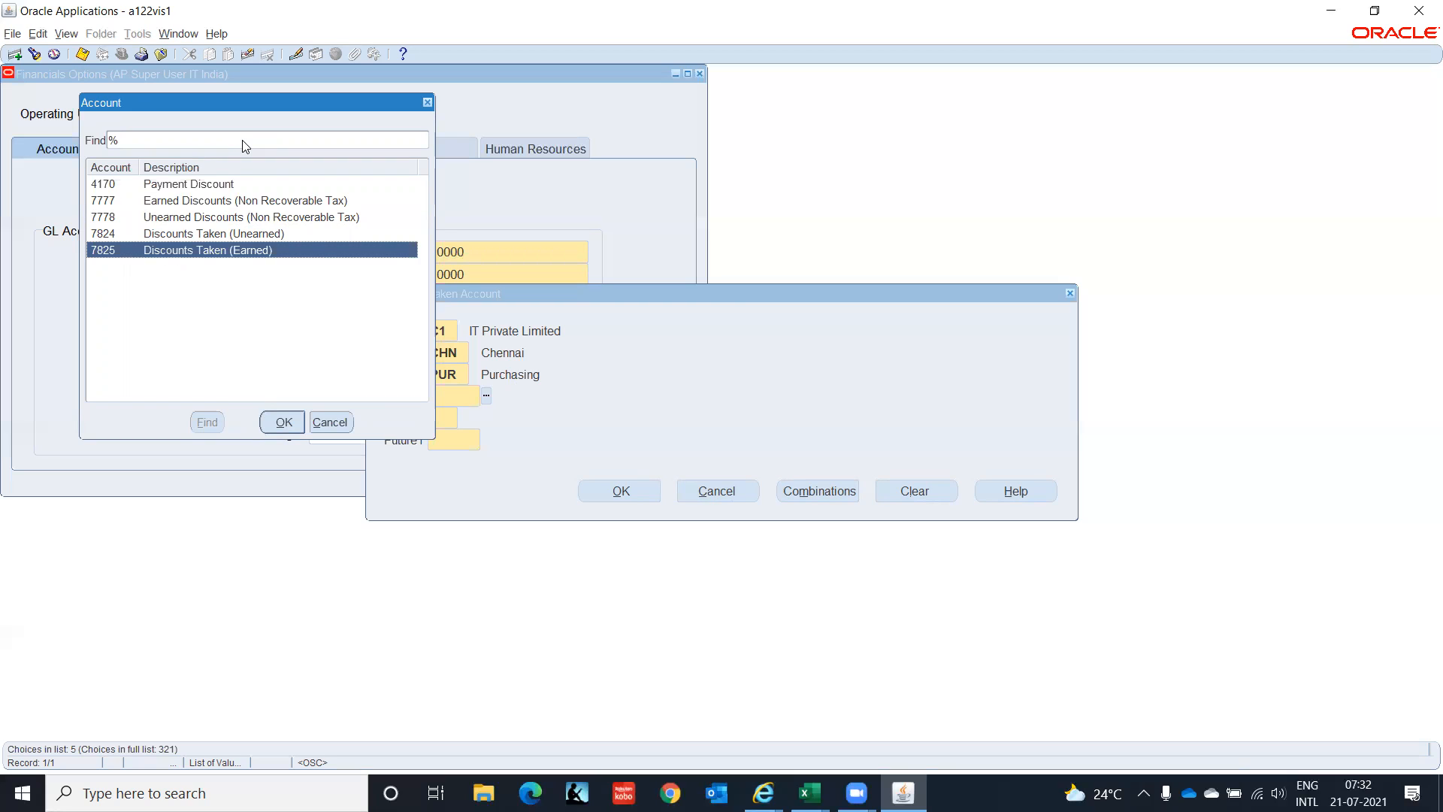
key(Return)
Complete with 00 and 0000, applying C1.CHN.PUR.7825.00.0000 to Discount Taken.
text(00)
key(Tab)
text(0000)
key(Tab)
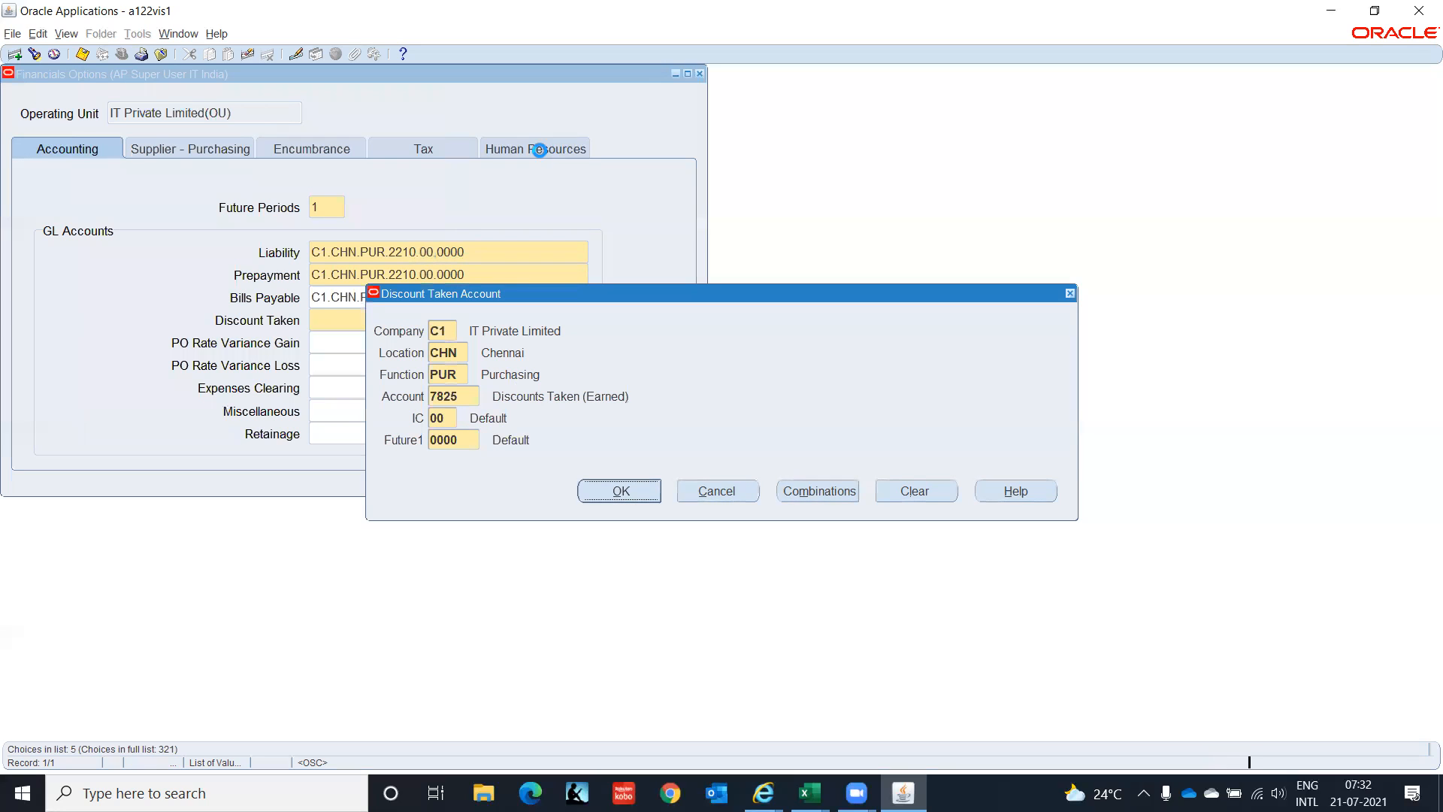
key(Return)
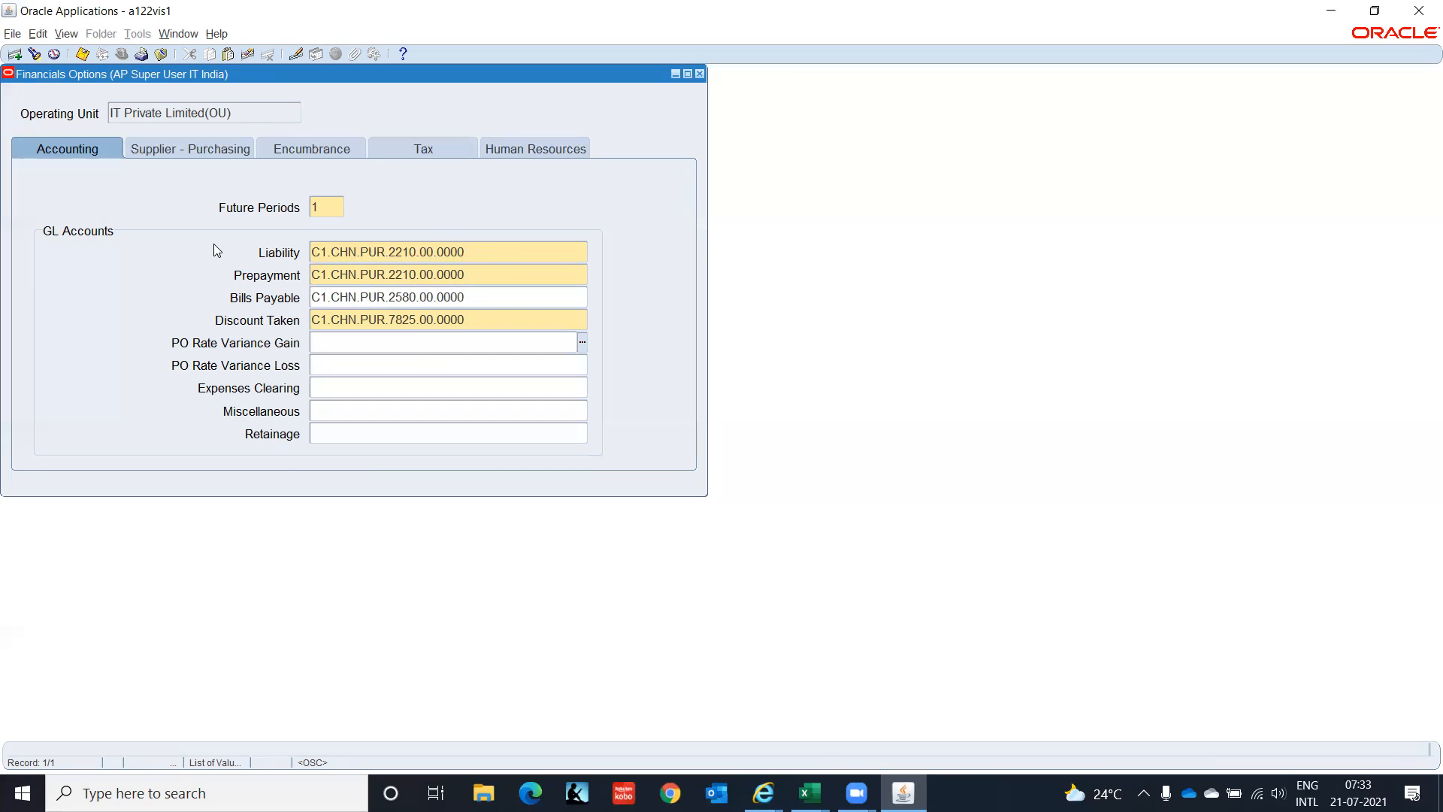
On Supplier - Purchasing, set Ship-To and Bill-To Location to IT India - Chennai.
click(200, 150)
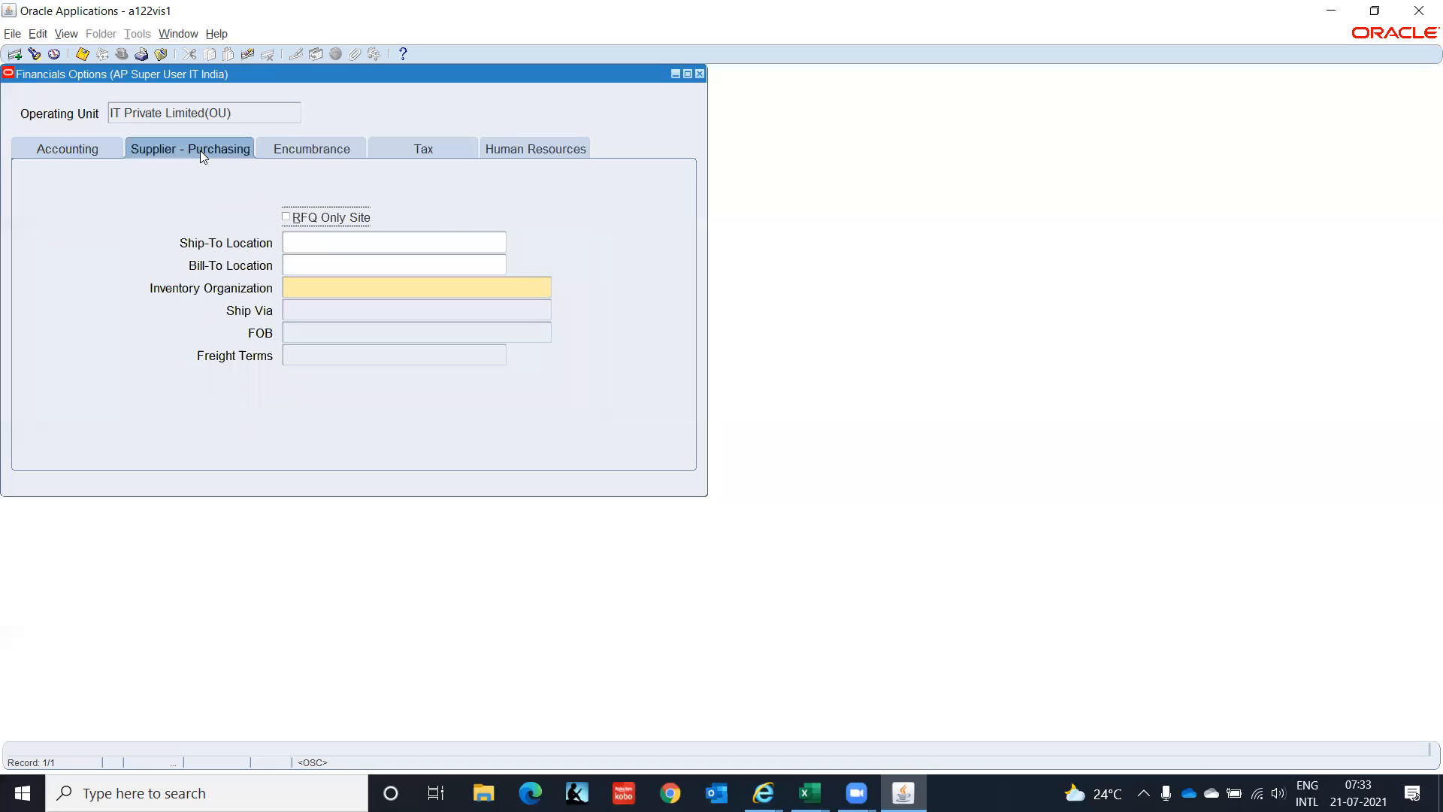
click(306, 243)
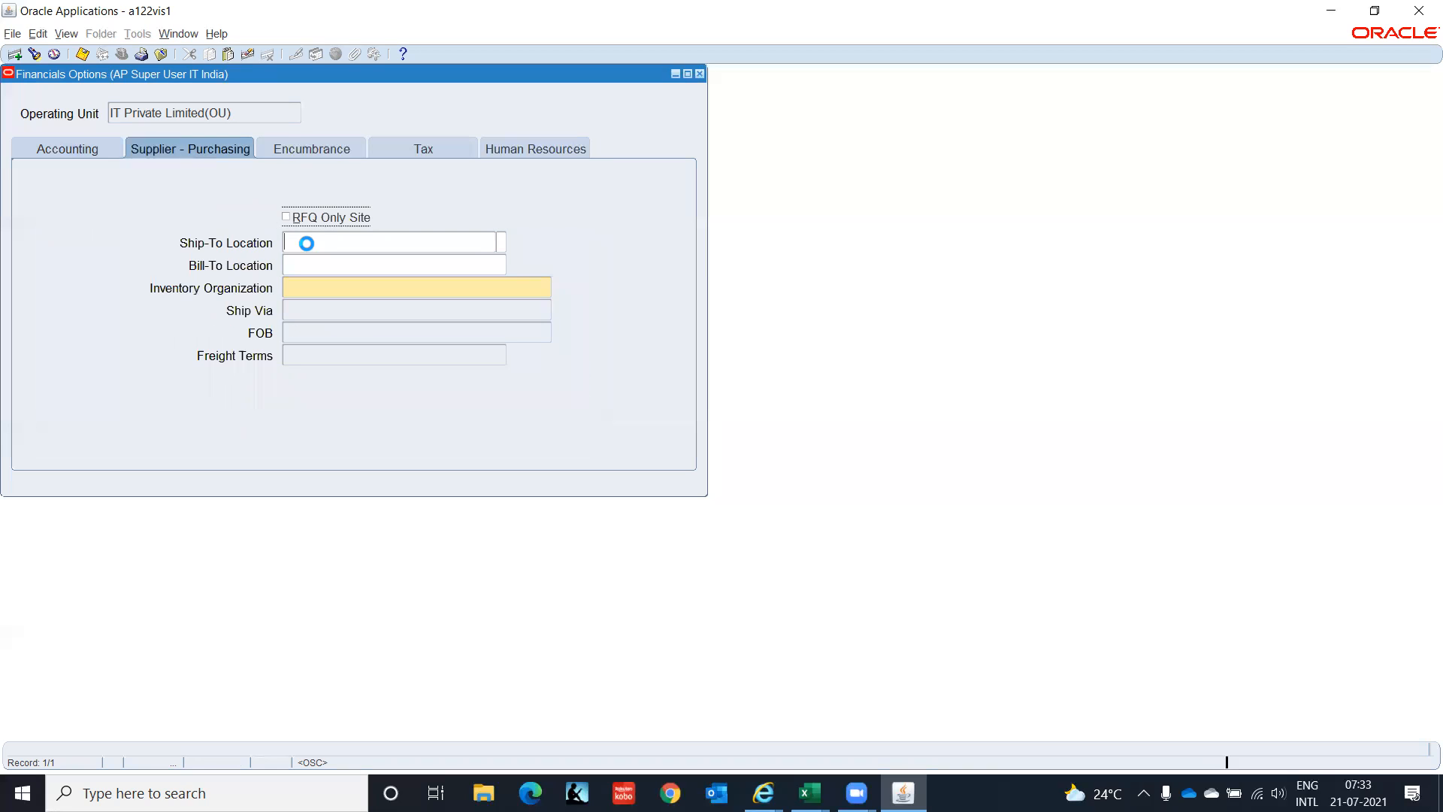
click(503, 243)
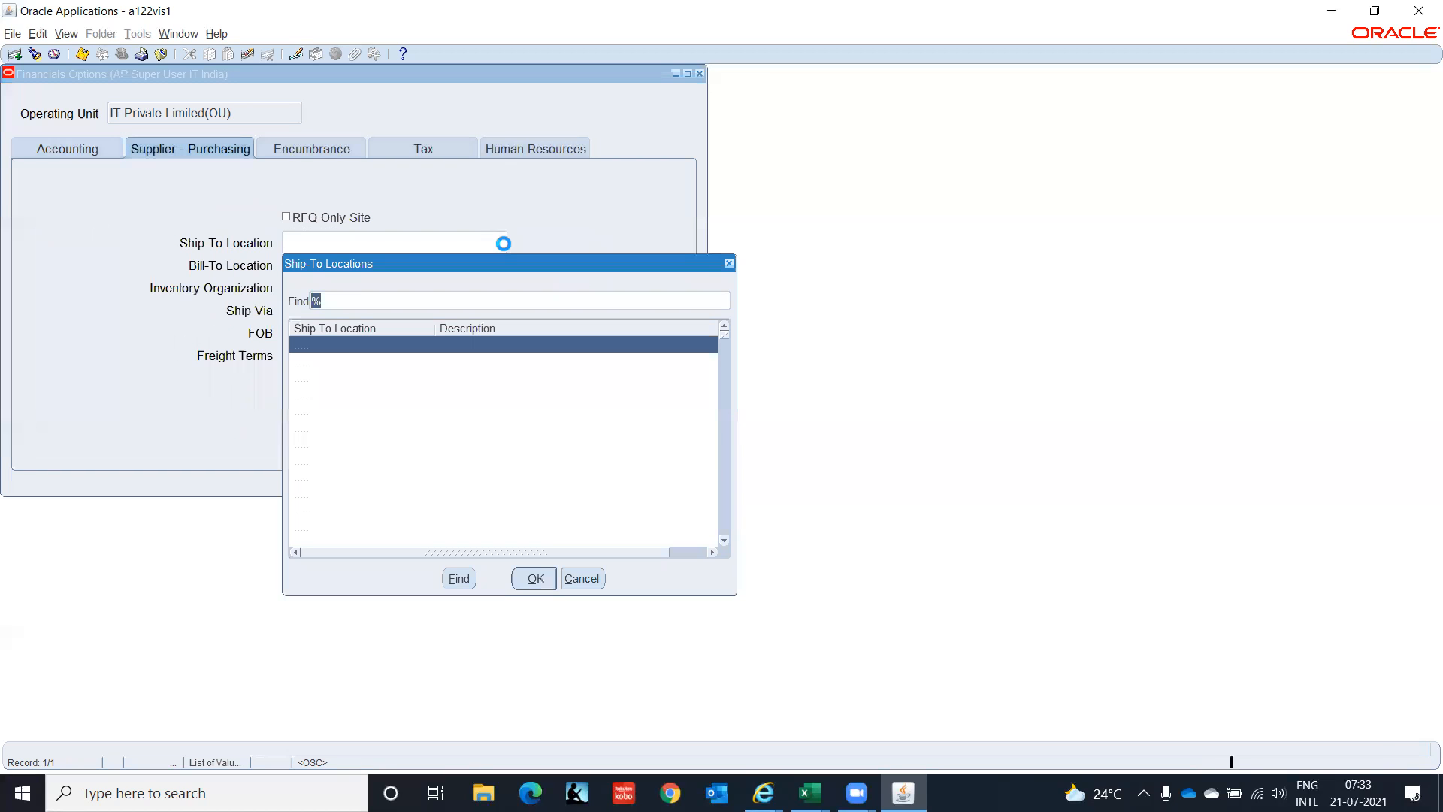
text(it)
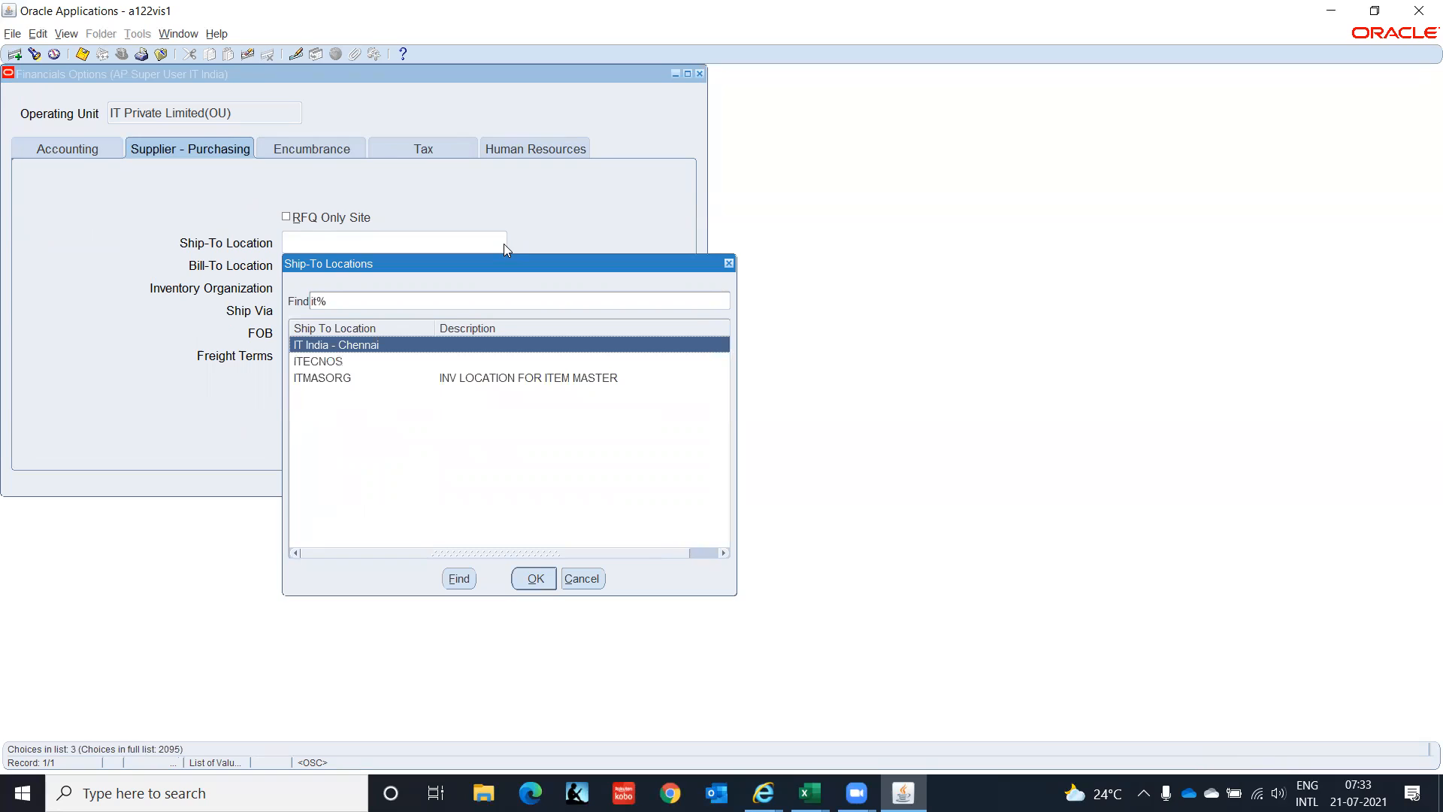
key(Return)
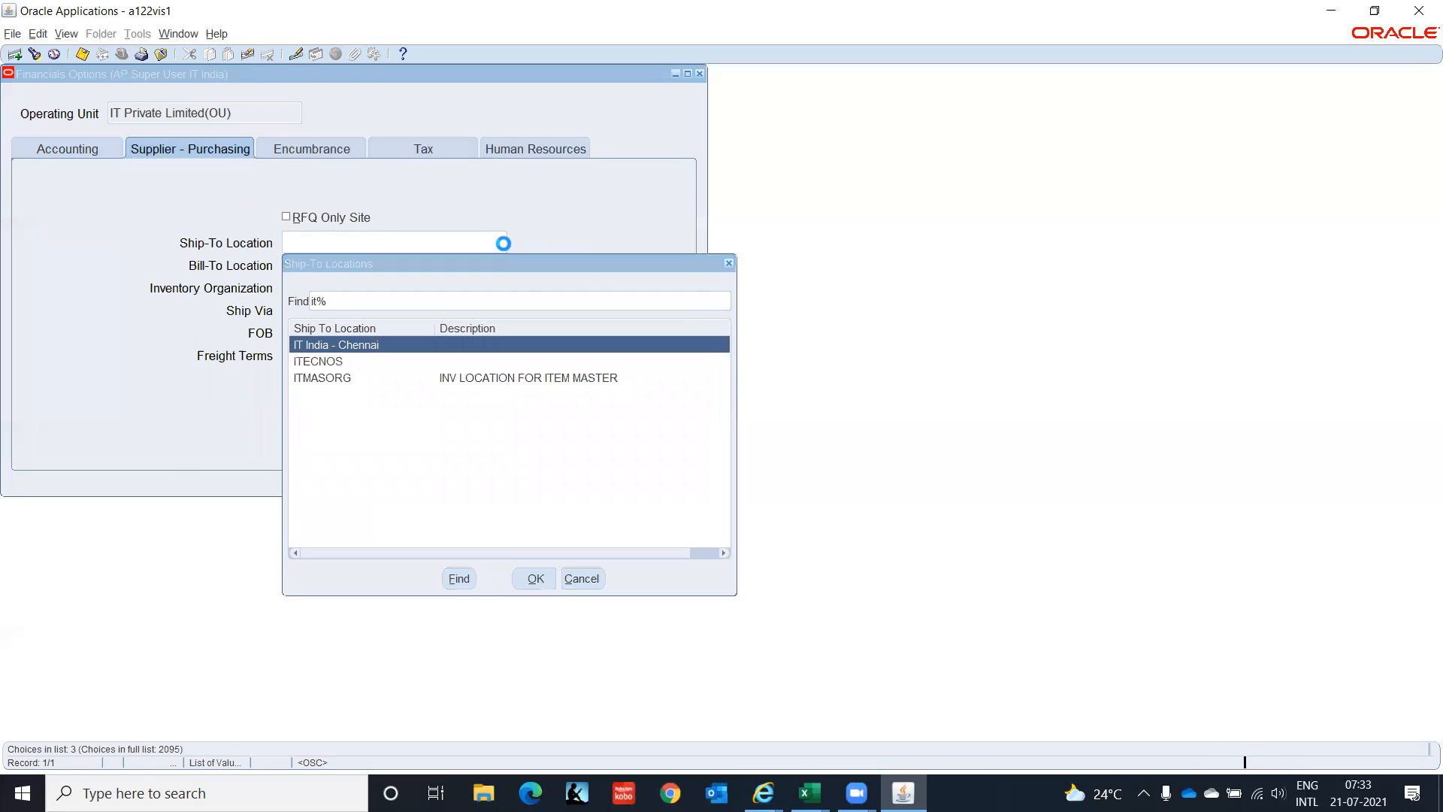
text(it ind)
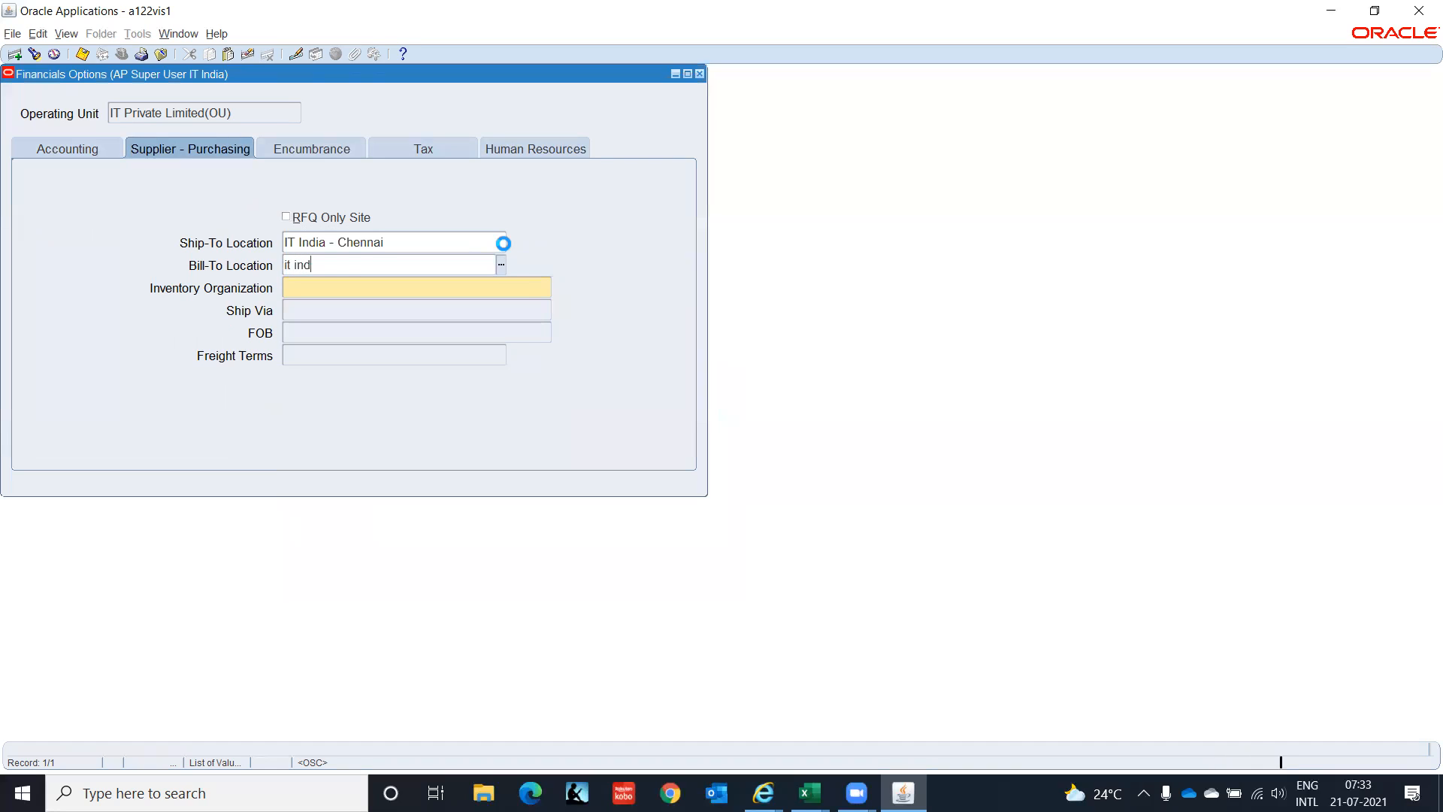
key(Tab)
key(ctrl+l)
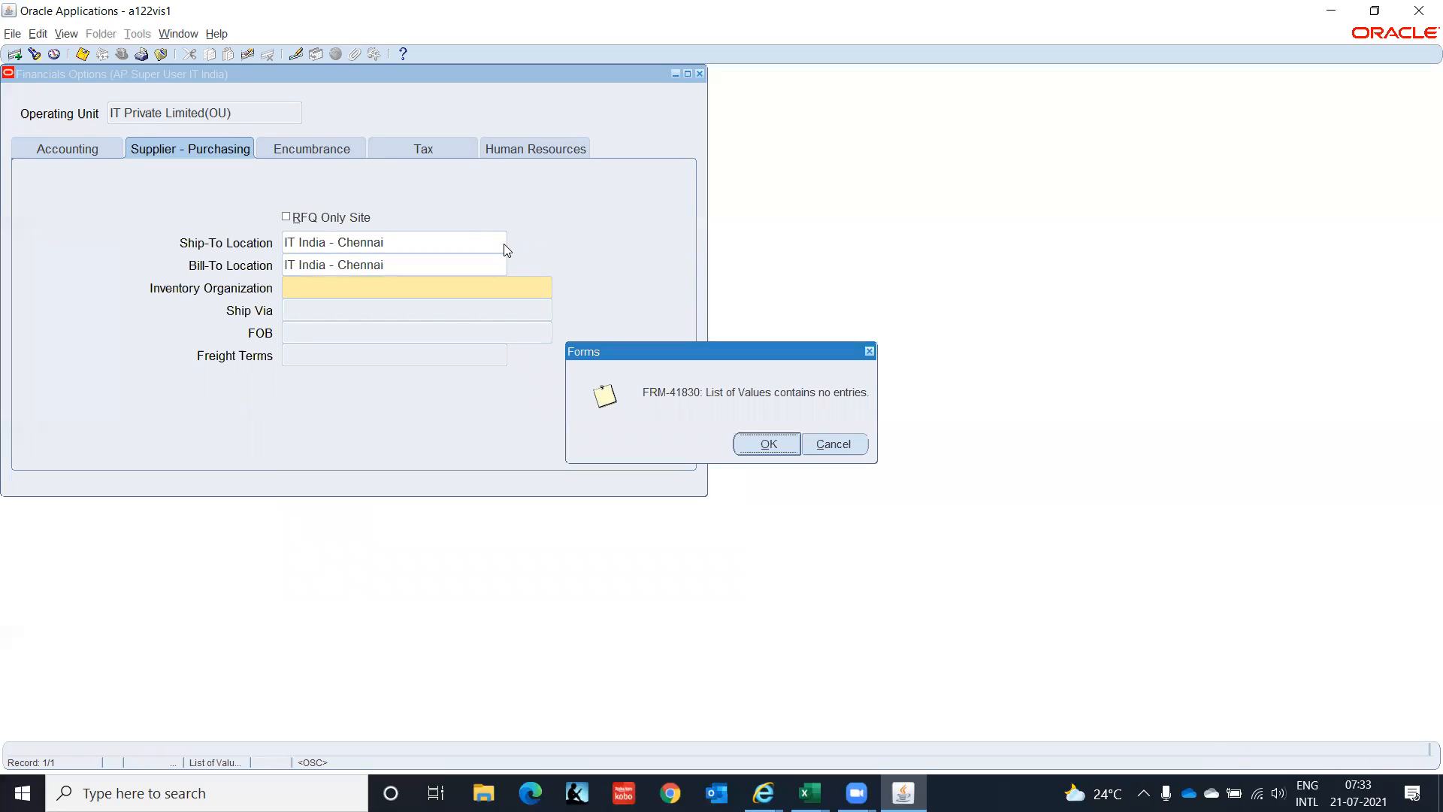
Retry the empty Inventory Organization list twice, then close Financials Options past the required-field warning.
key(Return)
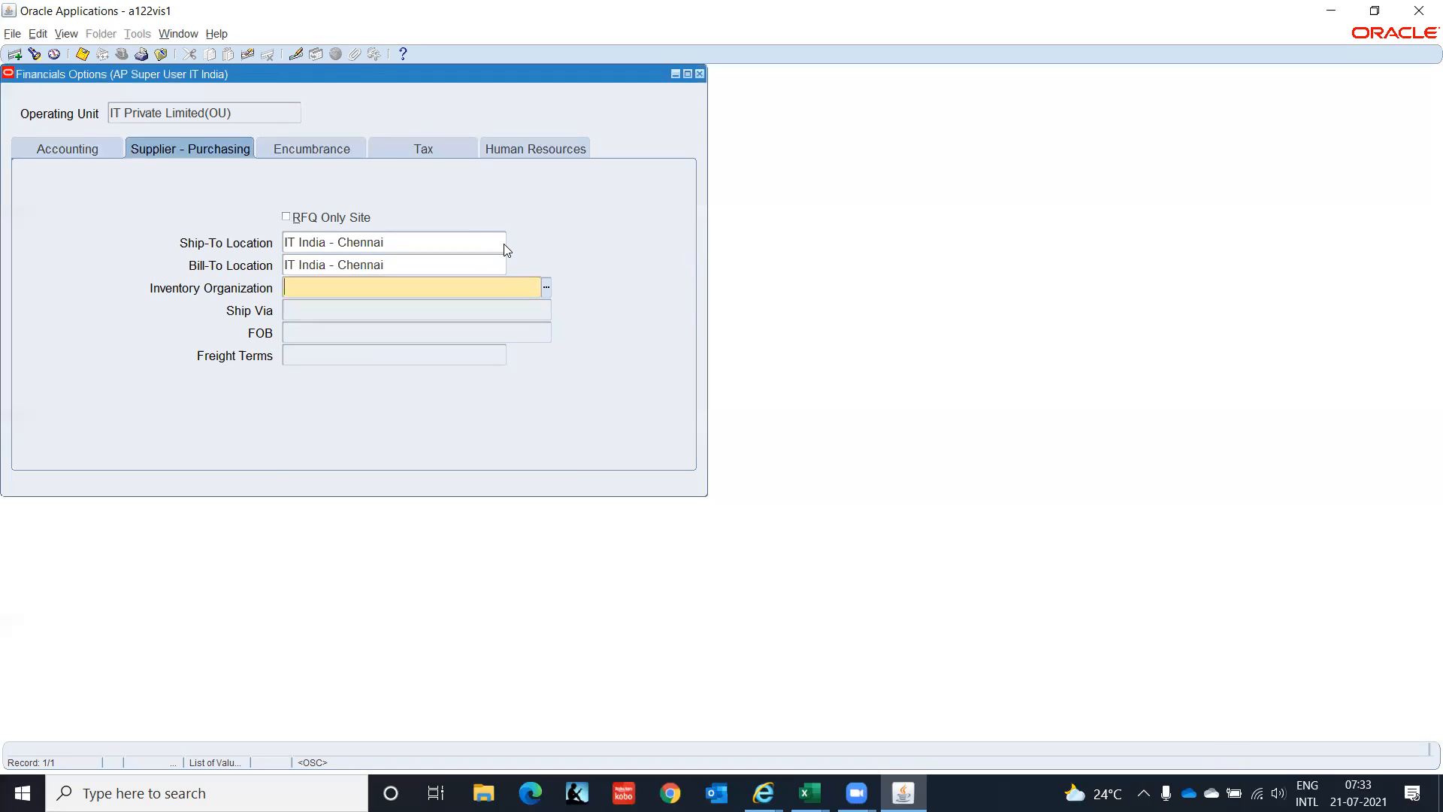
click(546, 293)
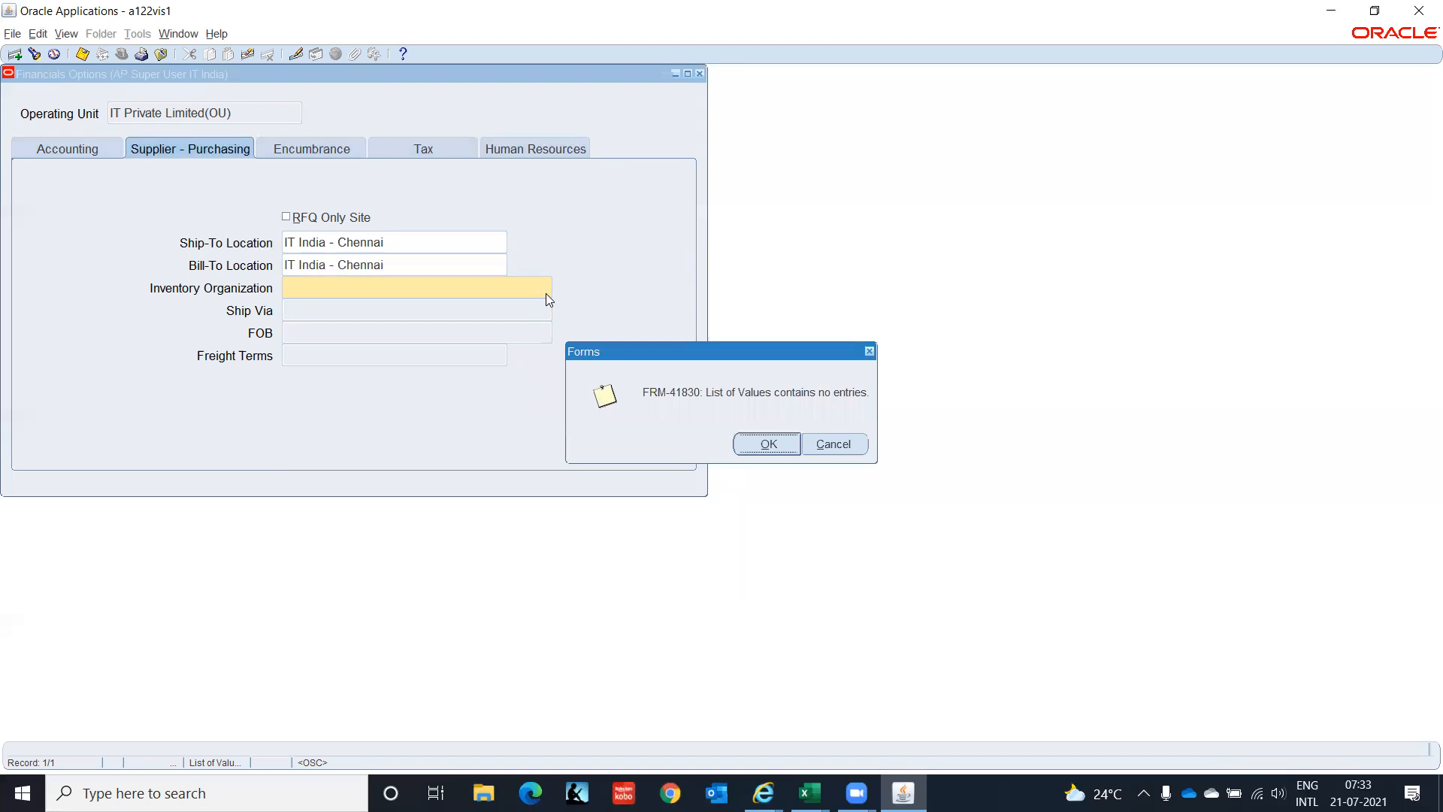
click(764, 445)
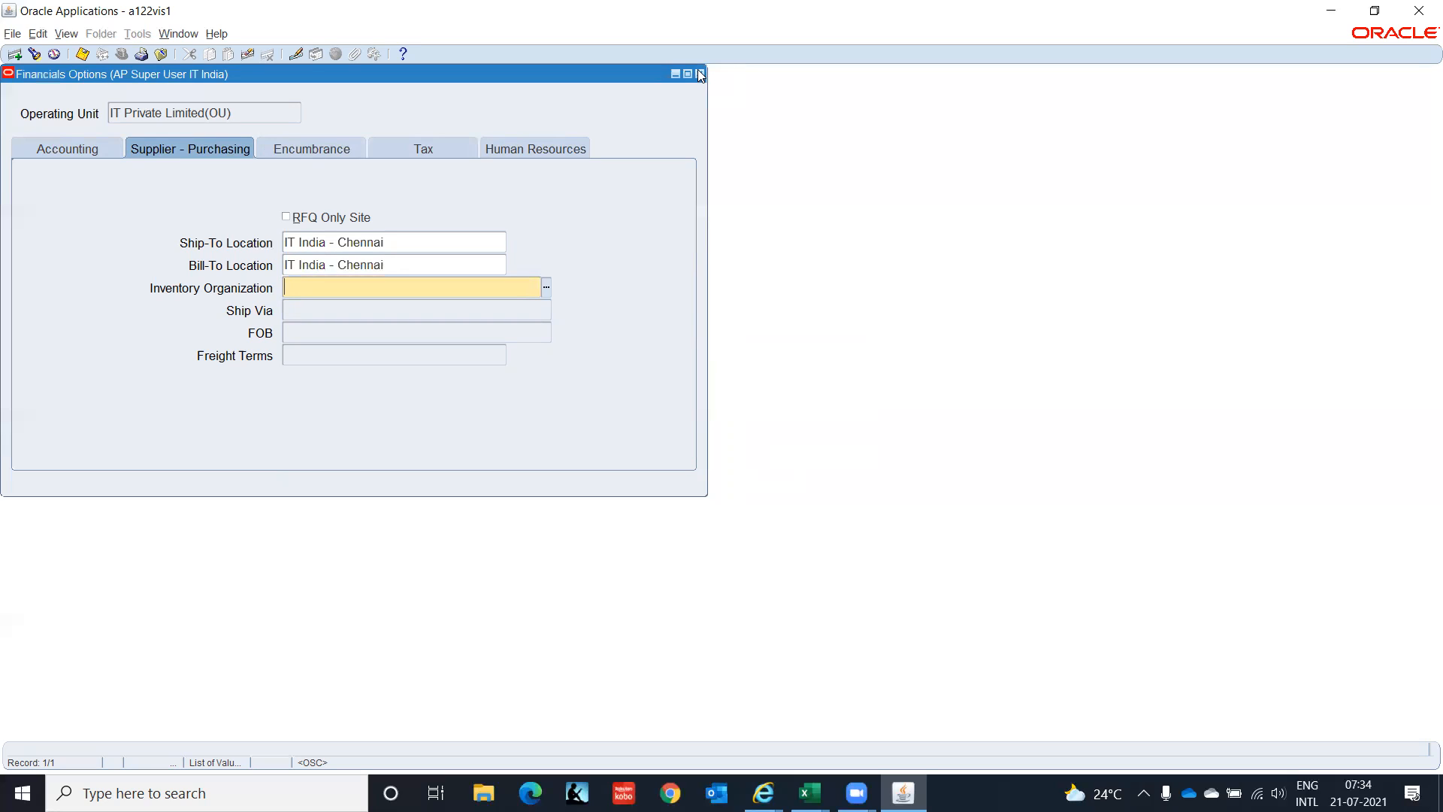
click(546, 287)
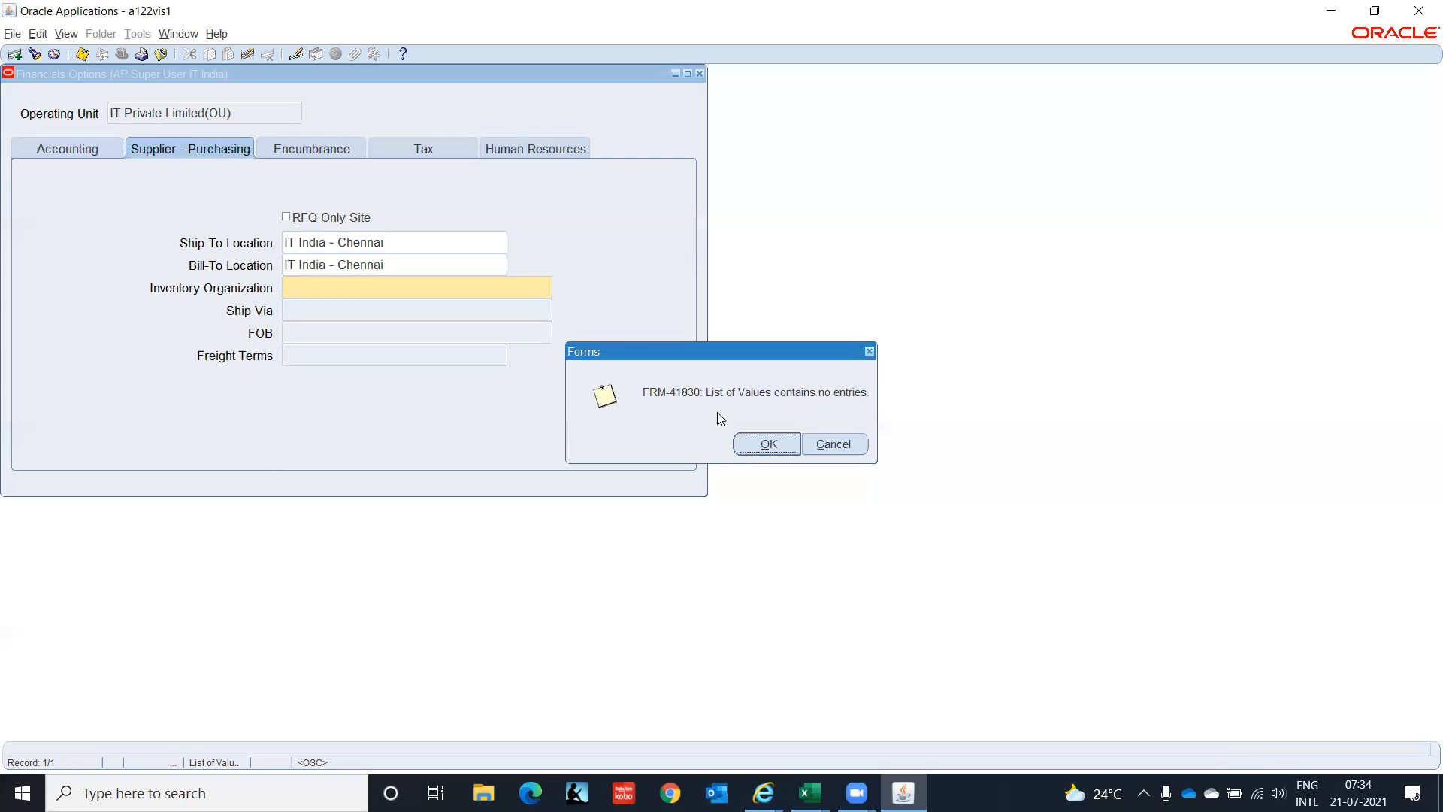
click(753, 447)
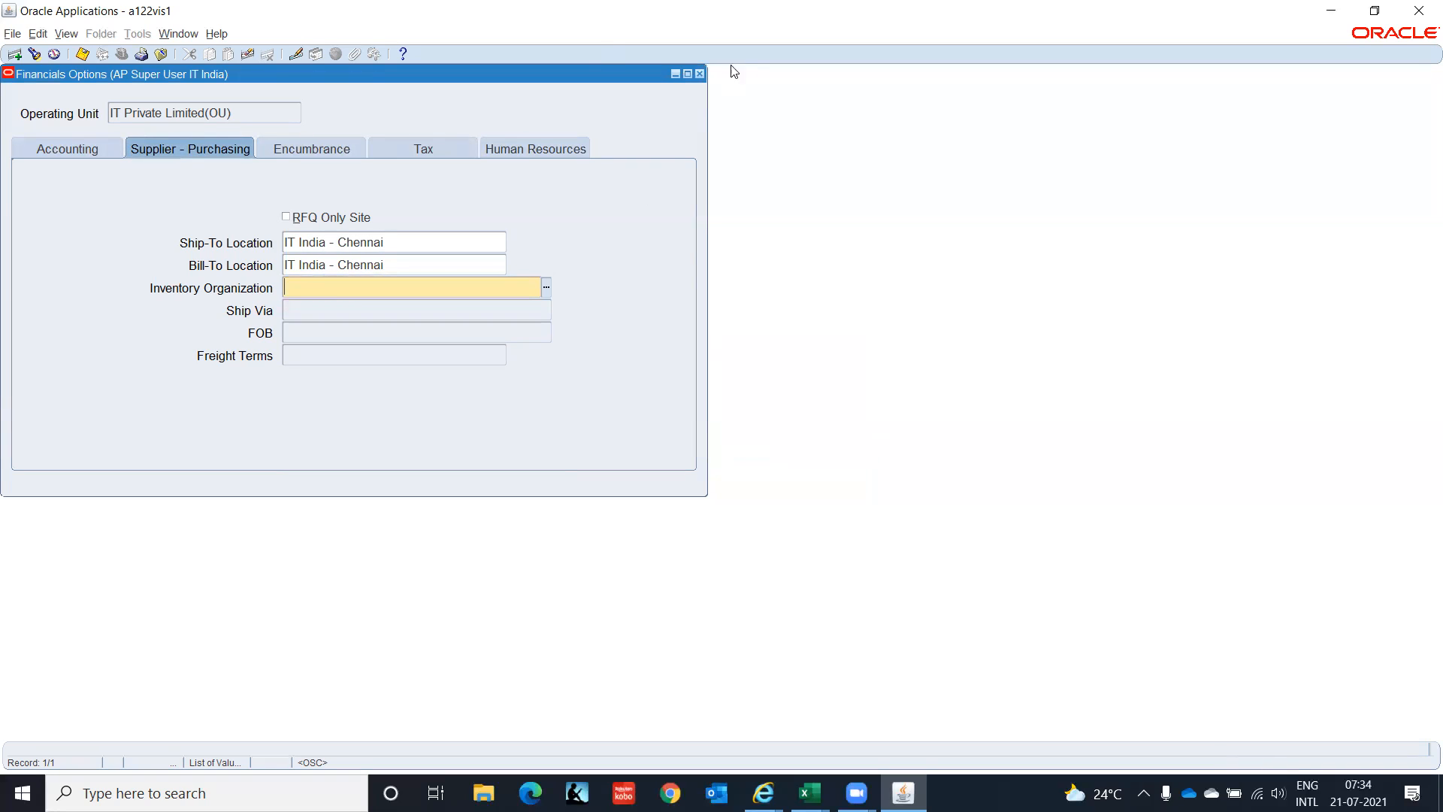
click(699, 74)
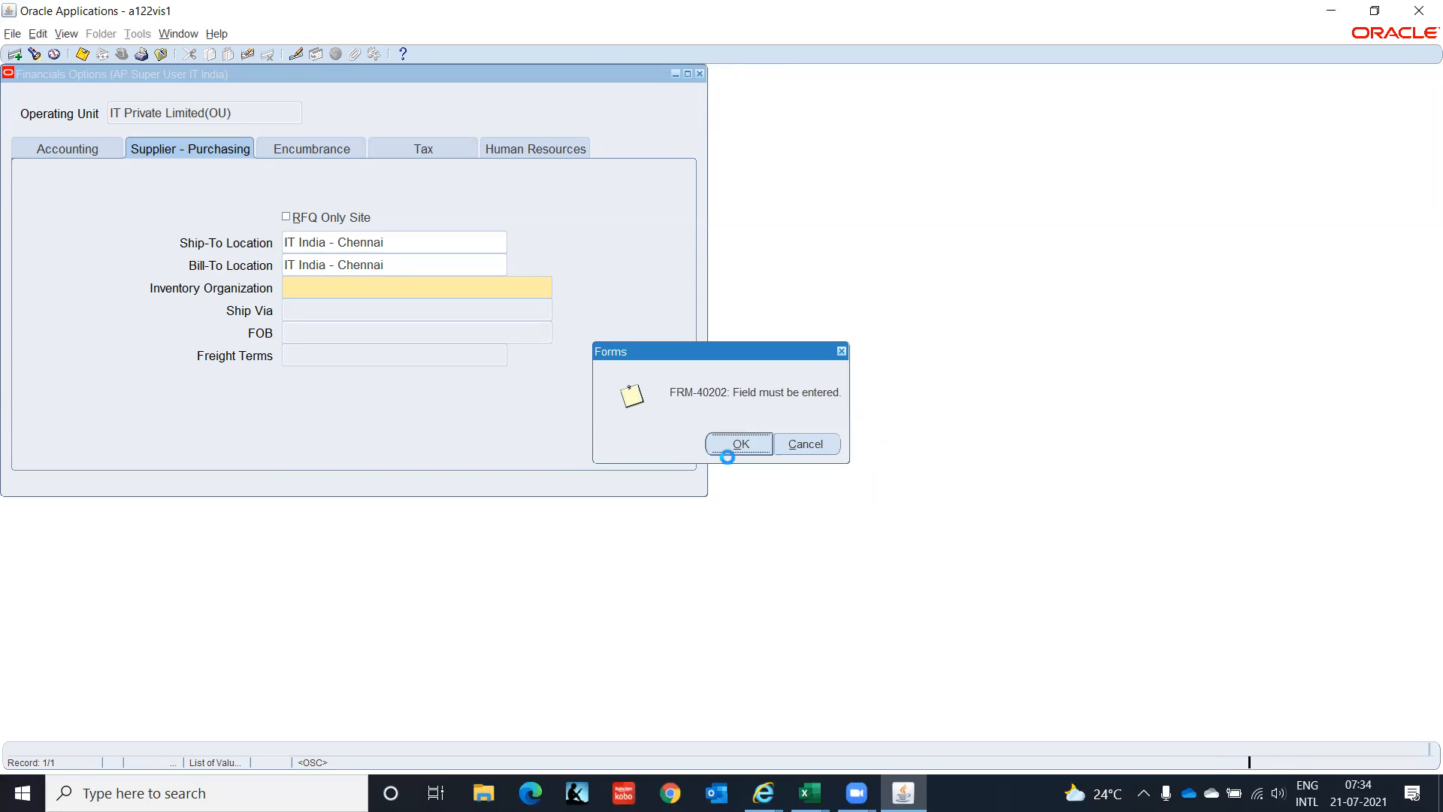
click(758, 446)
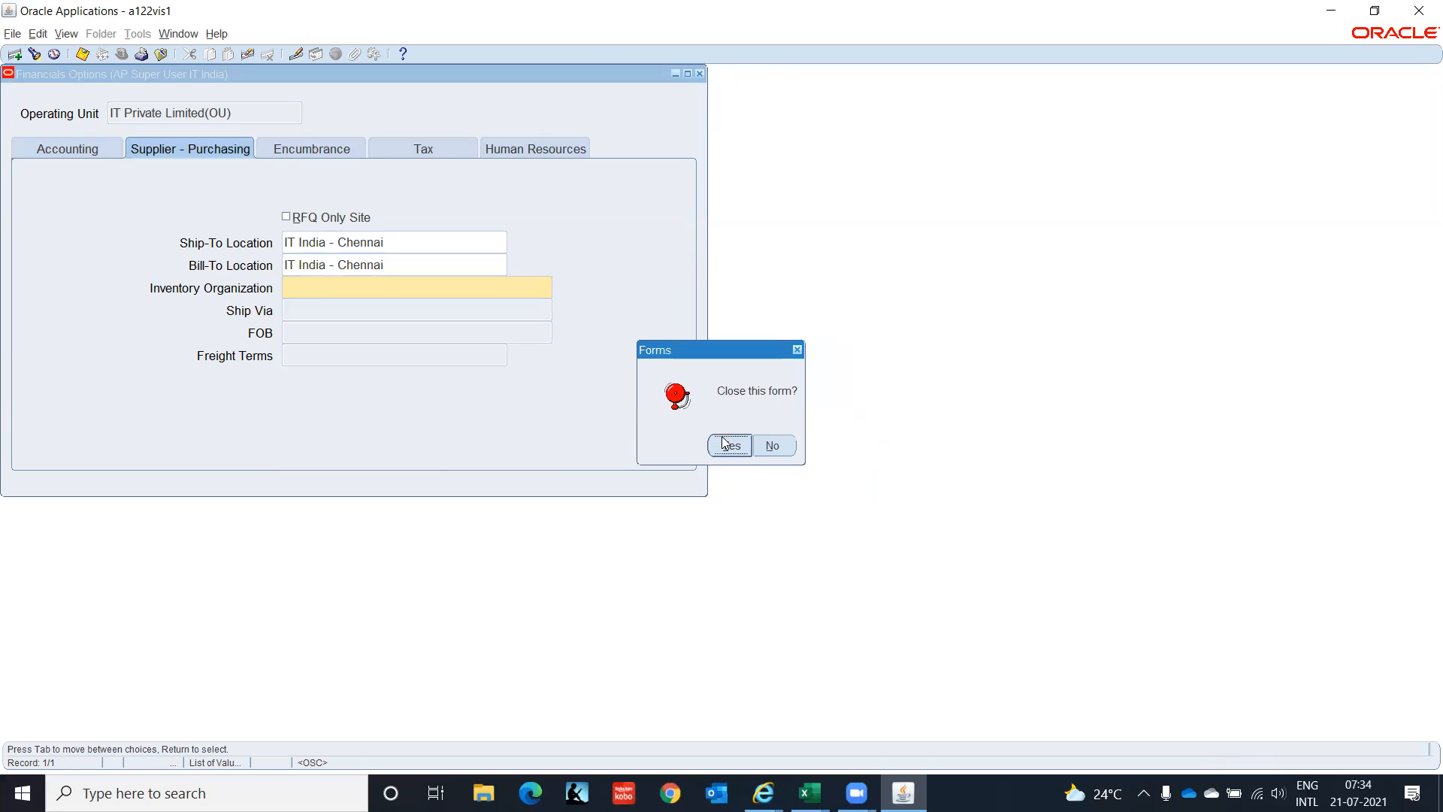
Close the form without saving and switch to the Inventory Super User, IT India responsibility.
click(728, 445)
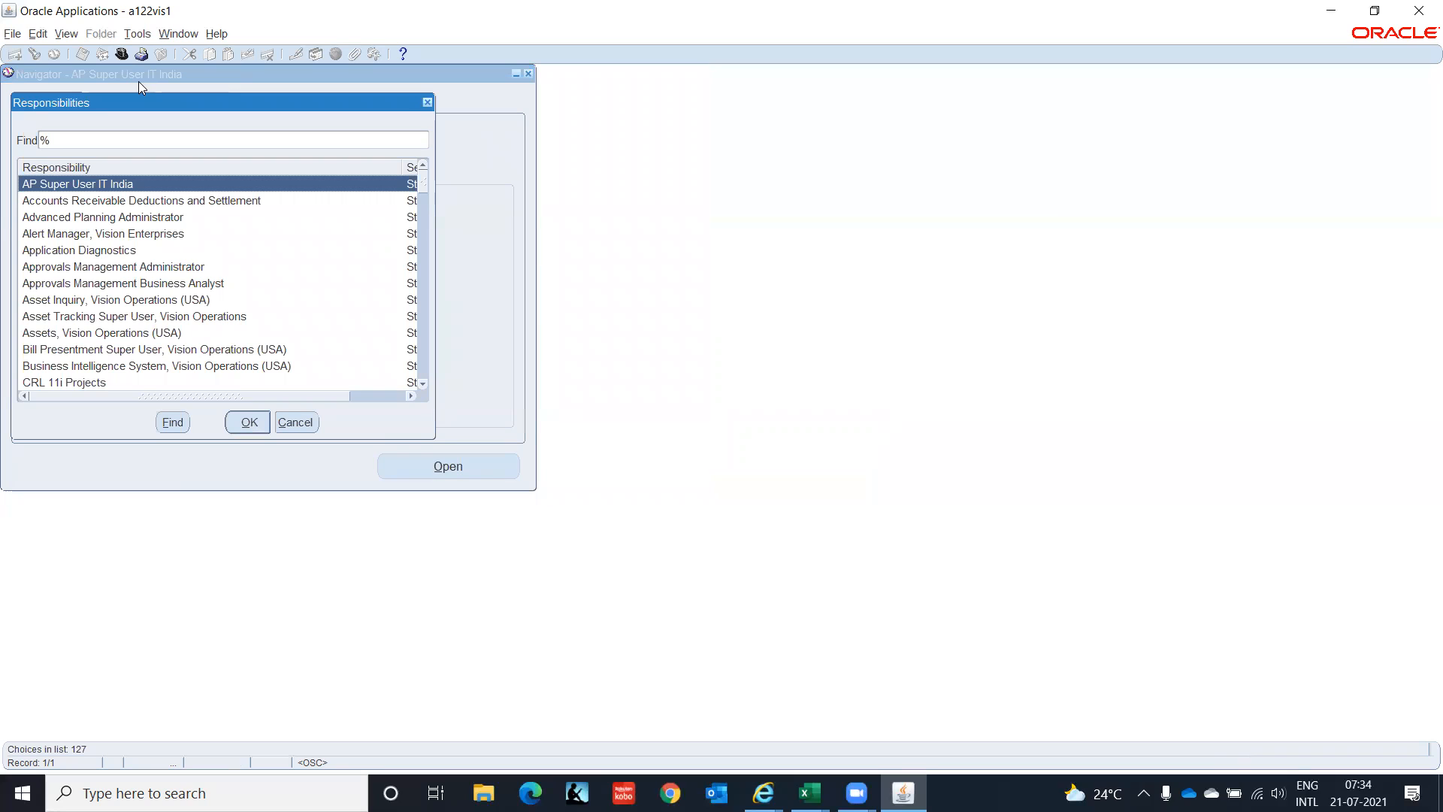
text(i)
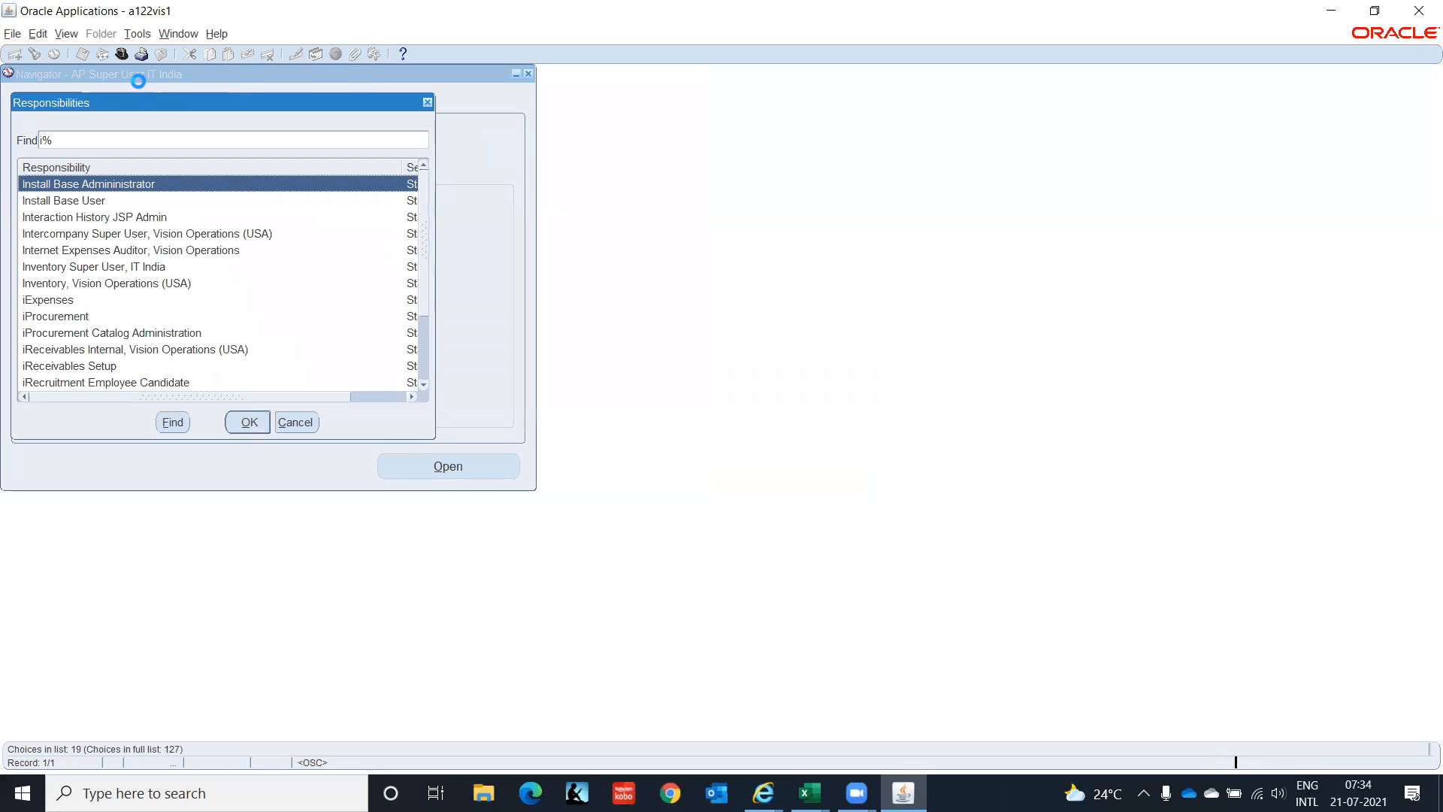
text(n)
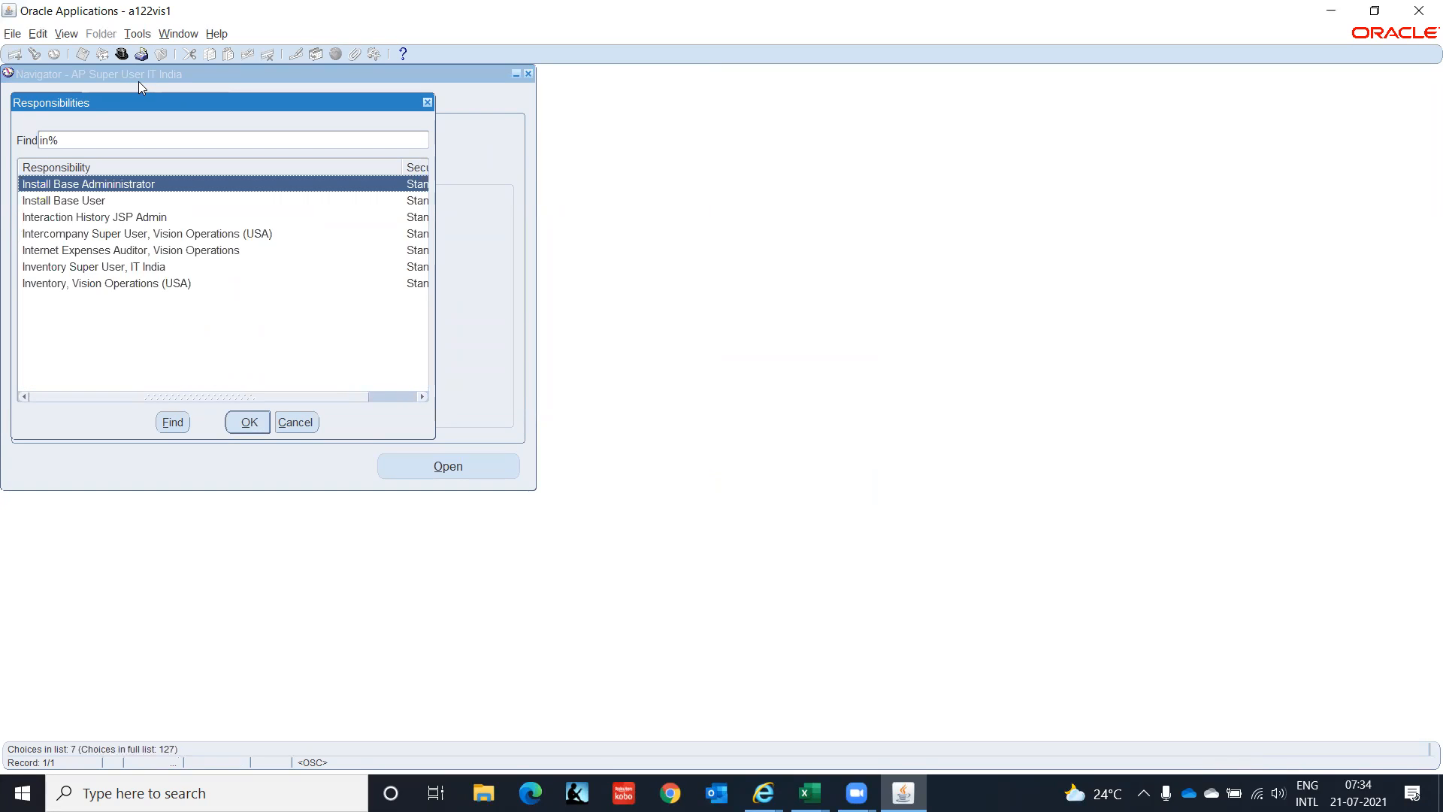
key(Down)
key(Down)
key(Down)
key(Down)
key(Down)
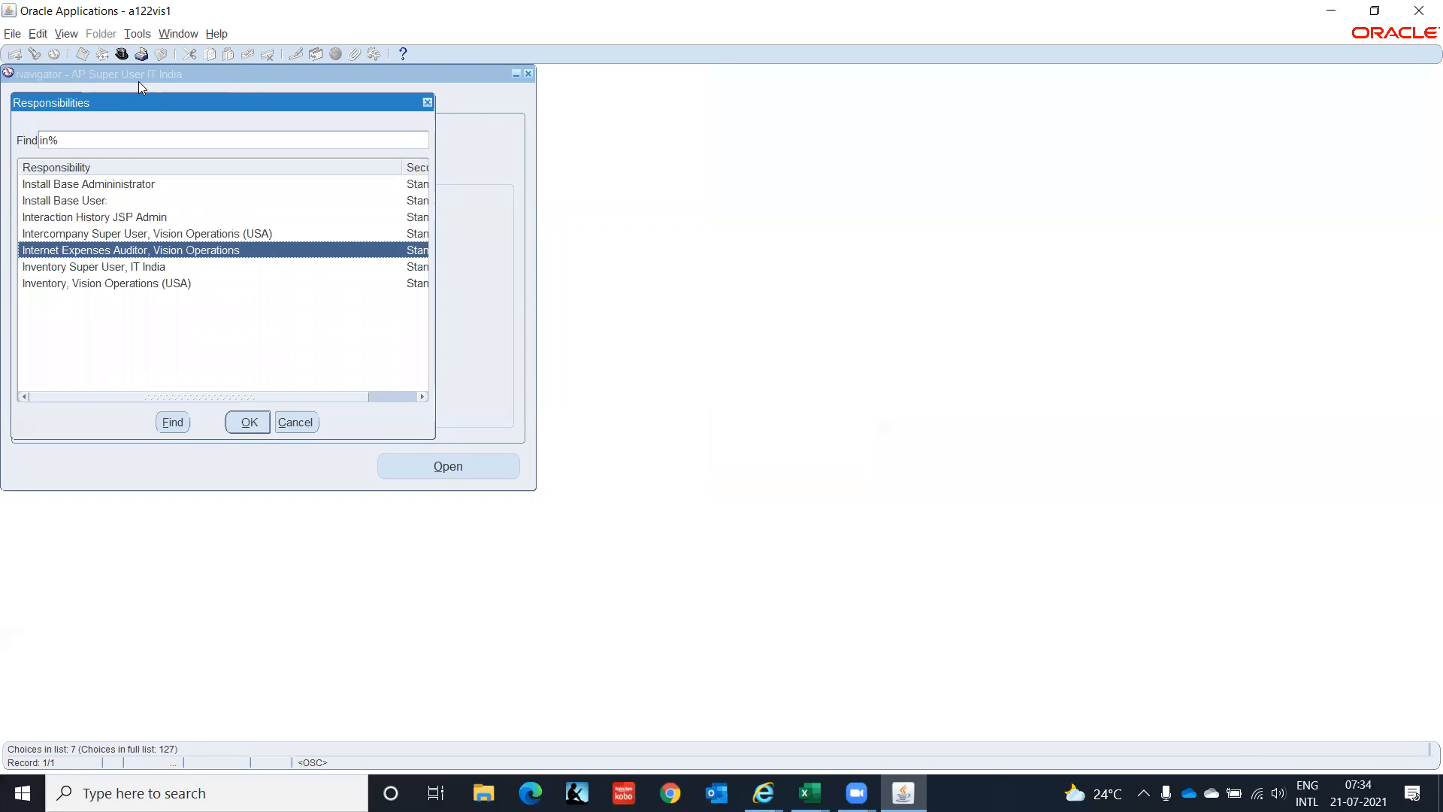
key(Return)
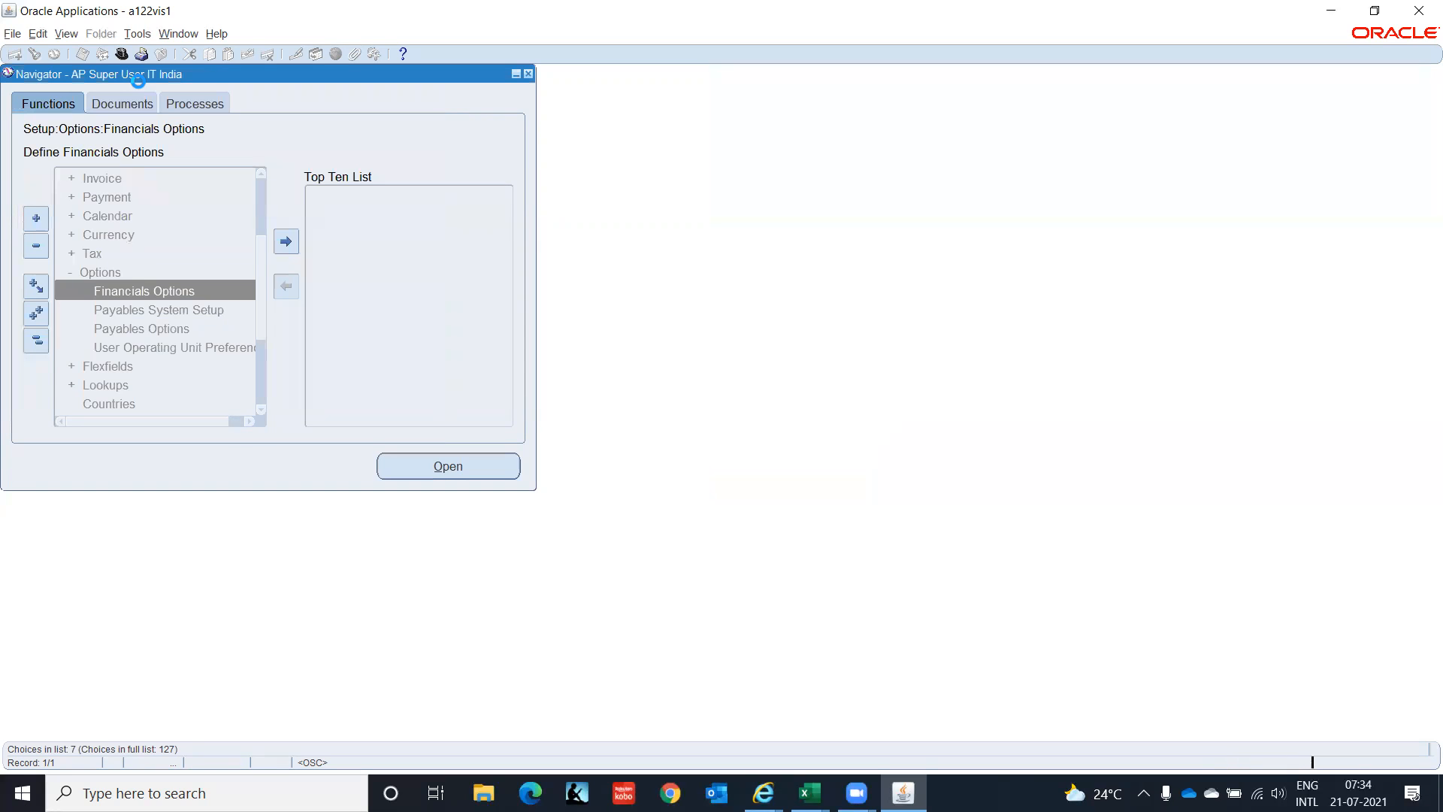
Navigate Setup > Organizations to open the Organization definition form.
key(Down)
key(Down)
key(Down)
key(Down)
key(Down)
key(Down)
key(Down)
key(Down)
key(Down)
key(Down)
key(Down)
key(Down)
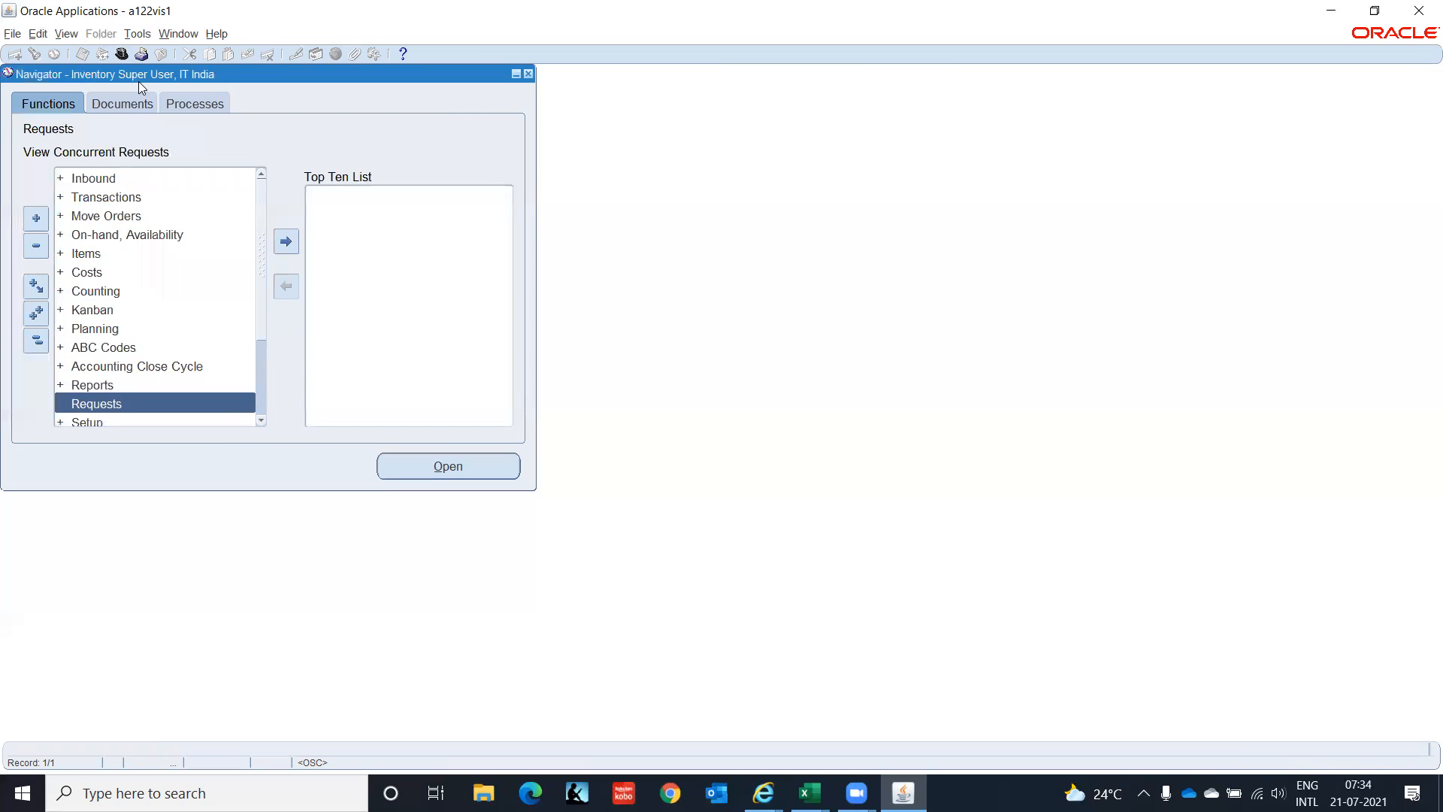
key(Down)
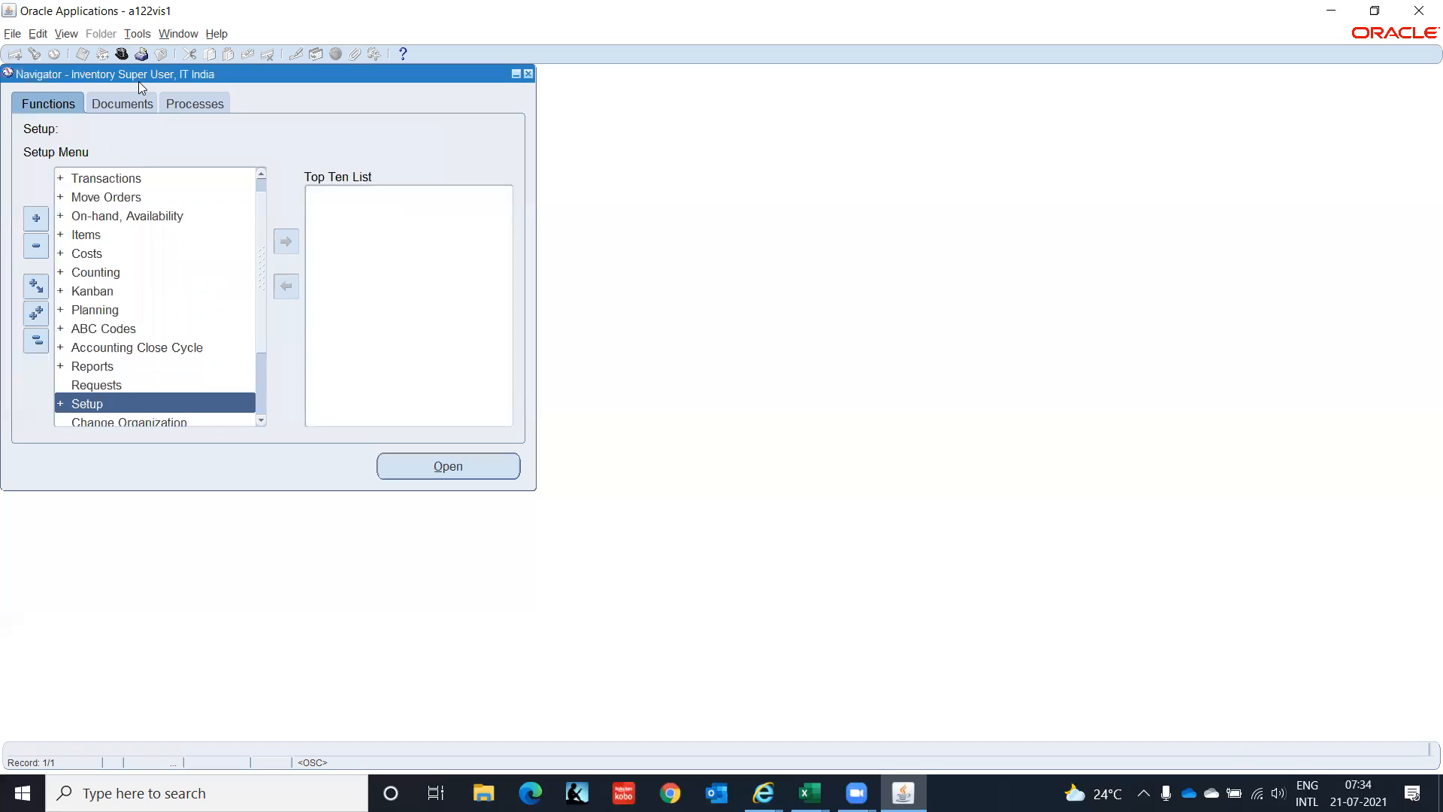
key(Return)
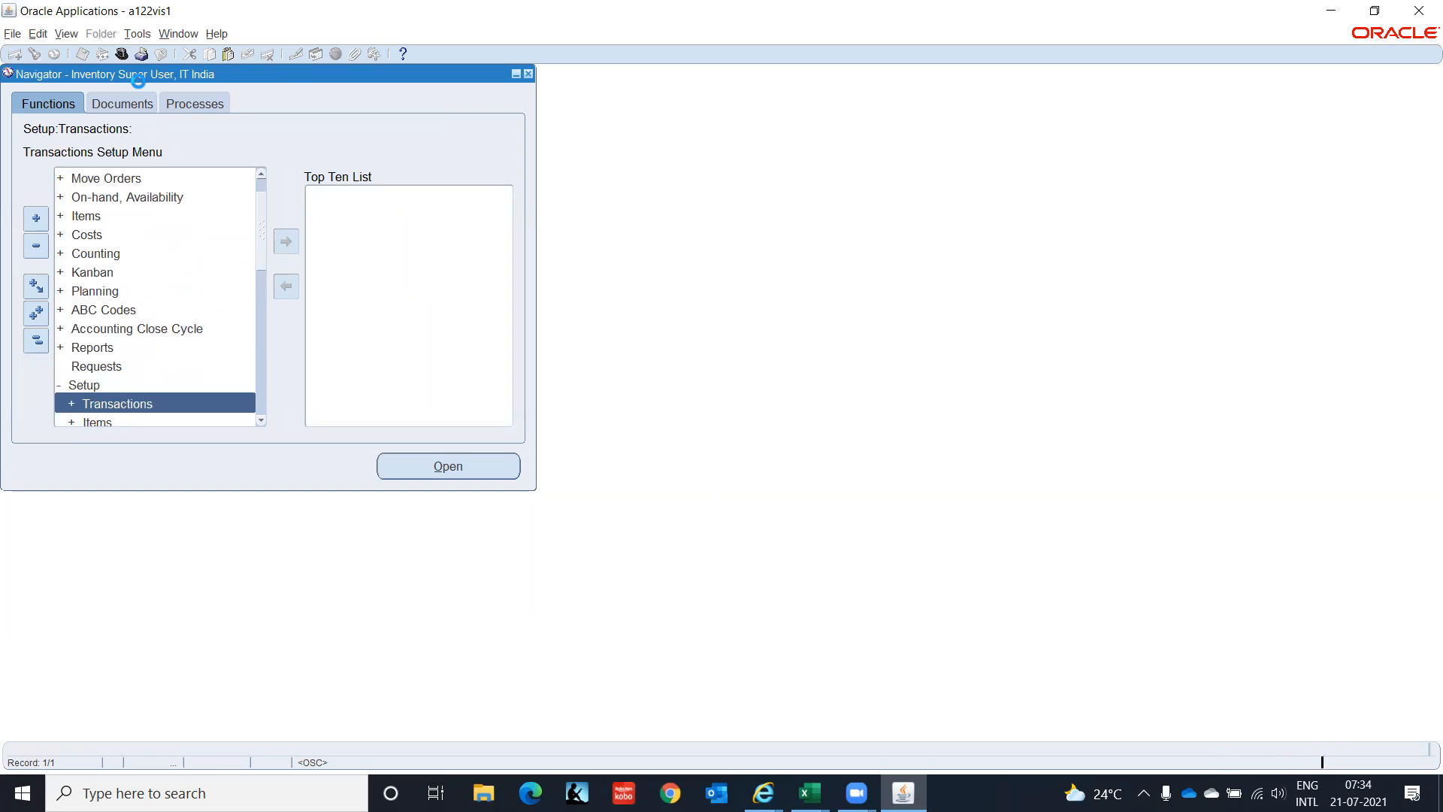
key(Down)
key(Down)
key(Down)
key(Down)
key(Down)
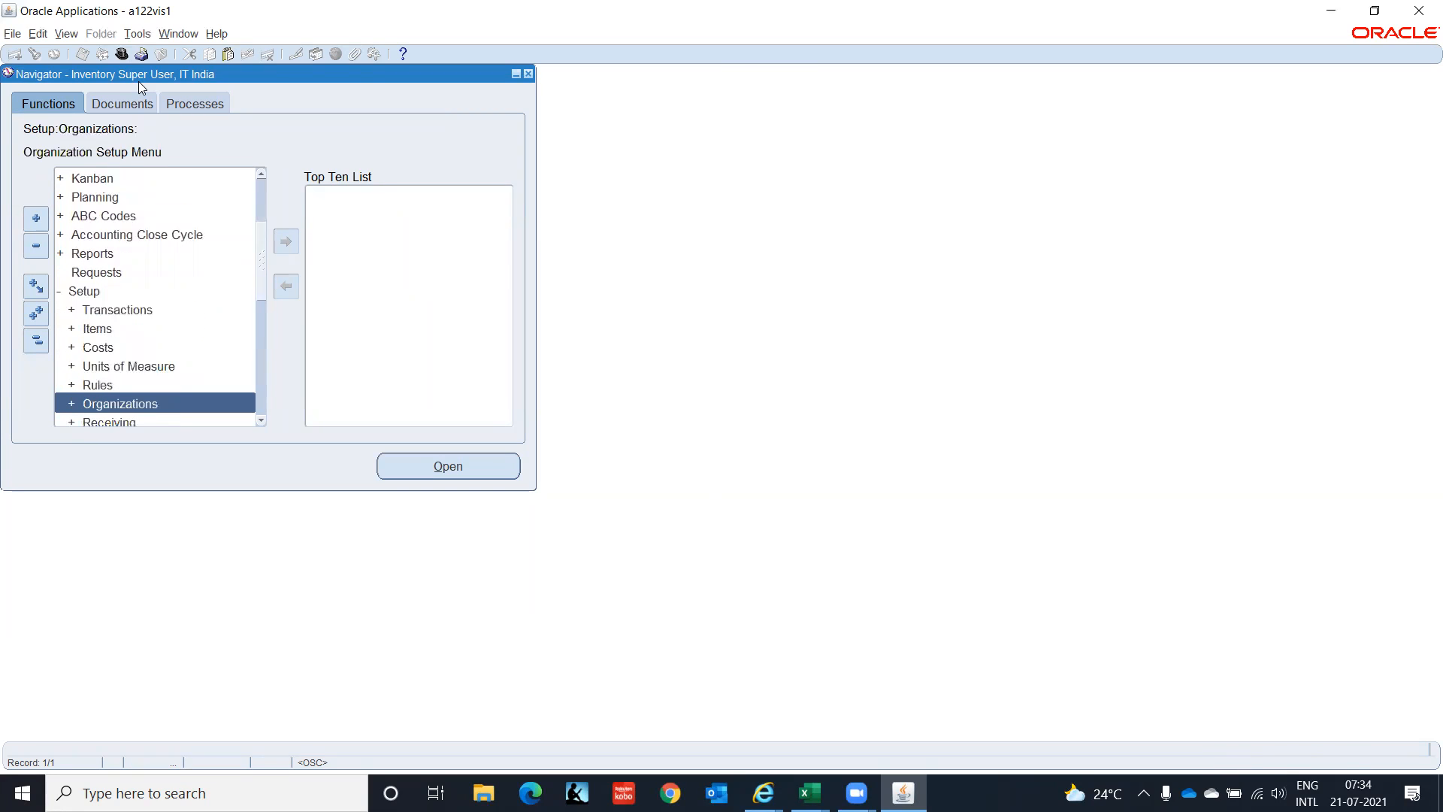
key(Return)
key(Return)
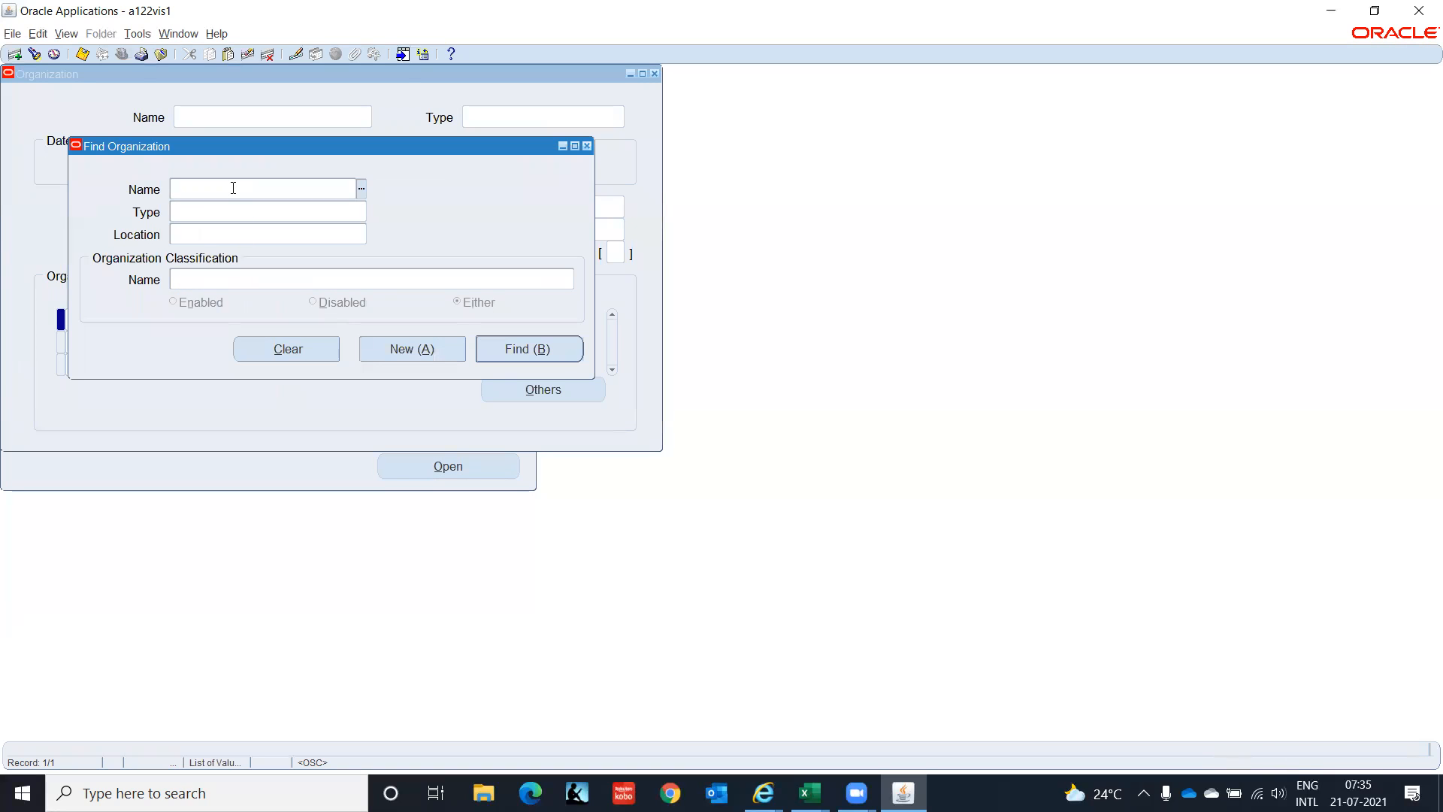
Search organizations with IT% and load the IT Private Limited(IO) record.
text(IT%Indi%)
key(Return)
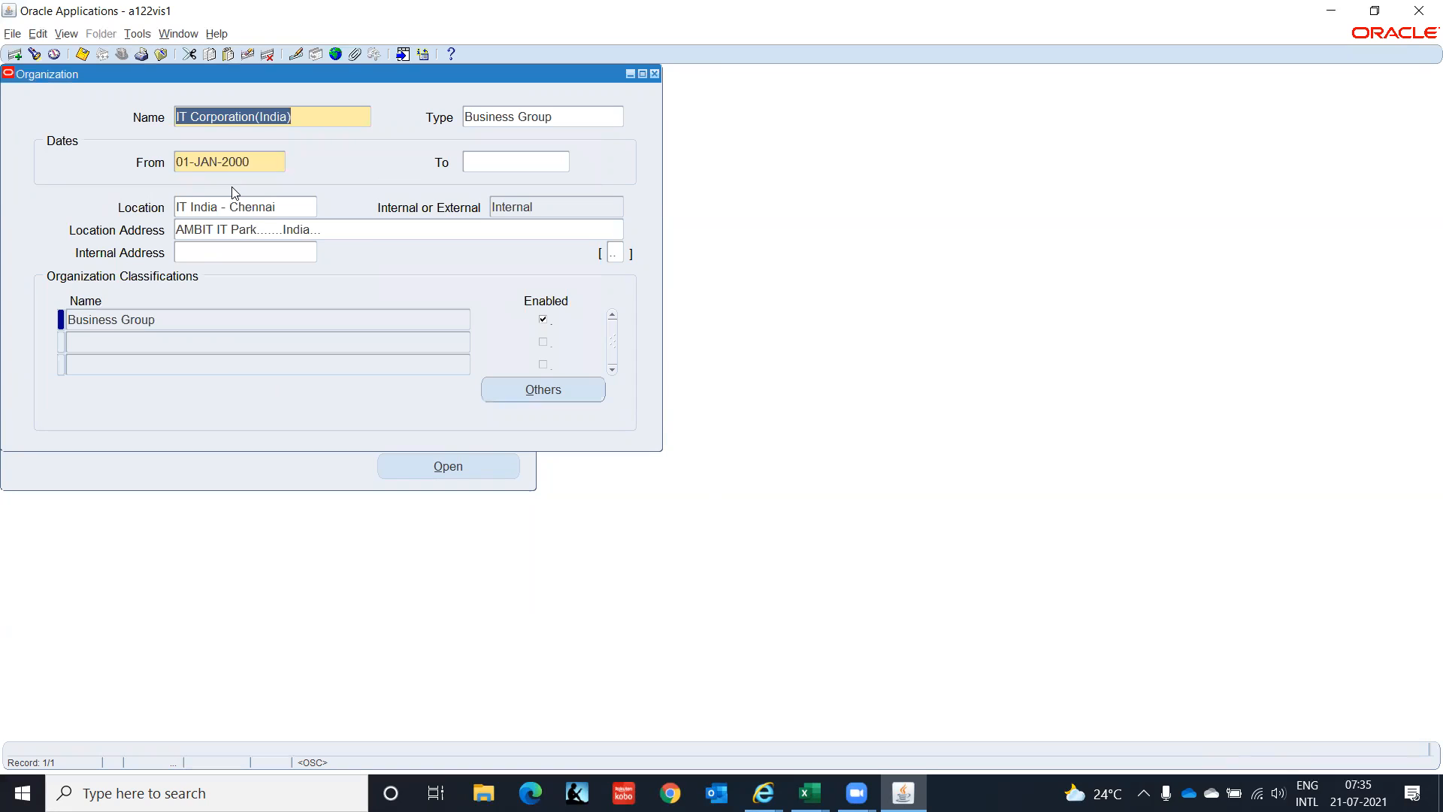
key(ctrl+Down)
key(Up)
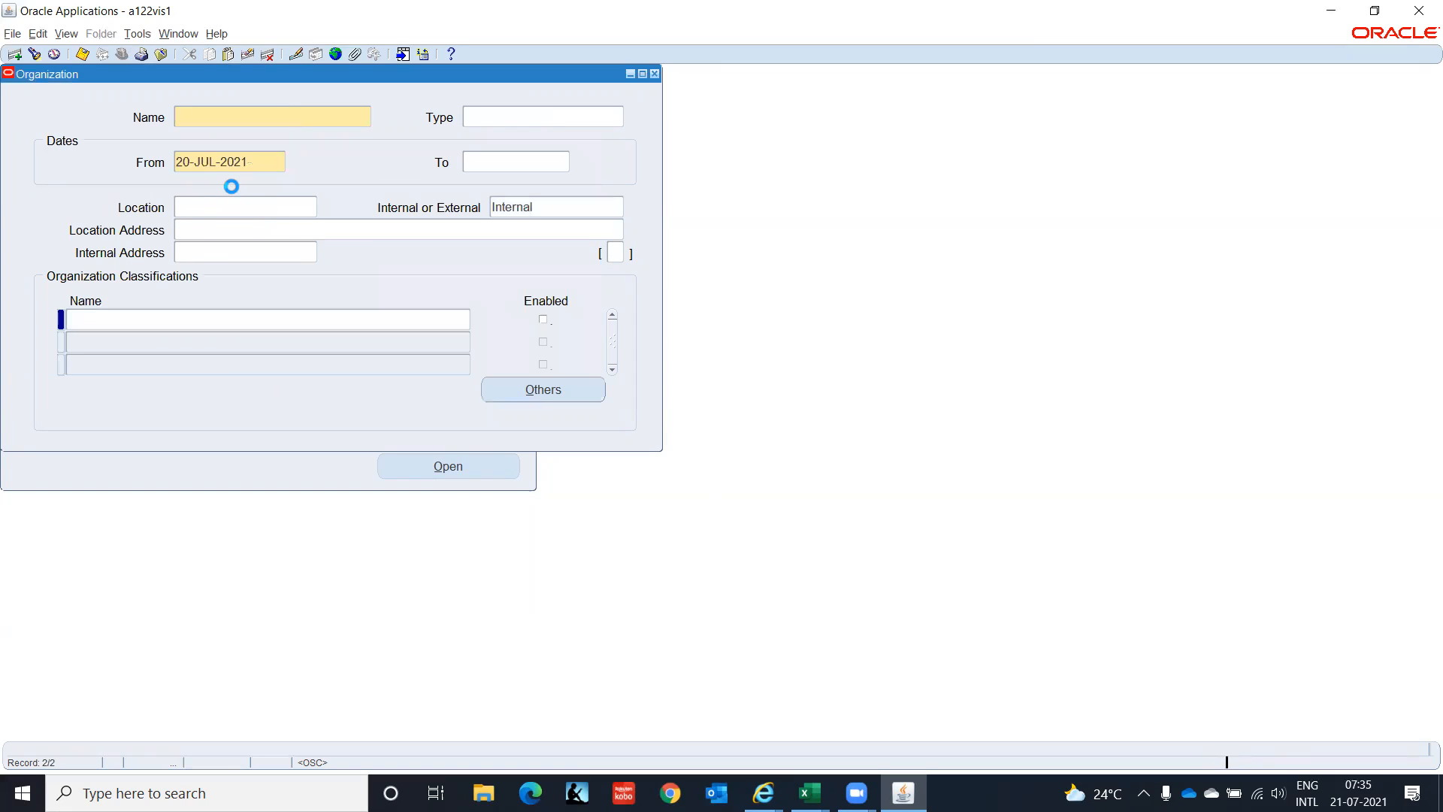
click(34, 54)
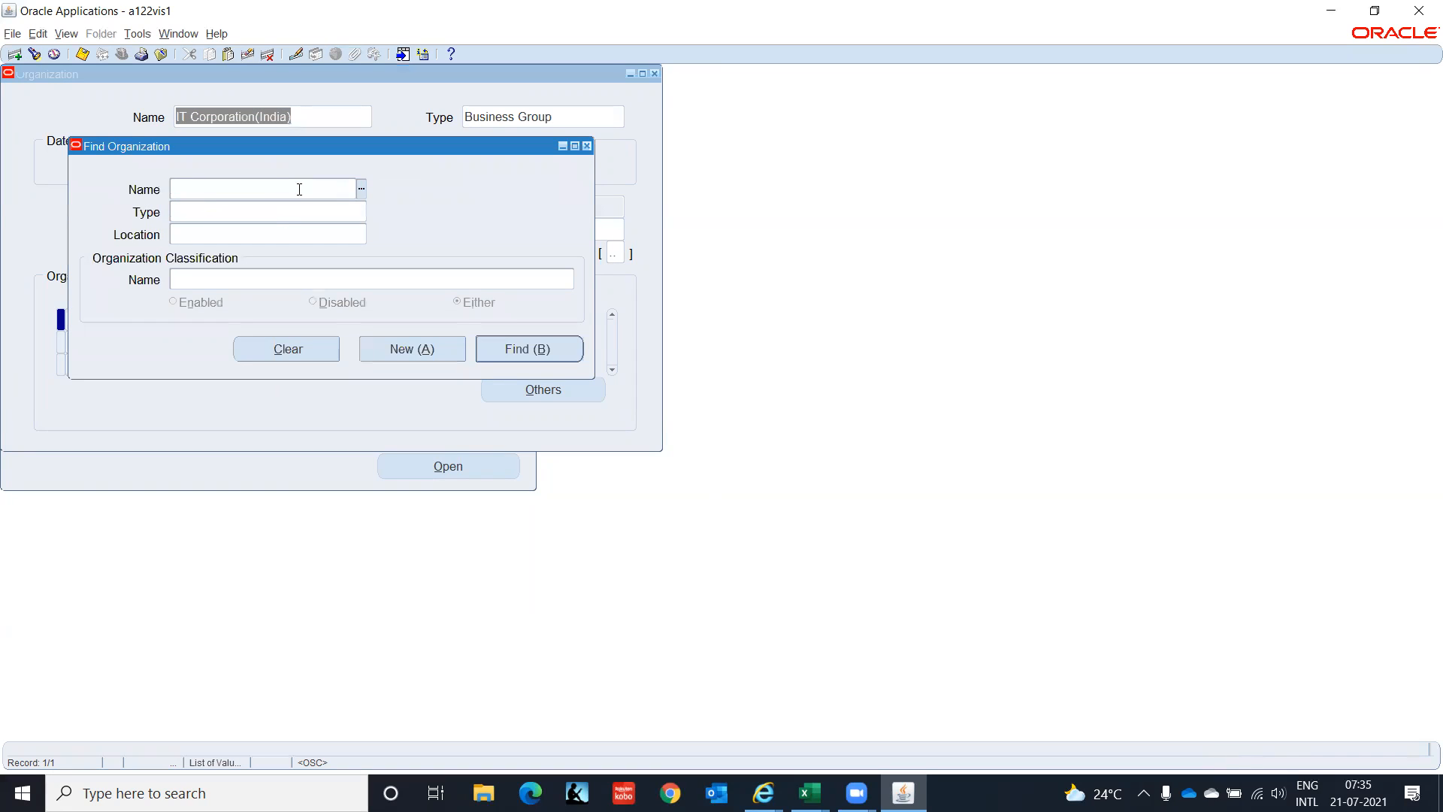
text(IT)
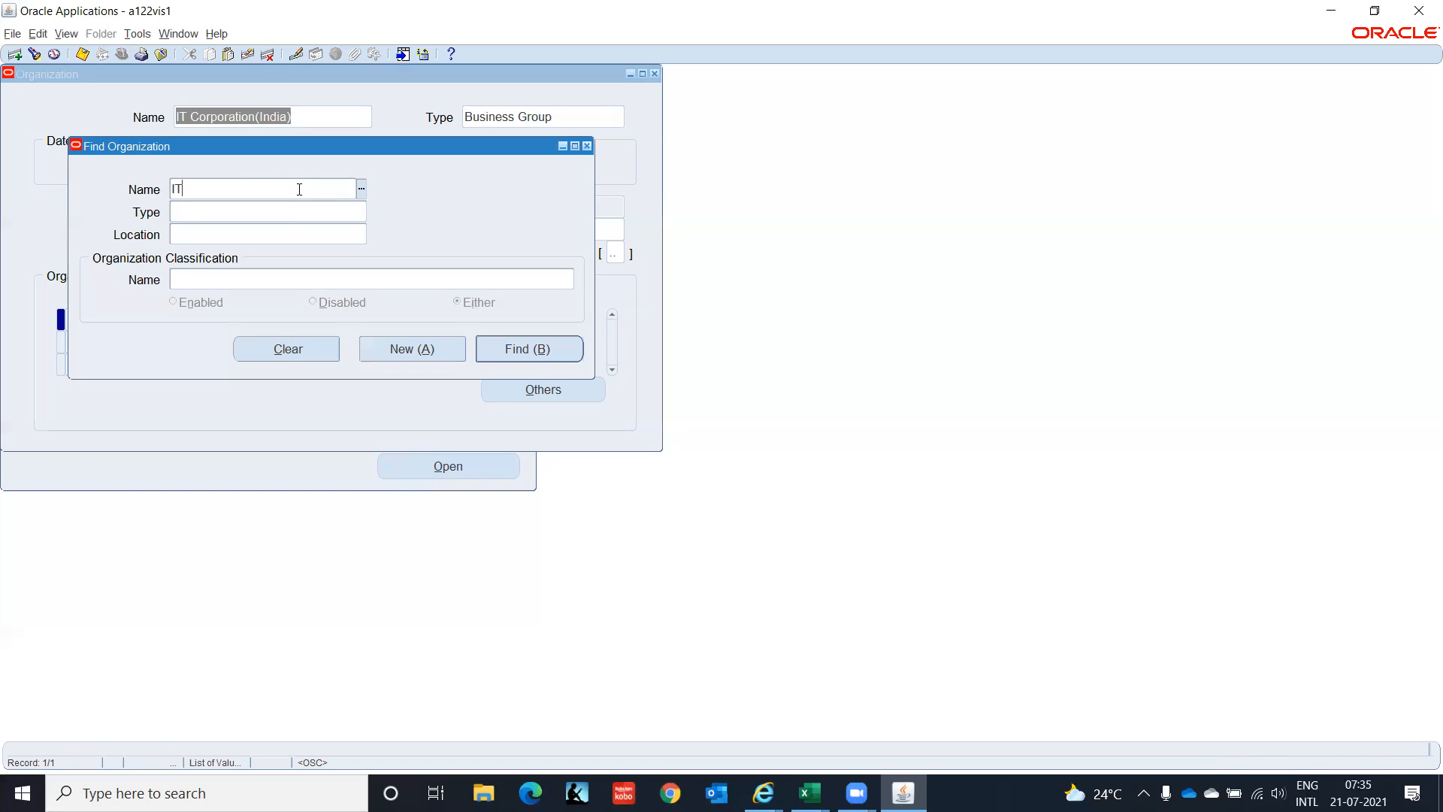
text(%)
click(502, 353)
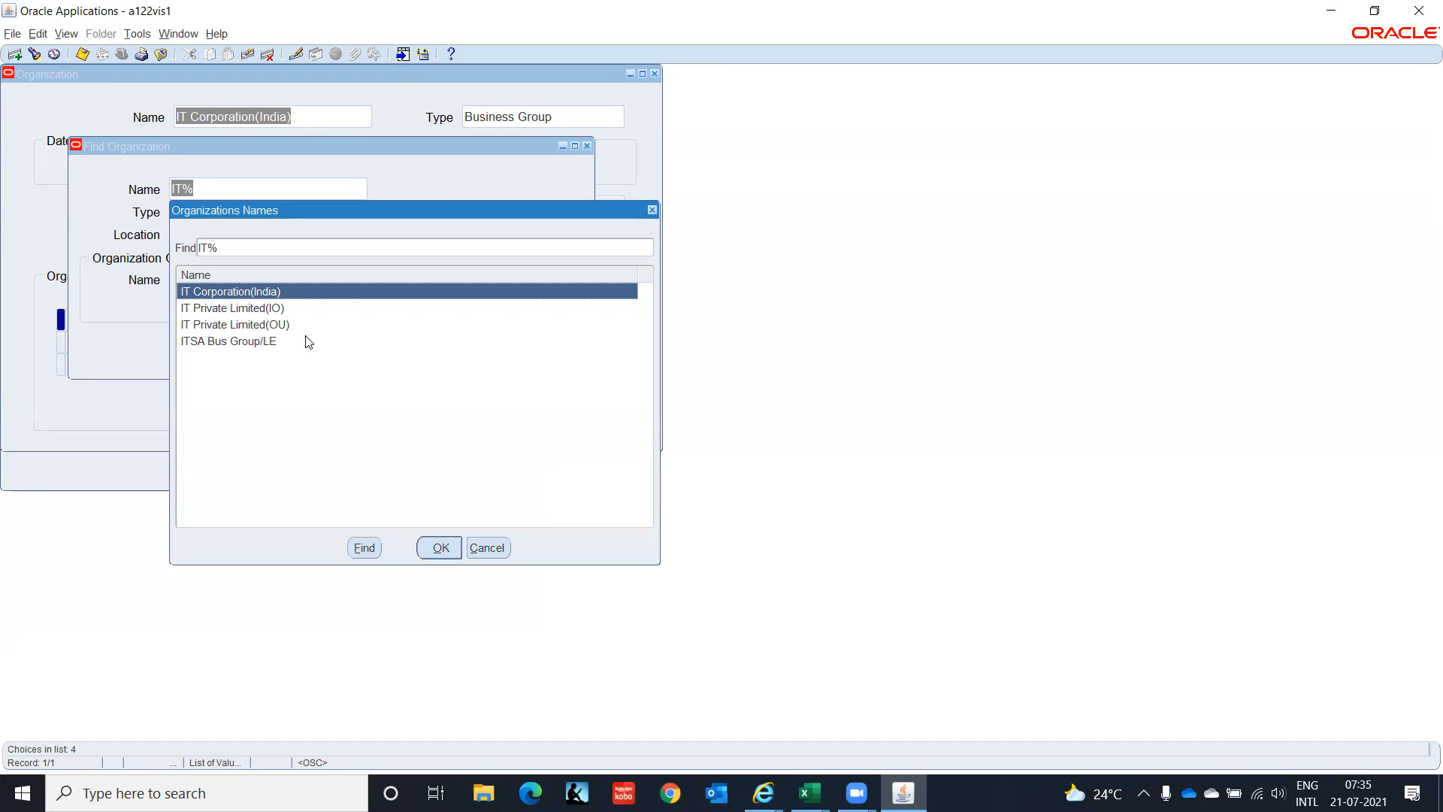
click(275, 310)
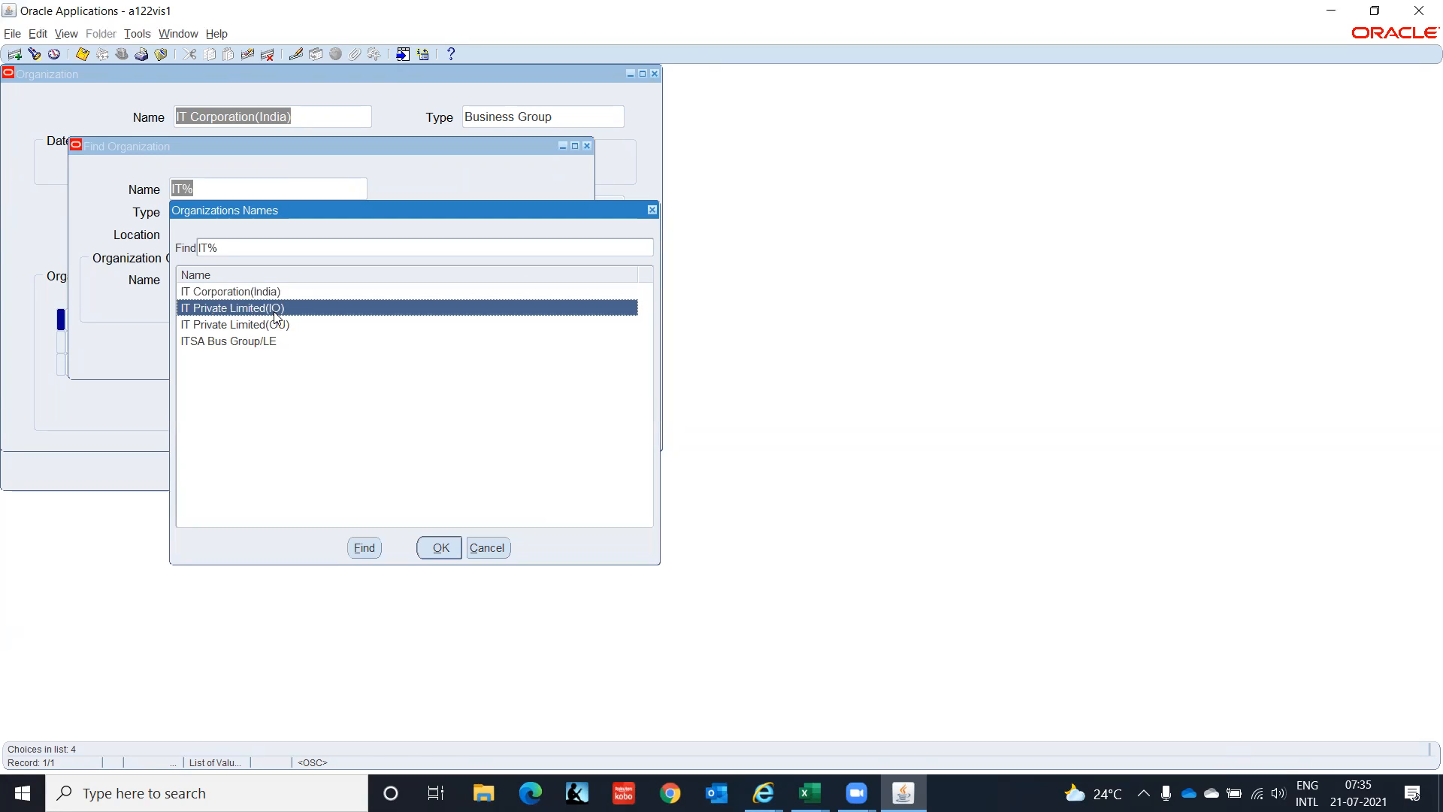
click(441, 550)
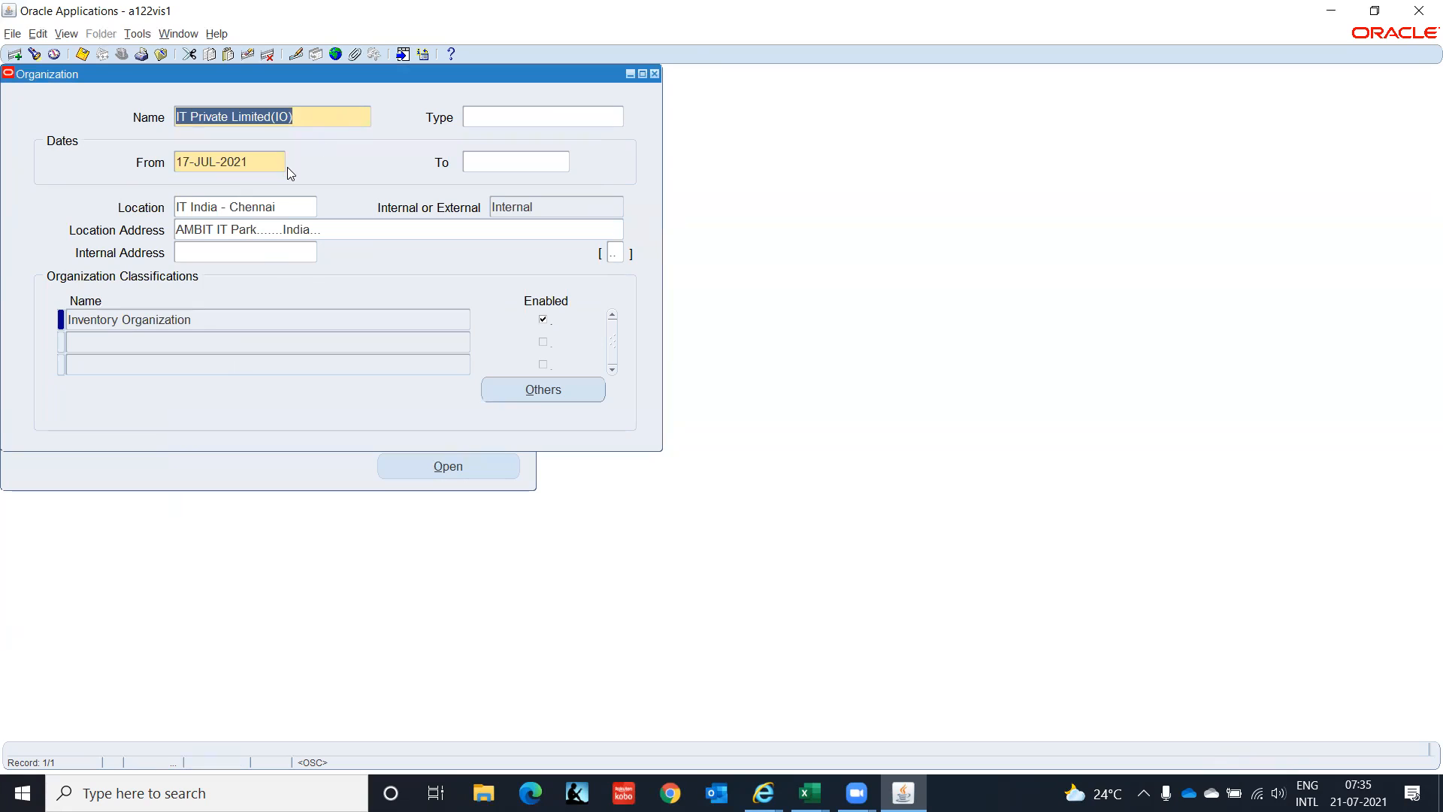
Review the Inventory Organization's Accounting Information, accepting its ledger, legal entity and operating unit.
click(395, 316)
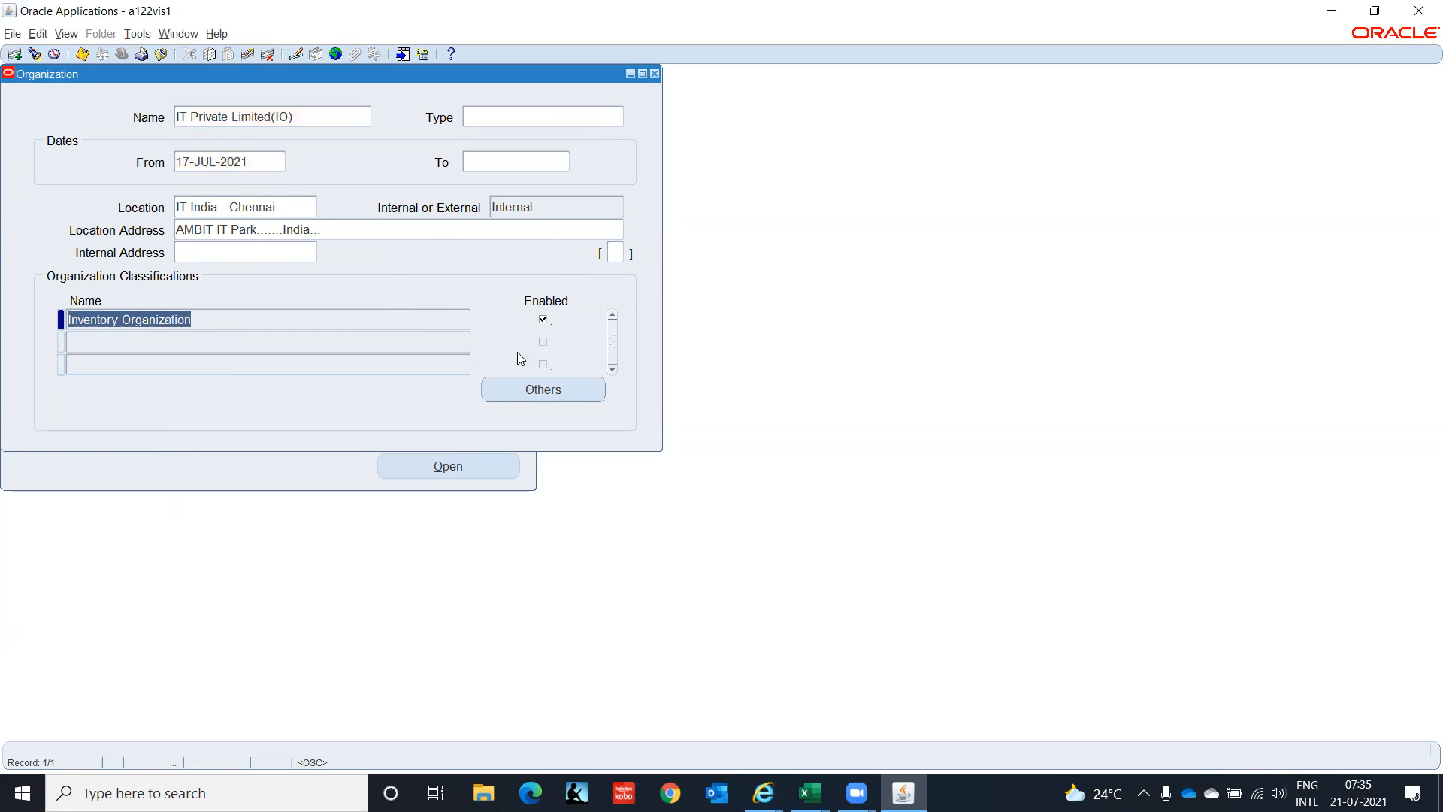
click(530, 392)
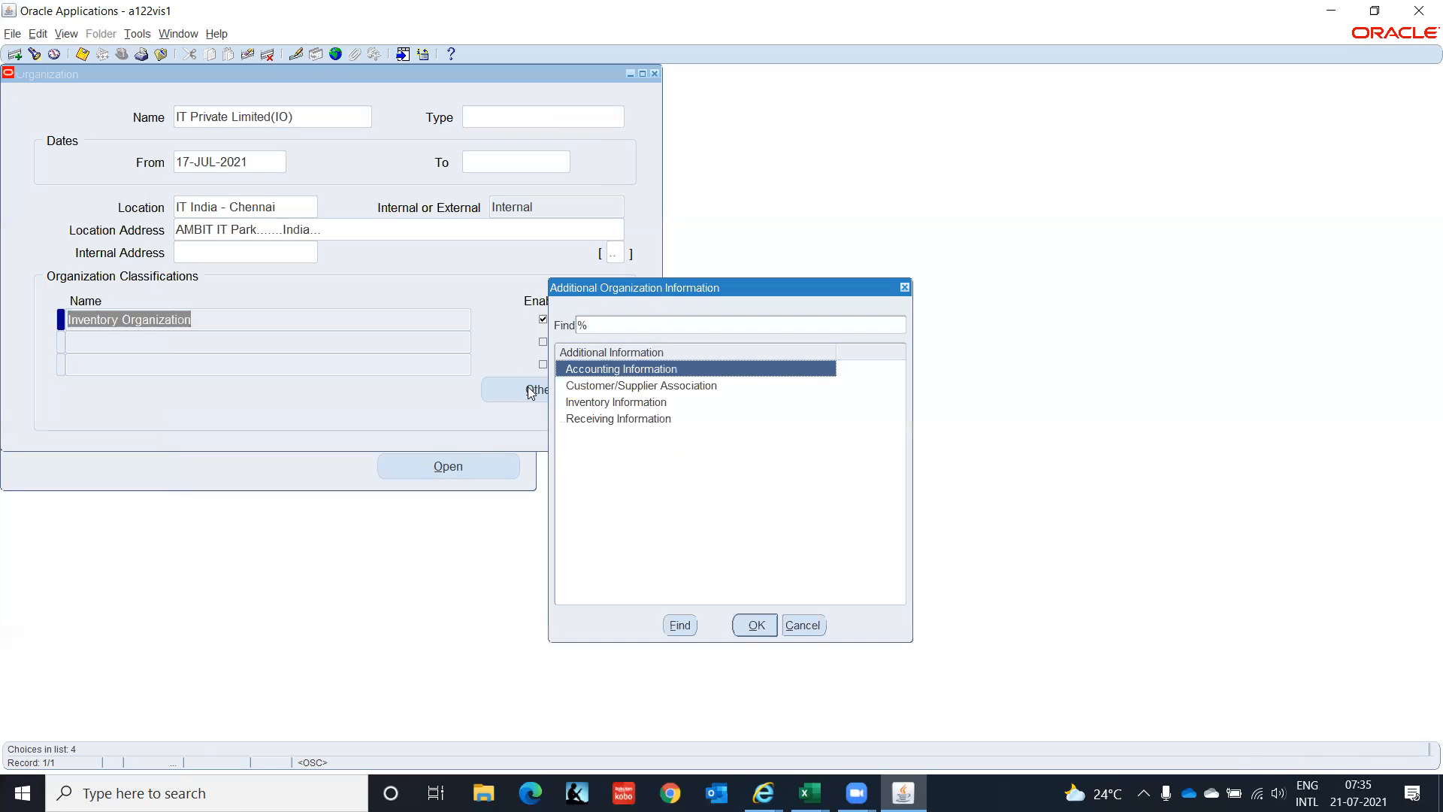
click(752, 624)
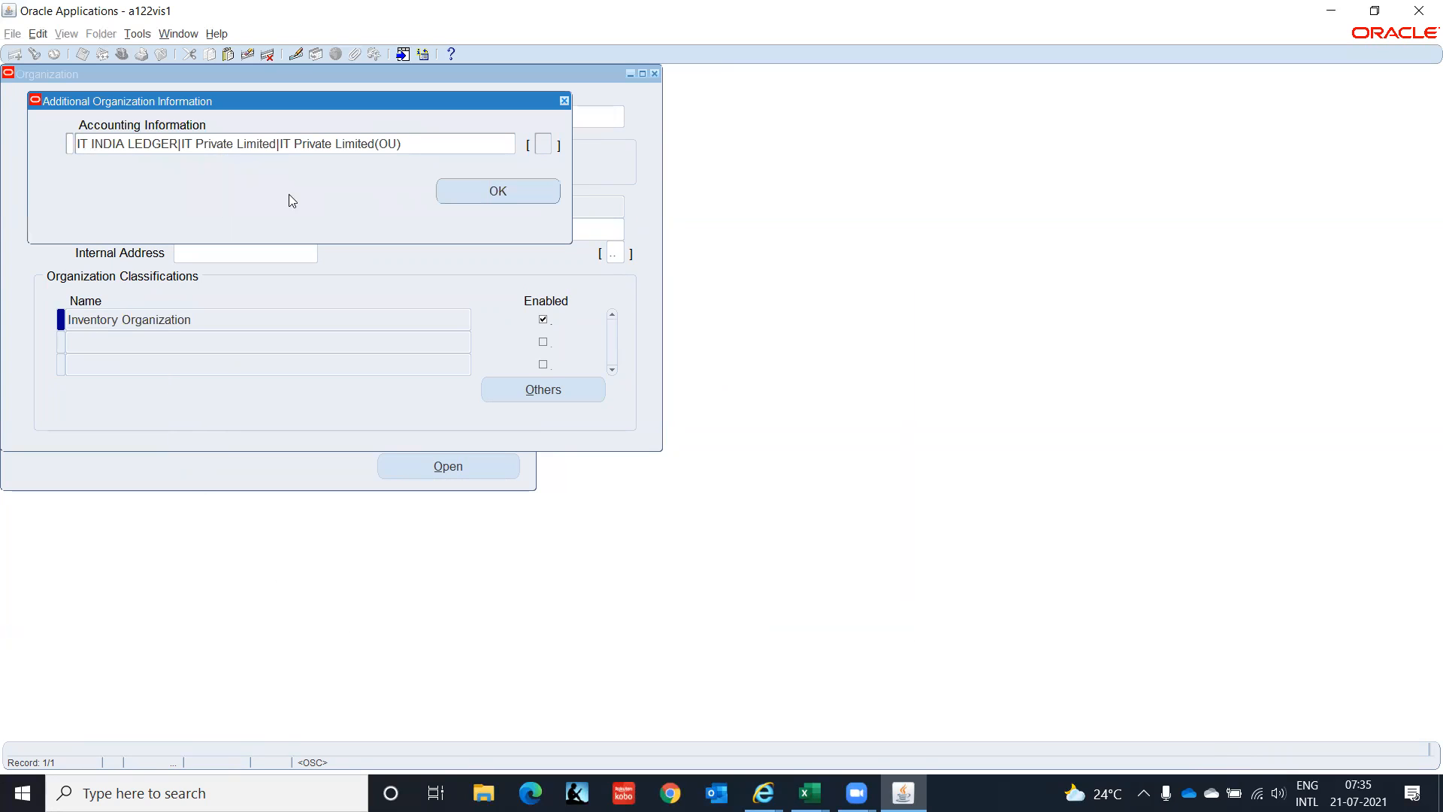
click(472, 134)
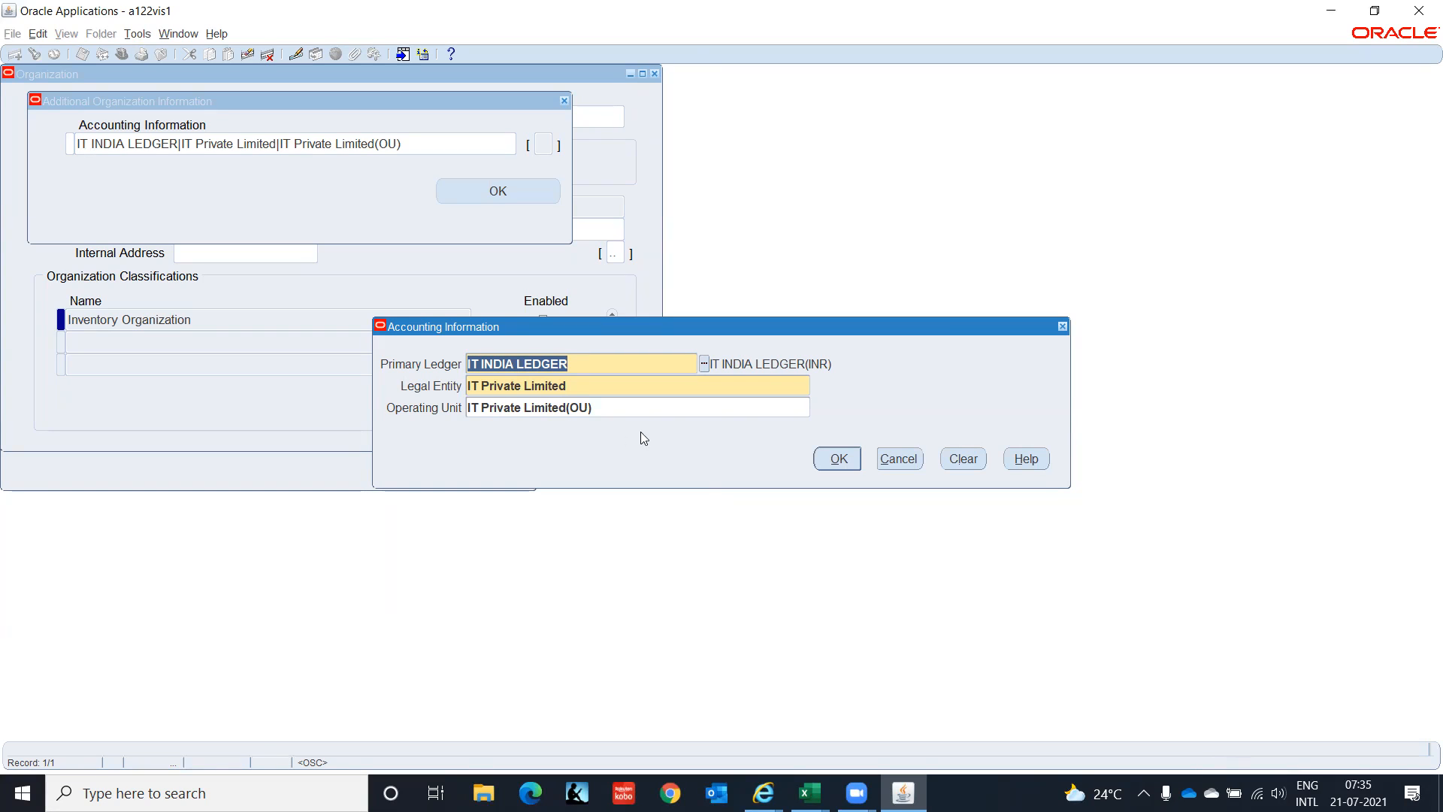
click(832, 459)
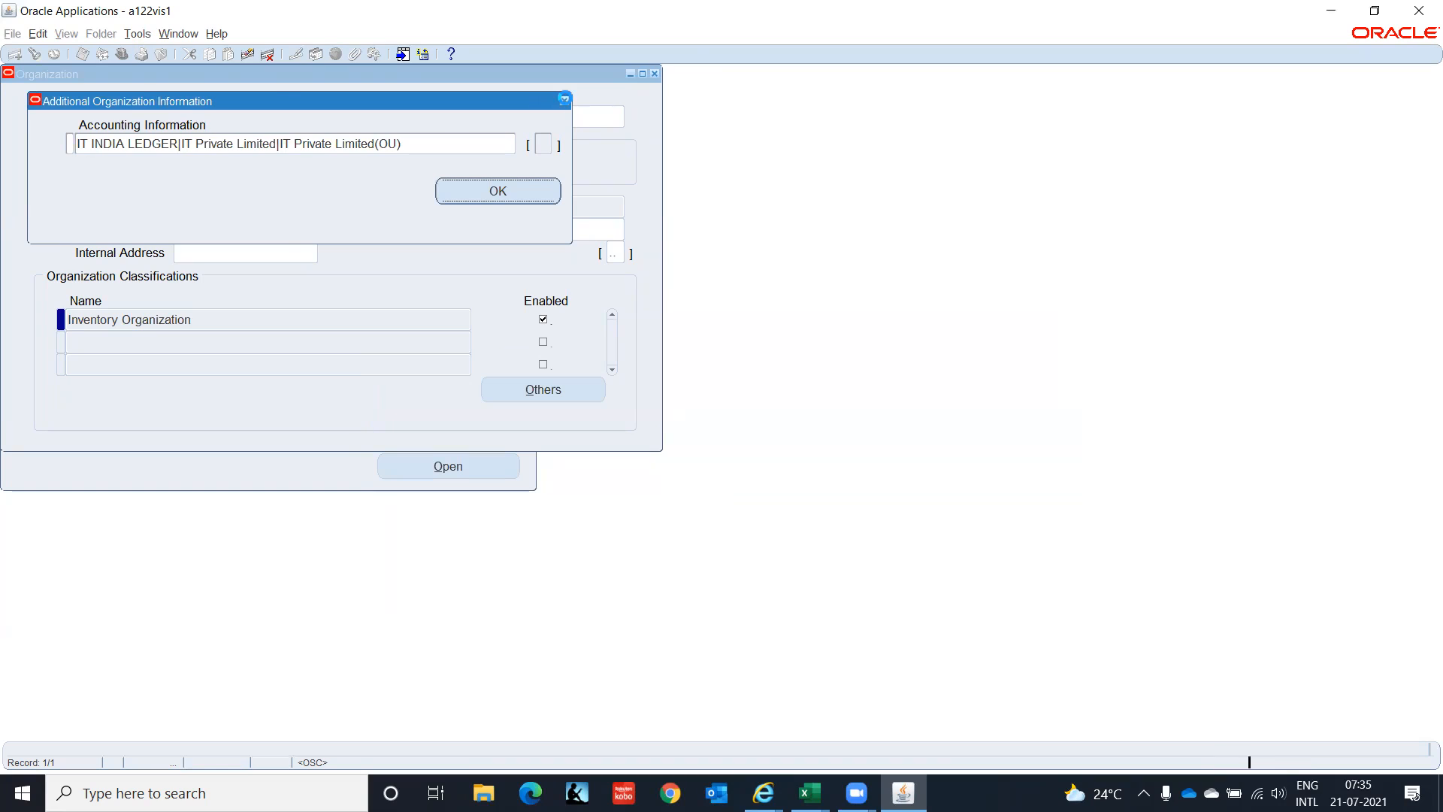
click(563, 98)
Add an empty Customer/Supplier Association entry and save the organization.
click(547, 392)
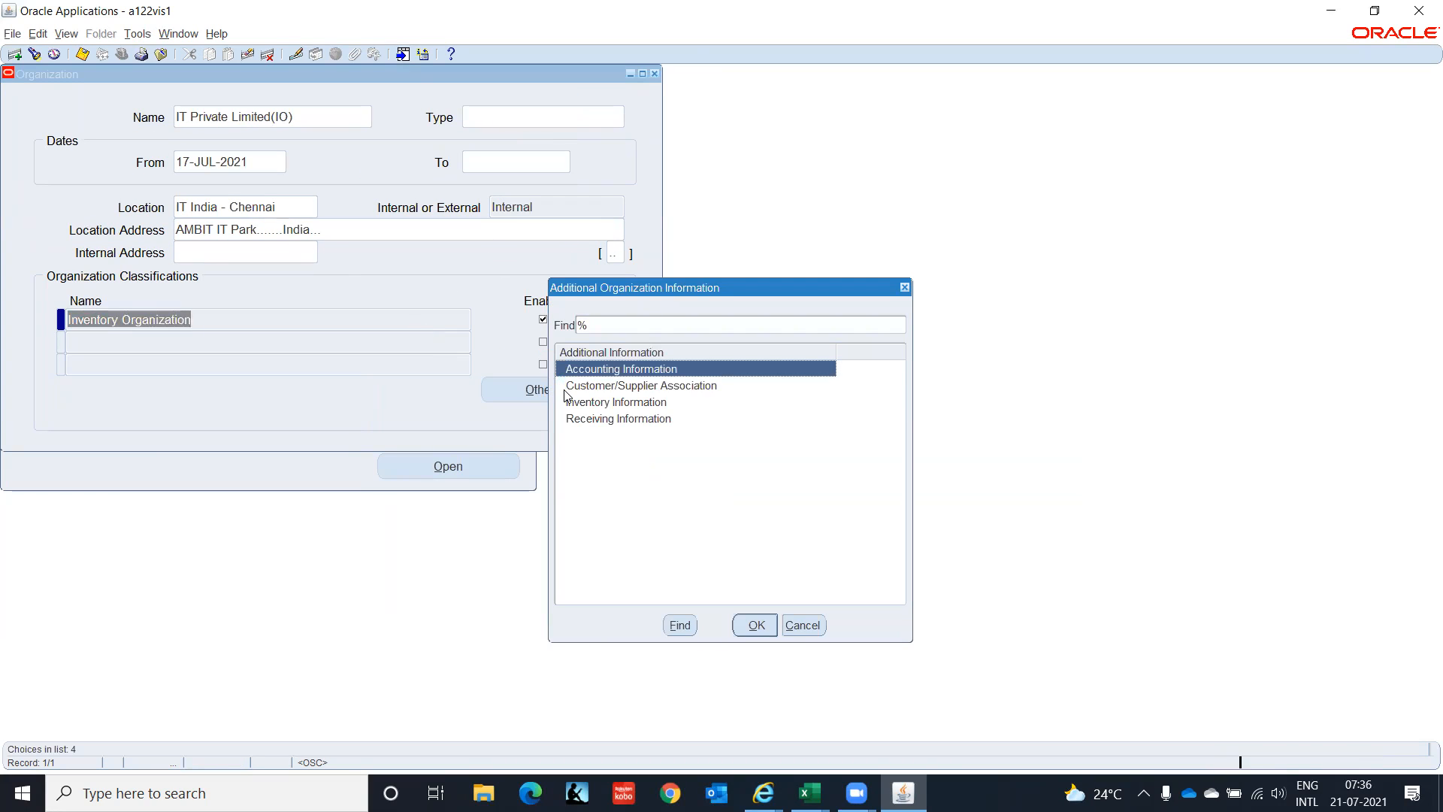
click(613, 388)
click(756, 625)
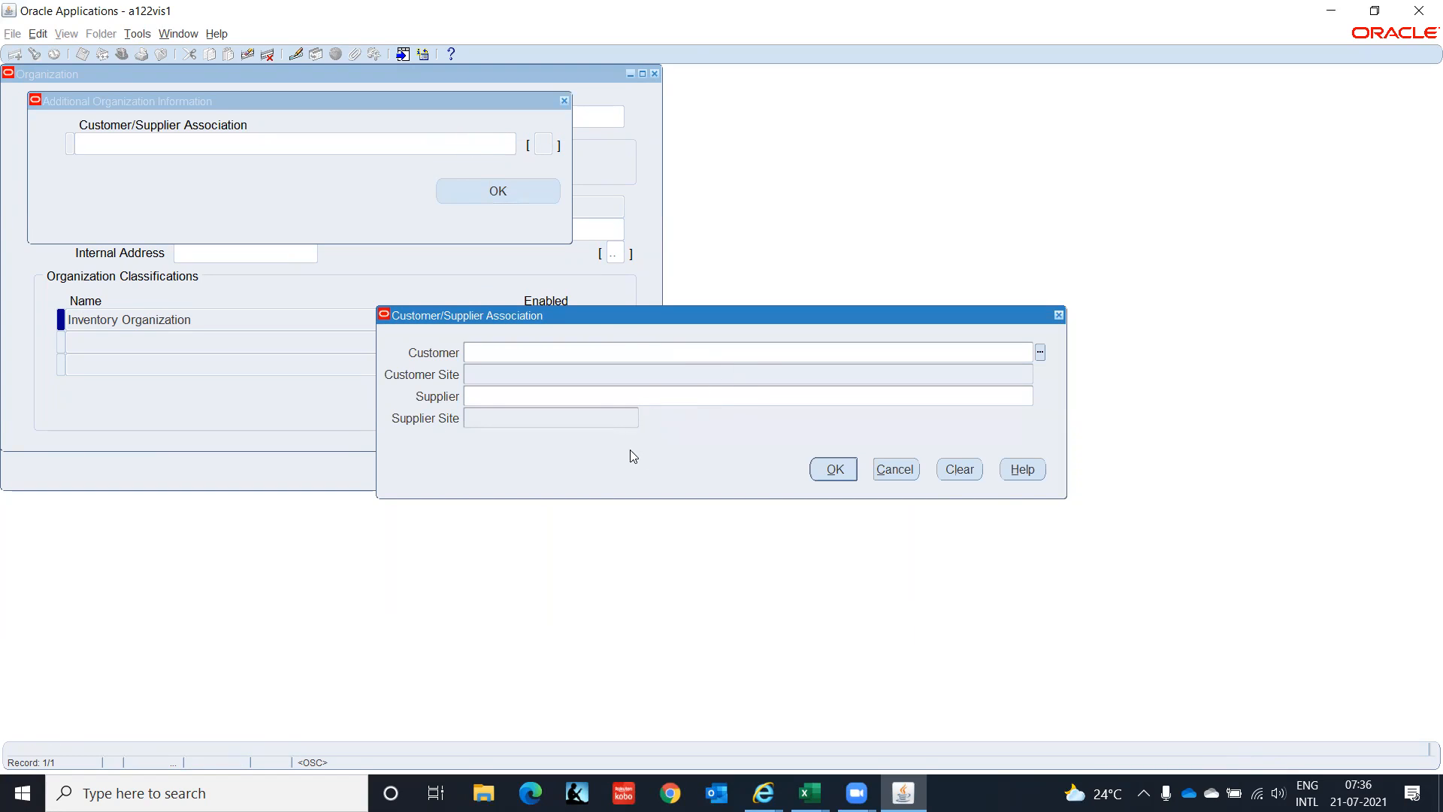
click(835, 471)
click(498, 195)
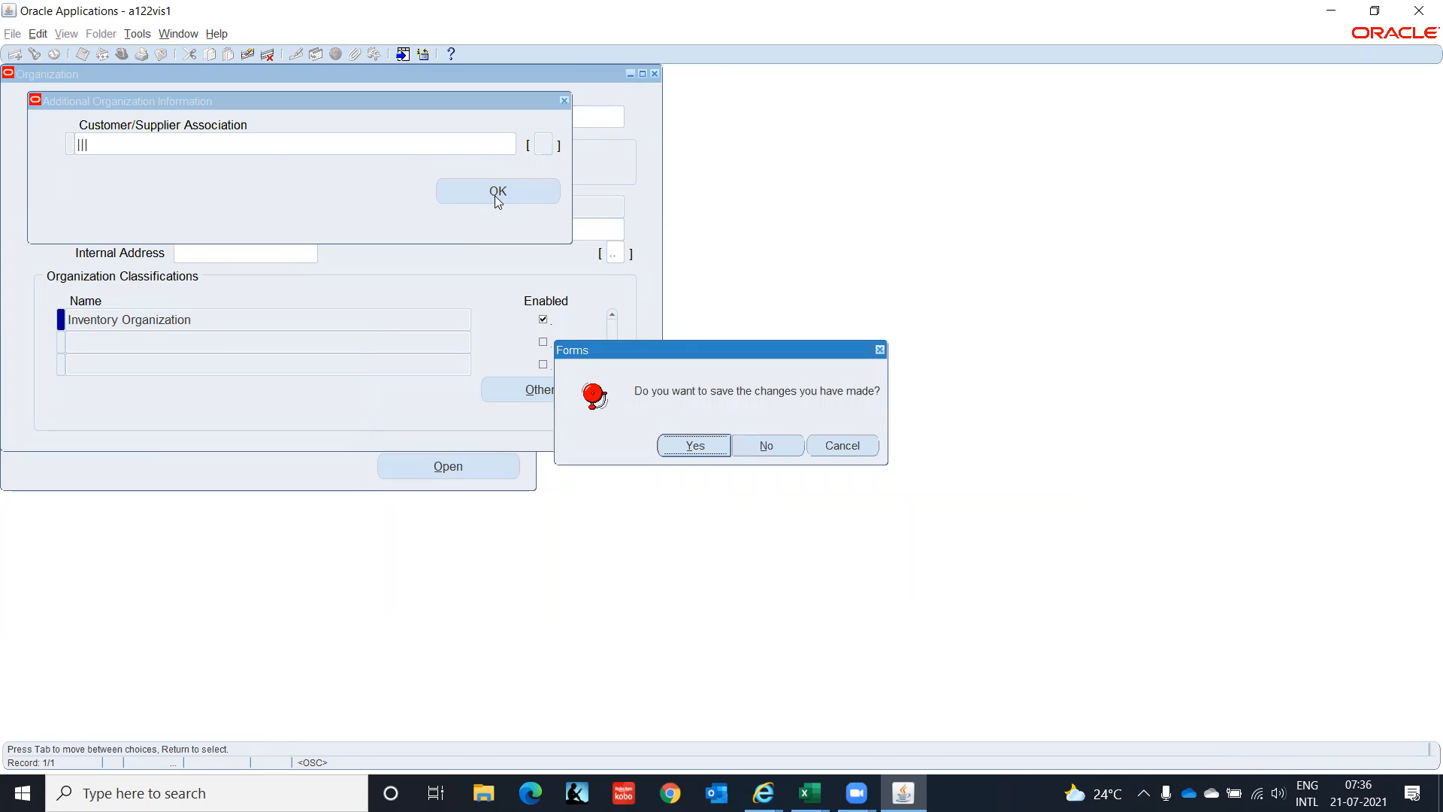
click(689, 448)
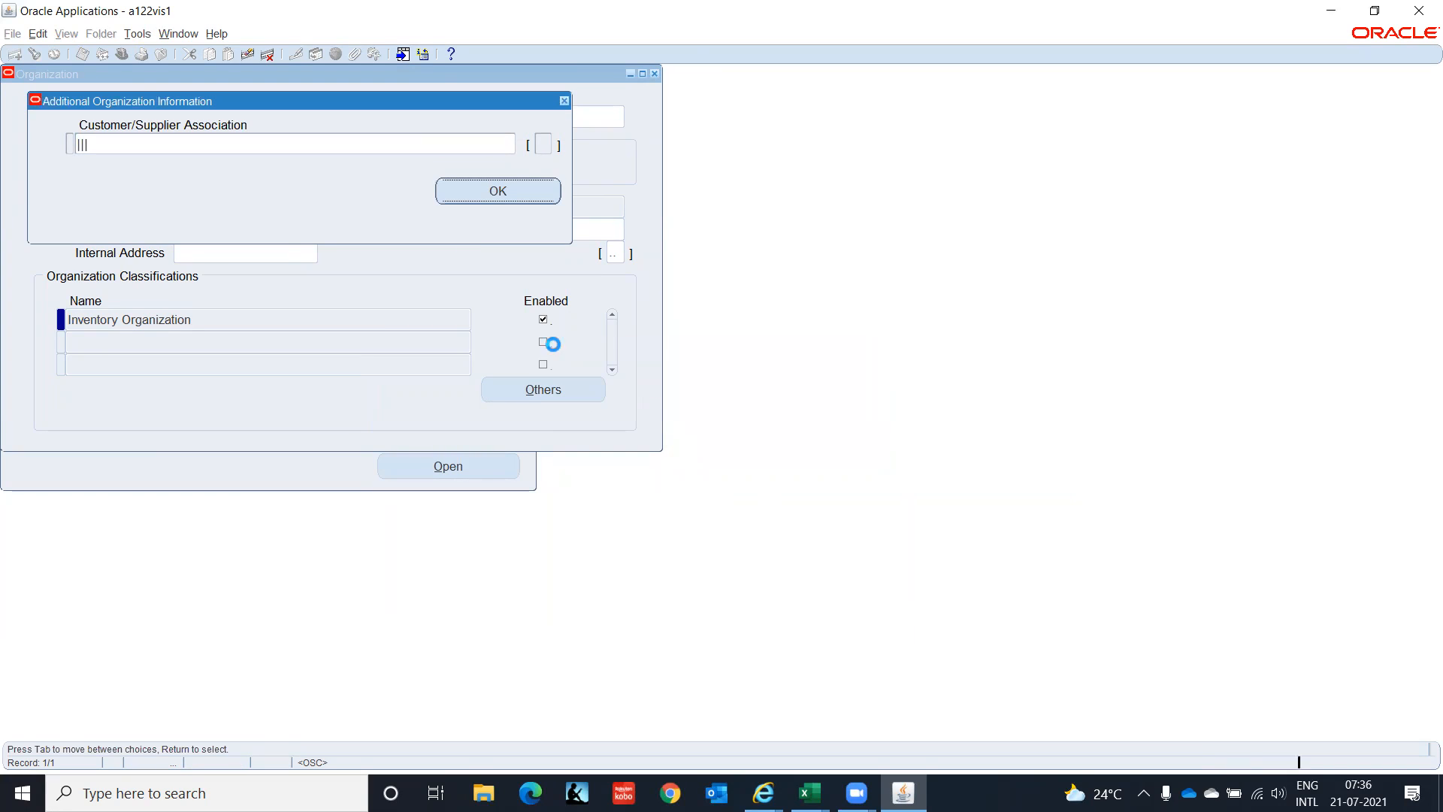
click(535, 392)
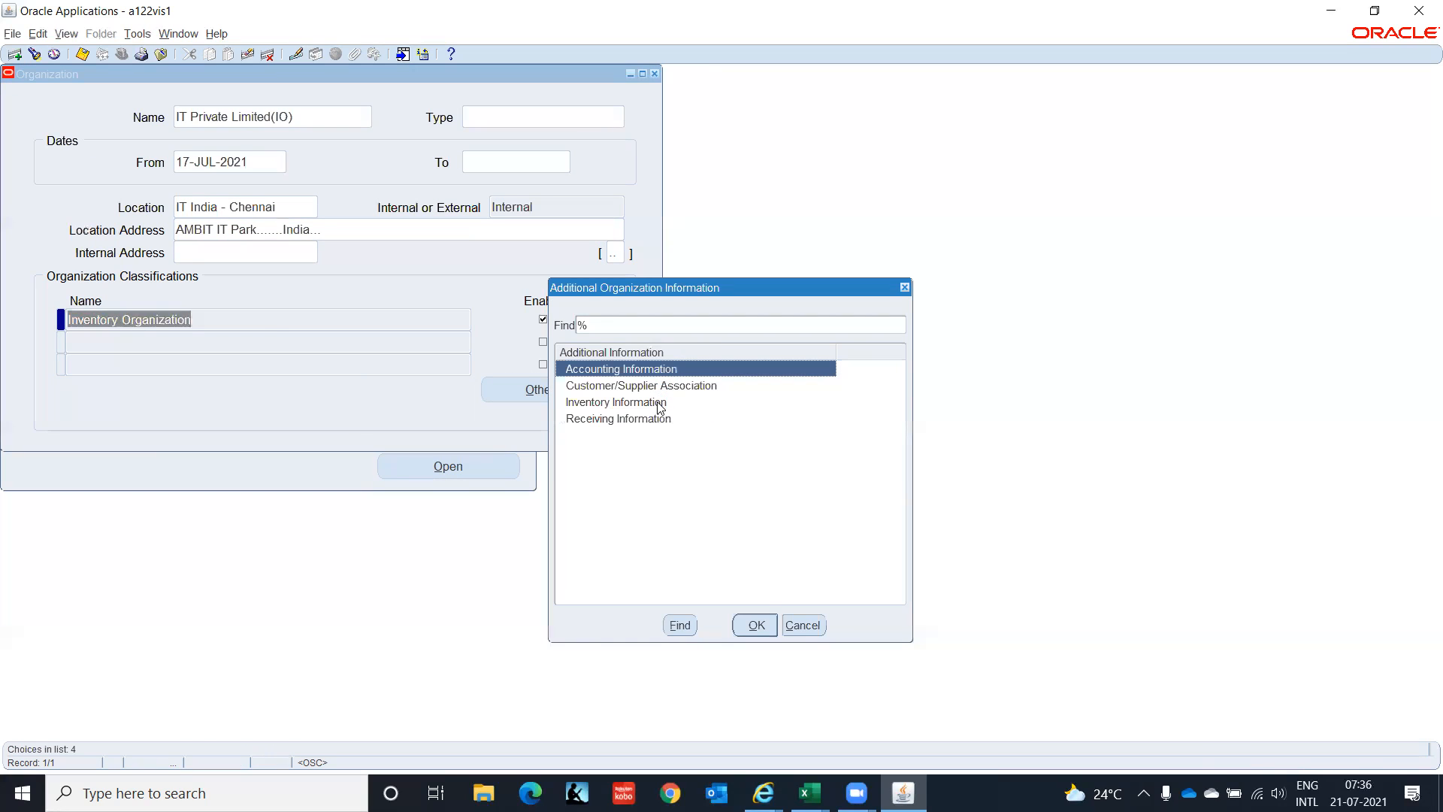
Add Inventory Information with organization code ITC and IT Private Limited(IO) as item master.
click(651, 404)
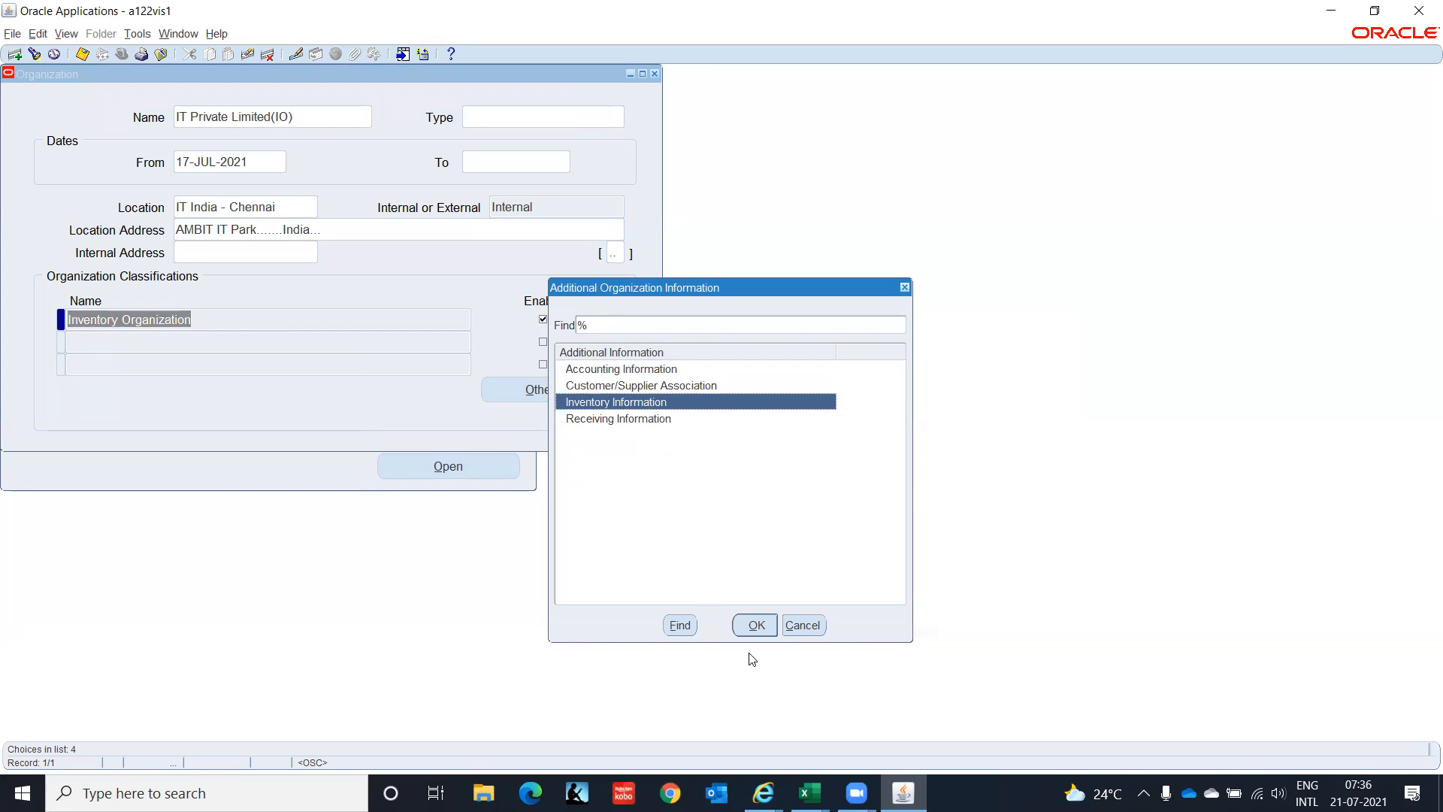
click(754, 626)
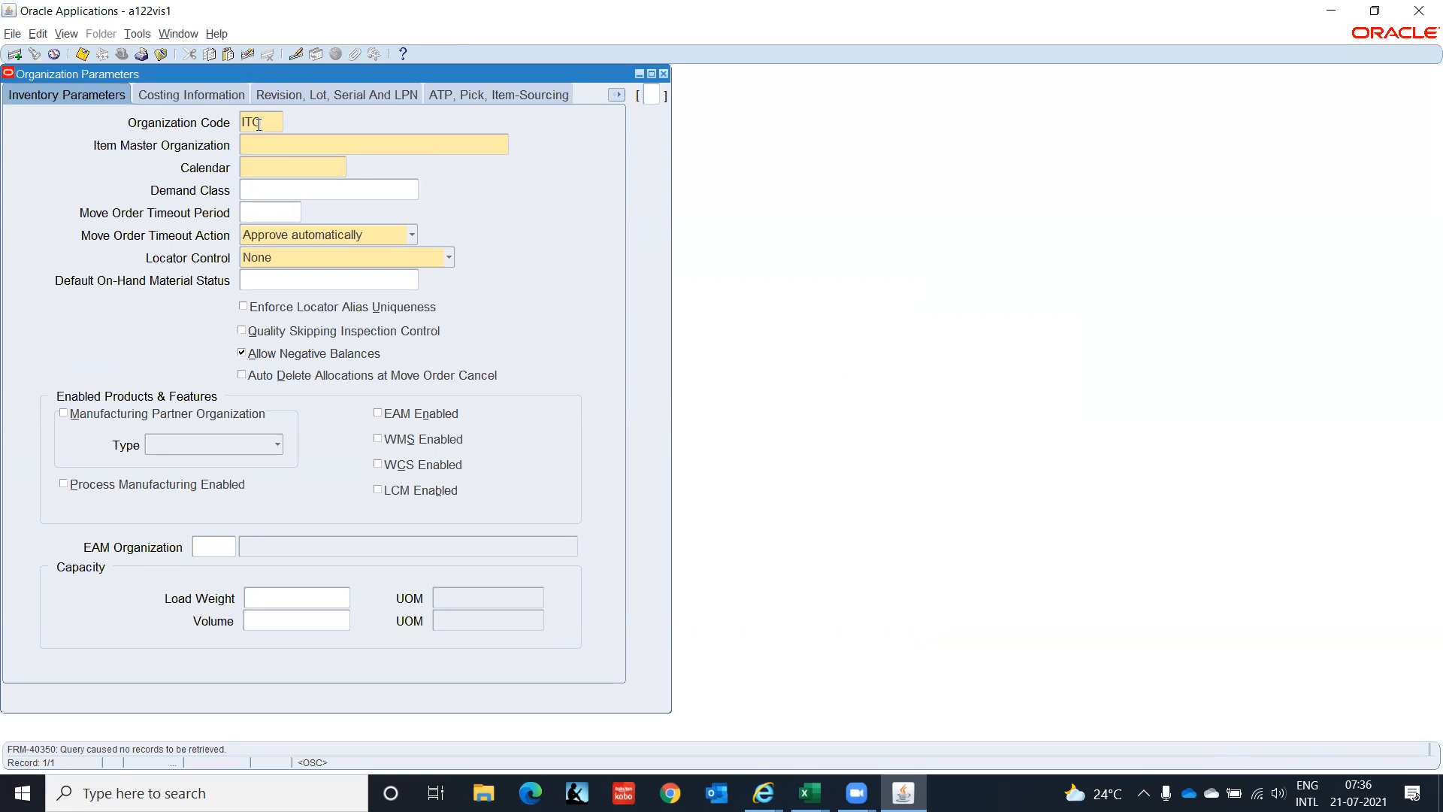
key(Tab)
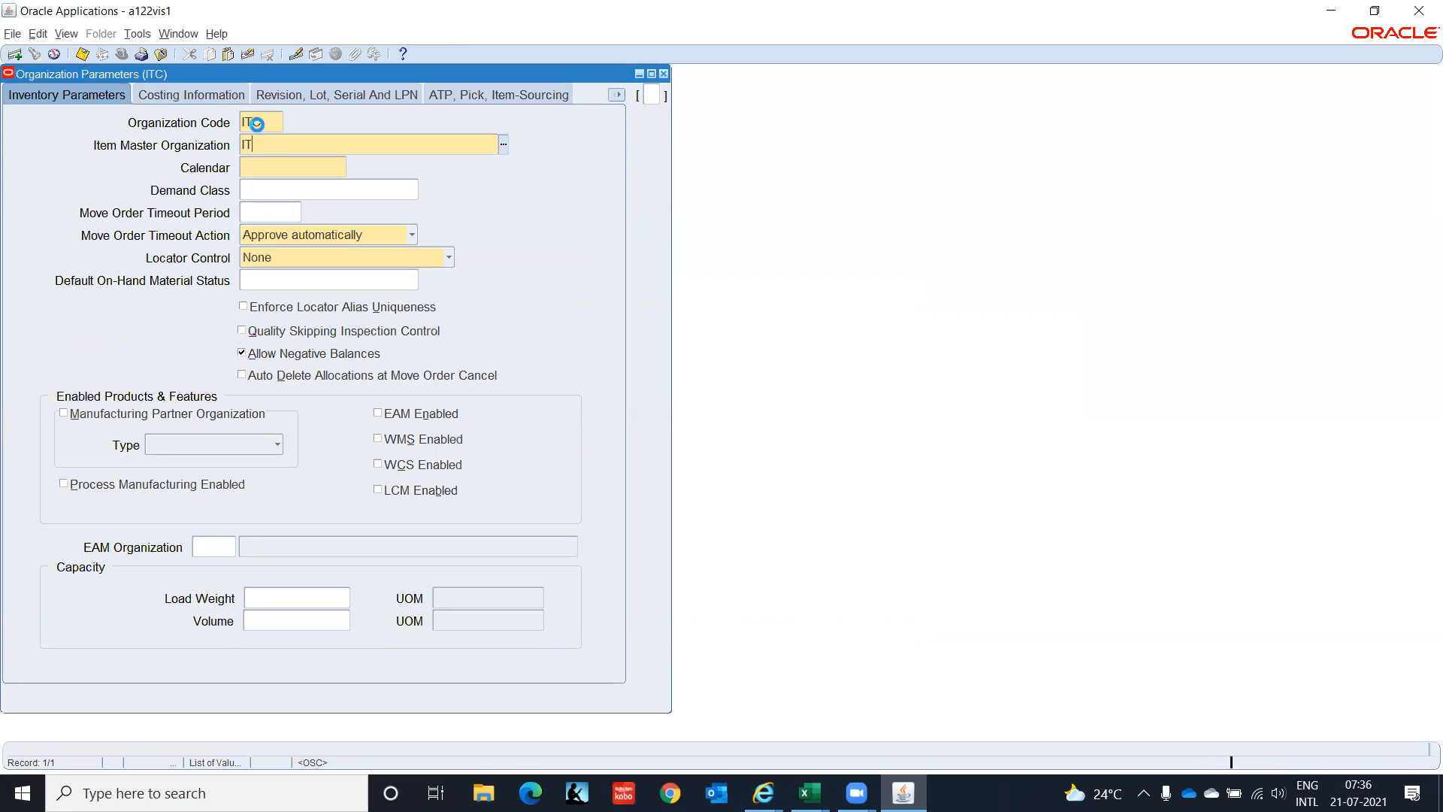
key(Tab)
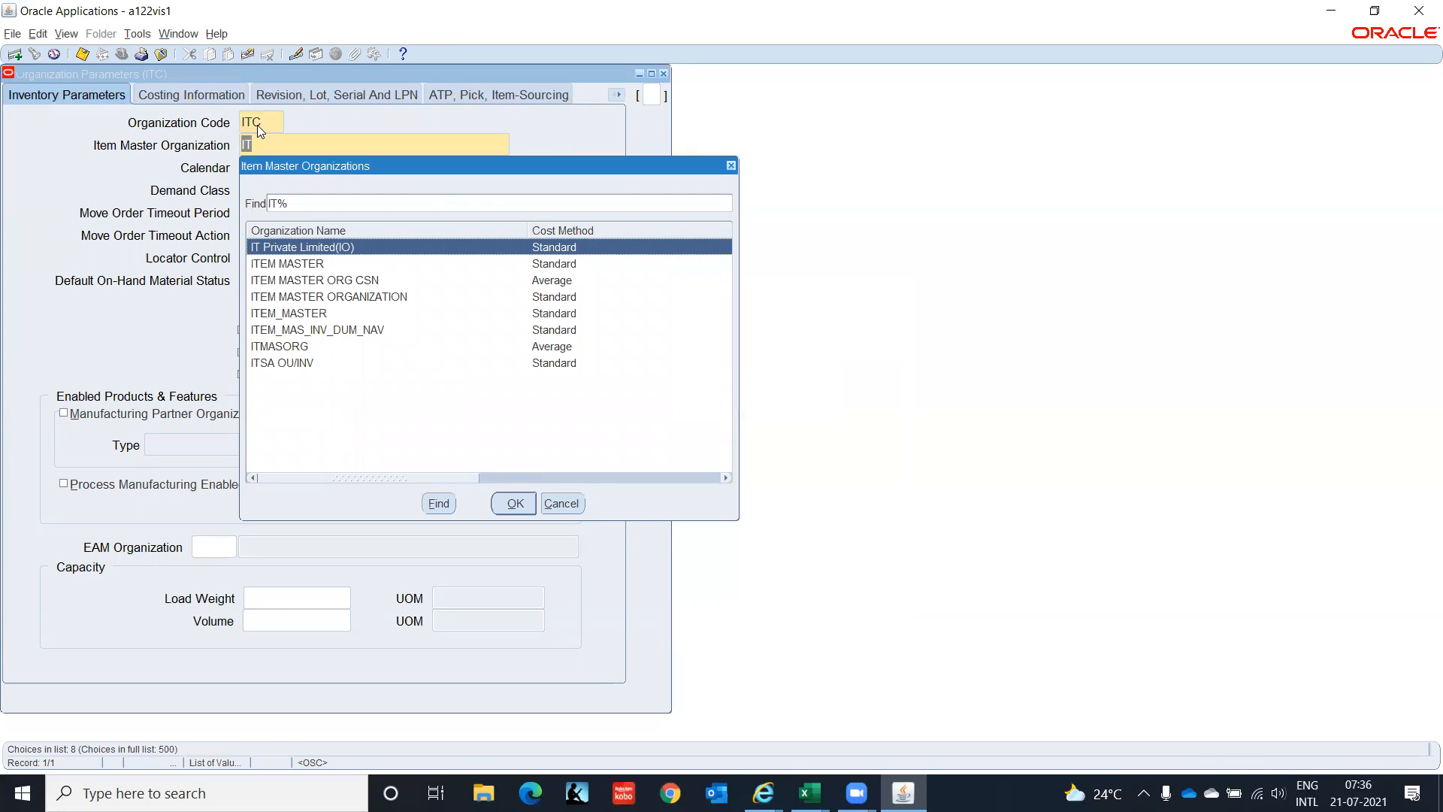
key(Return)
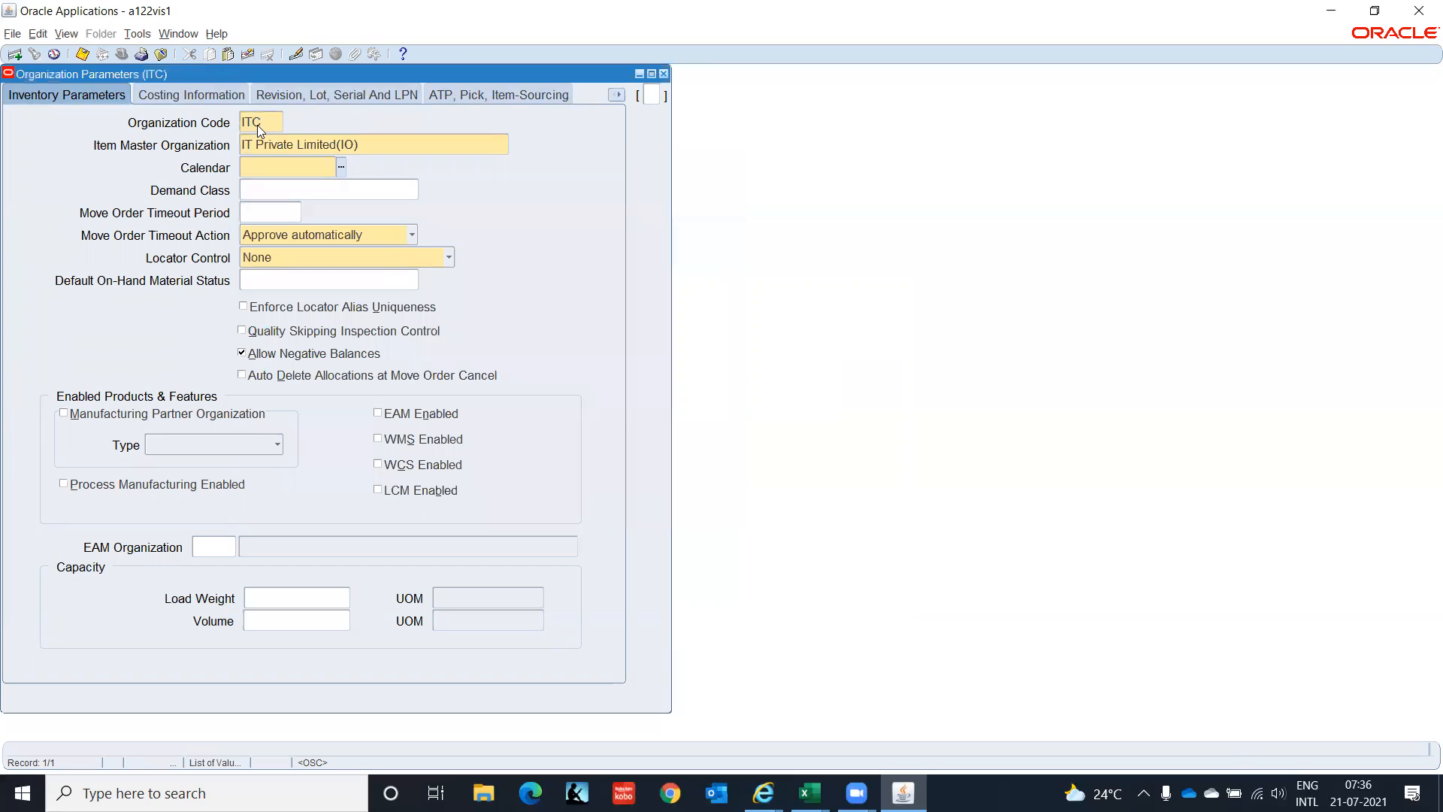
key(ctrl+l)
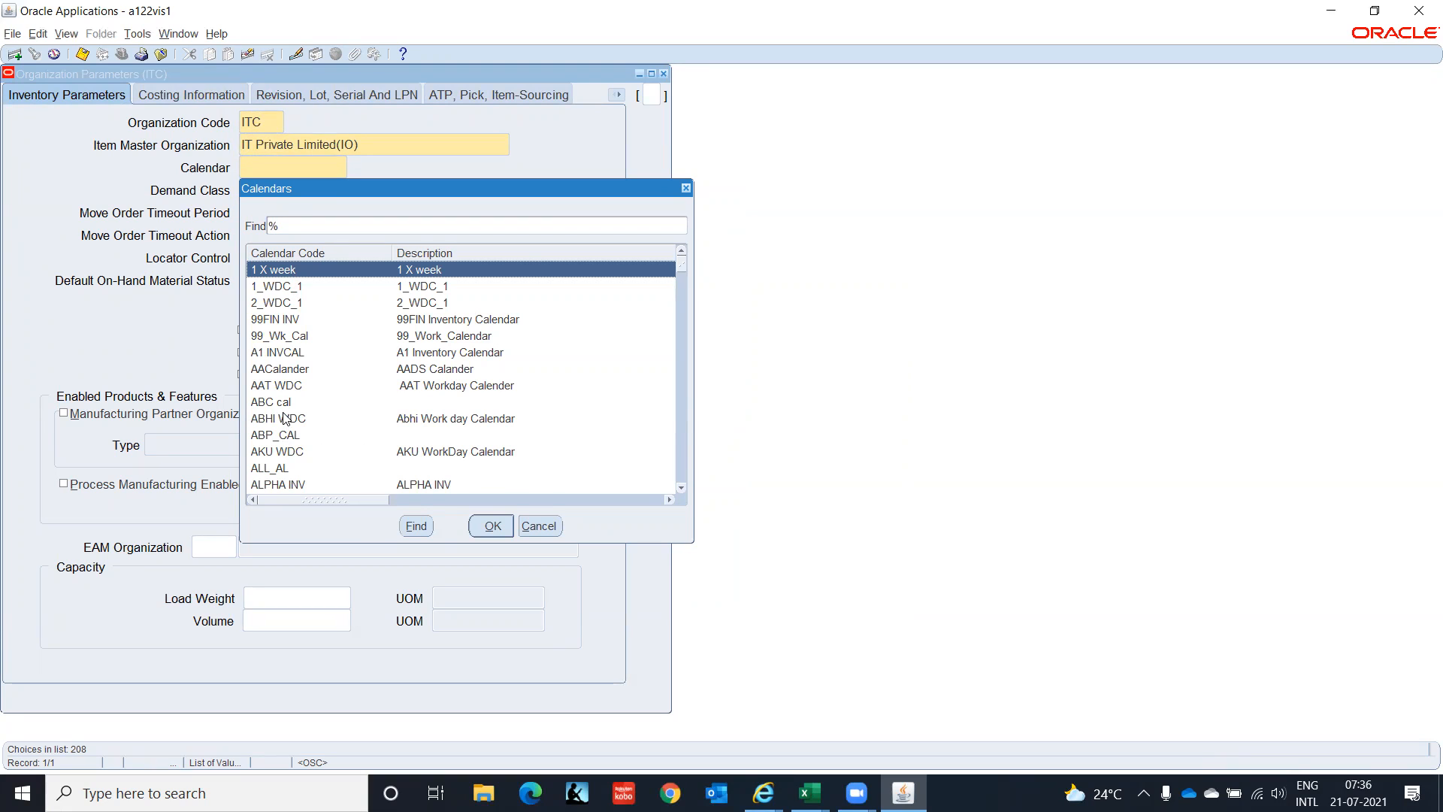
Browse the Calendars list, filtering by V, then cancel without choosing a calendar.
click(316, 341)
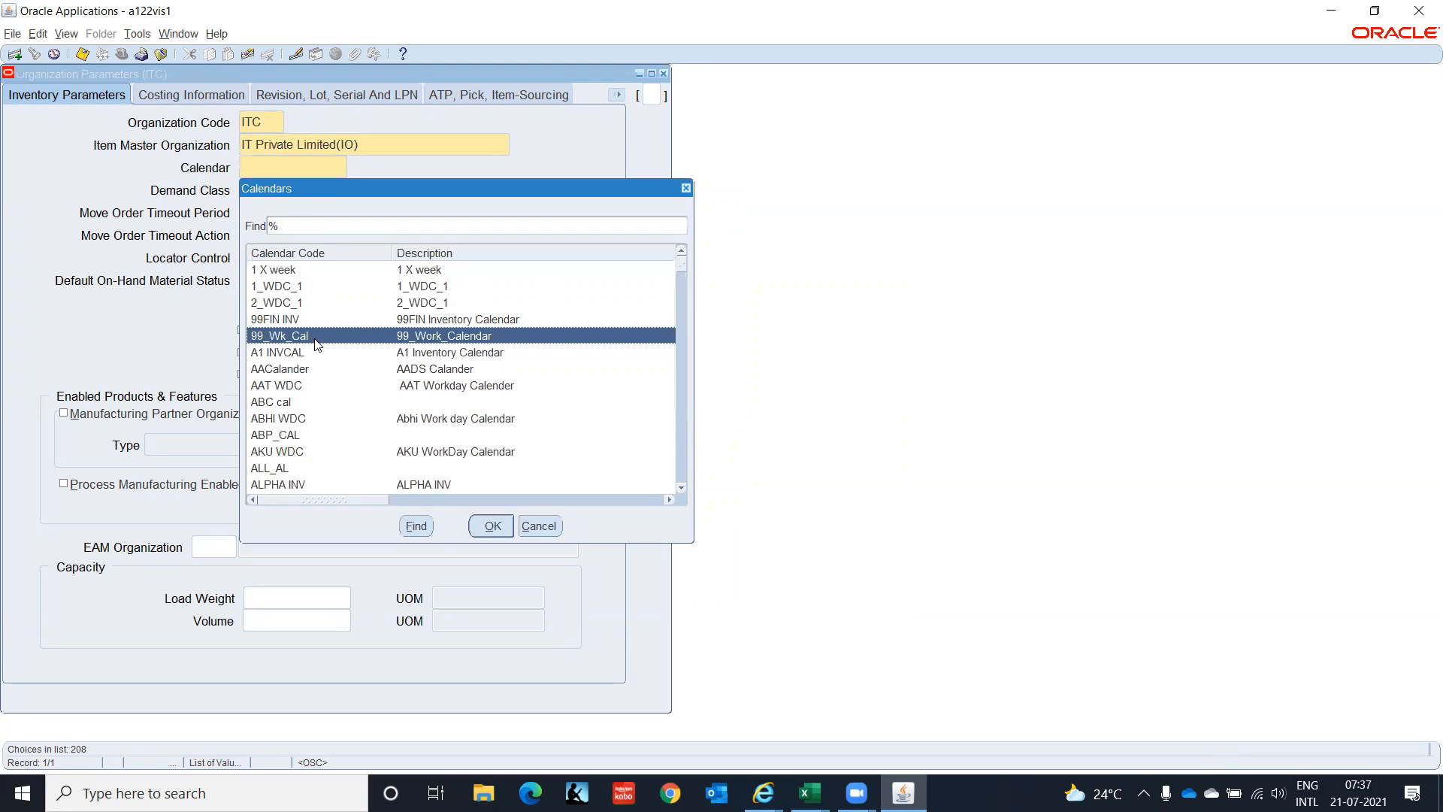
text(v)
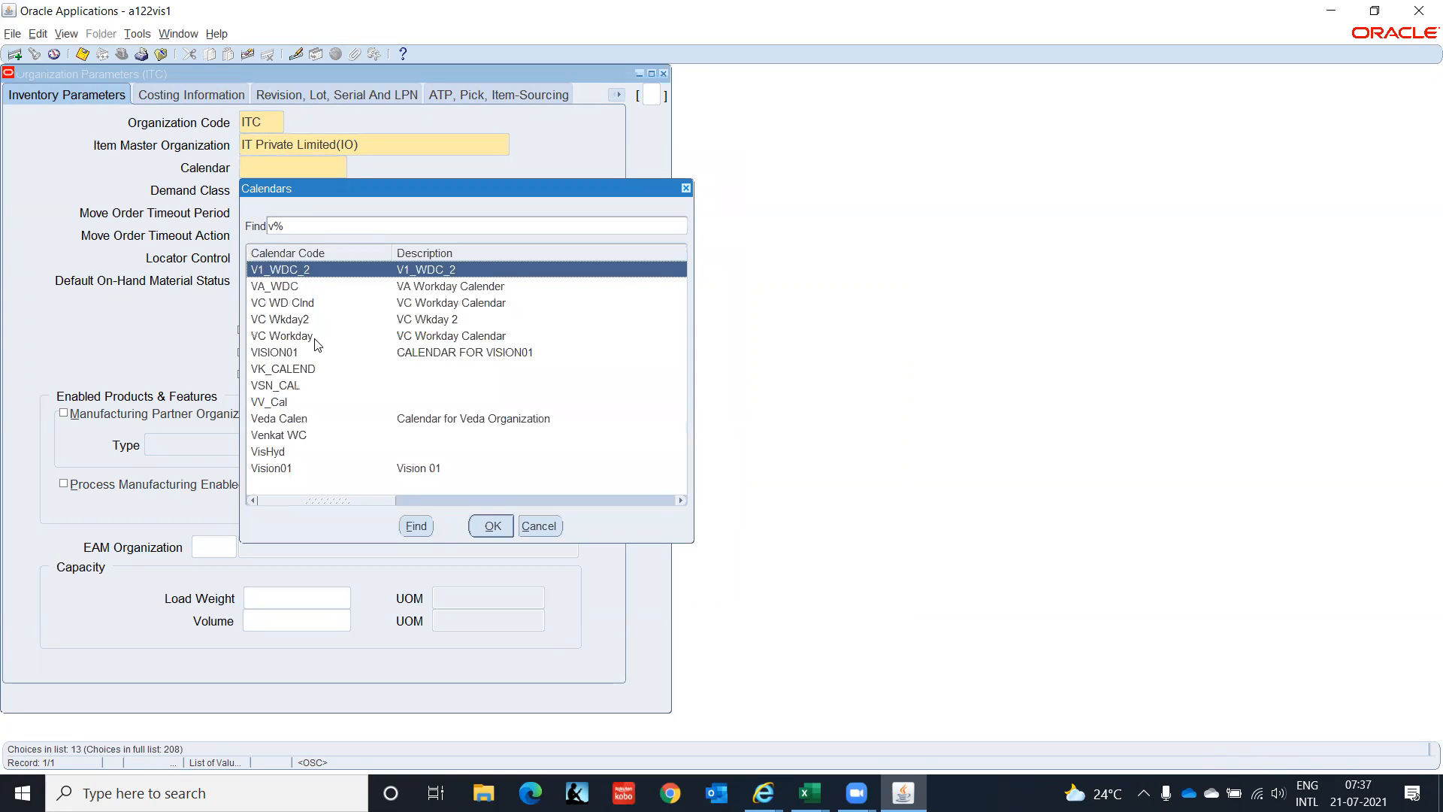
key(Down)
key(Down)
key(Down)
key(Down)
key(Down)
key(Down)
key(Down)
key(Down)
key(Down)
key(Down)
key(Down)
key(Down)
key(Up)
key(Up)
key(Up)
key(Up)
key(Up)
key(Up)
key(Up)
key(Up)
key(Up)
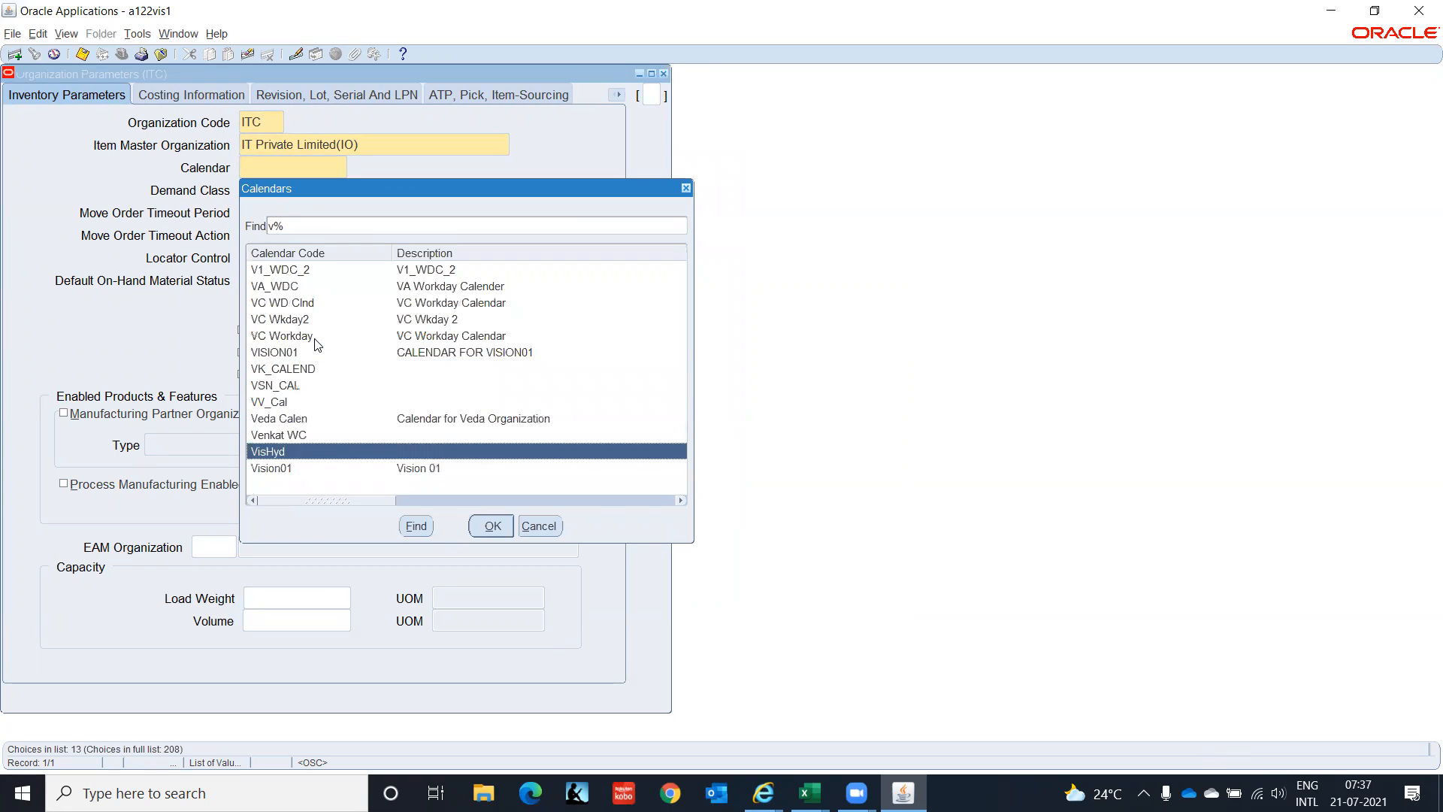
key(Up)
key(Up)
key(Up)
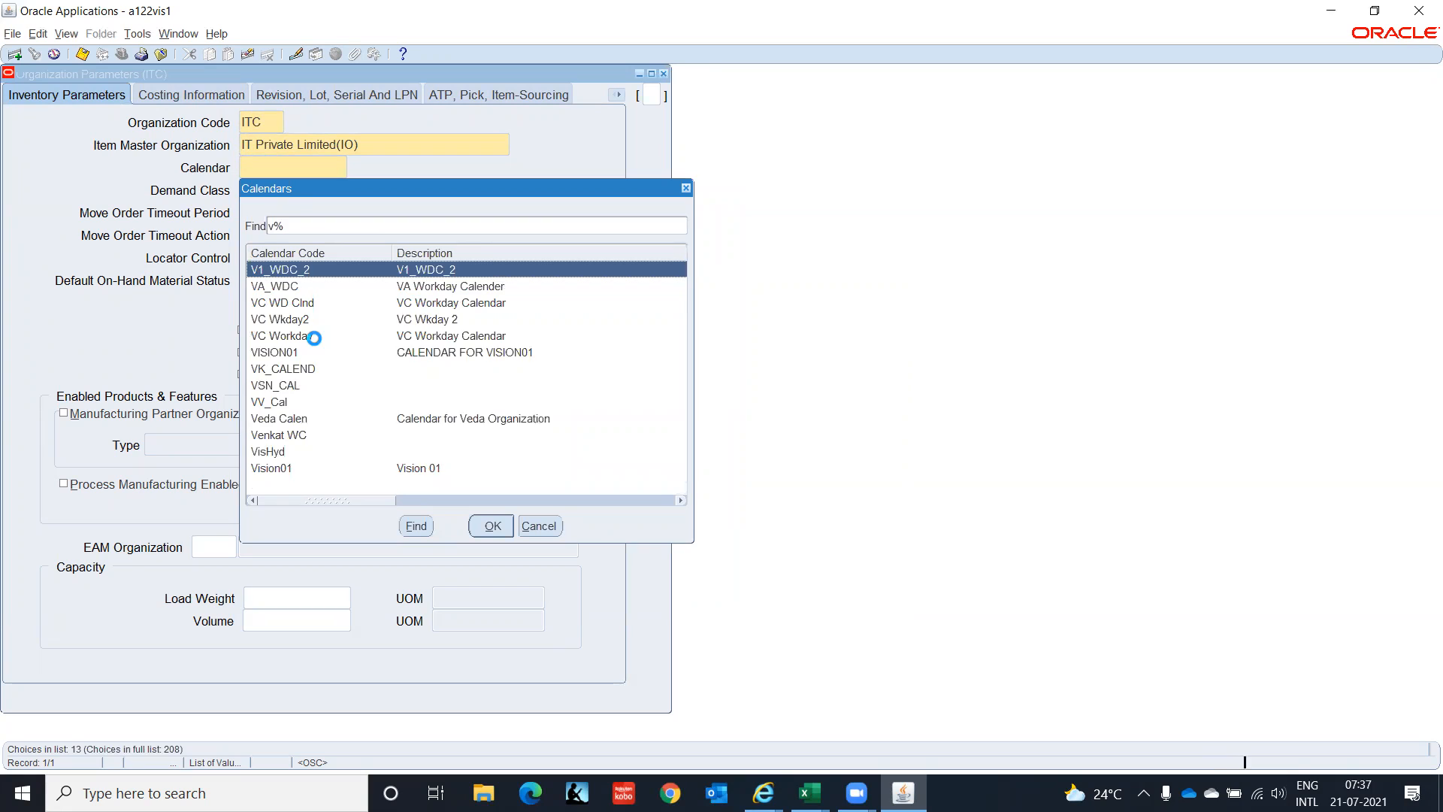
key(BackSpace)
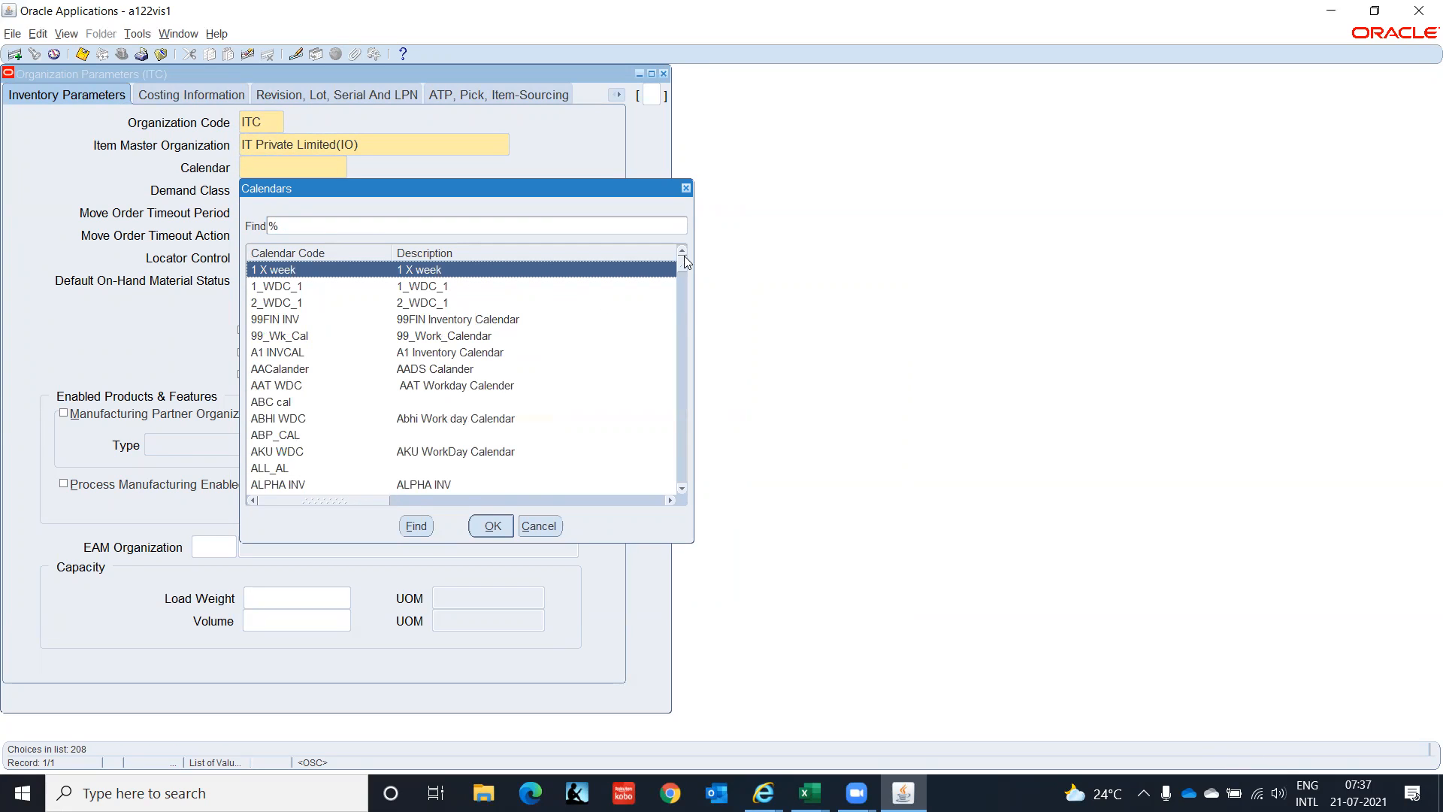
drag(684, 268, 676, 492)
click(538, 526)
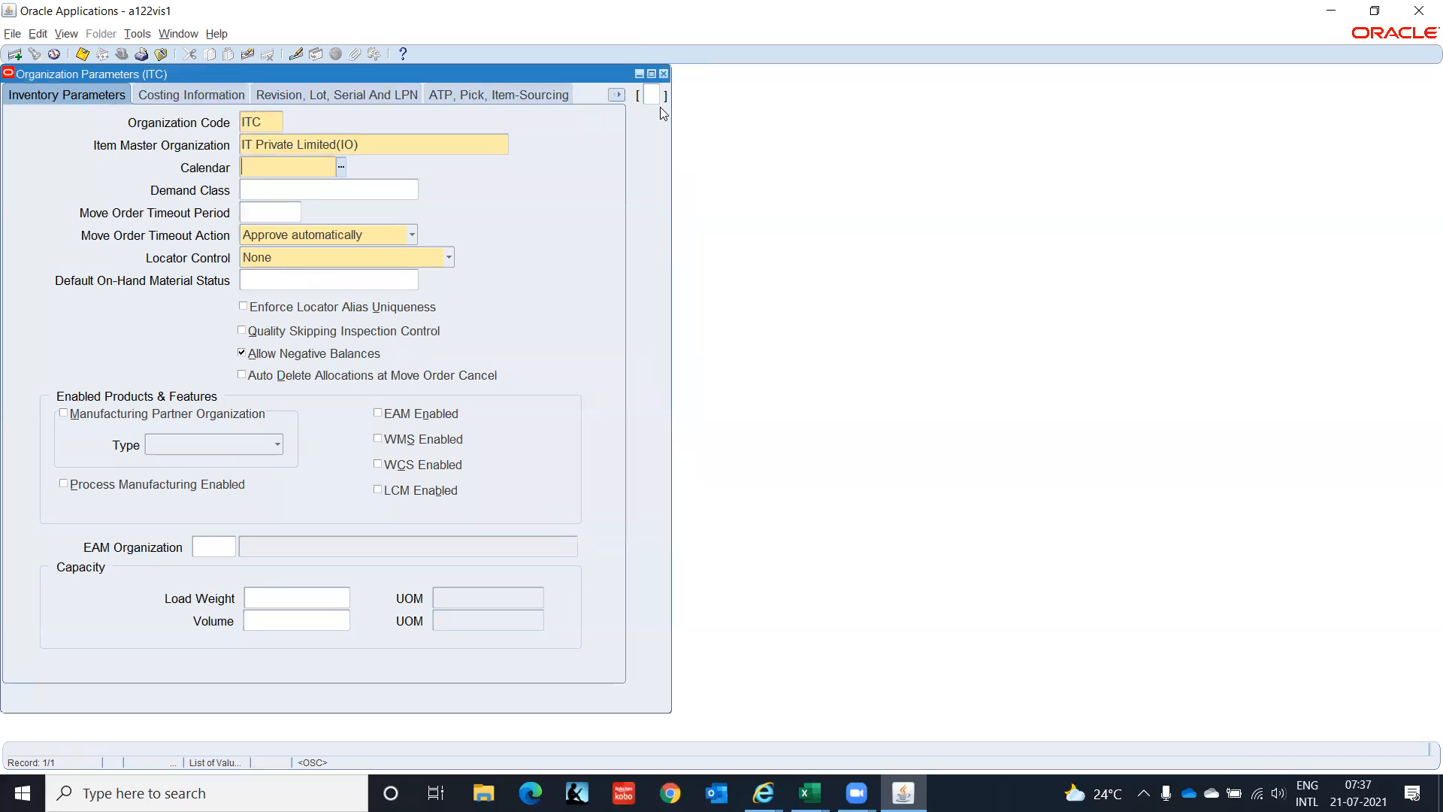
Close Organization Parameters and start a new Find Organization name search.
click(663, 75)
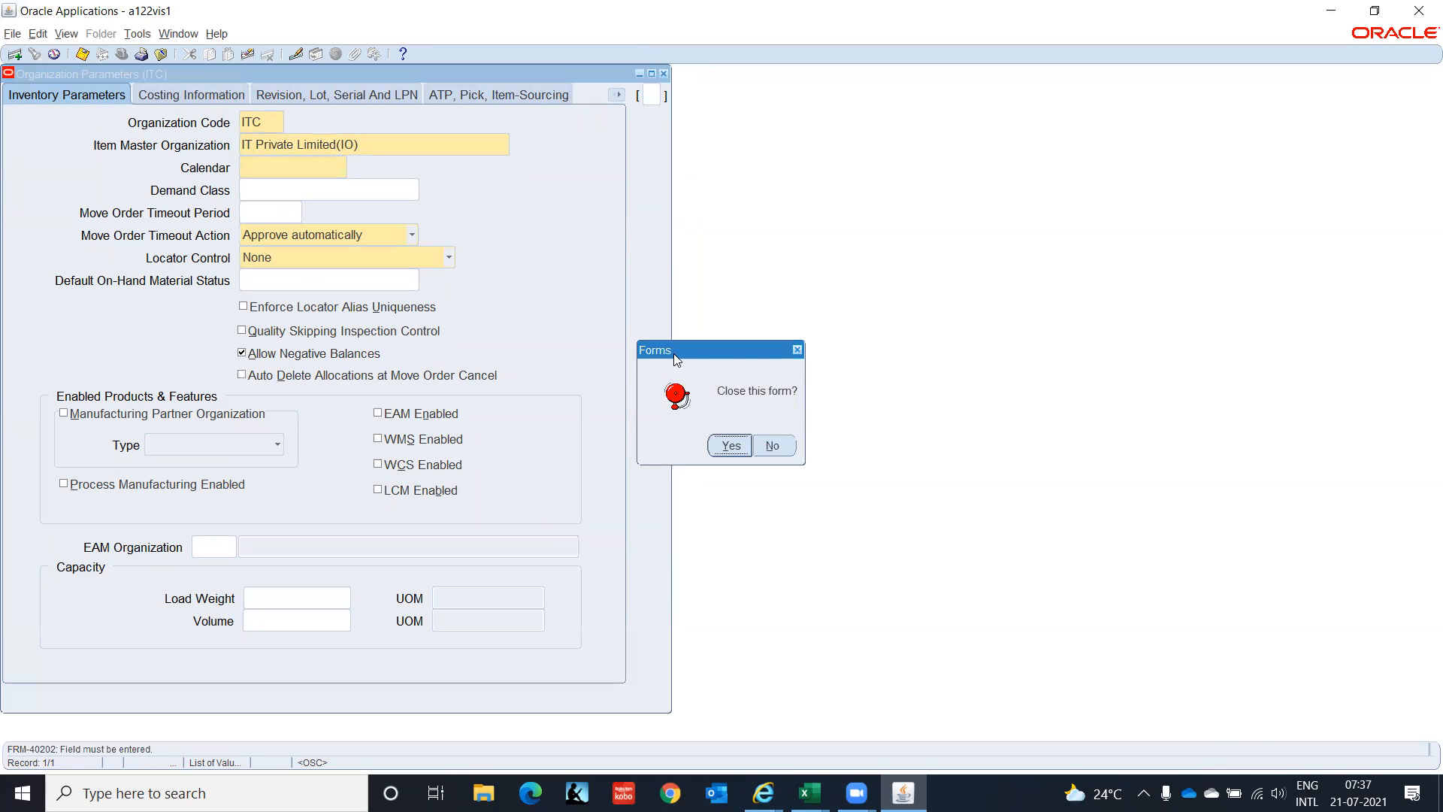
click(717, 444)
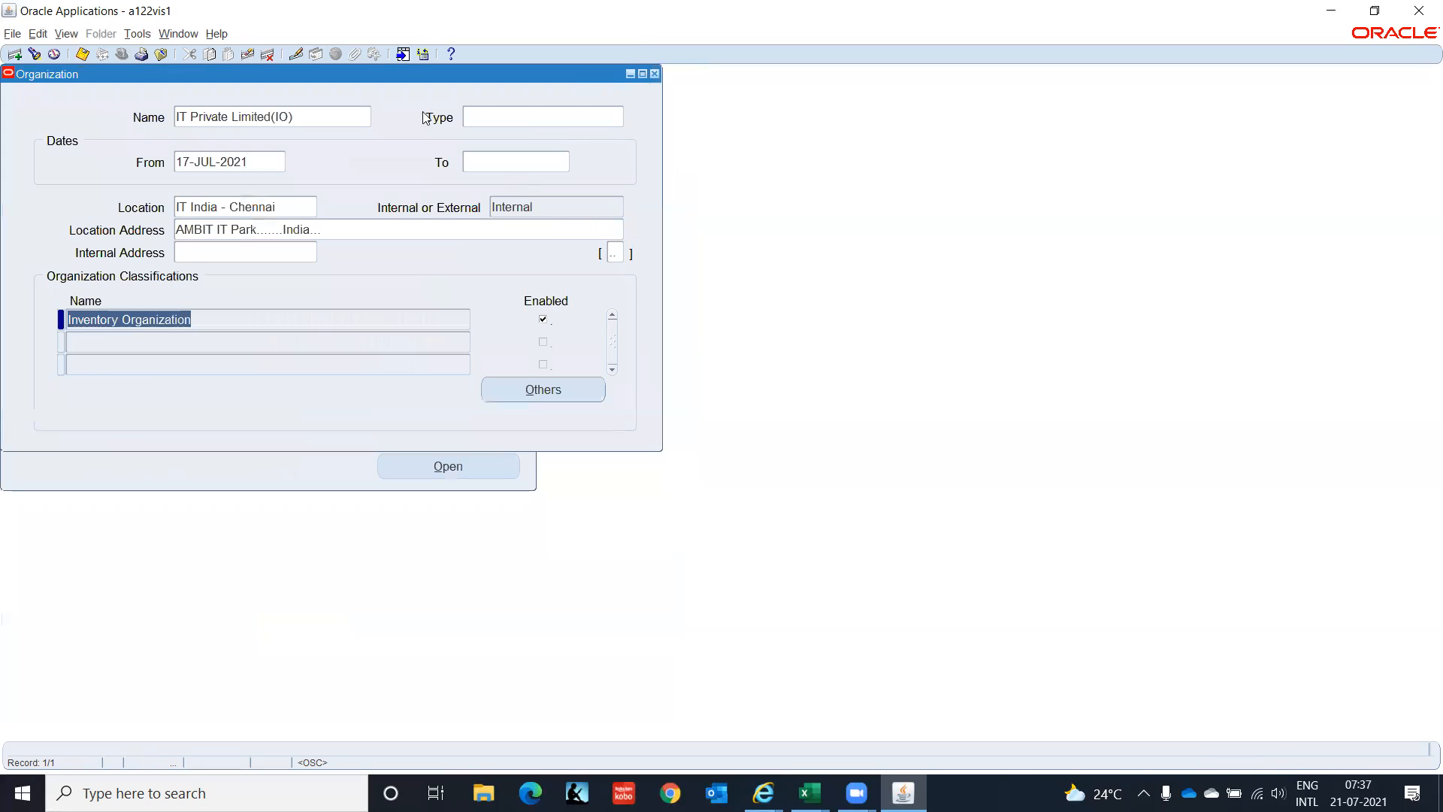
click(34, 54)
text(Visi)
key(BackSpace)
key(BackSpace)
Complete the Vision name search and switch to the Oracle 09112020 Excel workbook.
text(sion)
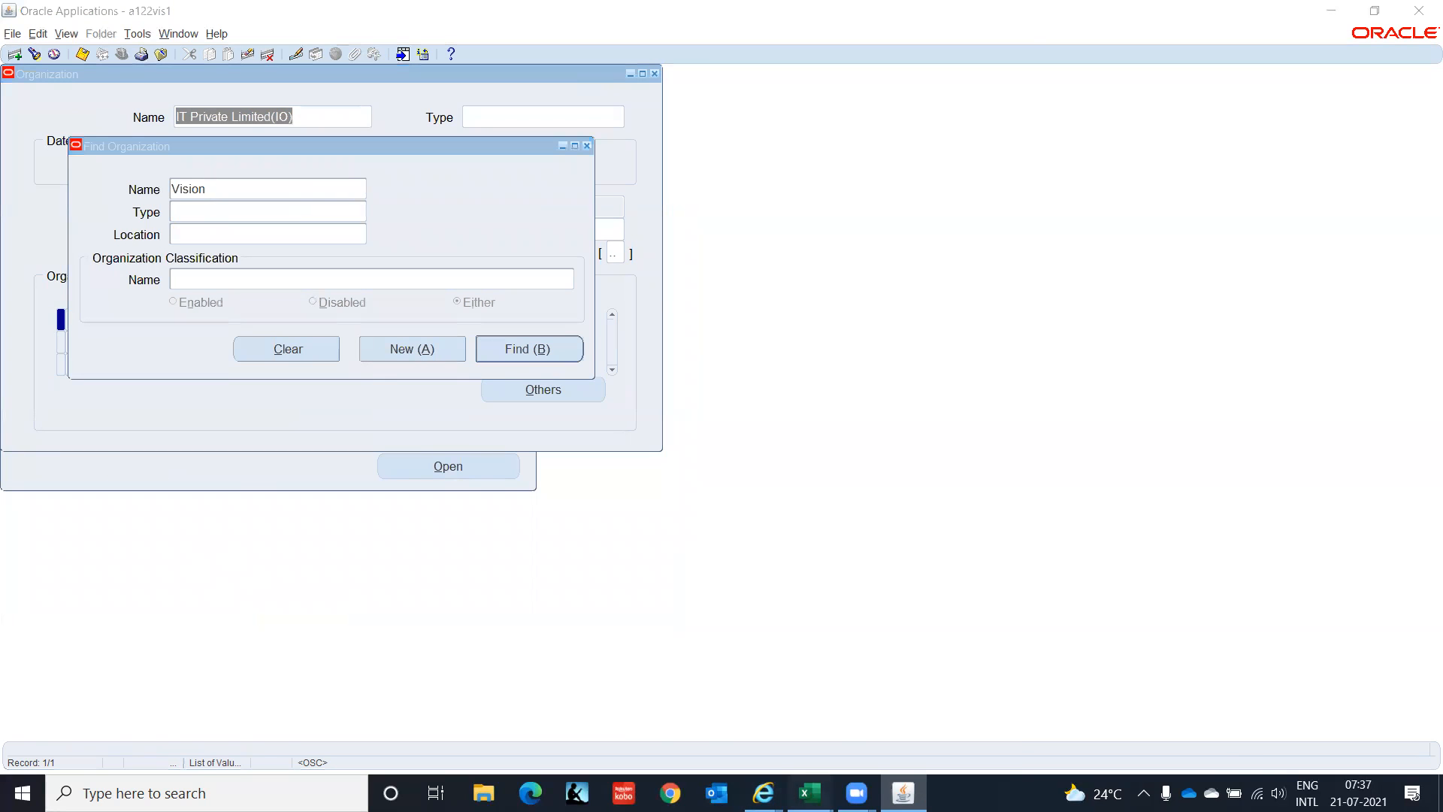
mouse_move(809, 793)
click(714, 646)
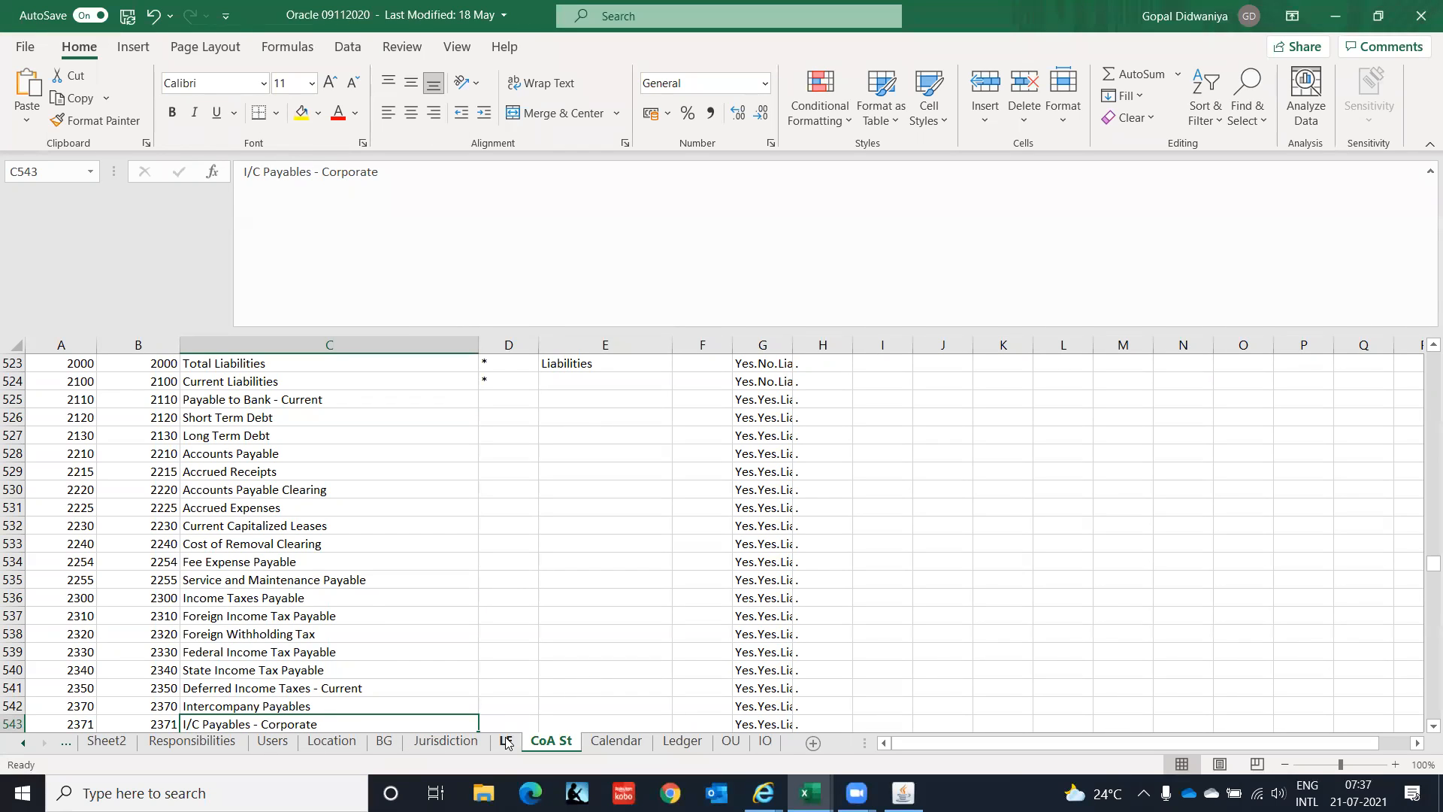
Review the IO sheet's ABC Chennai(IO) reference screenshot in Excel, then switch back to Oracle.
click(758, 741)
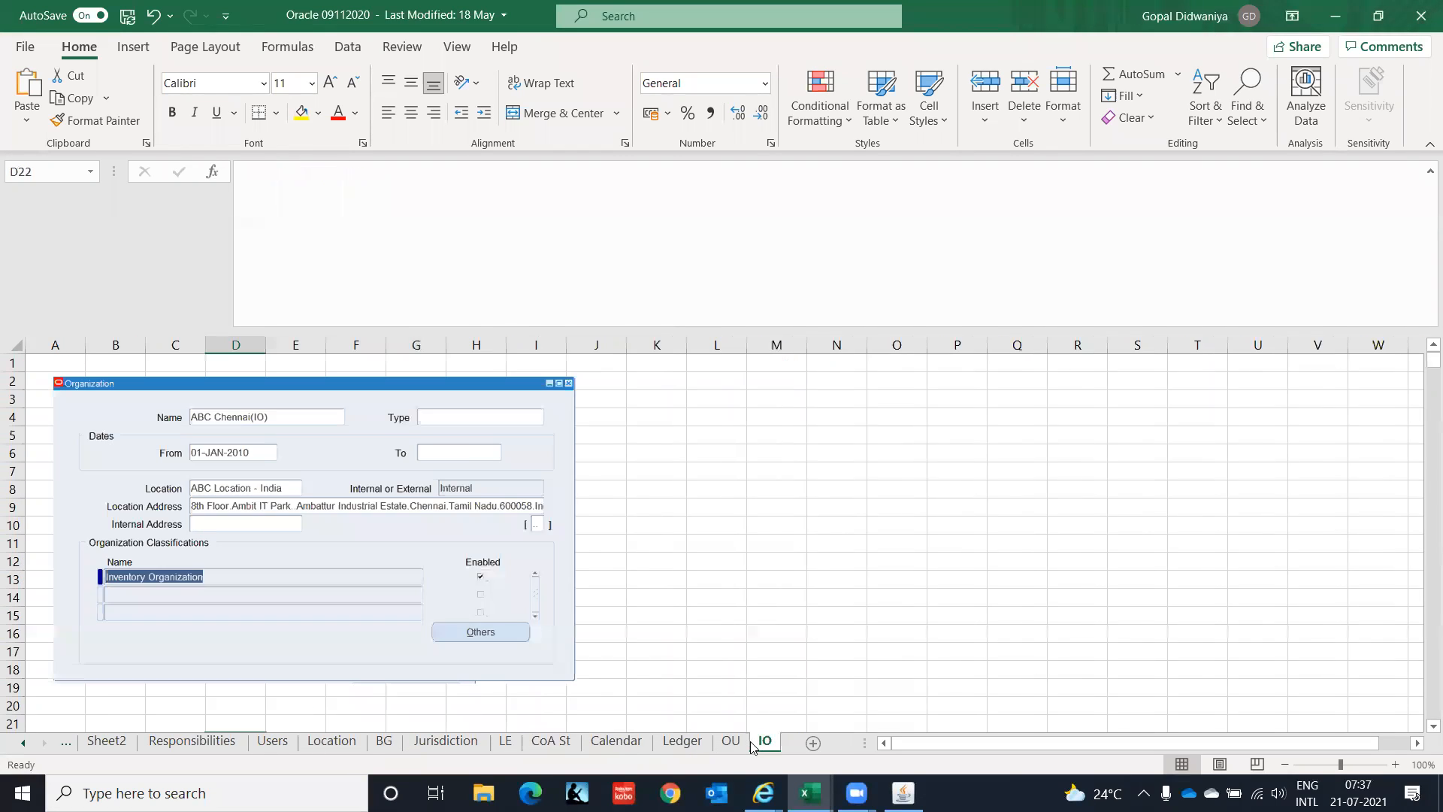
click(666, 578)
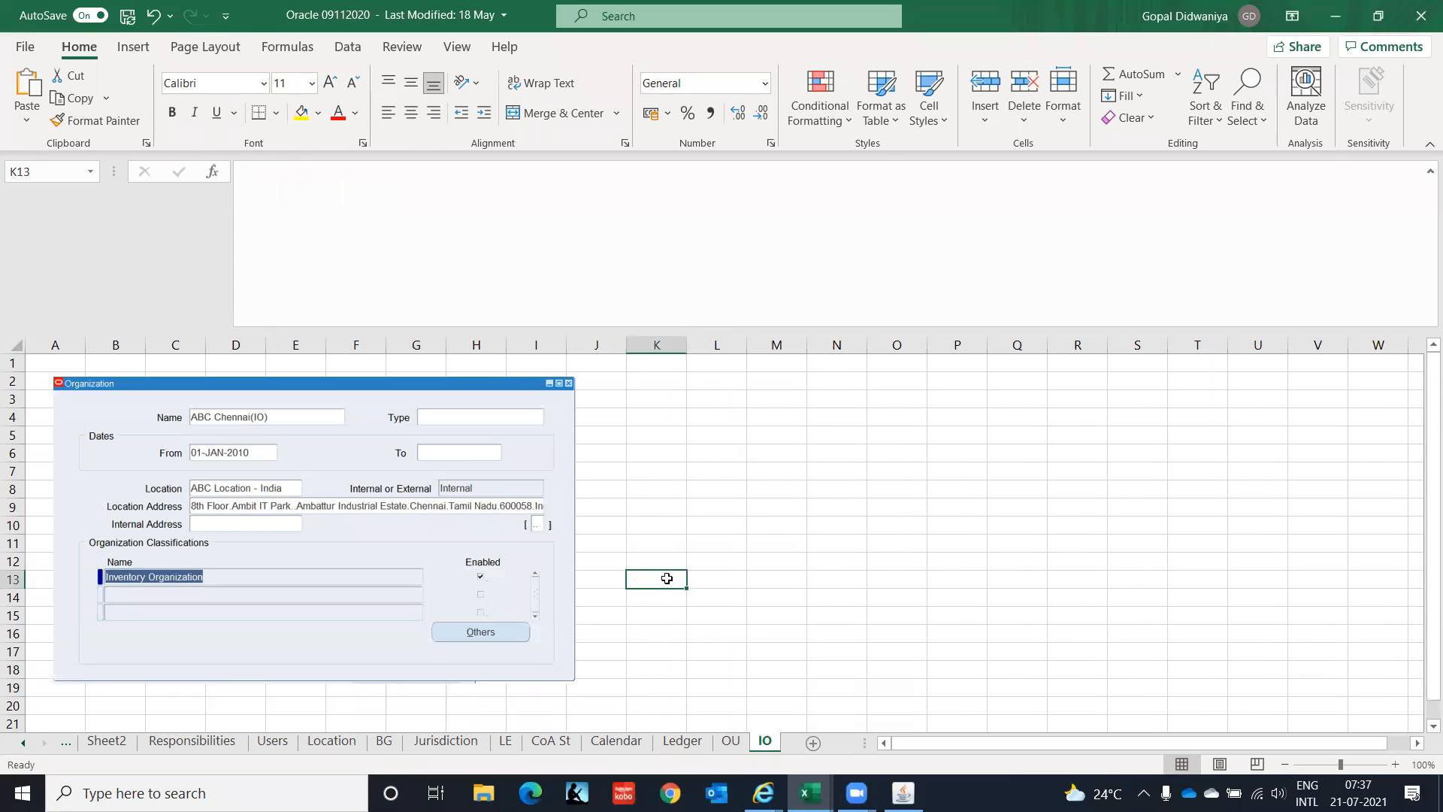
key(Up)
key(Up)
key(Up)
key(Up)
key(Up)
key(Up)
key(Up)
key(Up)
key(Up)
key(Up)
key(Up)
key(Up)
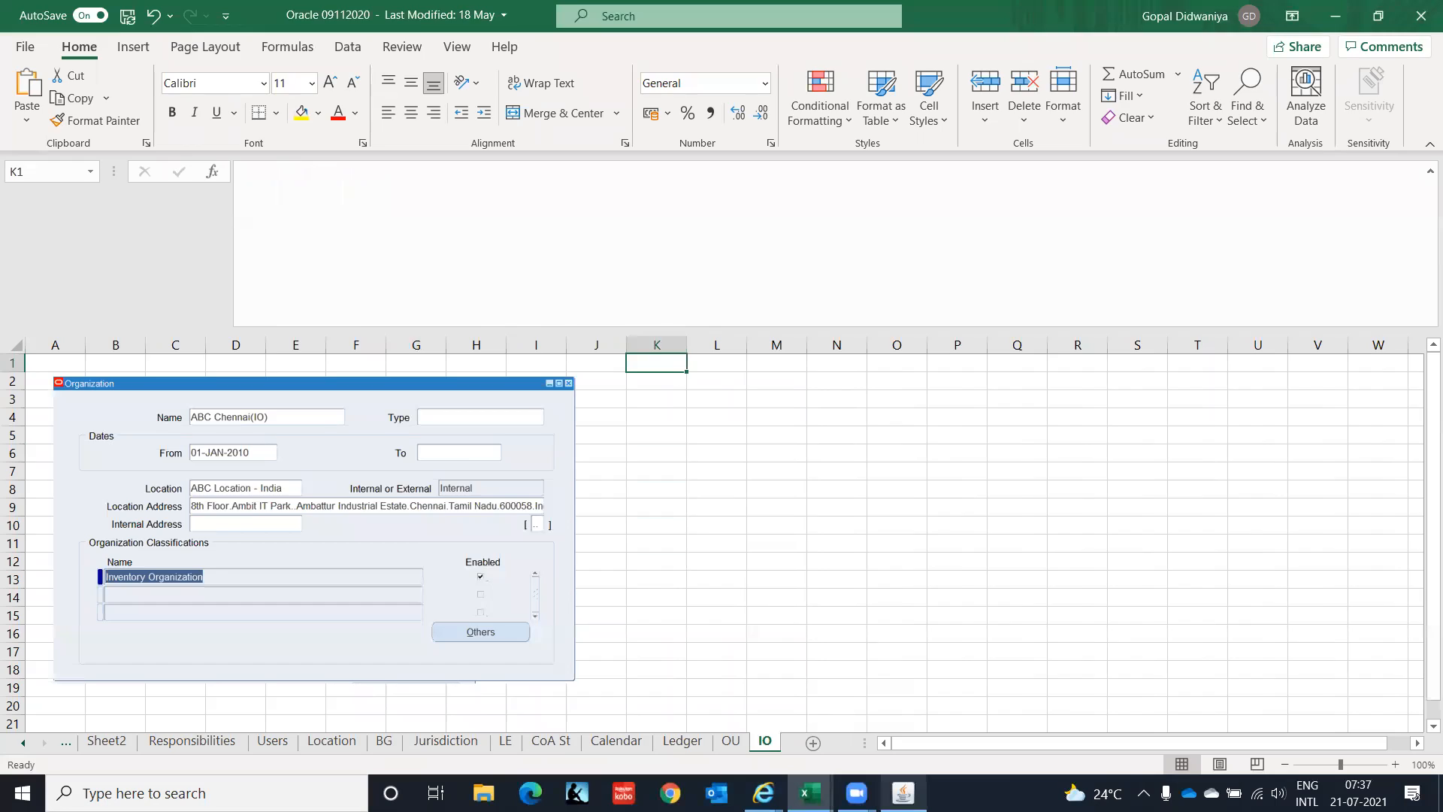
click(904, 793)
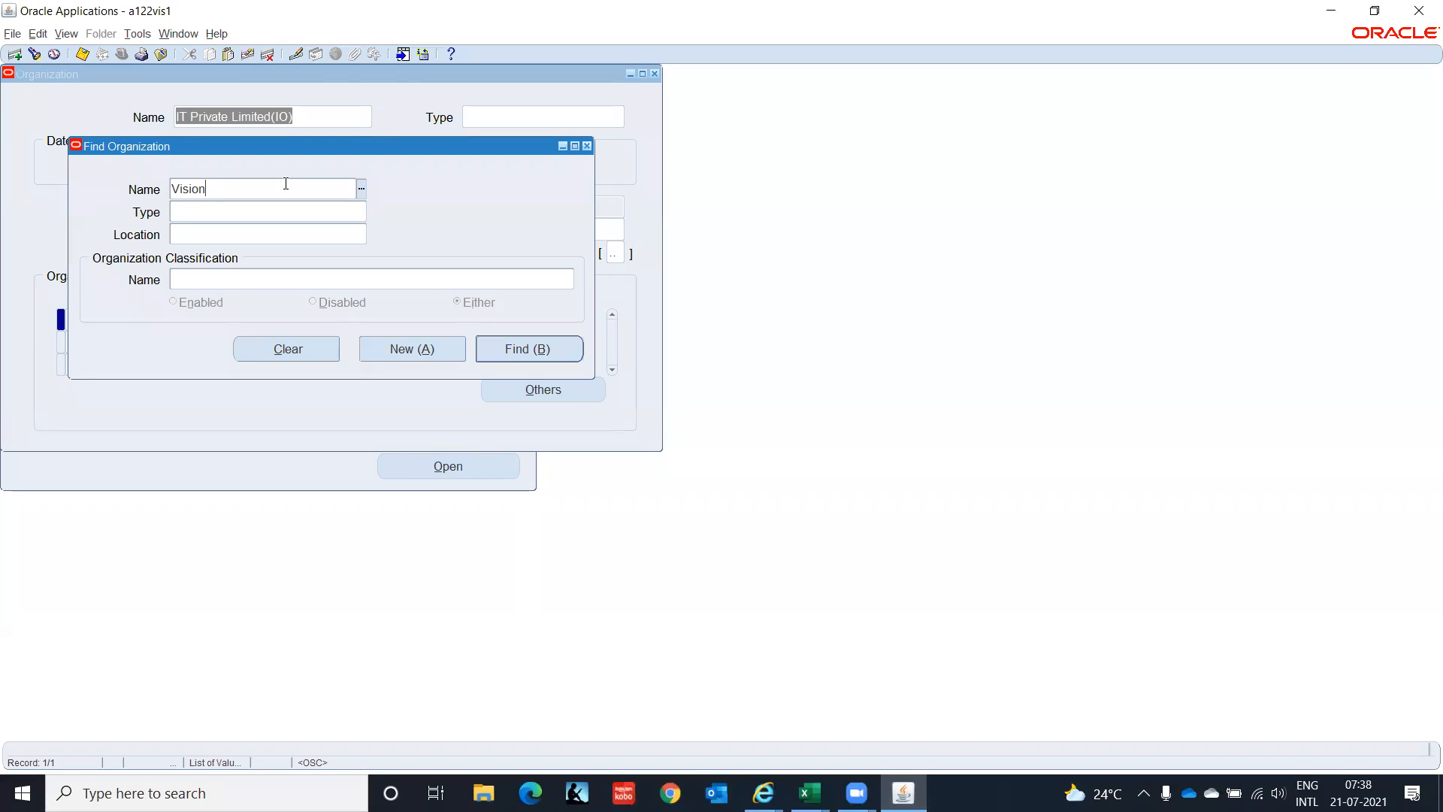
Search organizations matching Vision%Cor% and load the Vision Corporation record.
text(%Cor%)
key(Return)
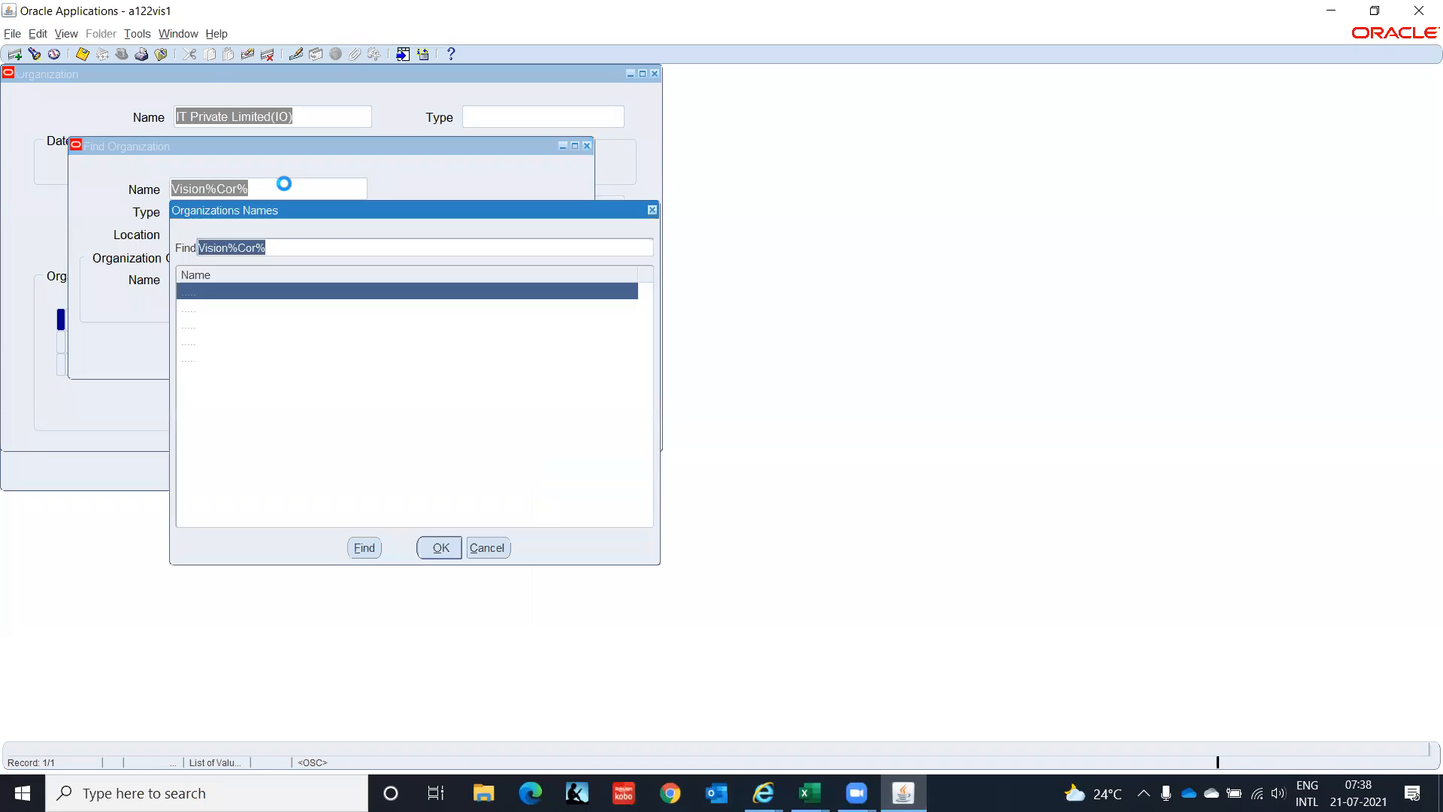
key(Down)
key(Down)
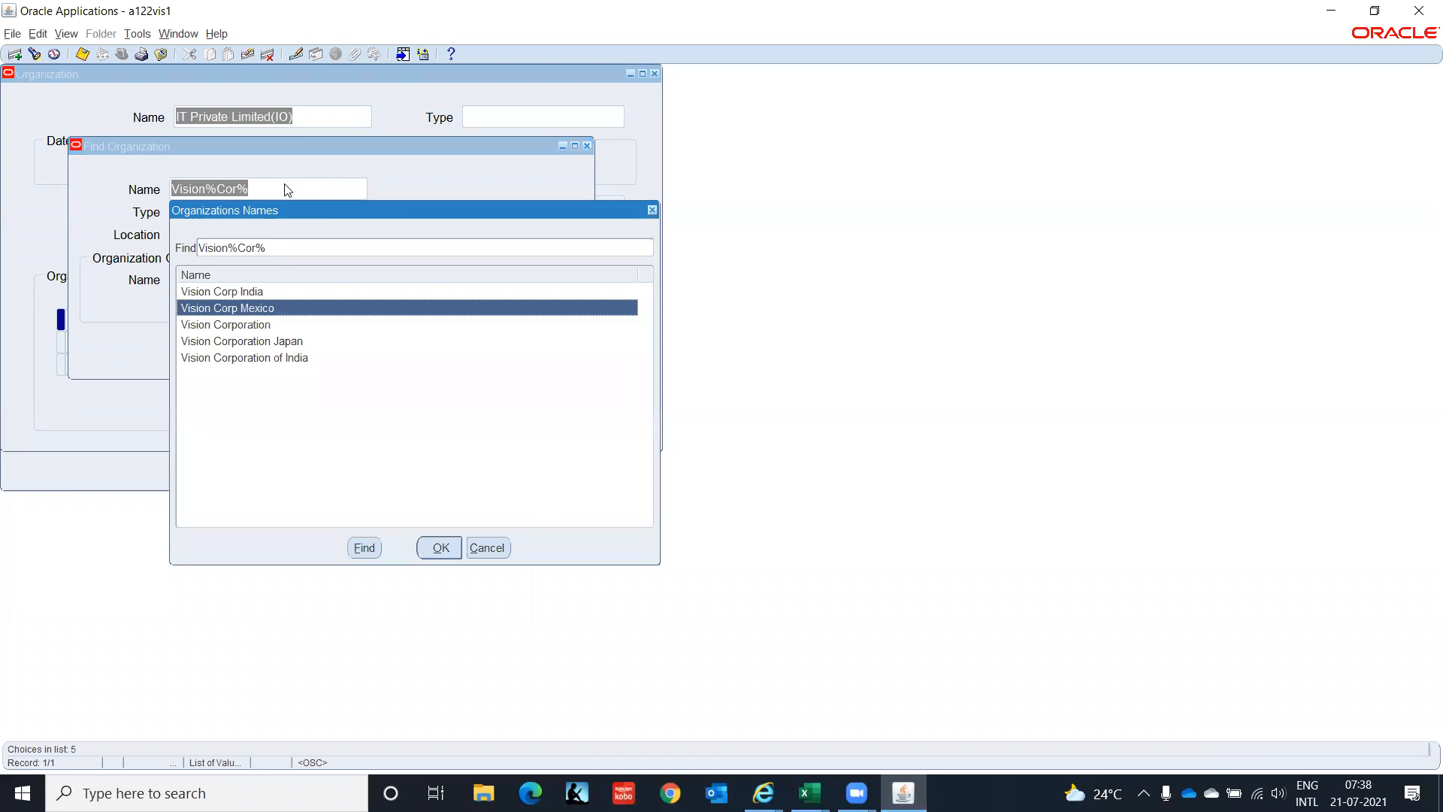
key(Return)
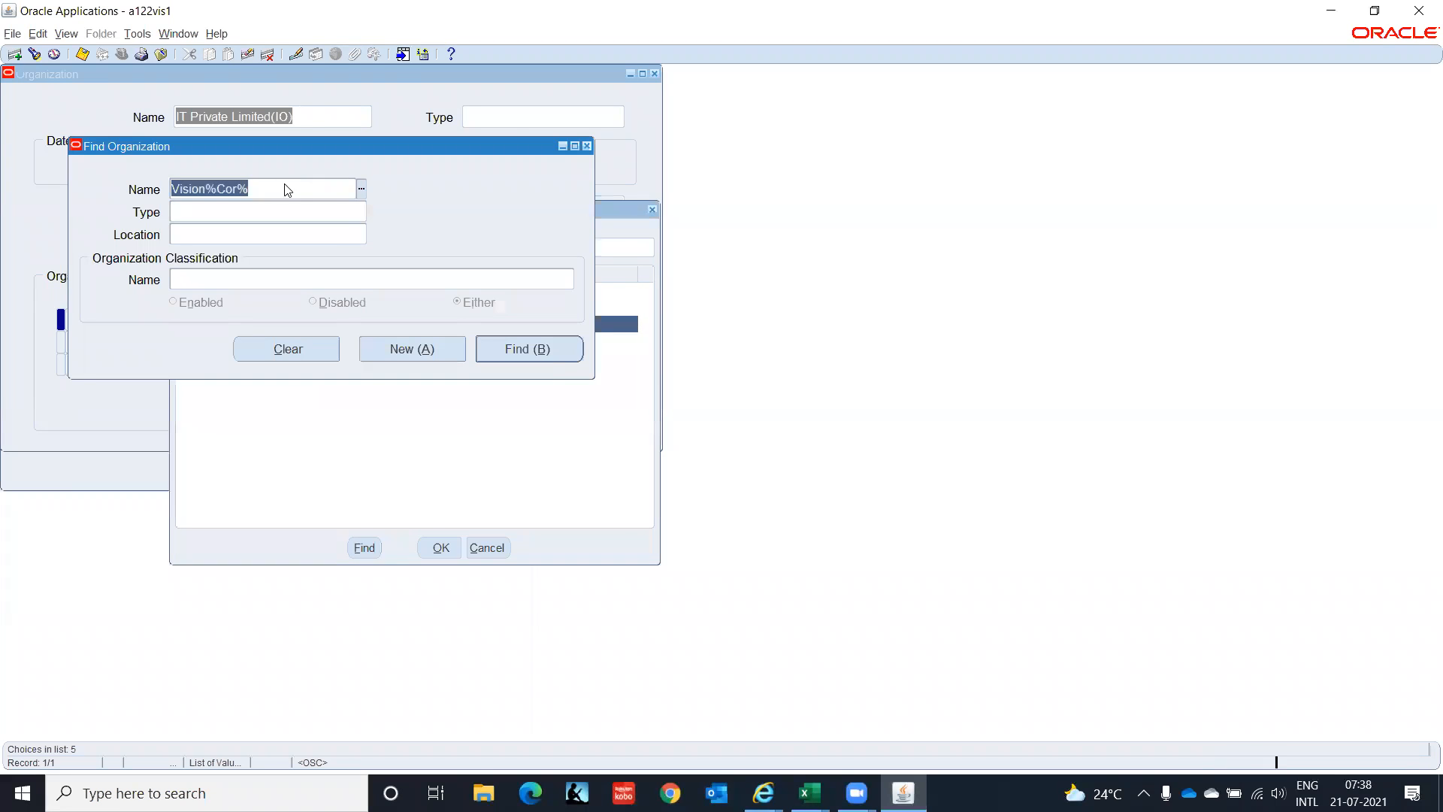
click(760, 434)
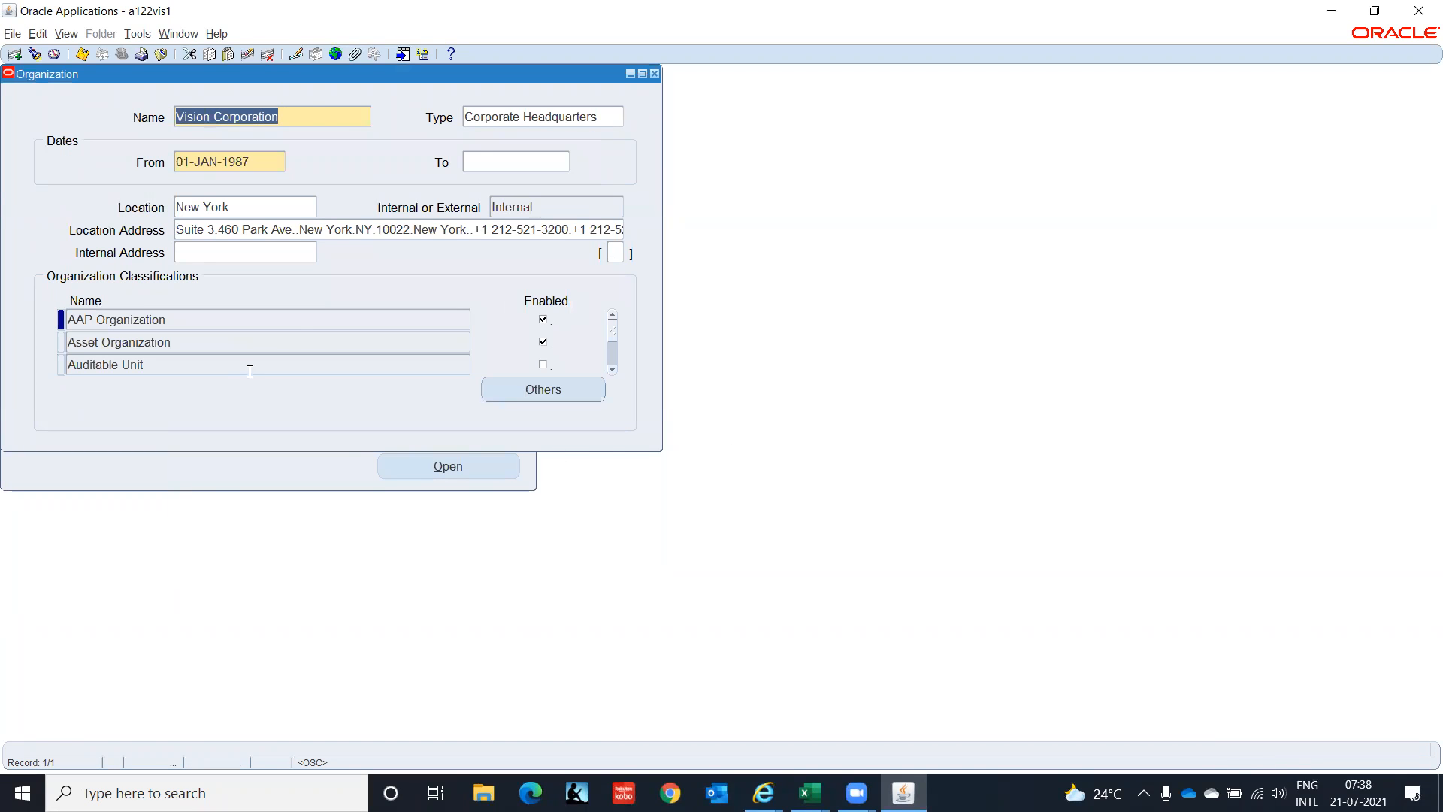
Open Inventory Information for its Inventory Organization classification, then close the parameters without saving.
click(299, 337)
key(Down)
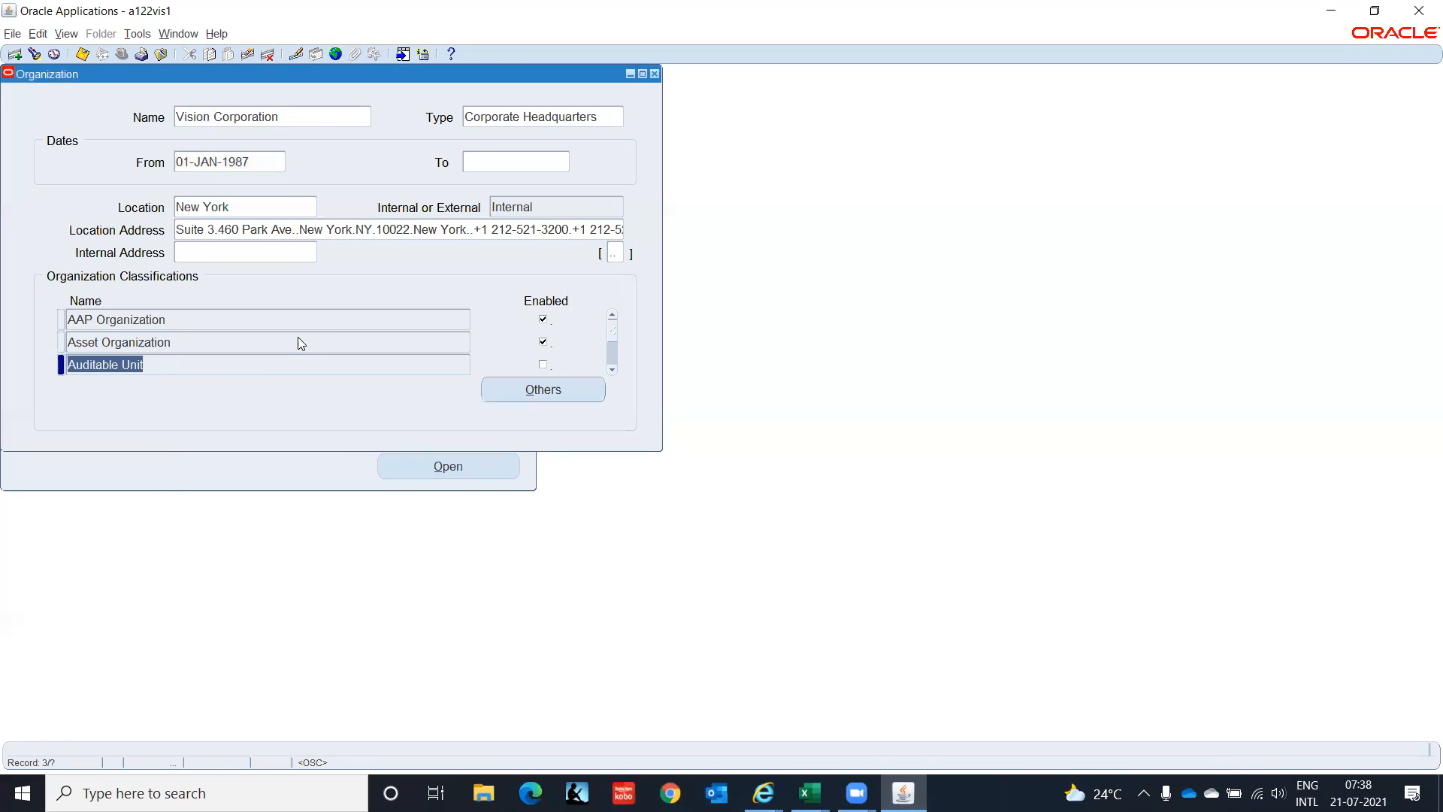
key(Down)
key(Down)
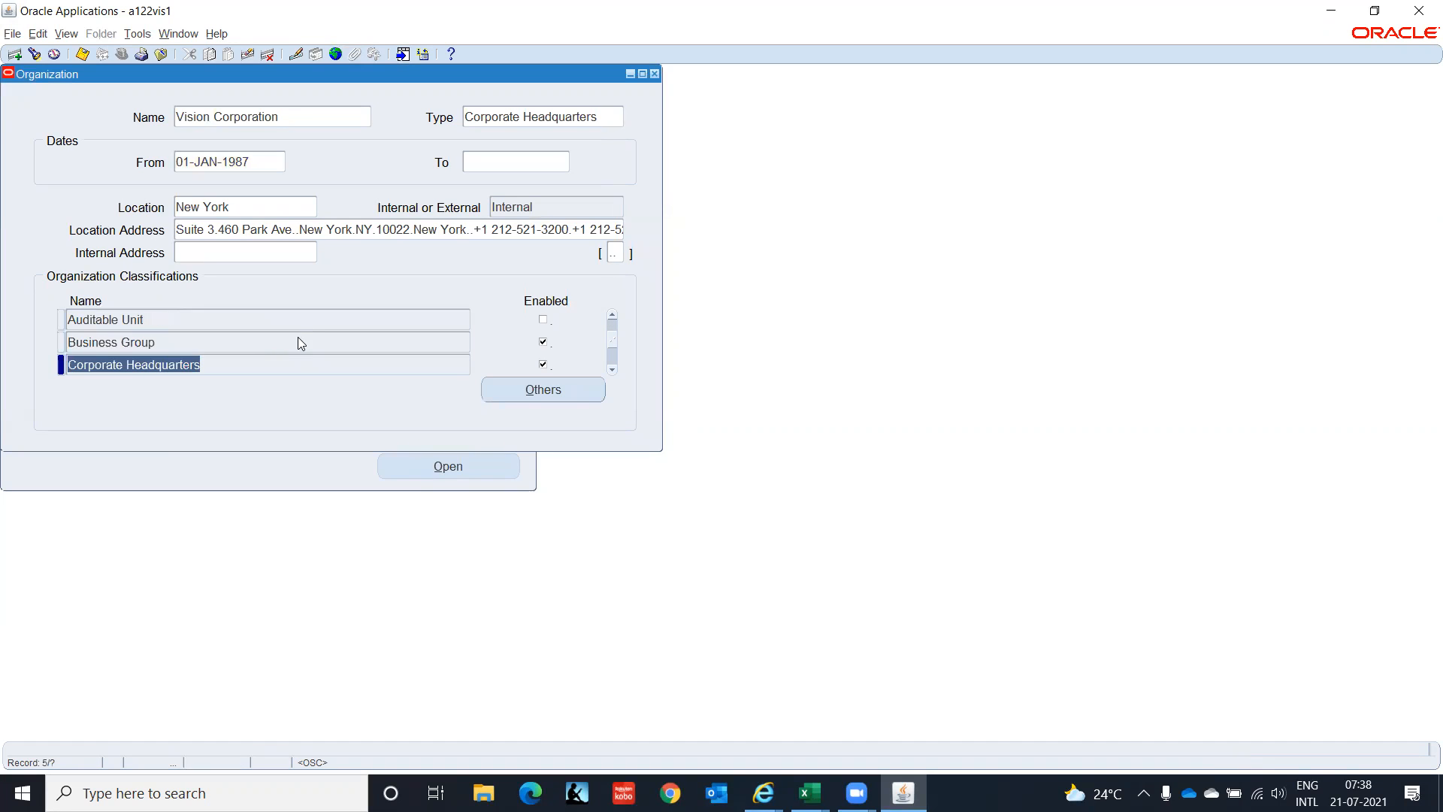
key(Down)
key(Down)
key(Down)
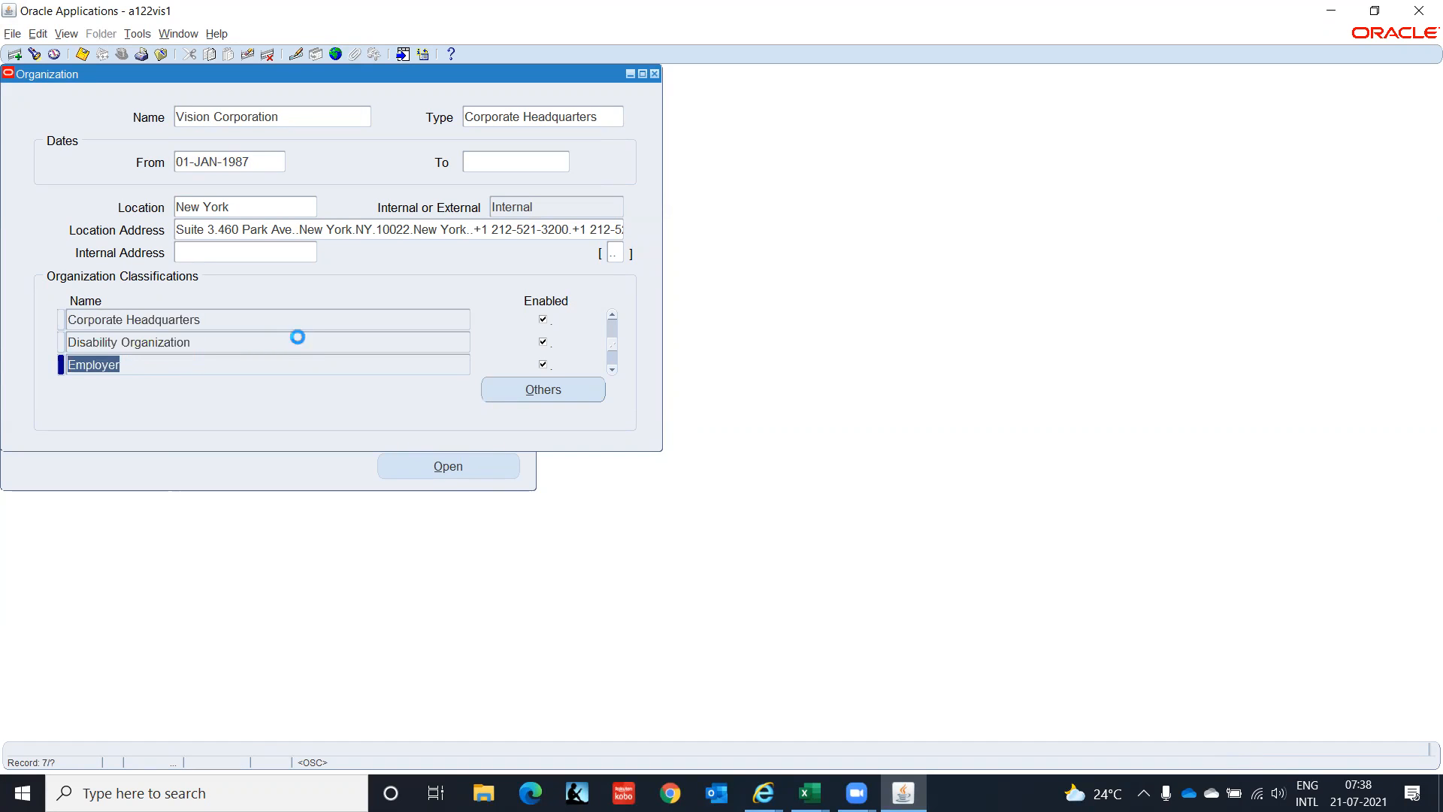
key(Down)
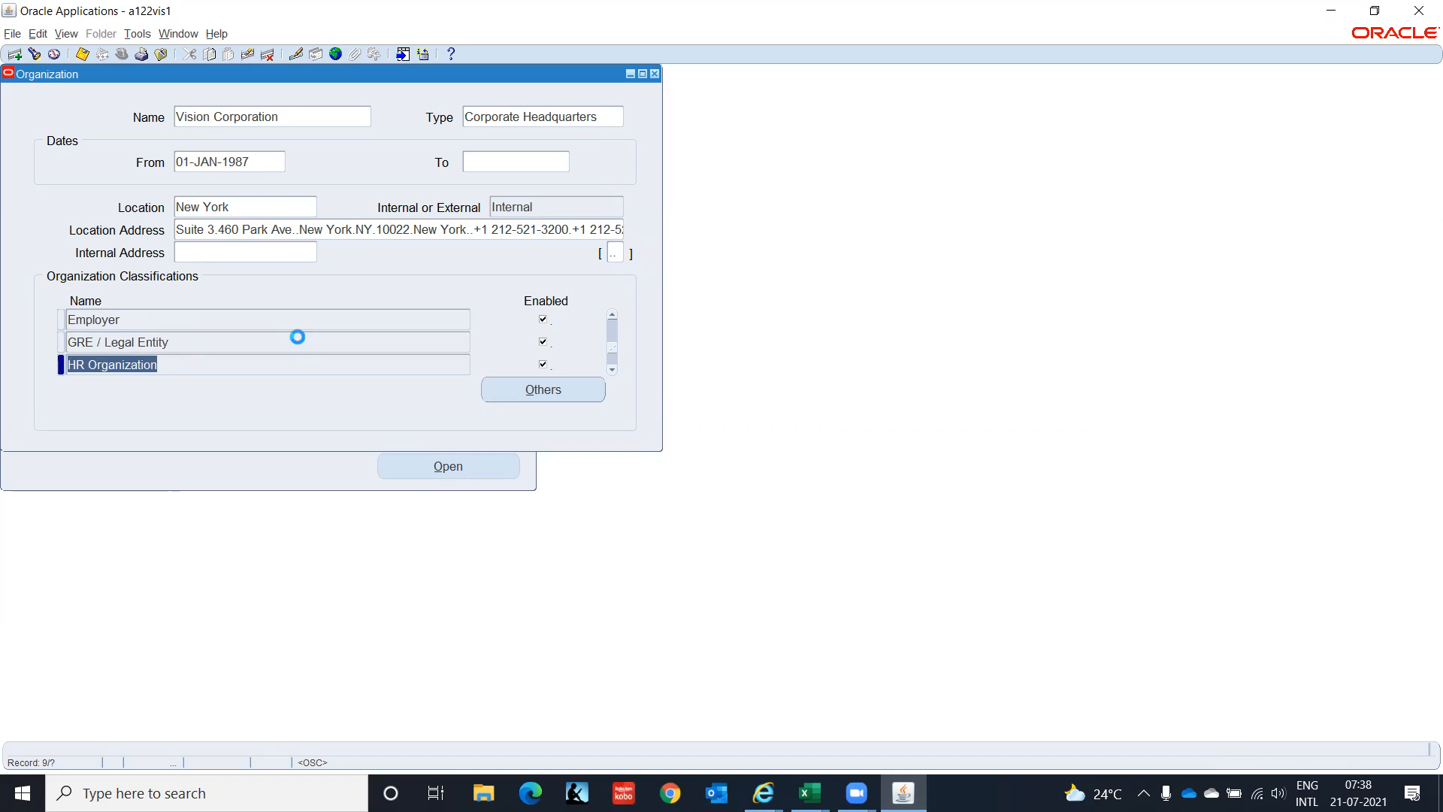
key(Down)
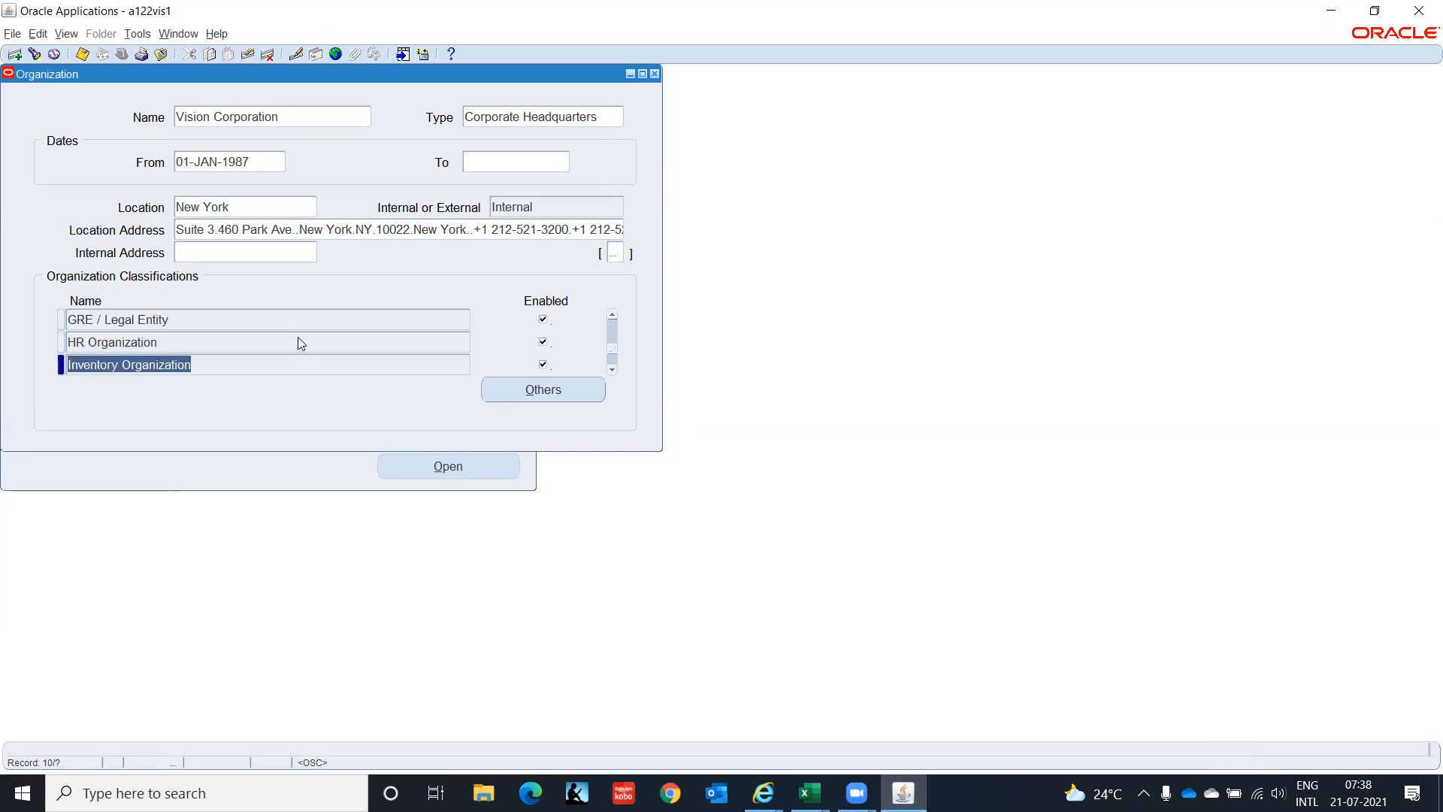
click(570, 394)
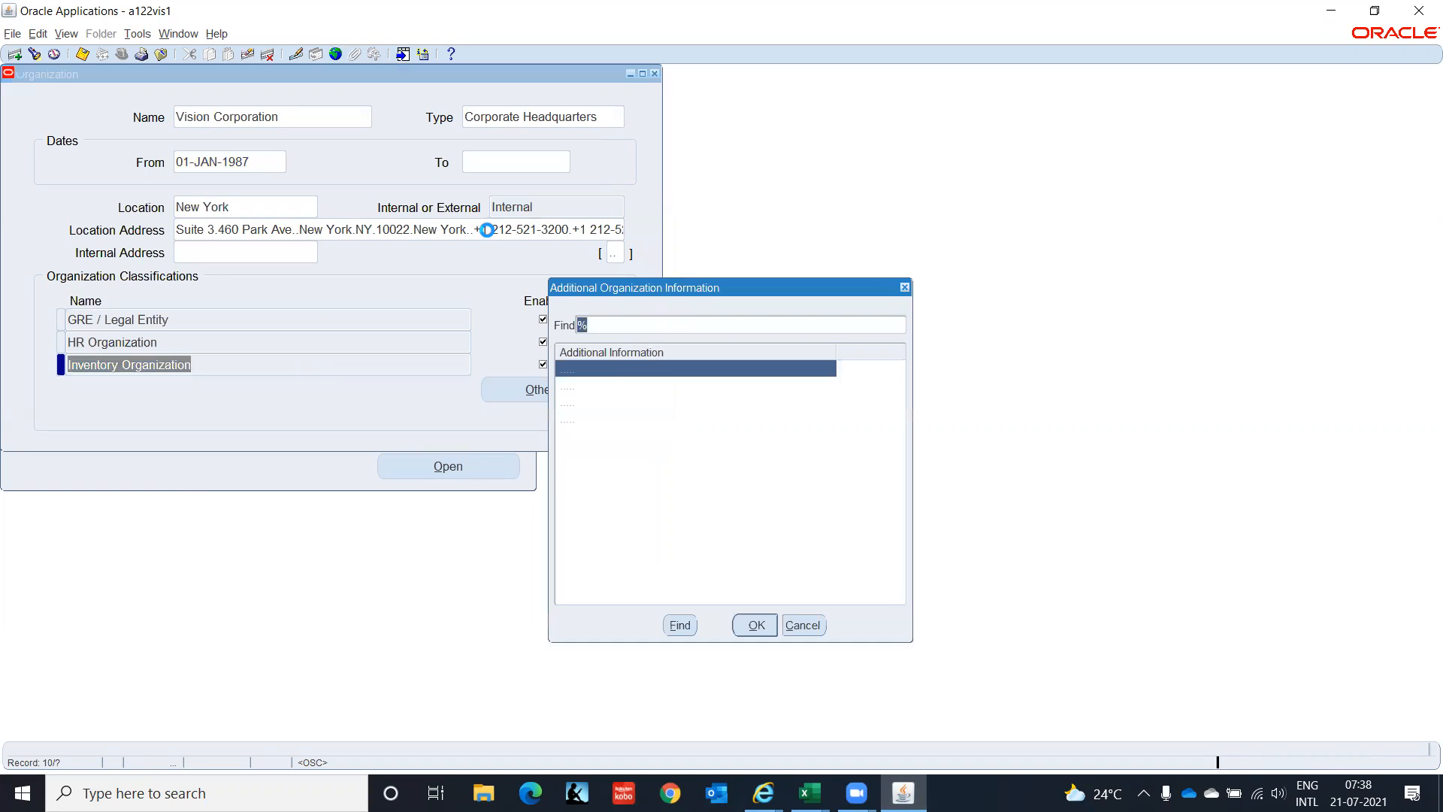
click(640, 403)
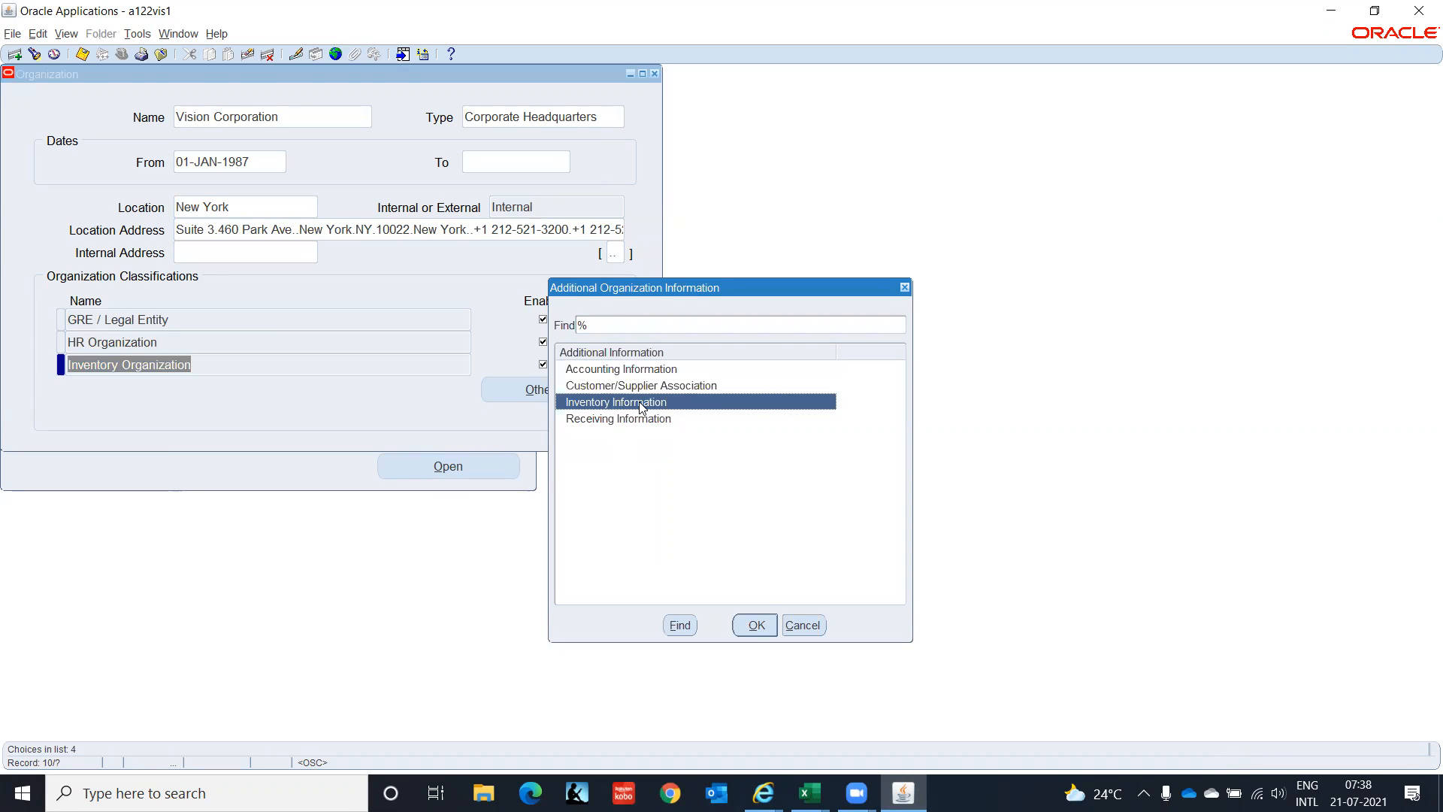
click(754, 627)
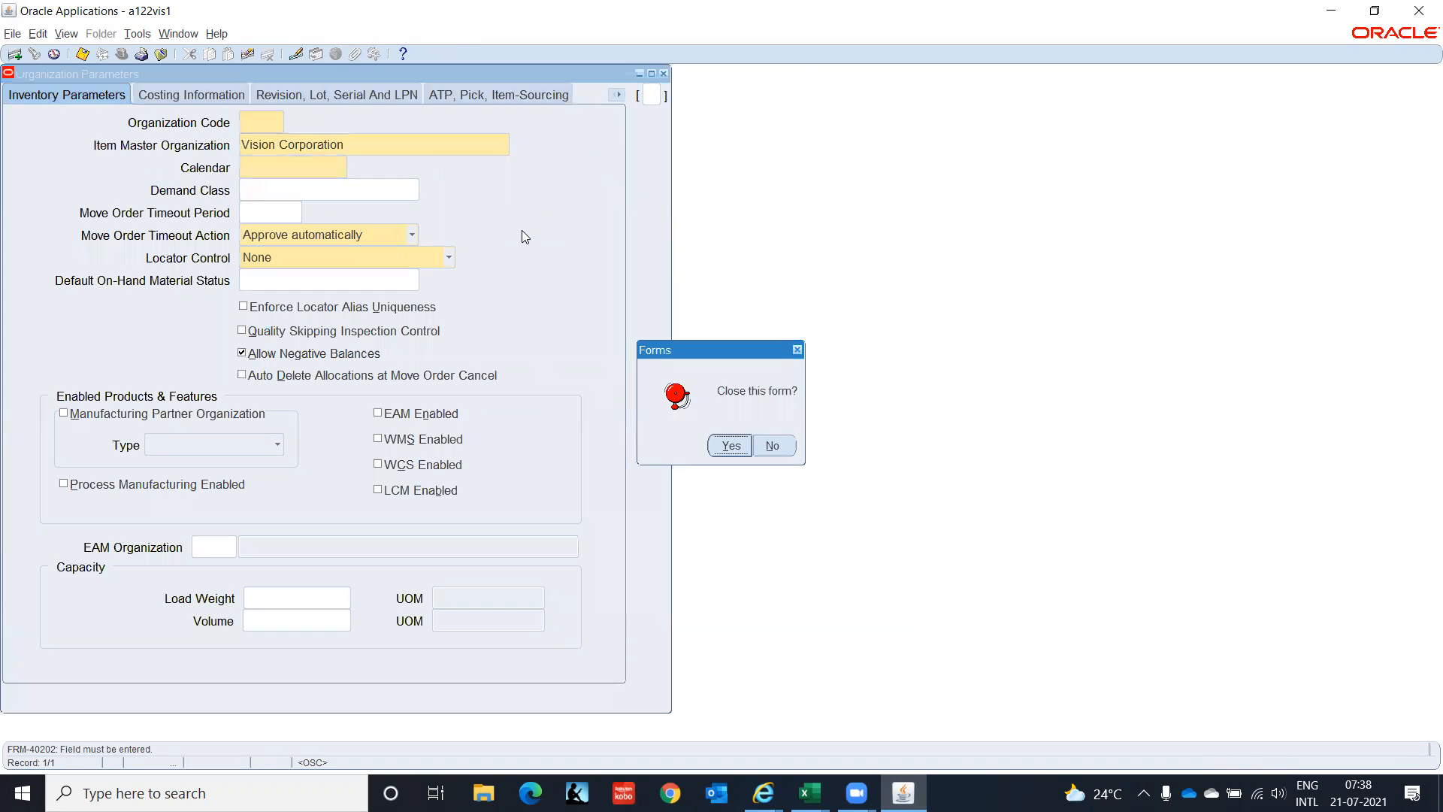
click(728, 448)
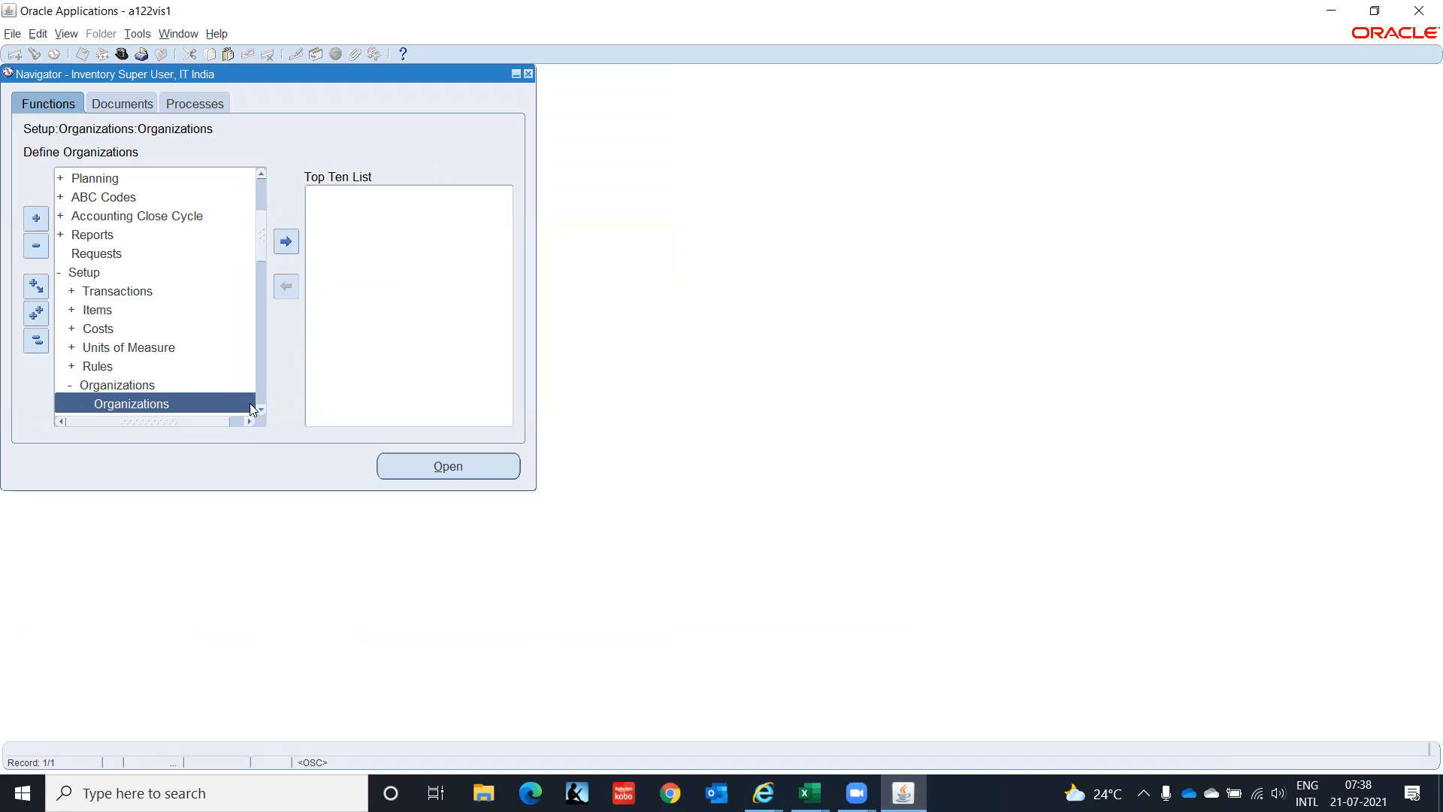
Open Calendars and enter IT Corpo as the new workday calendar's name.
scroll(262, 414, down, 5)
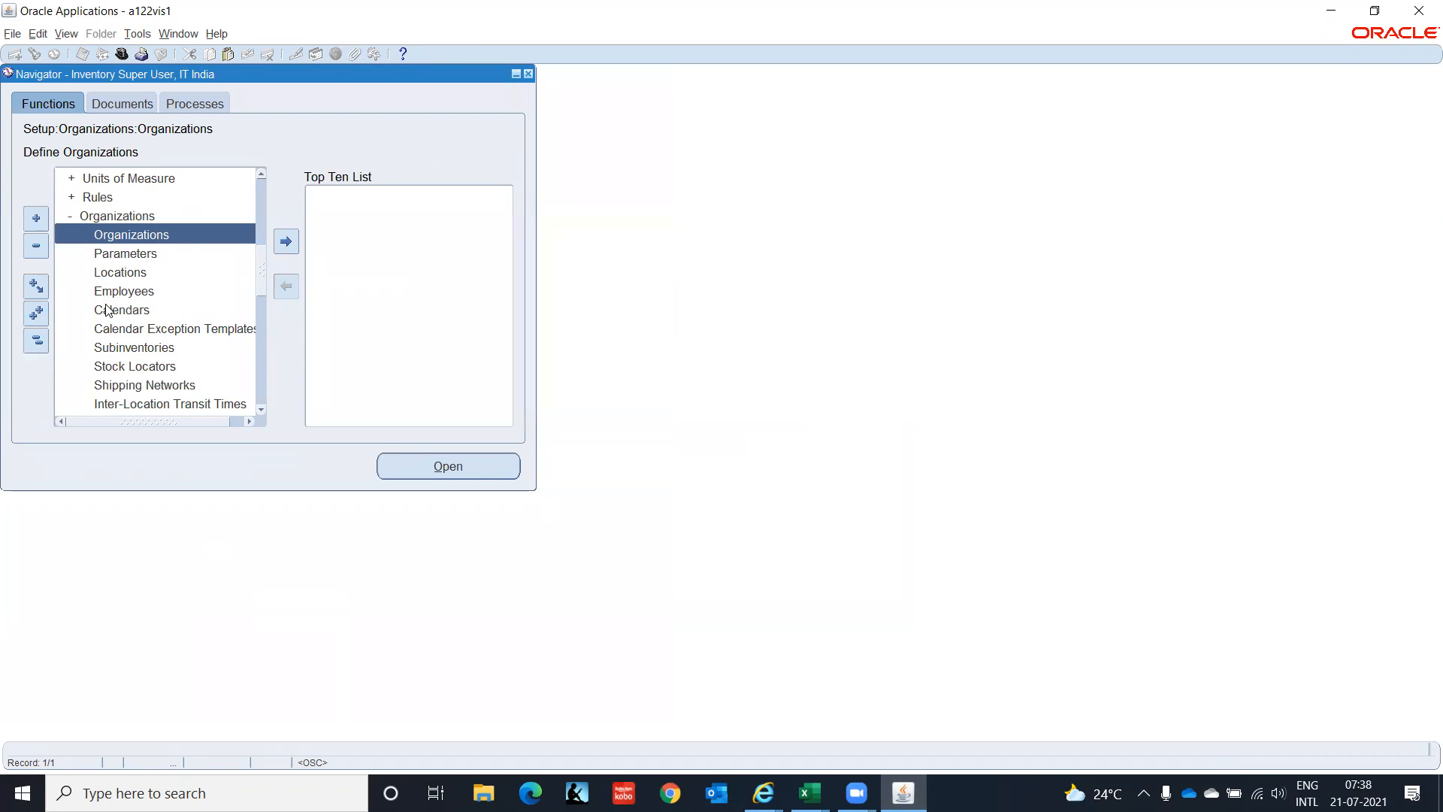
click(107, 309)
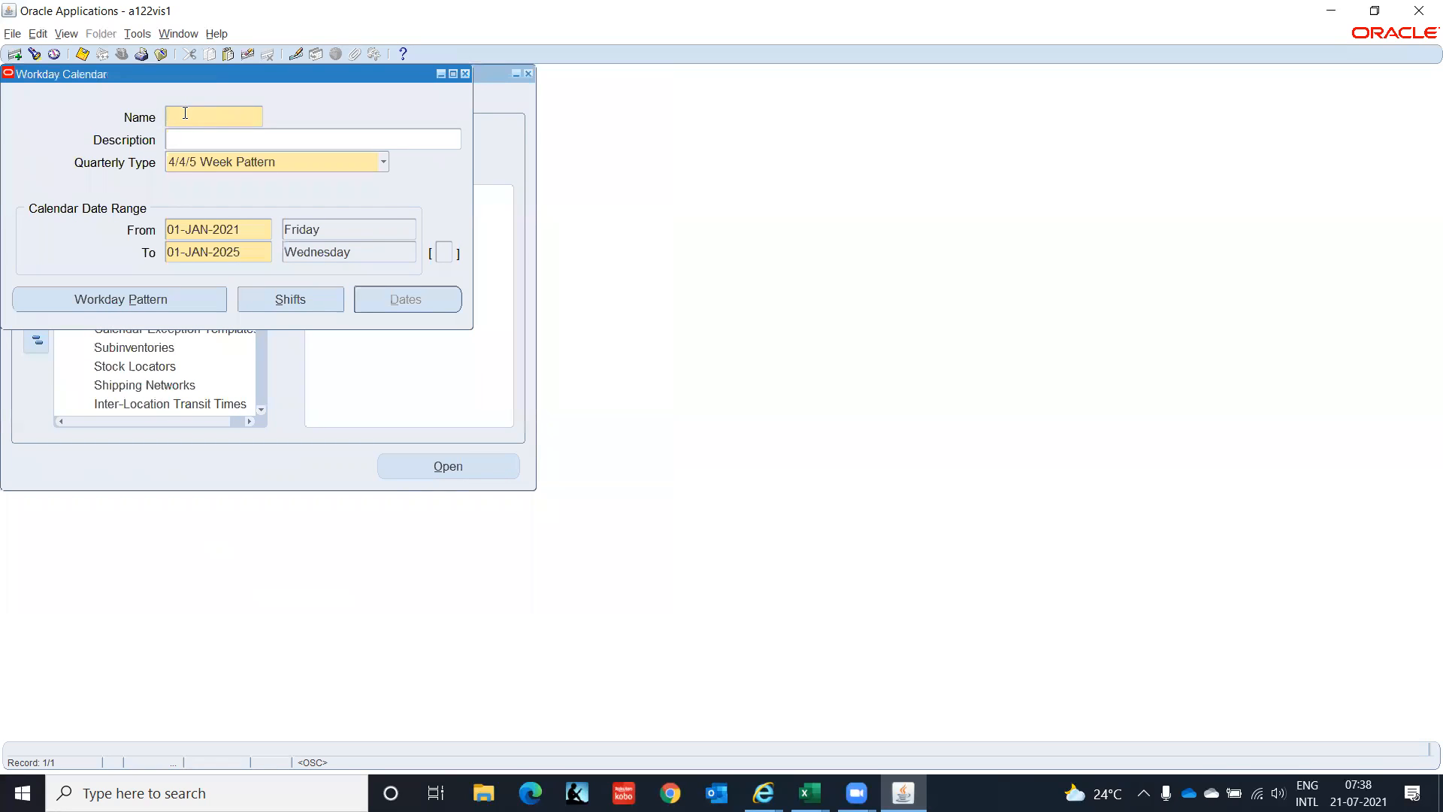
text(IT Corpo)
key(Tab)
key(Tab)
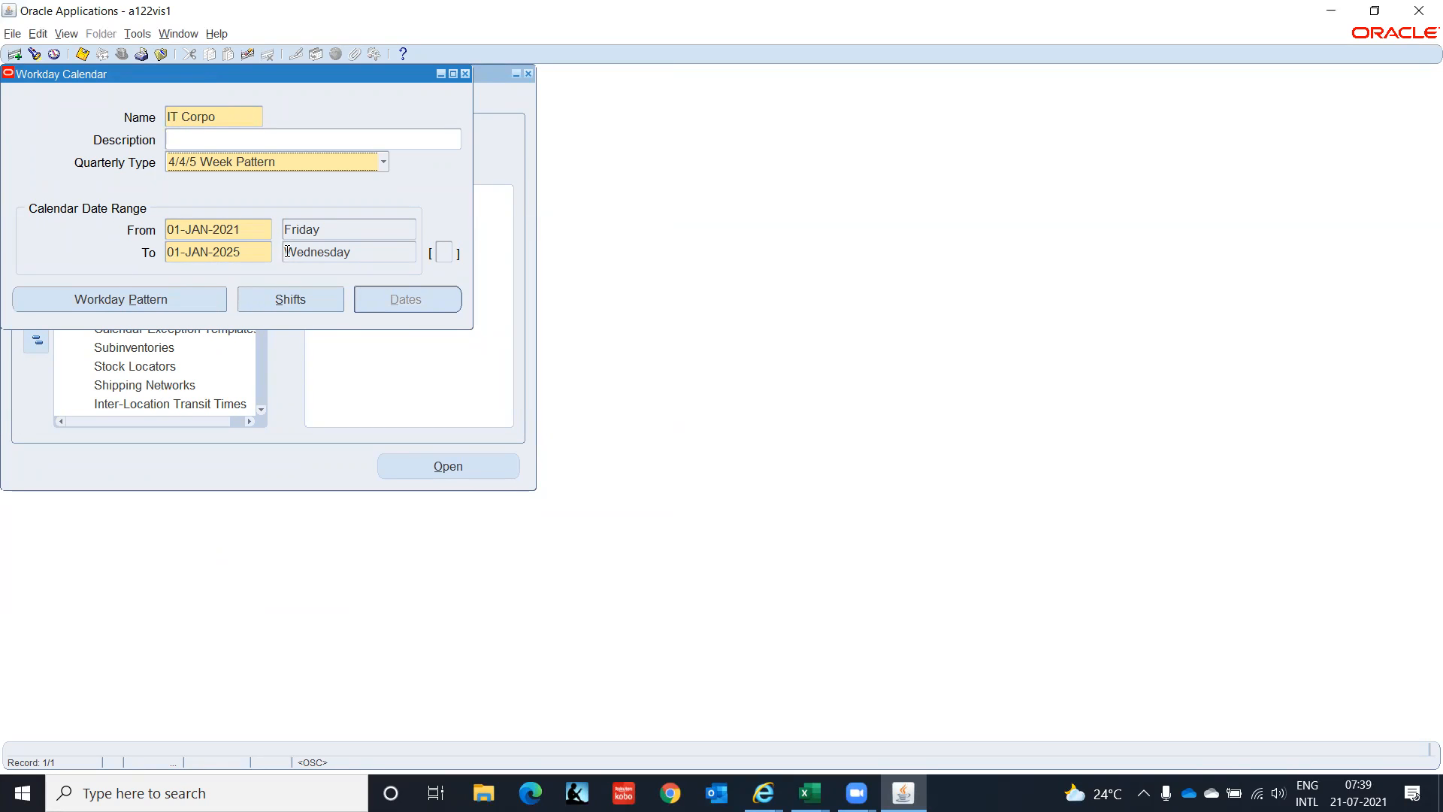
Give IT Corpo a workday pattern of sequence 1, 9 days on, 6 days off, and save it.
click(101, 302)
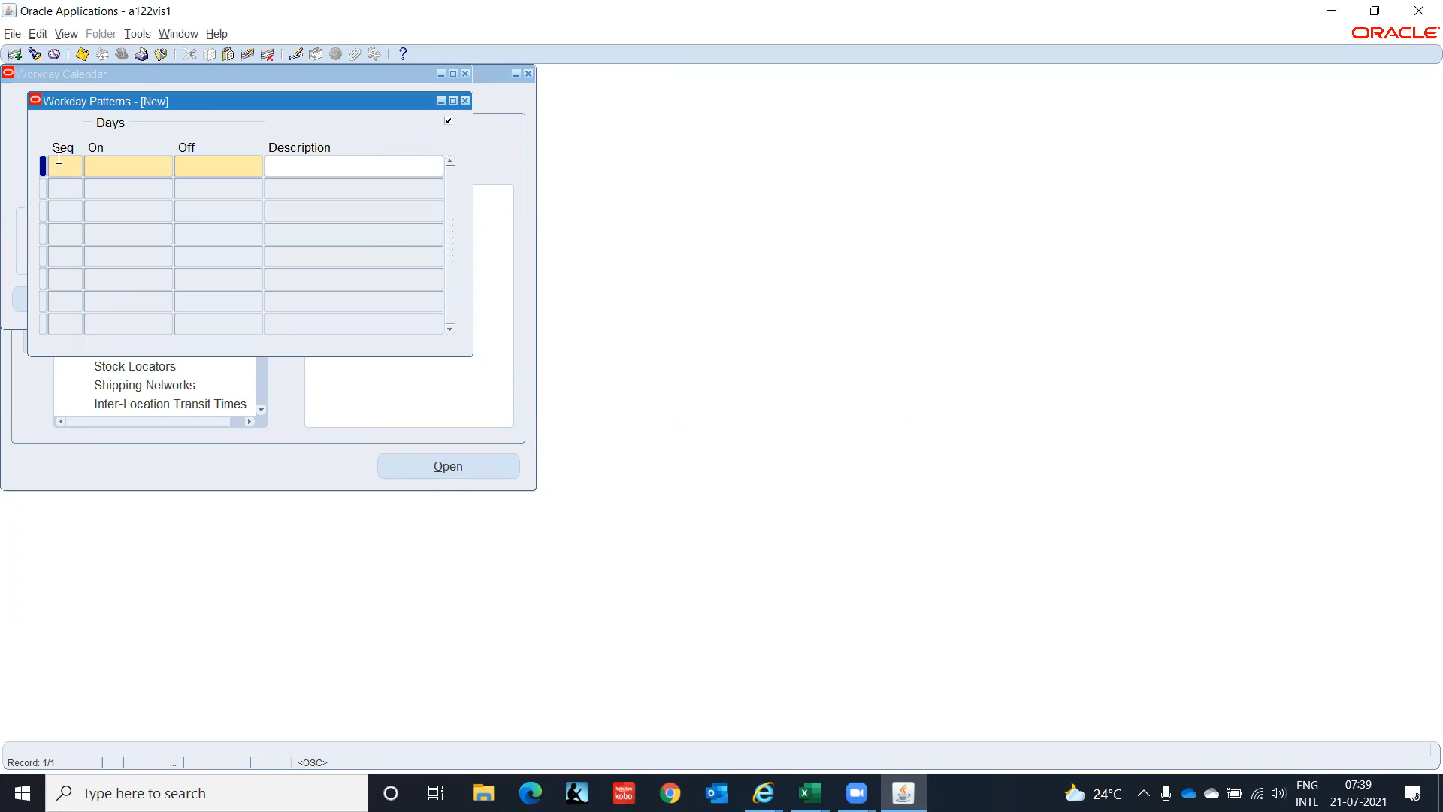
text(1)
key(Tab)
text(09)
key(Tab)
text(6)
click(352, 170)
key(ctrl+s)
click(465, 102)
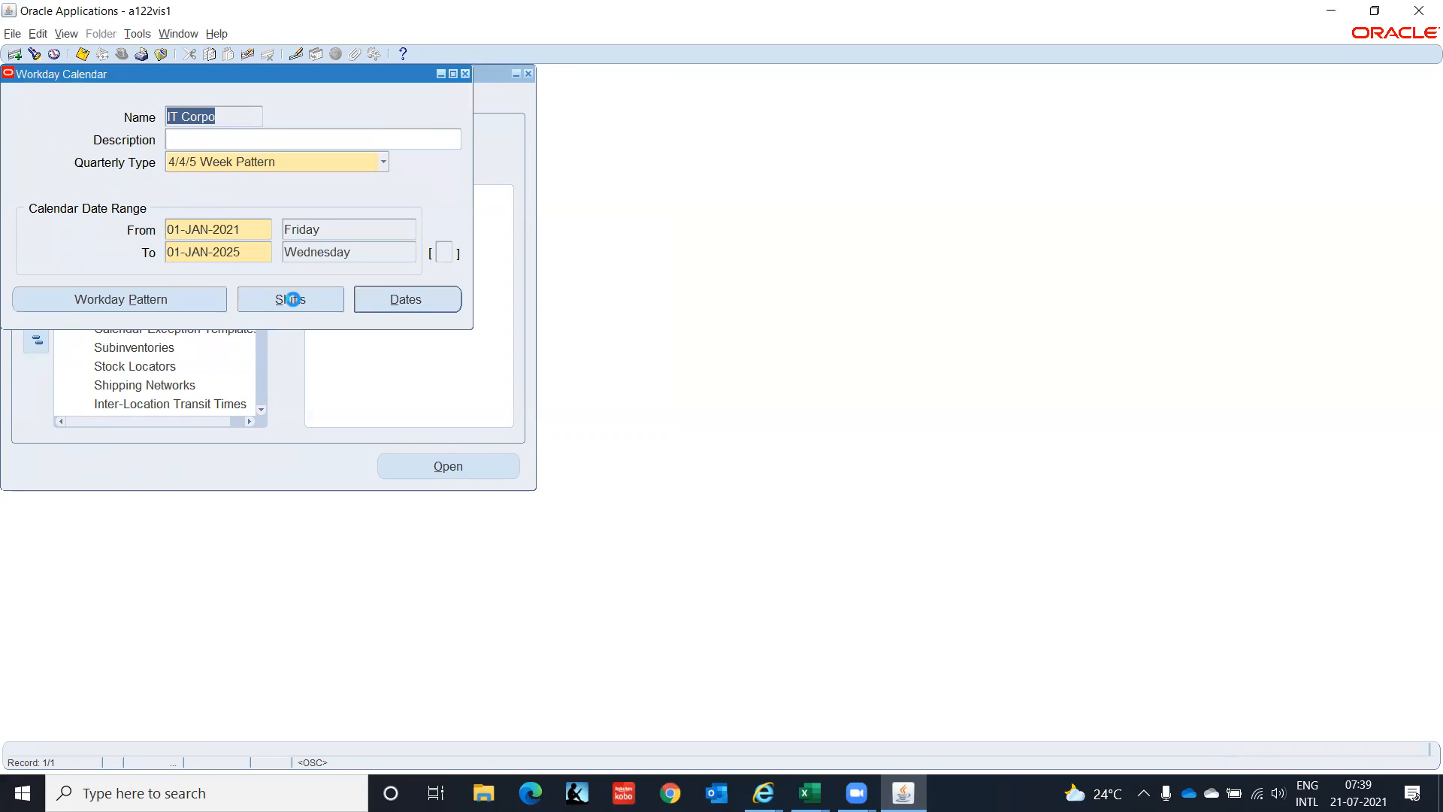
Add shift number 1 with the description General to IT Corpo.
click(293, 300)
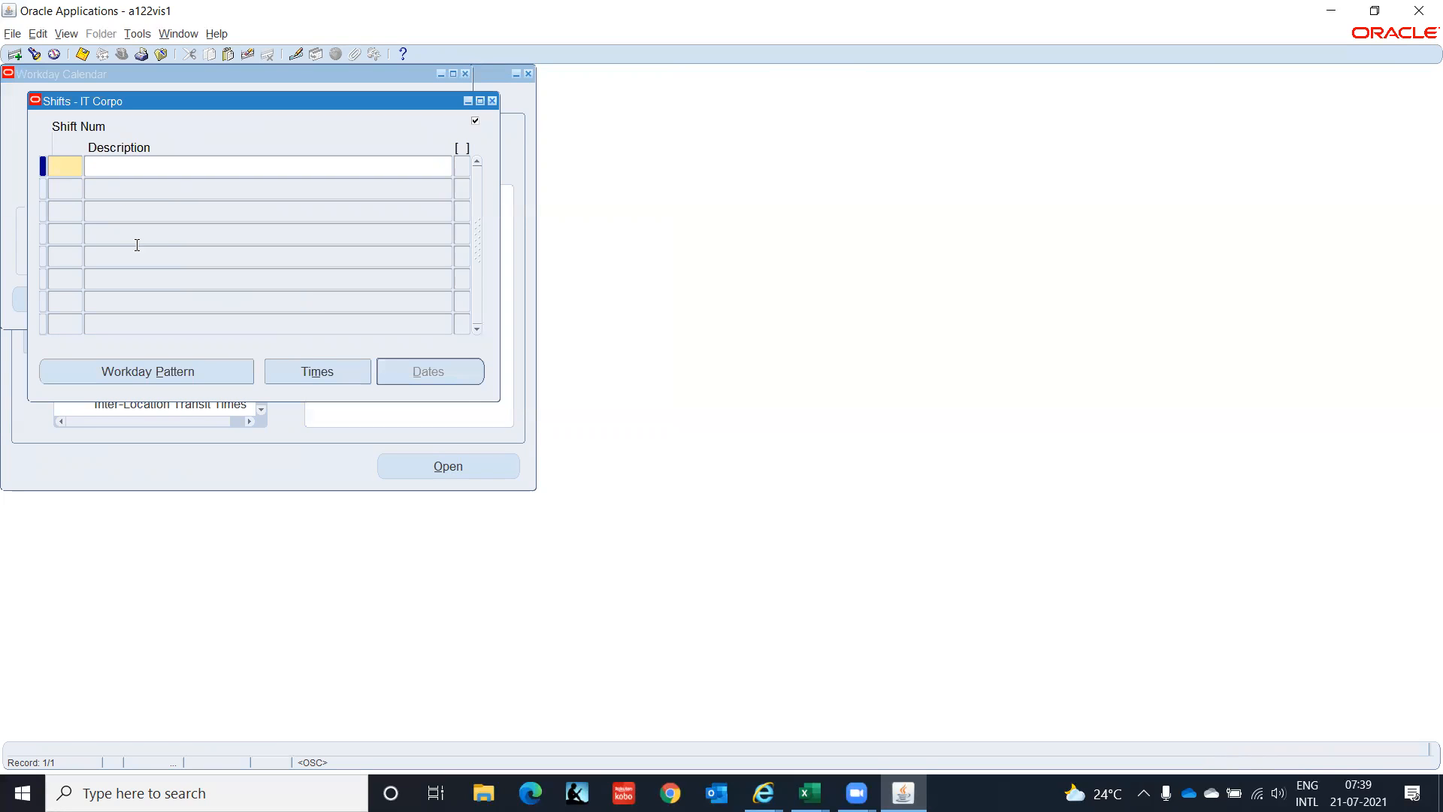
text(1)
key(Tab)
text(General)
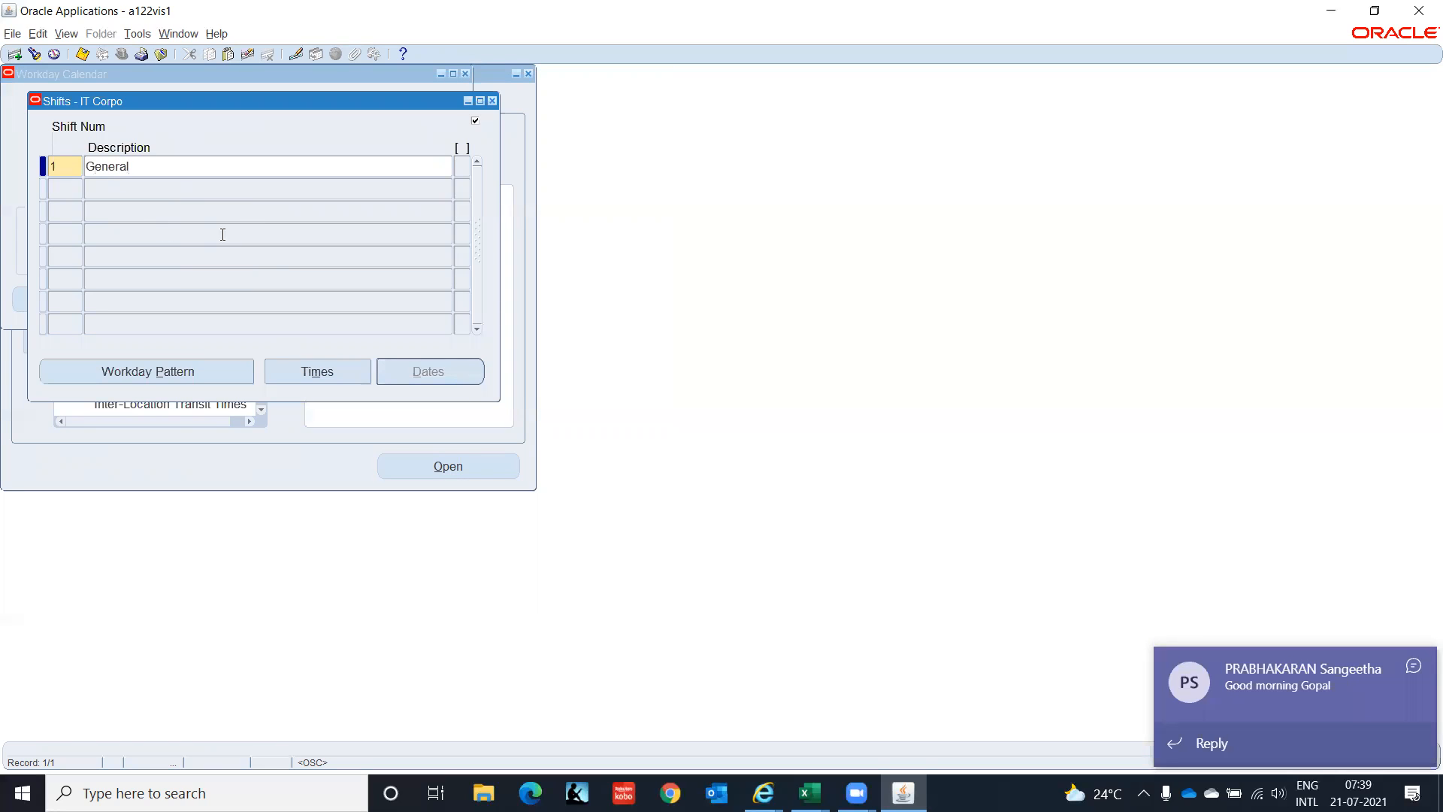
Set shift 1's start time to 09:00:00 and stop time to 06:00:00, and save.
key(Tab)
key(Tab)
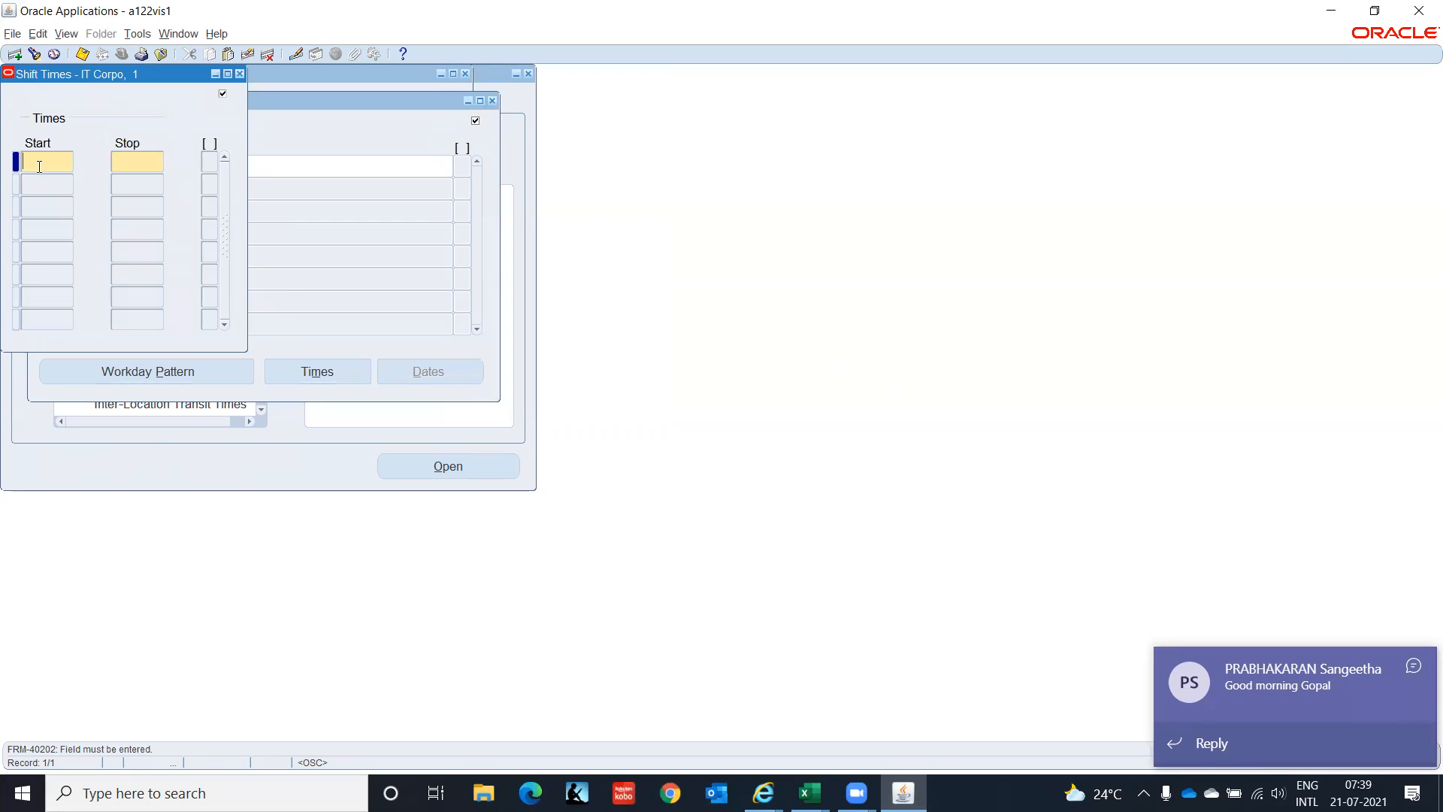
text(9)
key(Tab)
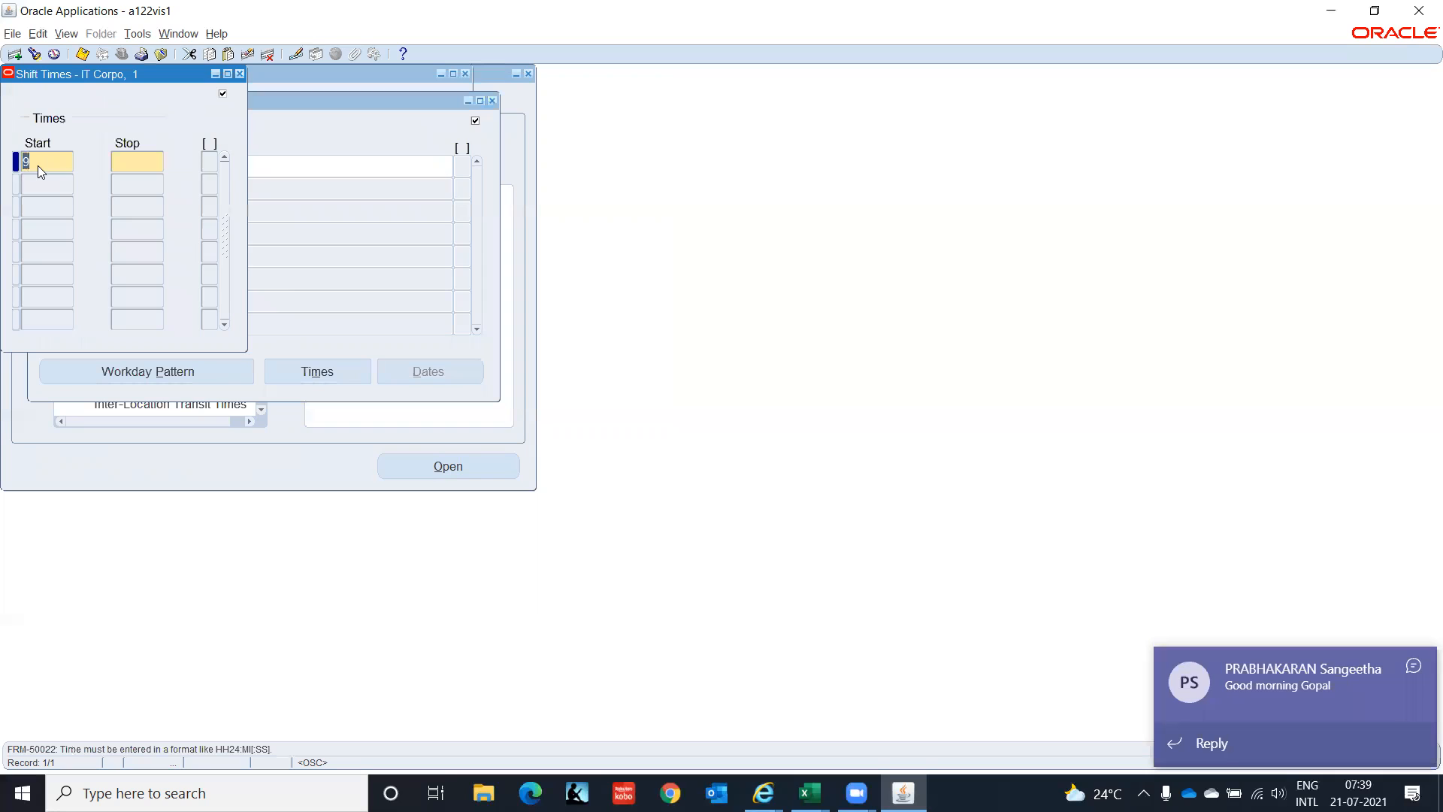
click(37, 165)
text(:00:00)
key(Tab)
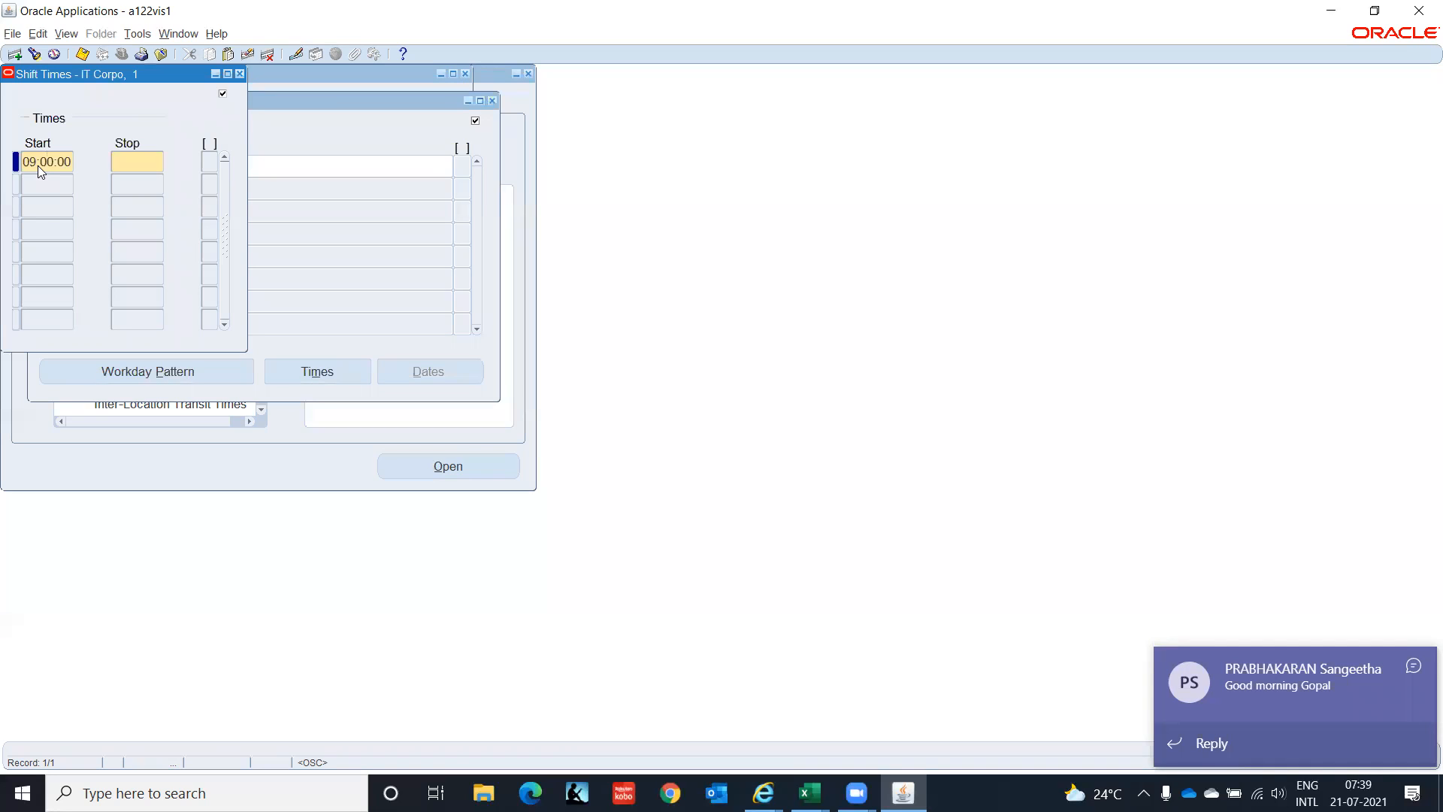
text(6:00)
key(Down)
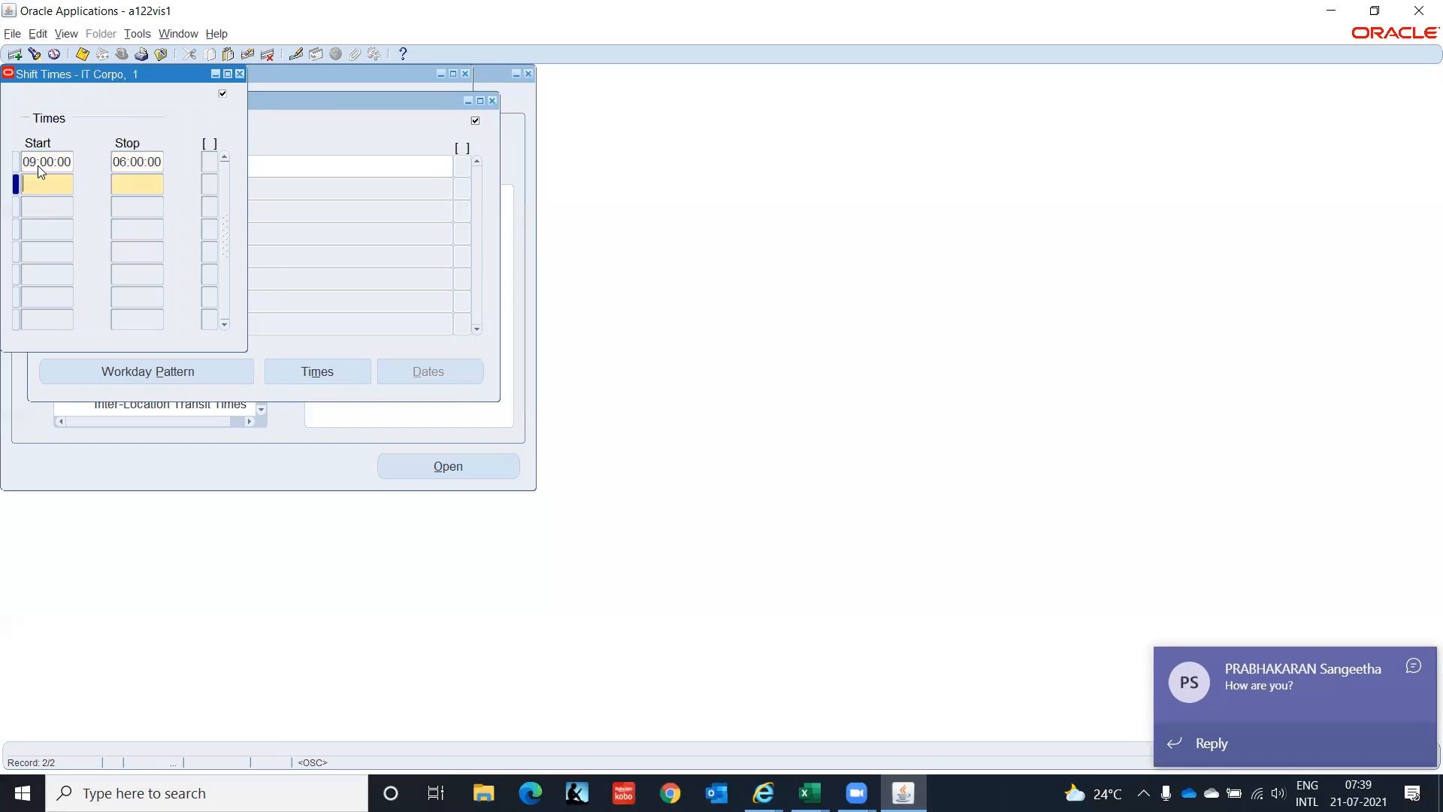
click(68, 160)
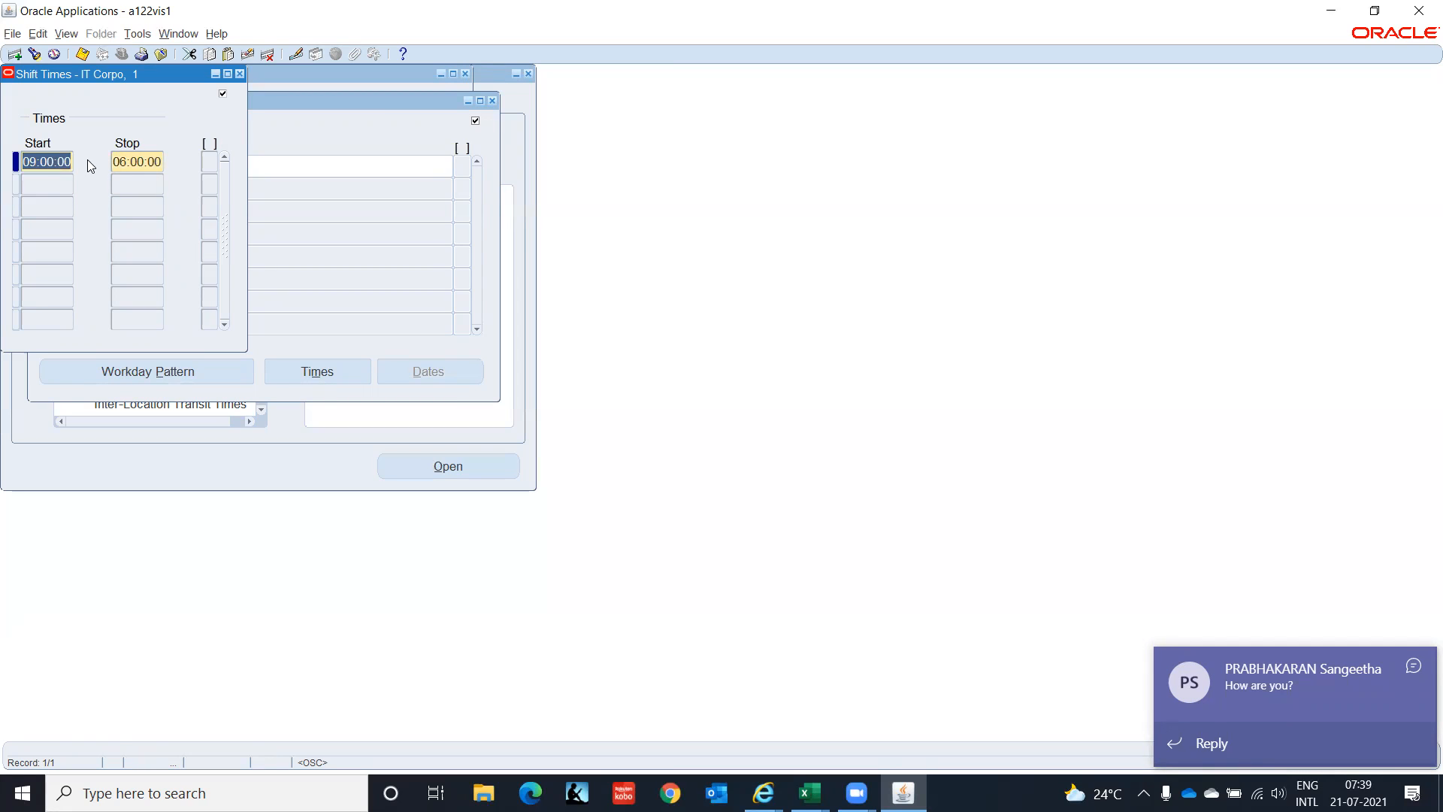
key(ctrl+s)
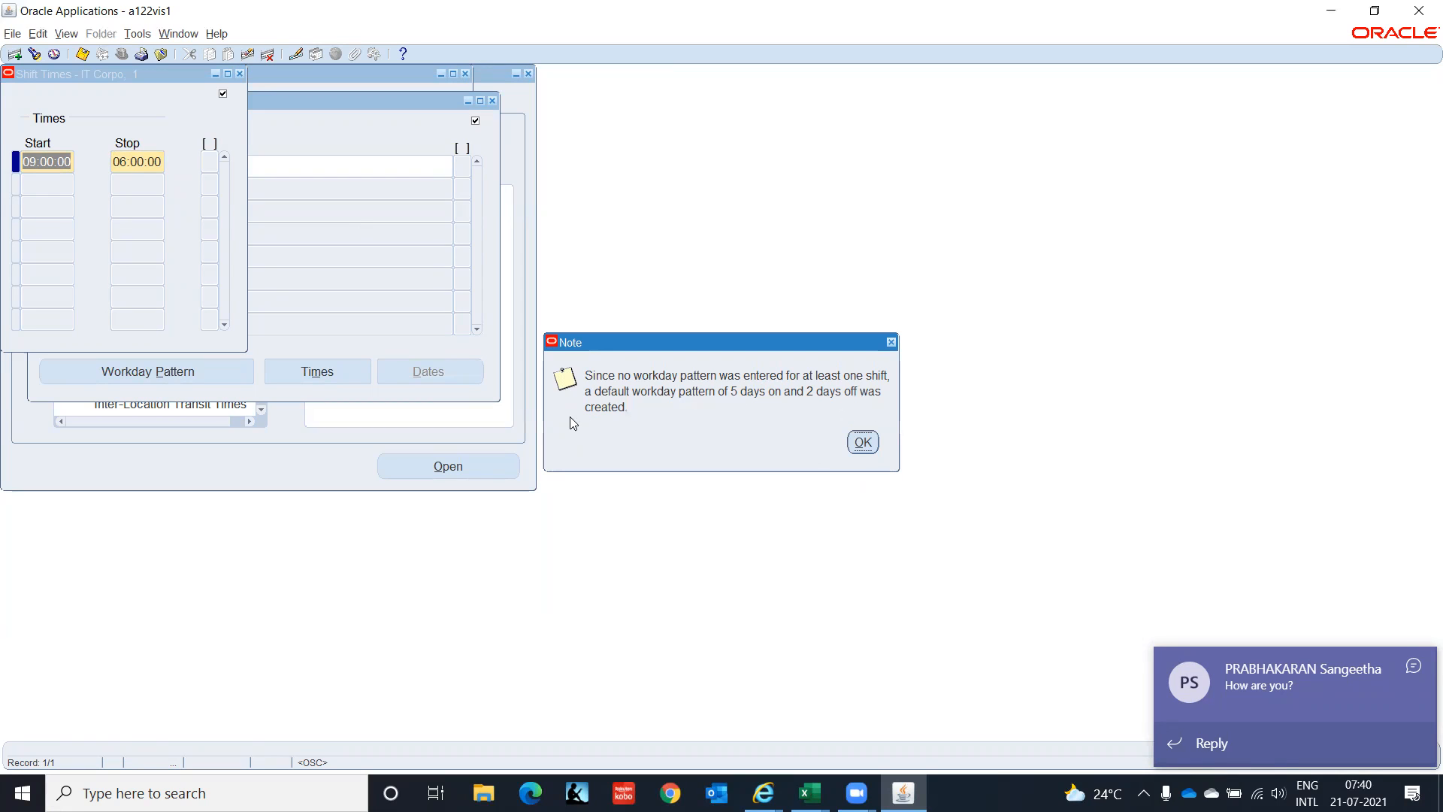
Dismiss the default pattern note, close Shift Times and Shifts, and review IT Corpo's dates.
click(862, 442)
click(241, 76)
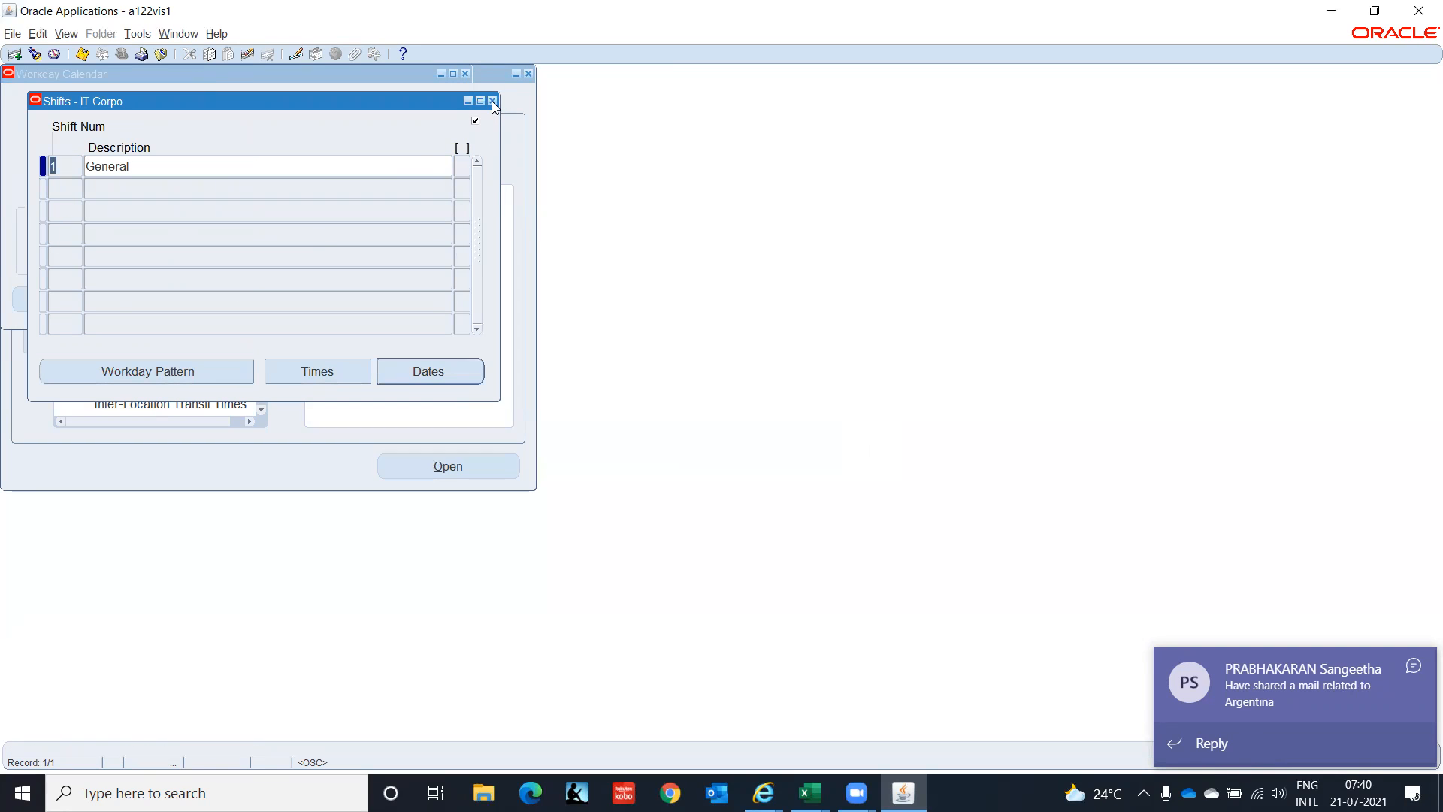
click(492, 101)
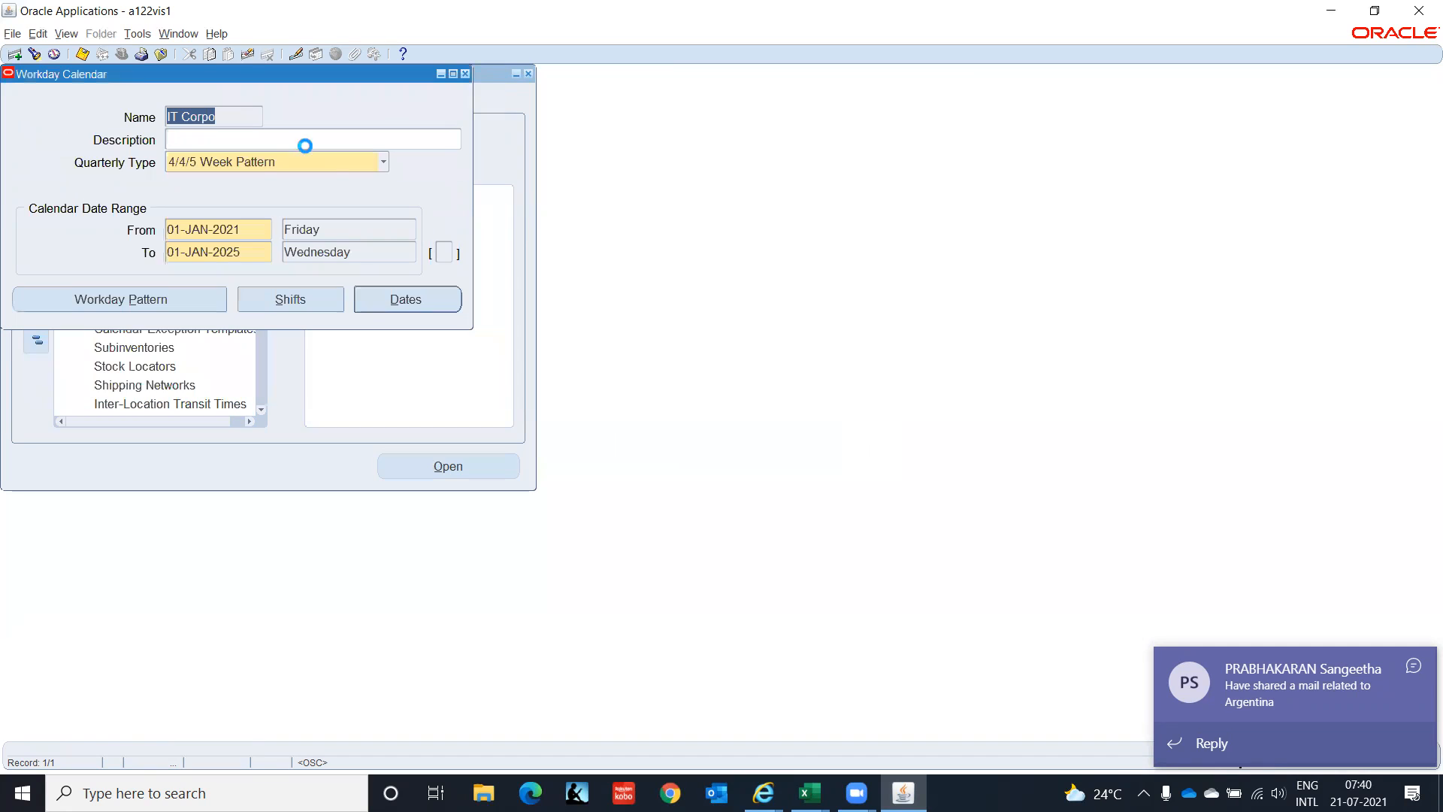
click(384, 301)
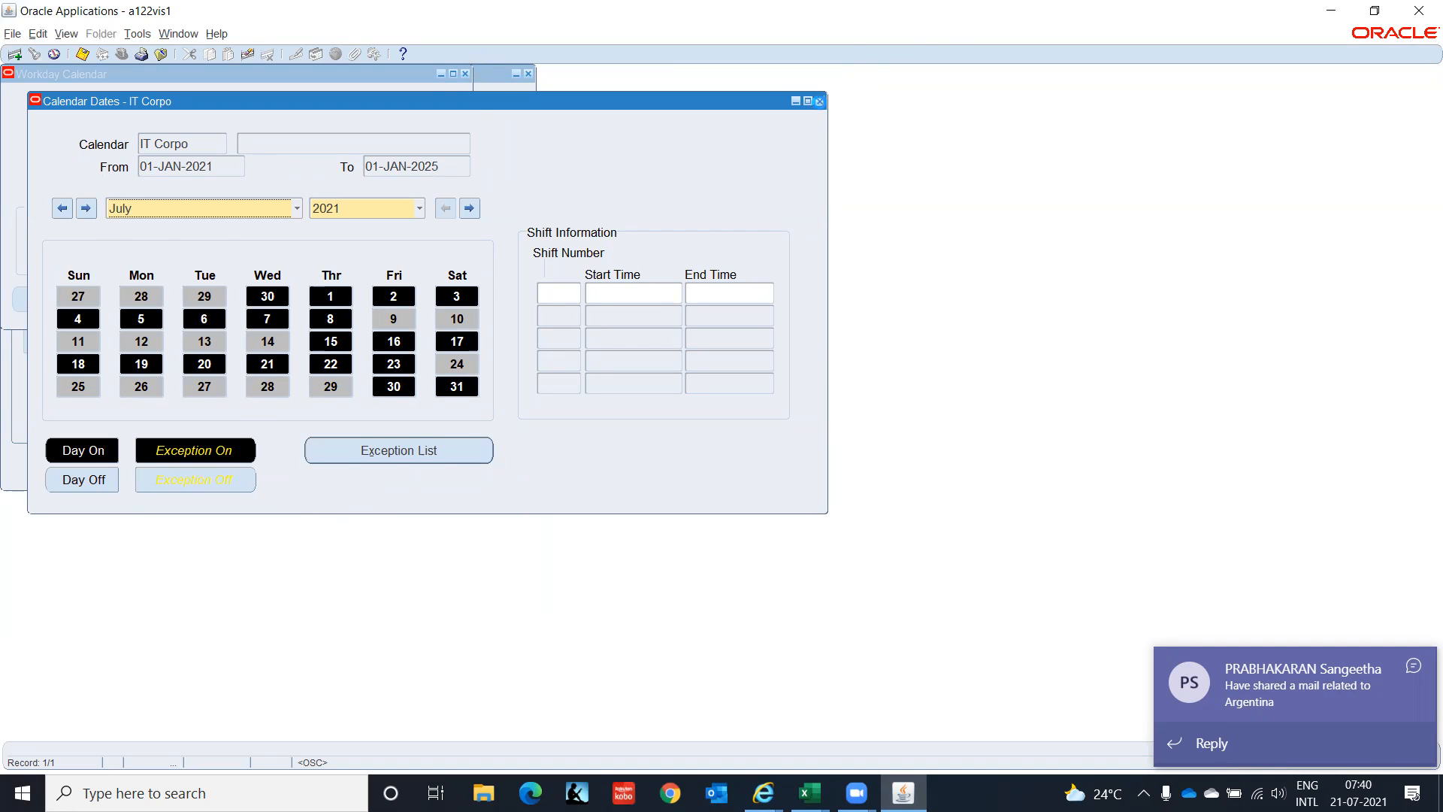
click(820, 101)
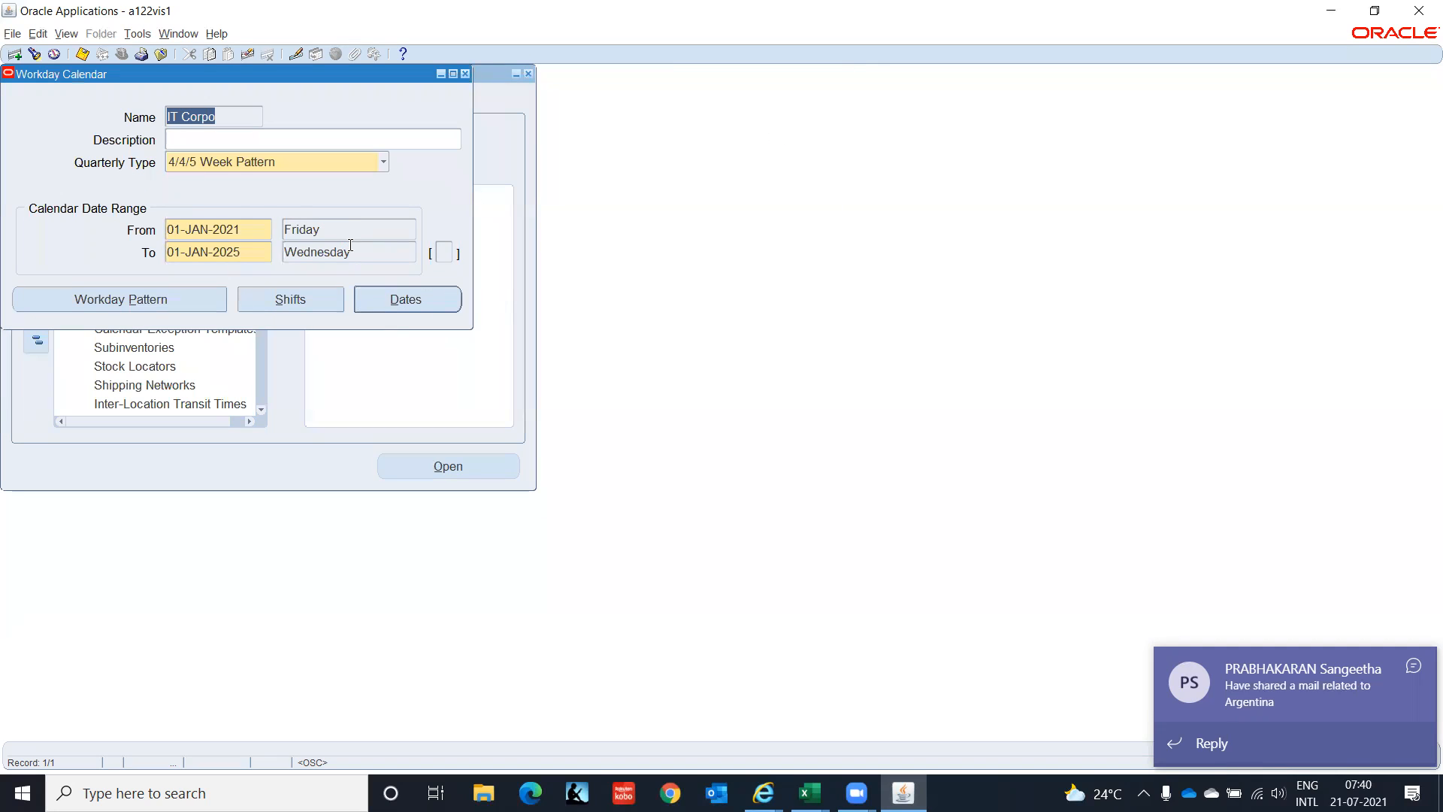
Save the calendar, close the Workday Calendar form, and acknowledge the rebuild note.
key(ctrl+s)
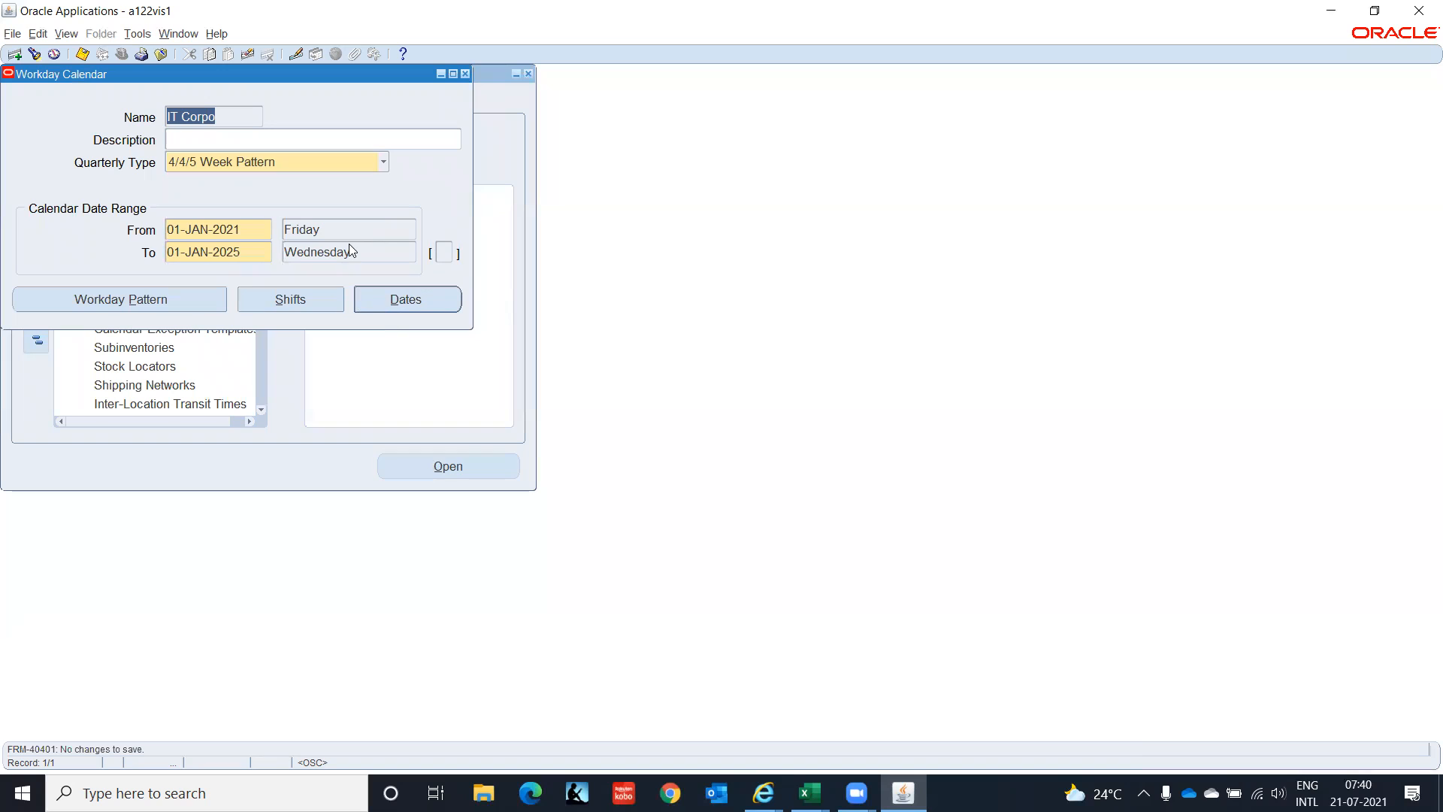
click(139, 35)
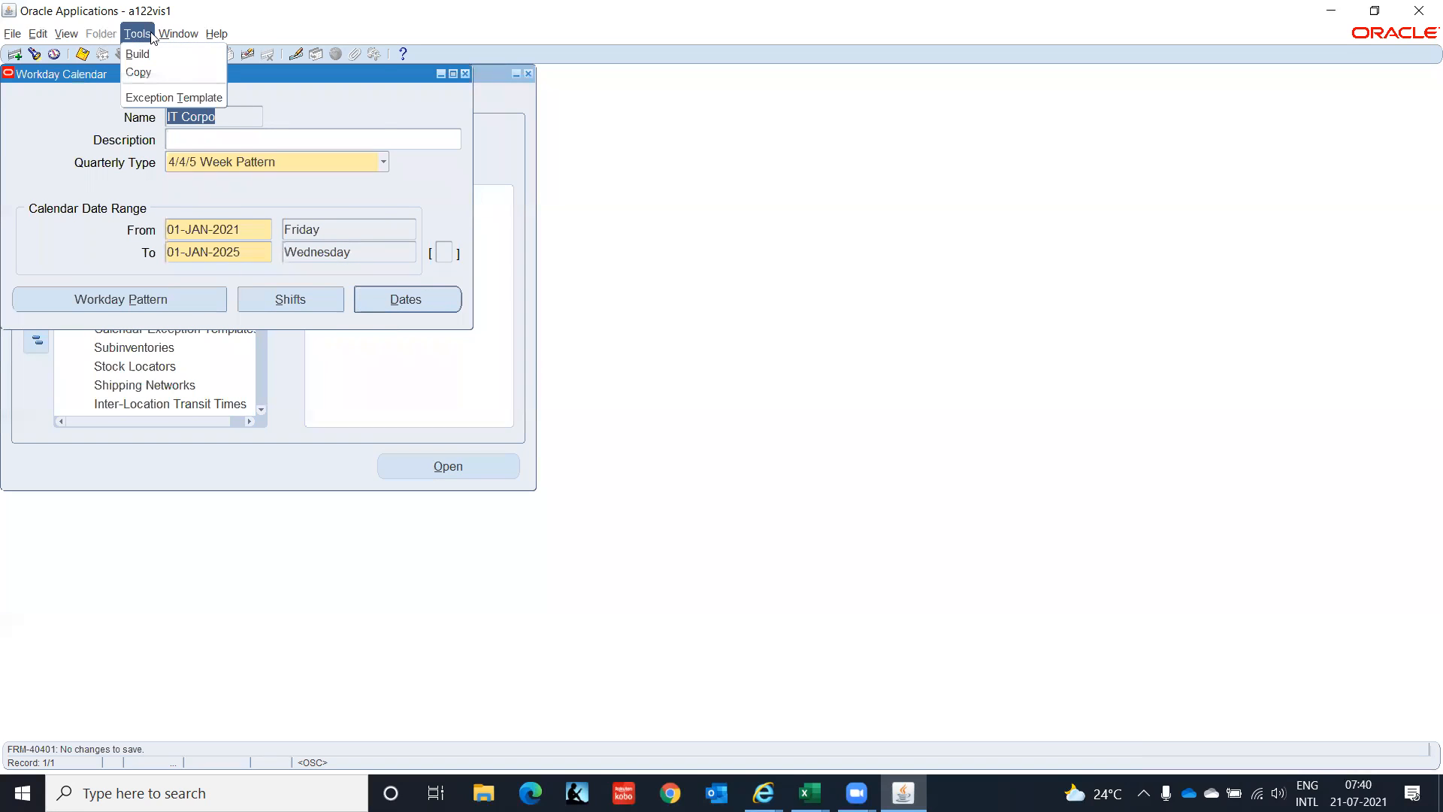
click(168, 38)
mouse_move(66, 35)
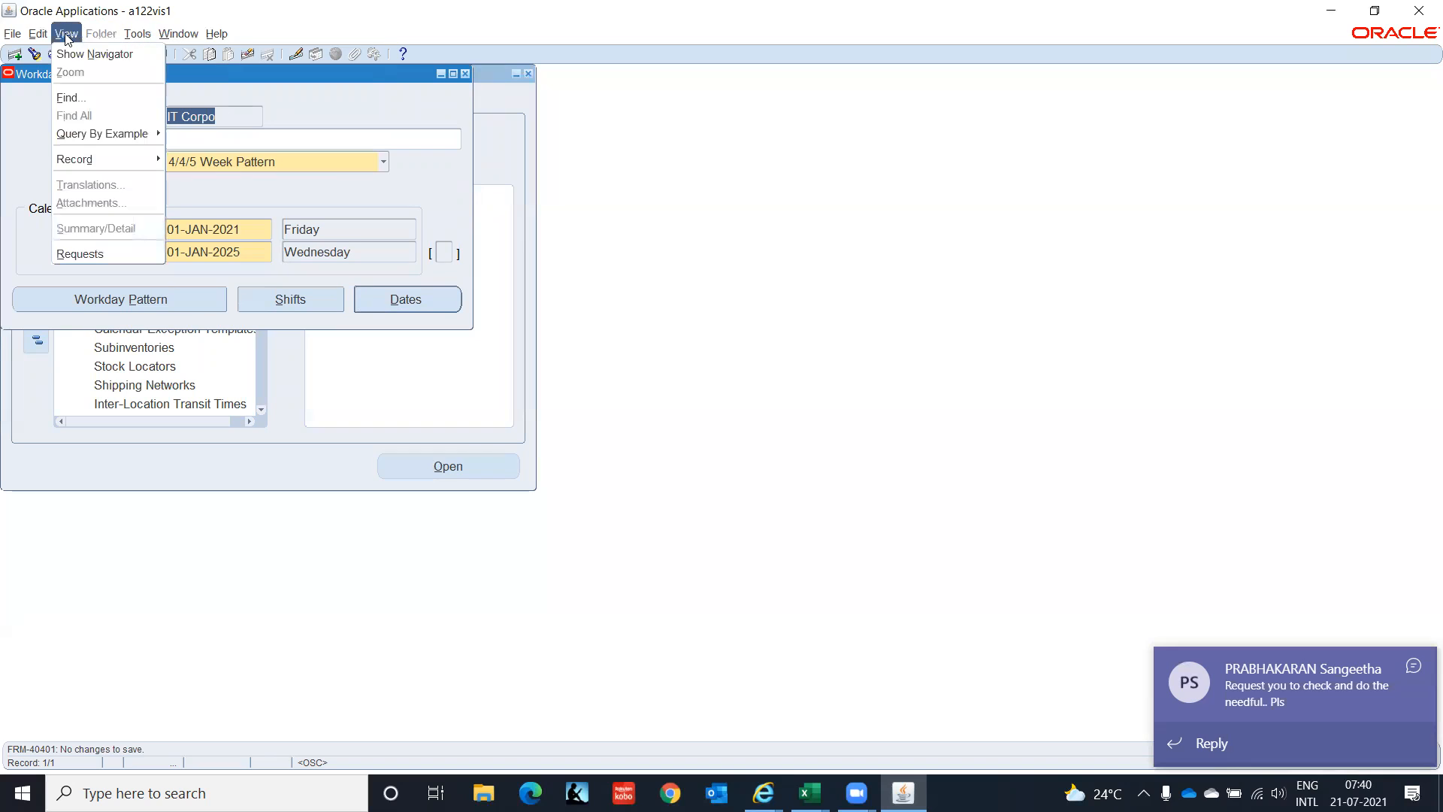
click(341, 176)
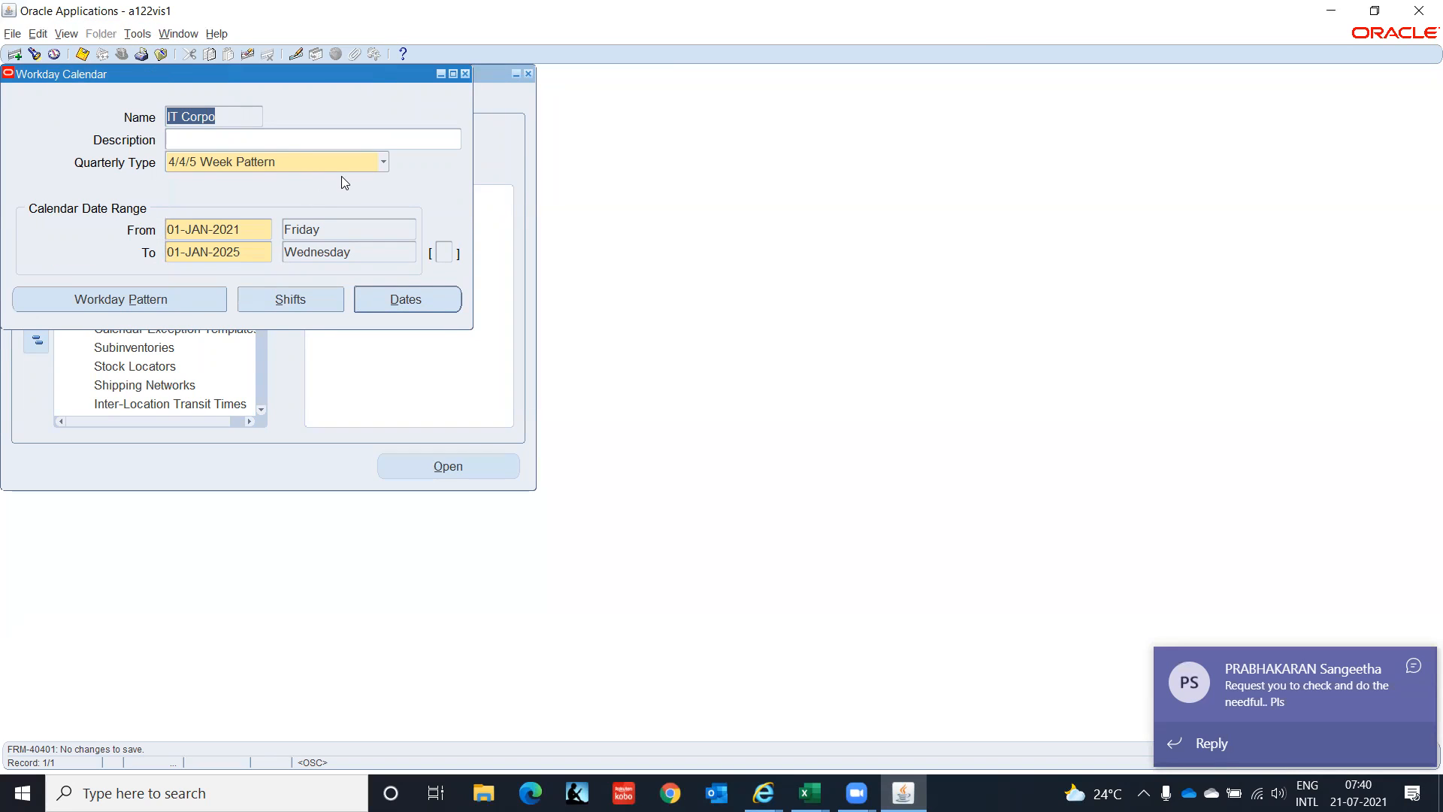
click(466, 75)
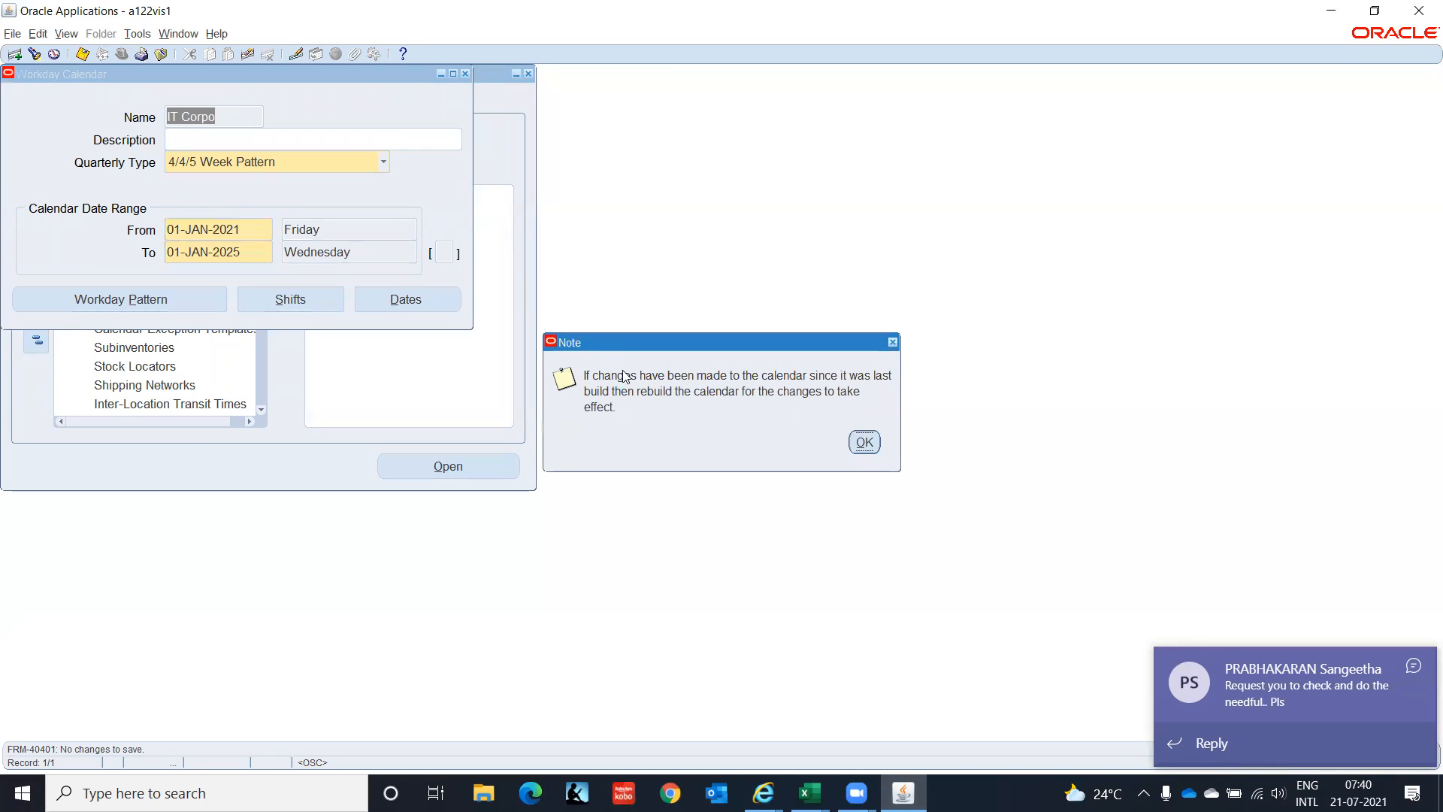
click(866, 443)
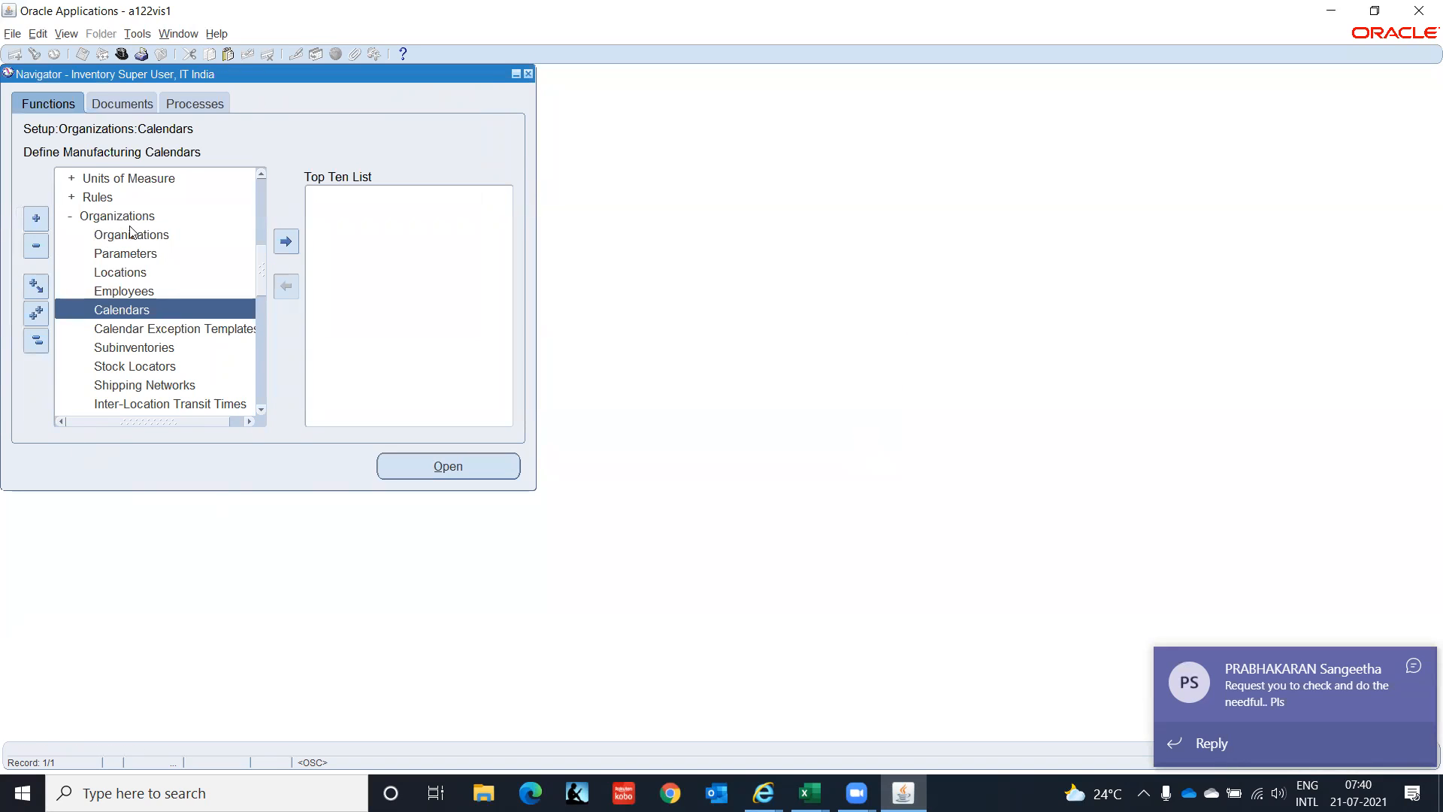
Query IT Private Limited(IO) in Organizations using IT% and open its Inventory Information.
click(132, 234)
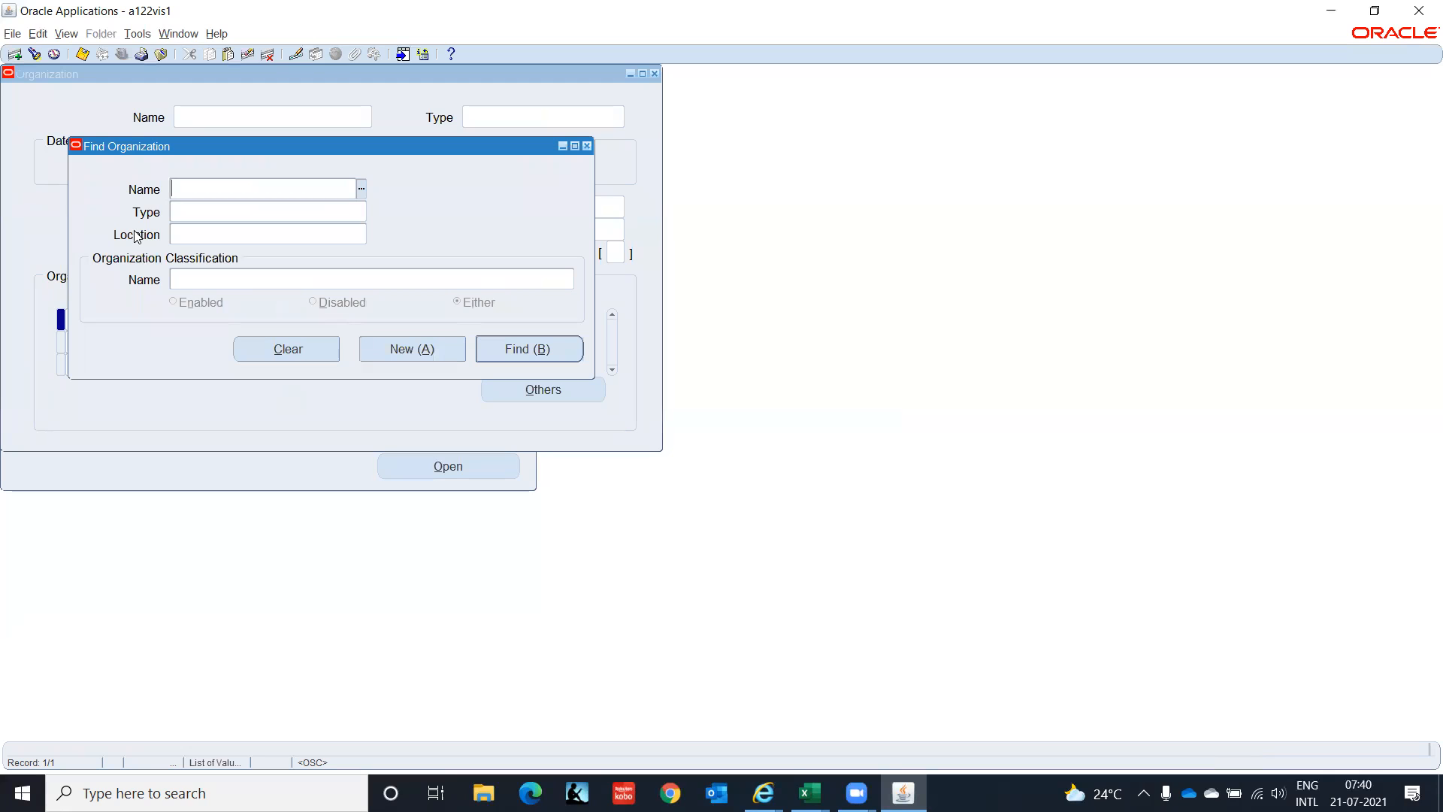
text(IT%)
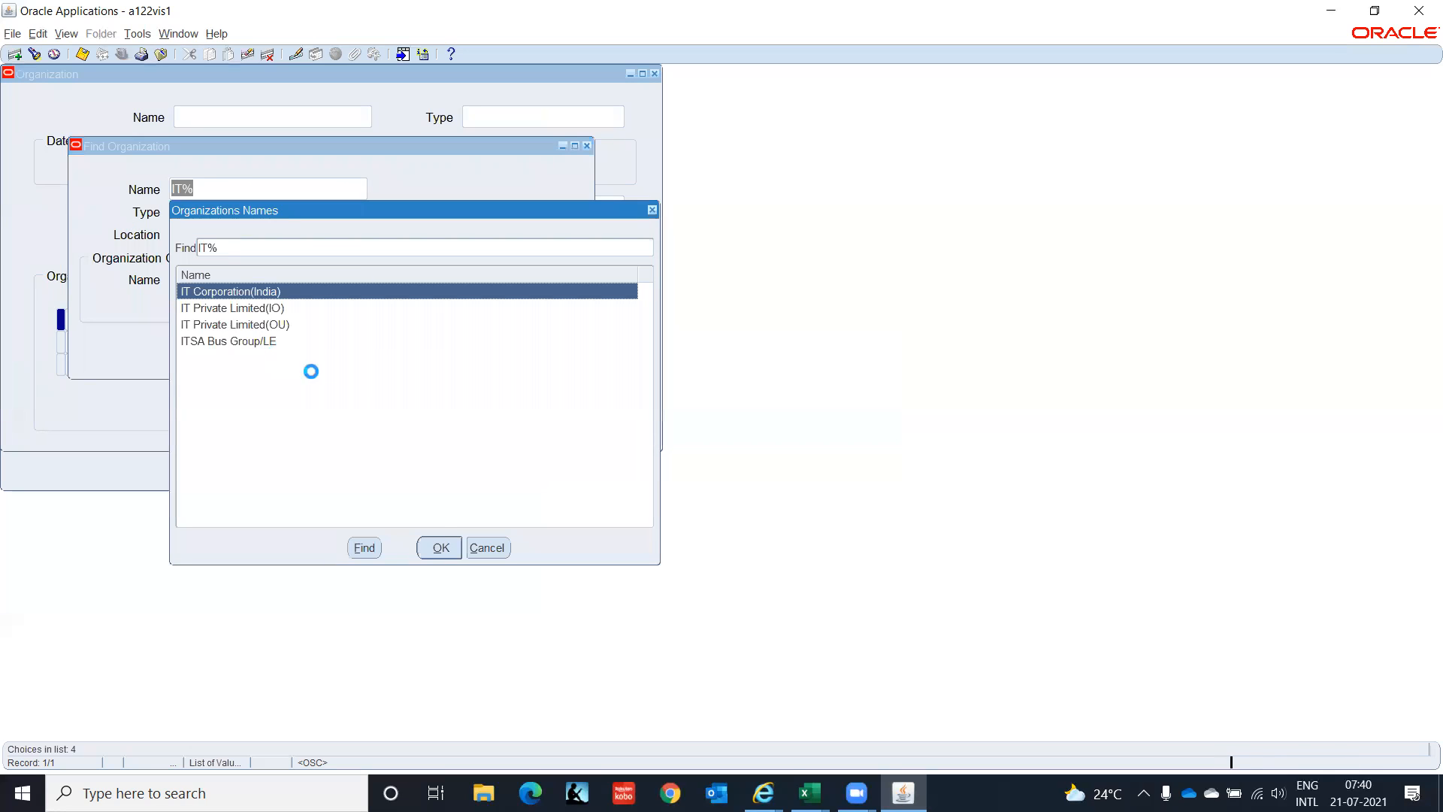
click(274, 311)
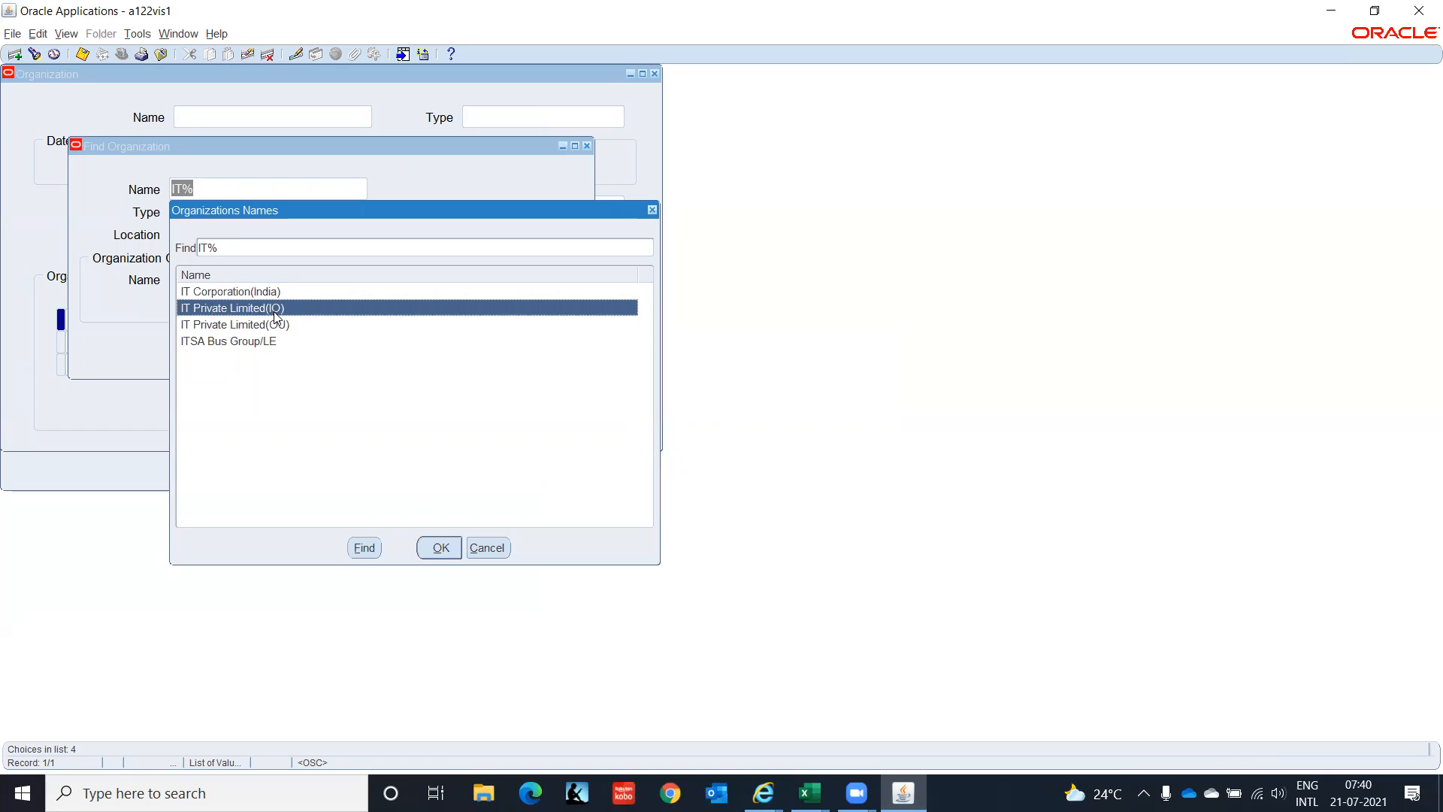
click(441, 548)
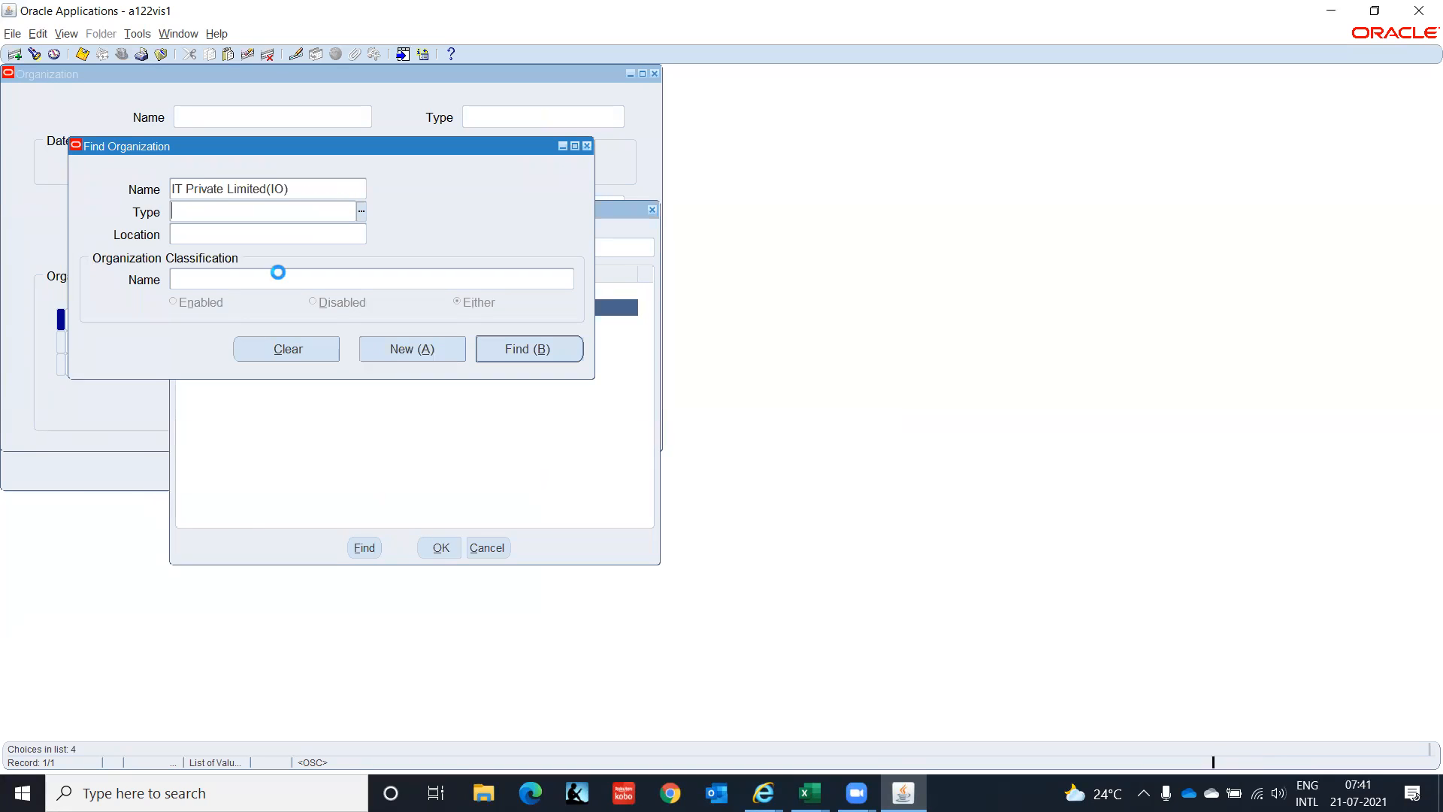
click(523, 351)
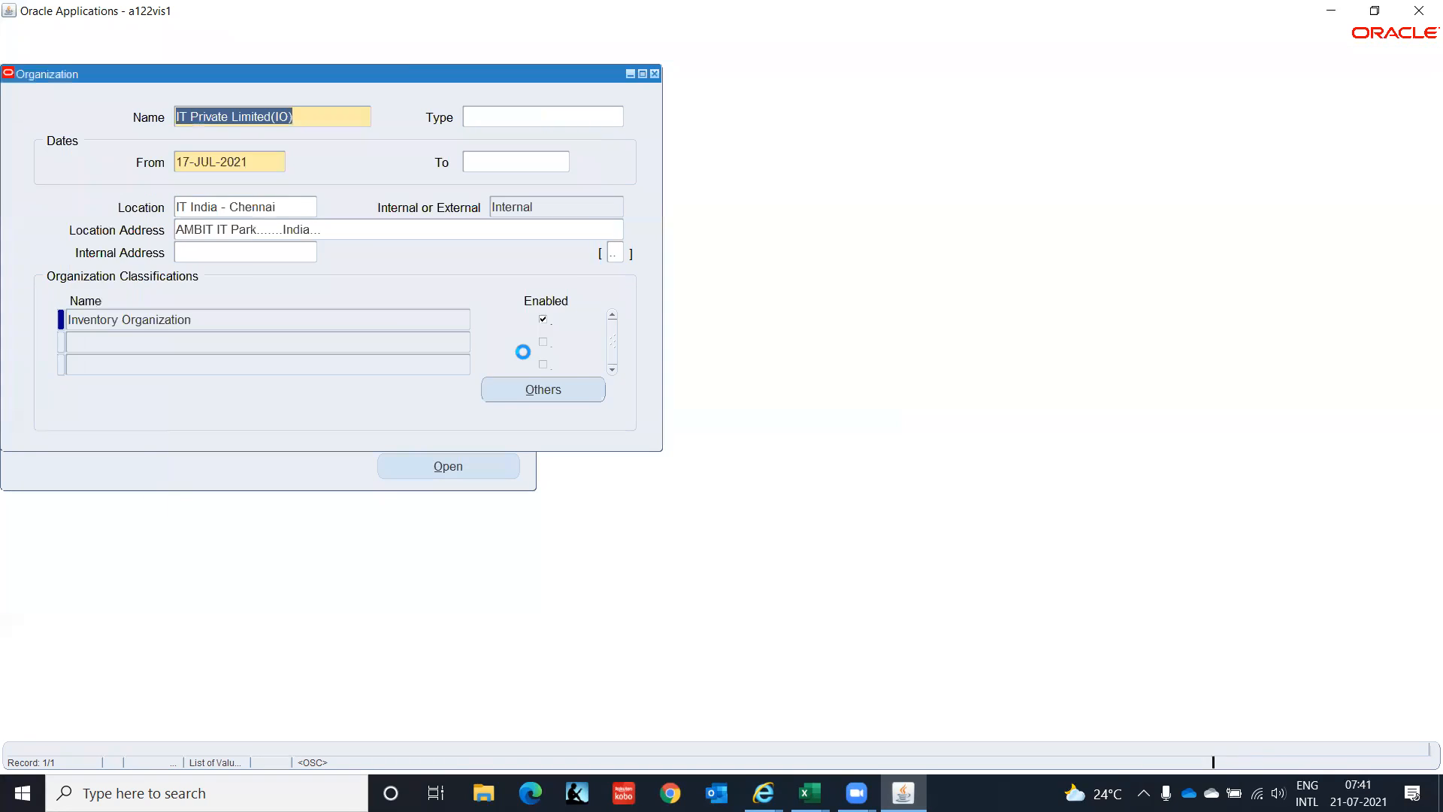
click(583, 390)
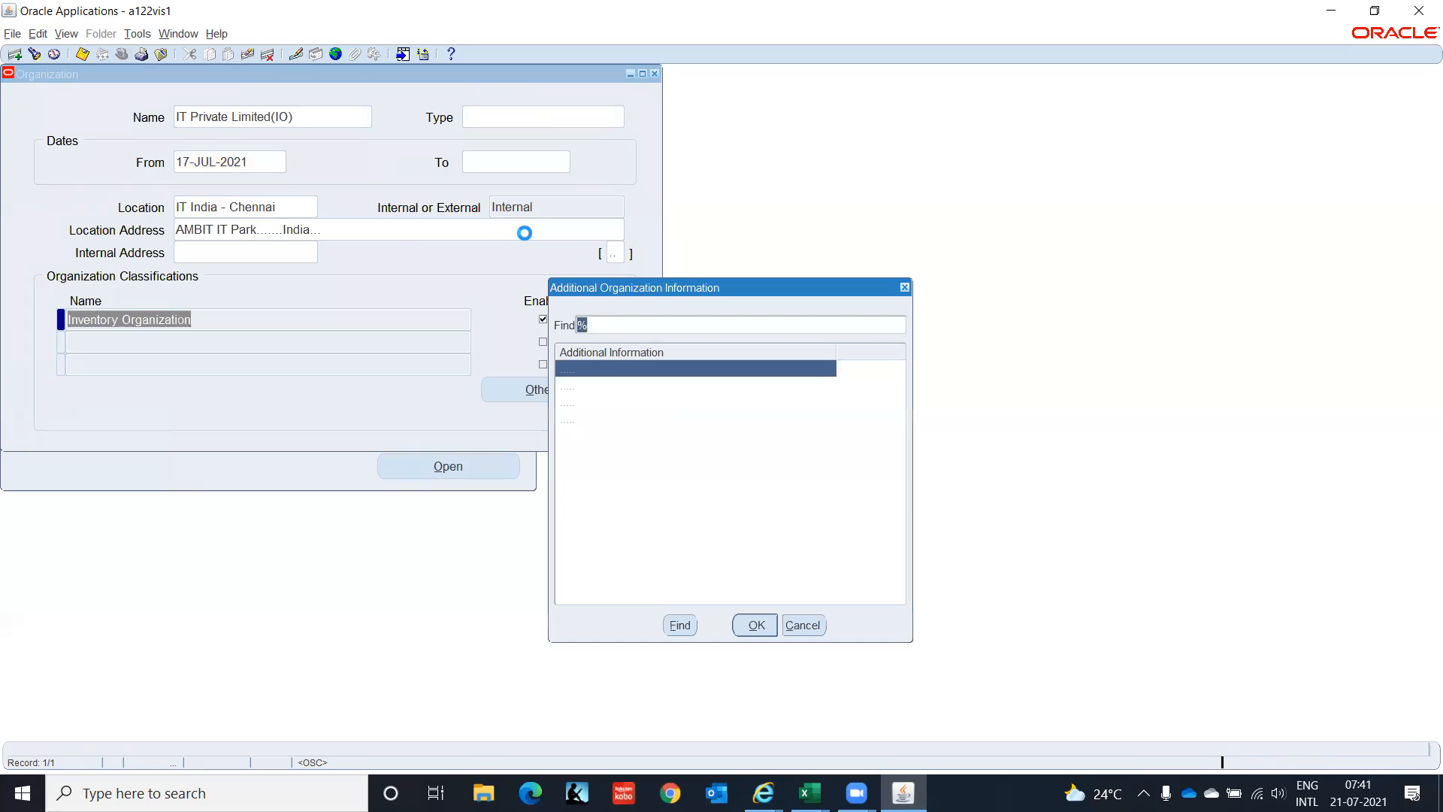
click(623, 402)
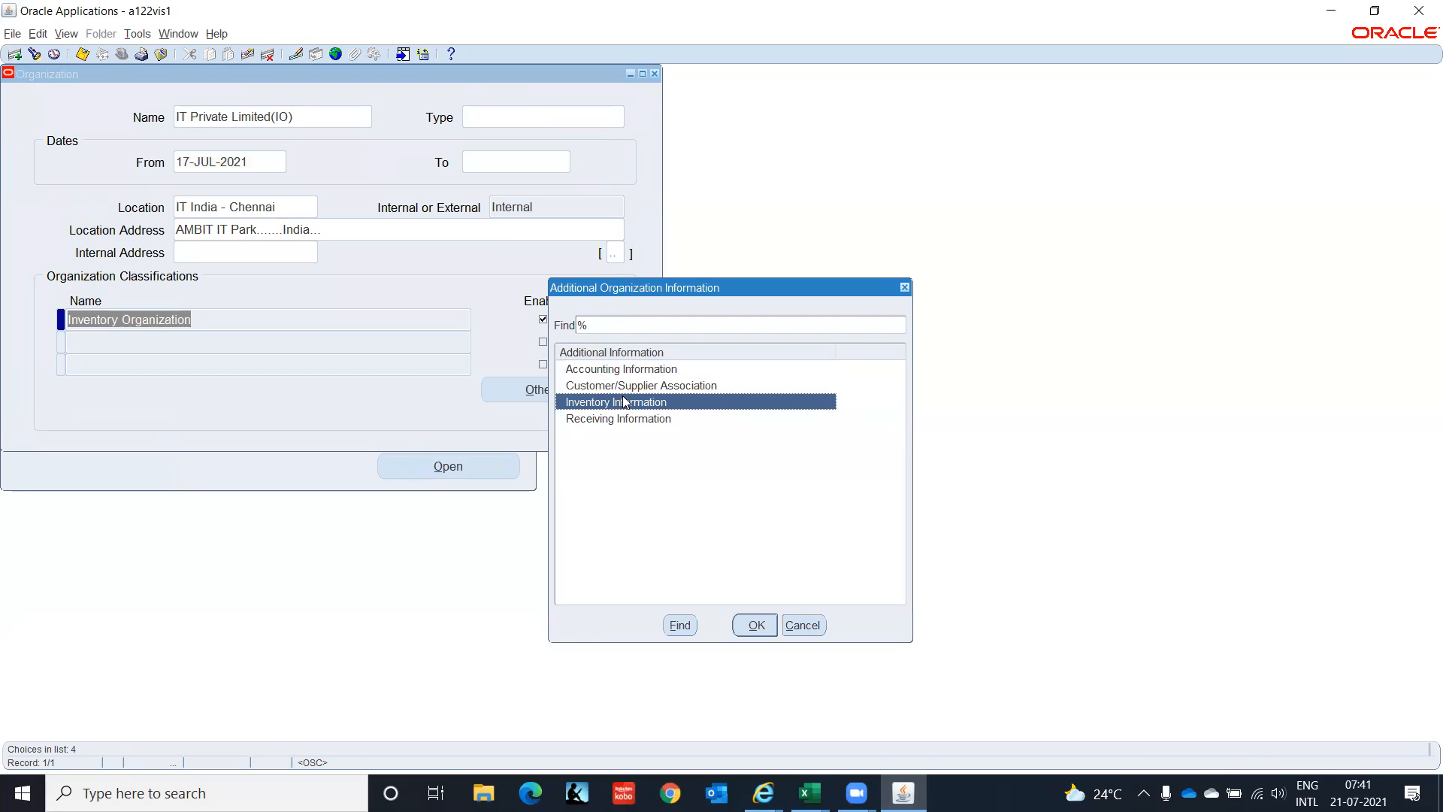
click(756, 625)
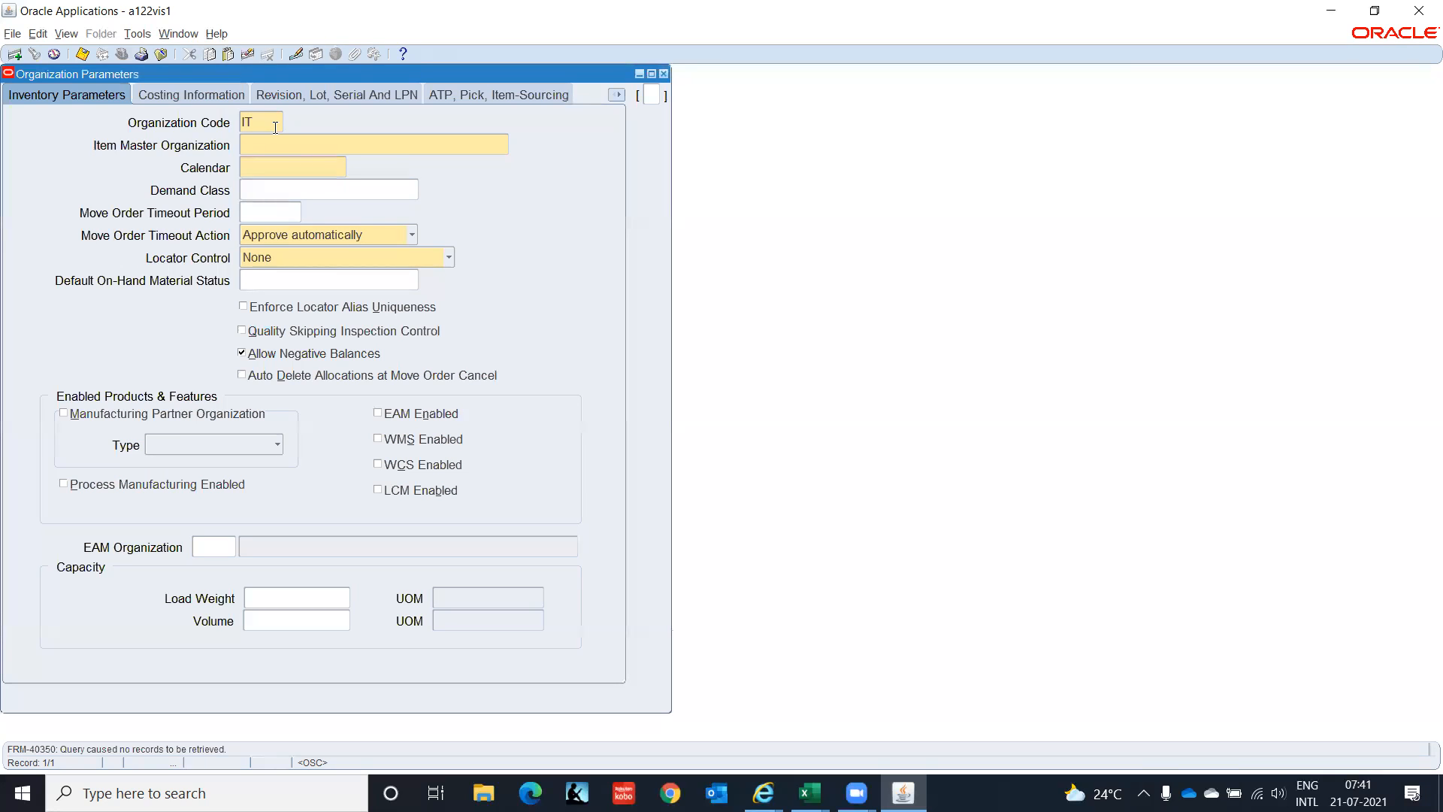
Set organization code ITC and choose IT Private Limited(IO) as the item master.
text(C)
key(Tab)
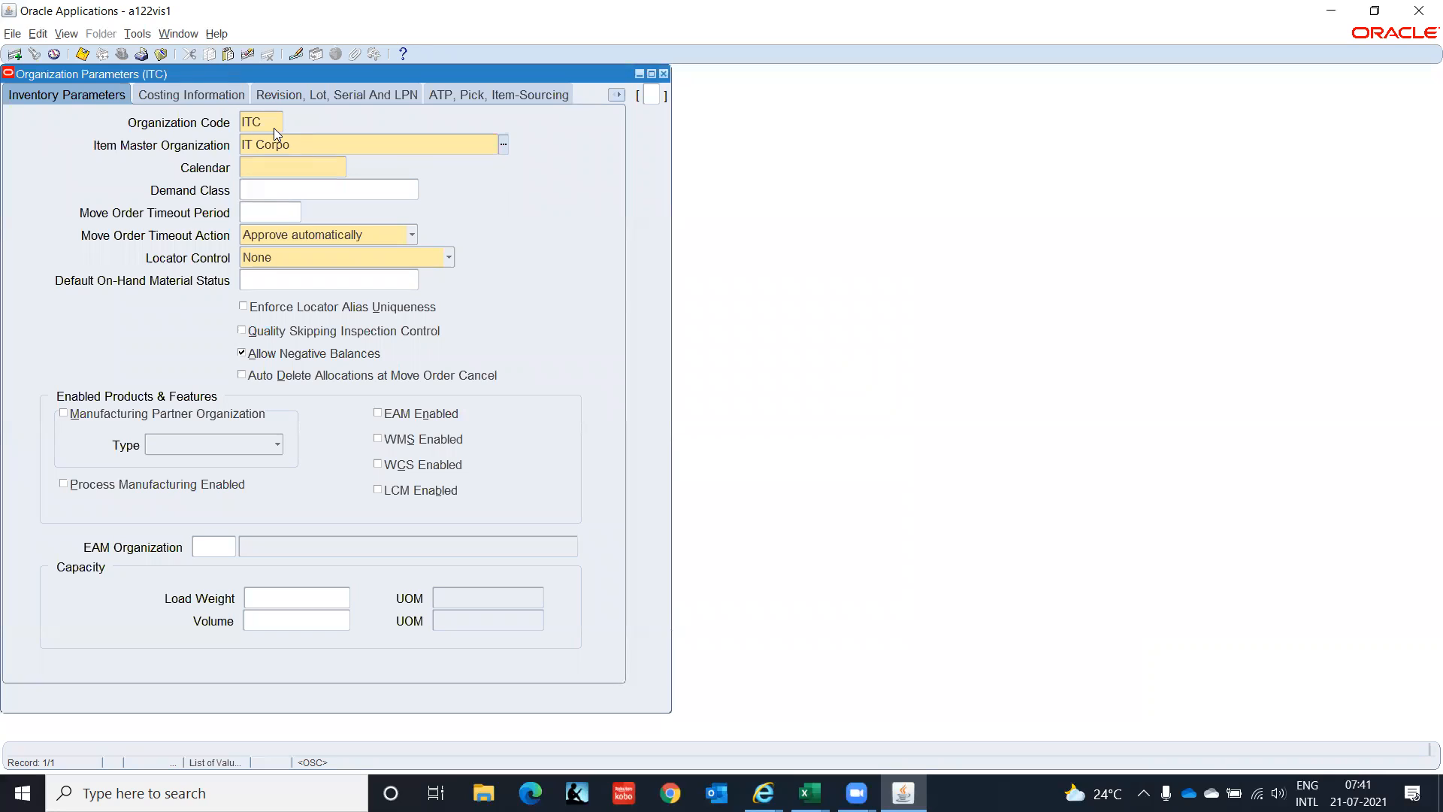
text(IT Corporation)
key(Tab)
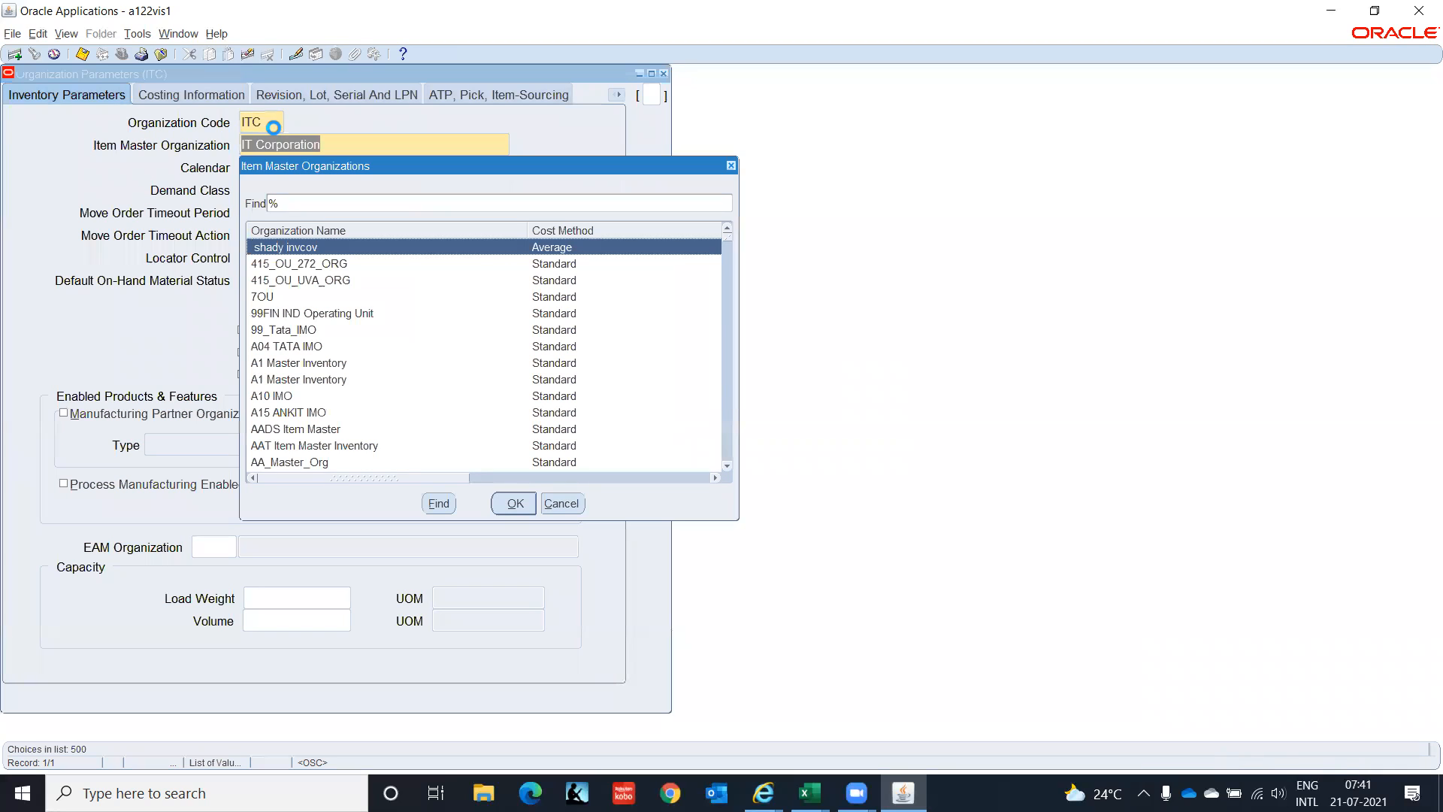
text(it)
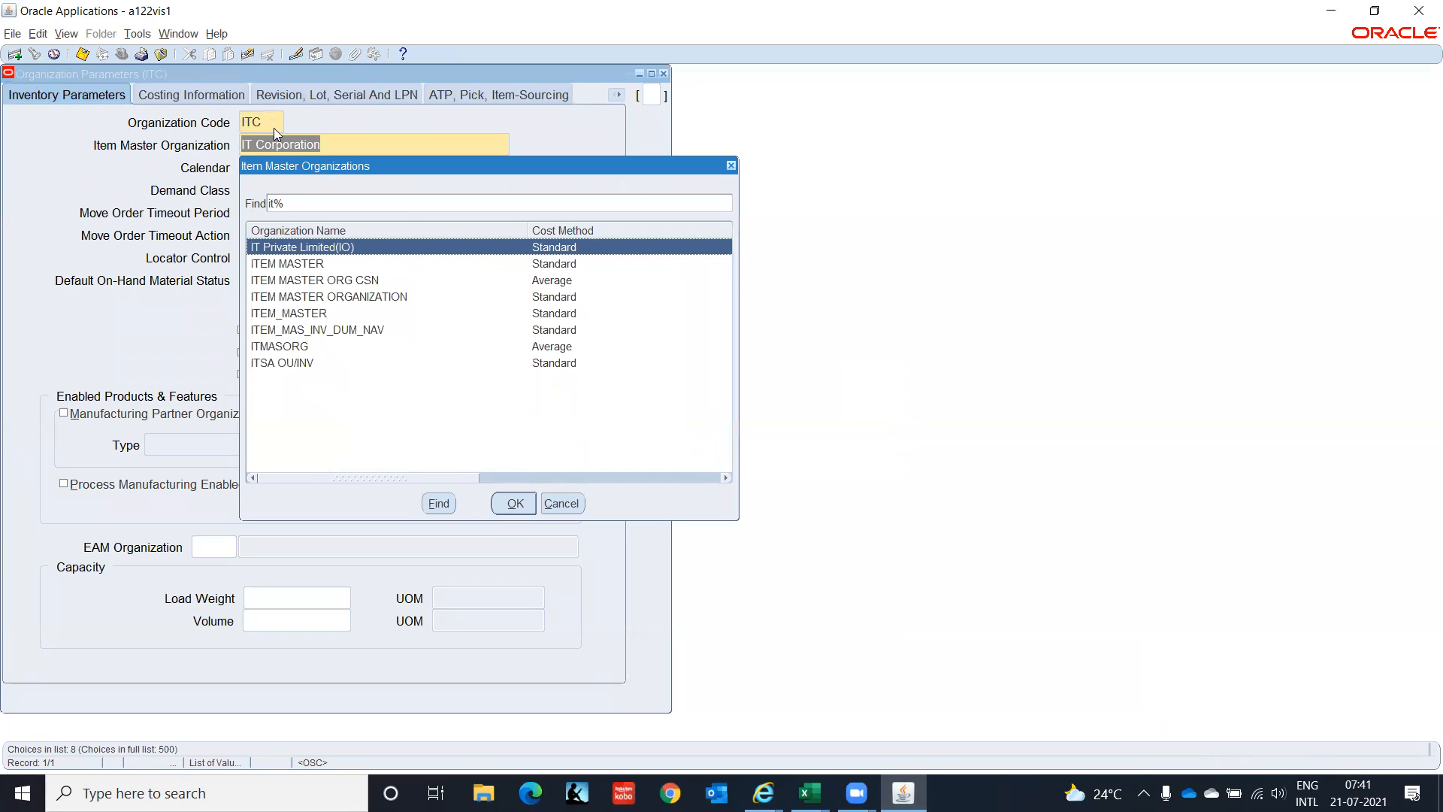
key(Return)
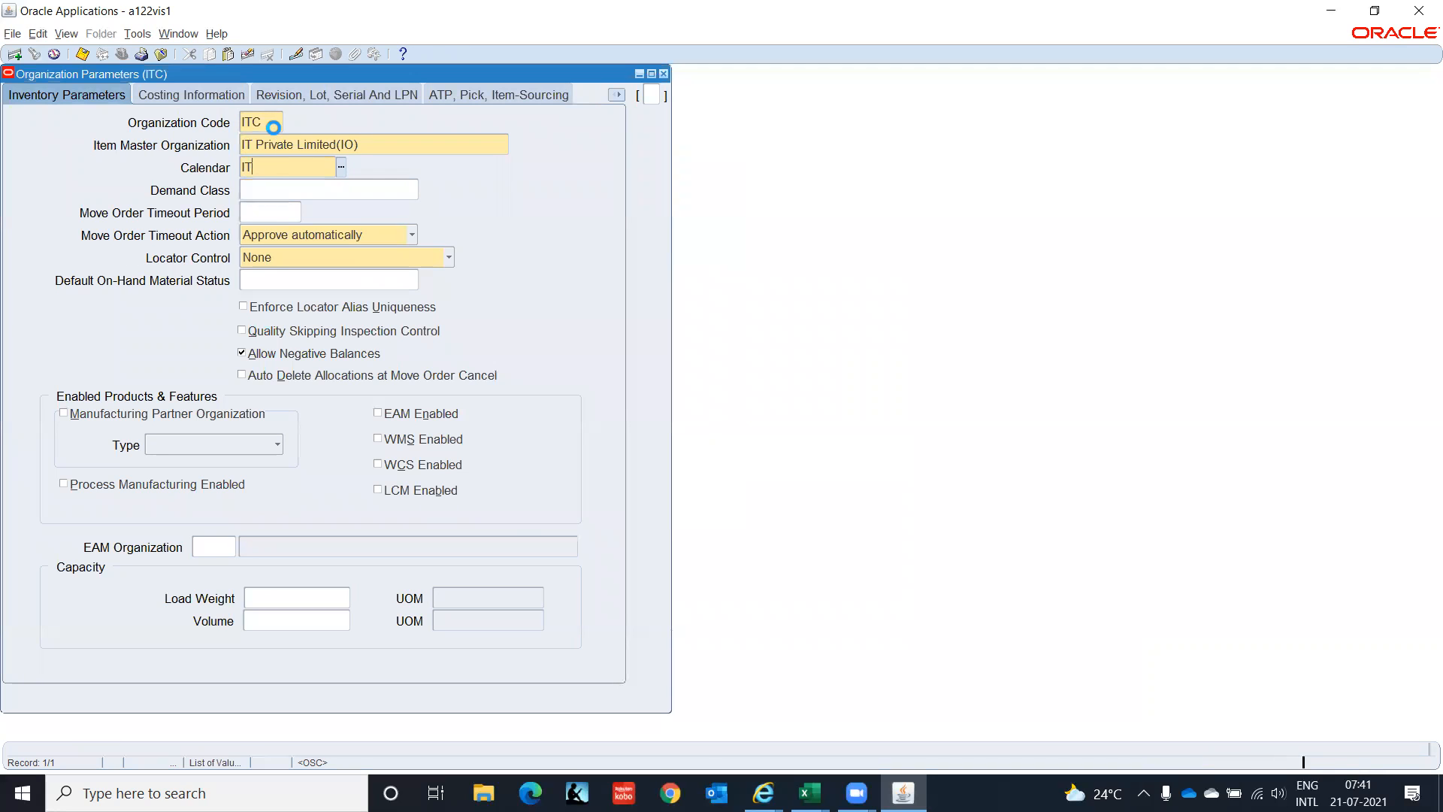
Browse the calendar list without choosing one, then close the parameters form with Yes.
key(ctrl+l)
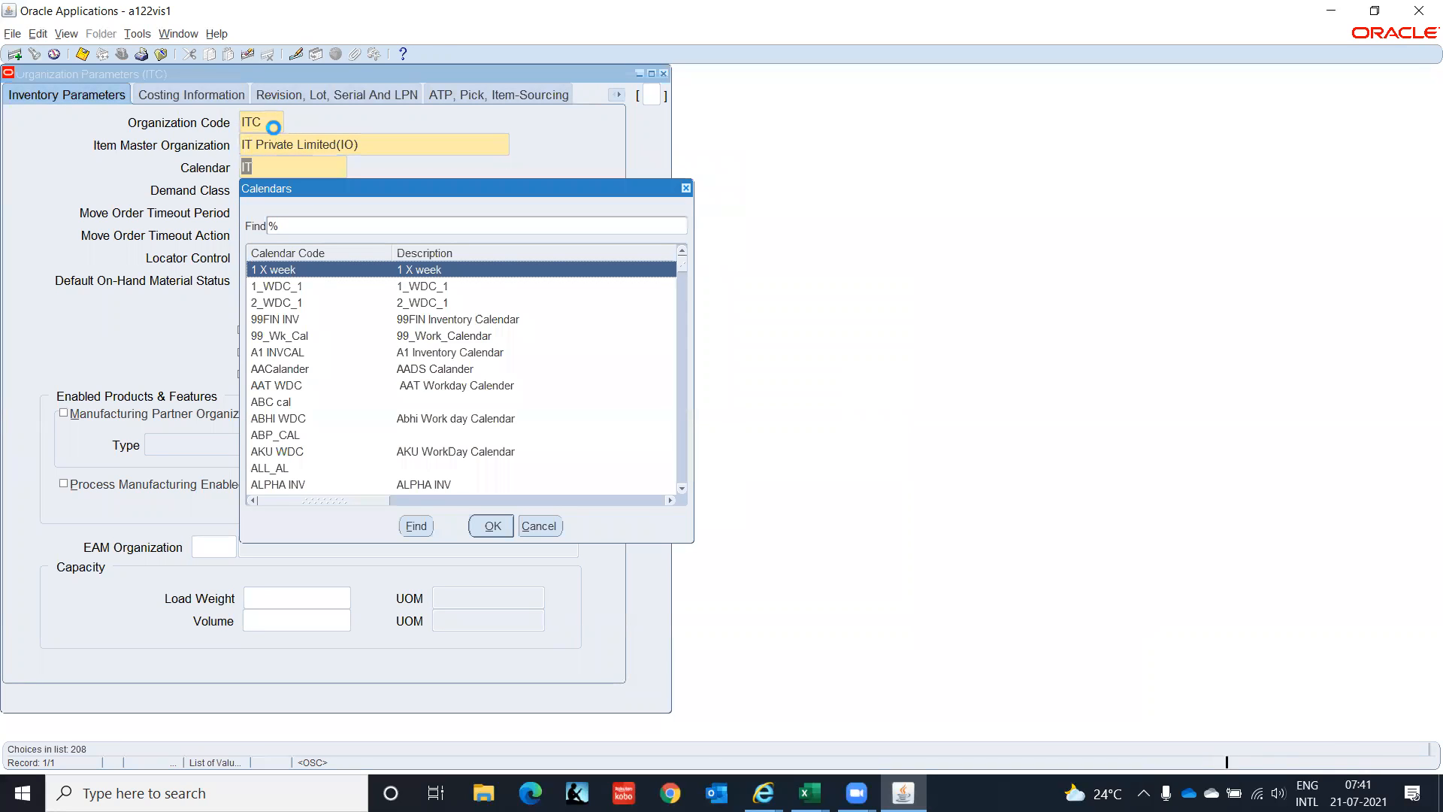
text(i)
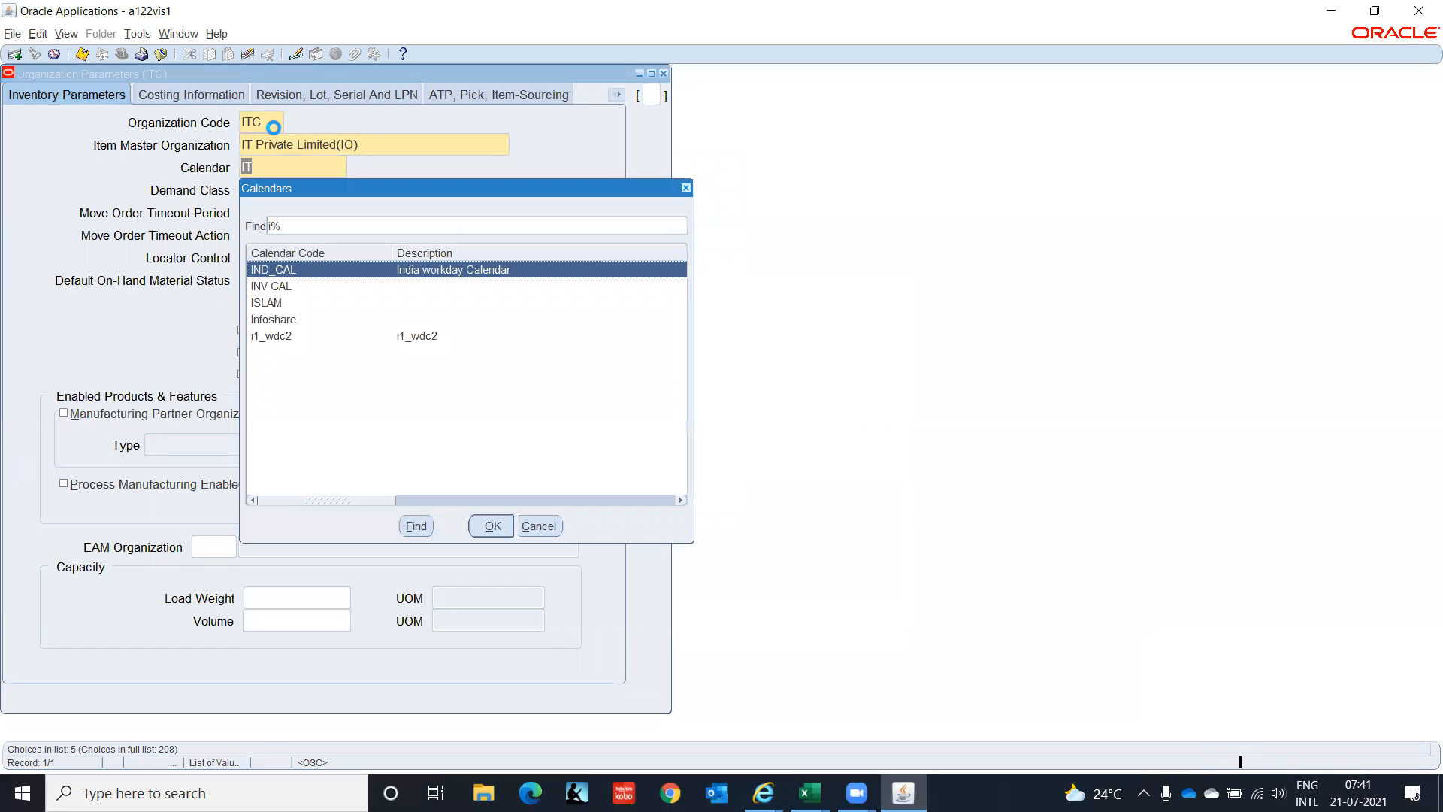
key(Down)
key(Down)
key(Down)
key(Down)
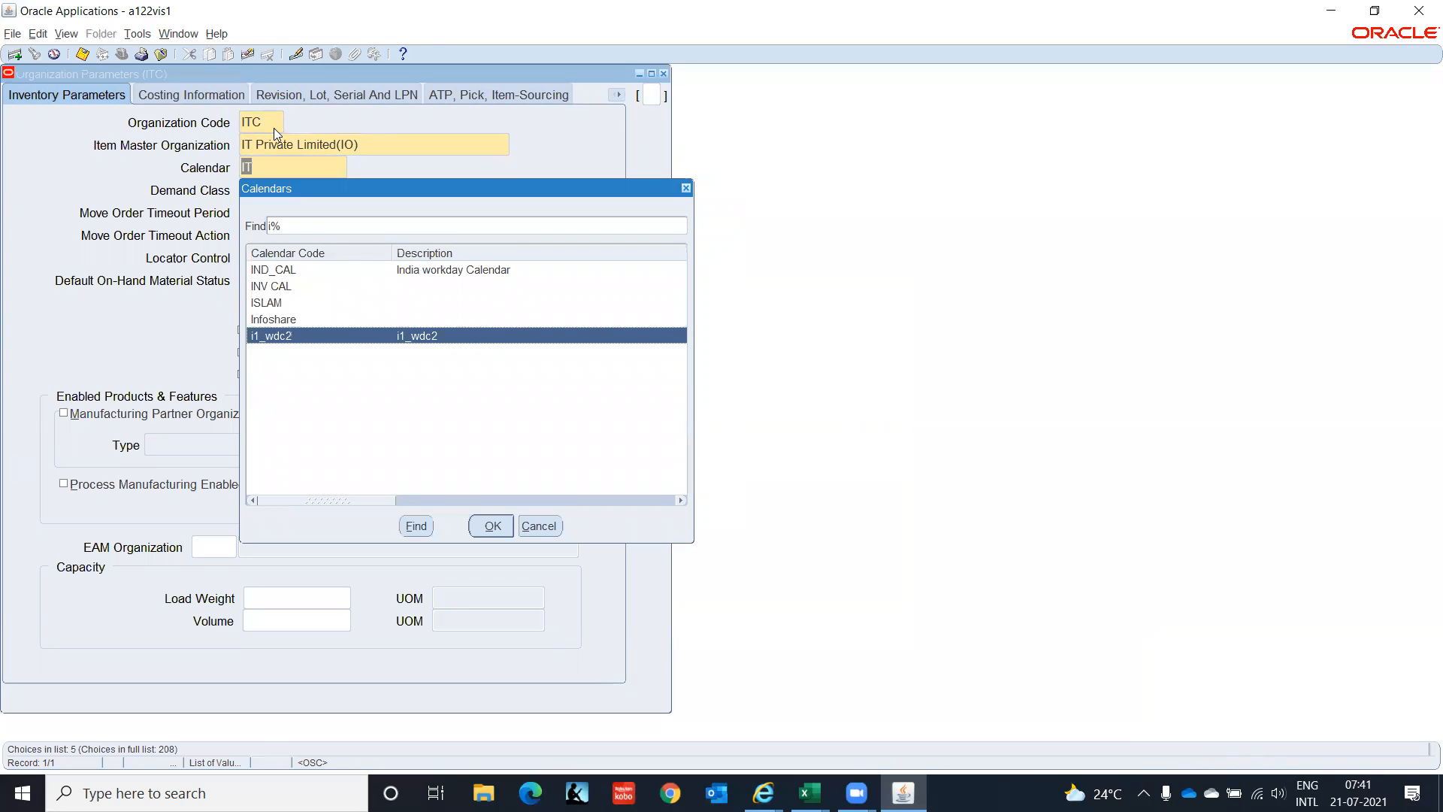
click(533, 526)
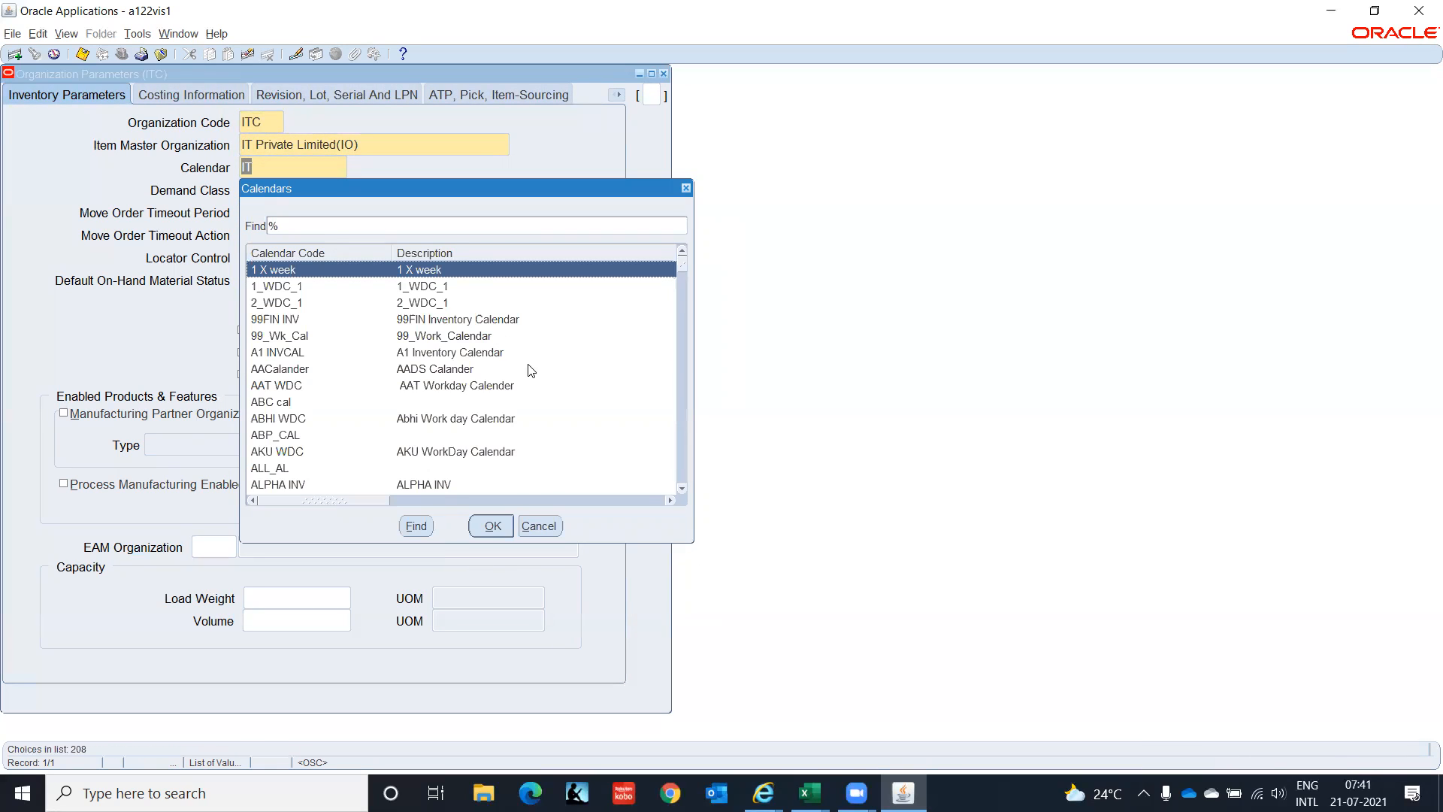
click(541, 525)
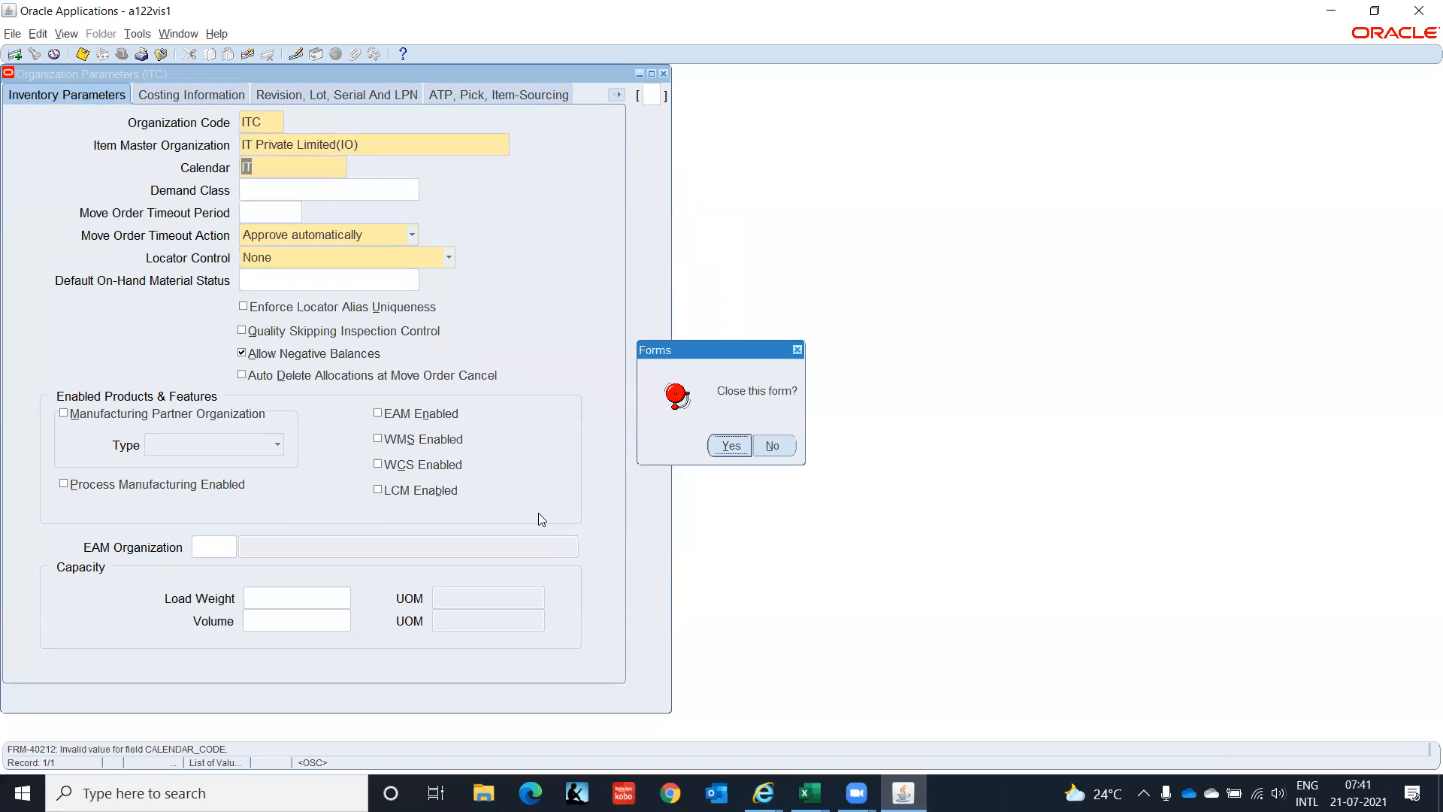
click(731, 446)
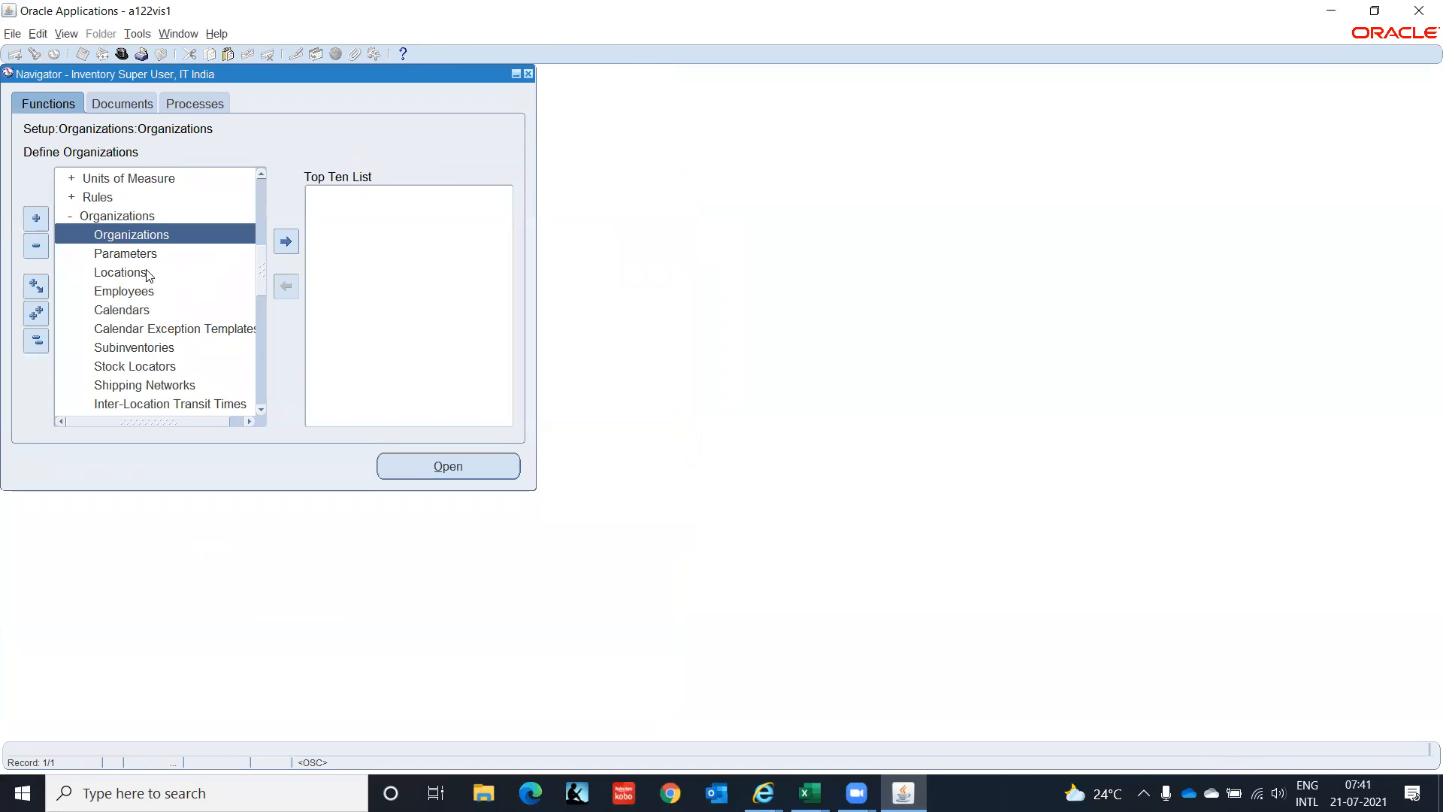
Open Workday Calendar and query IT% to load the IT Corpo calendar.
click(138, 311)
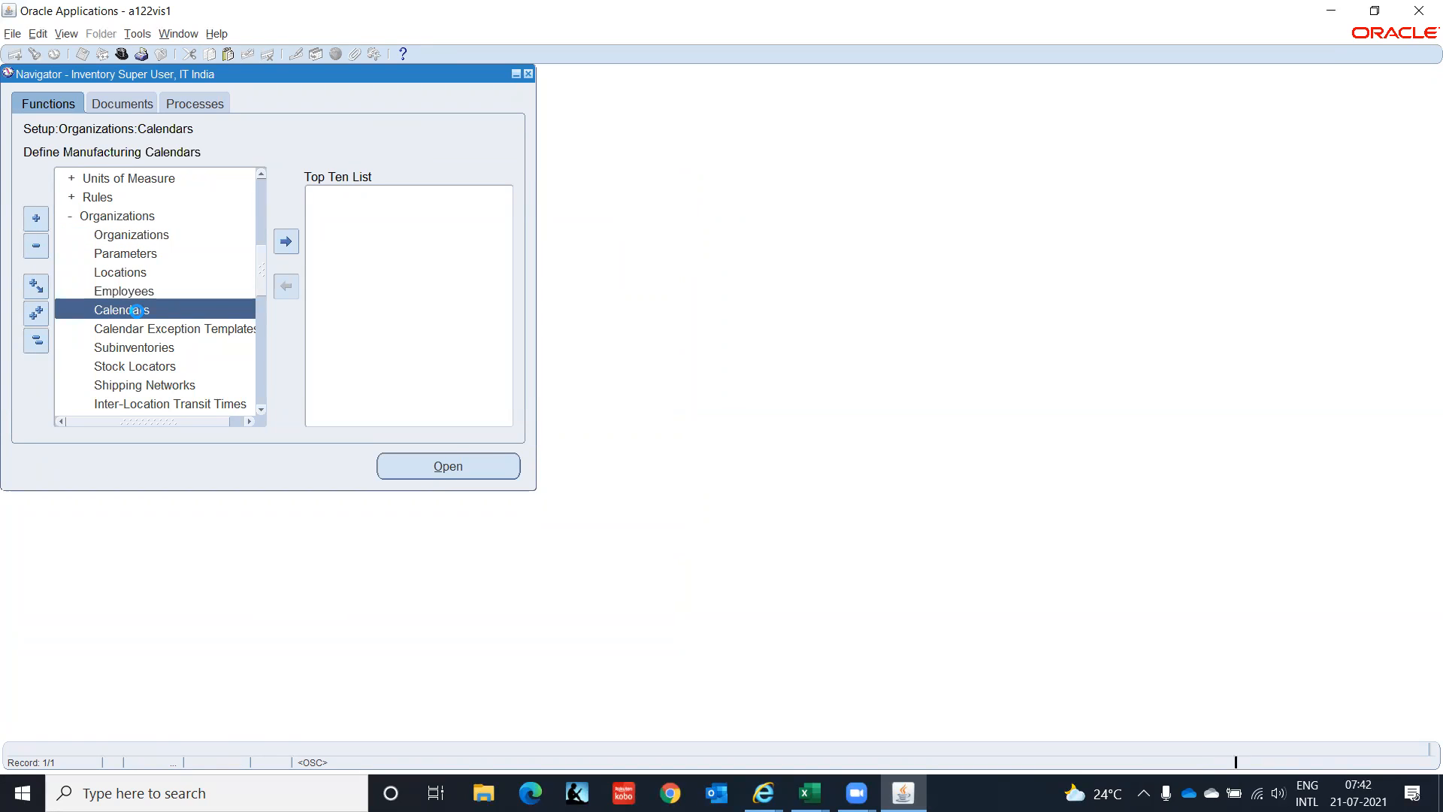
double_click(138, 311)
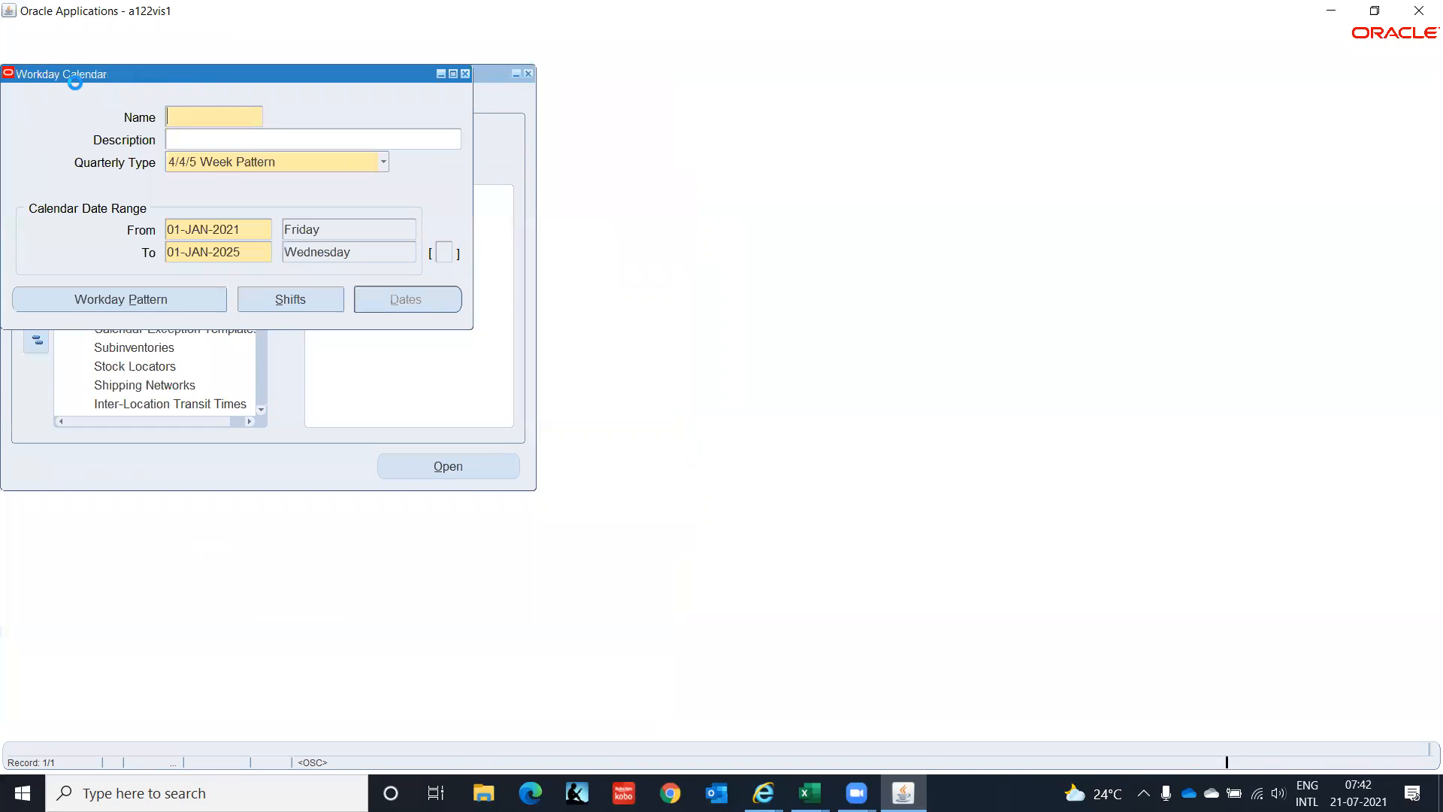
key(F11)
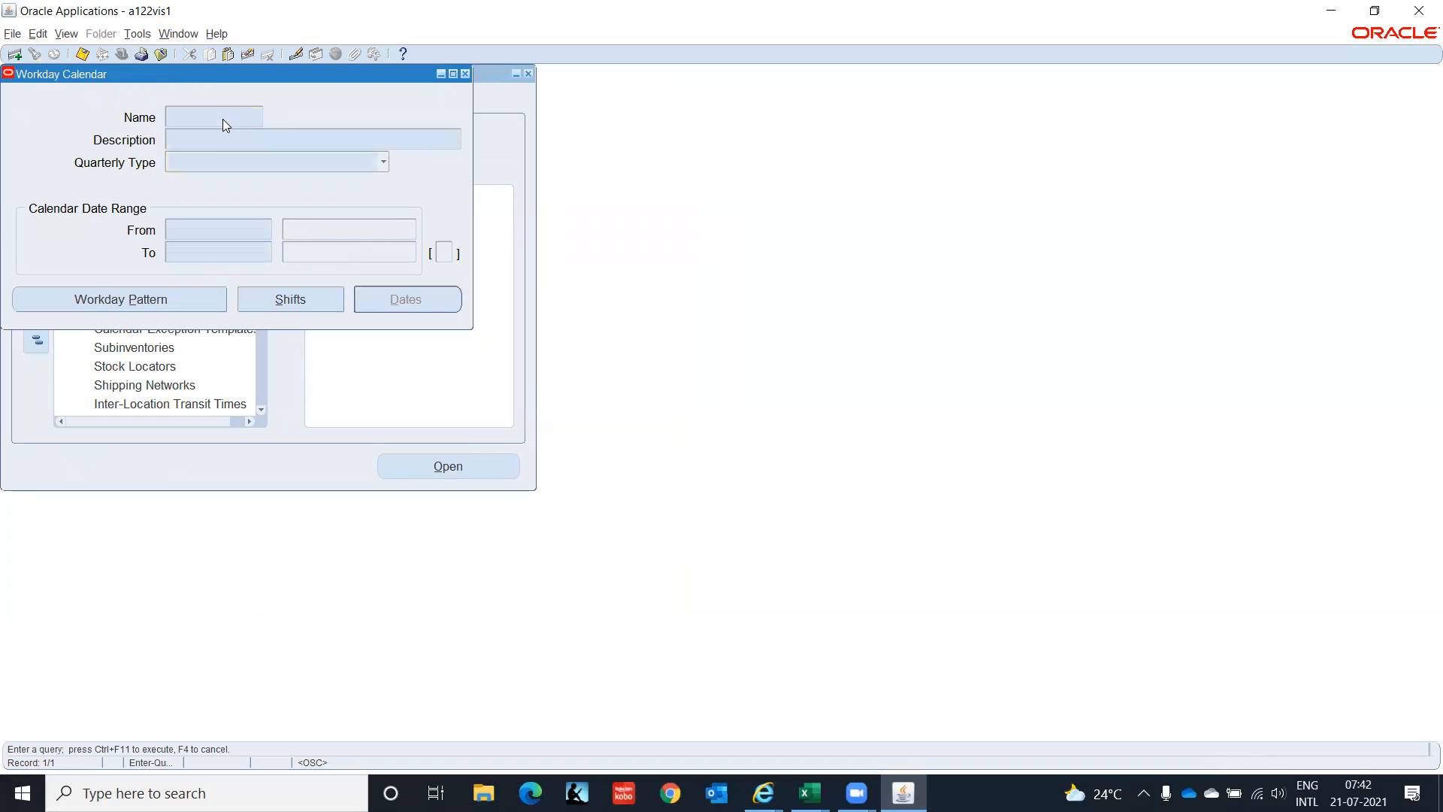
text(IT%)
key(ctrl+F11)
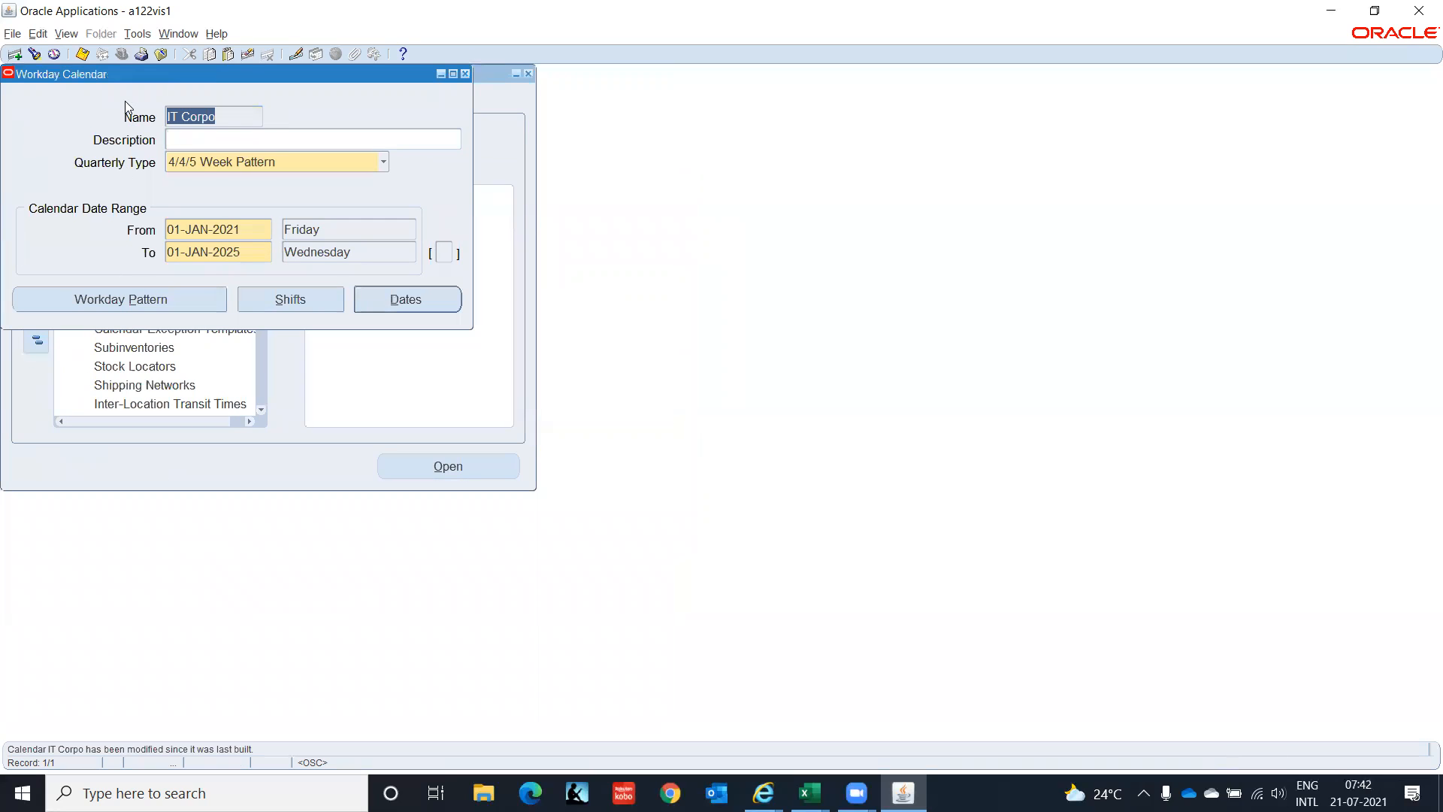
Build IT Corpo via Tools > Build and acknowledge the submitted-request notice.
click(66, 38)
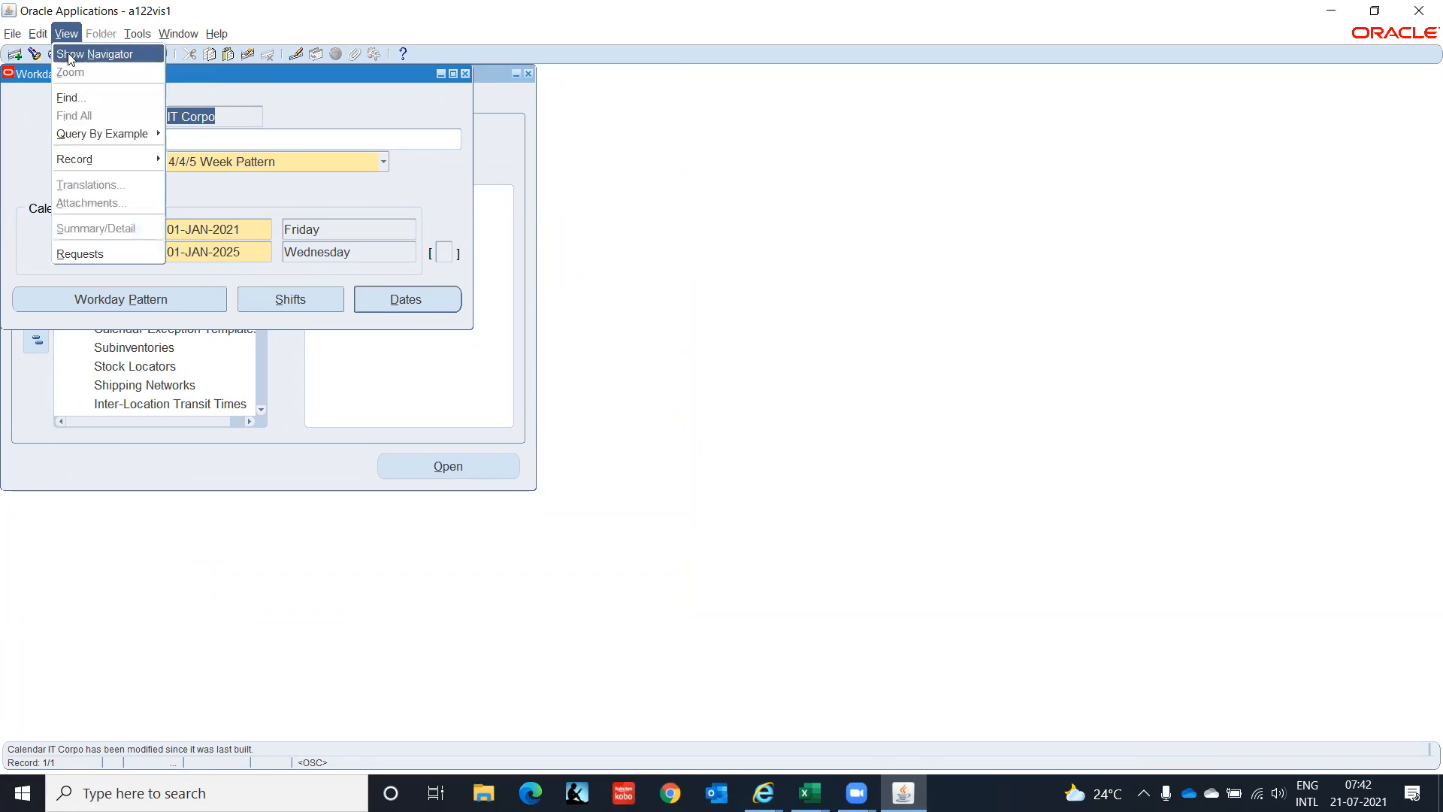
click(138, 34)
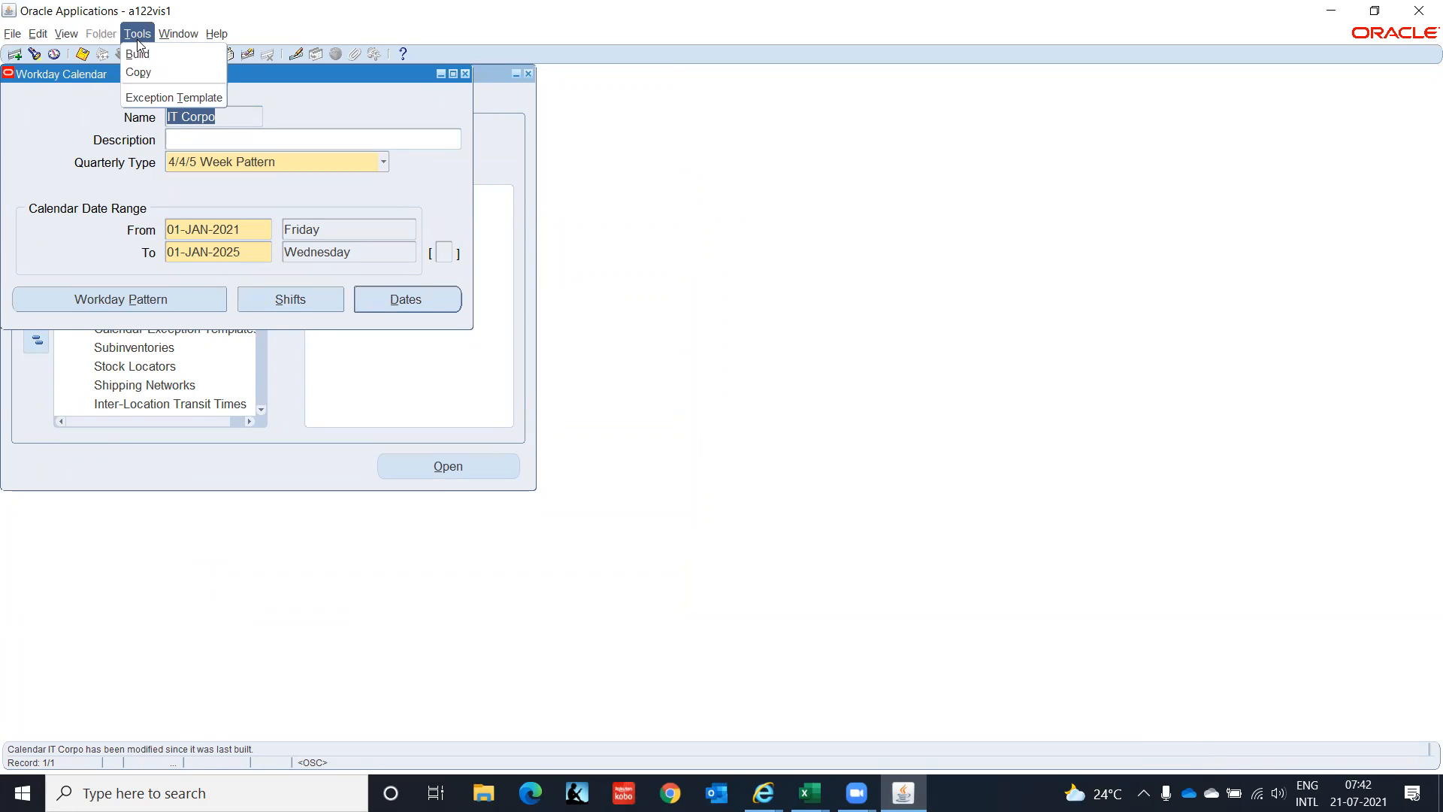
click(138, 54)
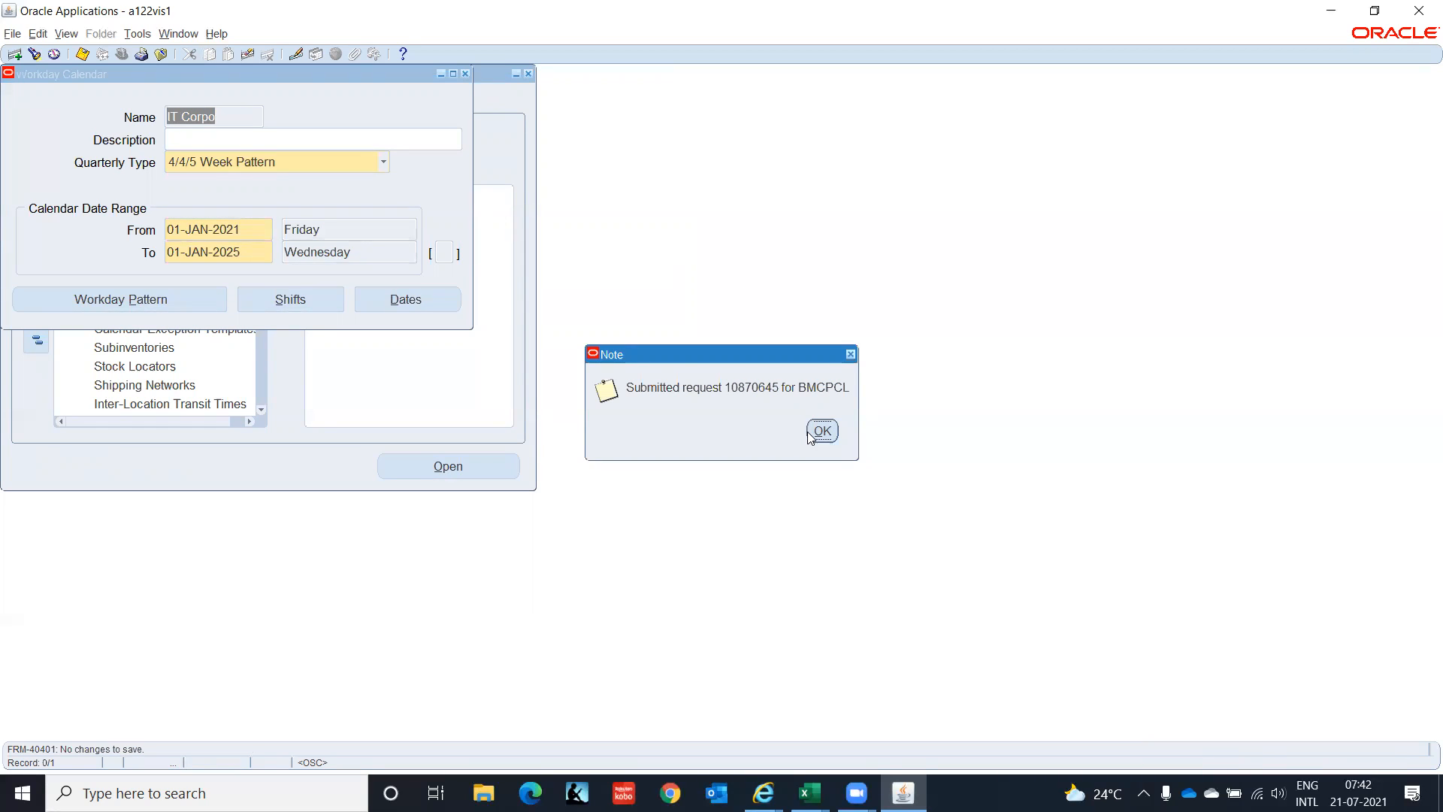
click(822, 432)
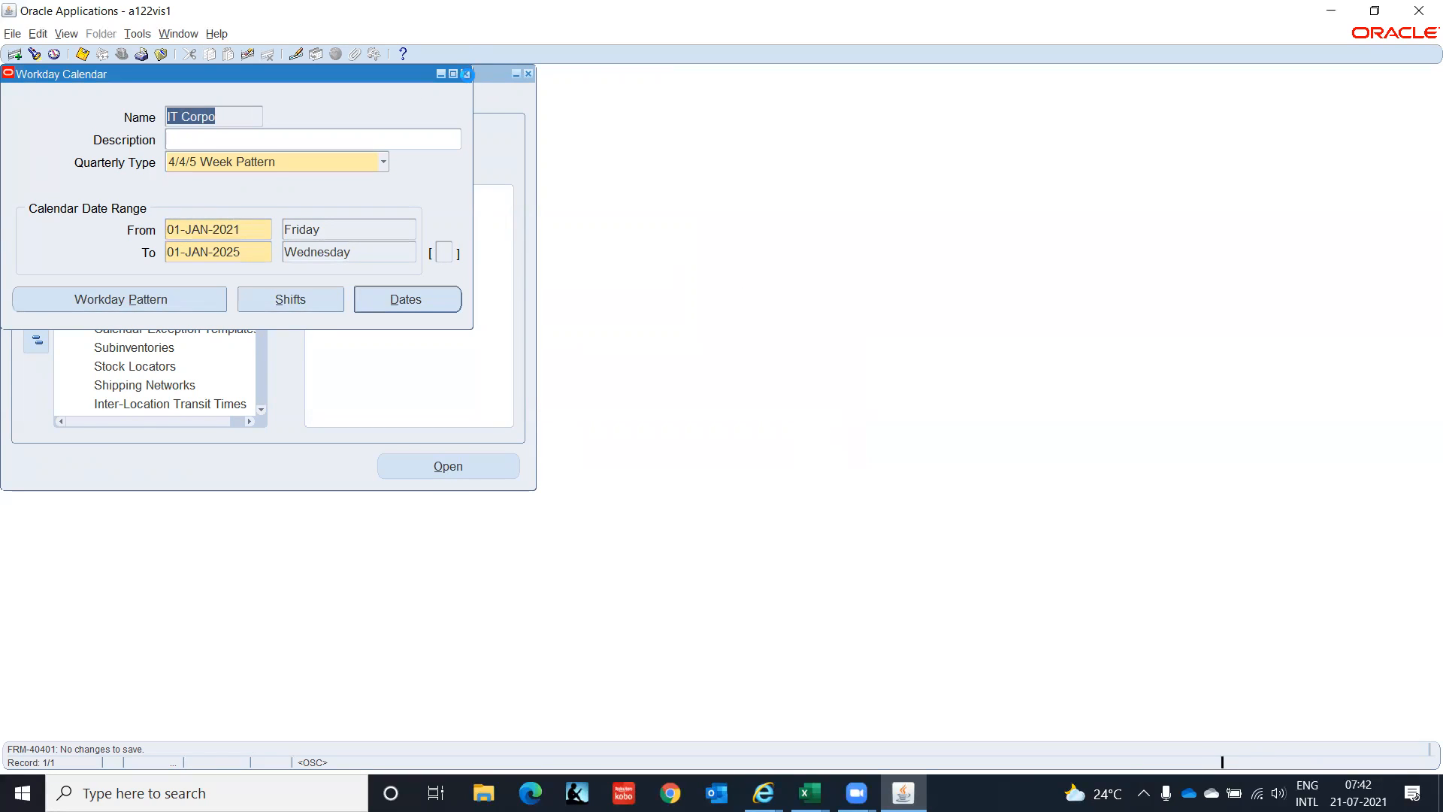
Close Workday Calendar, then find and refresh my requests to see Build Workday Calendar pending.
click(465, 73)
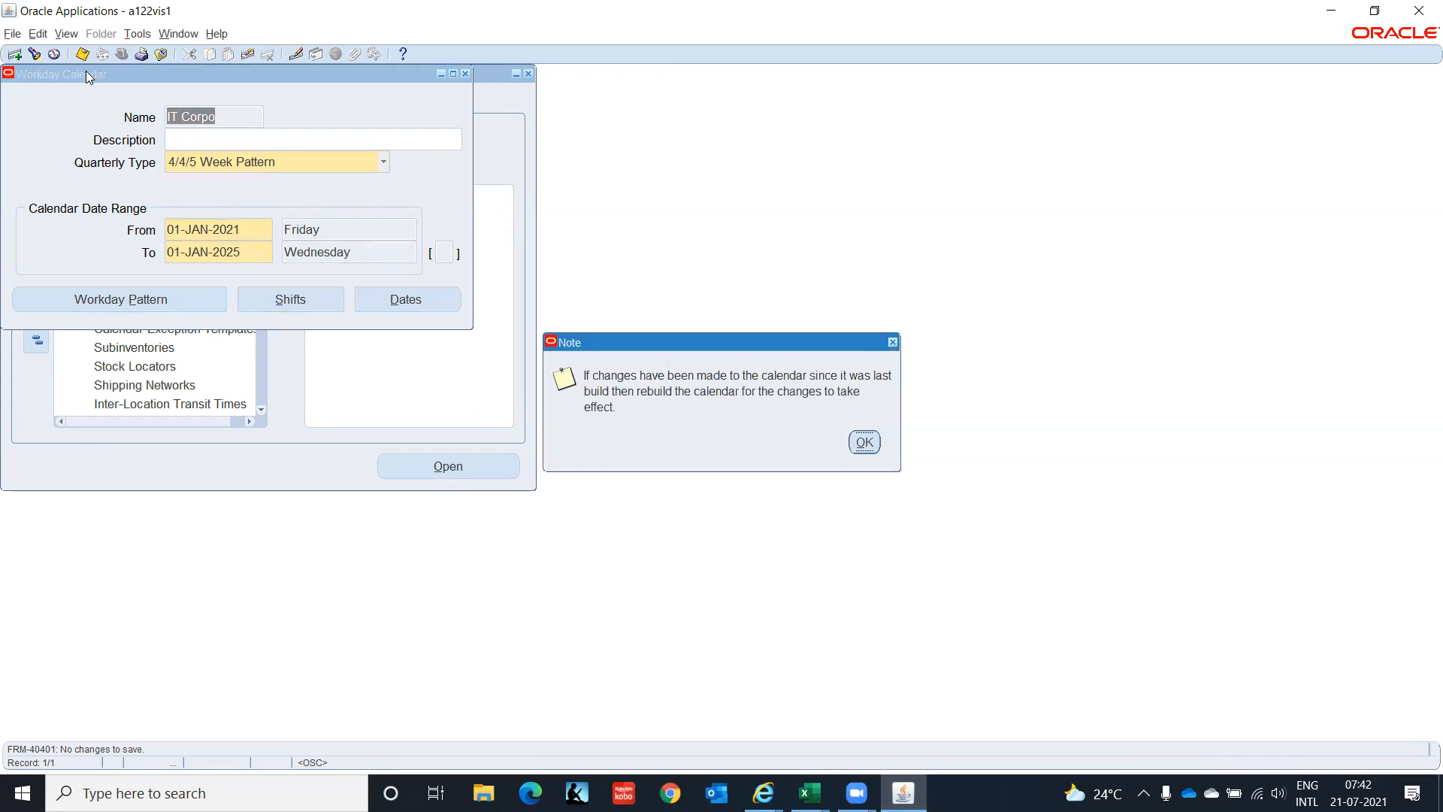
click(865, 441)
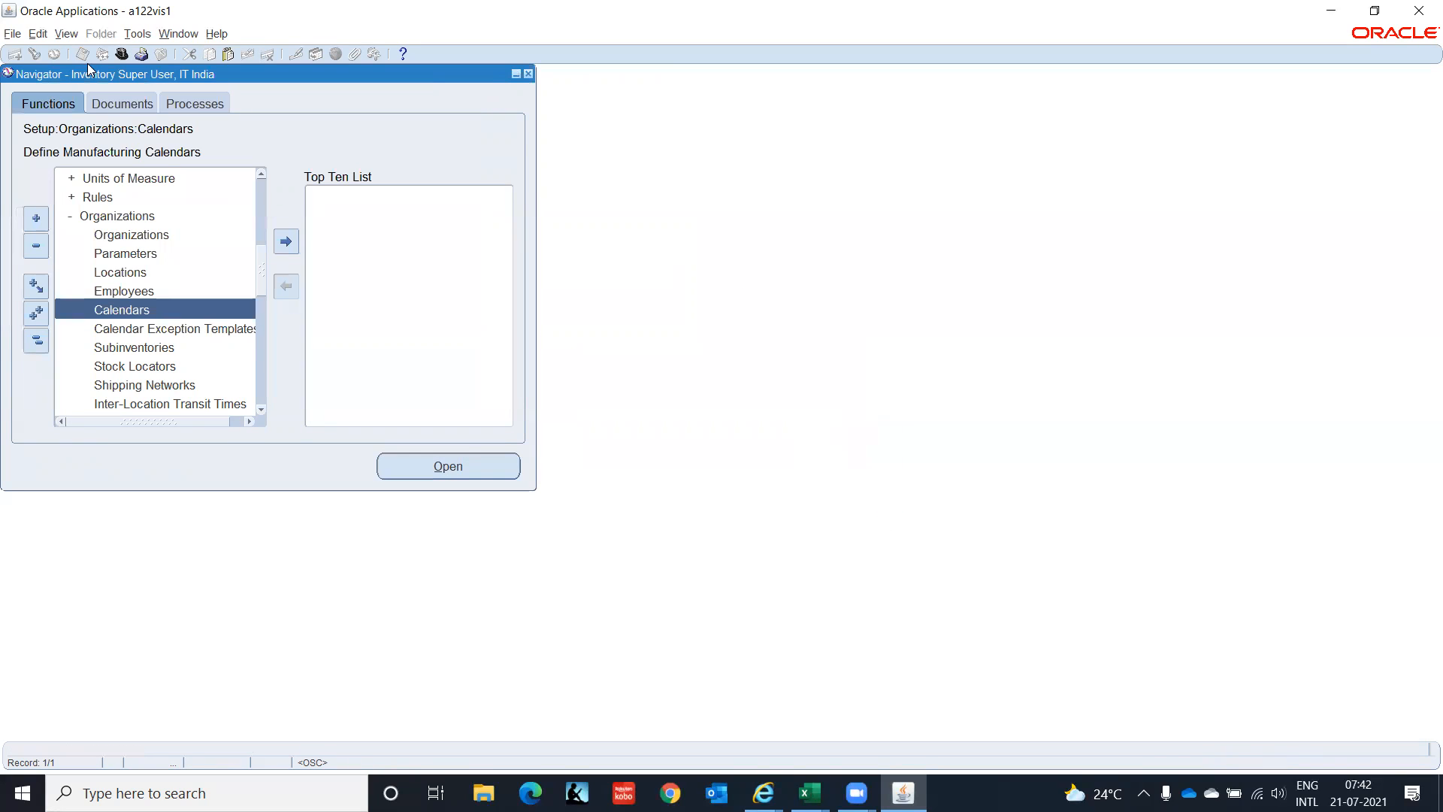
click(73, 33)
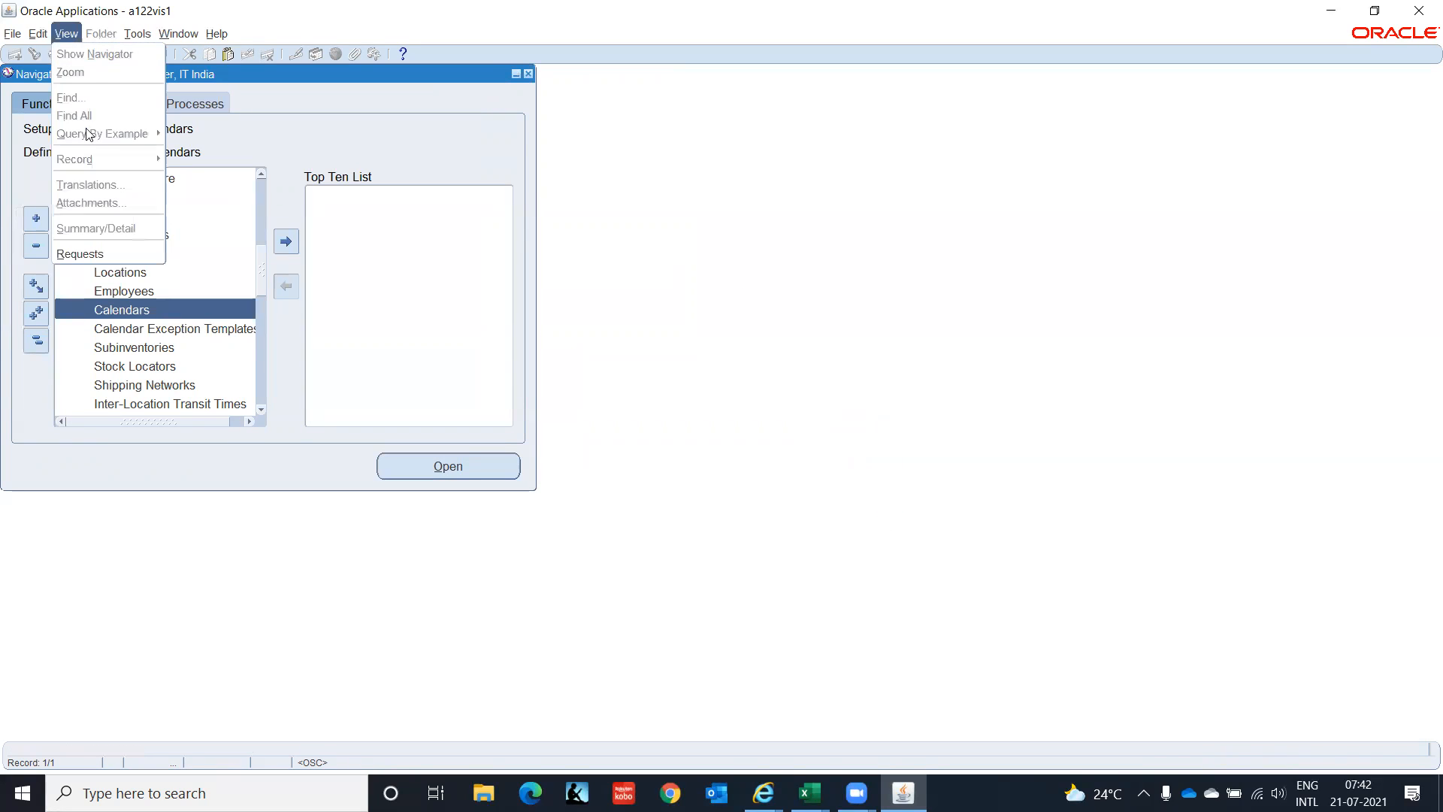
click(103, 254)
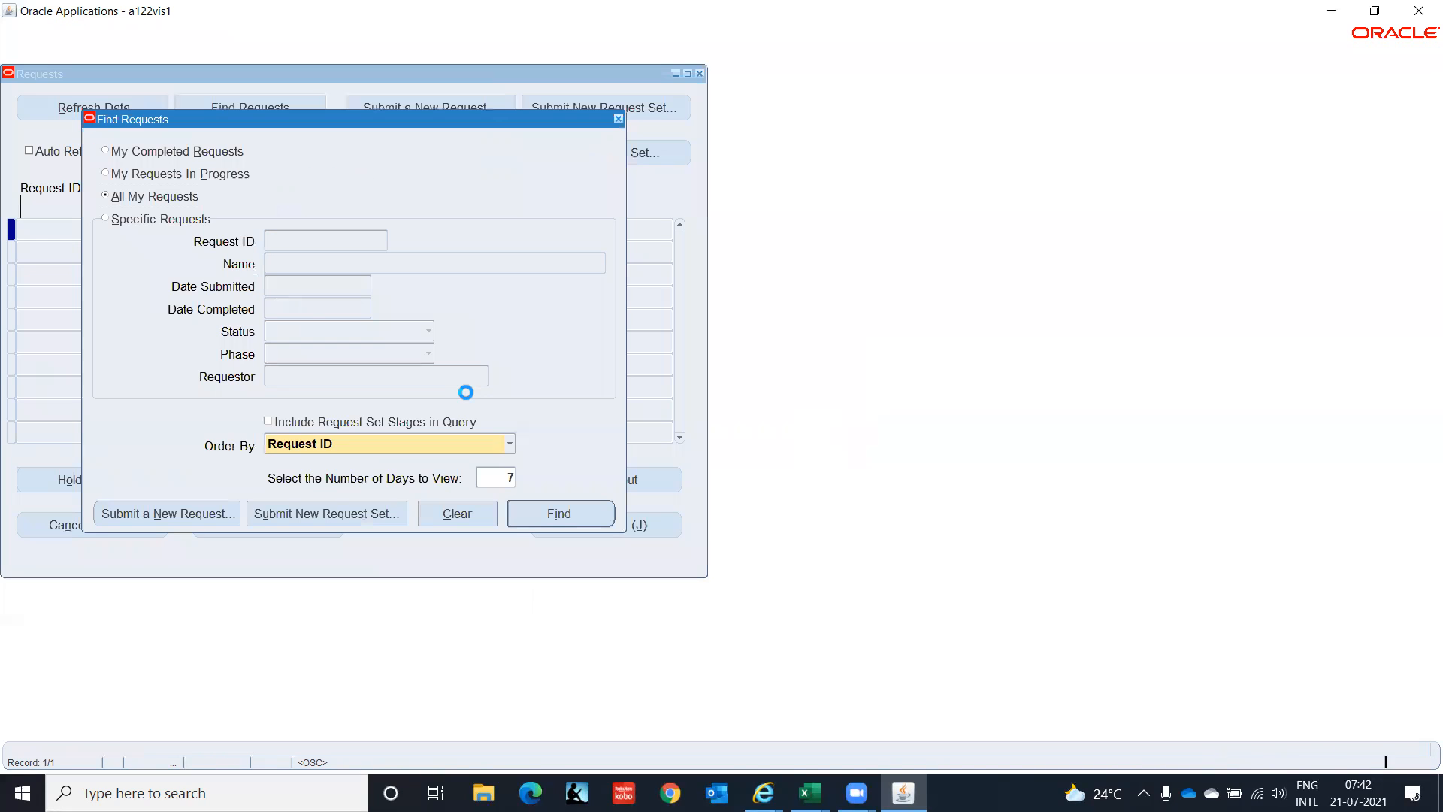
click(578, 517)
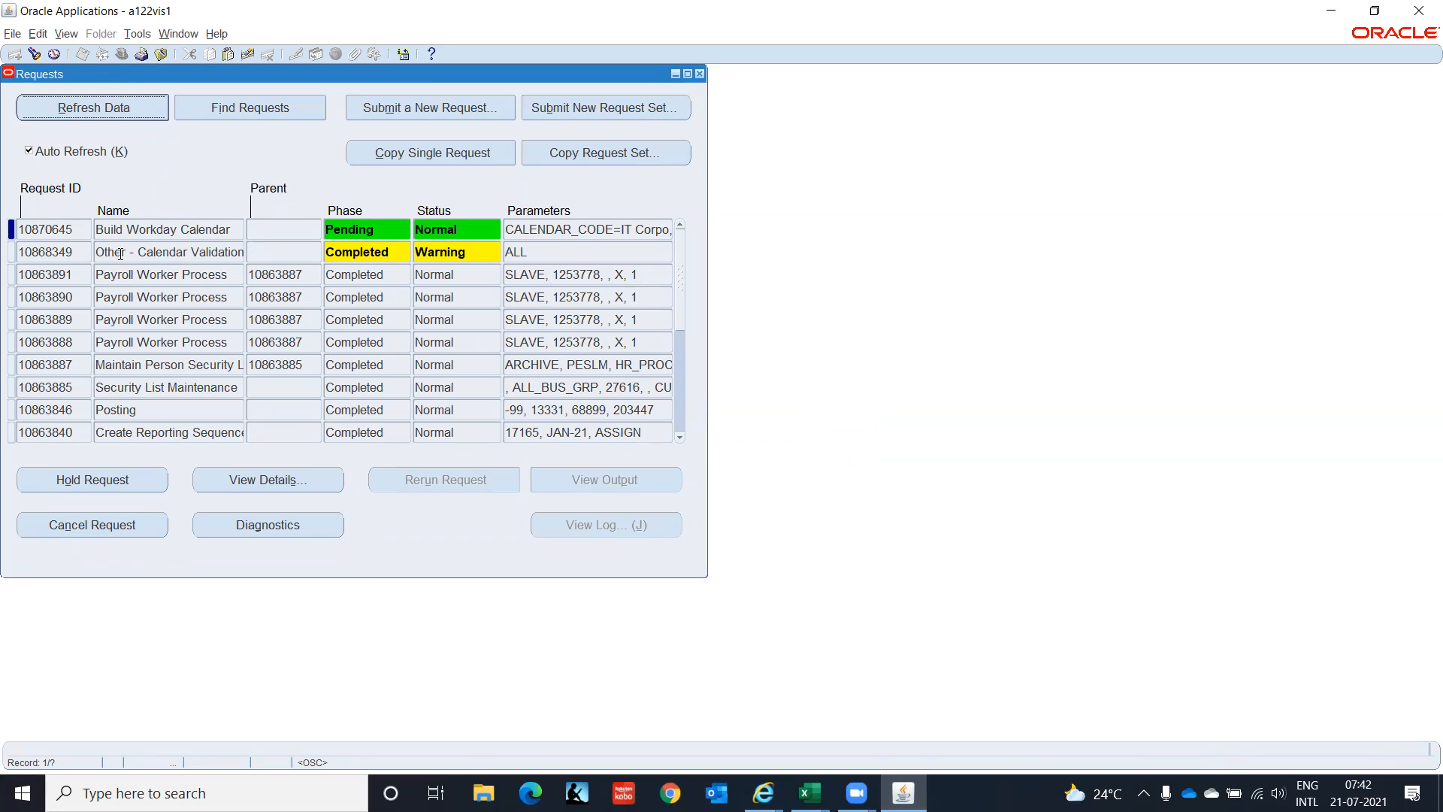
click(93, 107)
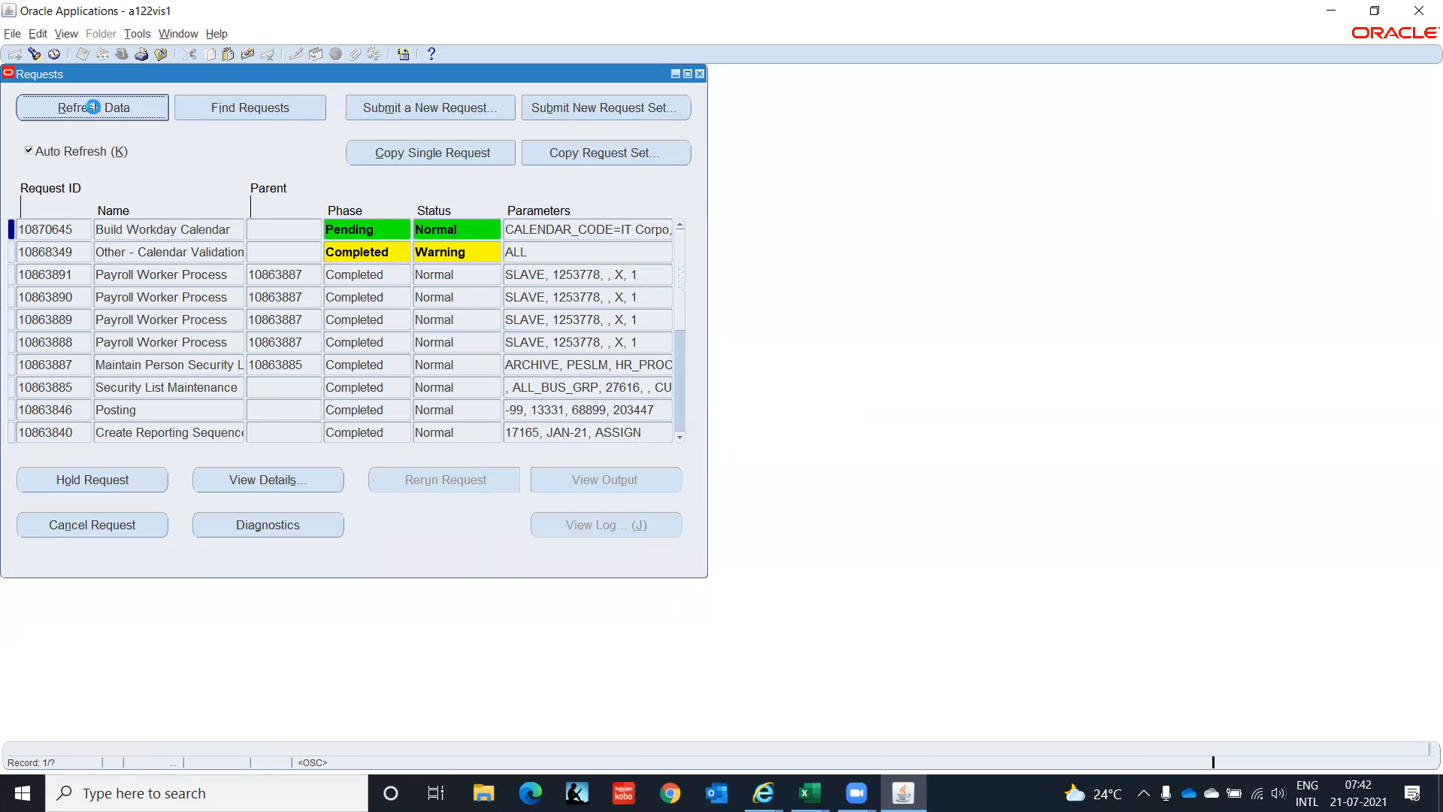